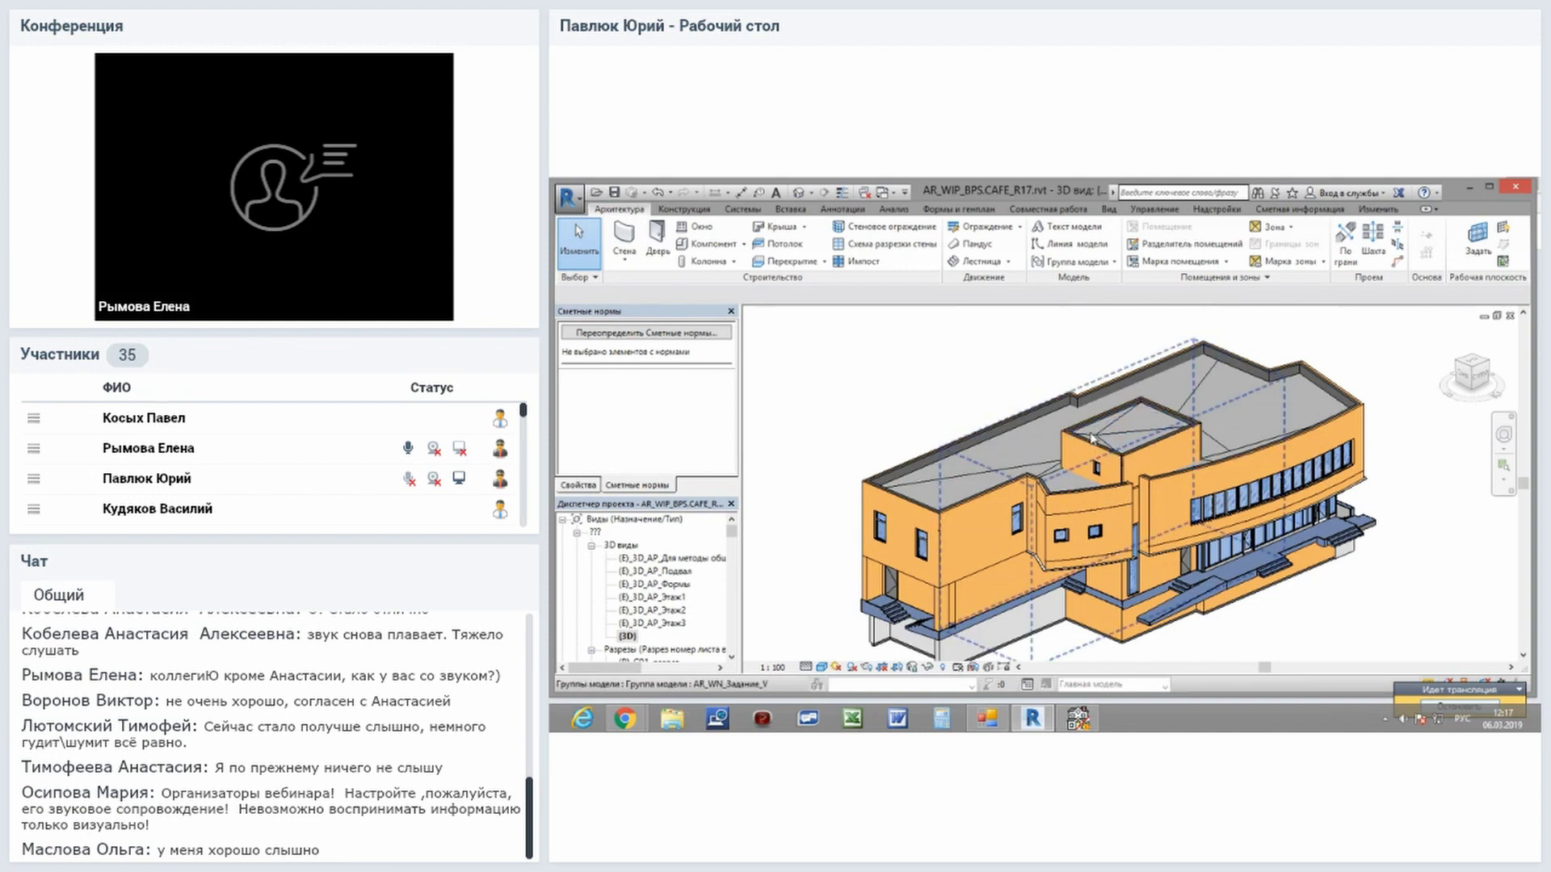
Cycle to the small rooftop box's wall and show the Сметная информация commands.
key(Tab)
key(Tab)
key(Tab)
key(Tab)
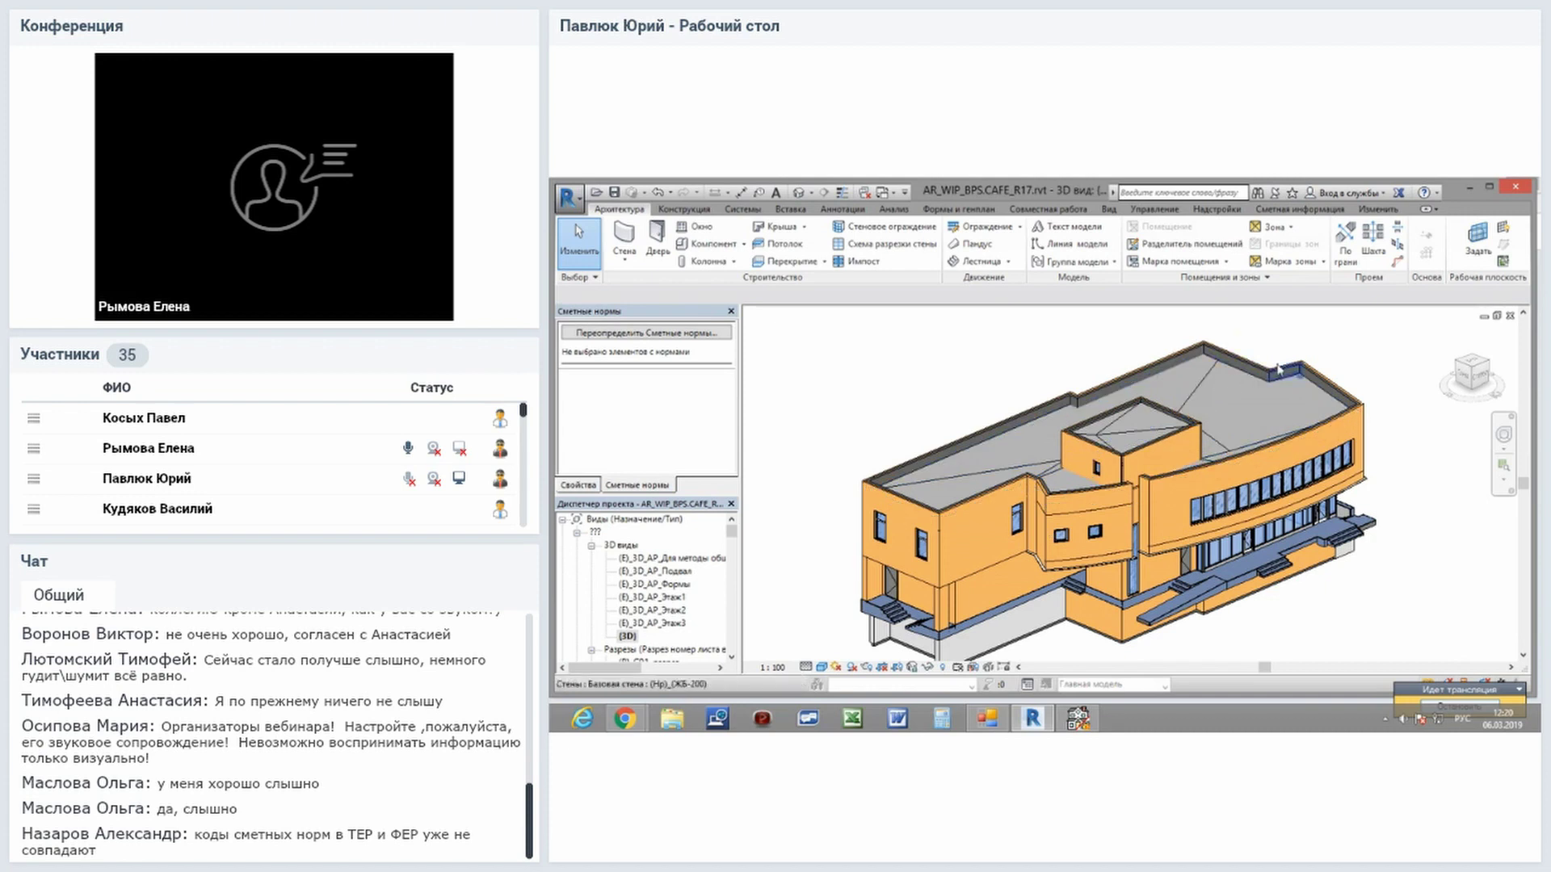
click(1312, 212)
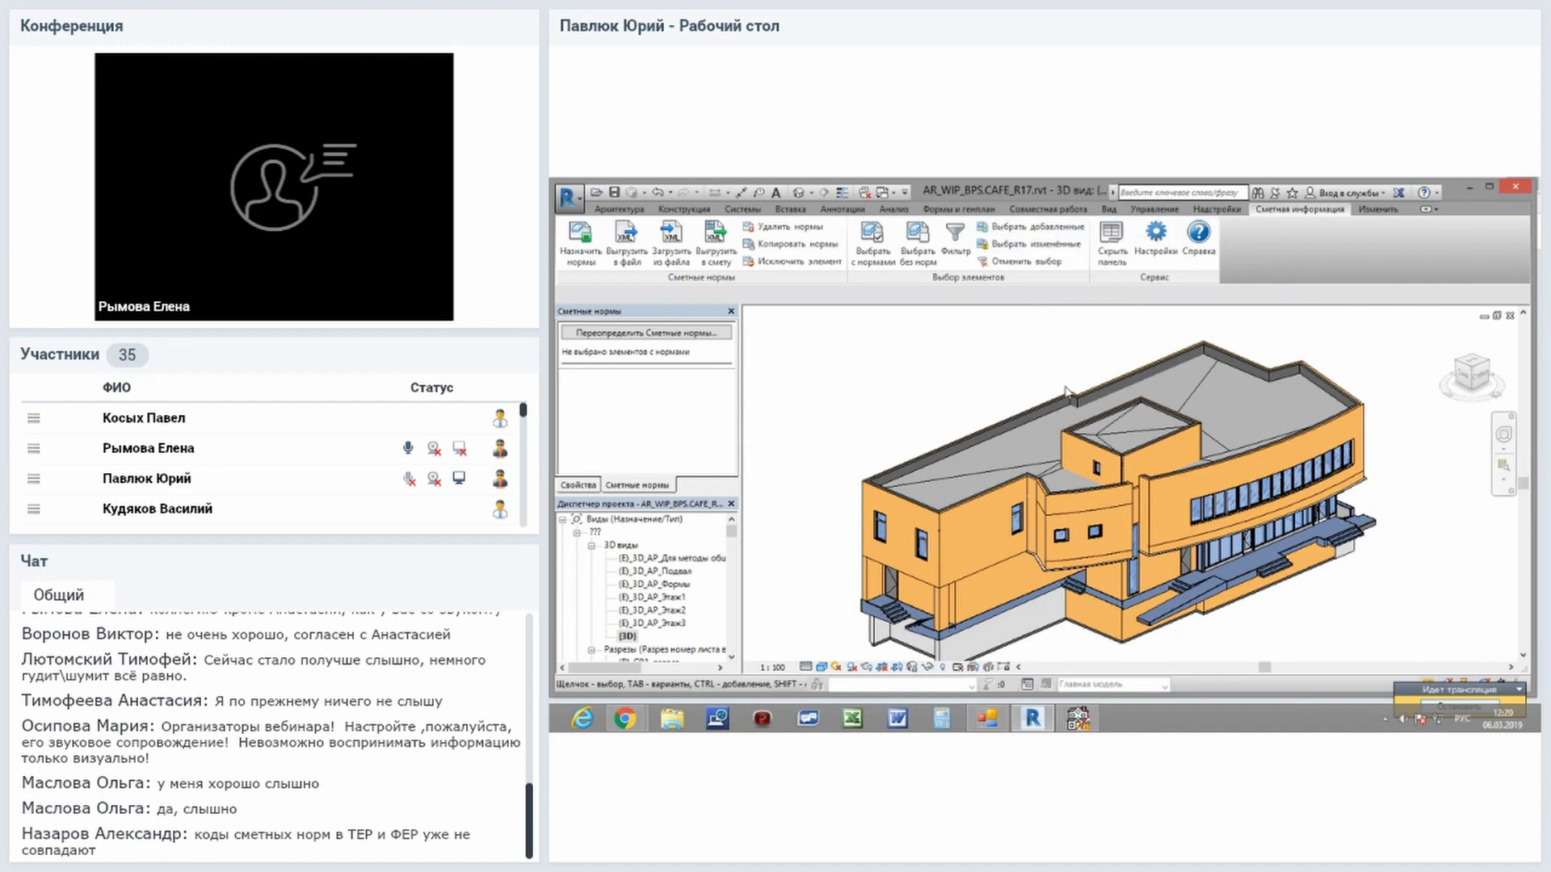
Select the roof slab, clear the selection, then select the roof slab again.
click(1200, 396)
key(Escape)
click(1205, 393)
Use the extended Фильтр's 'Выбрать без сметных норм' mode to select all 758 norm-less elements.
click(958, 242)
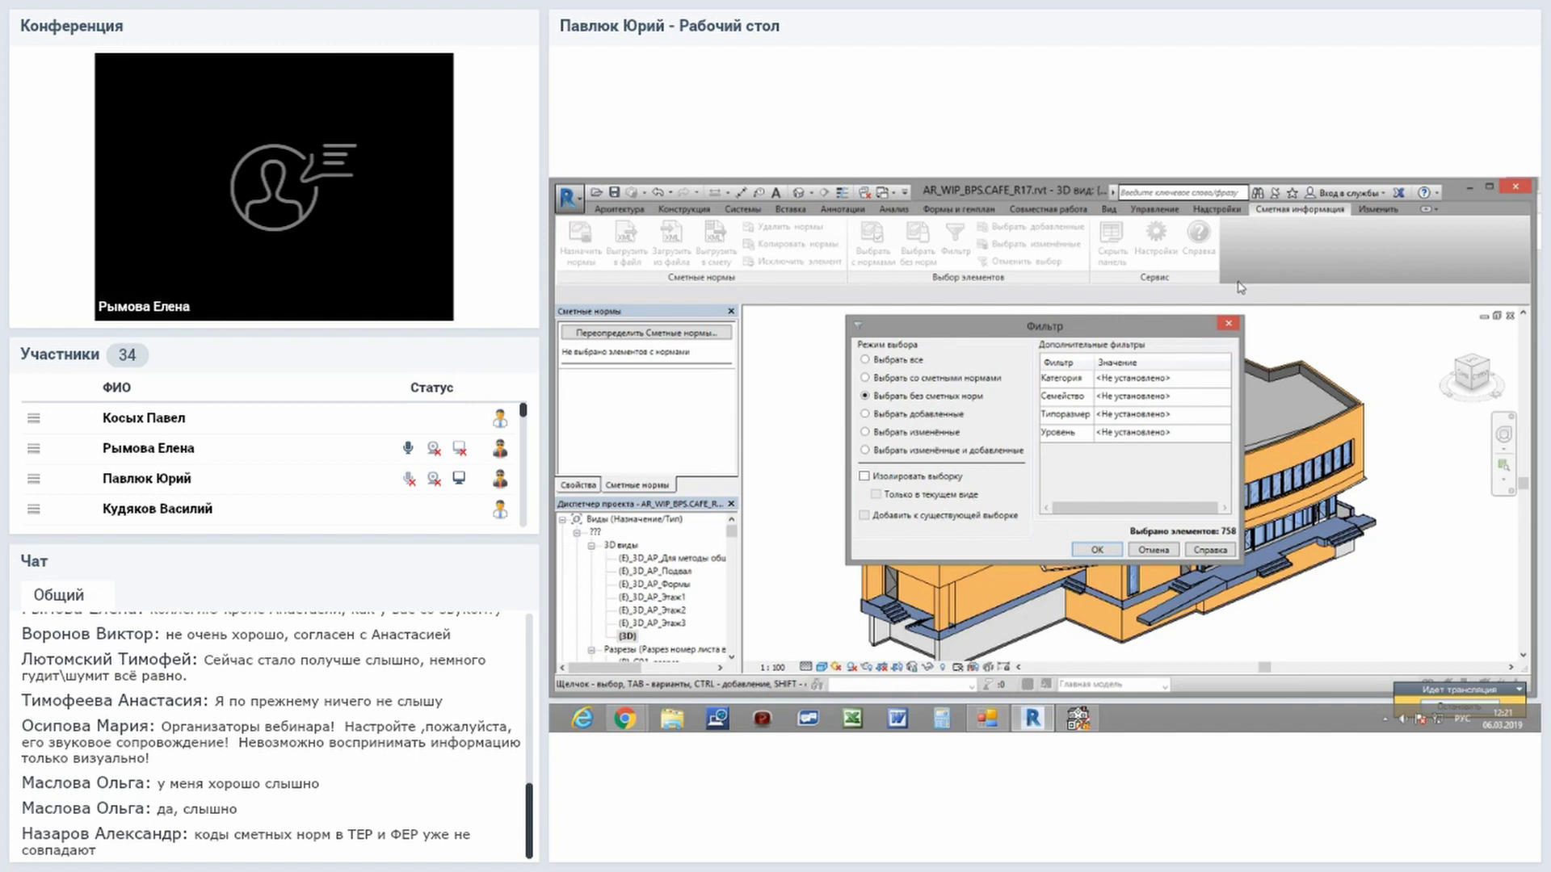
click(1152, 381)
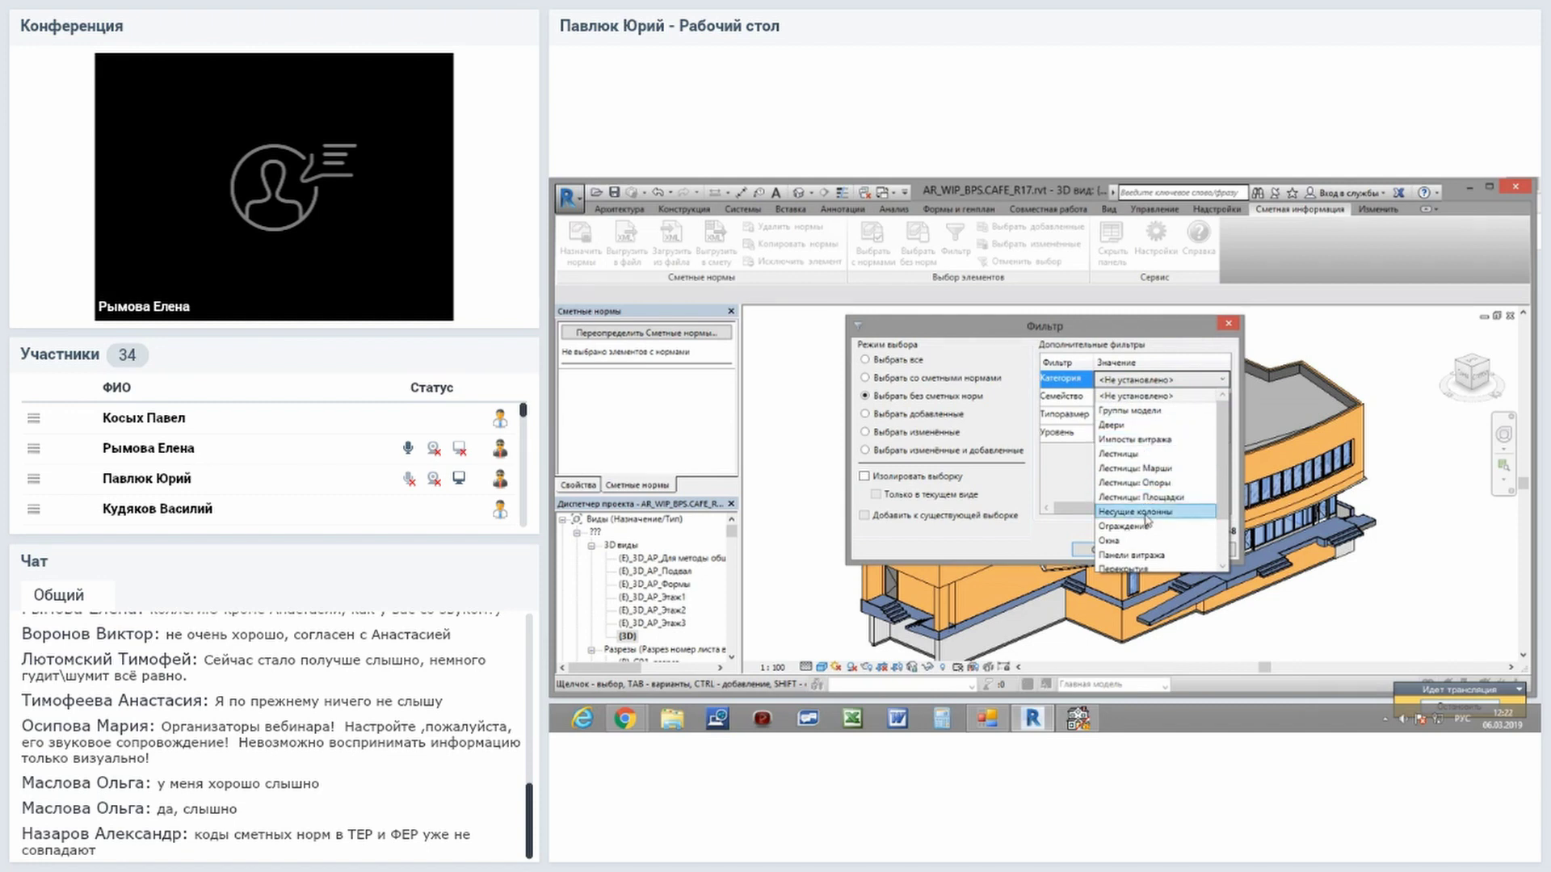
scroll(1148, 558, down, 2)
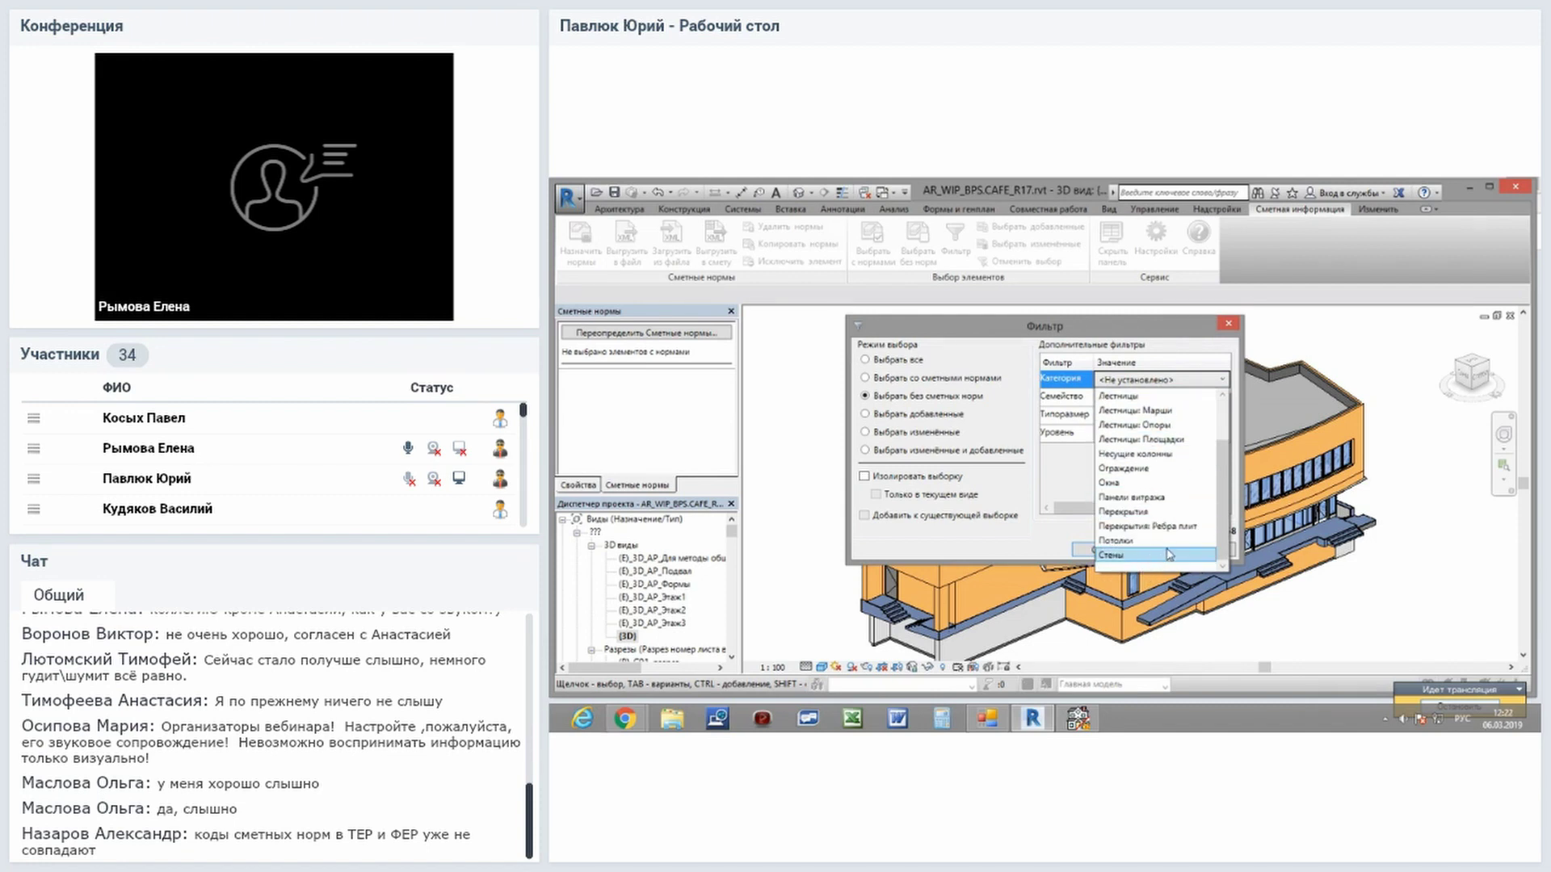
click(1074, 486)
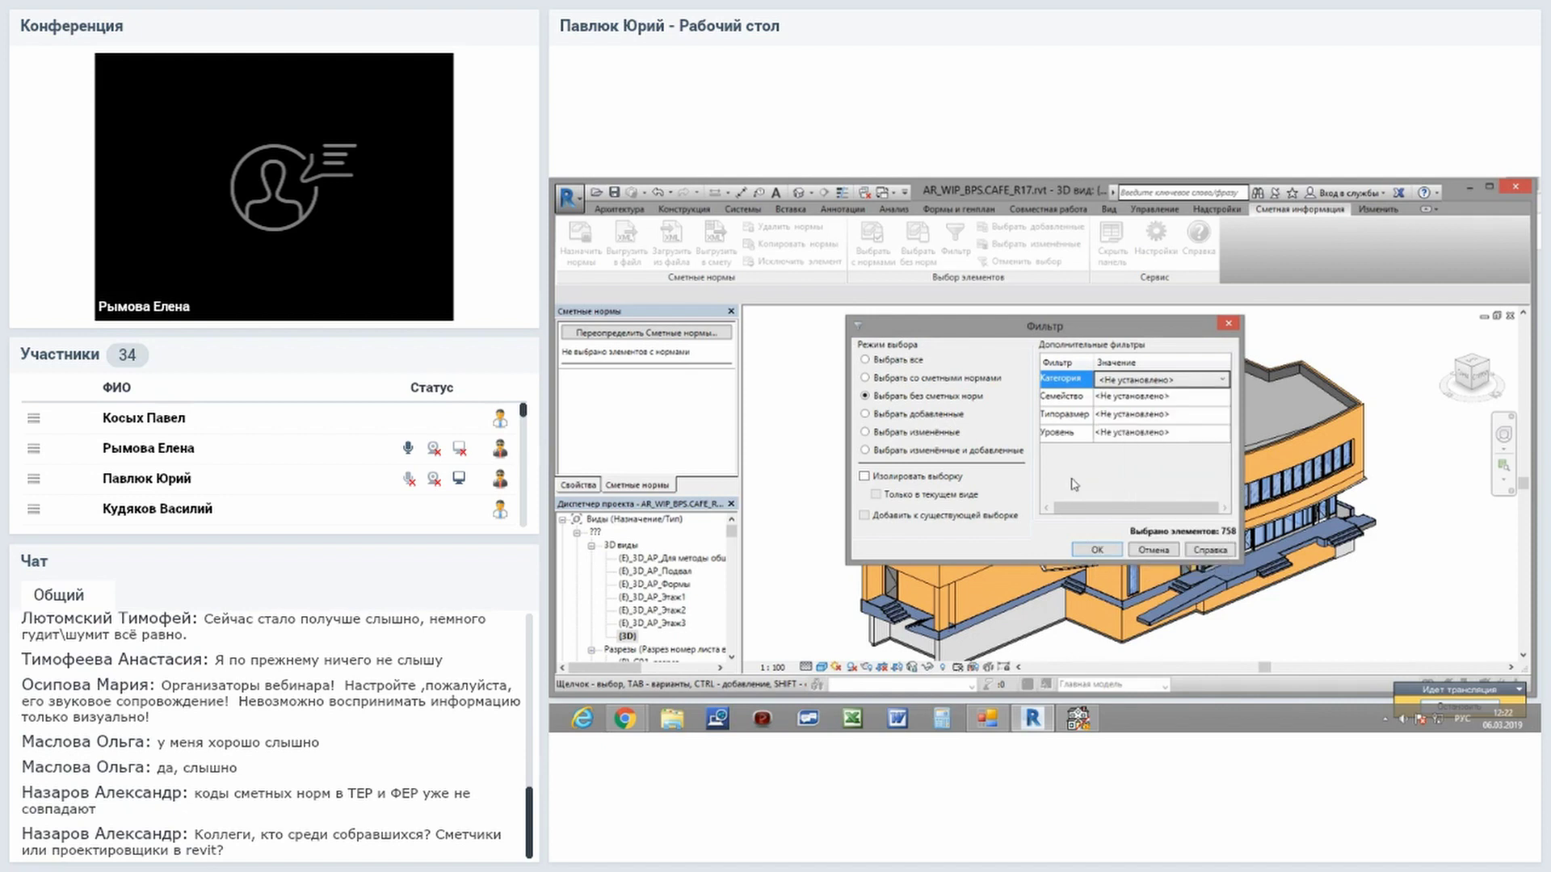
click(1169, 399)
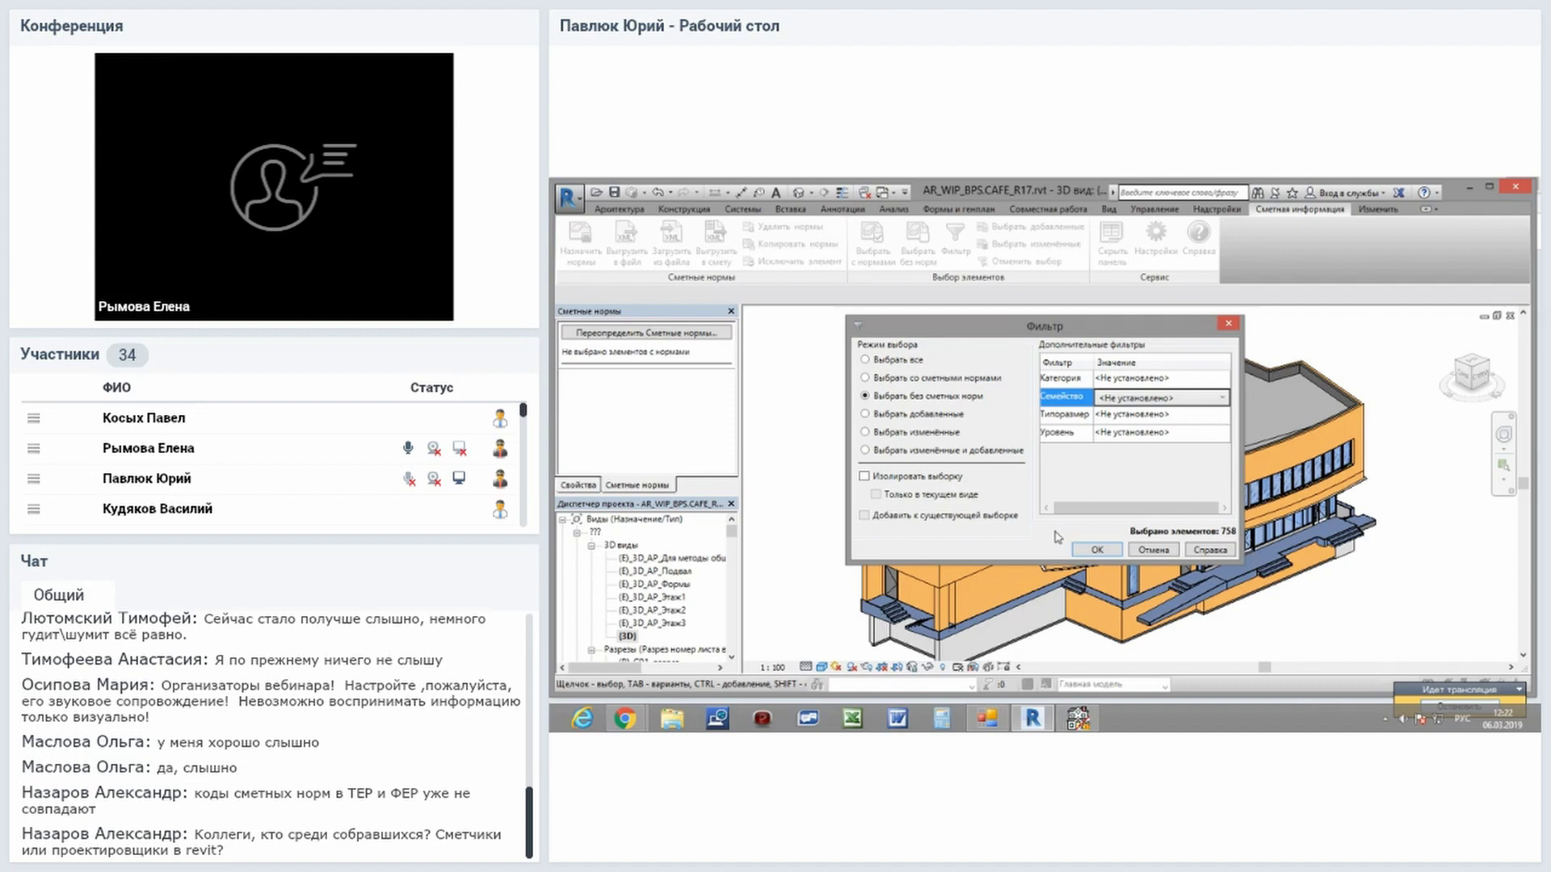
click(1088, 554)
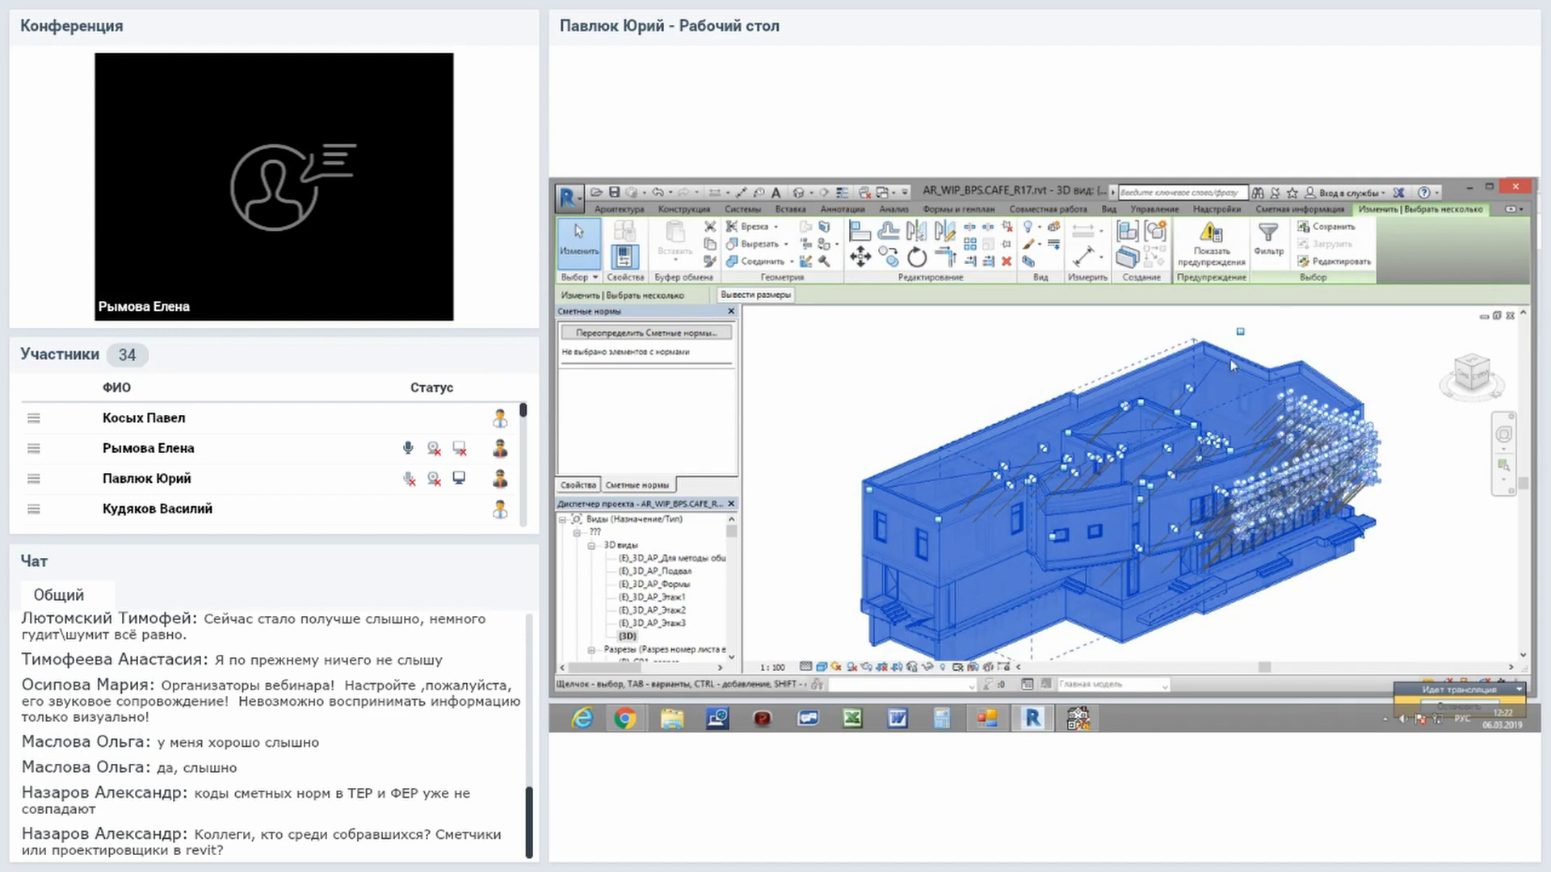
Return to the Сметная информация tab to reach the Назначить нормы options.
click(1300, 209)
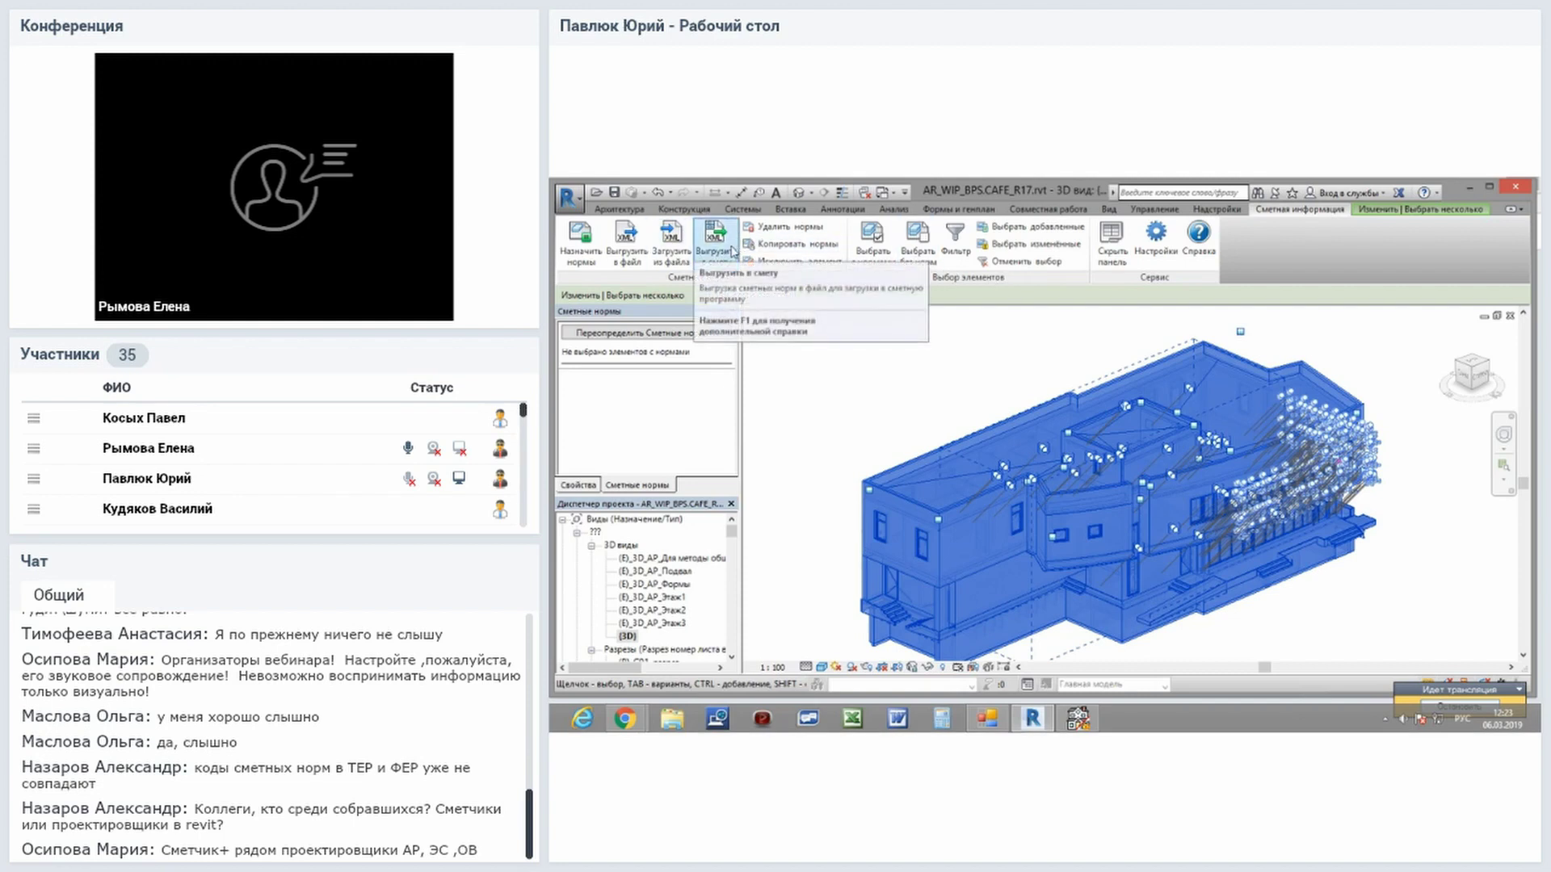
Start Назначить нормы and choose the ГЭСН-2017 доп.4 normative base.
click(589, 252)
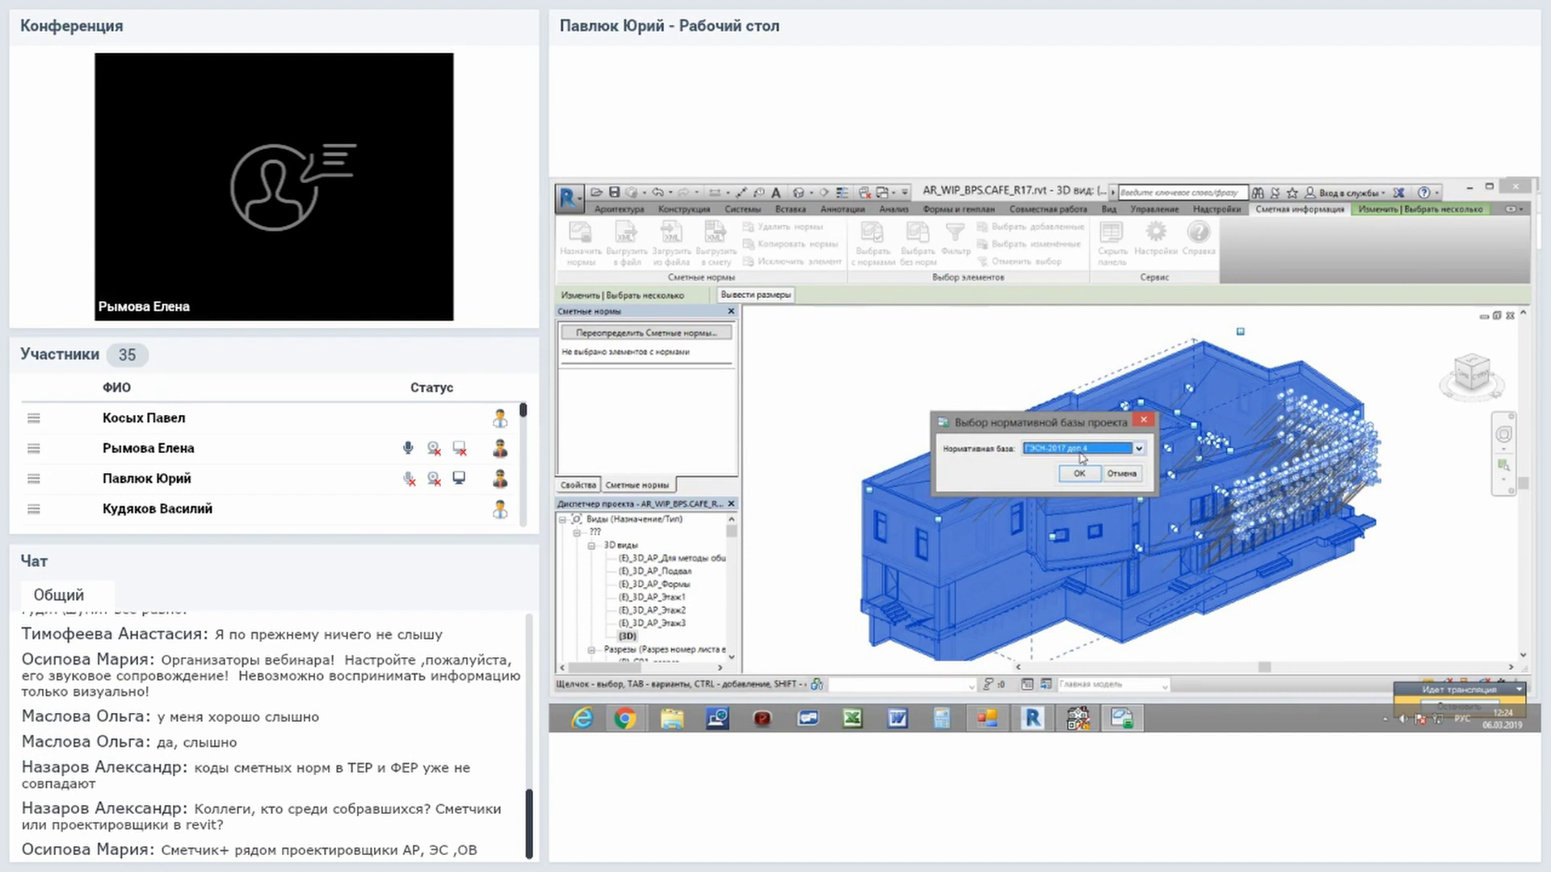
click(1139, 449)
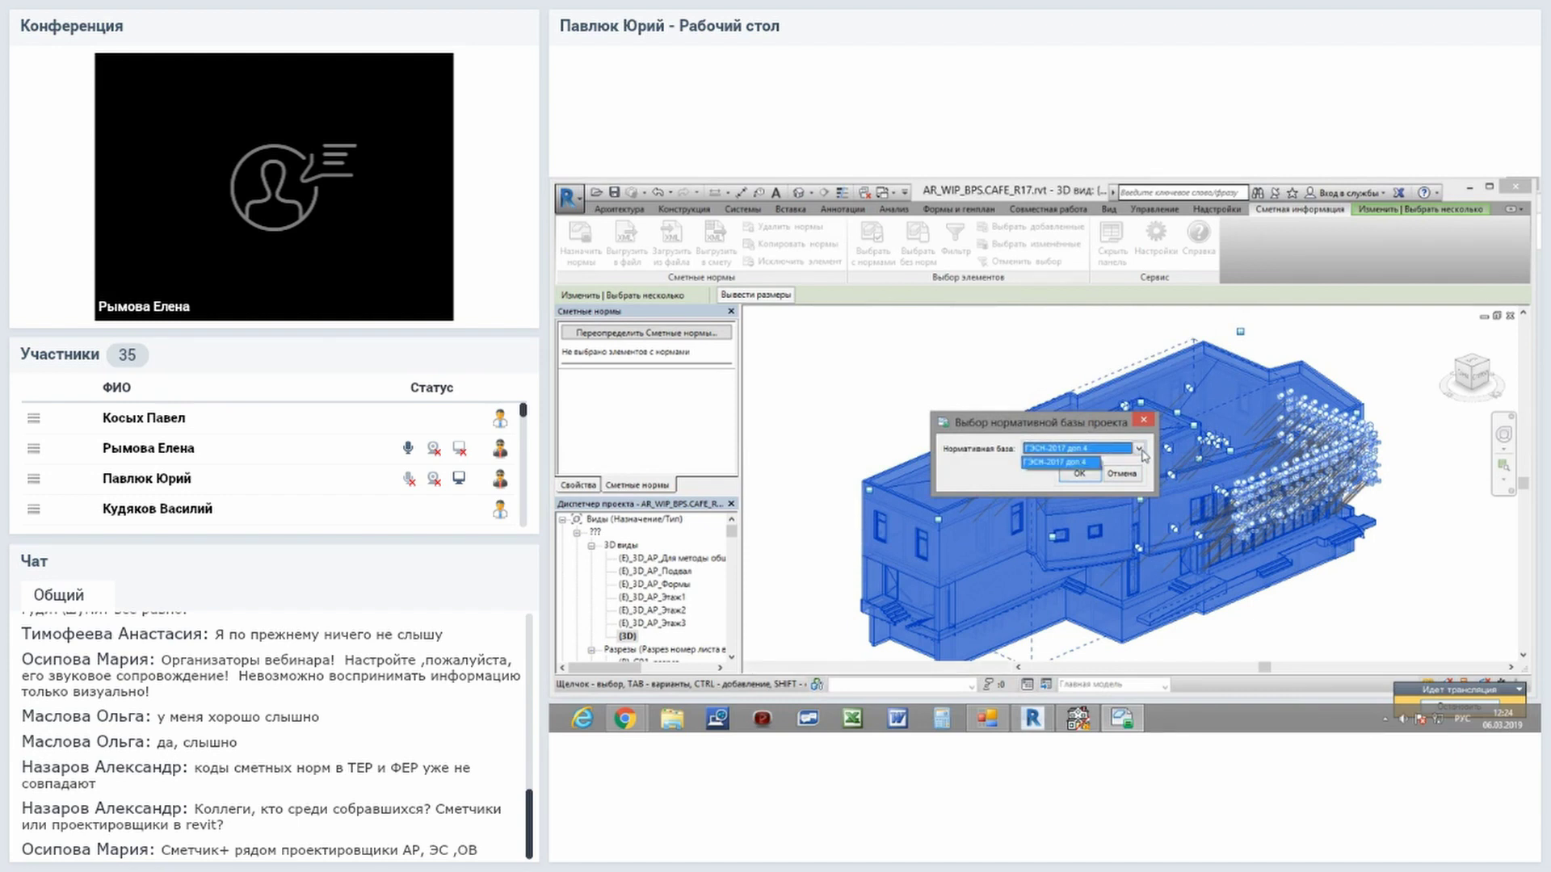
click(1142, 454)
Confirm the ГЭСН-2017 доп.4 base so Гектор: 5D Смета loads the exported elements.
click(1081, 475)
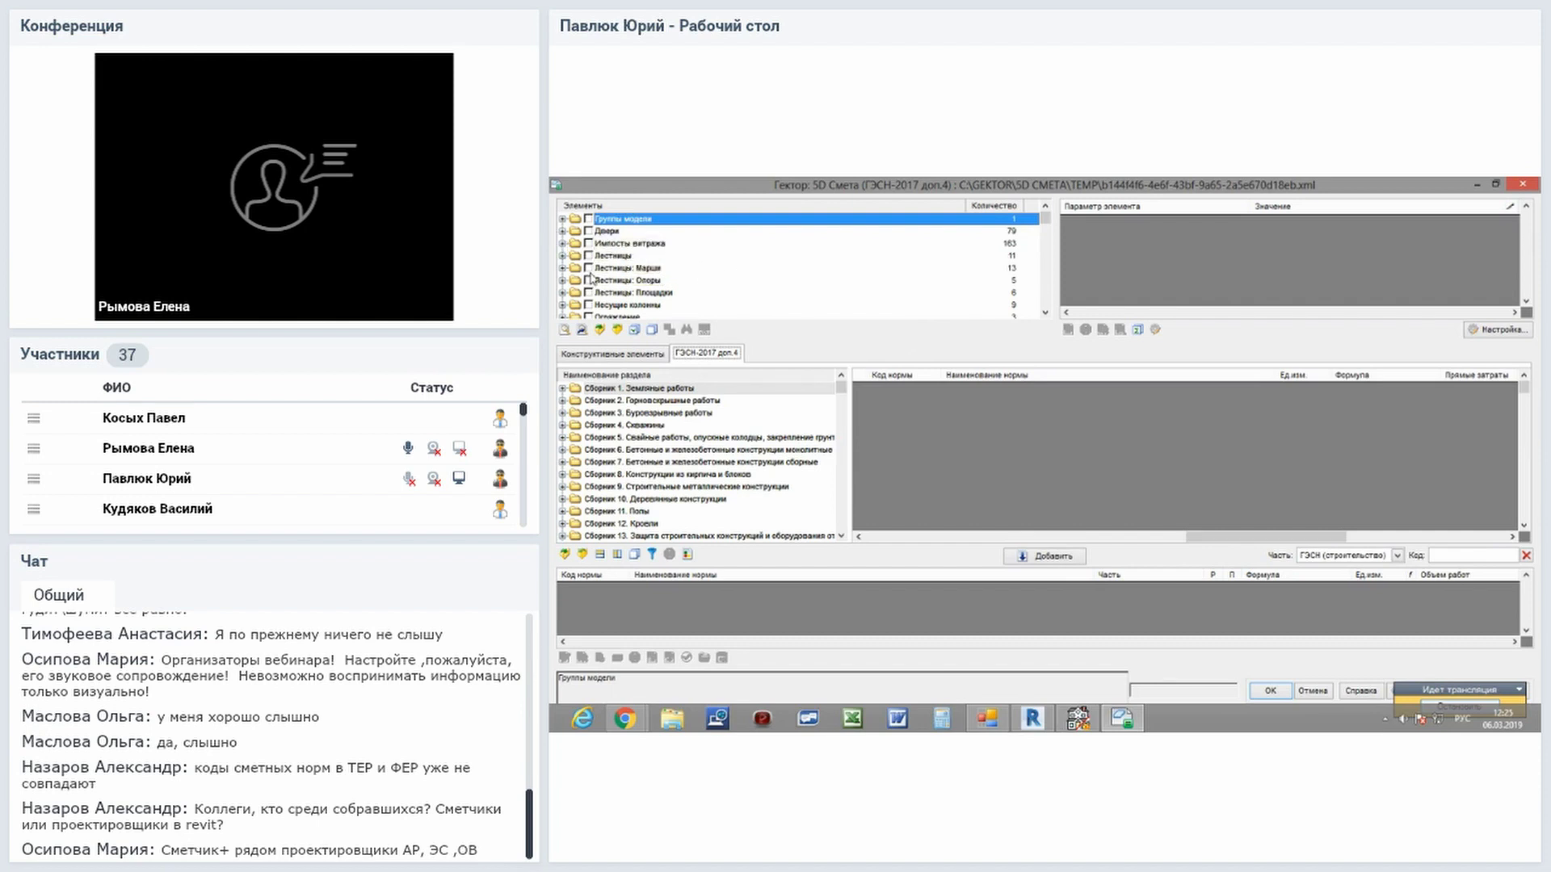
scroll(591, 277, down, 3)
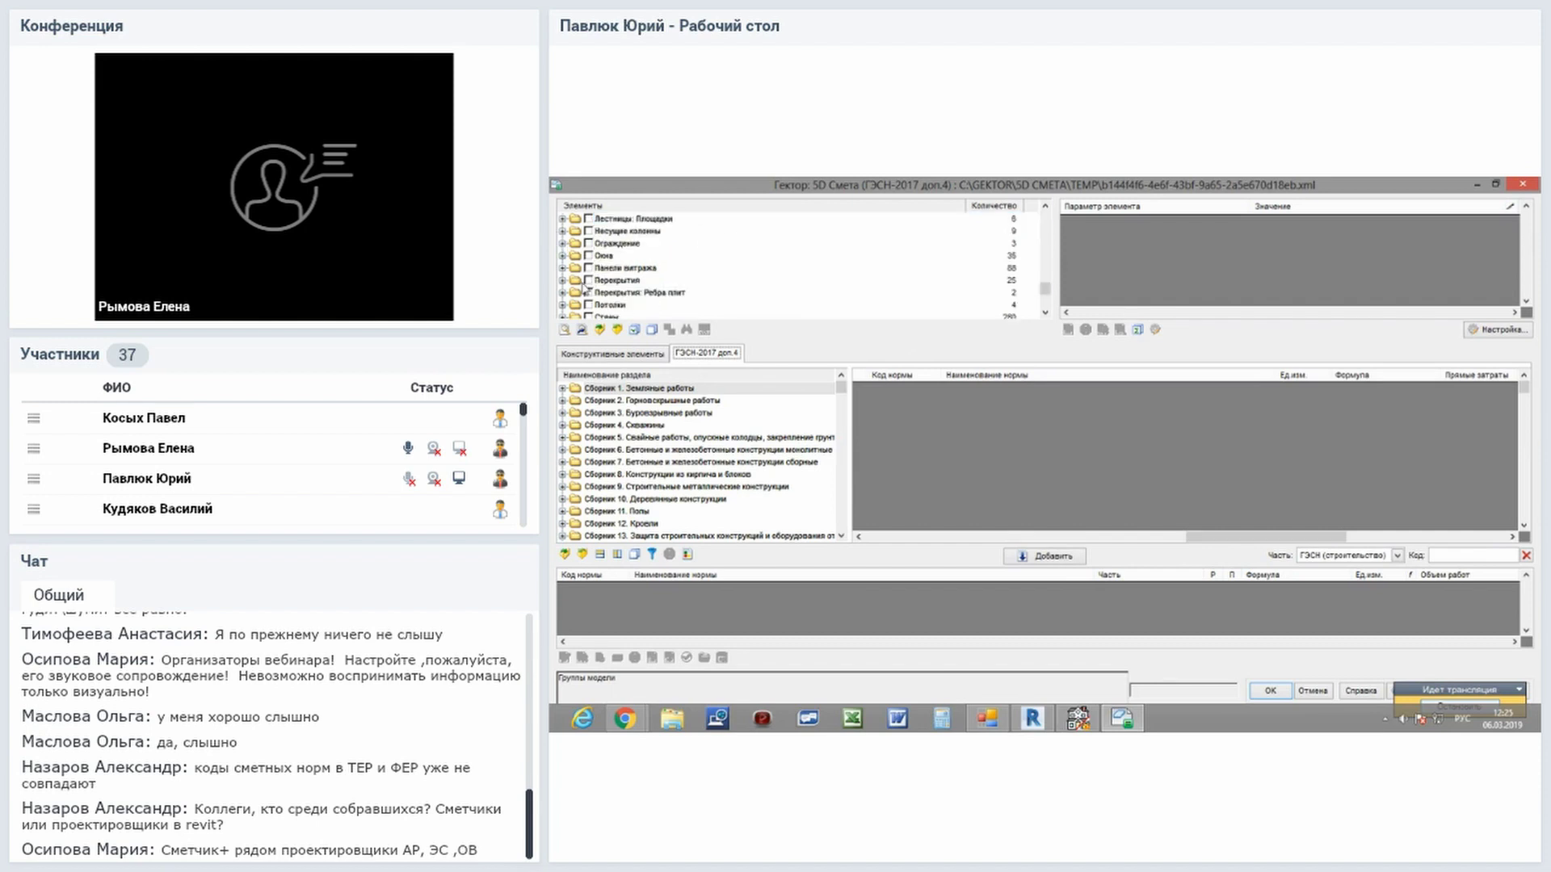
double_click(570, 311)
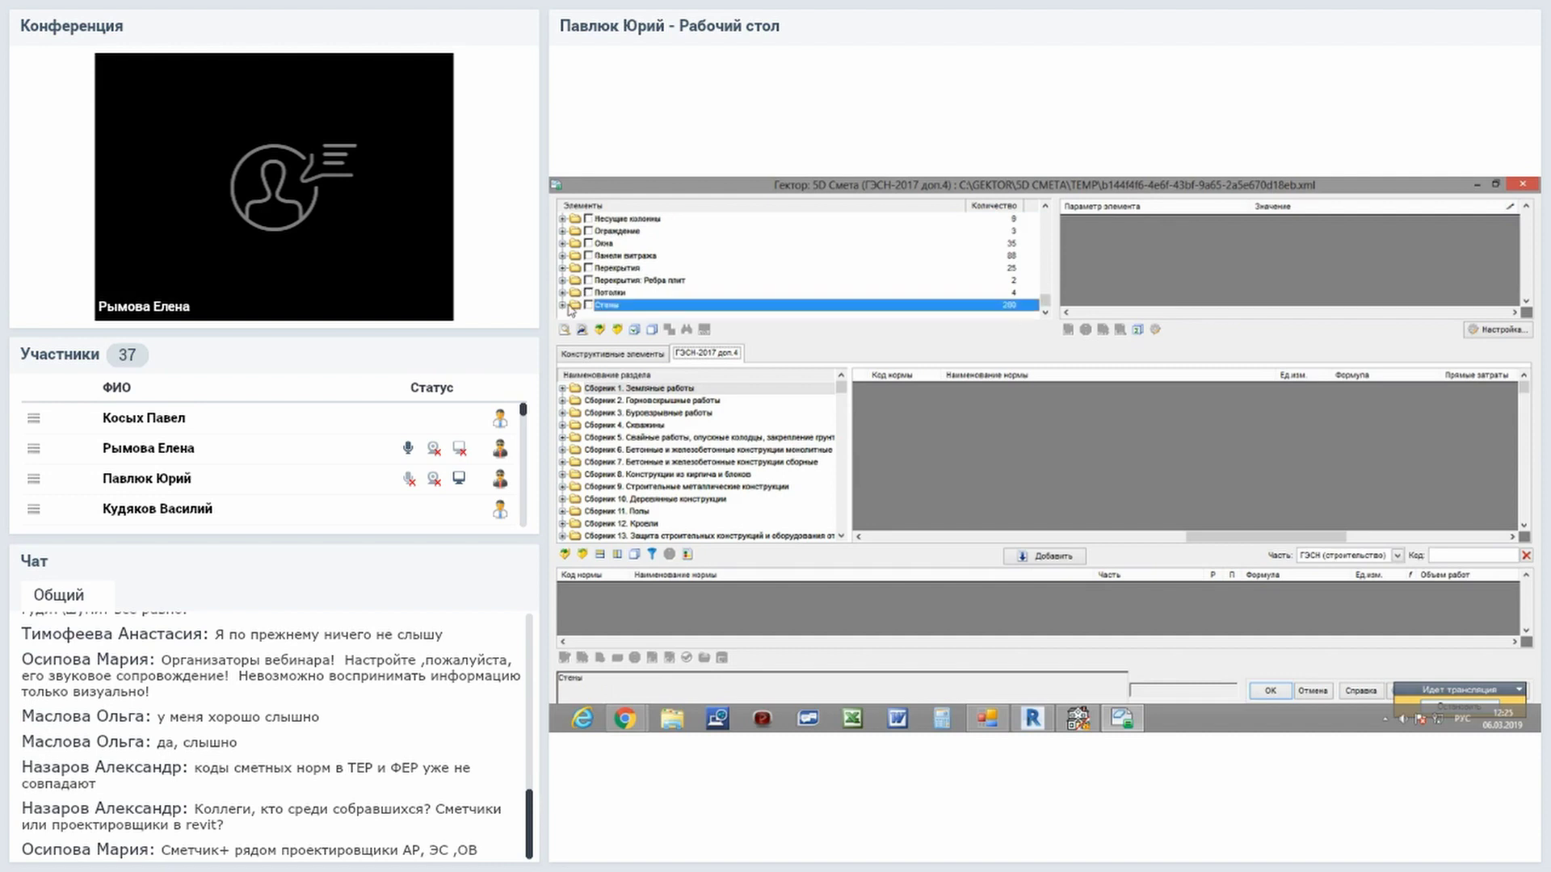
click(618, 280)
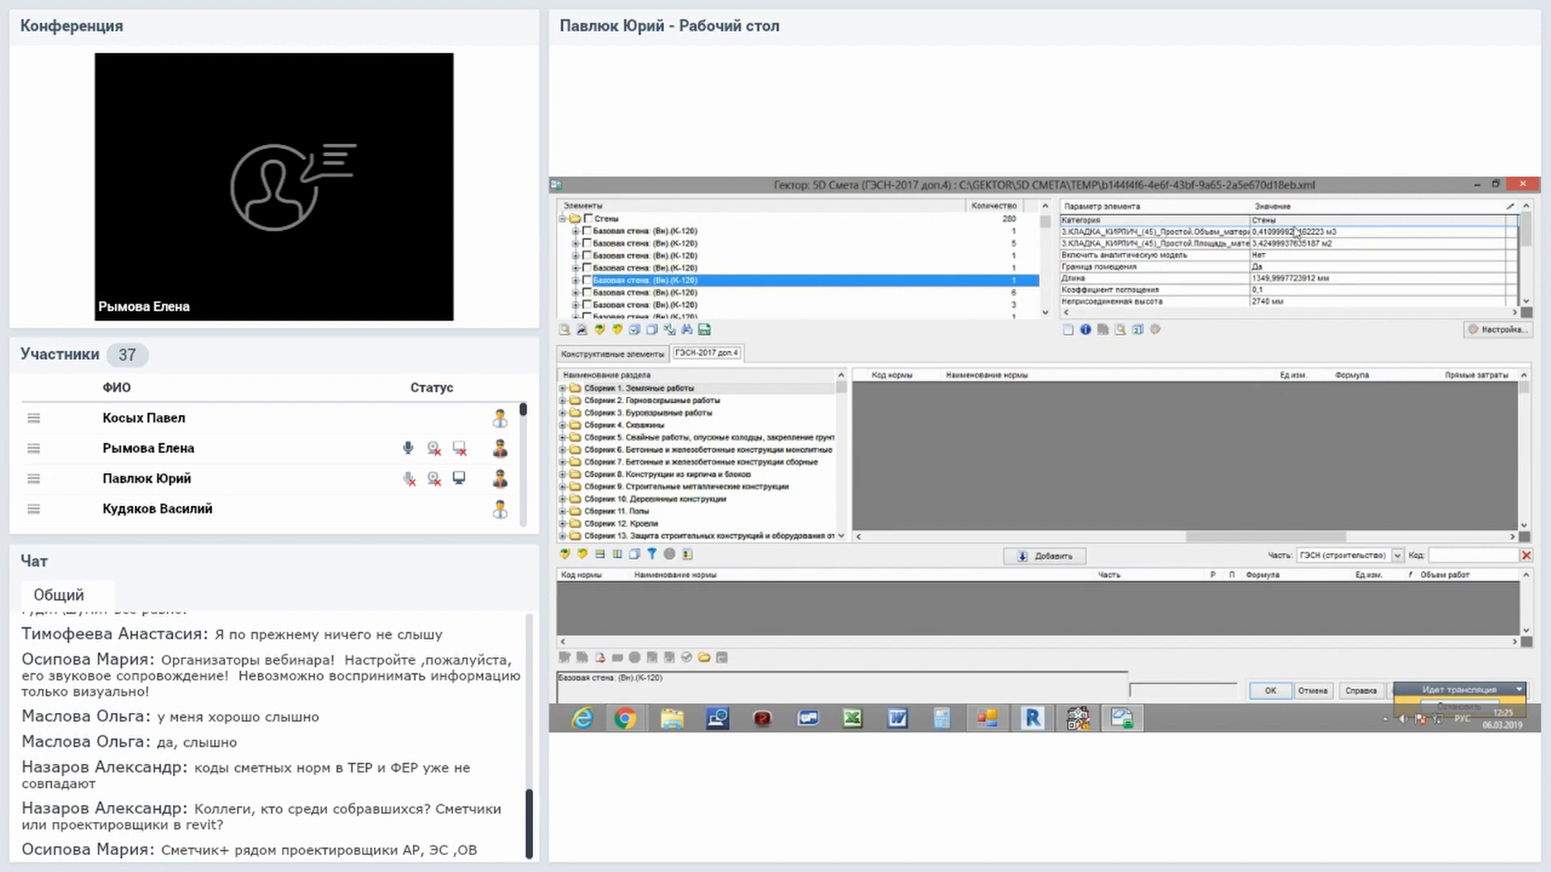
click(1242, 244)
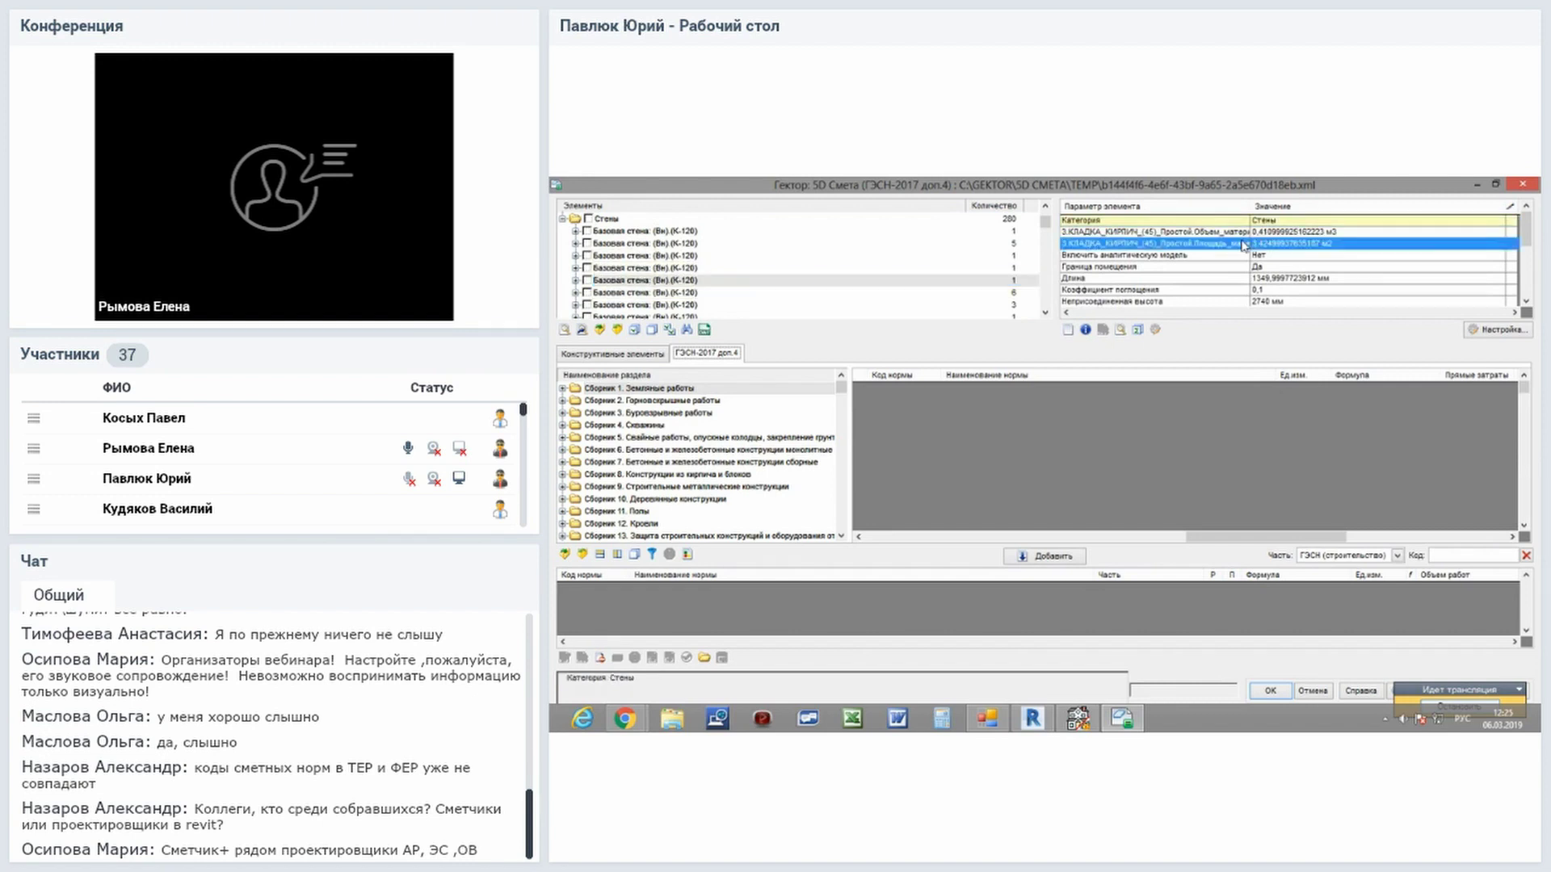
scroll(1237, 281, down, 2)
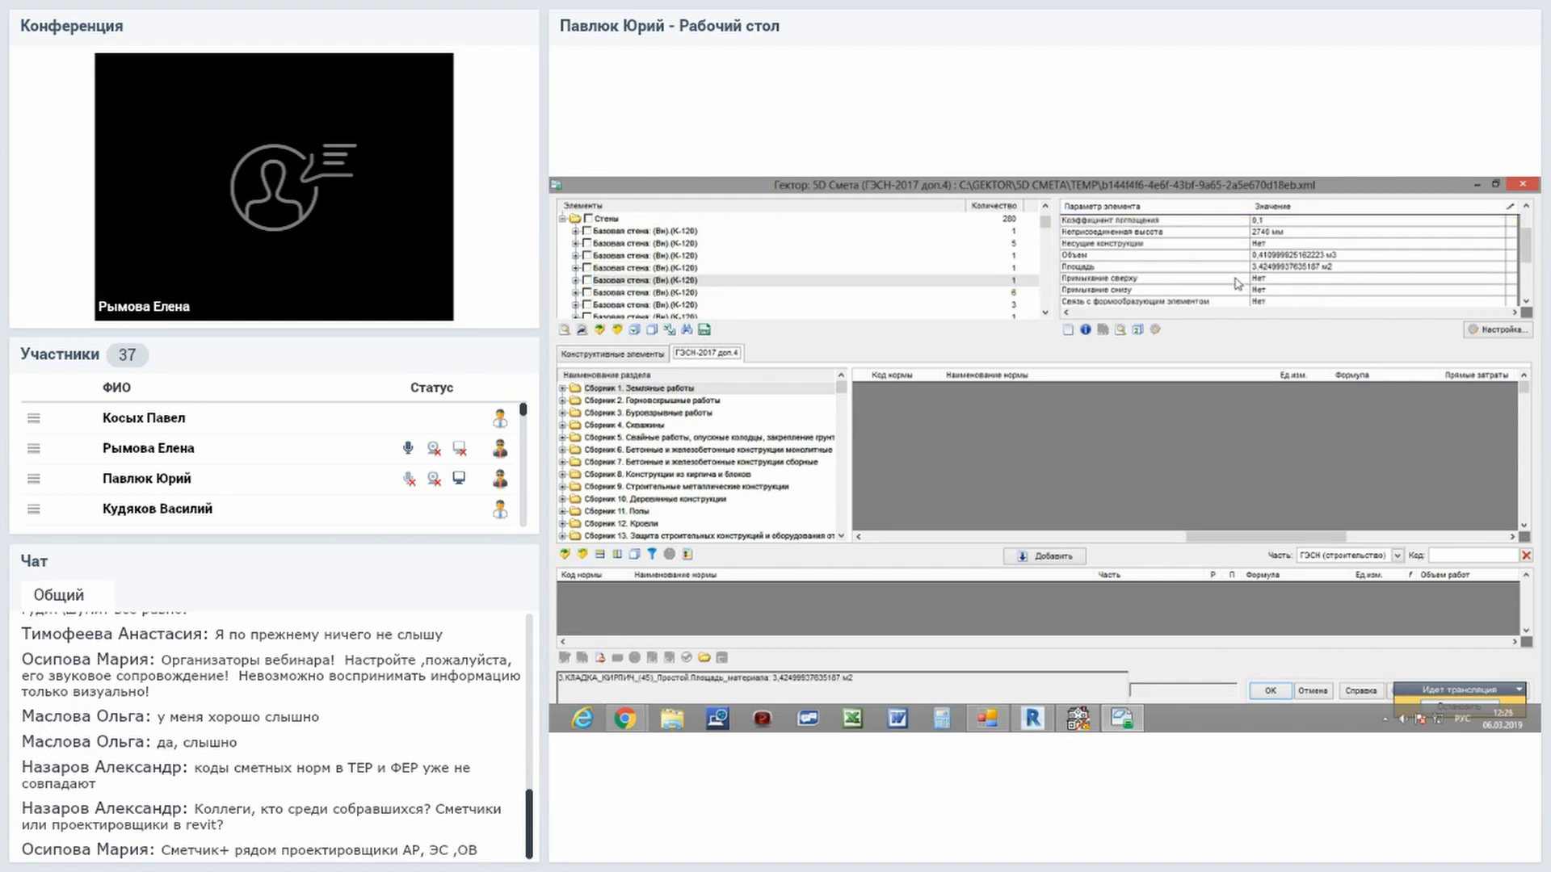
scroll(1236, 281, down, 2)
scroll(1236, 281, up, 2)
scroll(1239, 267, up, 2)
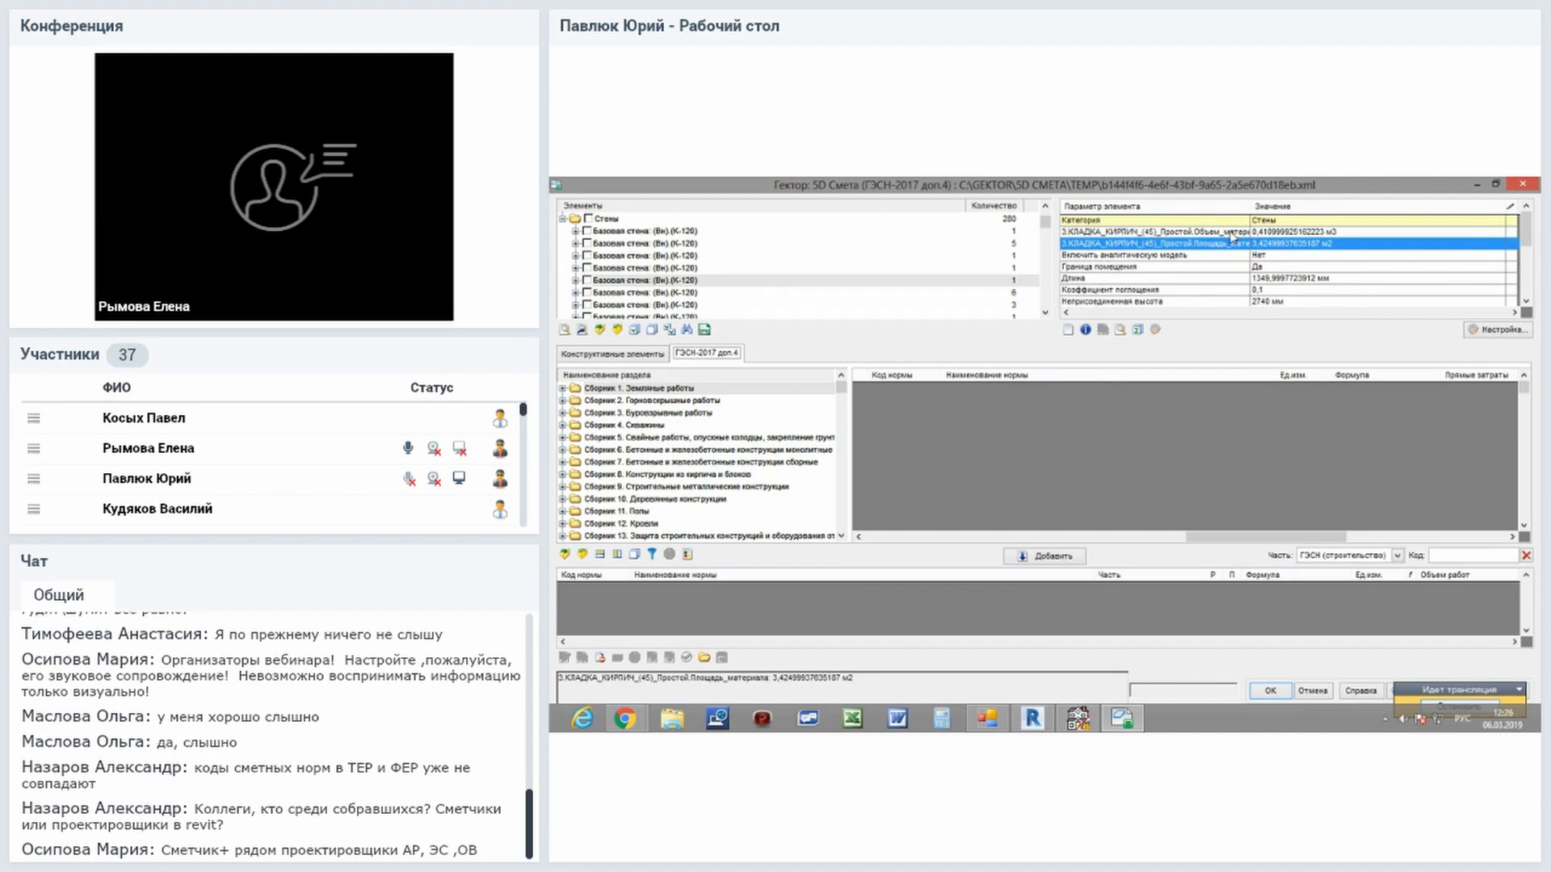
click(1232, 232)
scroll(1223, 295, down, 1)
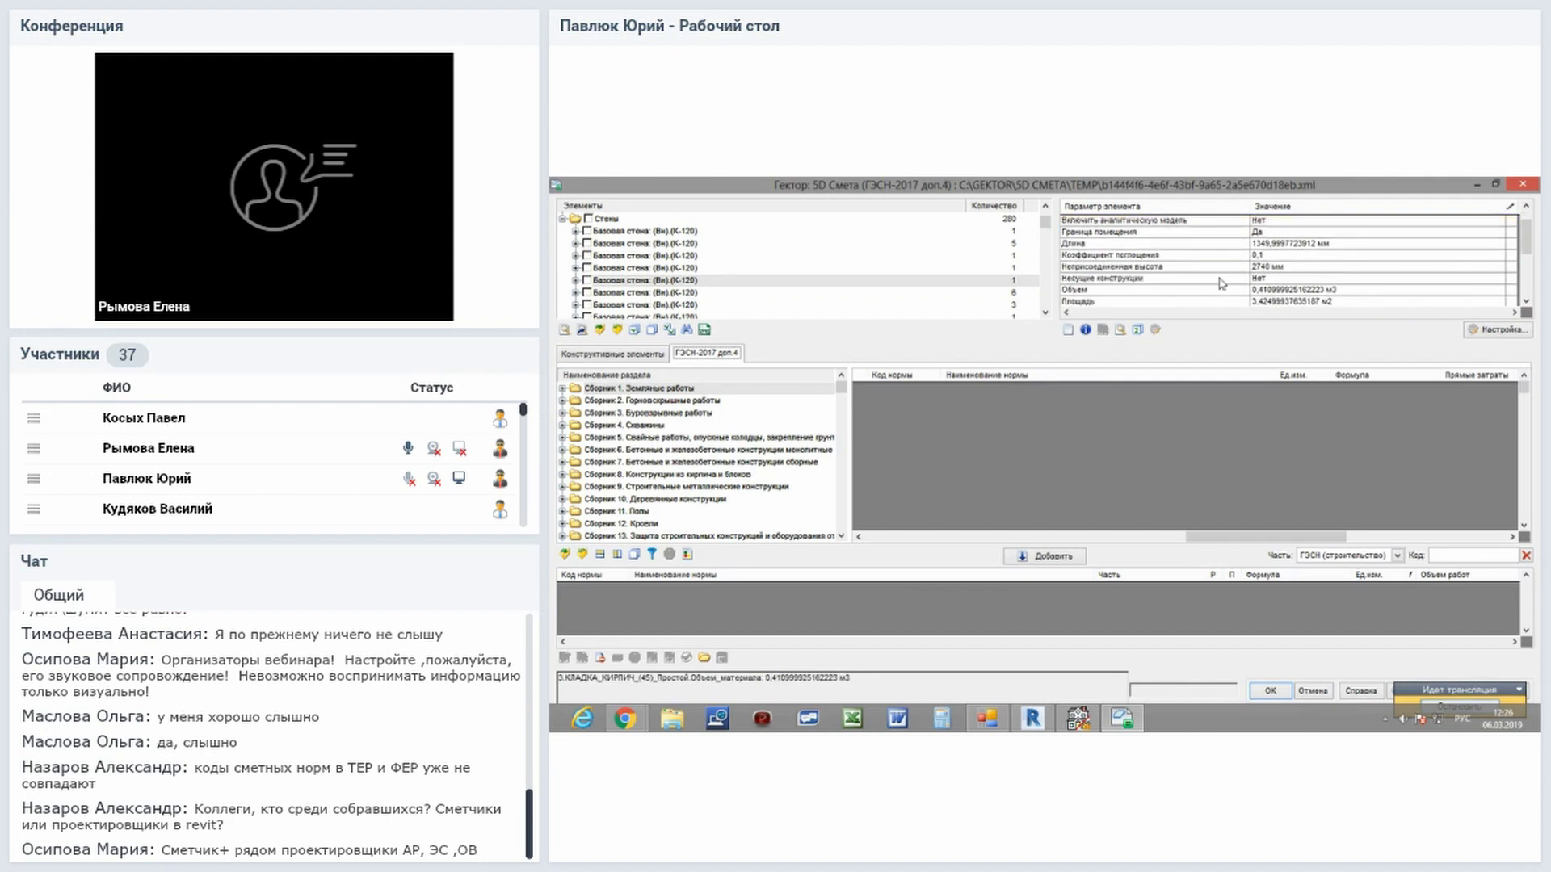
click(1221, 292)
scroll(1230, 268, up, 1)
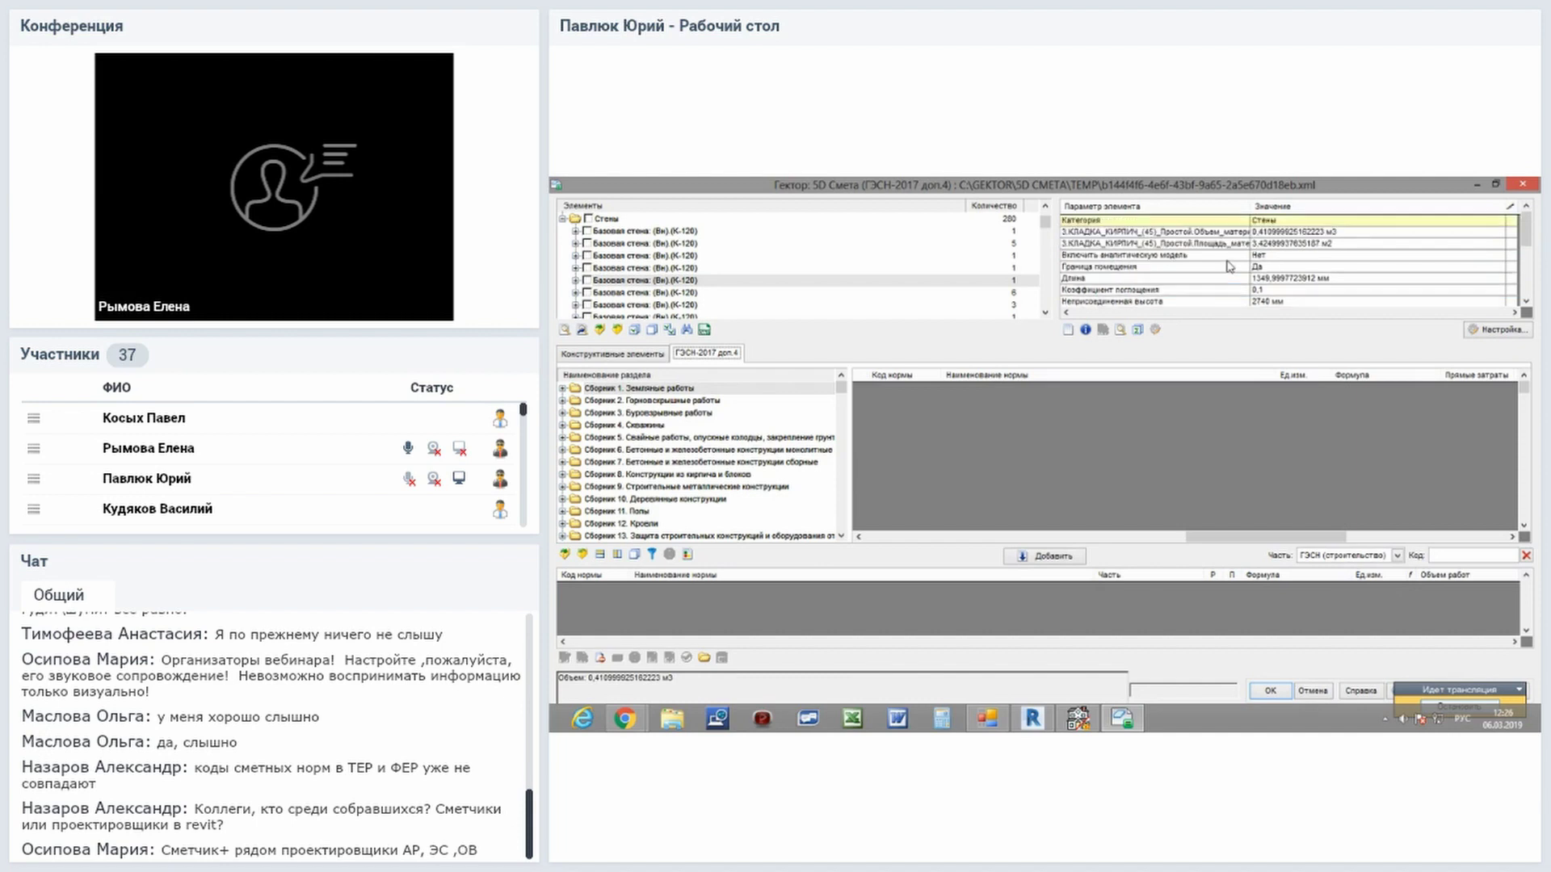
scroll(1265, 264, down, 1)
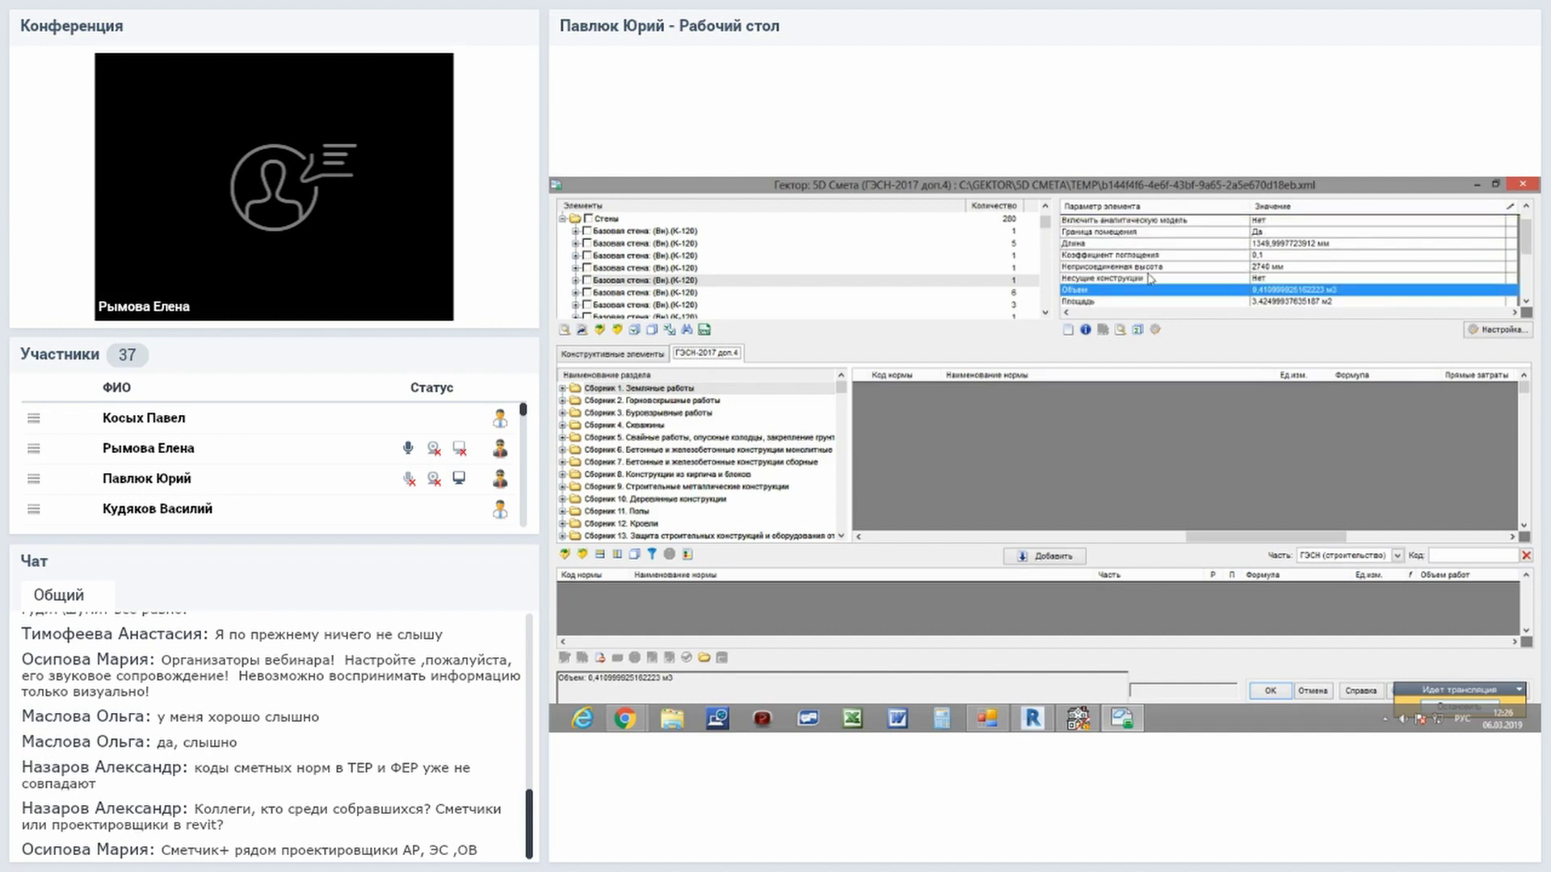
scroll(1143, 278, up, 1)
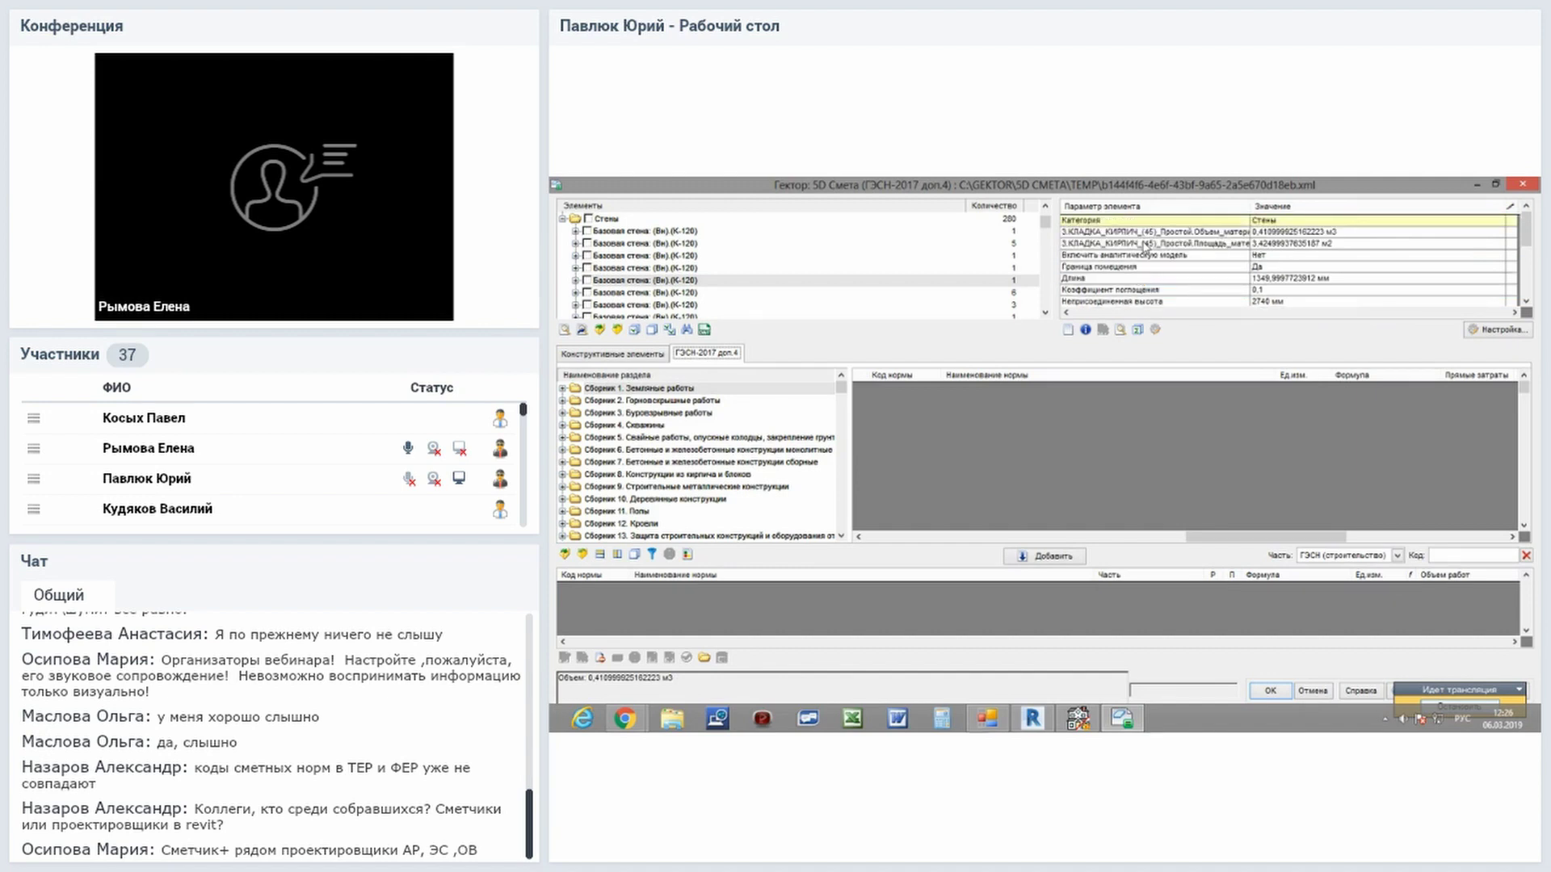
scroll(1139, 246, down, 1)
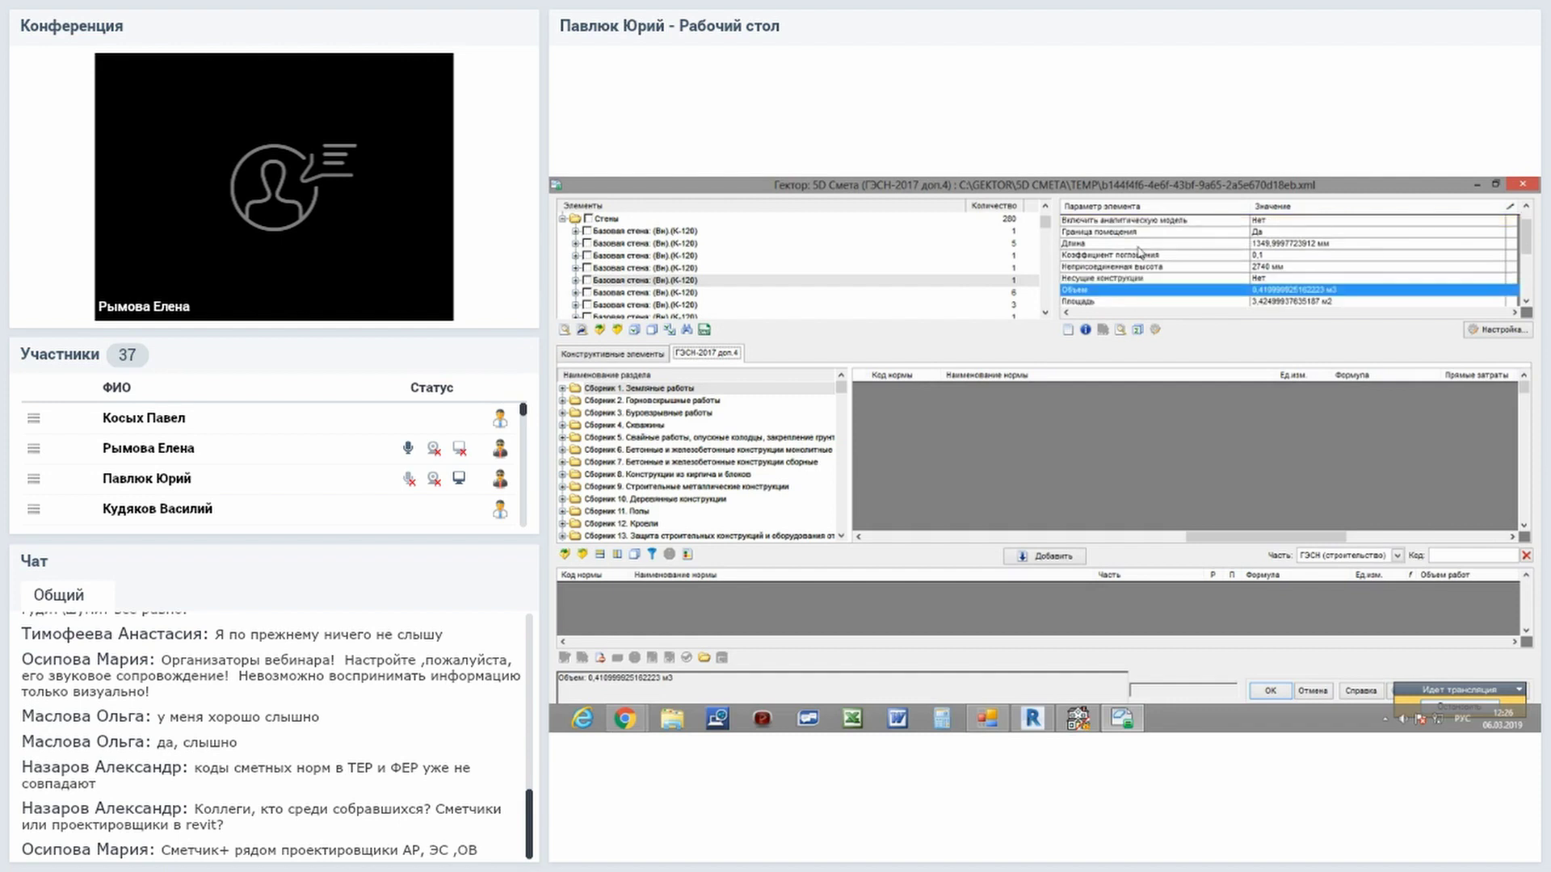
scroll(1139, 252, up, 1)
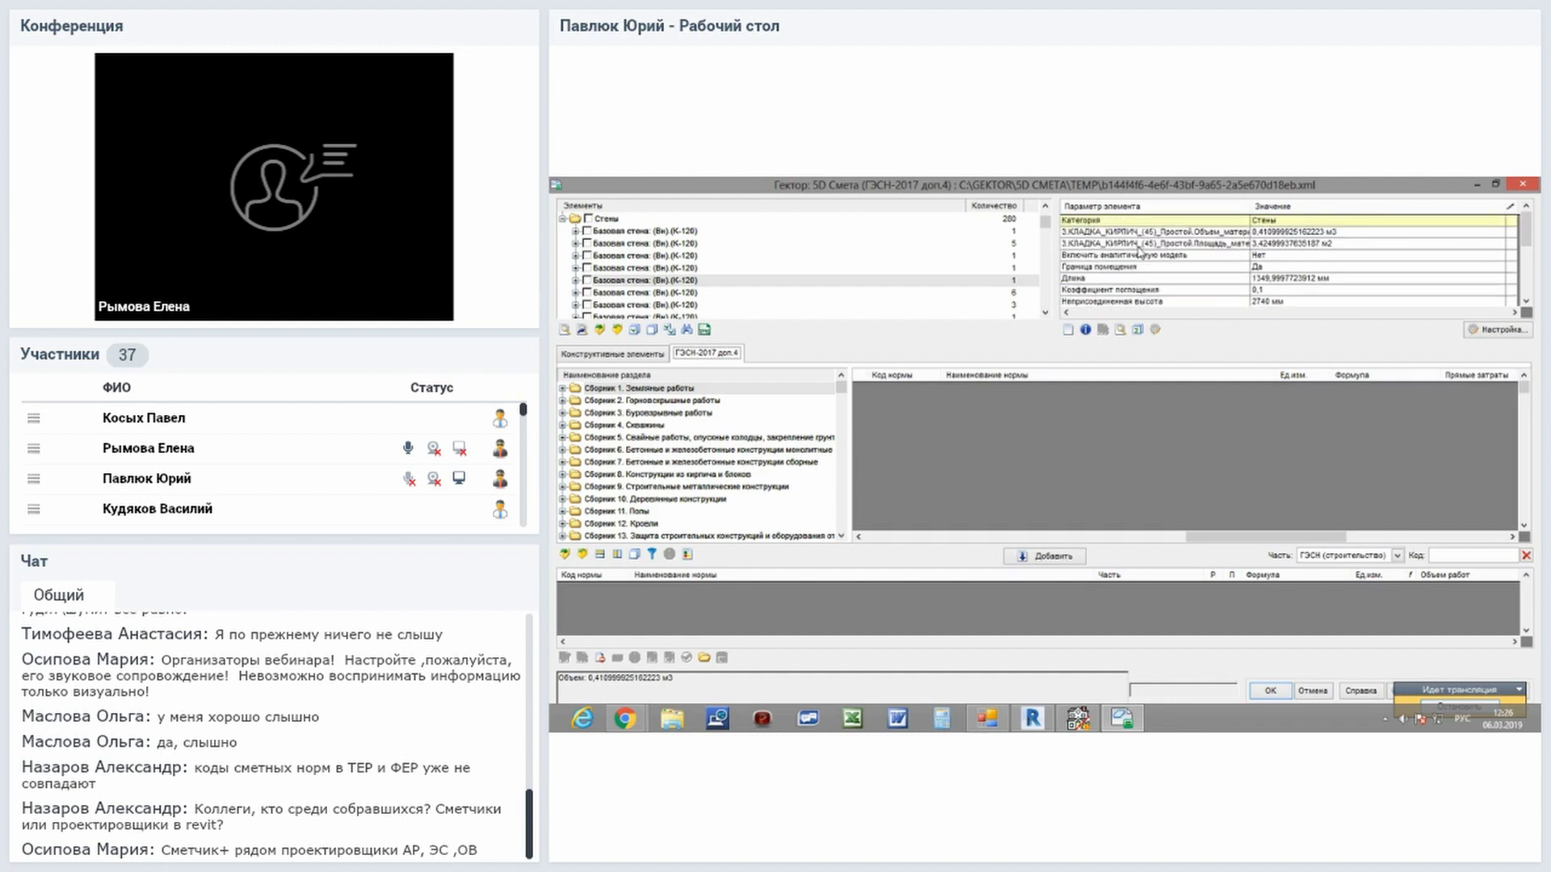
scroll(1139, 254, down, 1)
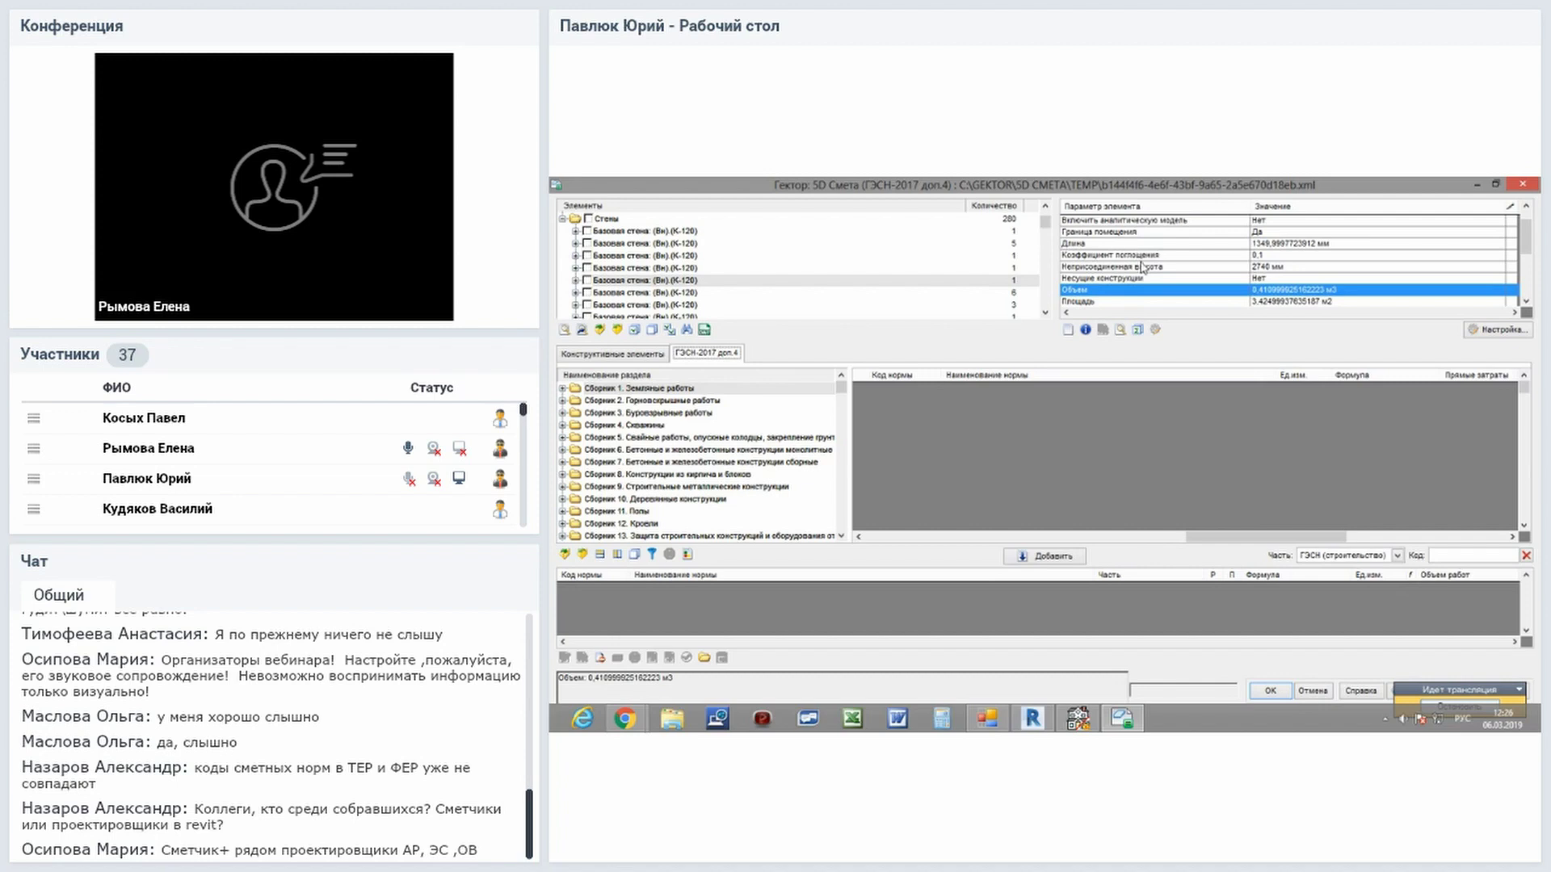
click(1142, 267)
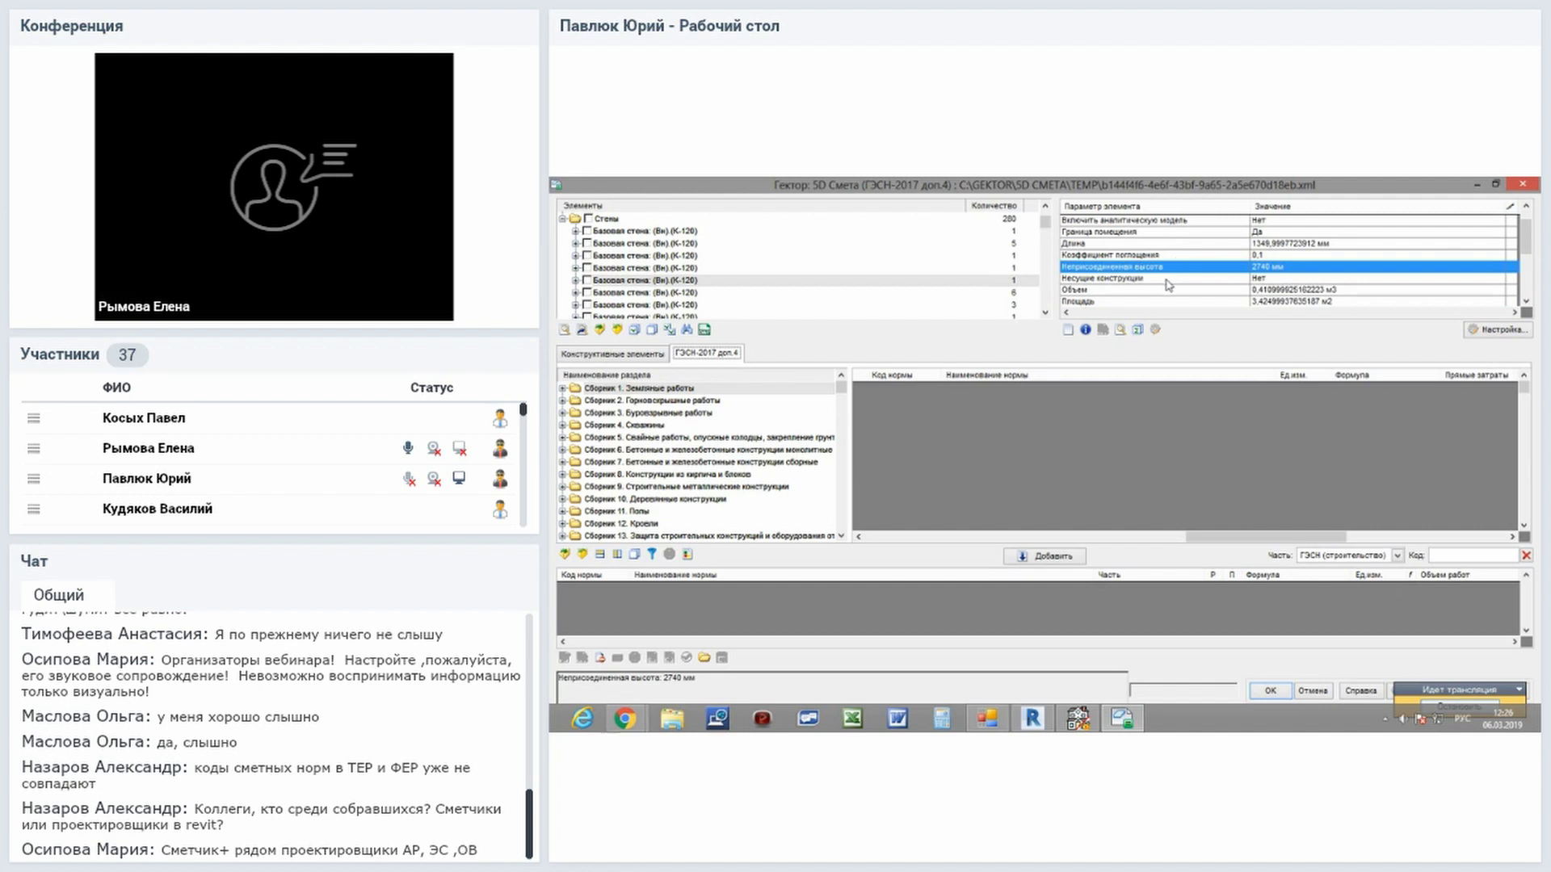
scroll(1165, 284, down, 1)
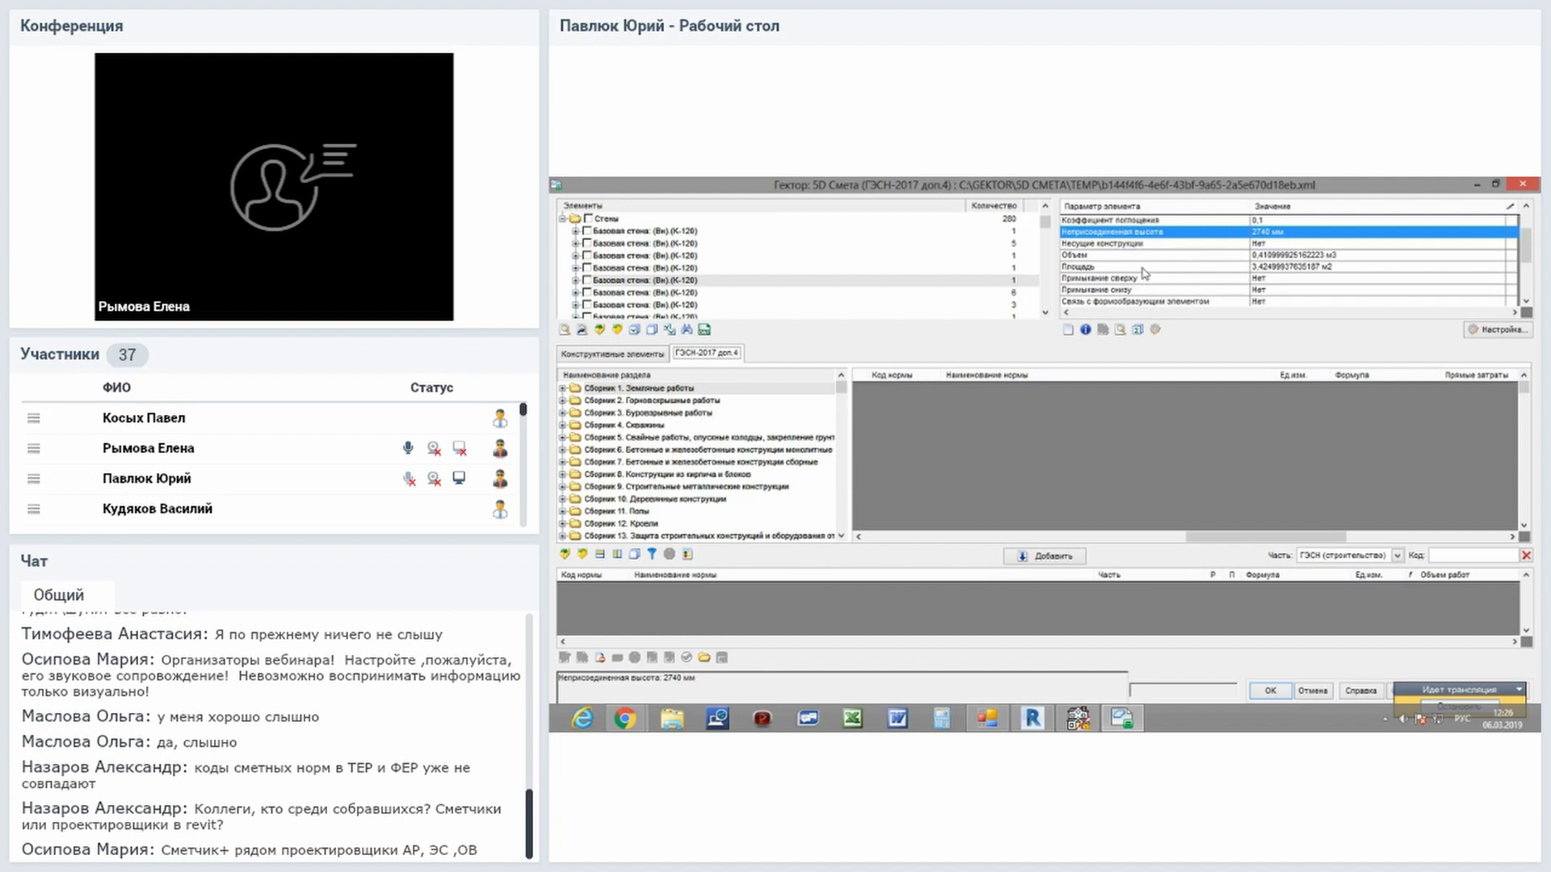
scroll(1144, 272, down, 1)
scroll(1139, 279, down, 1)
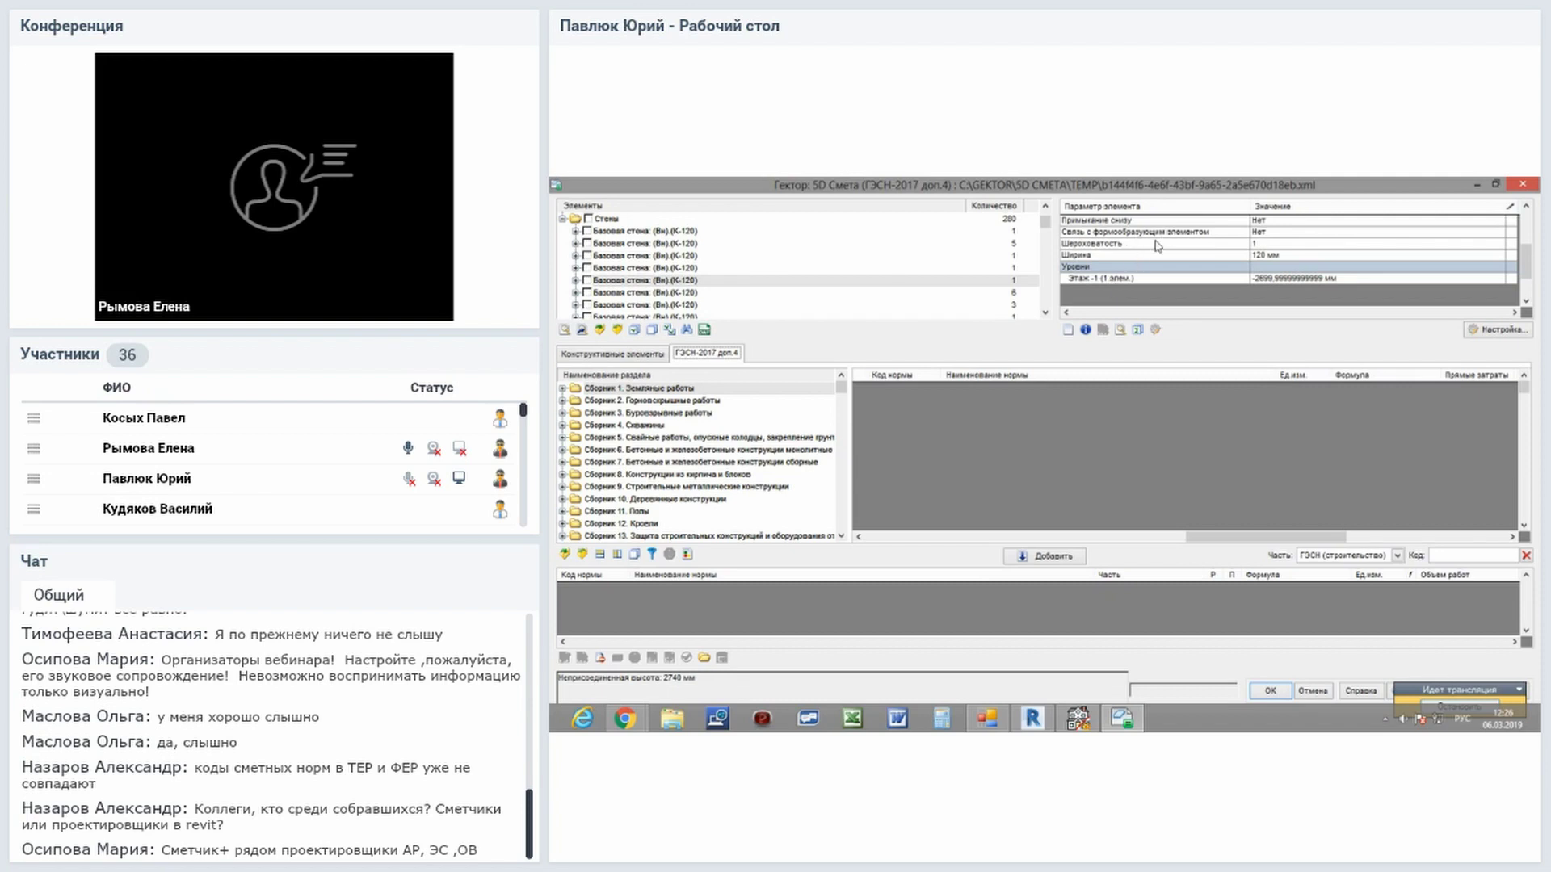
scroll(1157, 246, up, 2)
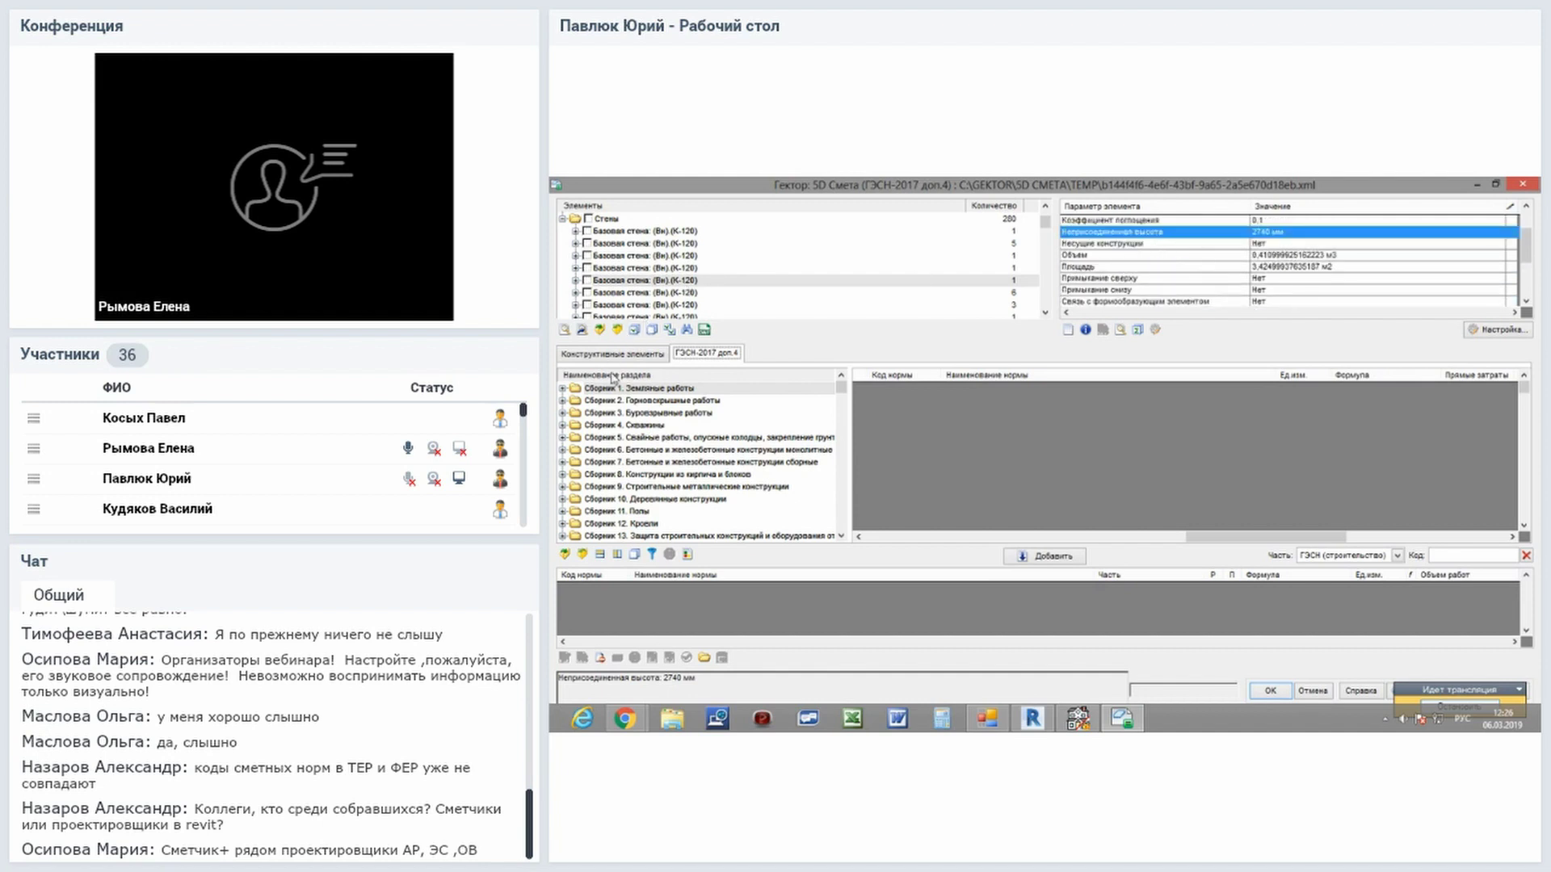
Expand Сборник 8 > Раздел 2, list Кладка стен из кирпича norms, and open the Отбор filter.
click(622, 426)
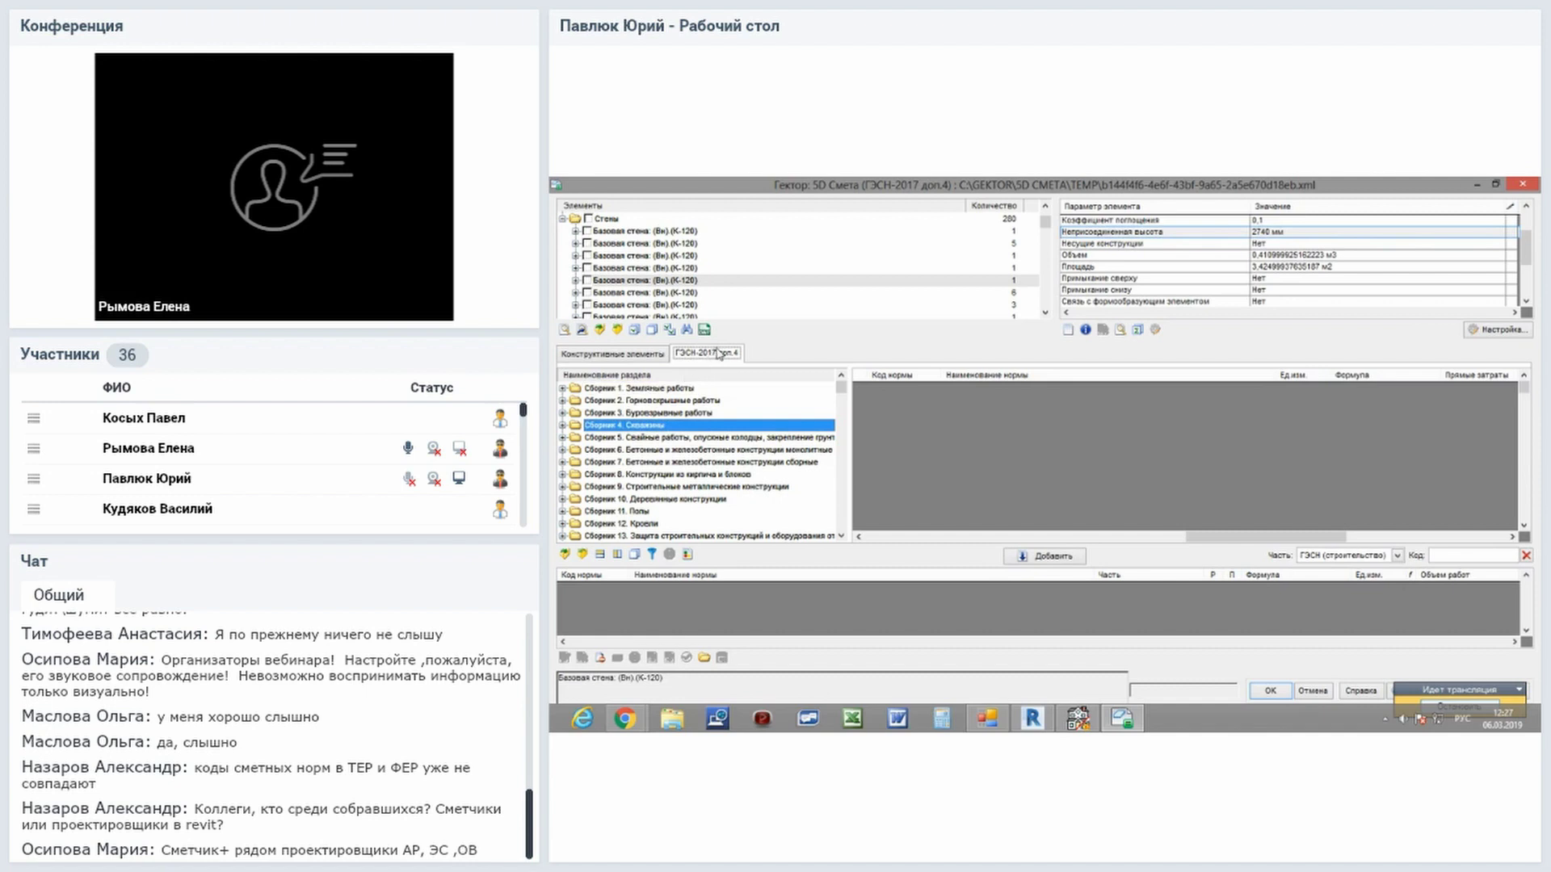
scroll(626, 436, down, 1)
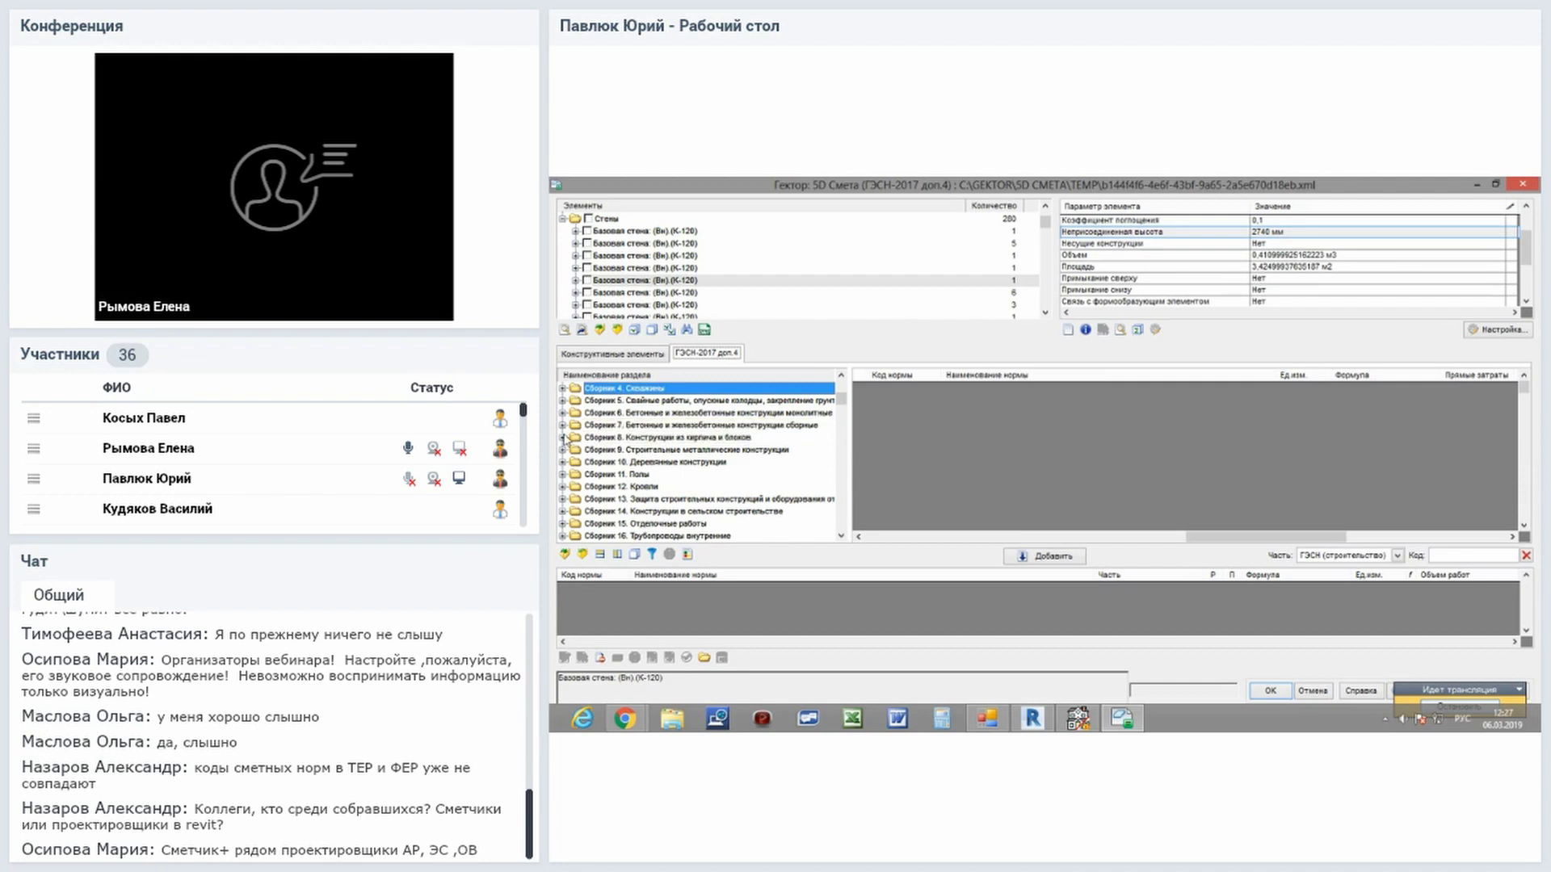
click(564, 437)
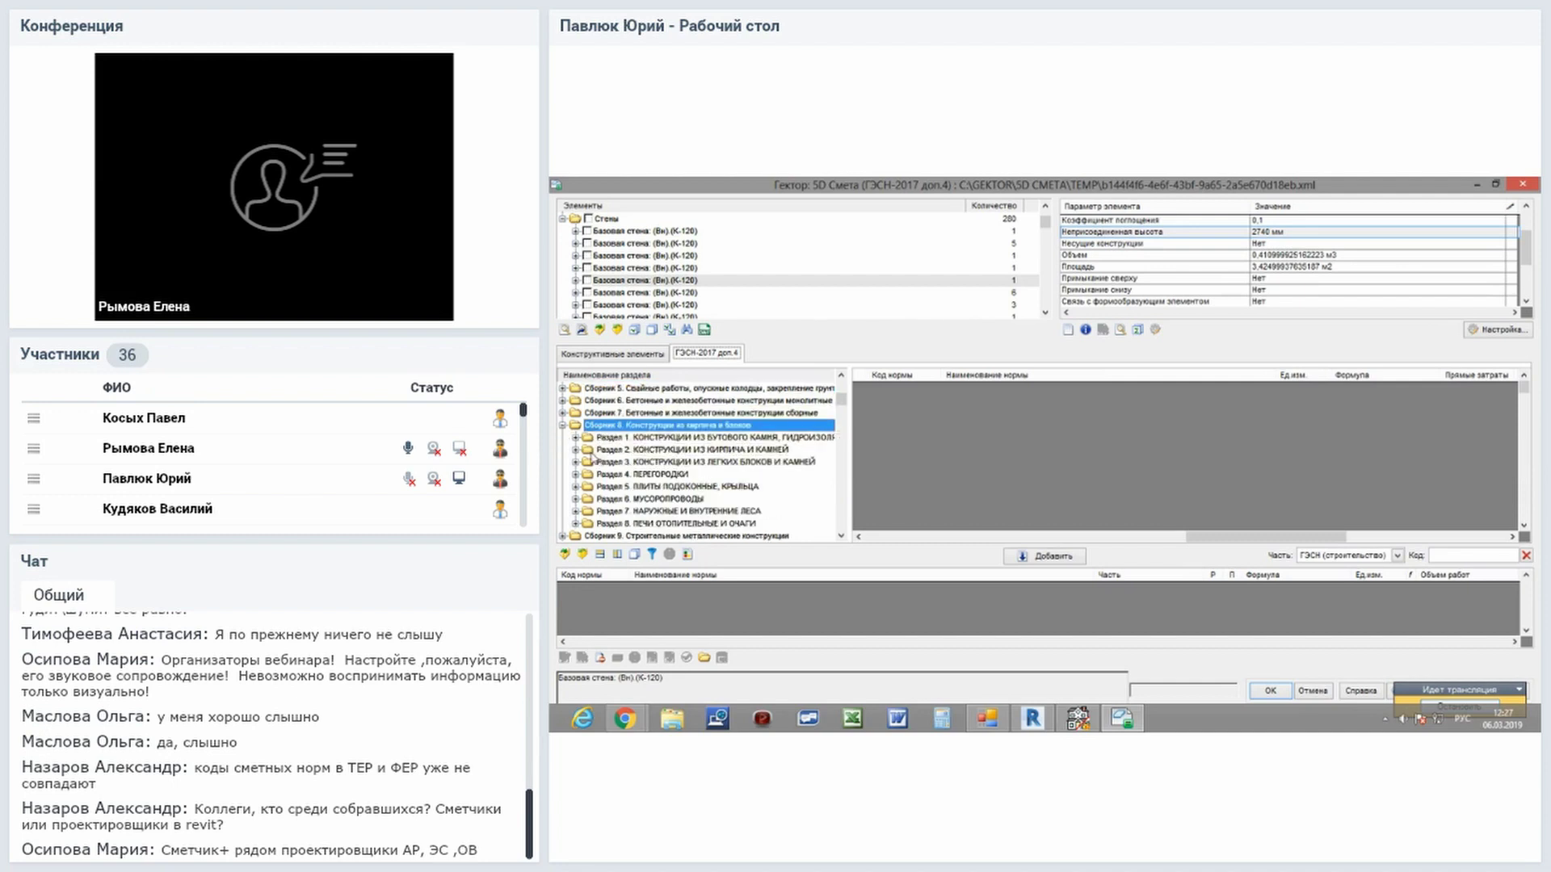
double_click(591, 451)
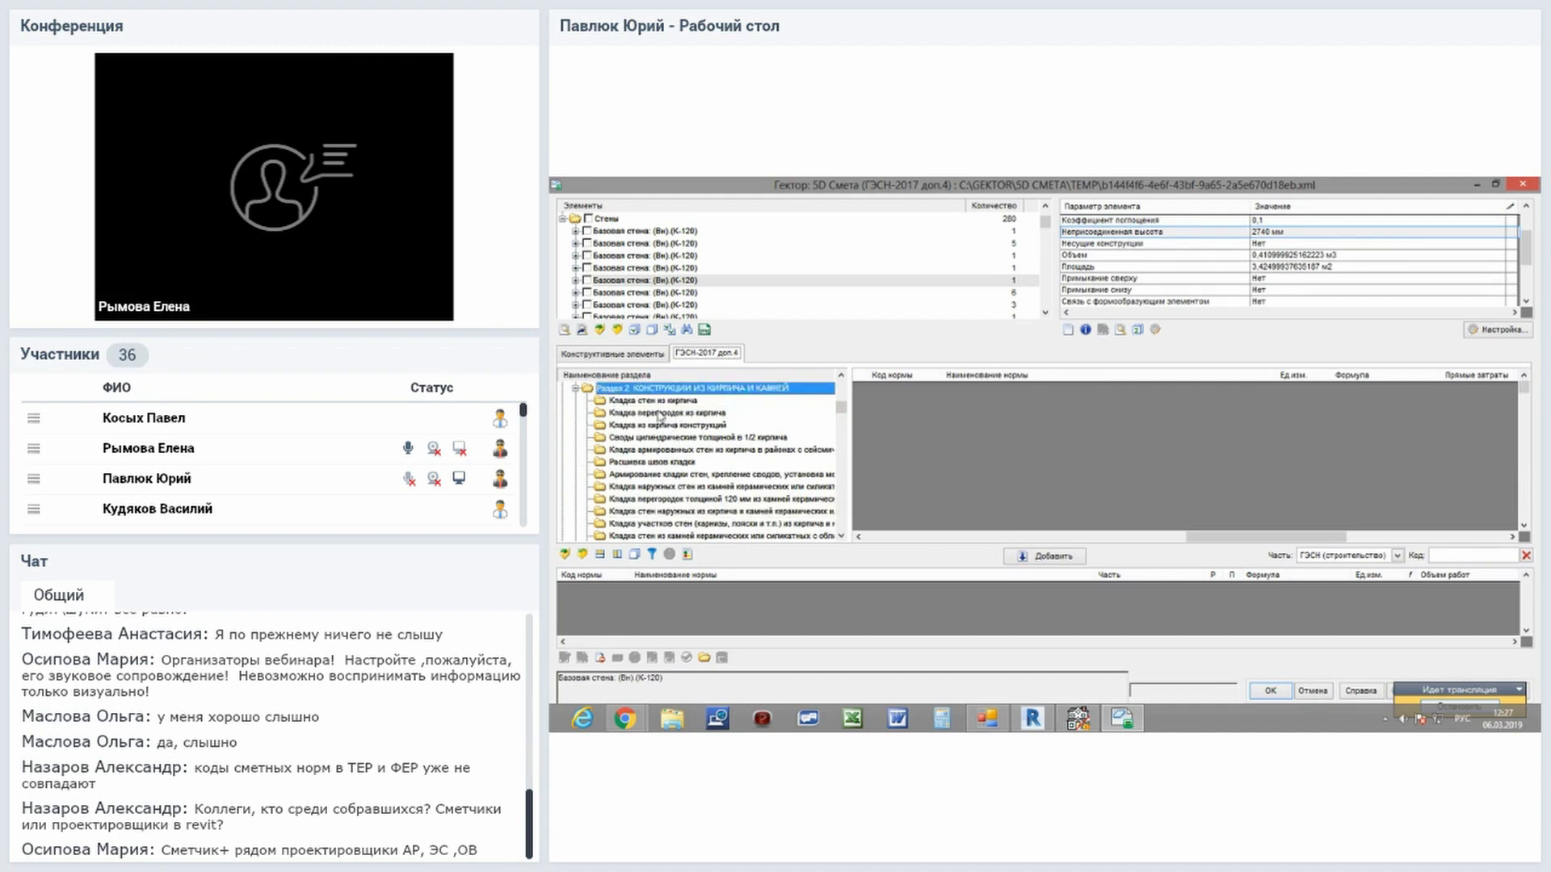
click(653, 400)
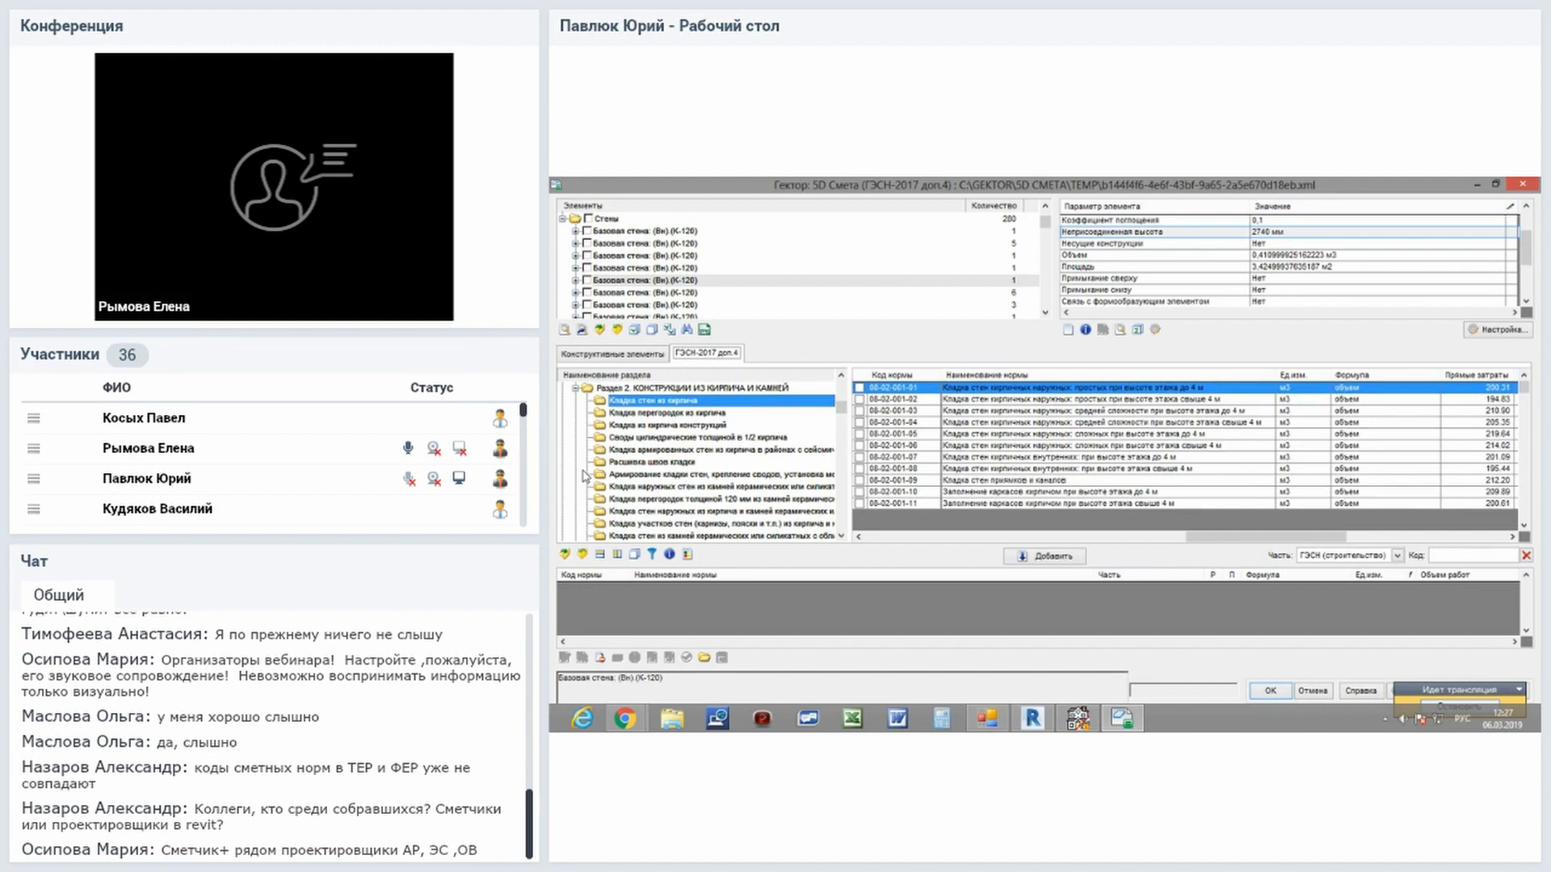
click(652, 554)
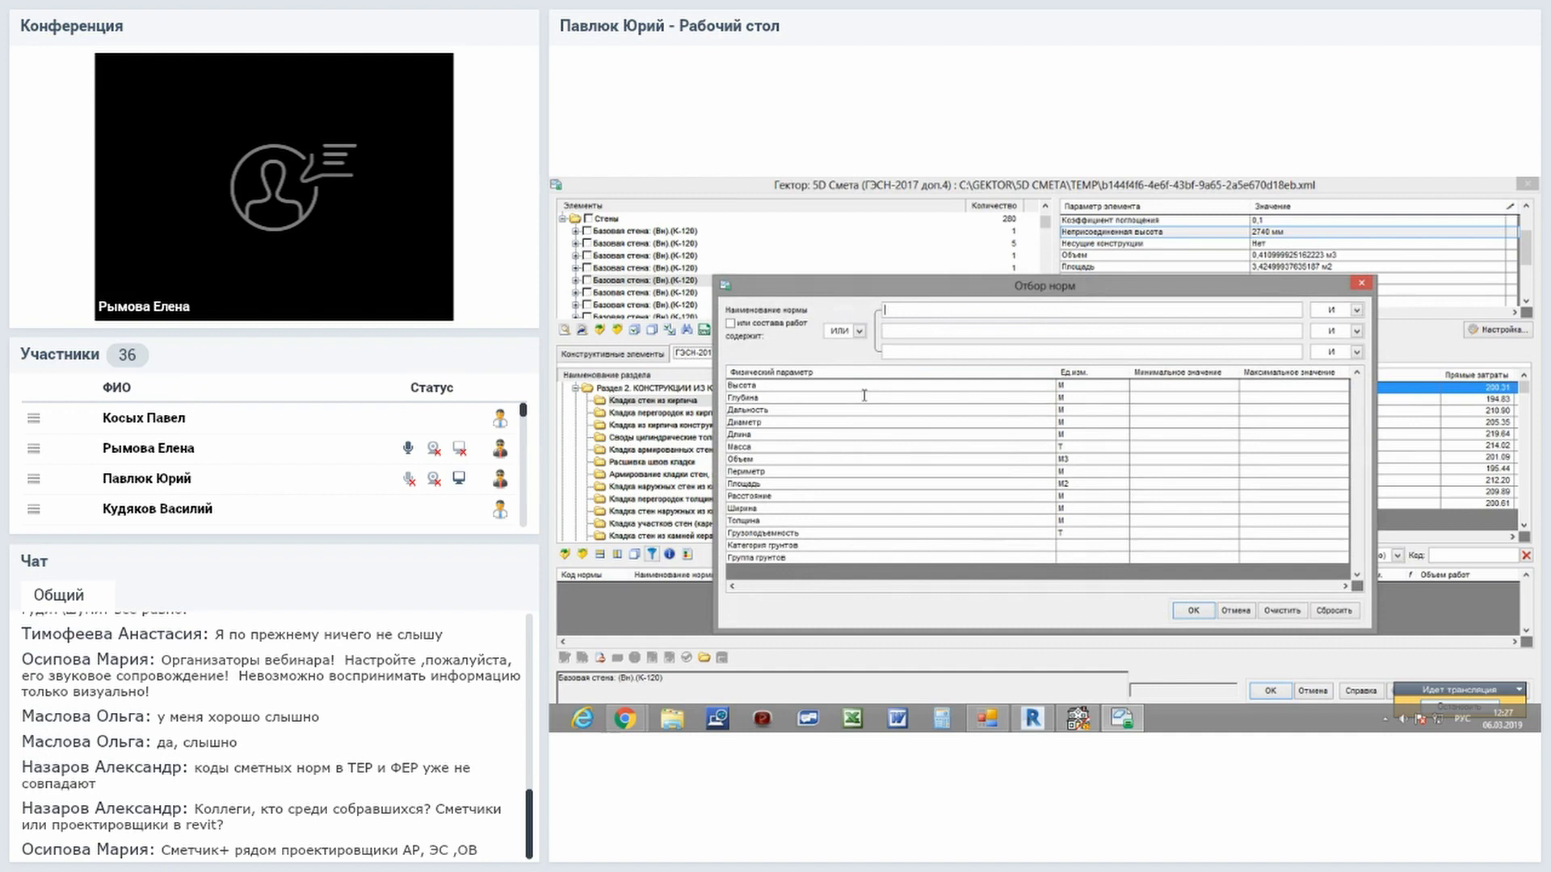
Filter norms by the name fragment 'СТЕН КИРП' with adjusted parameter limits.
text(0)
text(ен)
text( кир)
text(п)
click(911, 435)
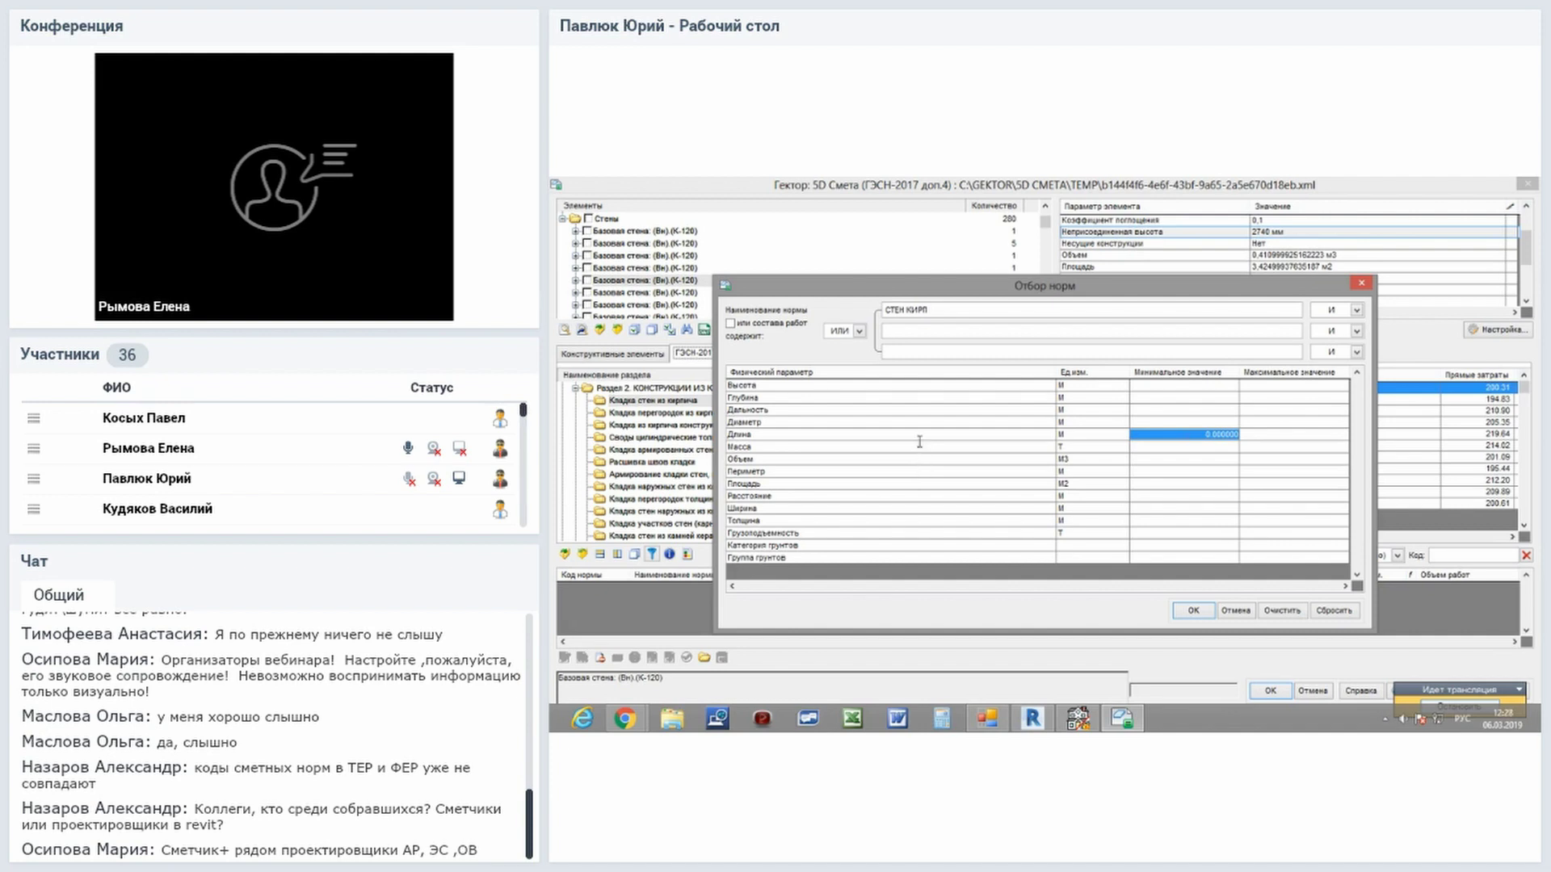
key(Up)
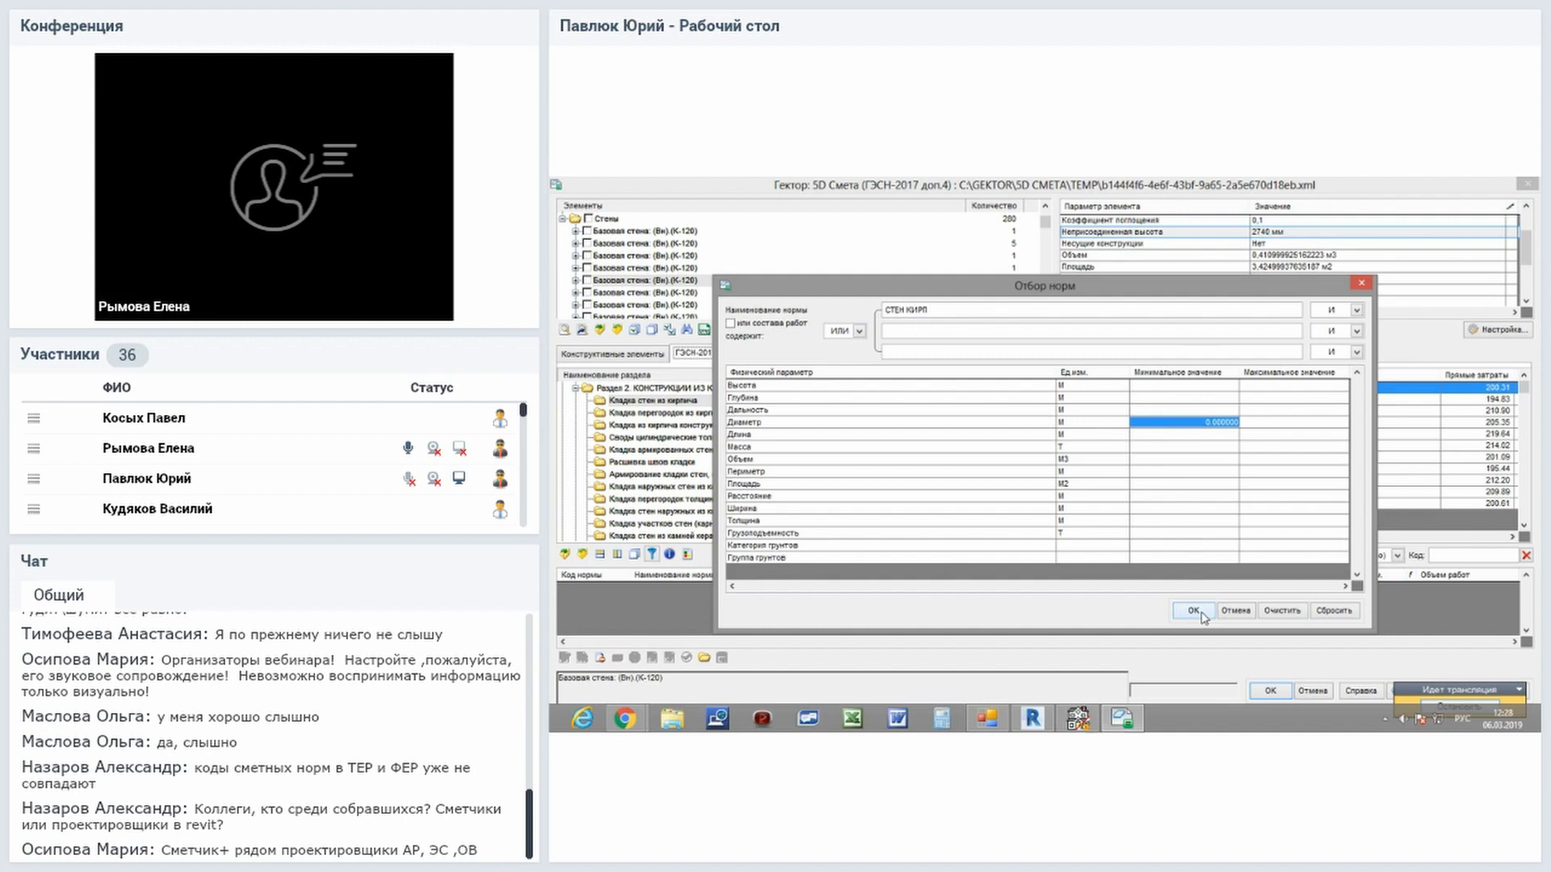
click(1194, 611)
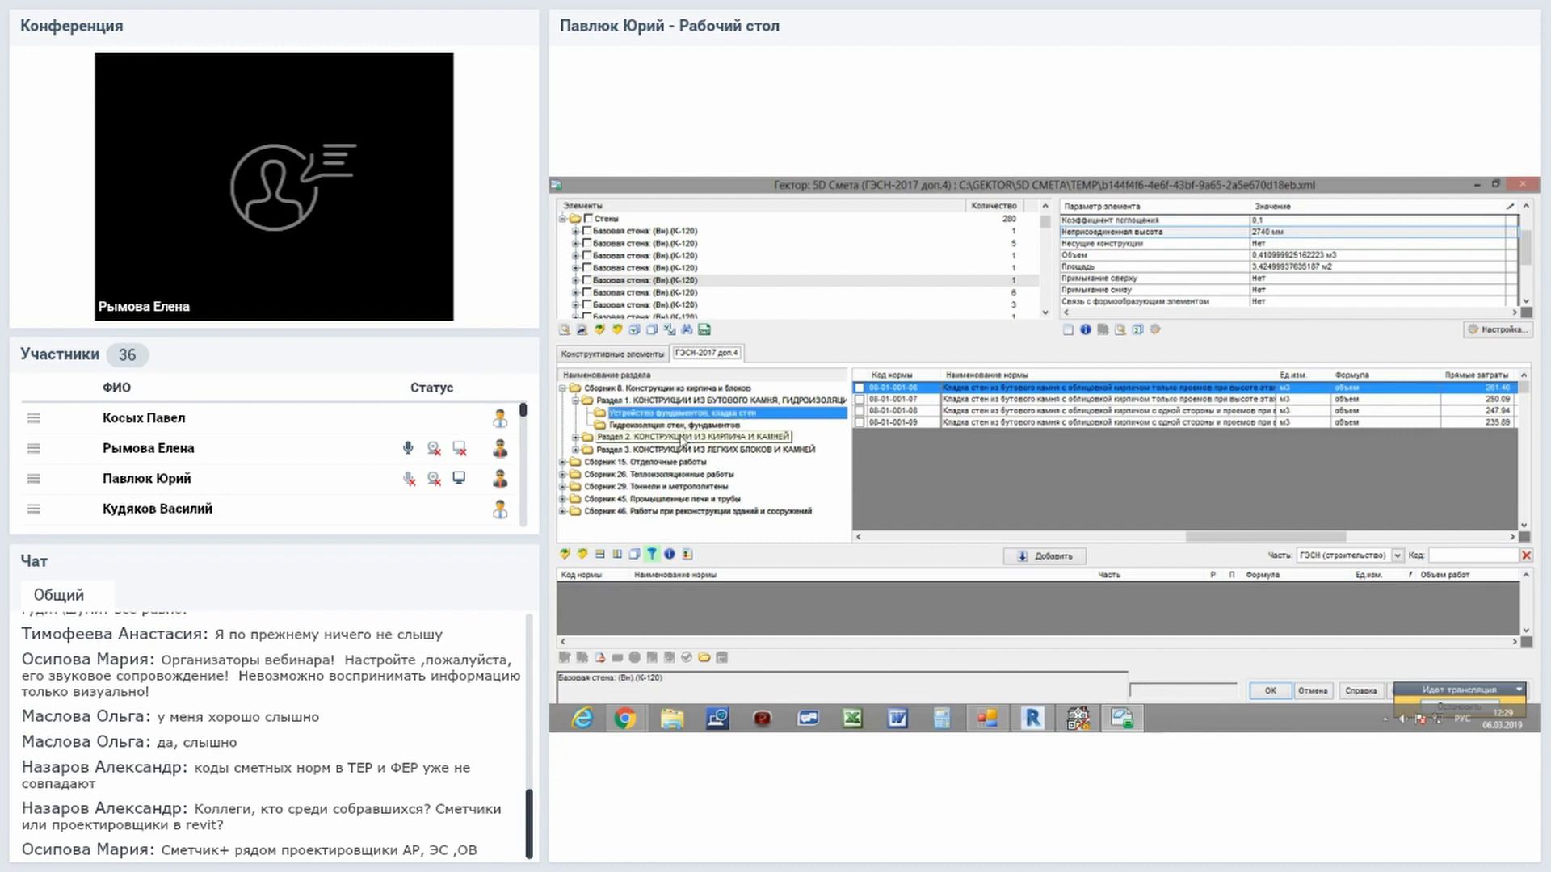
Expand Раздел 2 of Сборник 8 in the filtered tree to list norms 08-02-001.
click(682, 438)
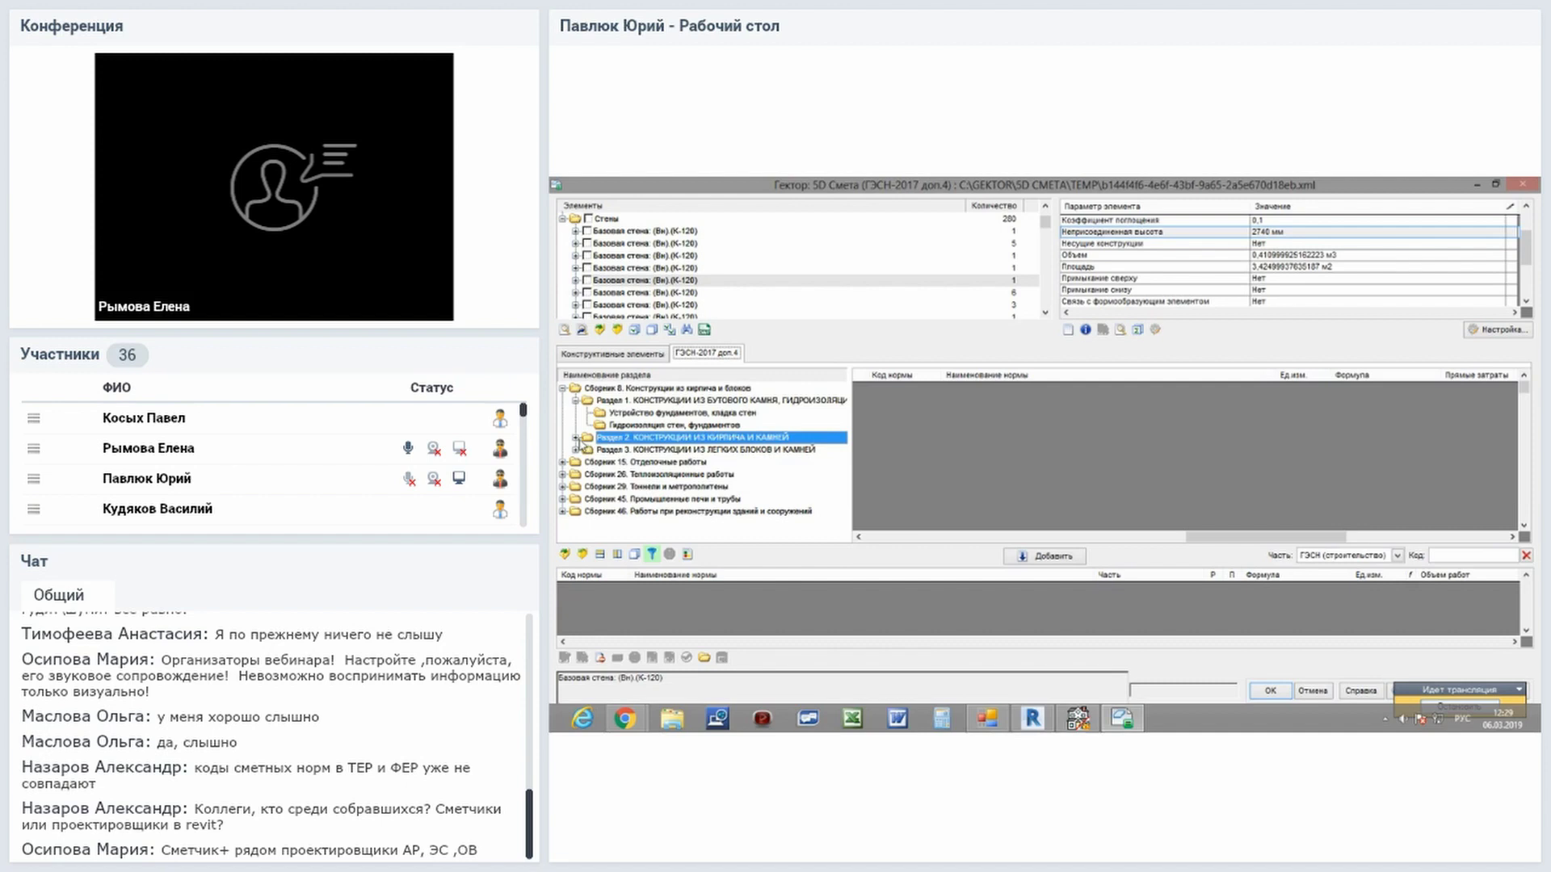
click(577, 438)
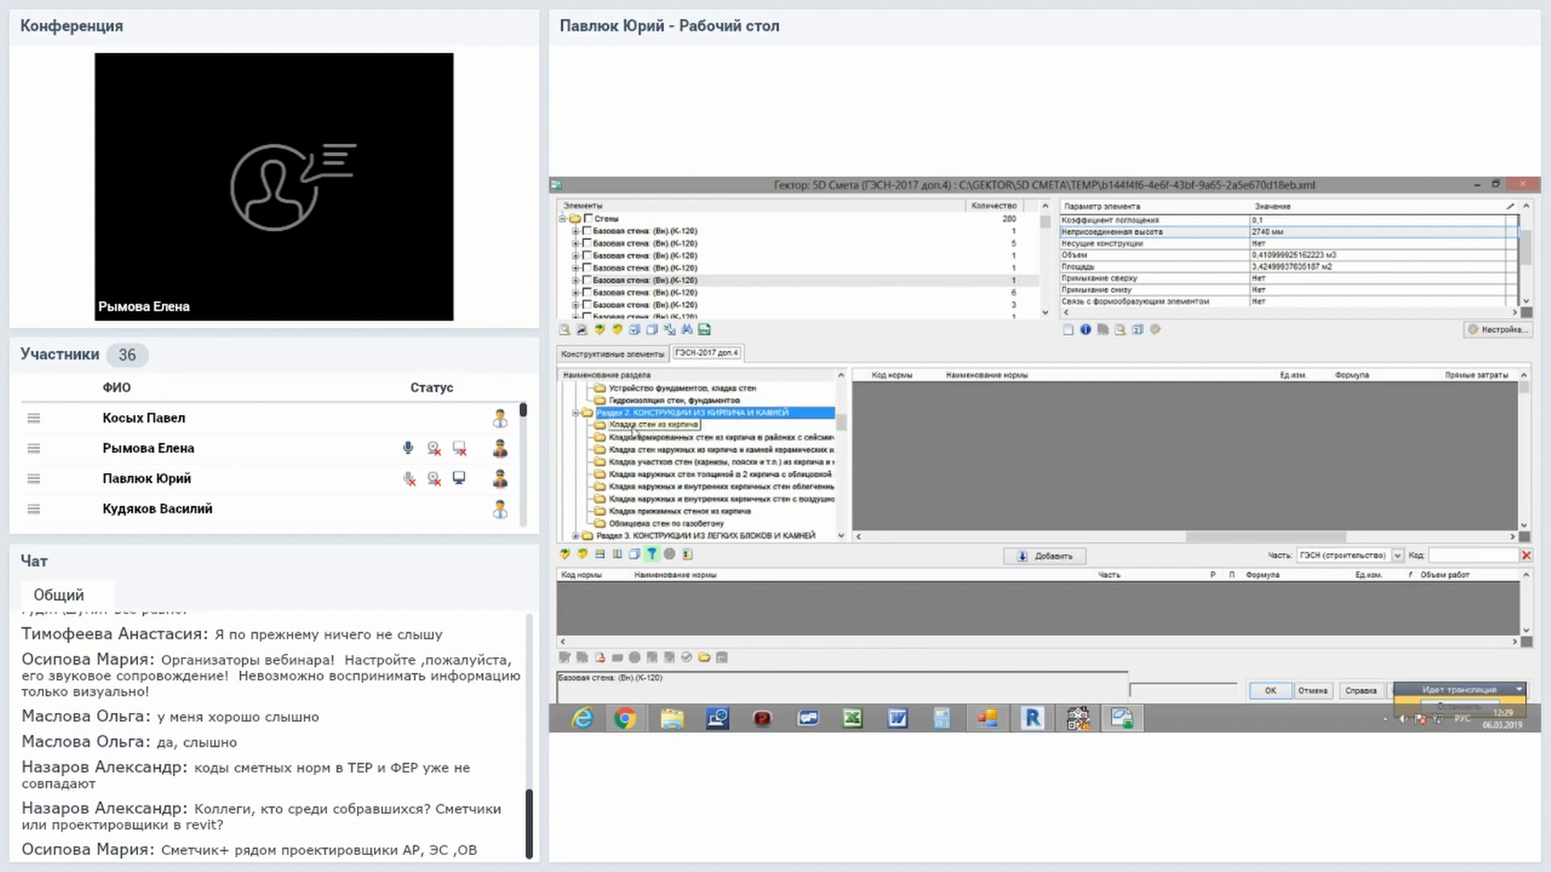
click(607, 426)
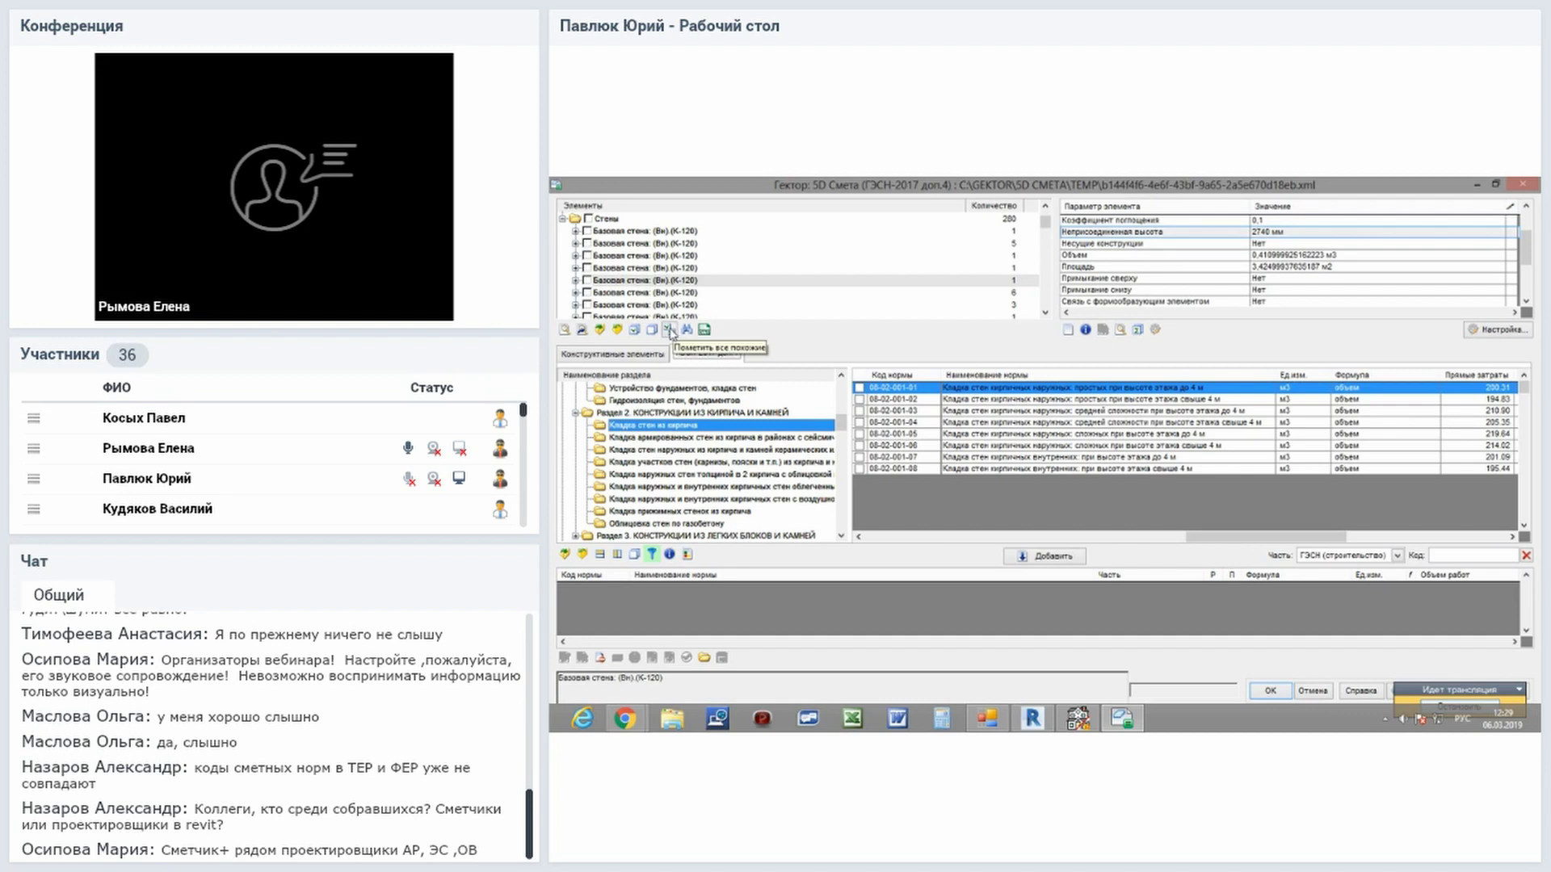
Mark walls similar to the К-120 wall, then inspect the Пг-100 wall's parameters.
click(670, 330)
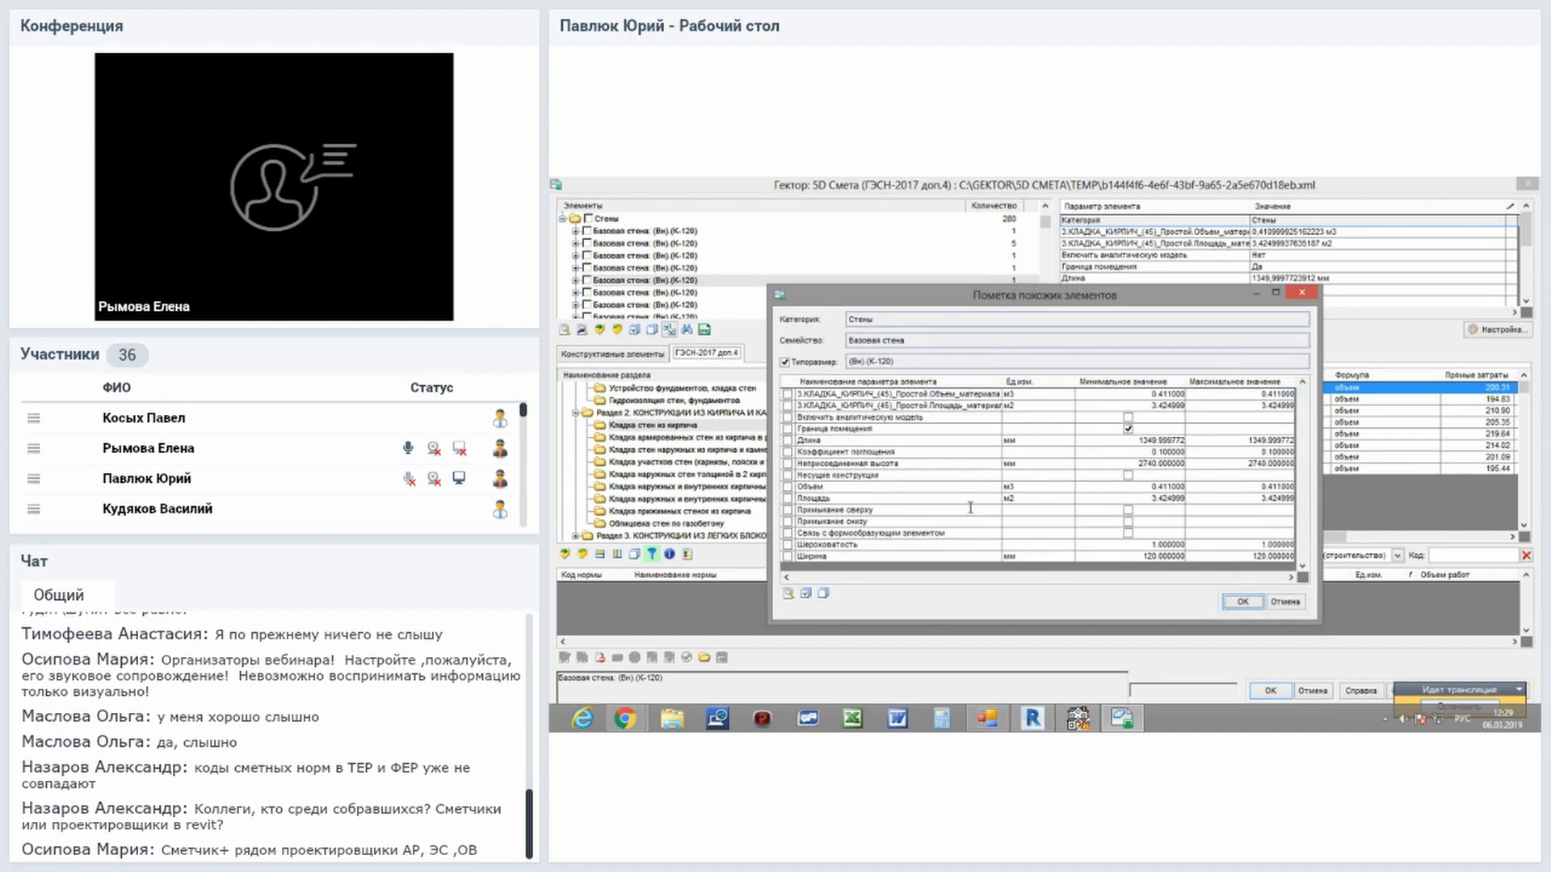
click(1244, 602)
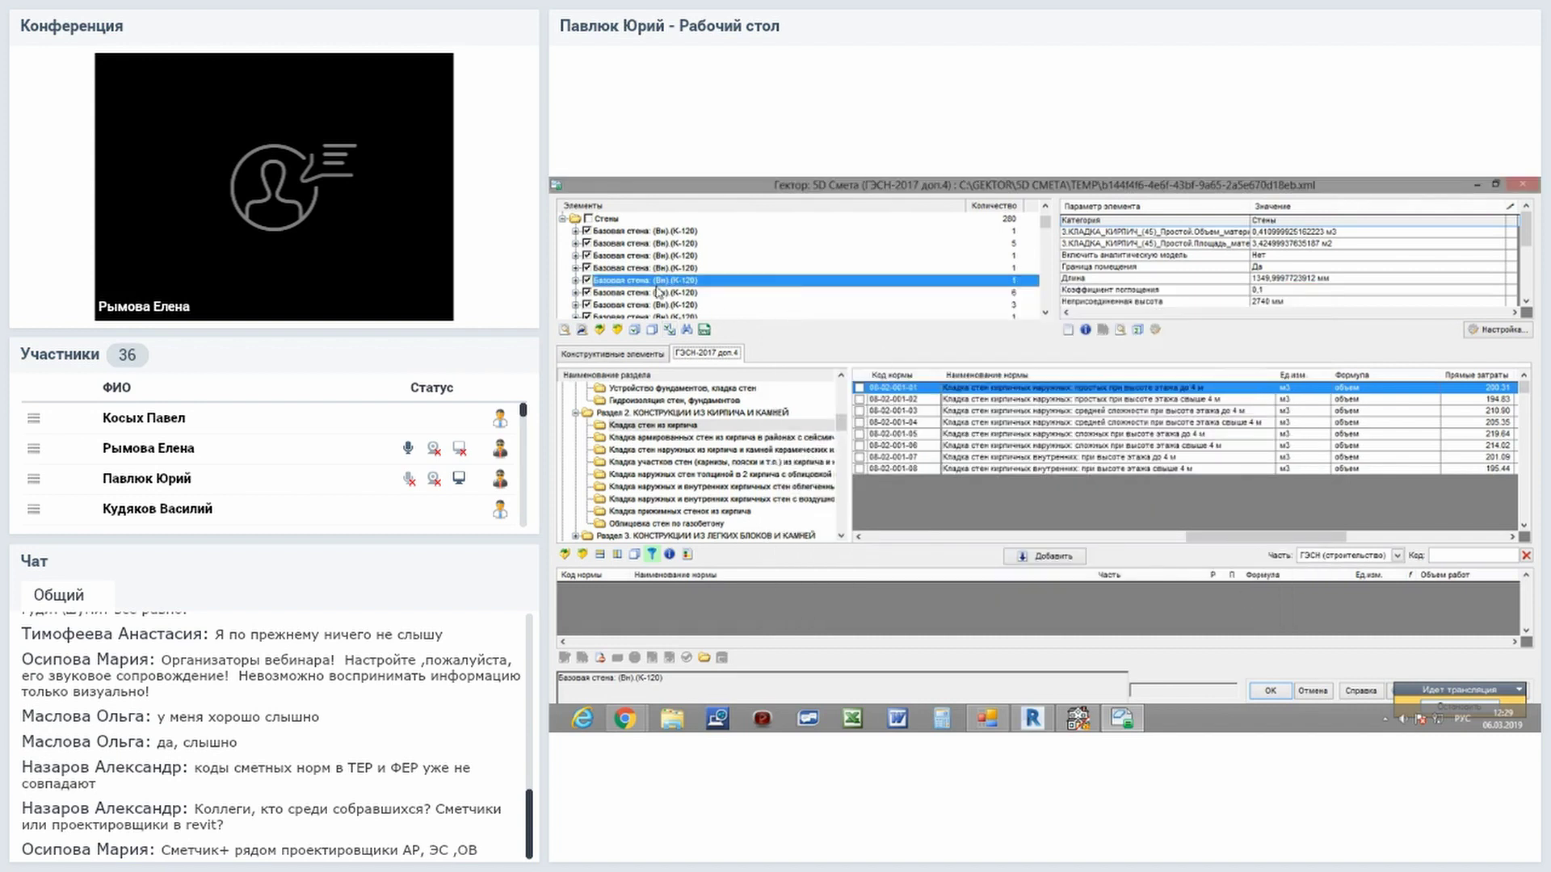
scroll(660, 257, down, 1)
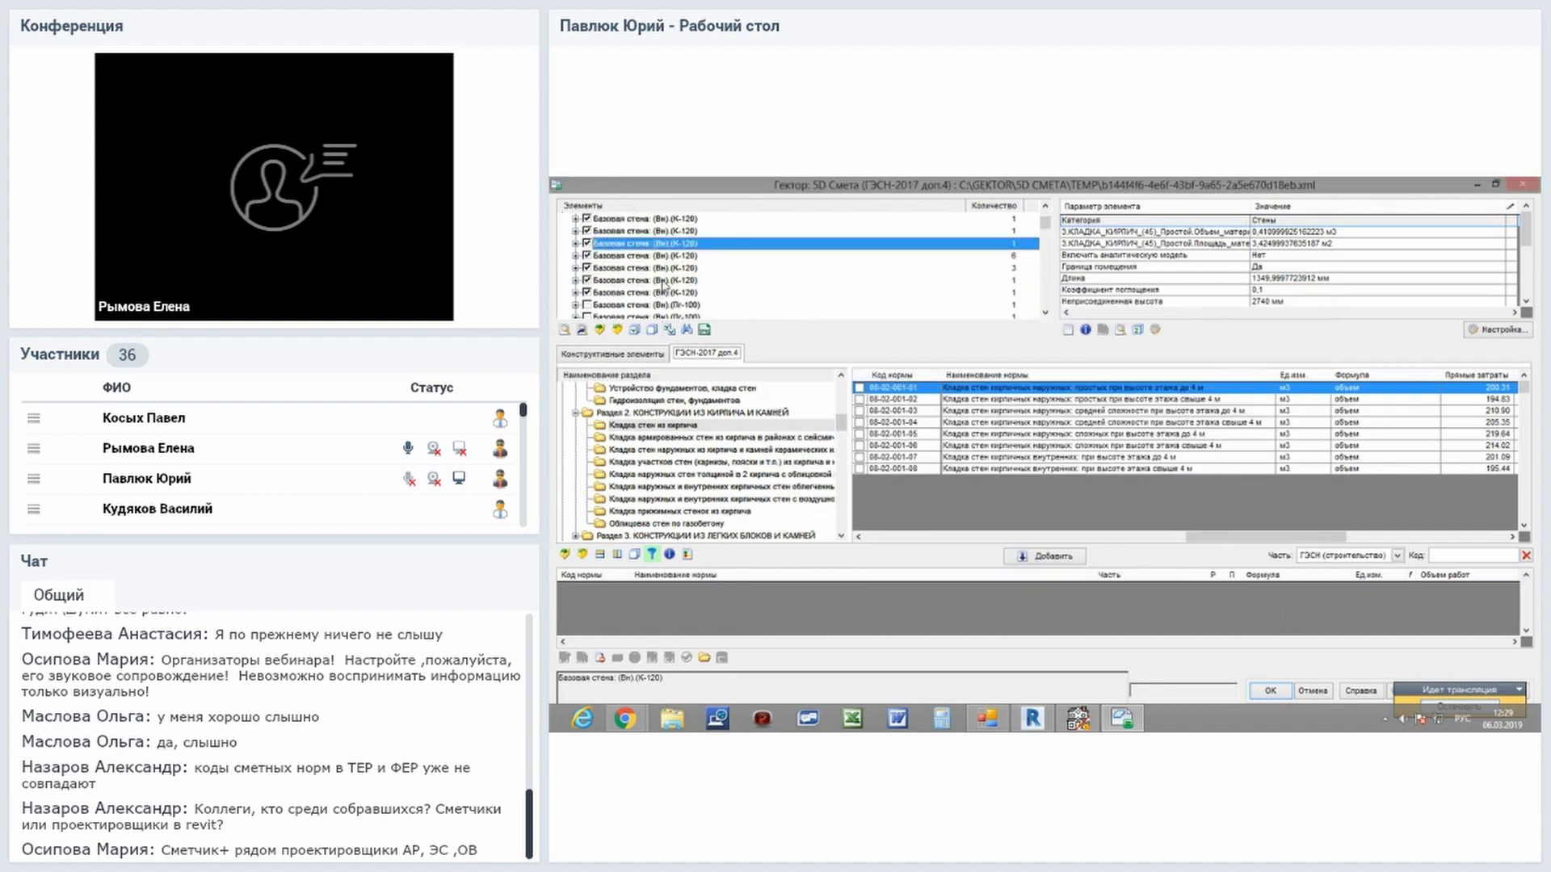
scroll(662, 283, down, 1)
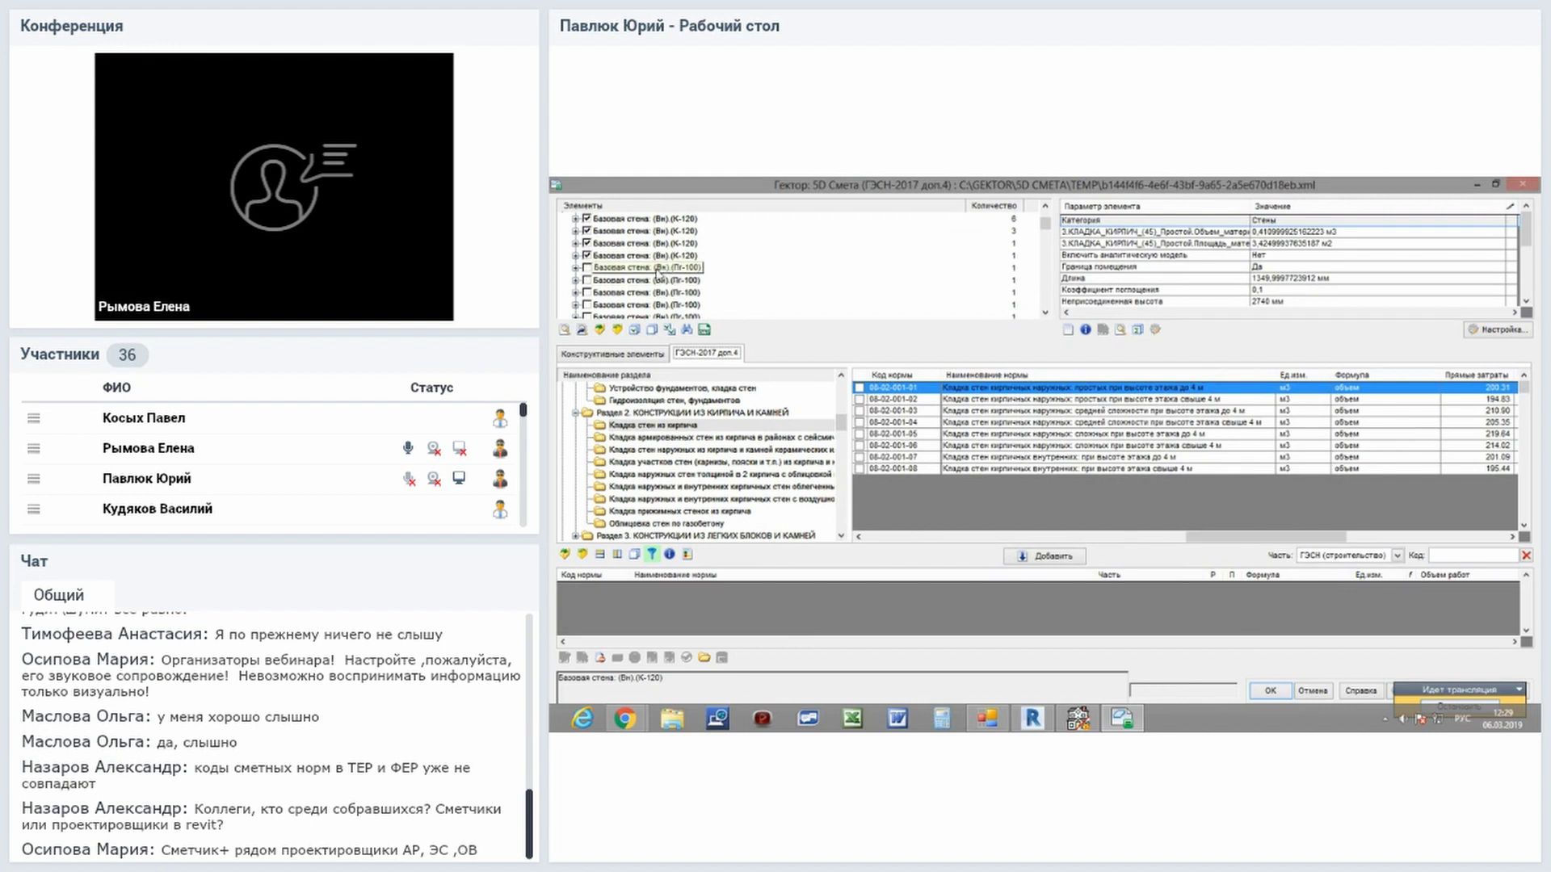
click(659, 269)
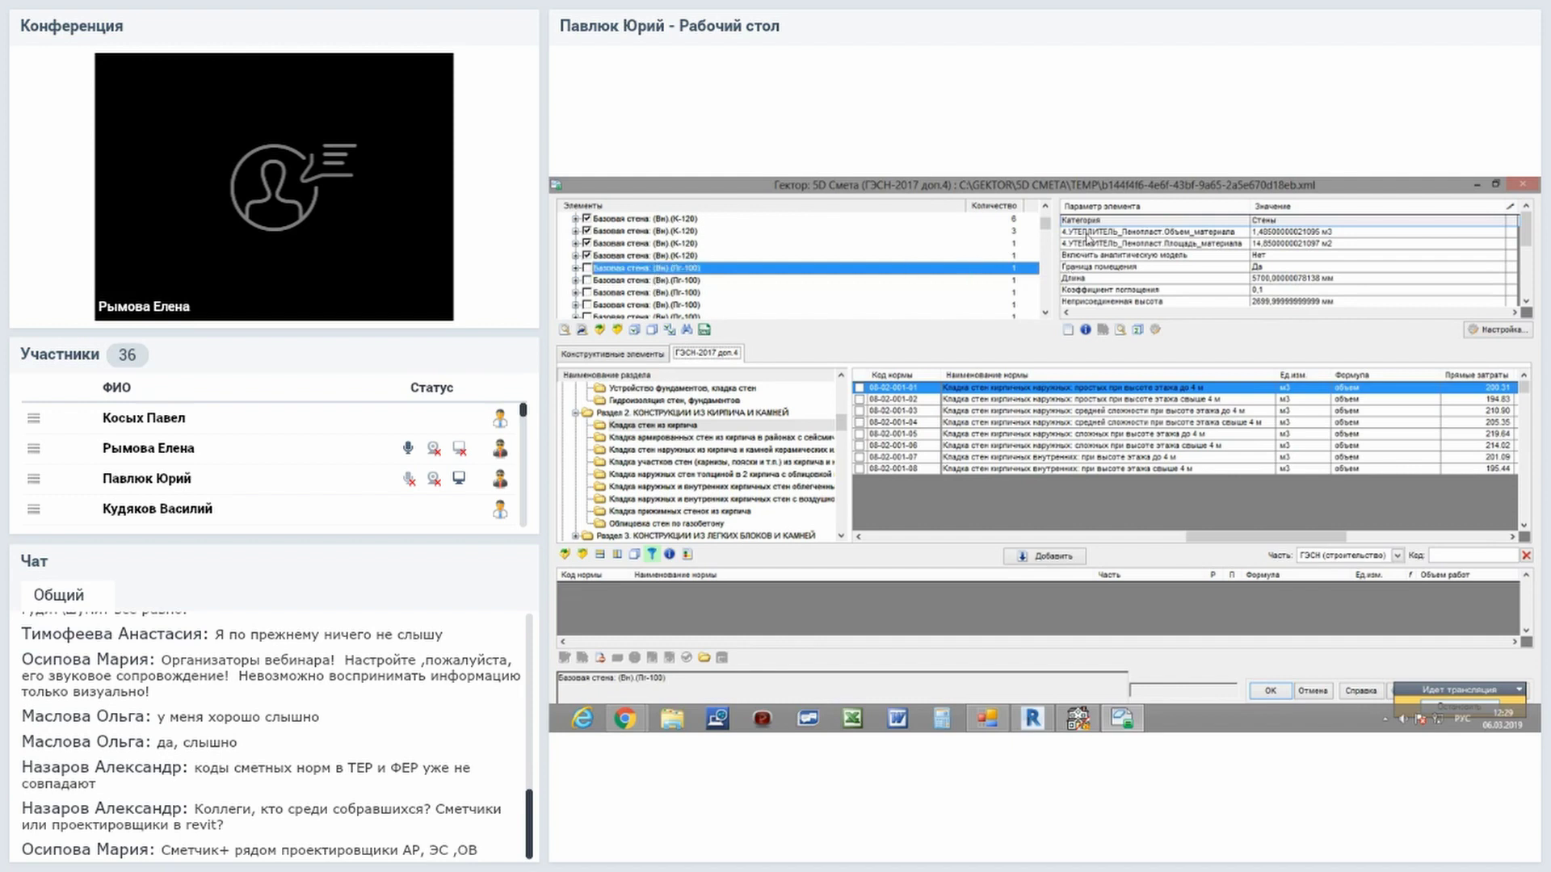
Return to the К-120 wall and re-mark similar walls, also matching unconnected height.
scroll(669, 252, up, 2)
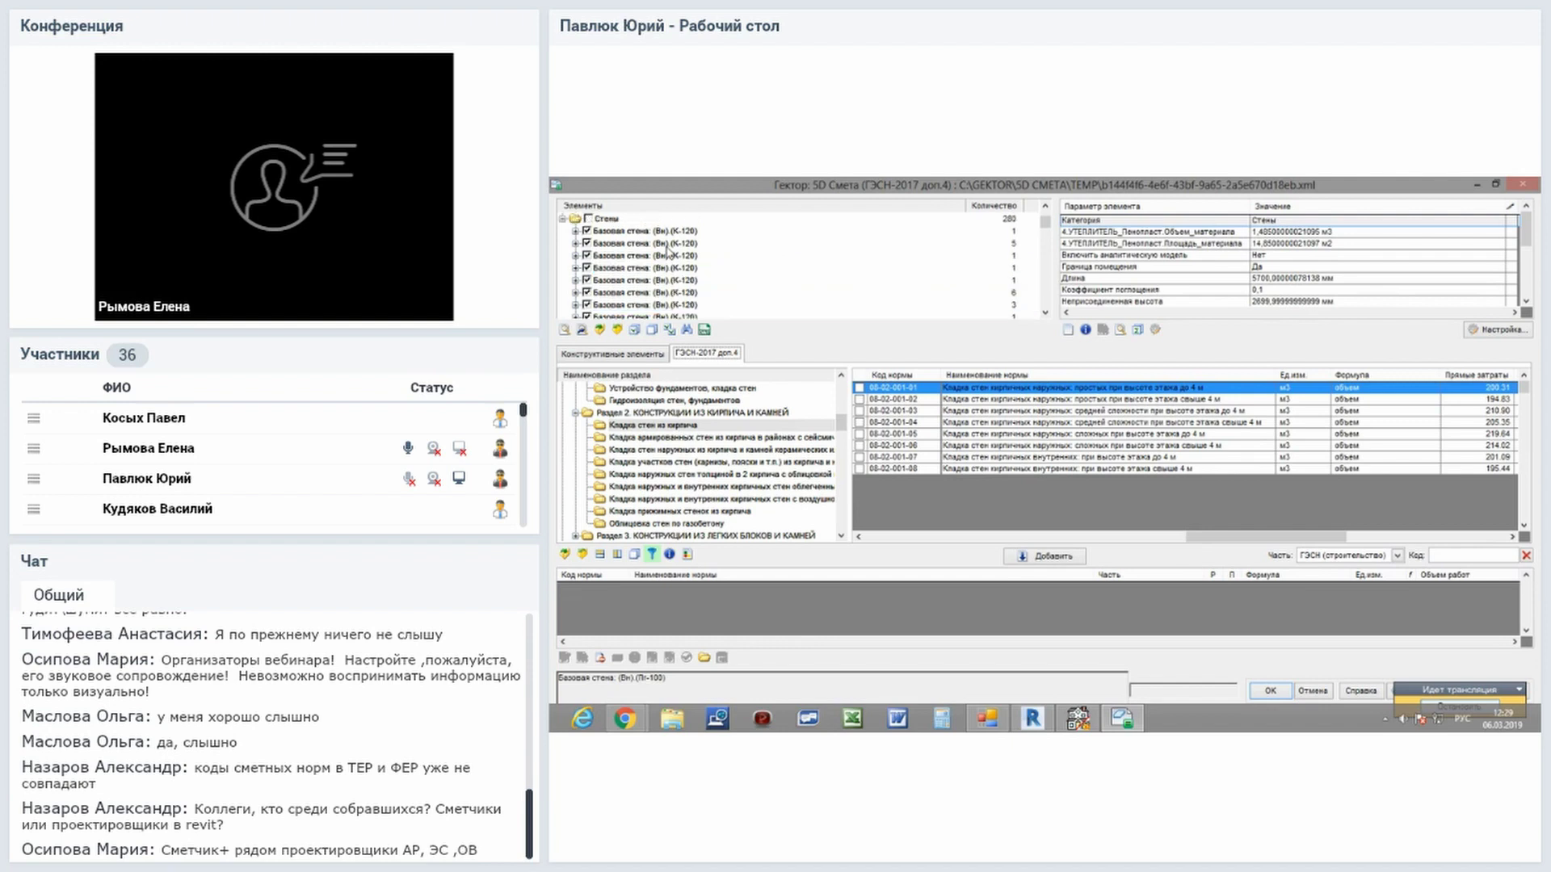
scroll(670, 252, down, 2)
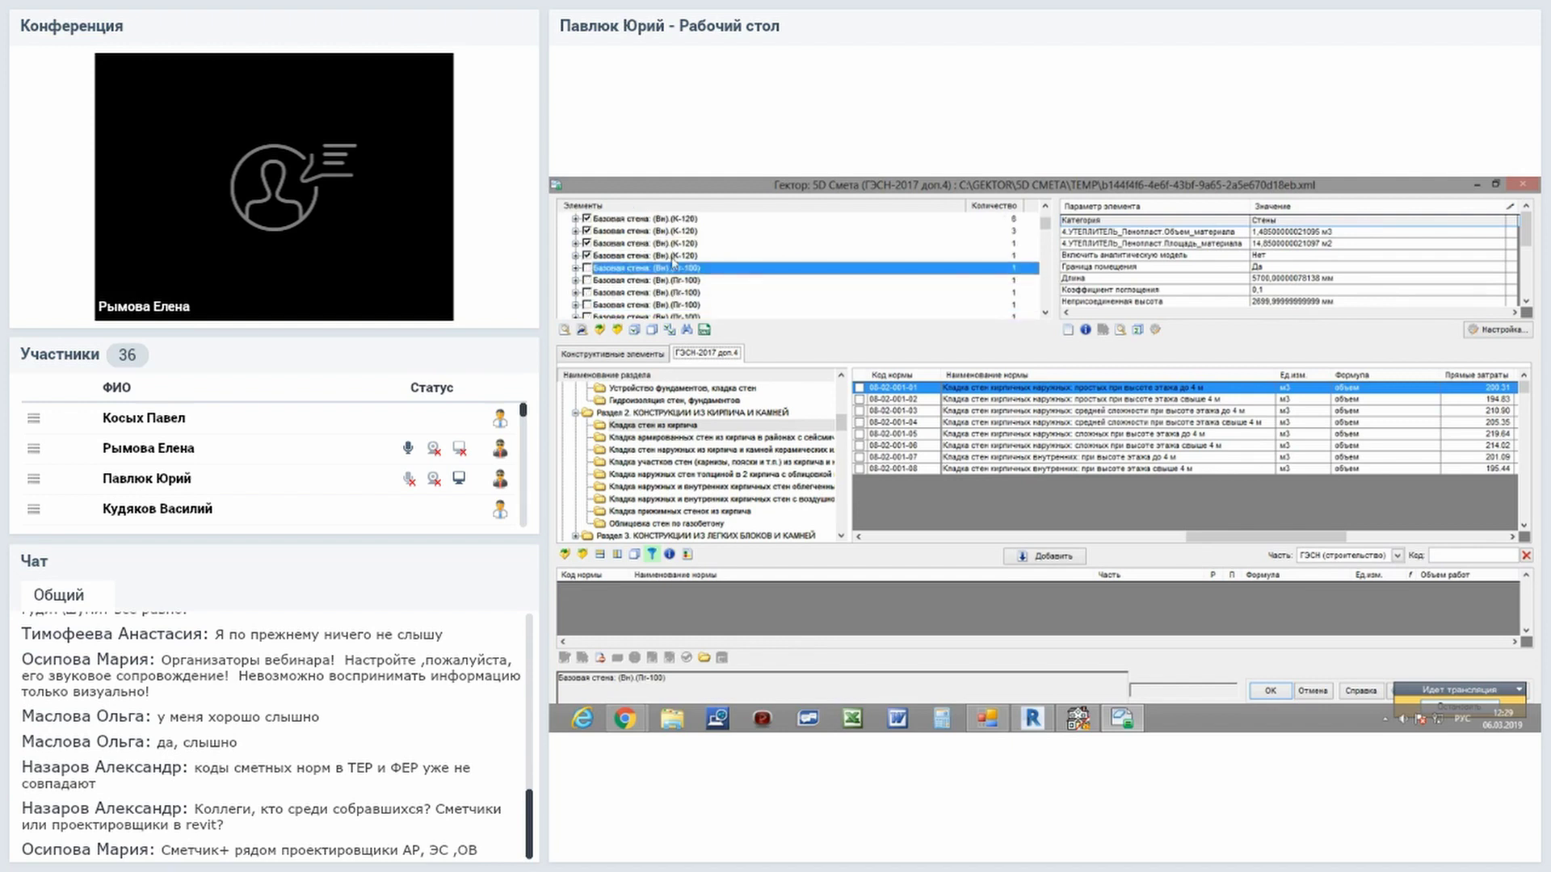
click(681, 219)
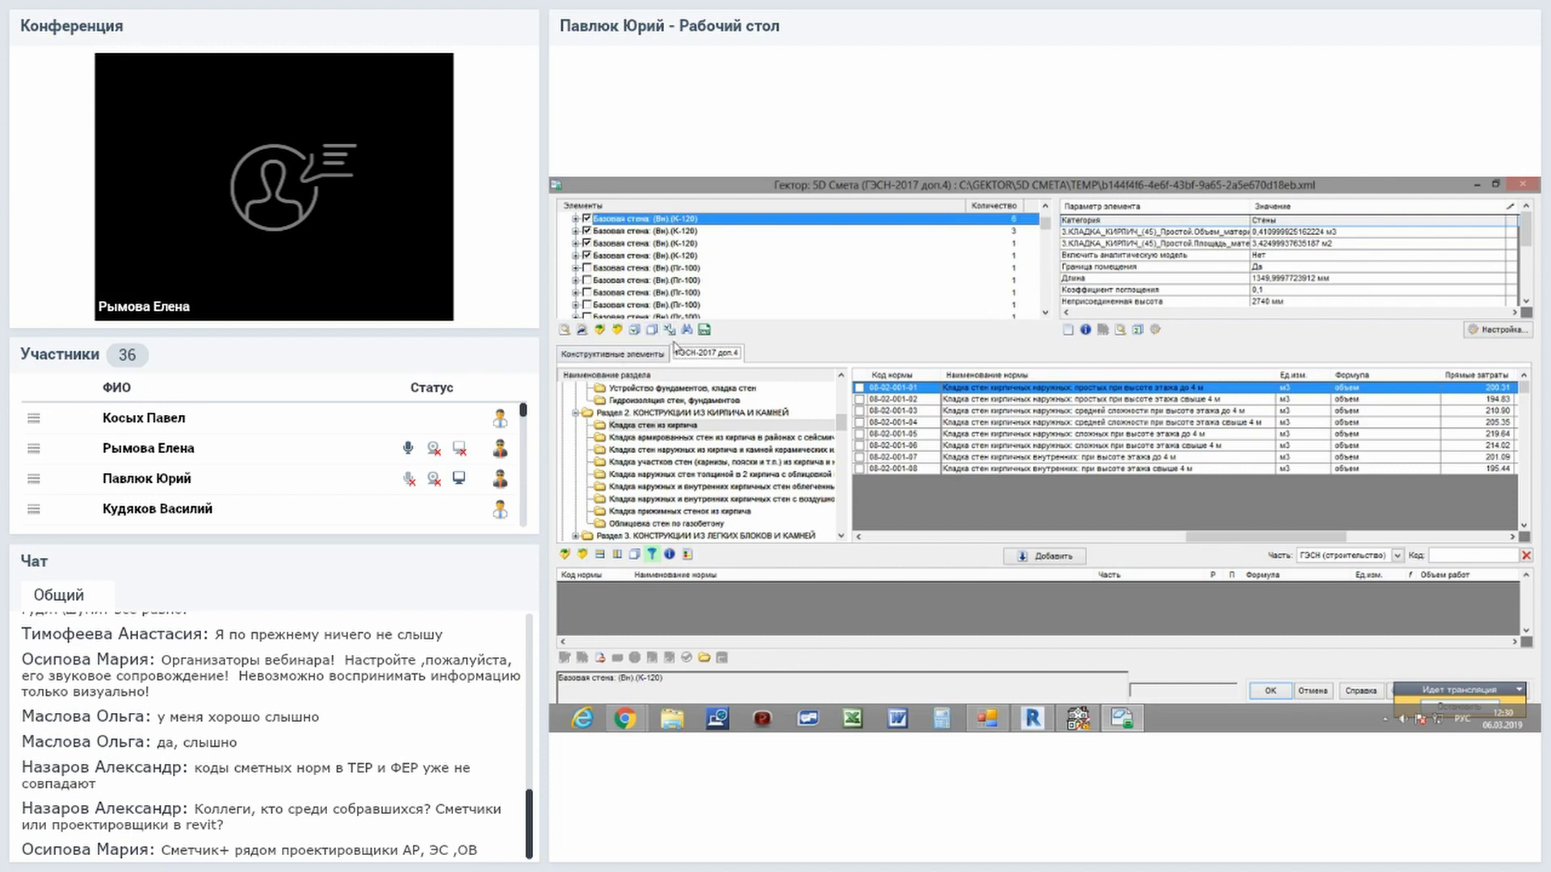
click(669, 330)
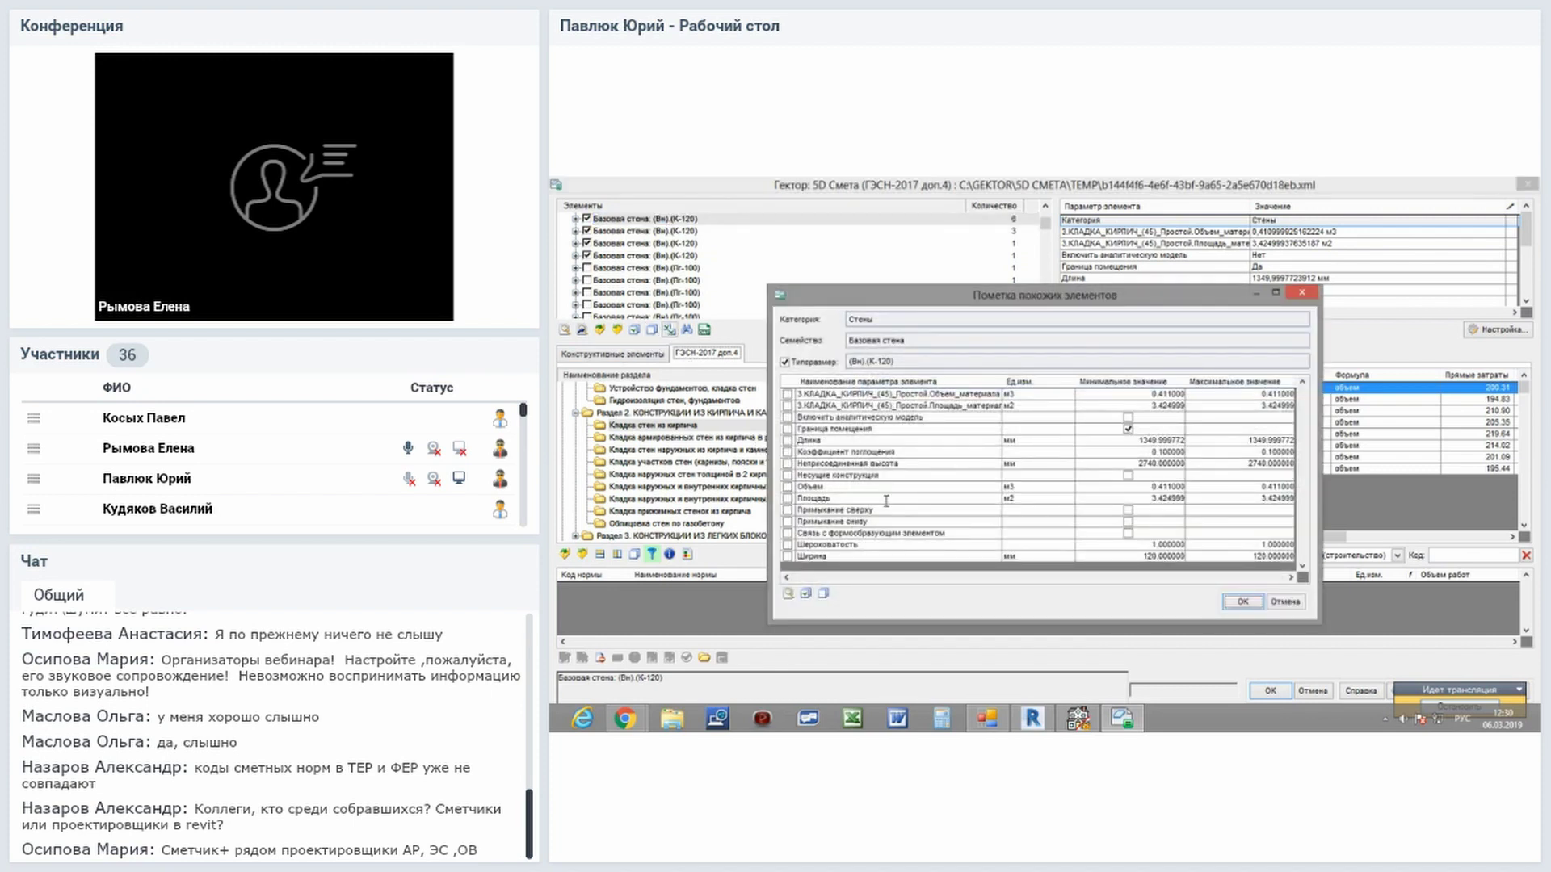
click(835, 464)
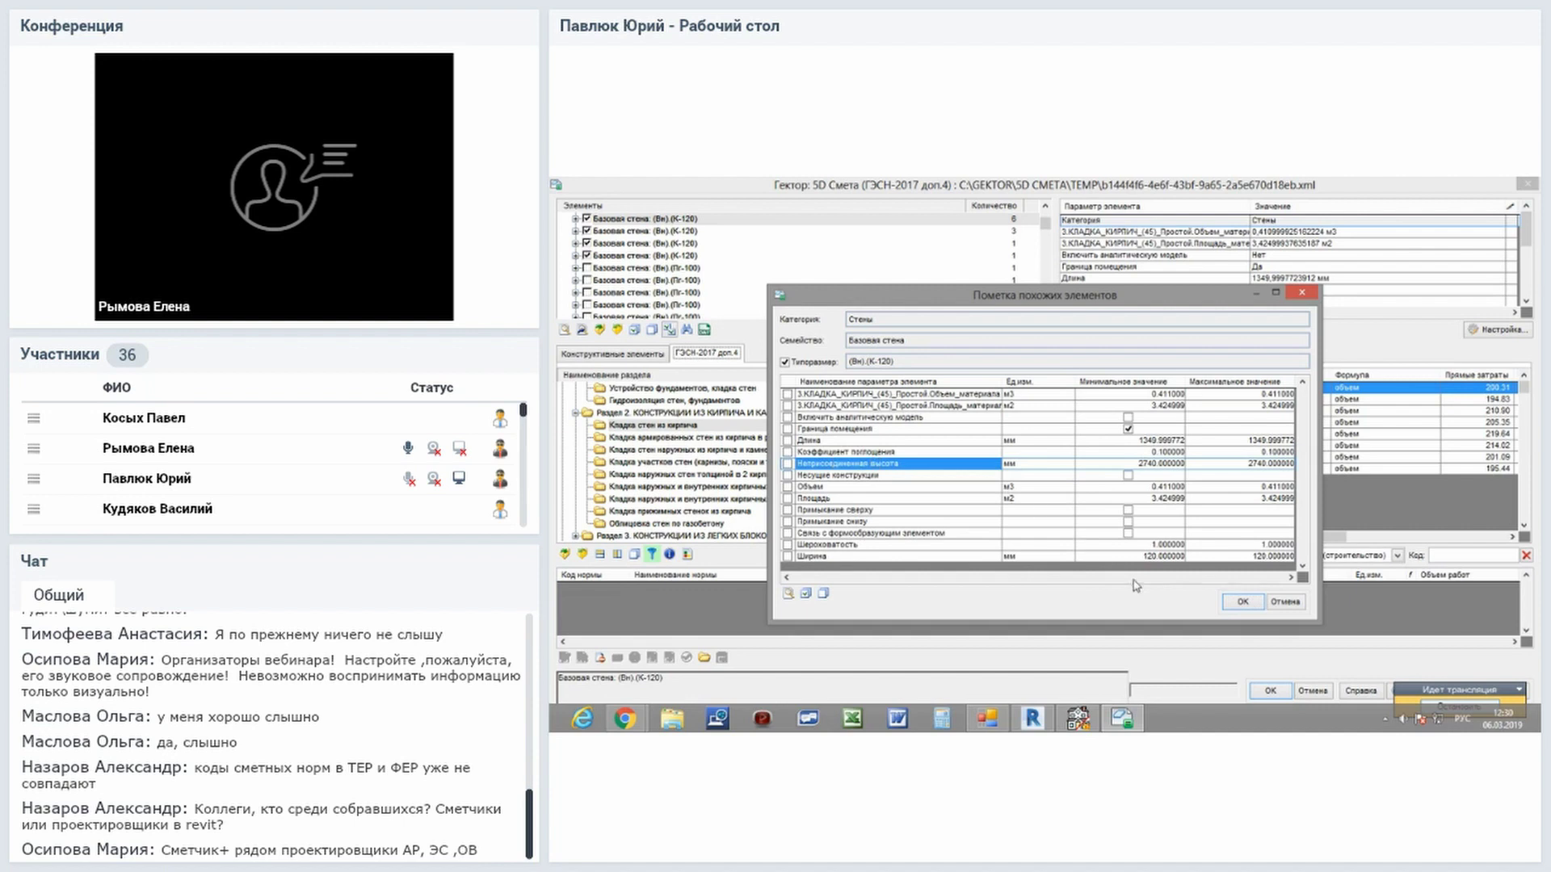
click(1241, 601)
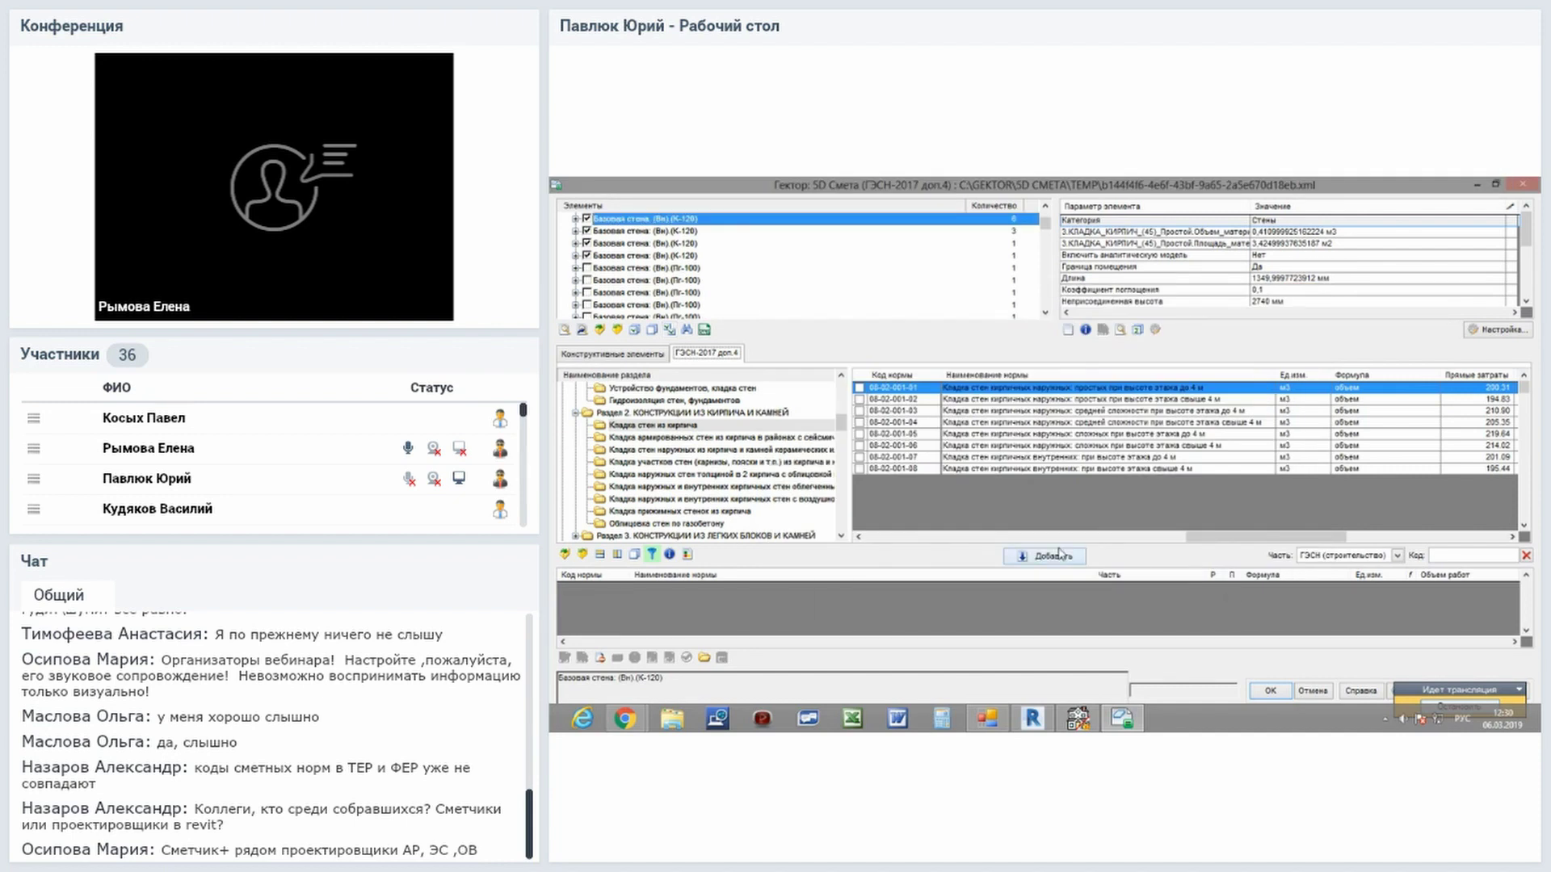
Add norm 08-02-001-01 from the НСБ base to the marked brick walls.
click(1058, 558)
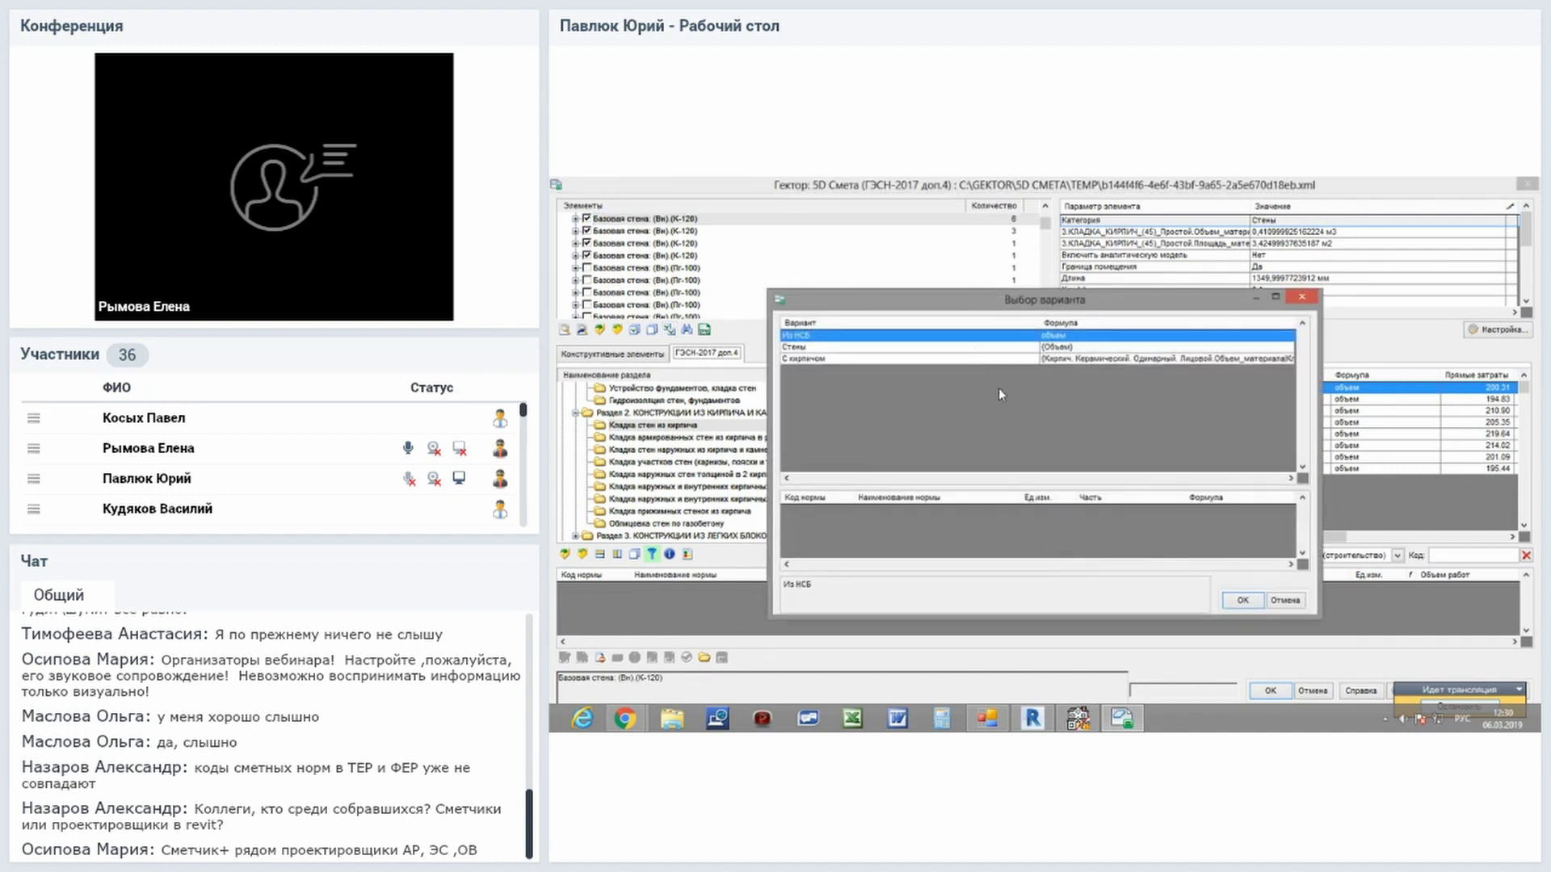
click(1238, 600)
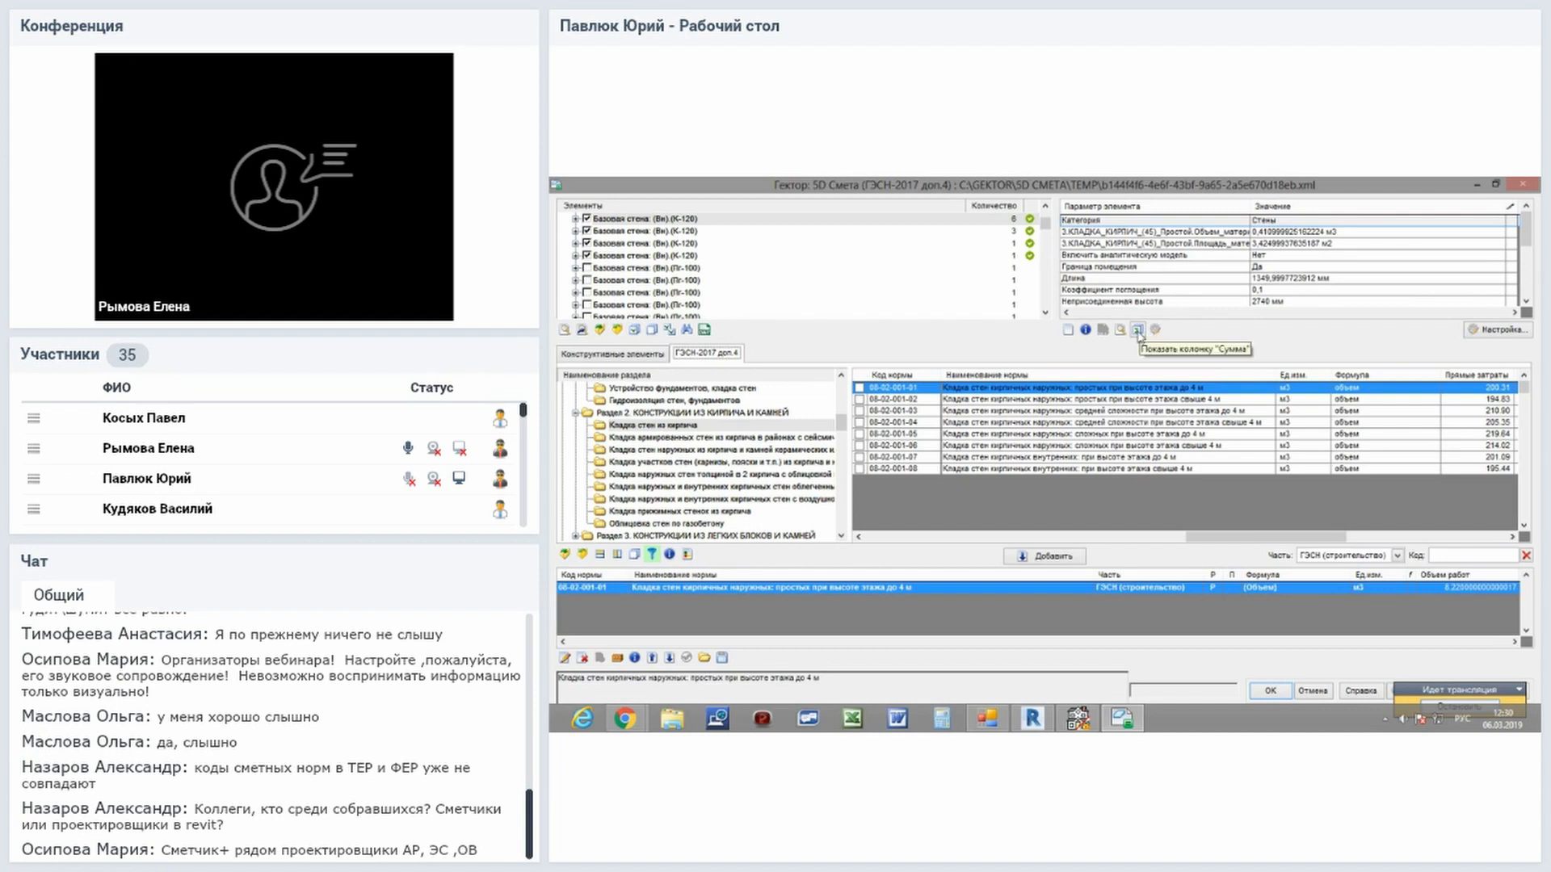
Show the Сумма column with totals such as 8.22 м3 volume and 54800 mm height.
click(1137, 331)
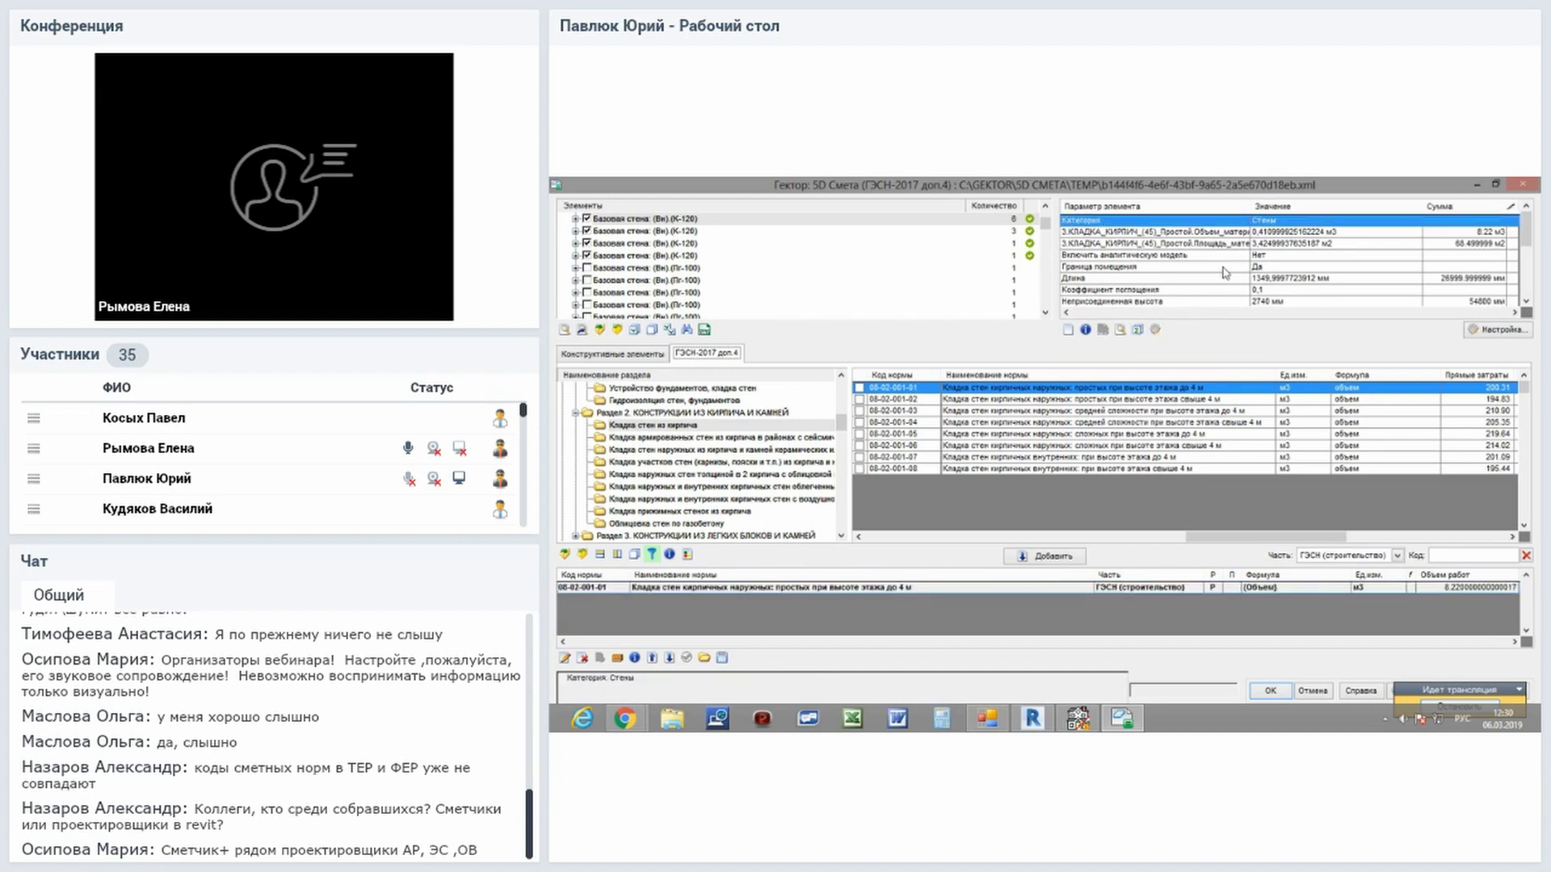
scroll(1226, 273, down, 1)
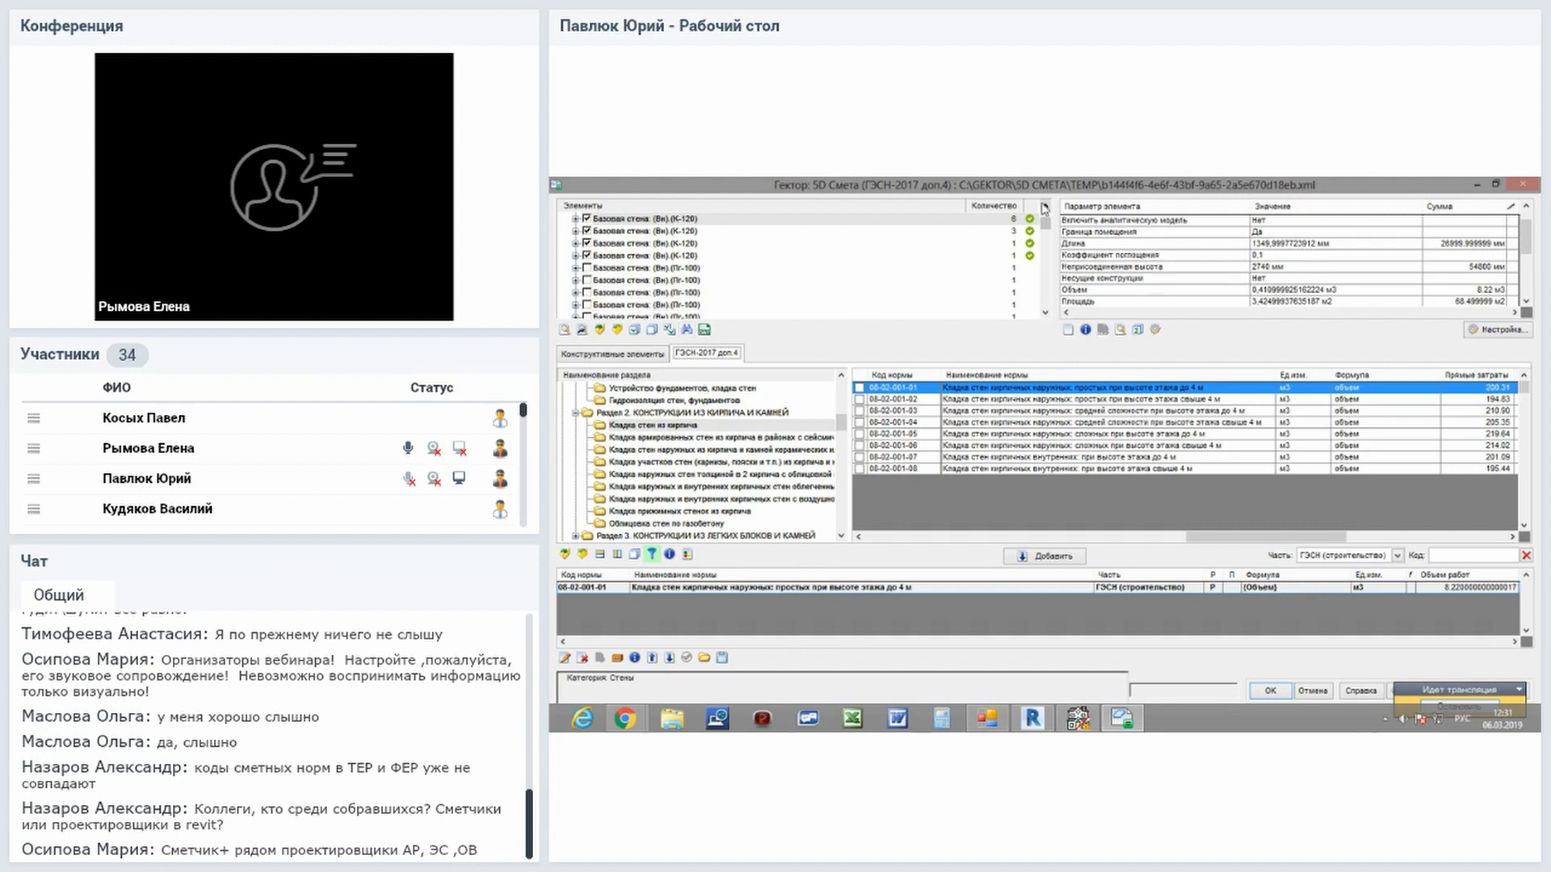
click(1046, 207)
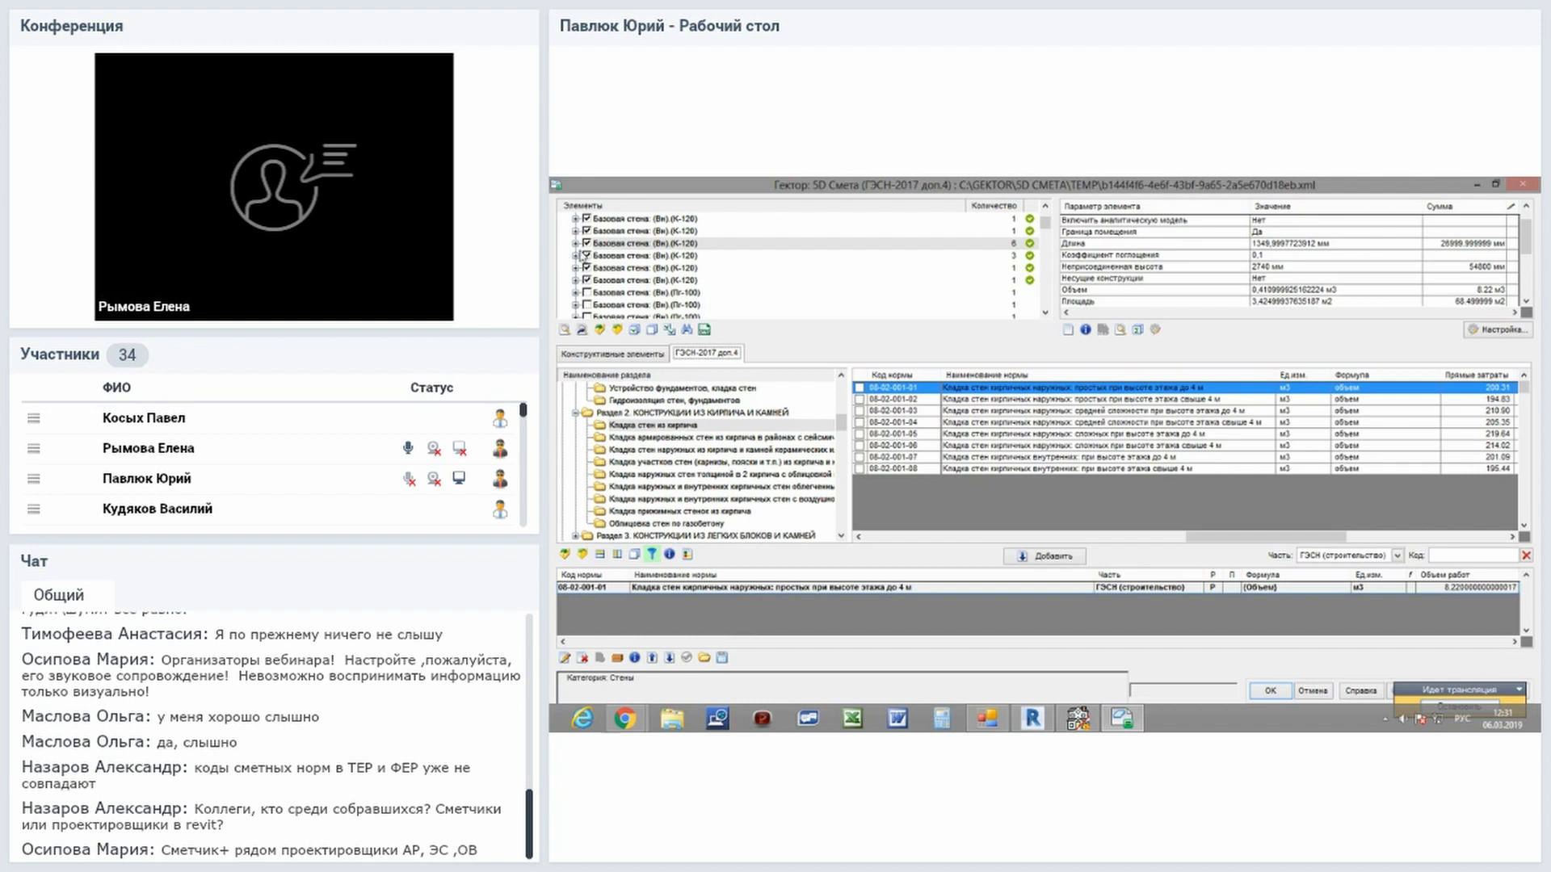
Inspect the К-120 wall's Слой 1 layer, then open norm 08-02-001-01 in the Правка dialog.
click(576, 255)
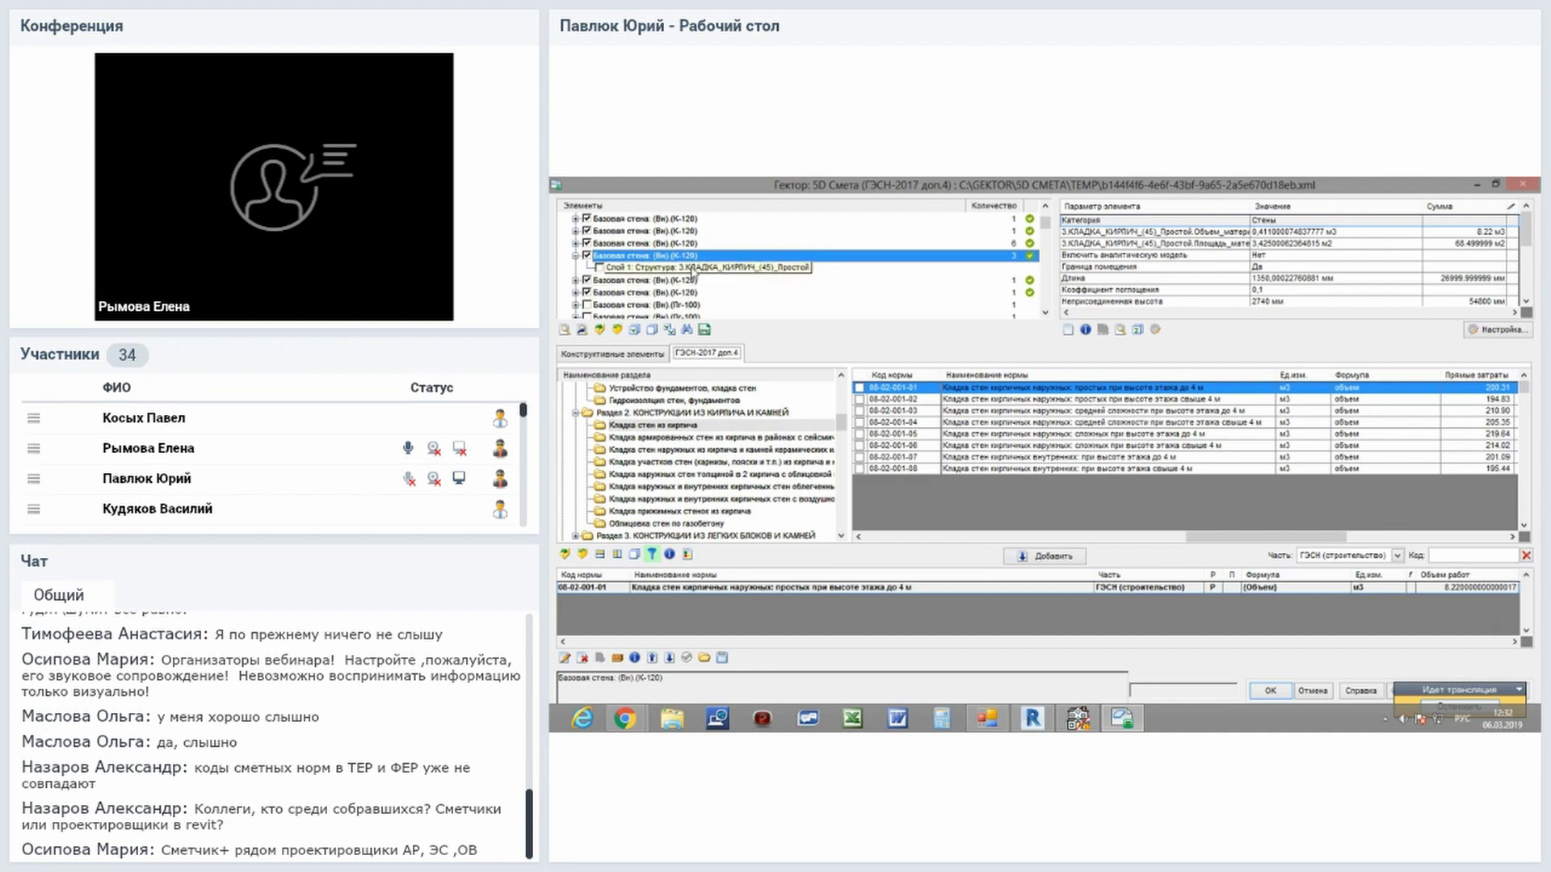
click(576, 256)
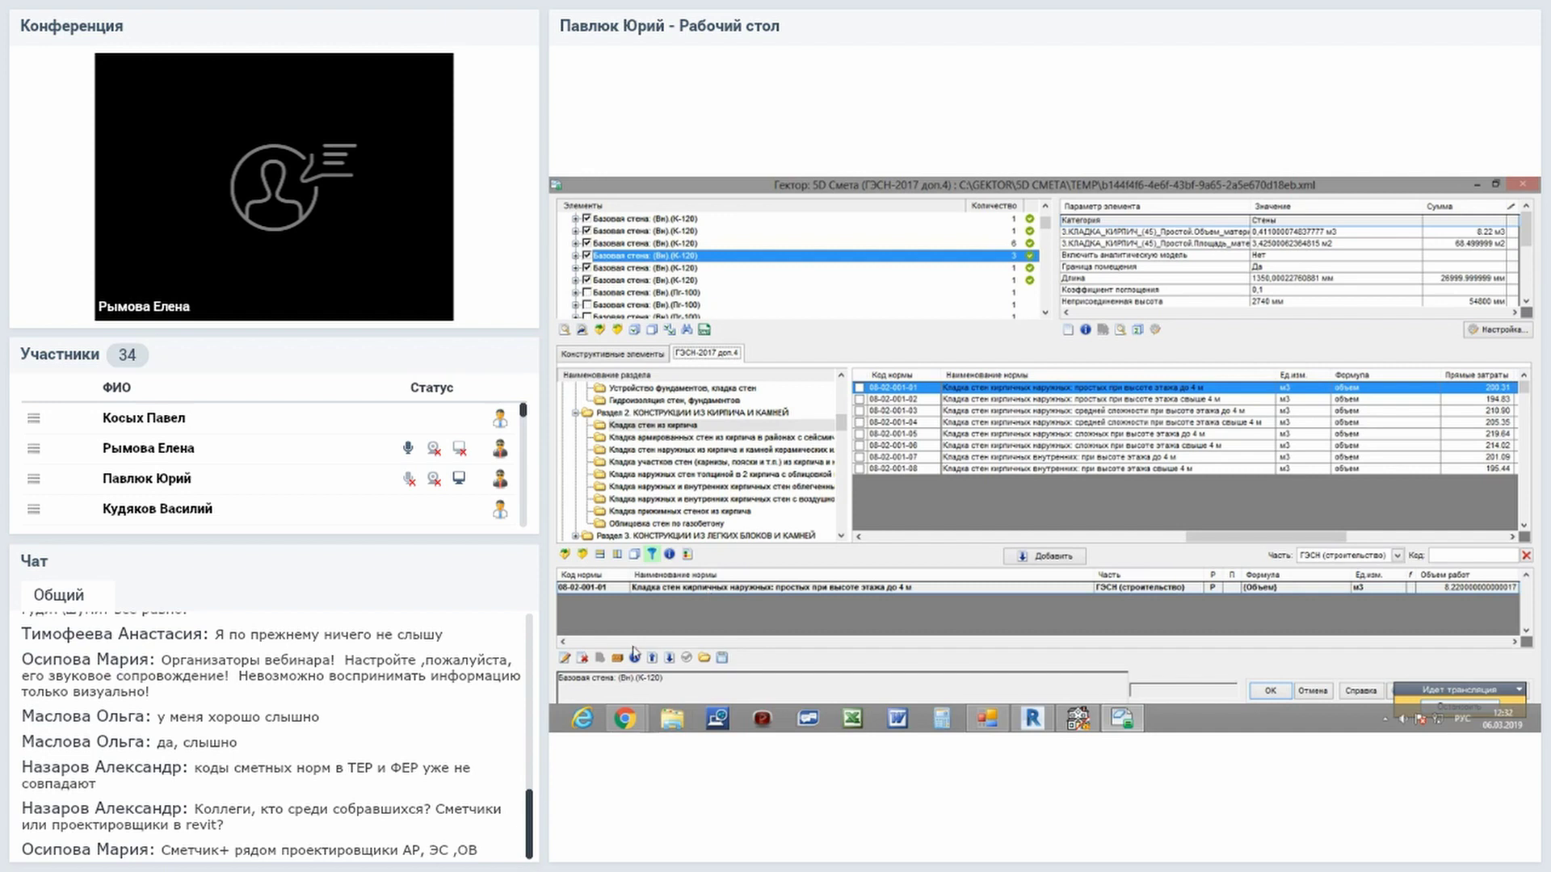
click(565, 659)
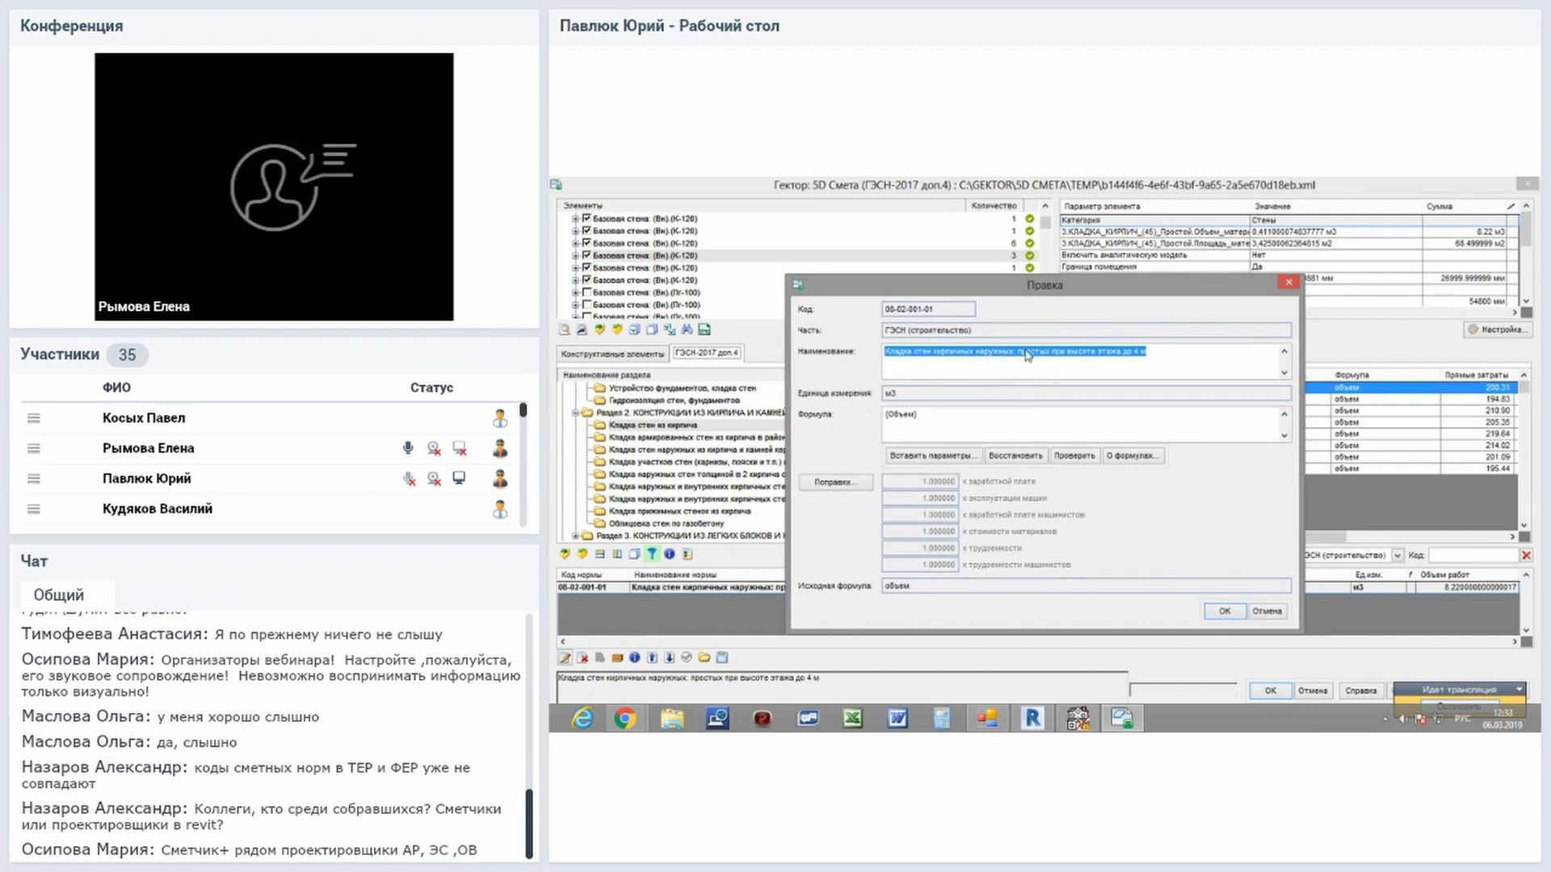
click(1019, 352)
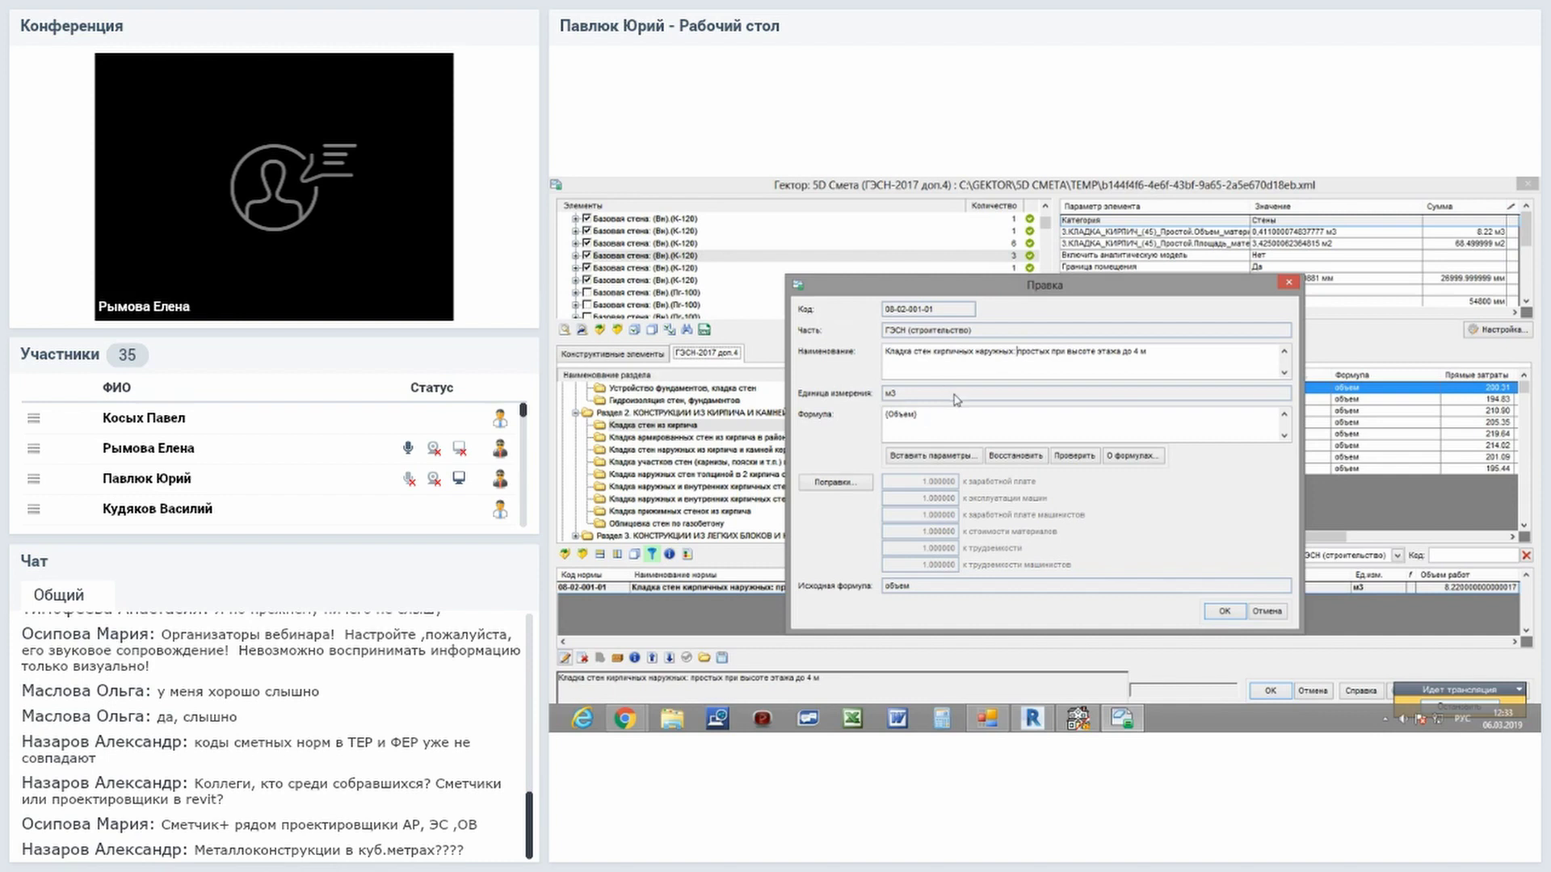
Apply curved-wall correction П-08-1.3.007, setting wage and labour coefficients to 1.1.
click(815, 483)
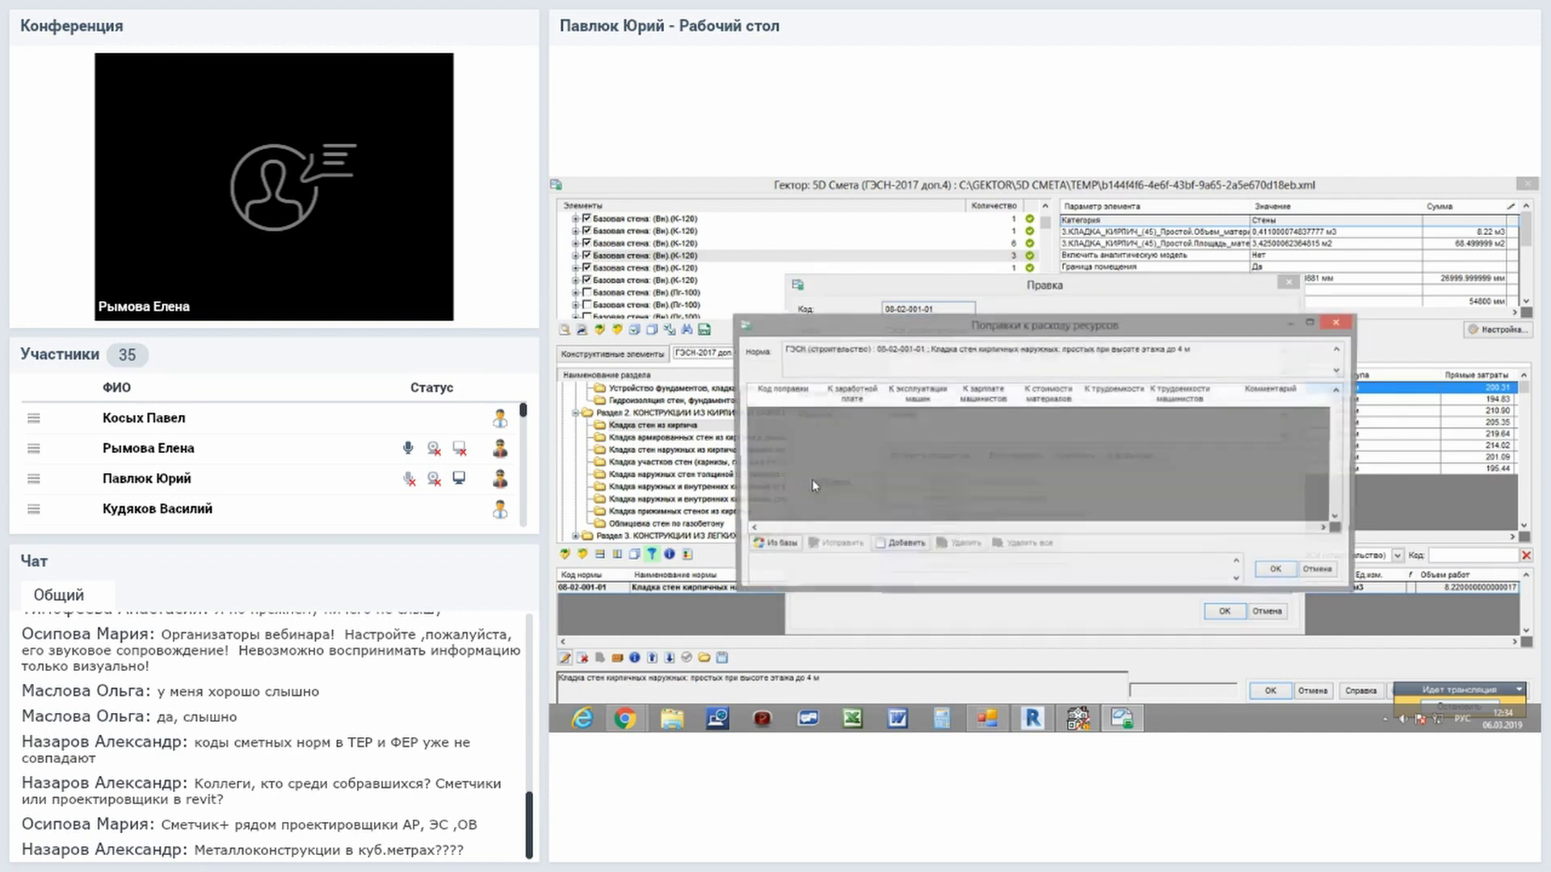
click(772, 545)
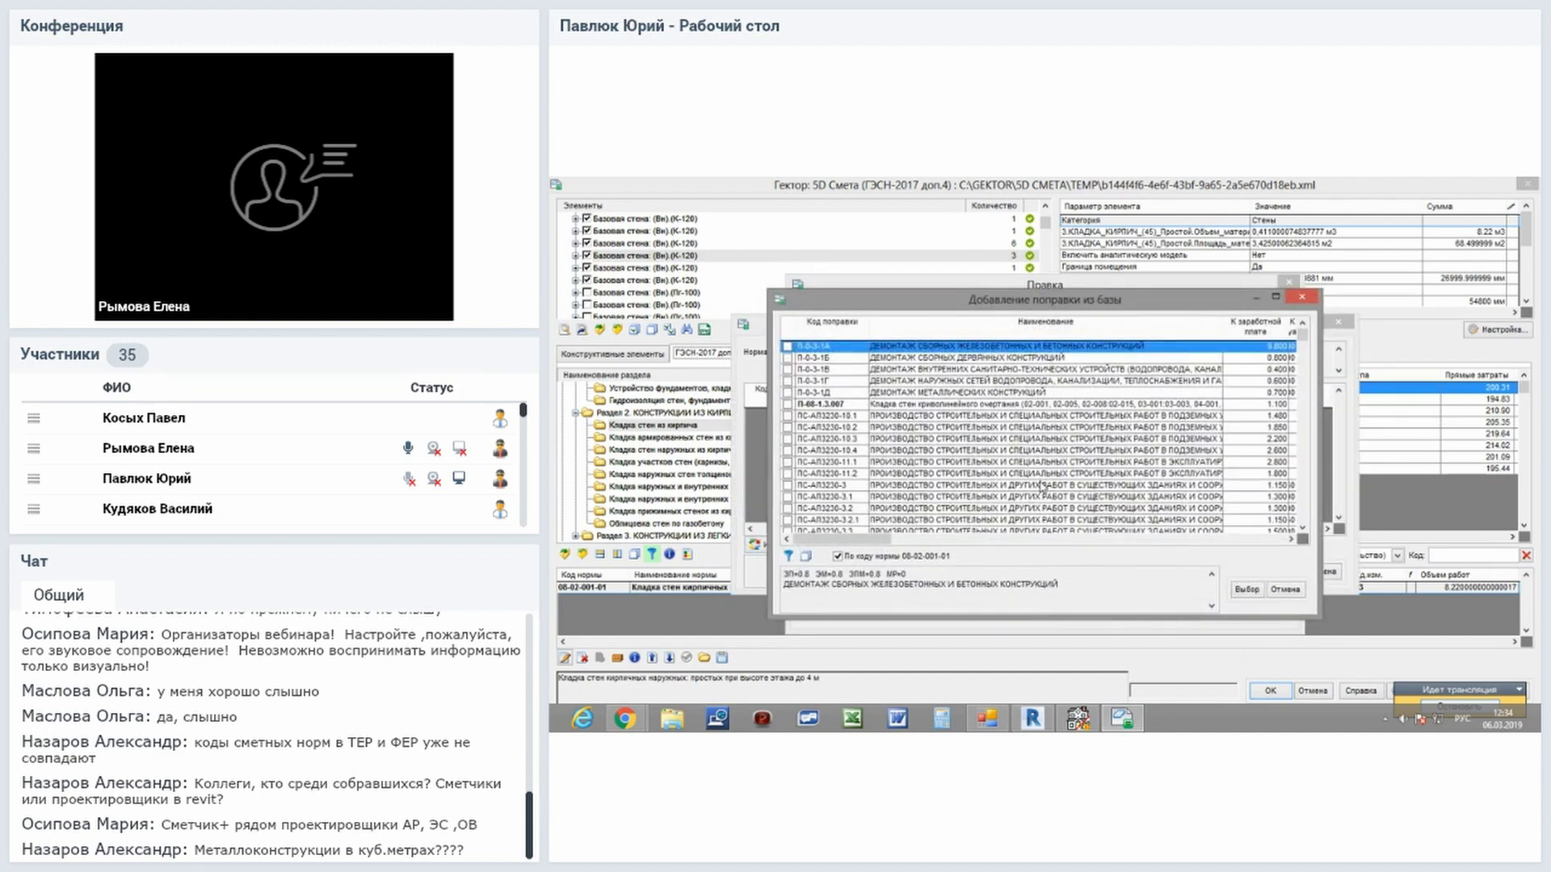
click(1000, 439)
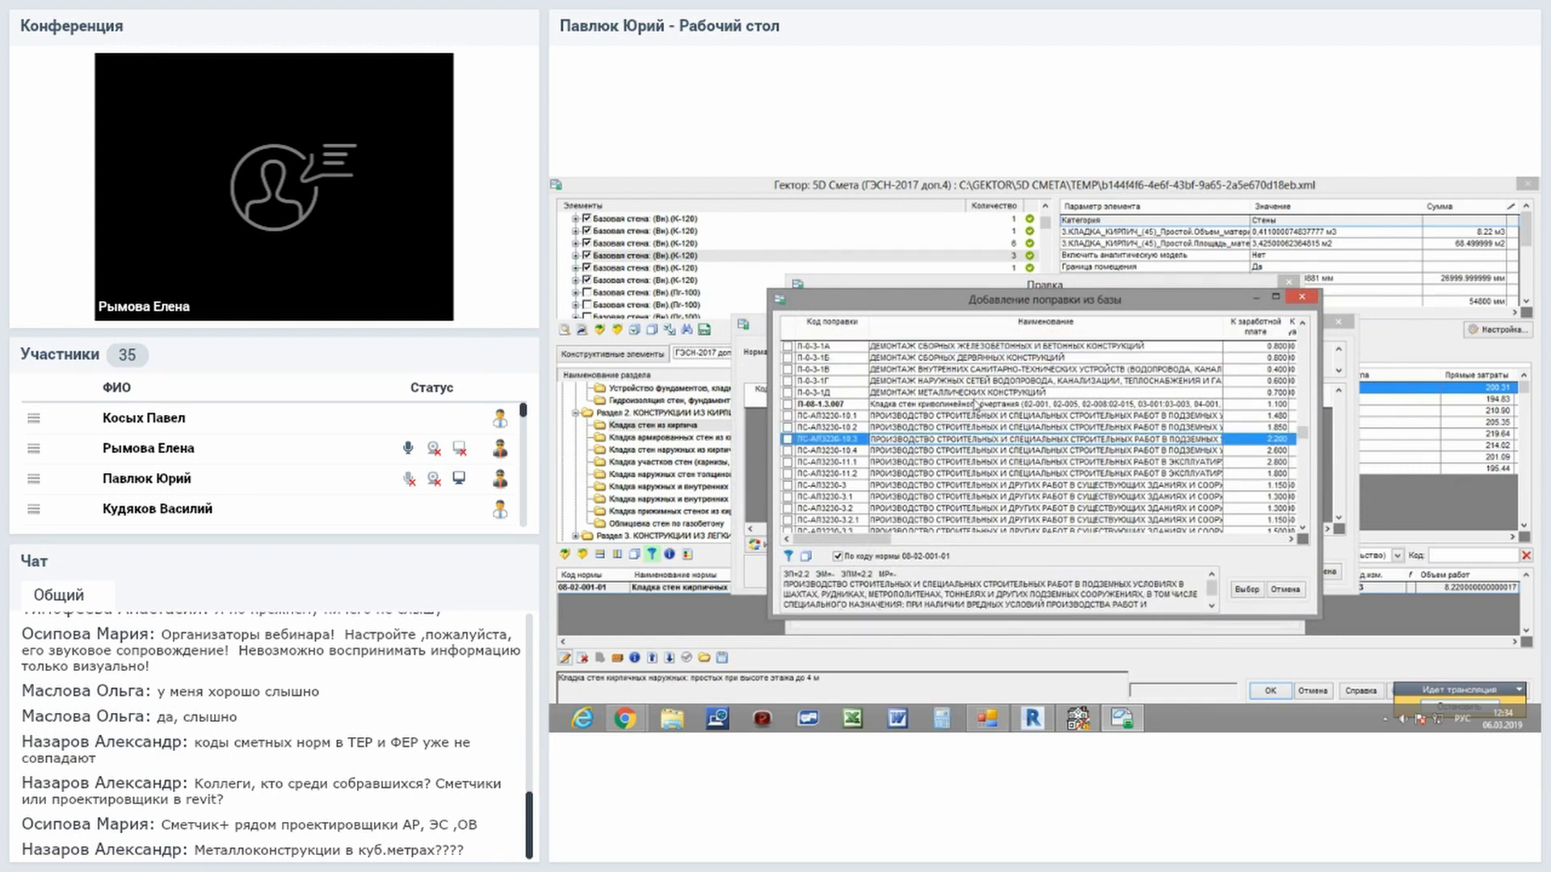
click(949, 405)
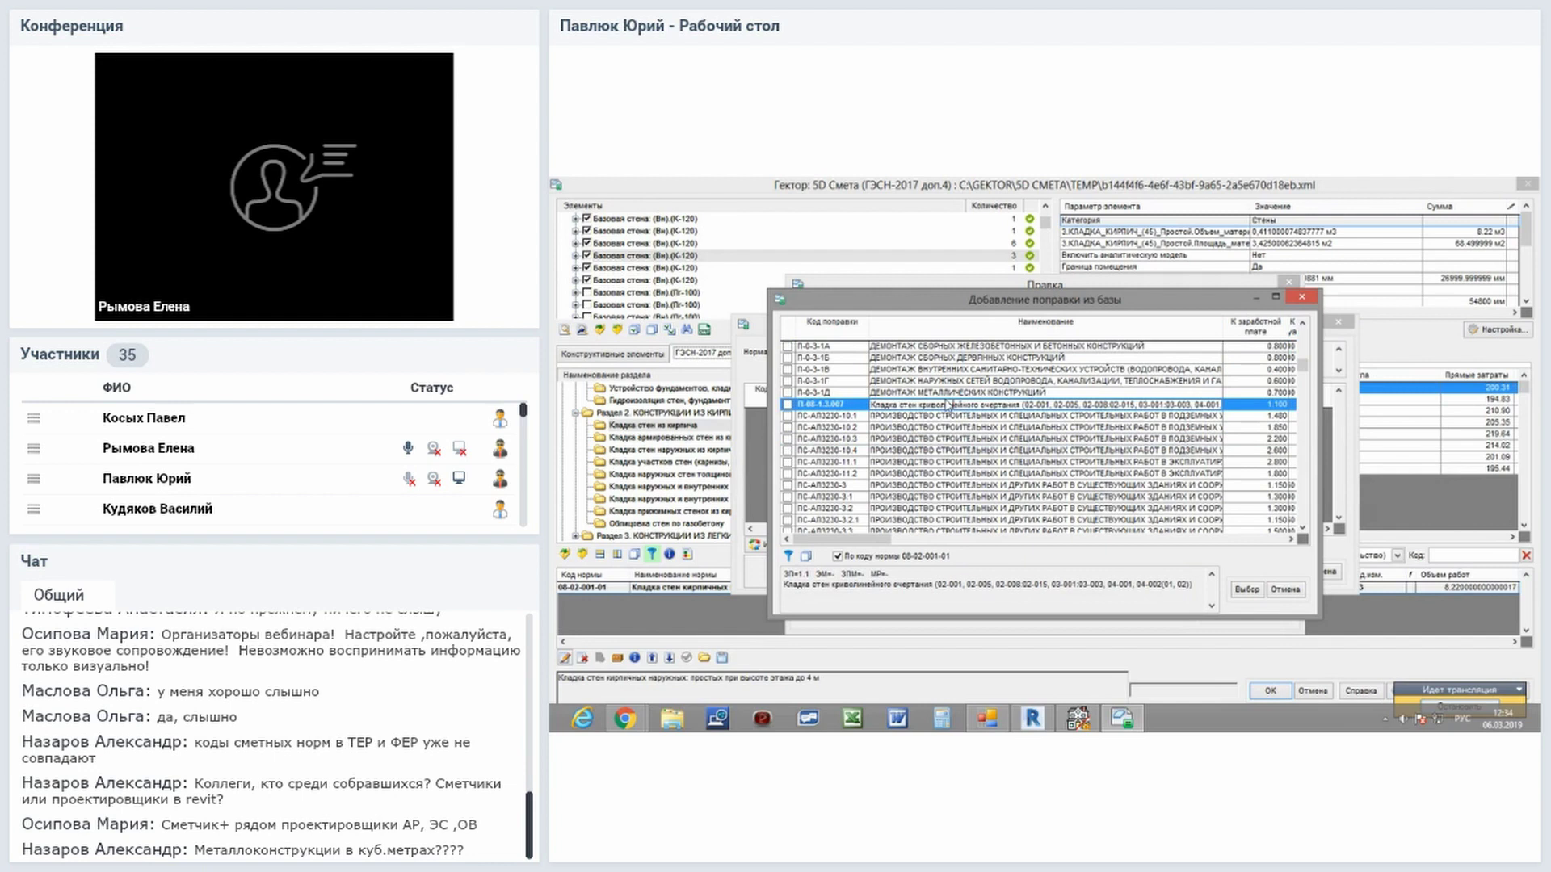
click(856, 434)
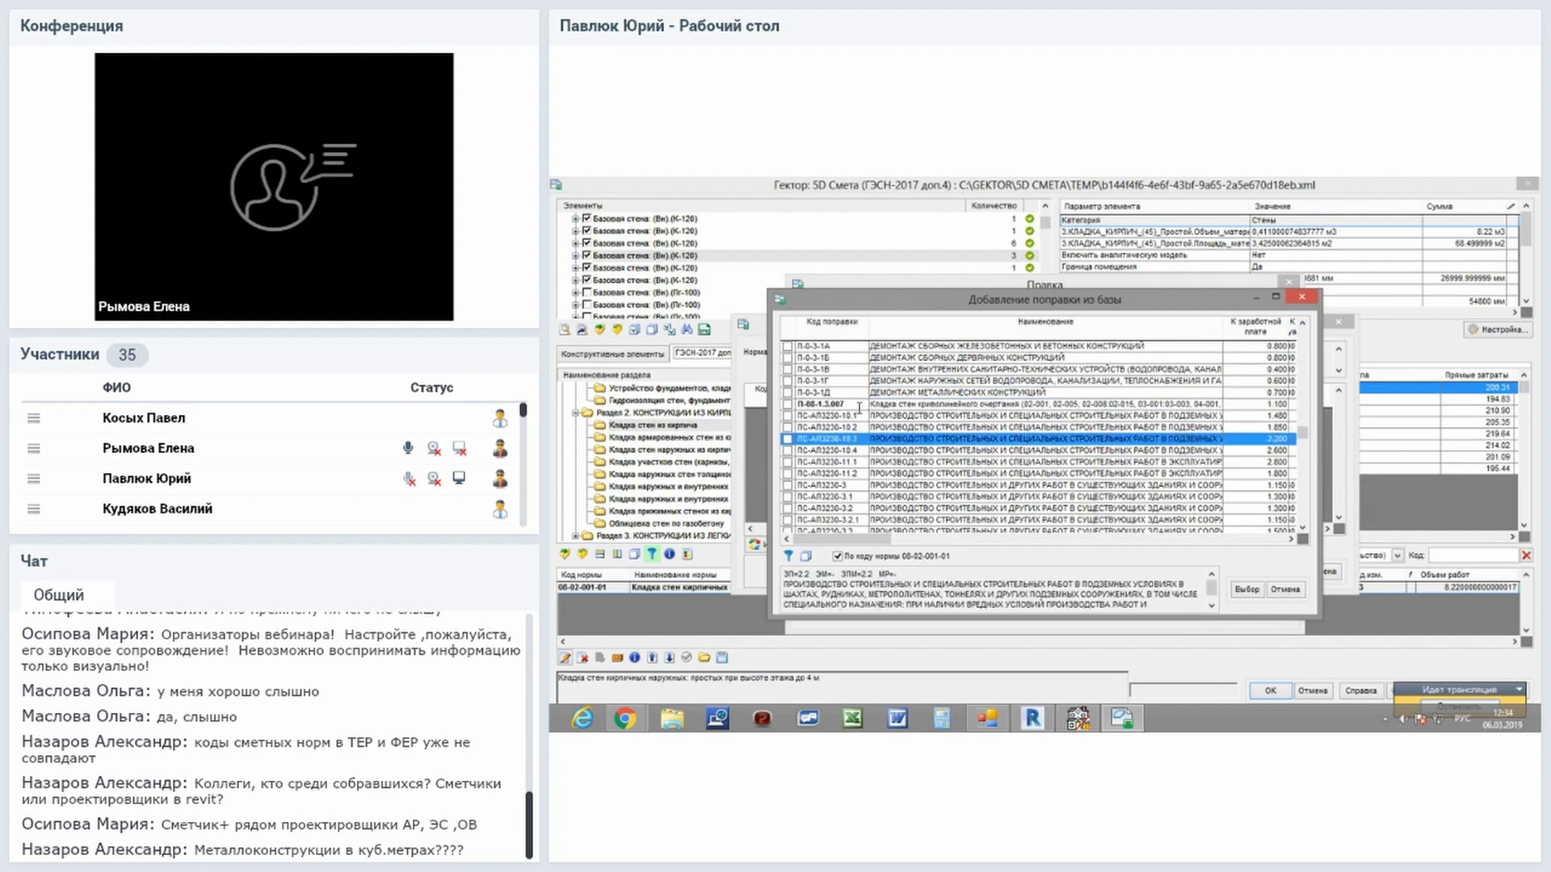
click(850, 403)
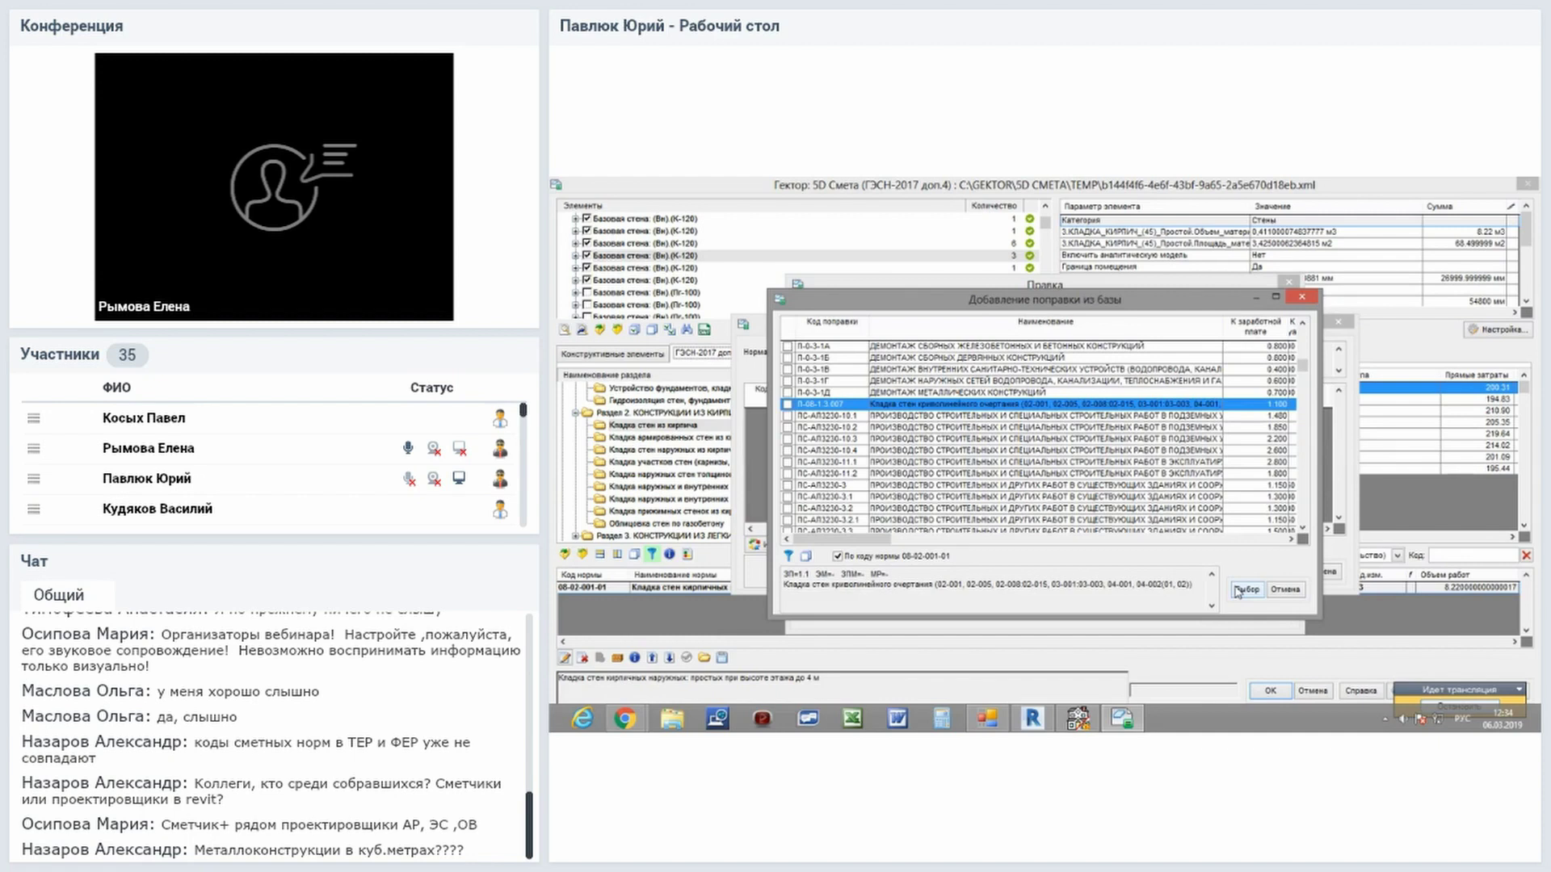
click(1236, 591)
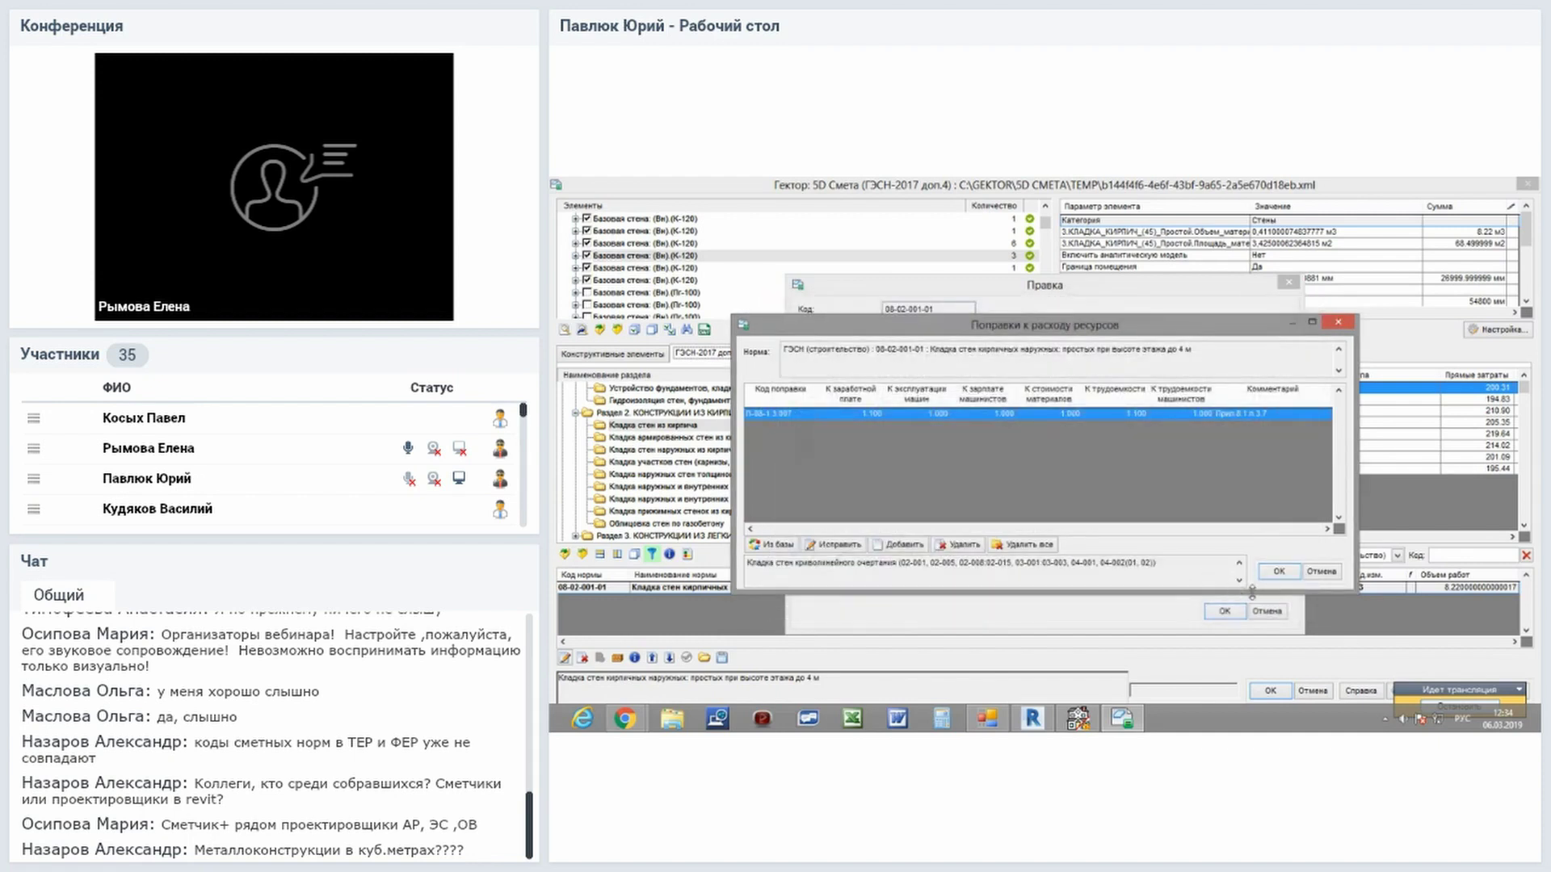
click(1277, 574)
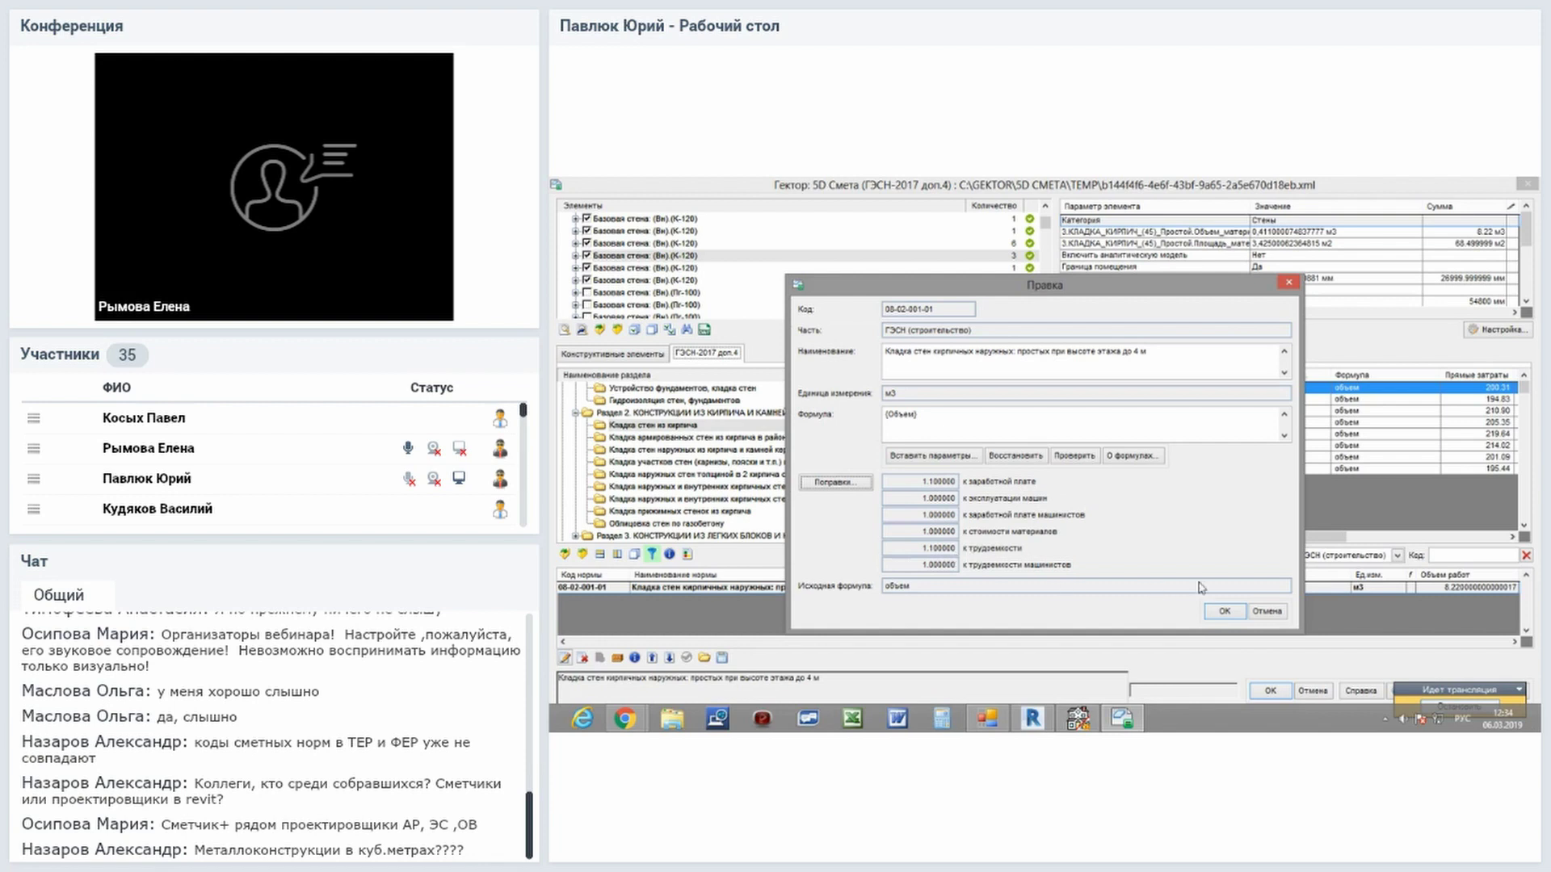
Save the norm edits and replace its unaccounted brick with facing brick 06.1.01.05-0001 (250x120x65 mm).
click(1219, 612)
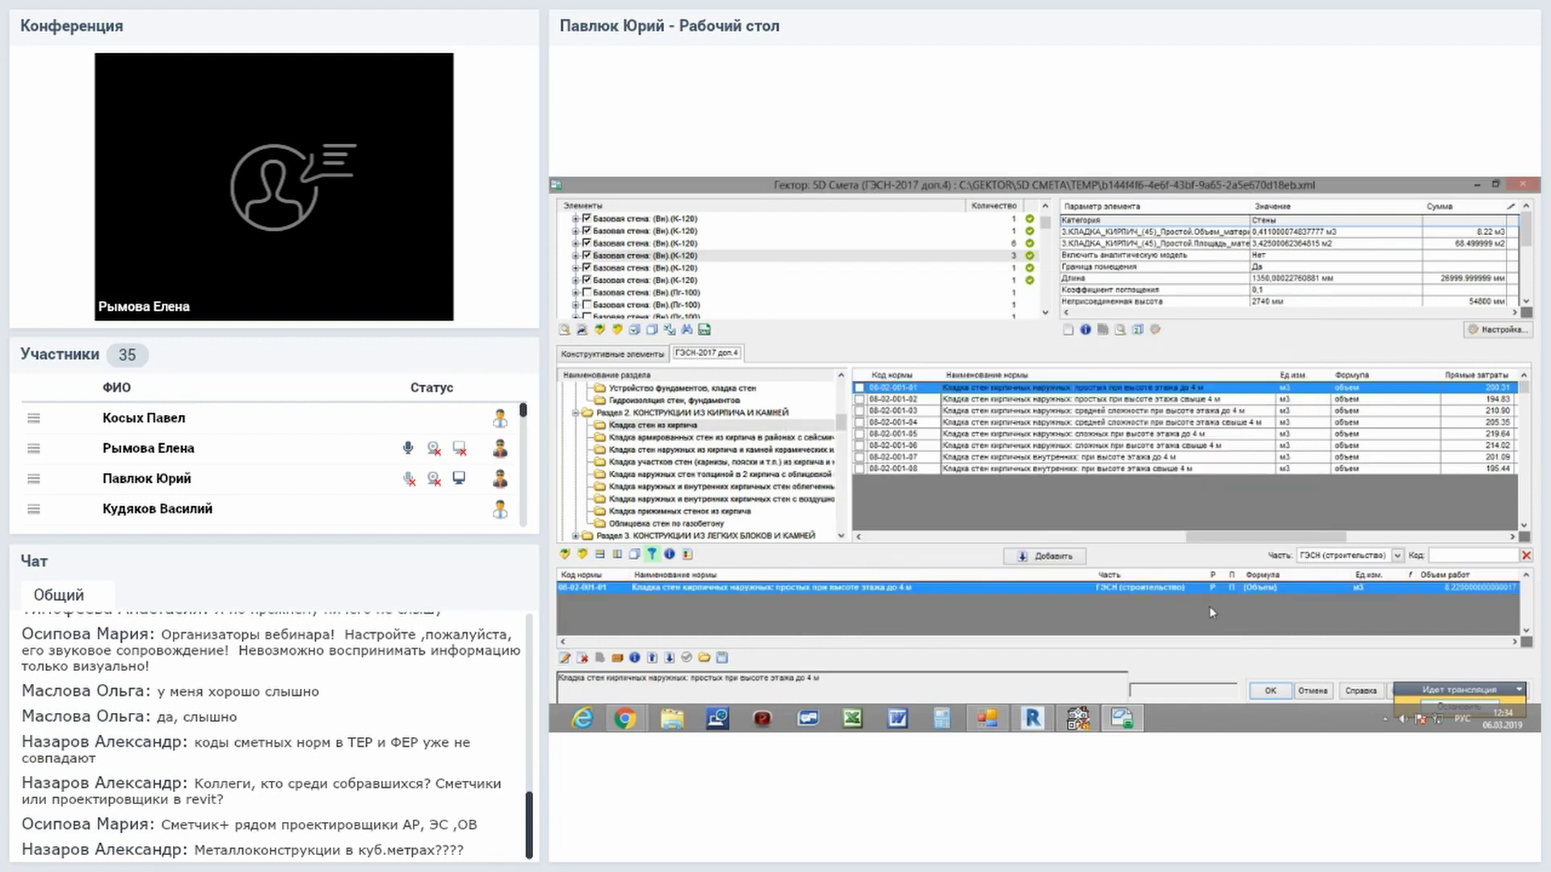
click(617, 659)
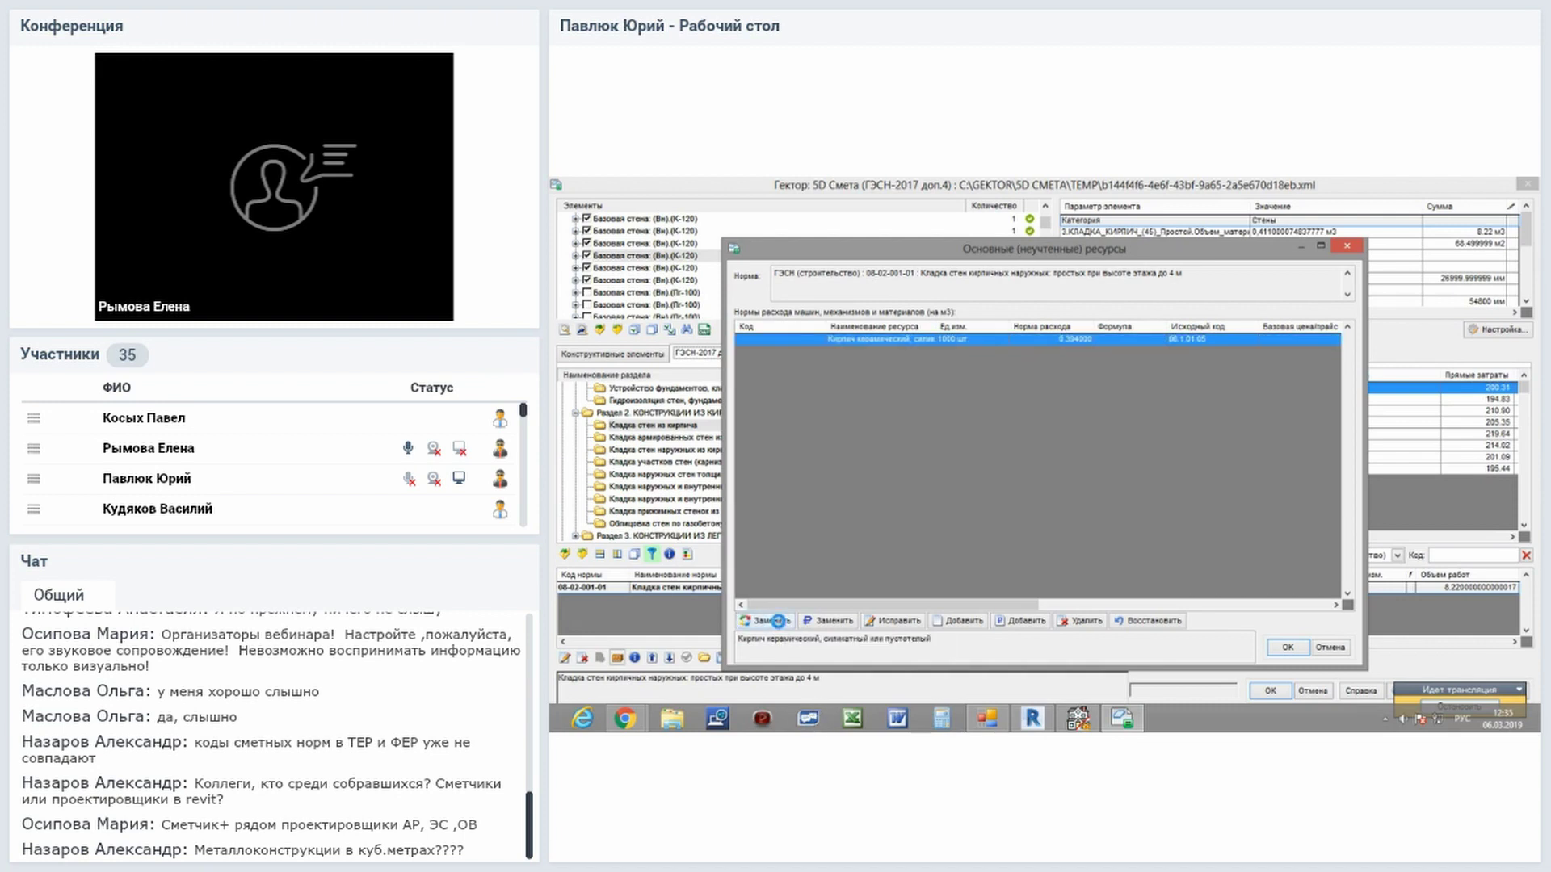
click(777, 622)
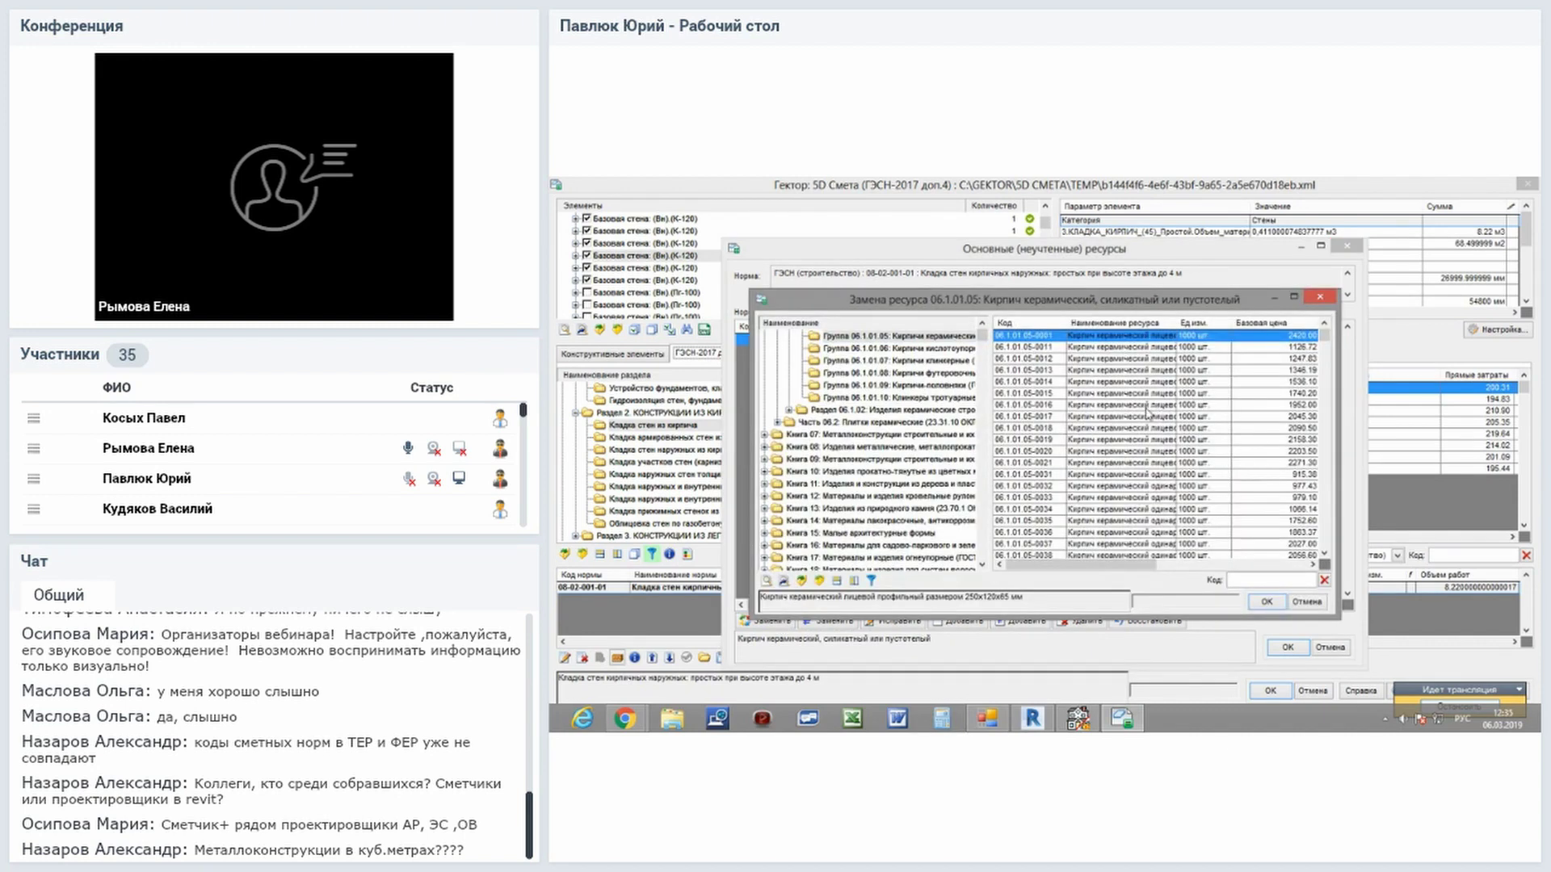
click(996, 343)
drag(996, 342, 997, 381)
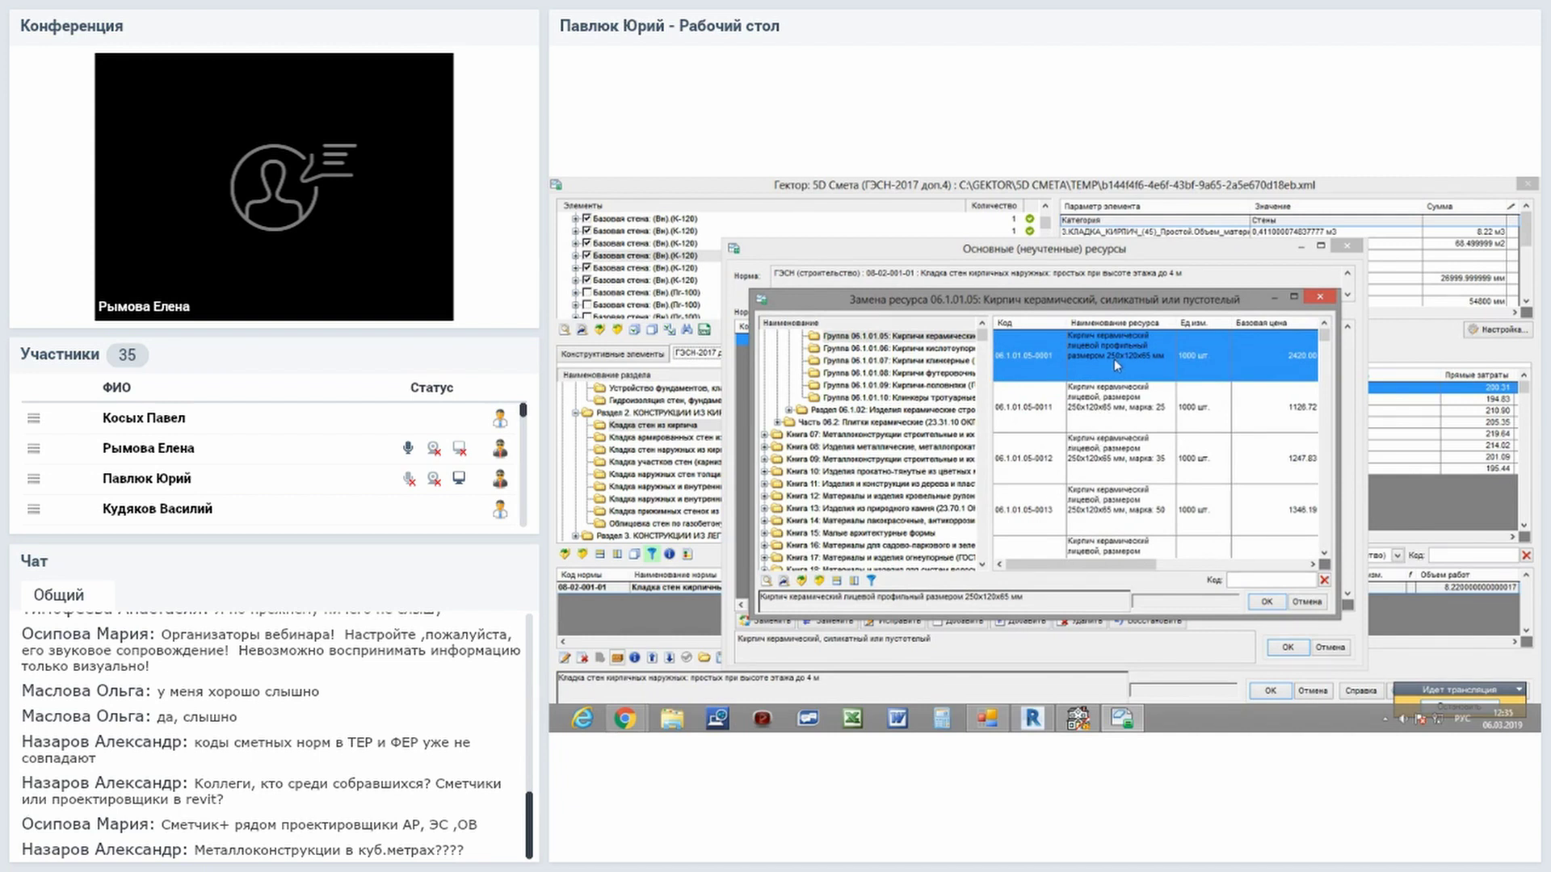
click(1267, 603)
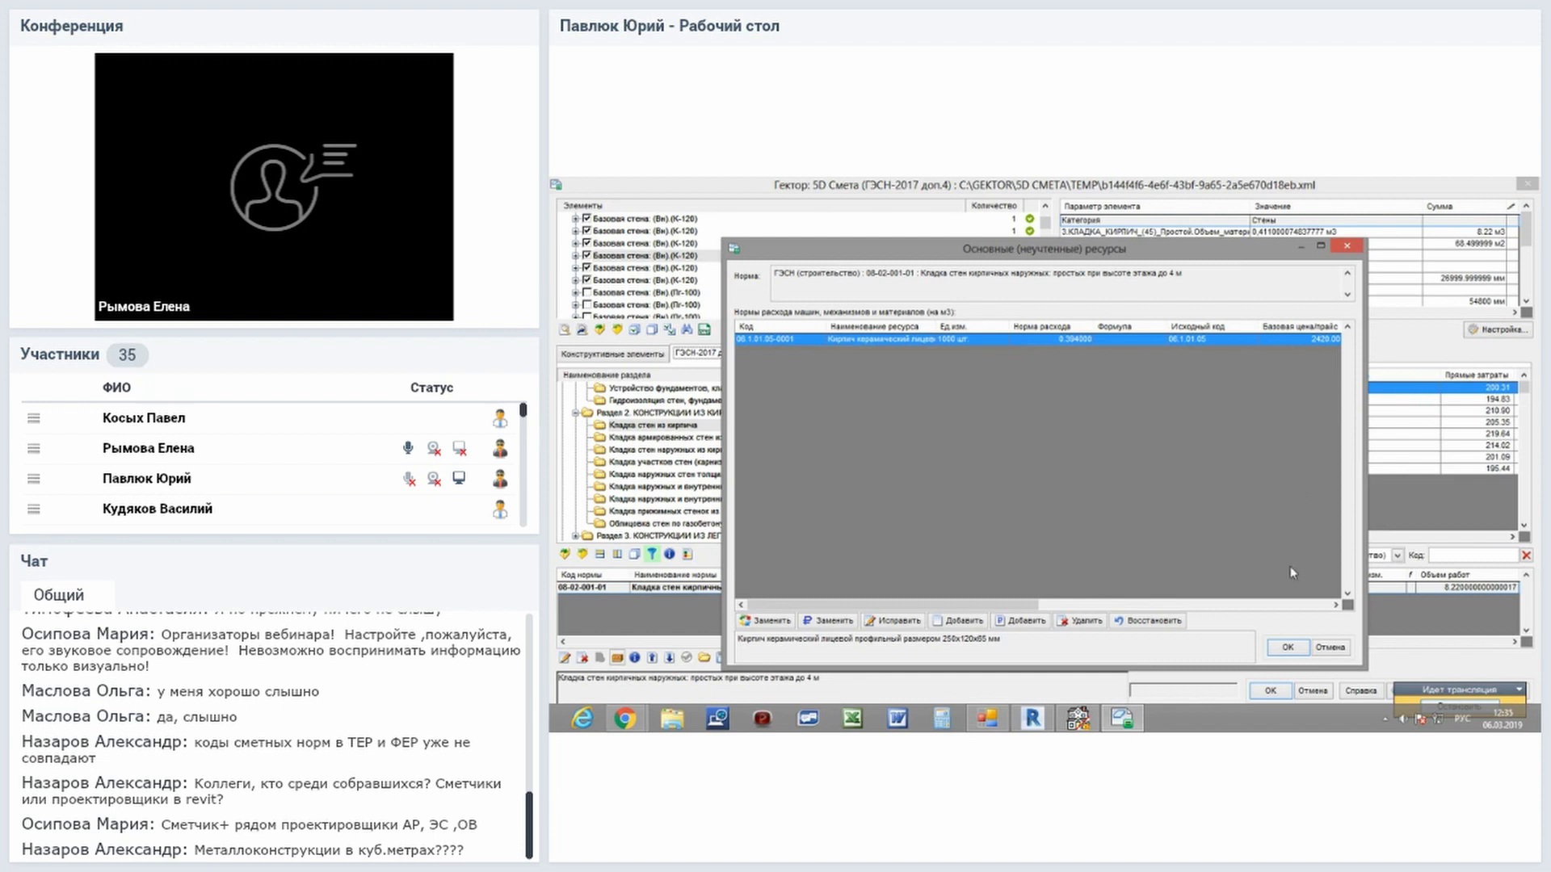
click(1288, 648)
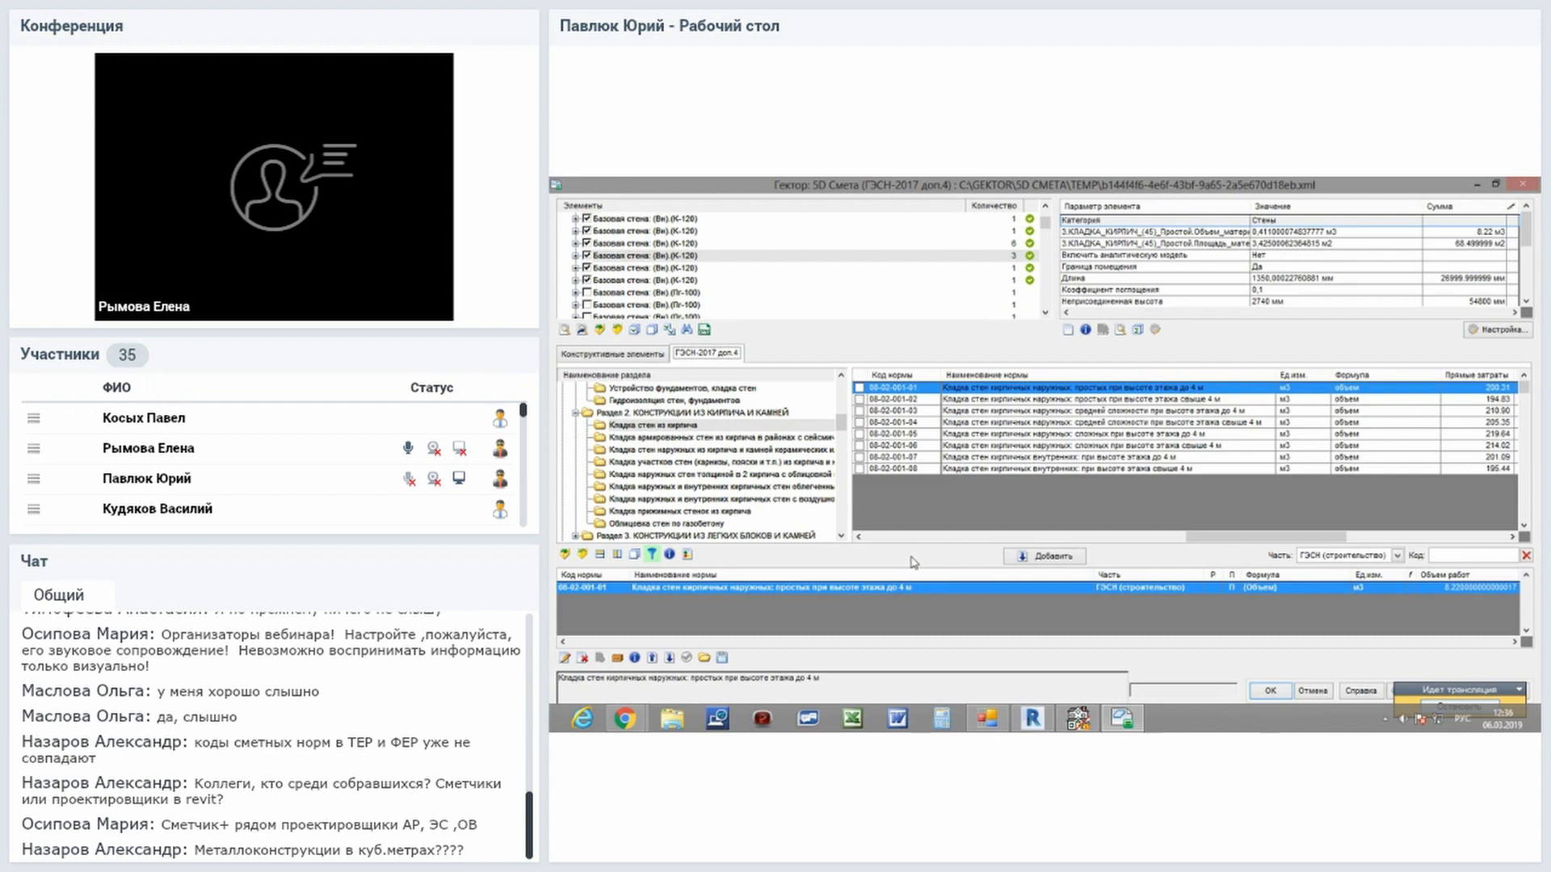
Switch the catalogue part to Прайс-лист and leave the Отбор норм filter unapplied.
click(1398, 557)
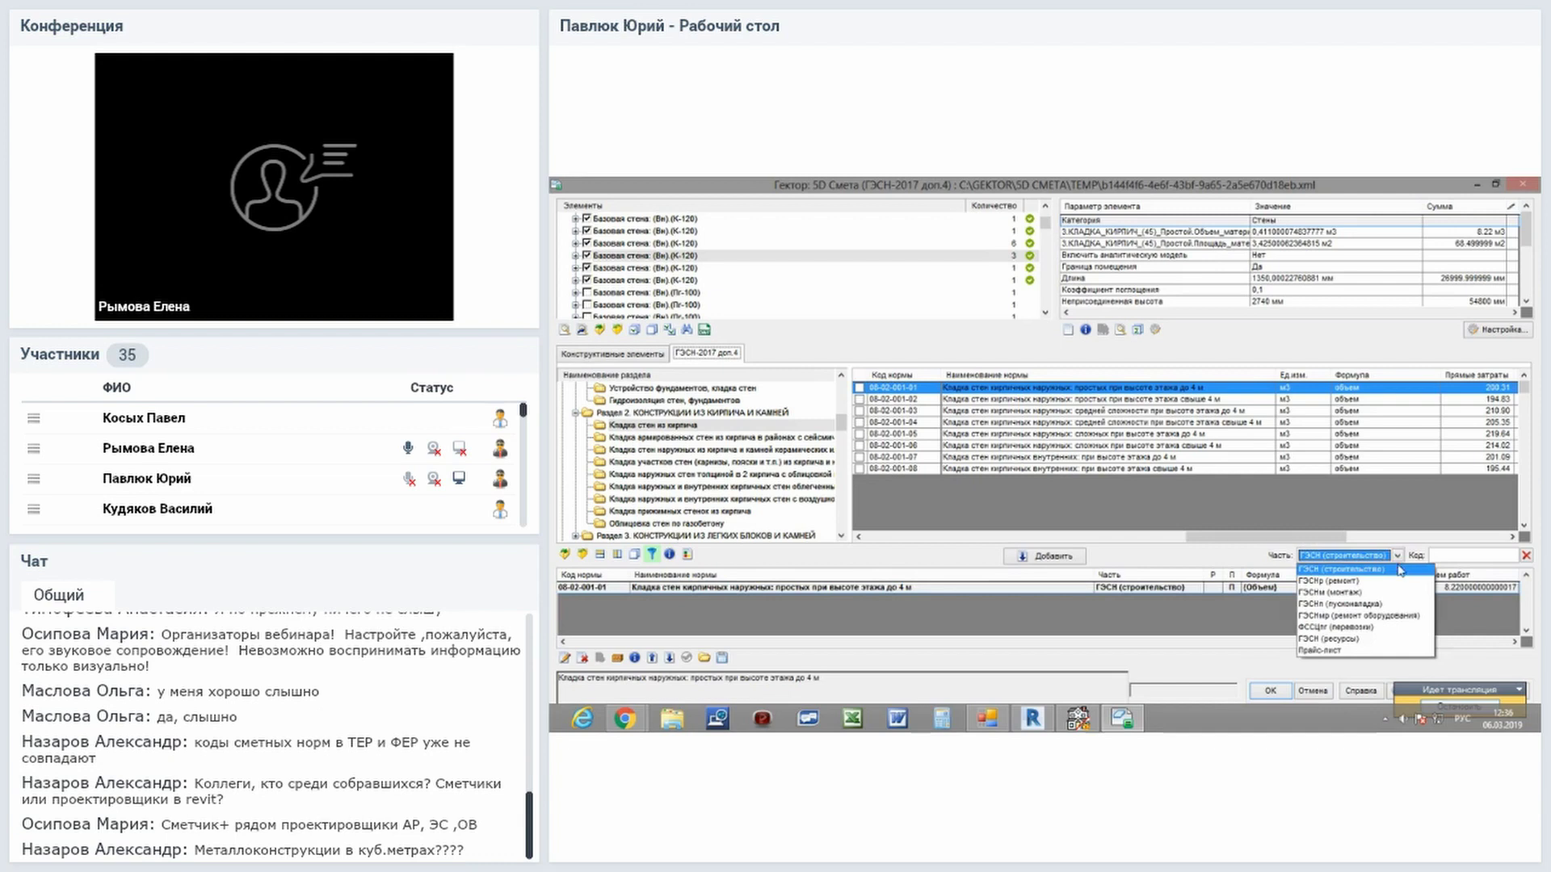
click(1337, 652)
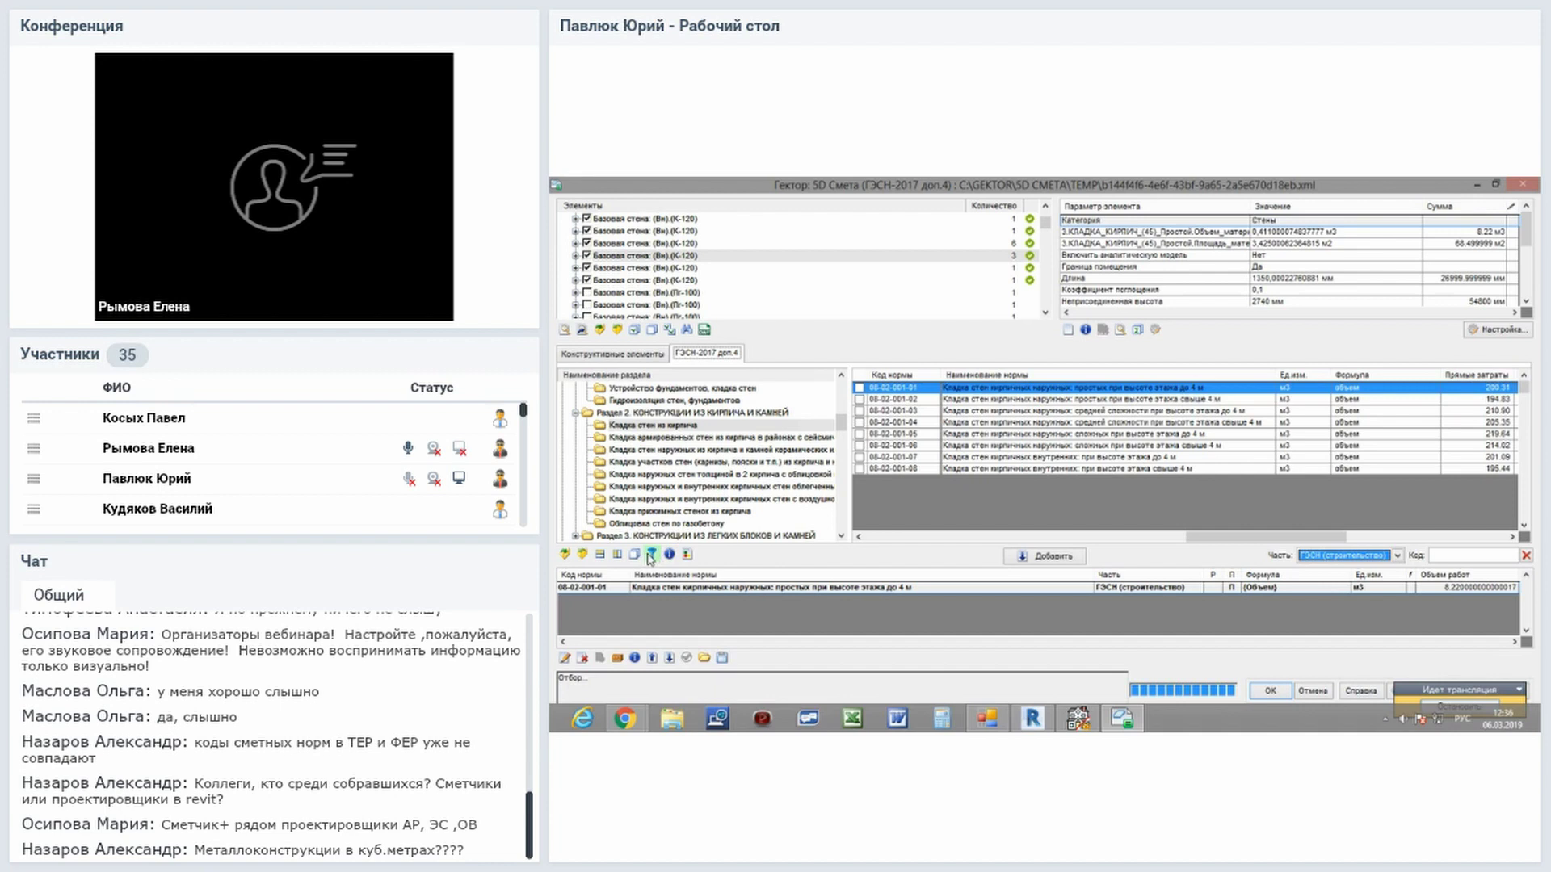
click(651, 556)
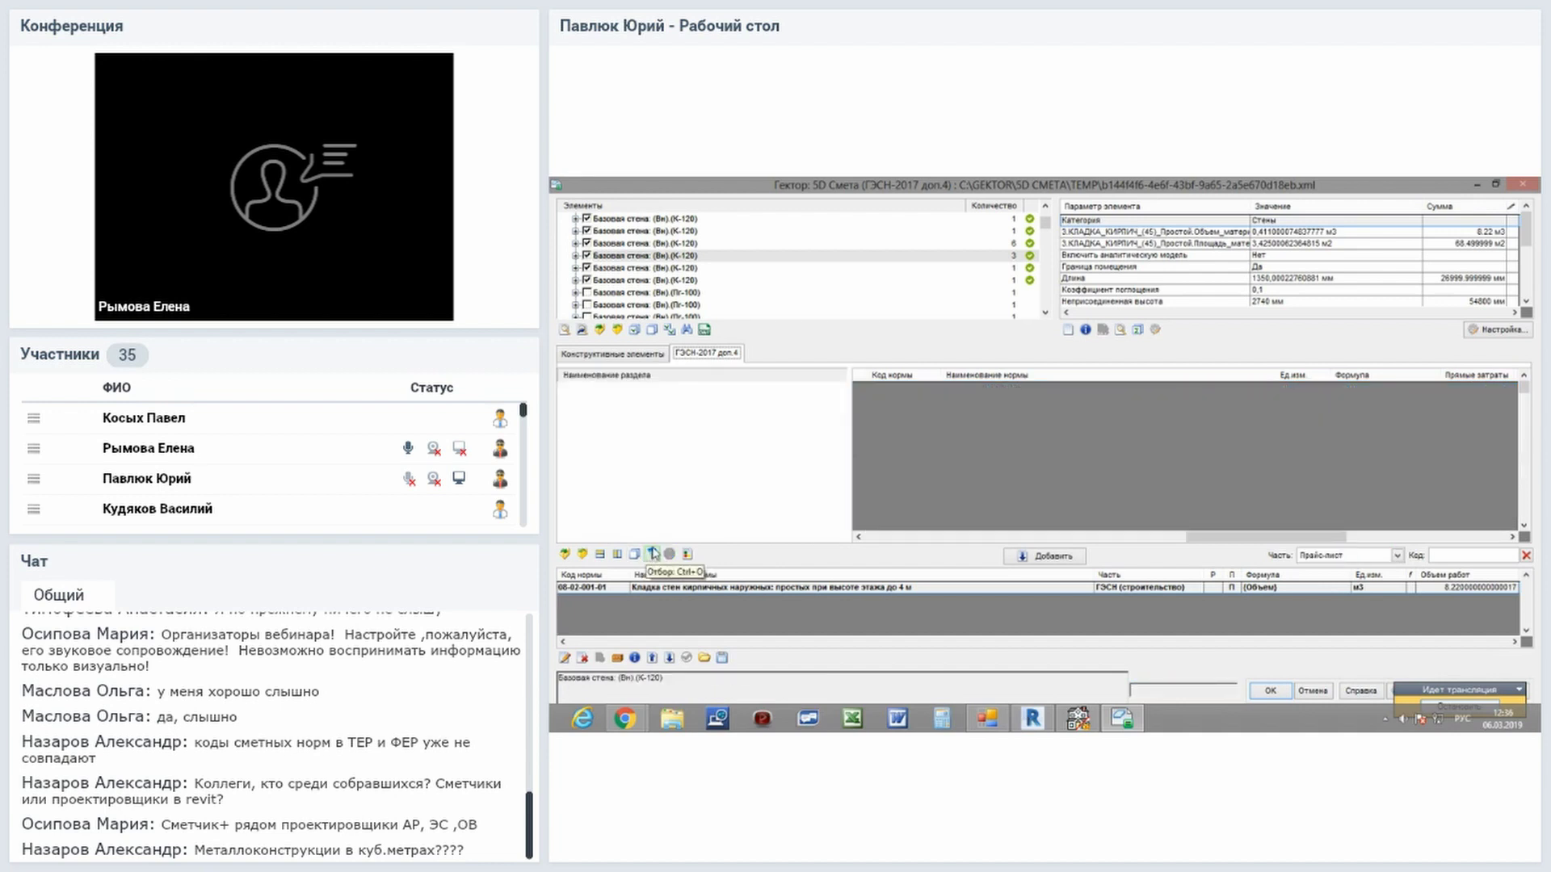
click(652, 554)
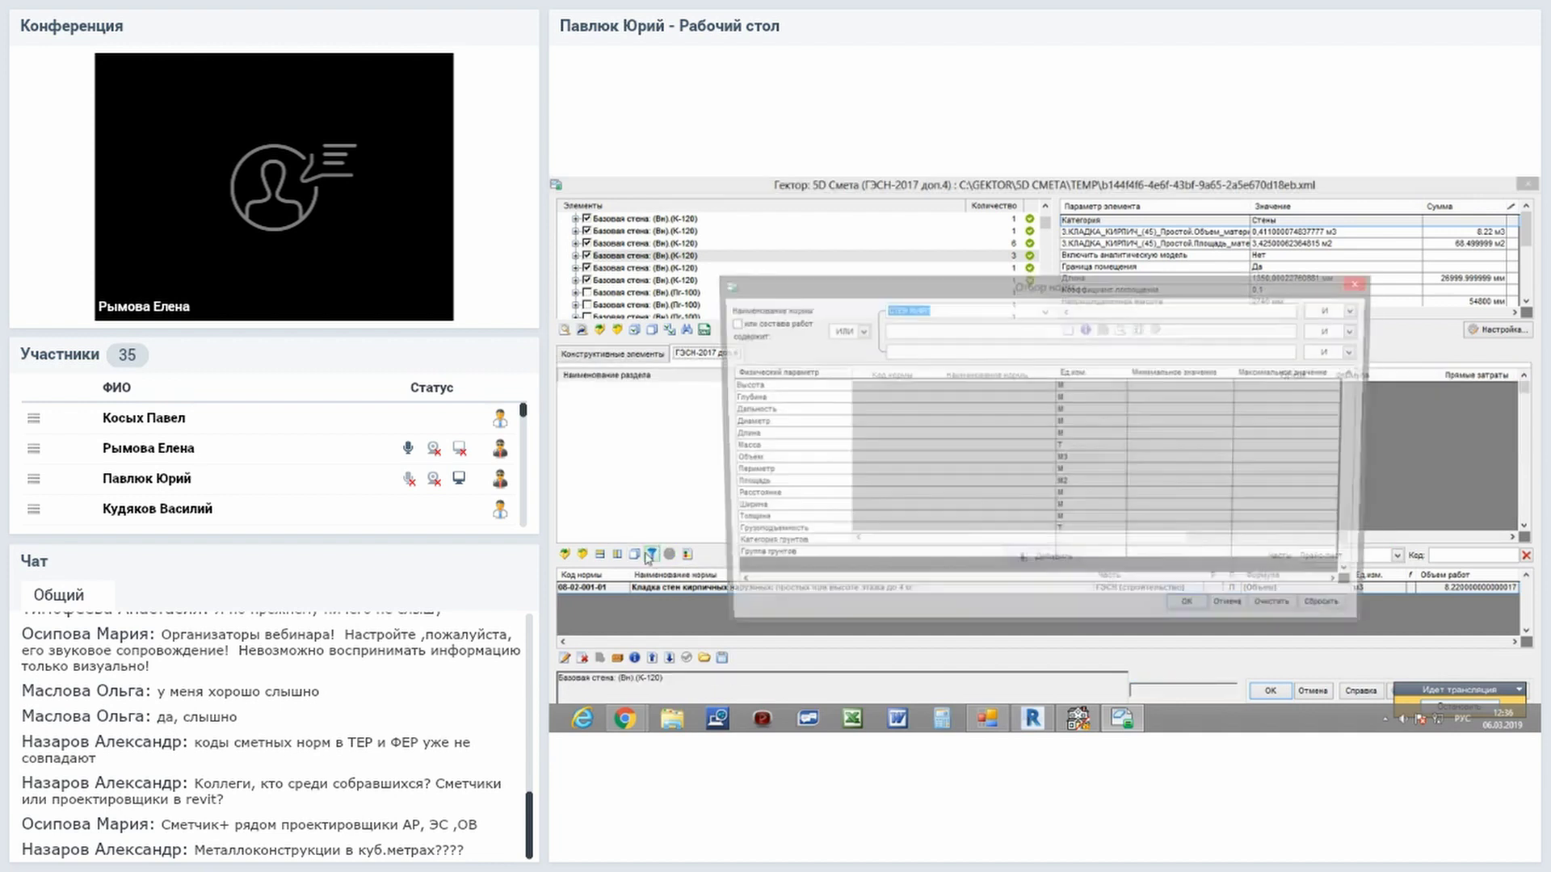
click(1325, 611)
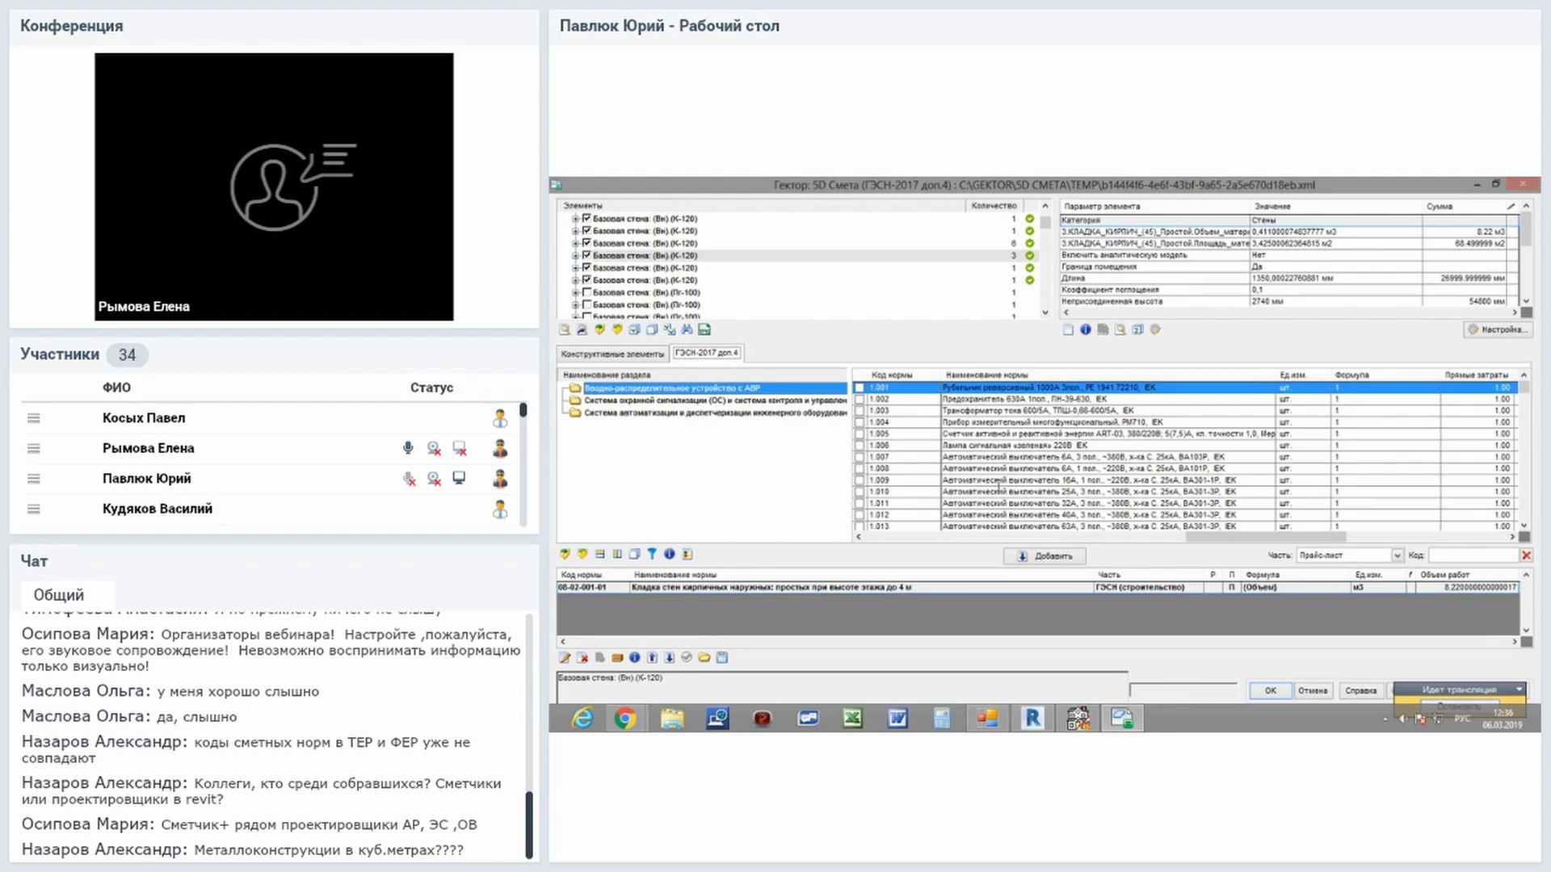
Switch the catalogue back to ГЭСН (строительство) and return to the first К-120 wall type.
click(1391, 556)
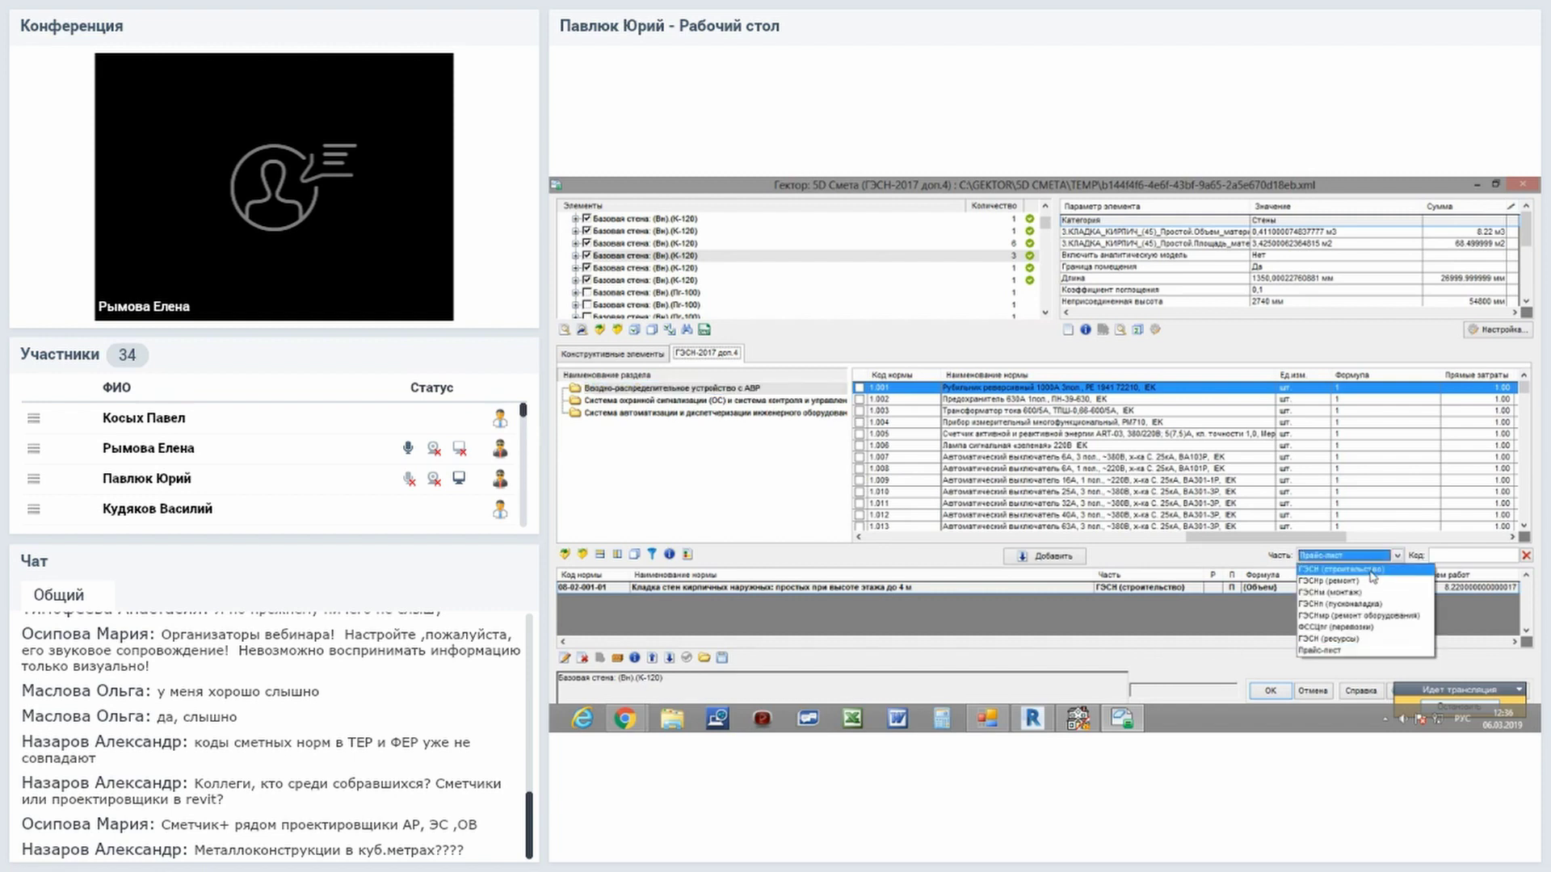
click(1372, 570)
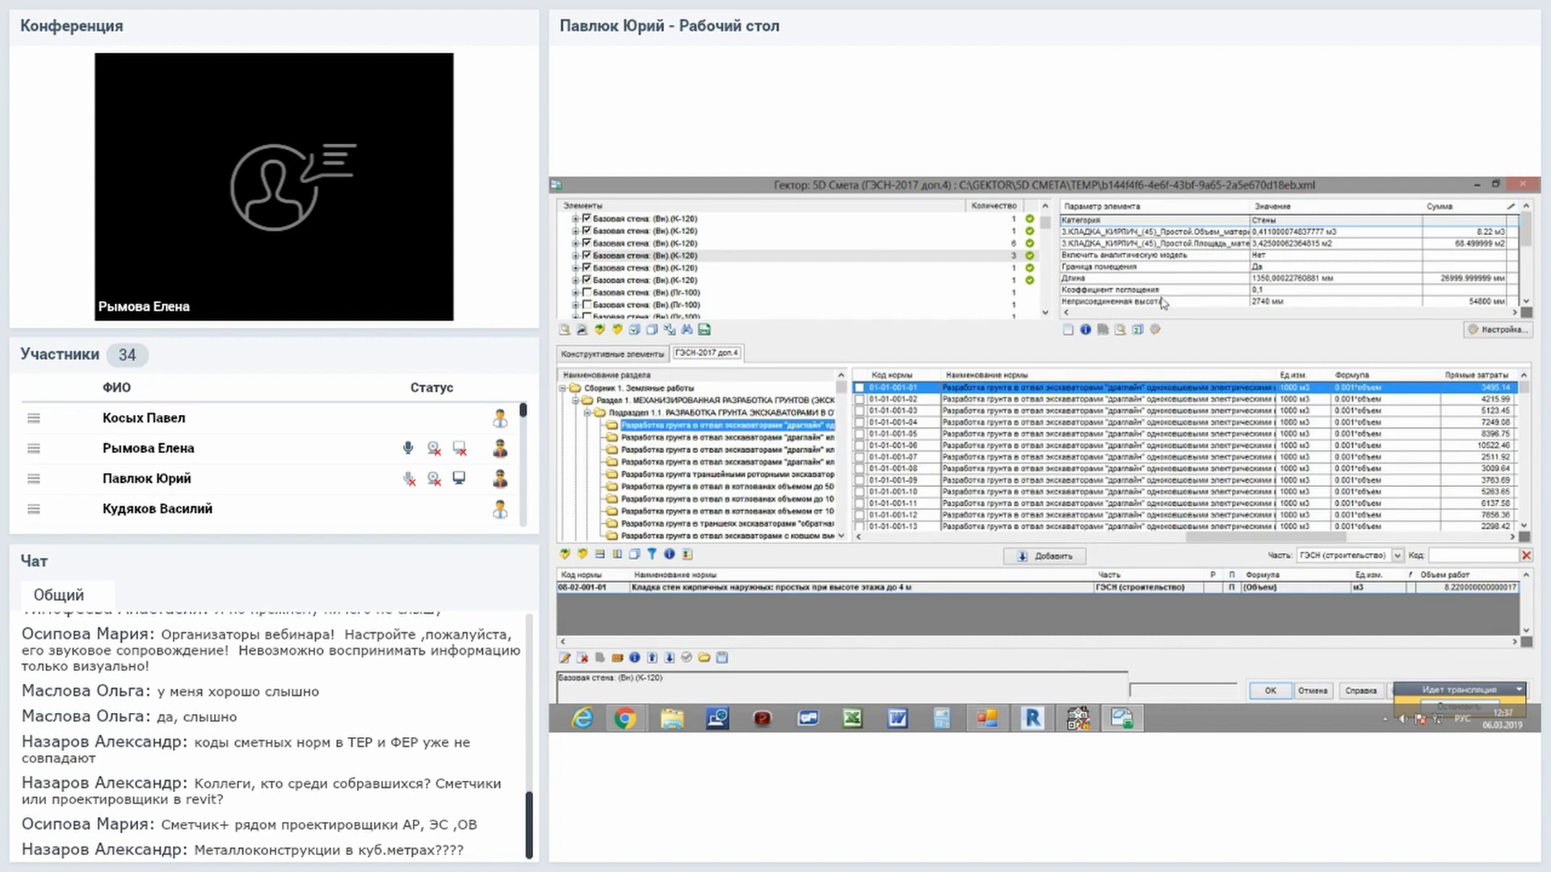
click(1047, 314)
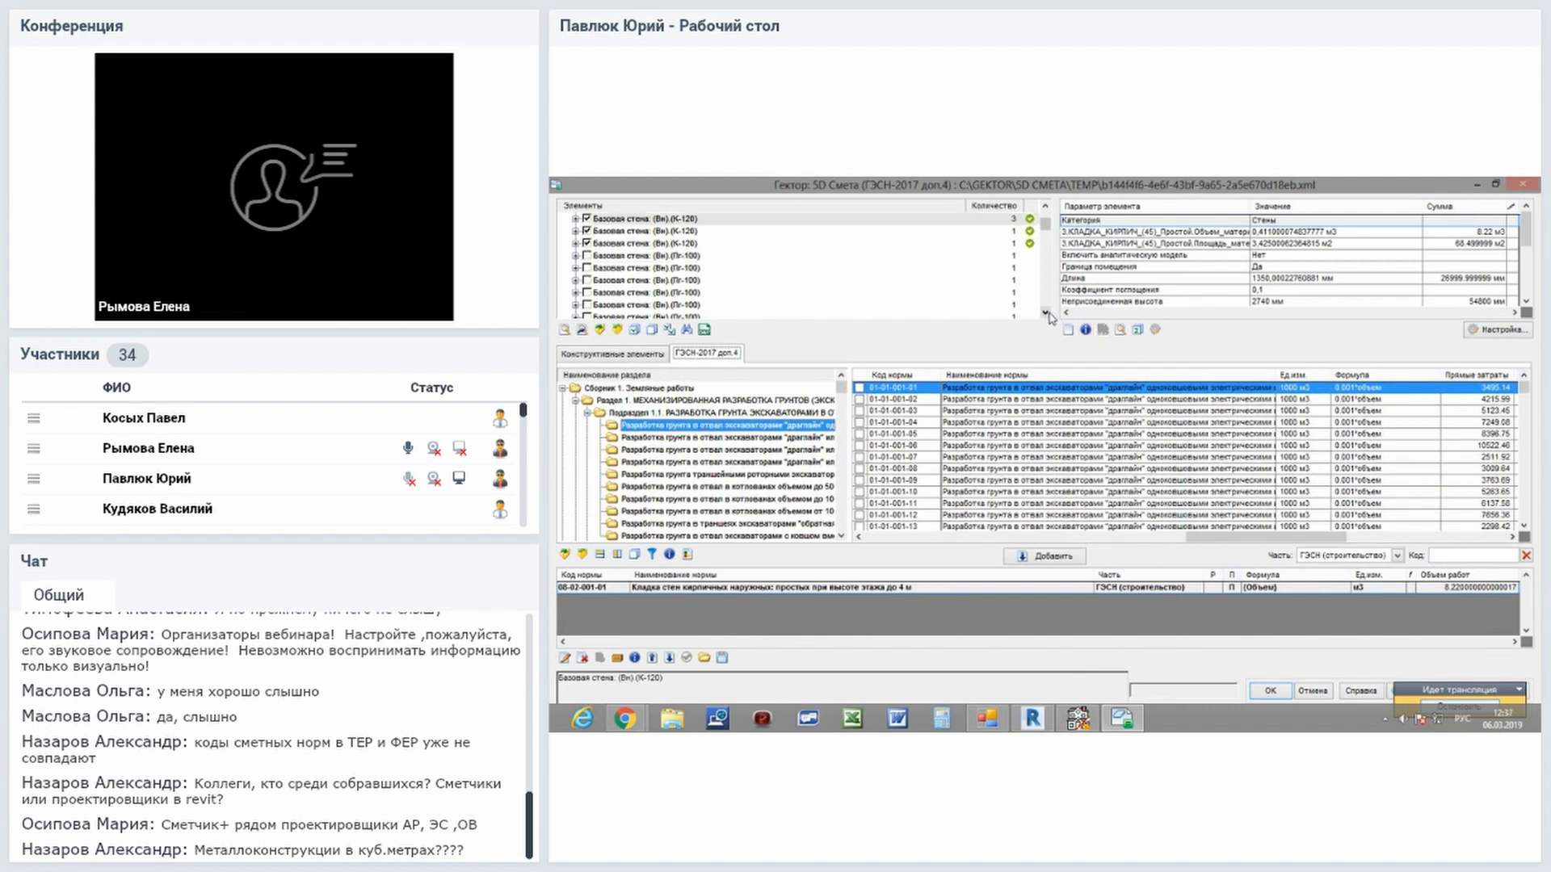
click(1047, 314)
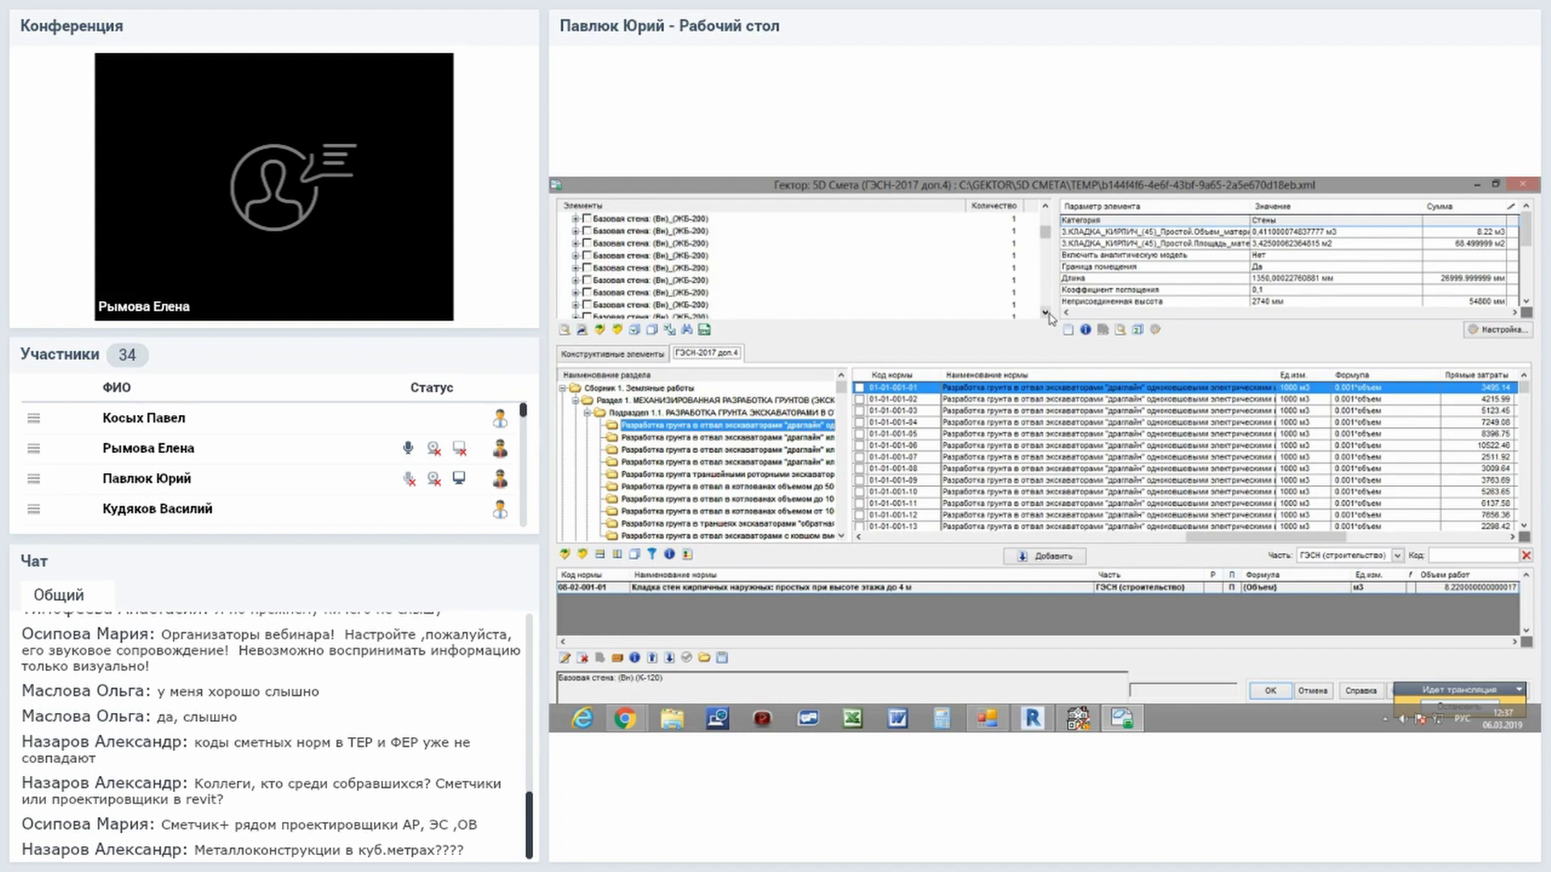
click(1046, 313)
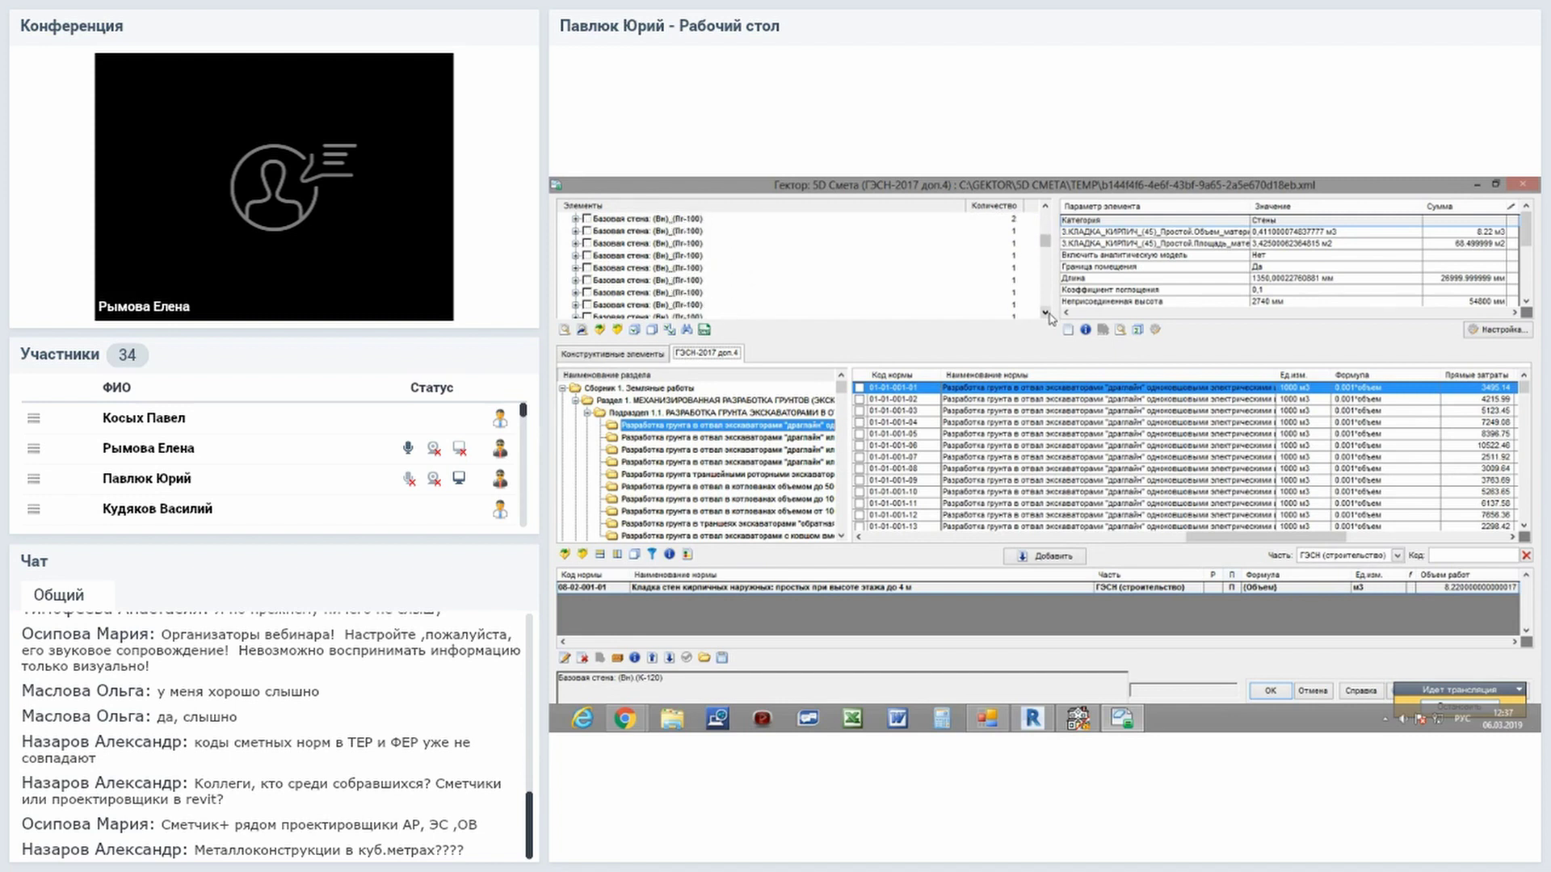
click(1046, 314)
click(1046, 313)
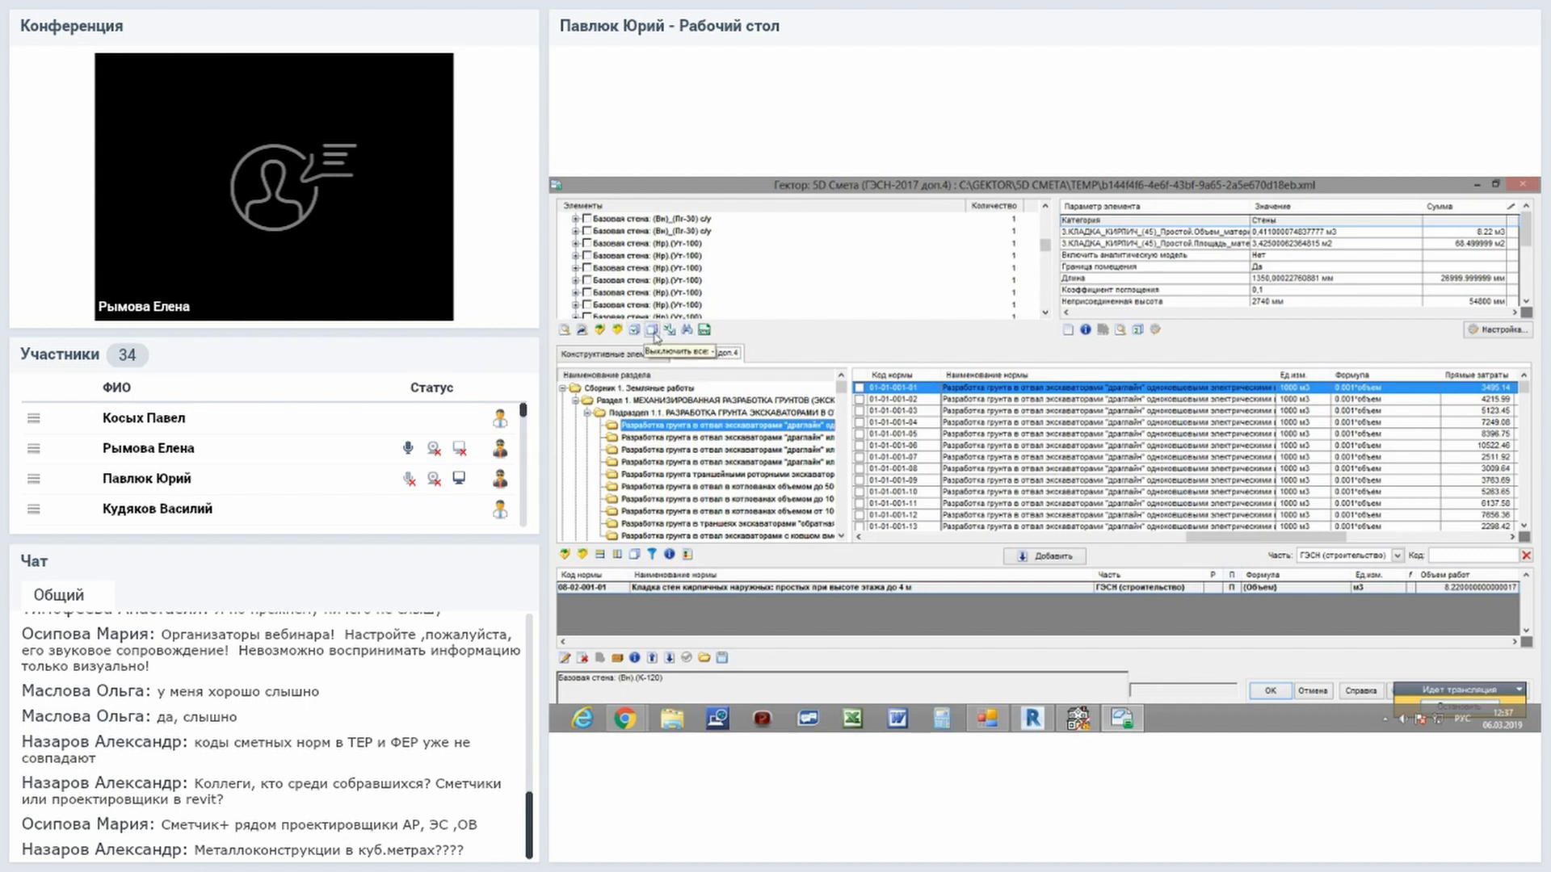
click(652, 331)
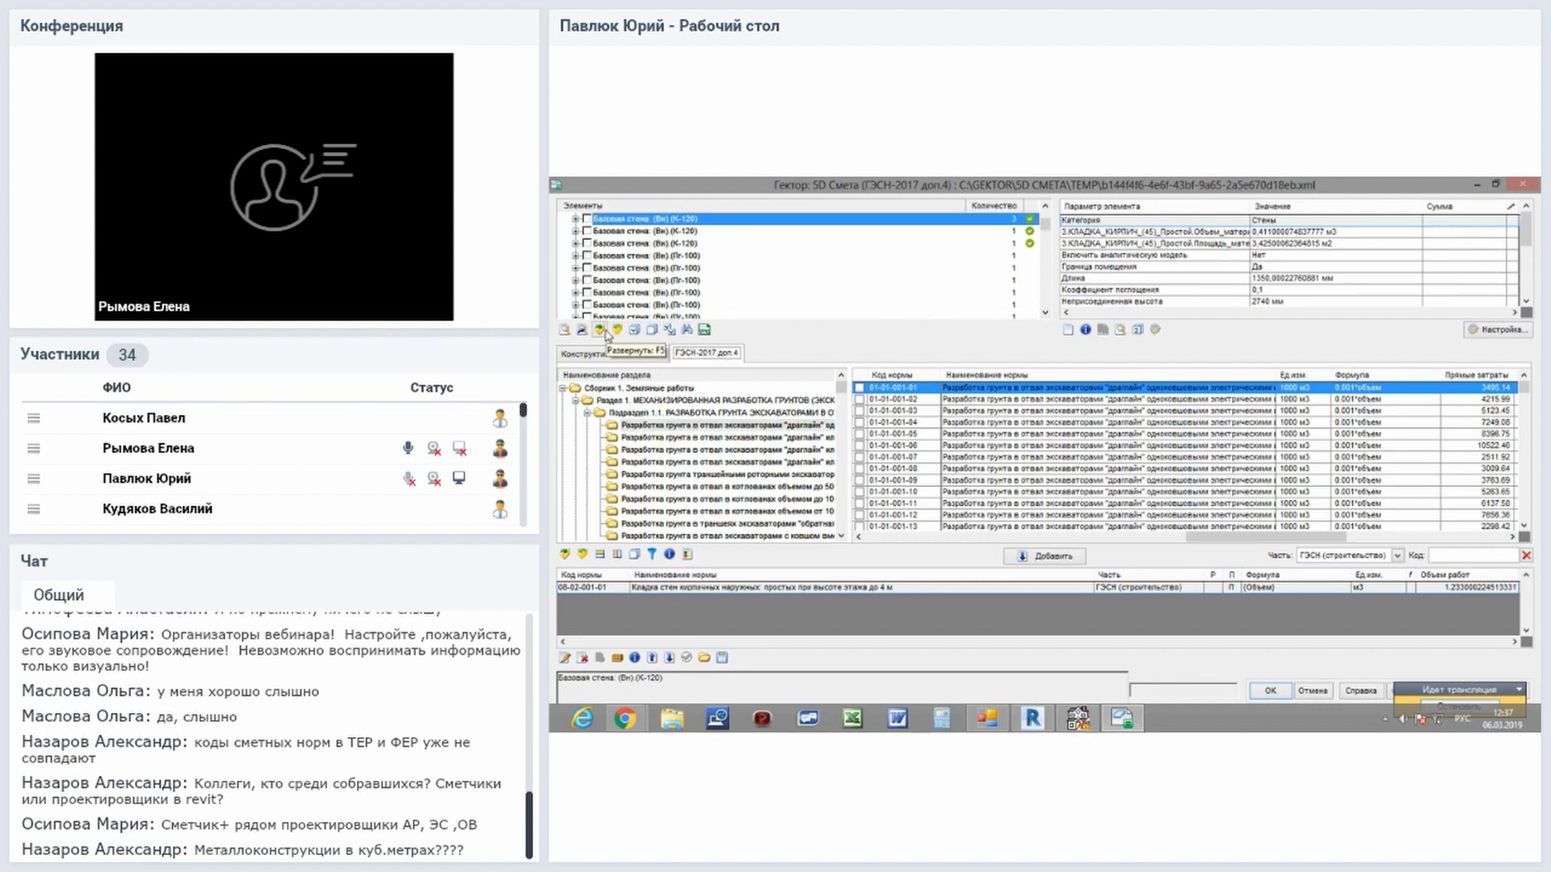
Collapse the element tree to categories and select the 25-element Перекрытия group.
click(617, 331)
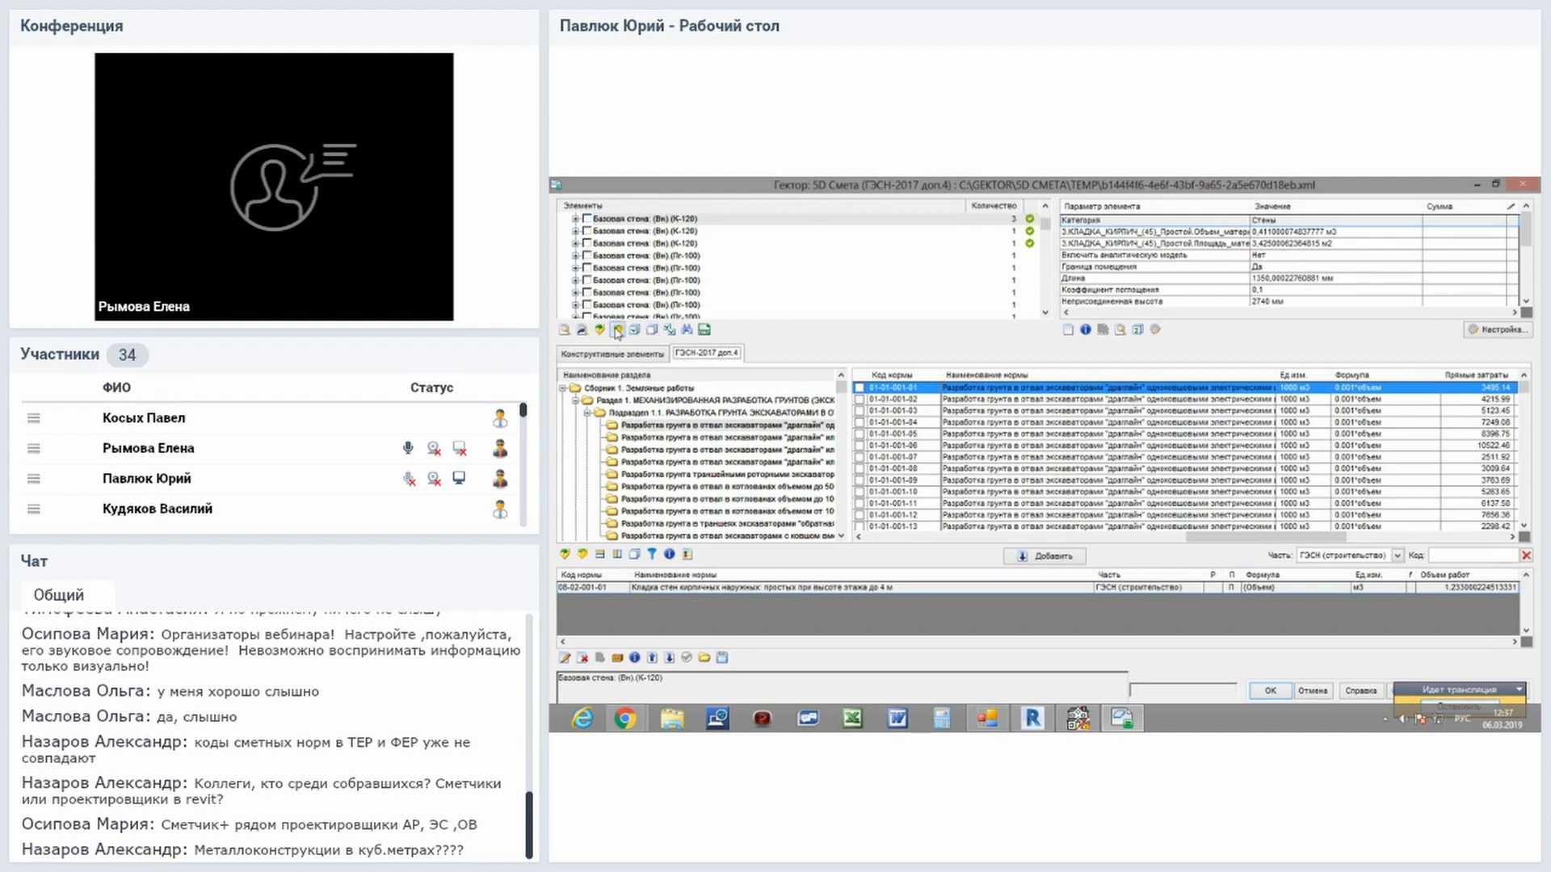
click(638, 282)
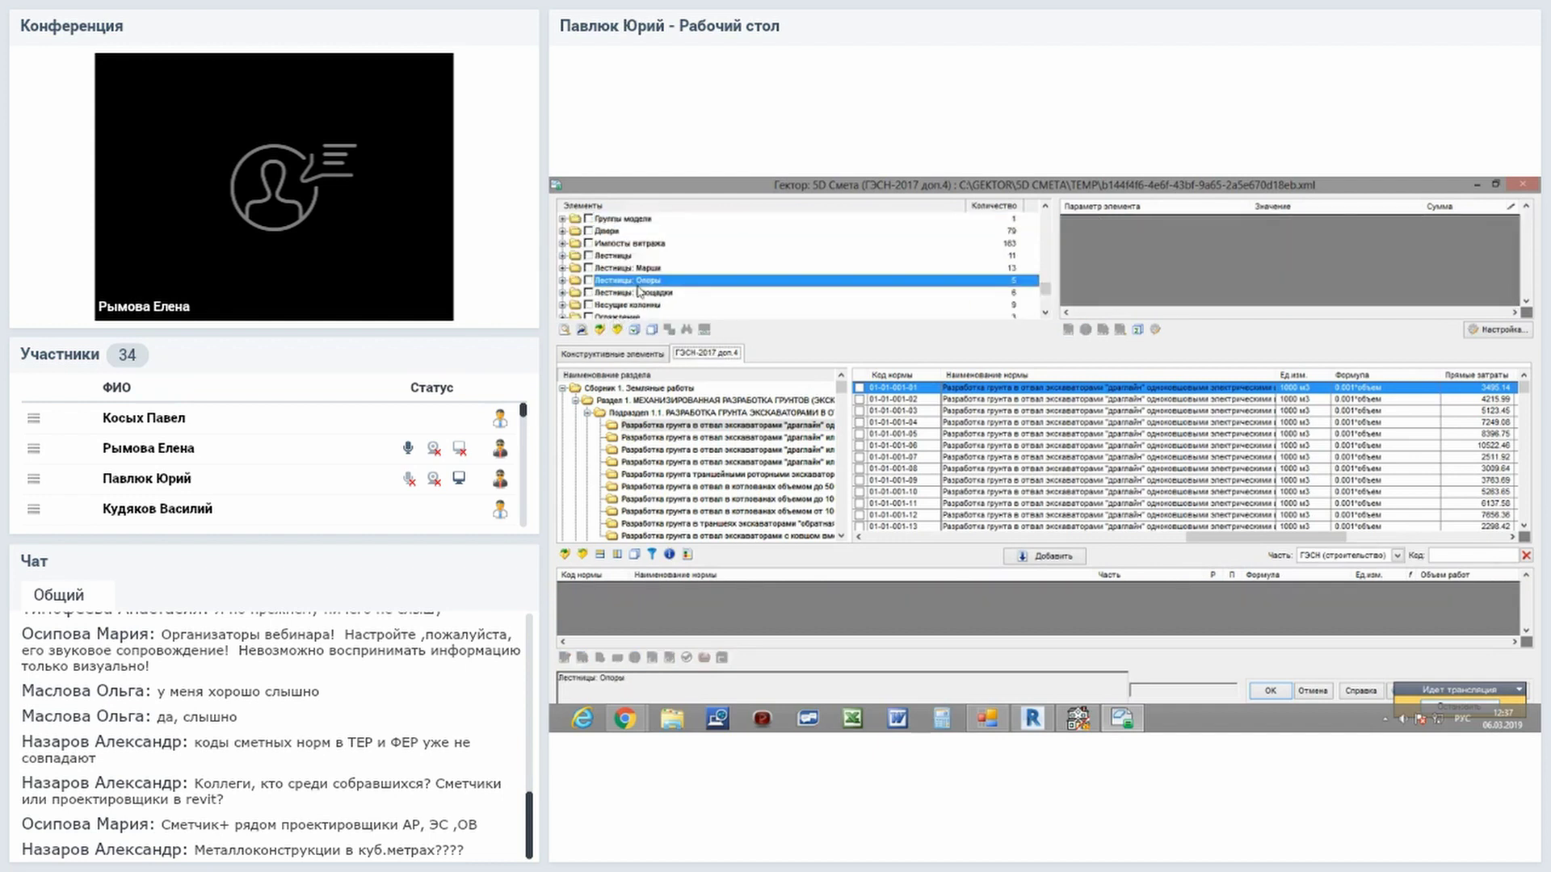
scroll(639, 290, down, 1)
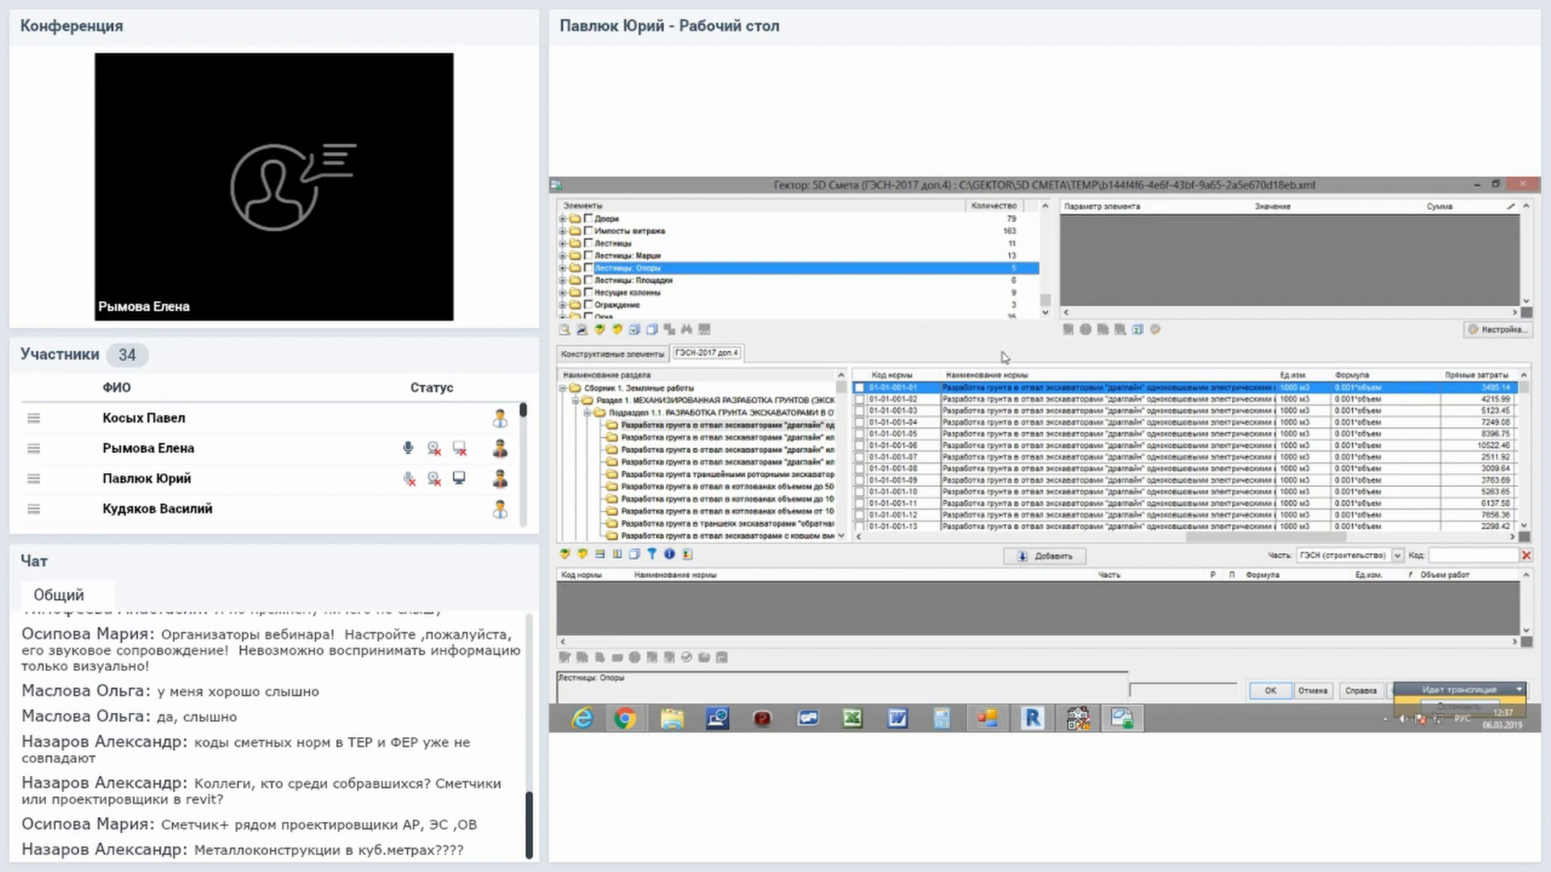
click(635, 281)
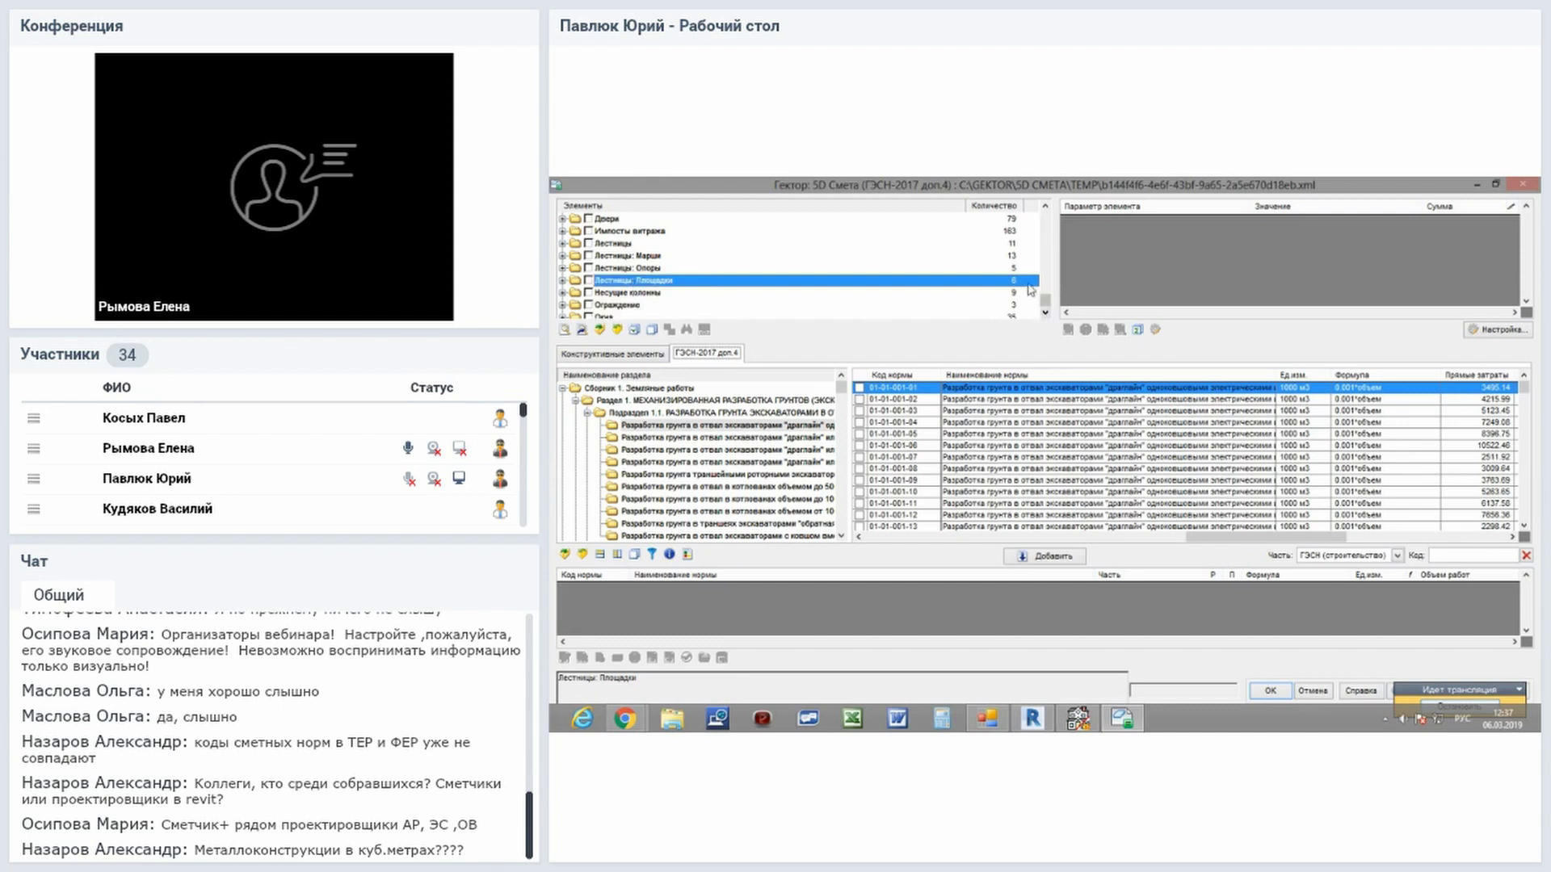
scroll(1044, 289, up, 1)
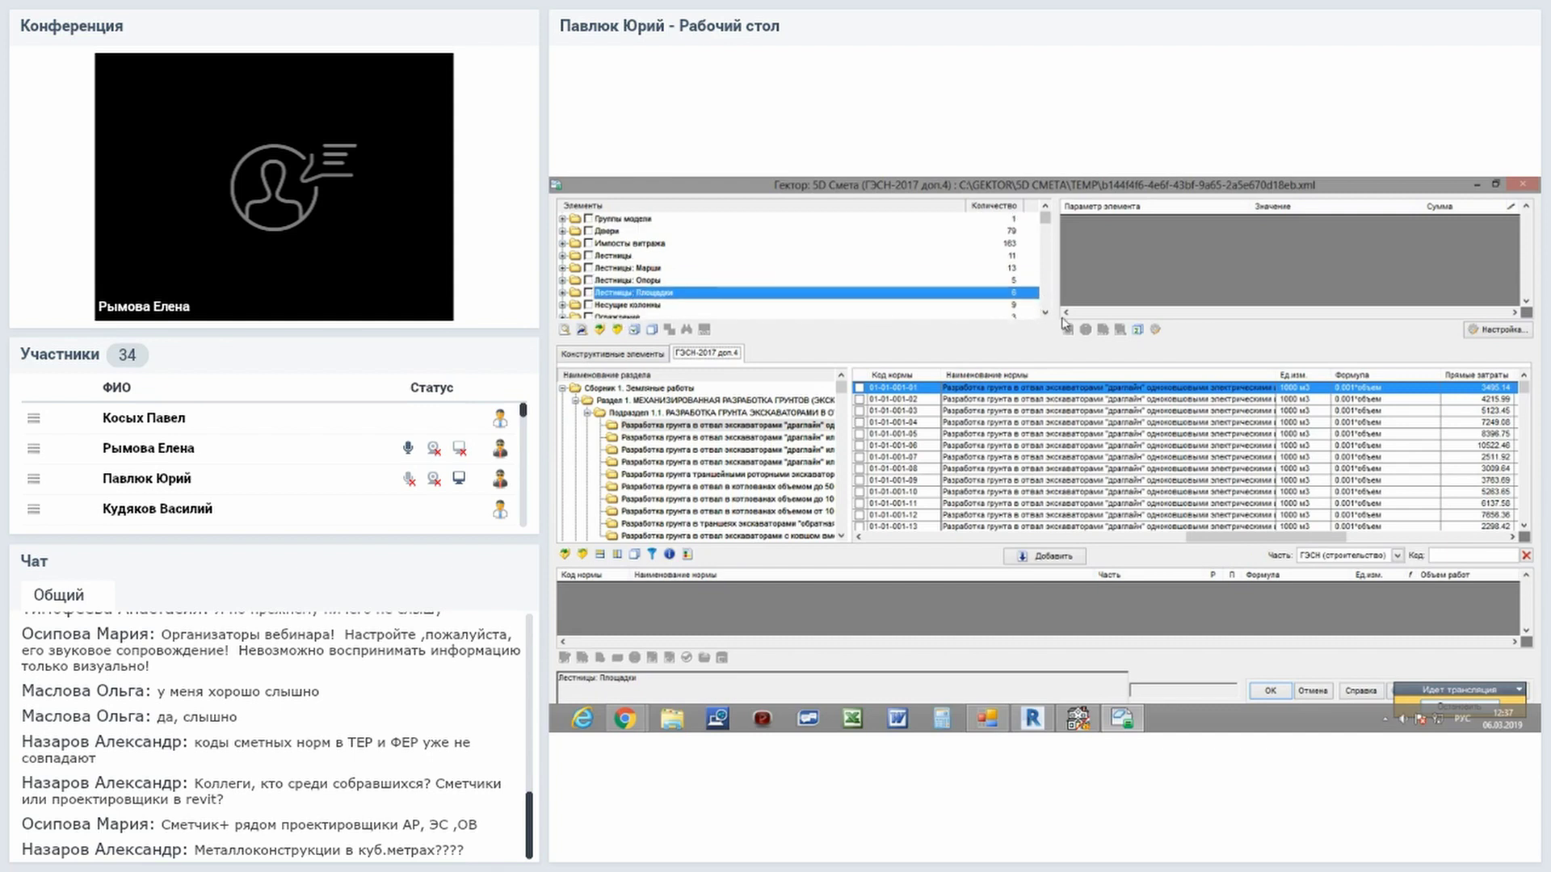
scroll(1044, 307, down, 2)
scroll(1043, 307, down, 2)
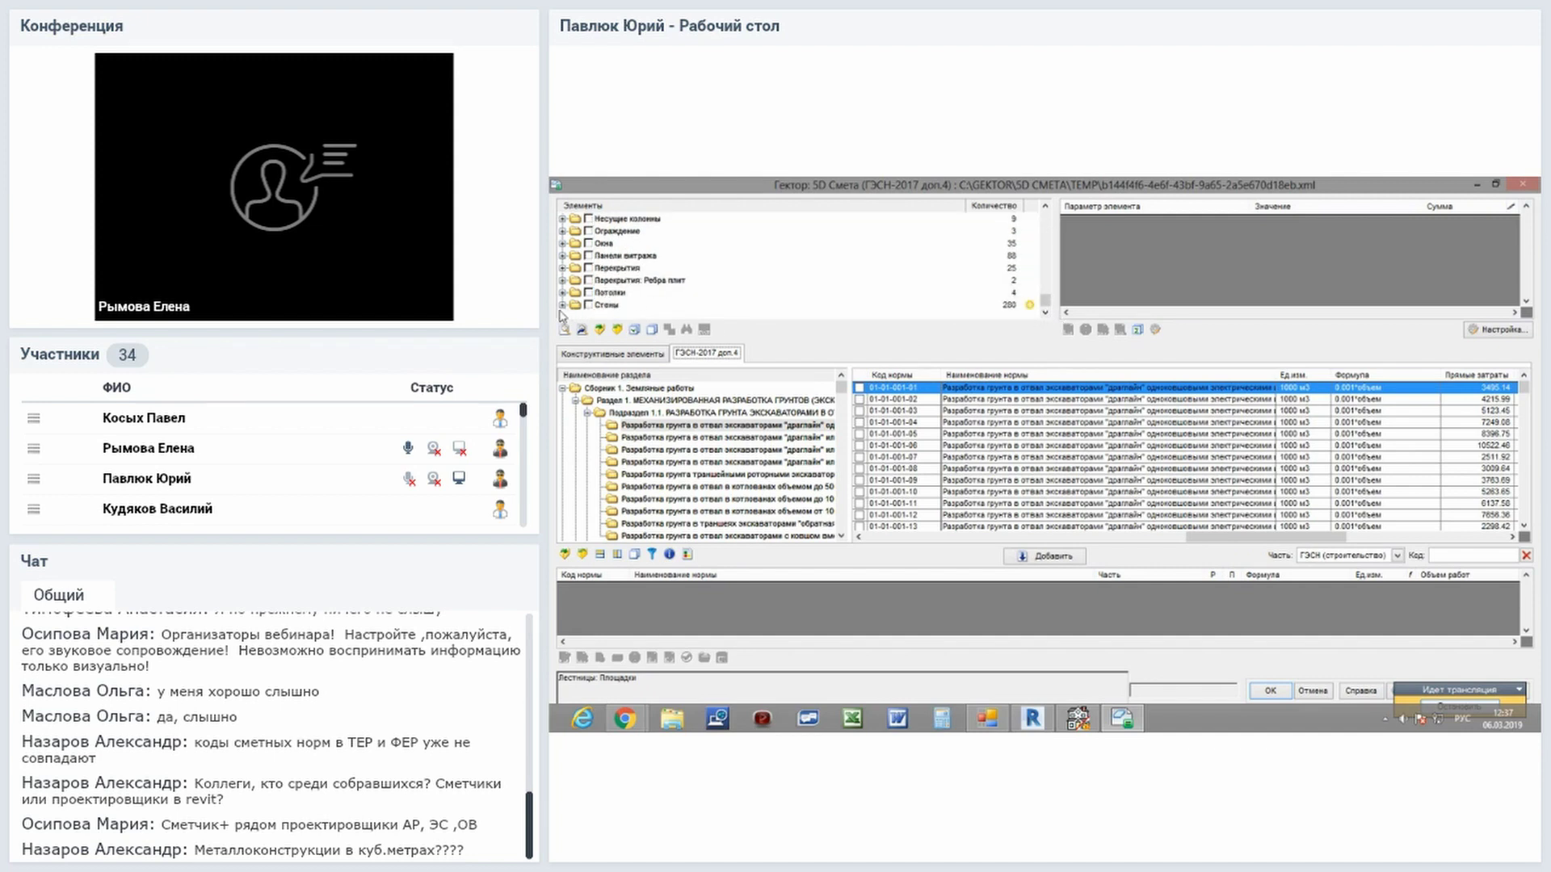
click(563, 267)
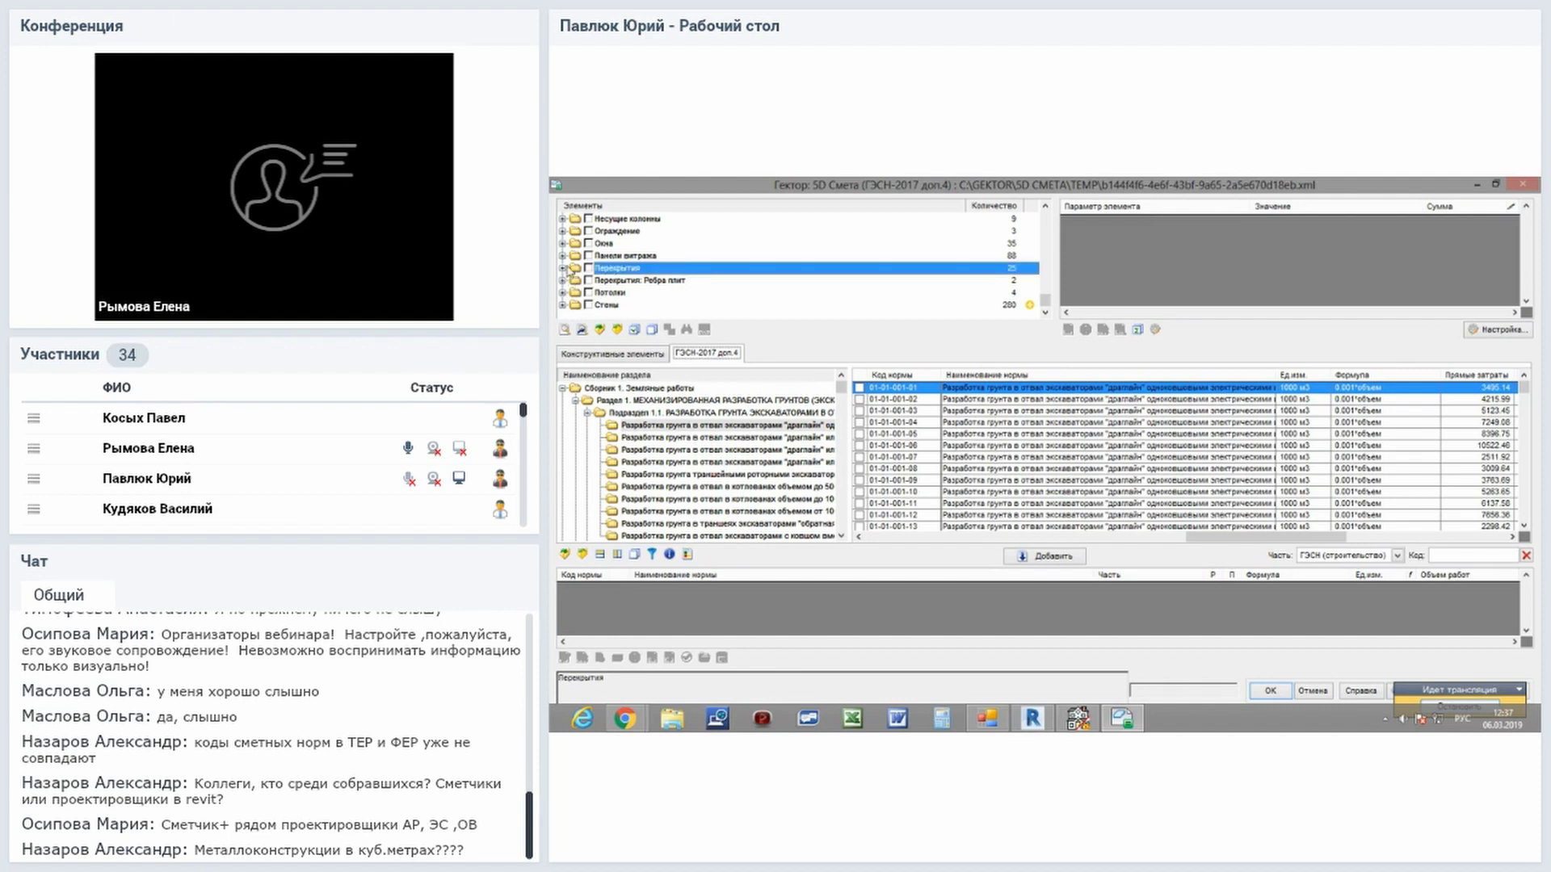
click(562, 267)
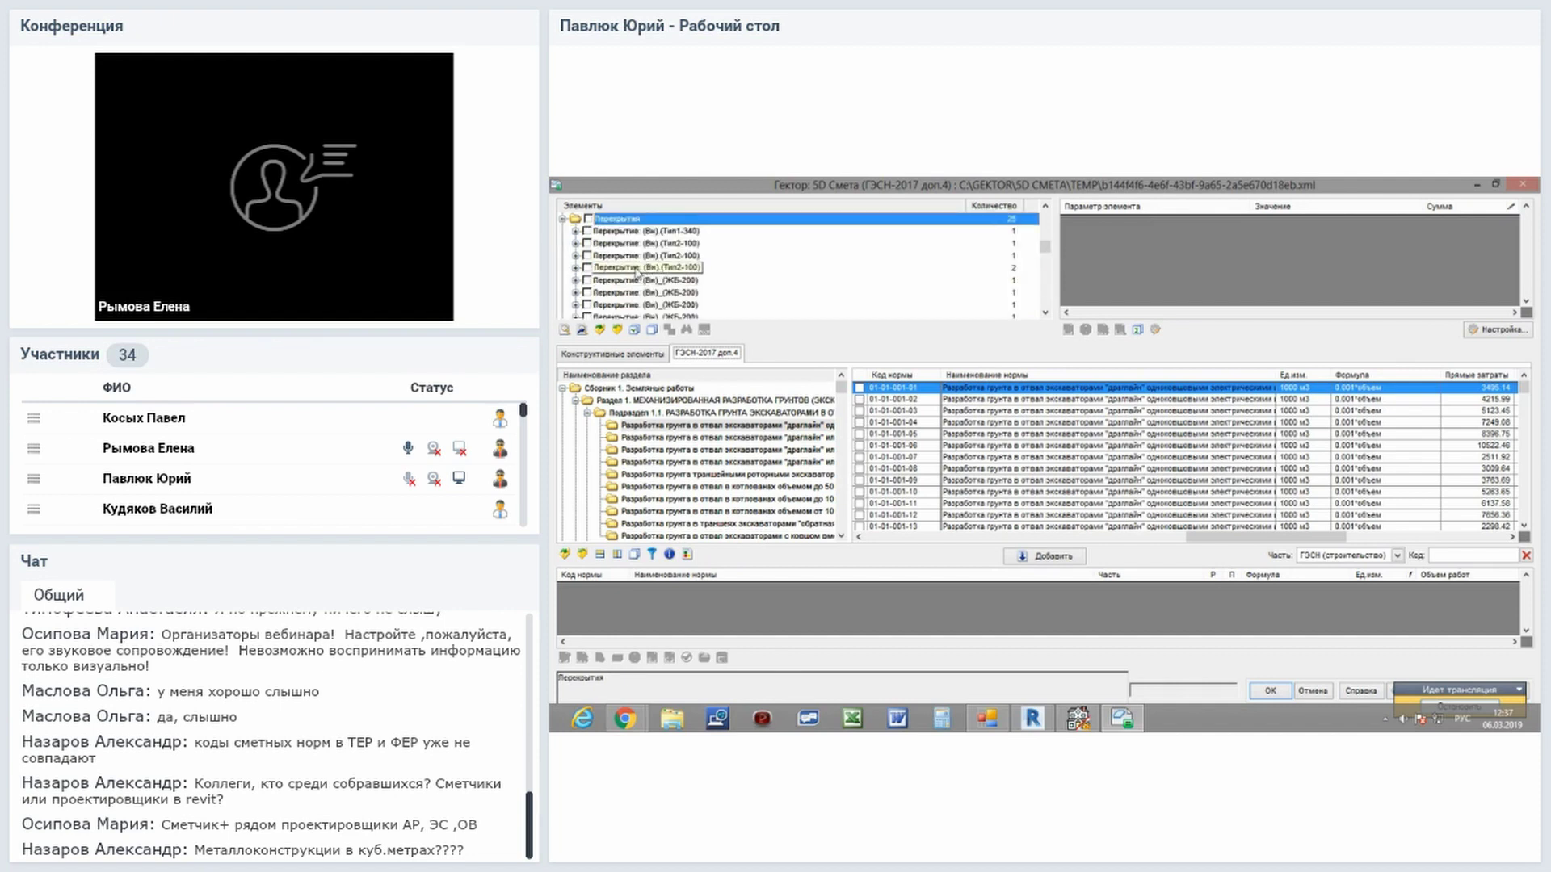
click(649, 269)
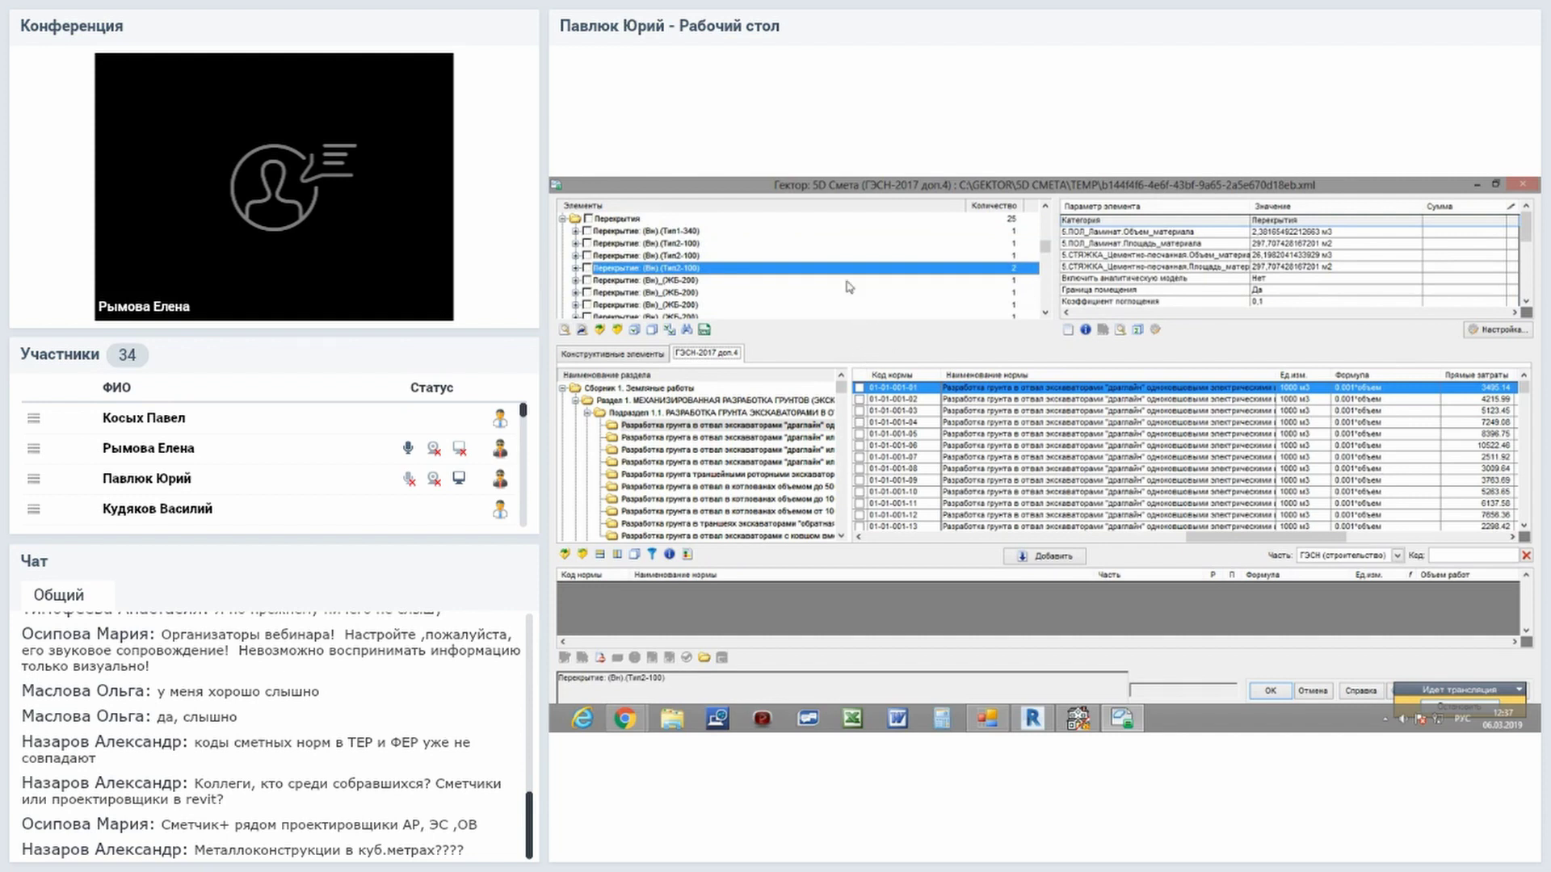
click(628, 244)
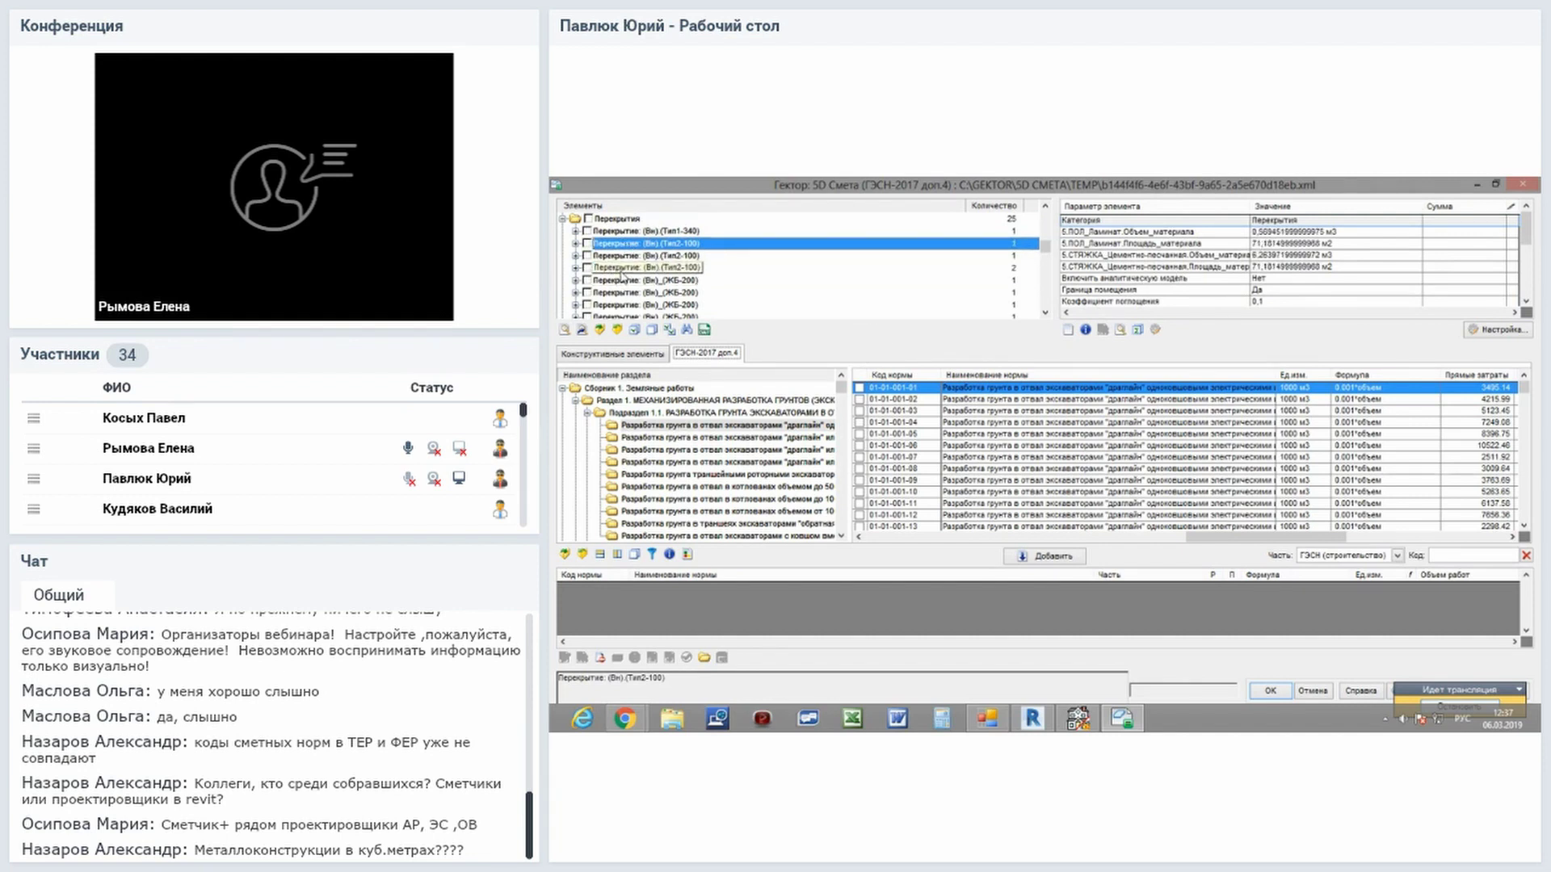
scroll(619, 276, down, 2)
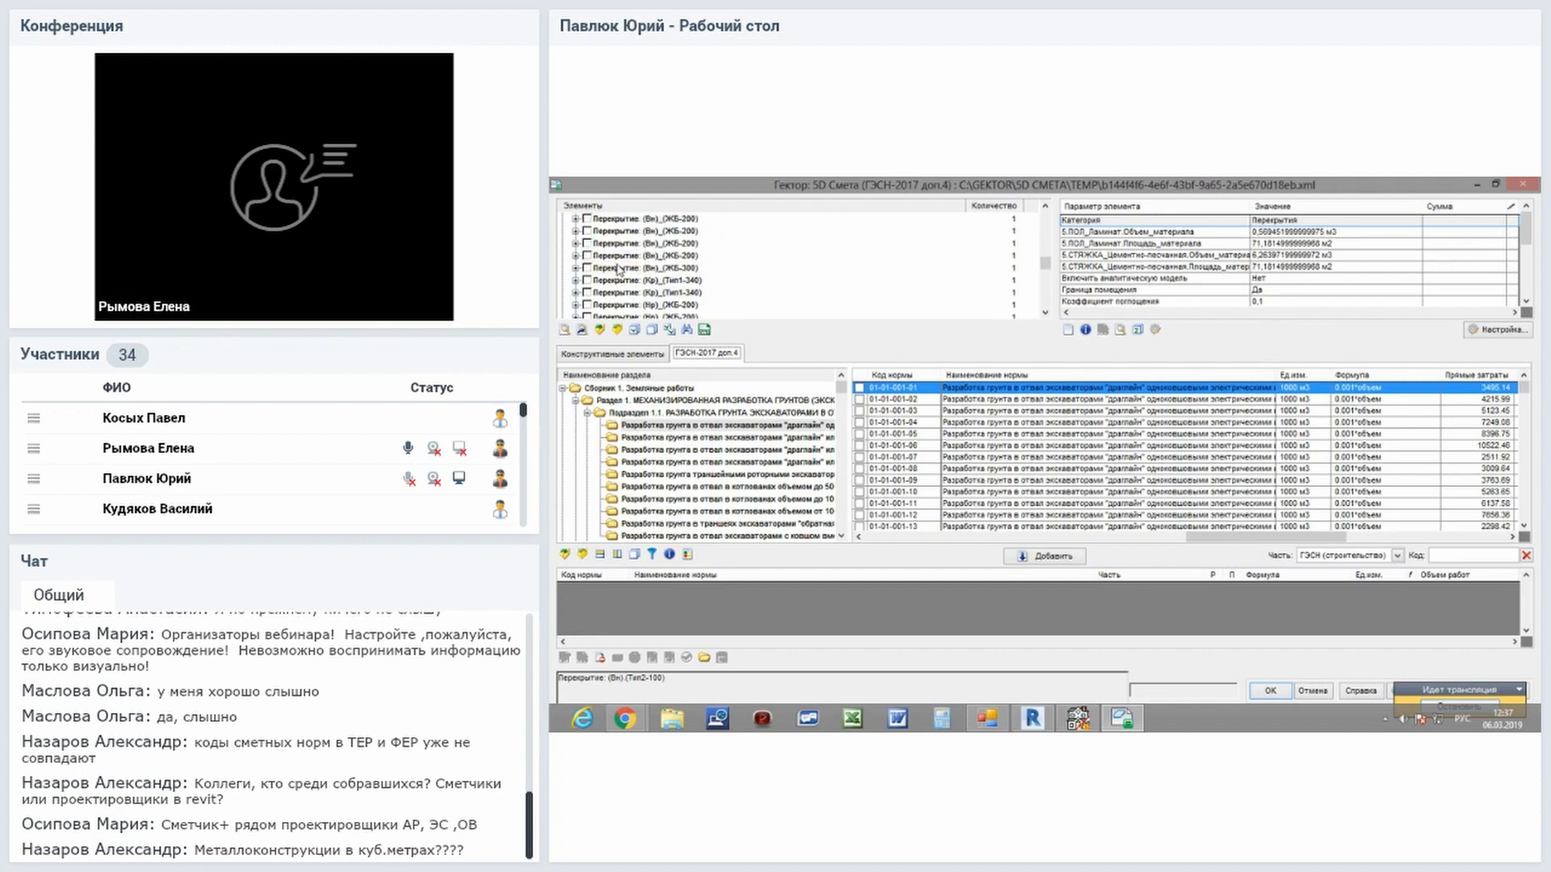
scroll(617, 274, down, 2)
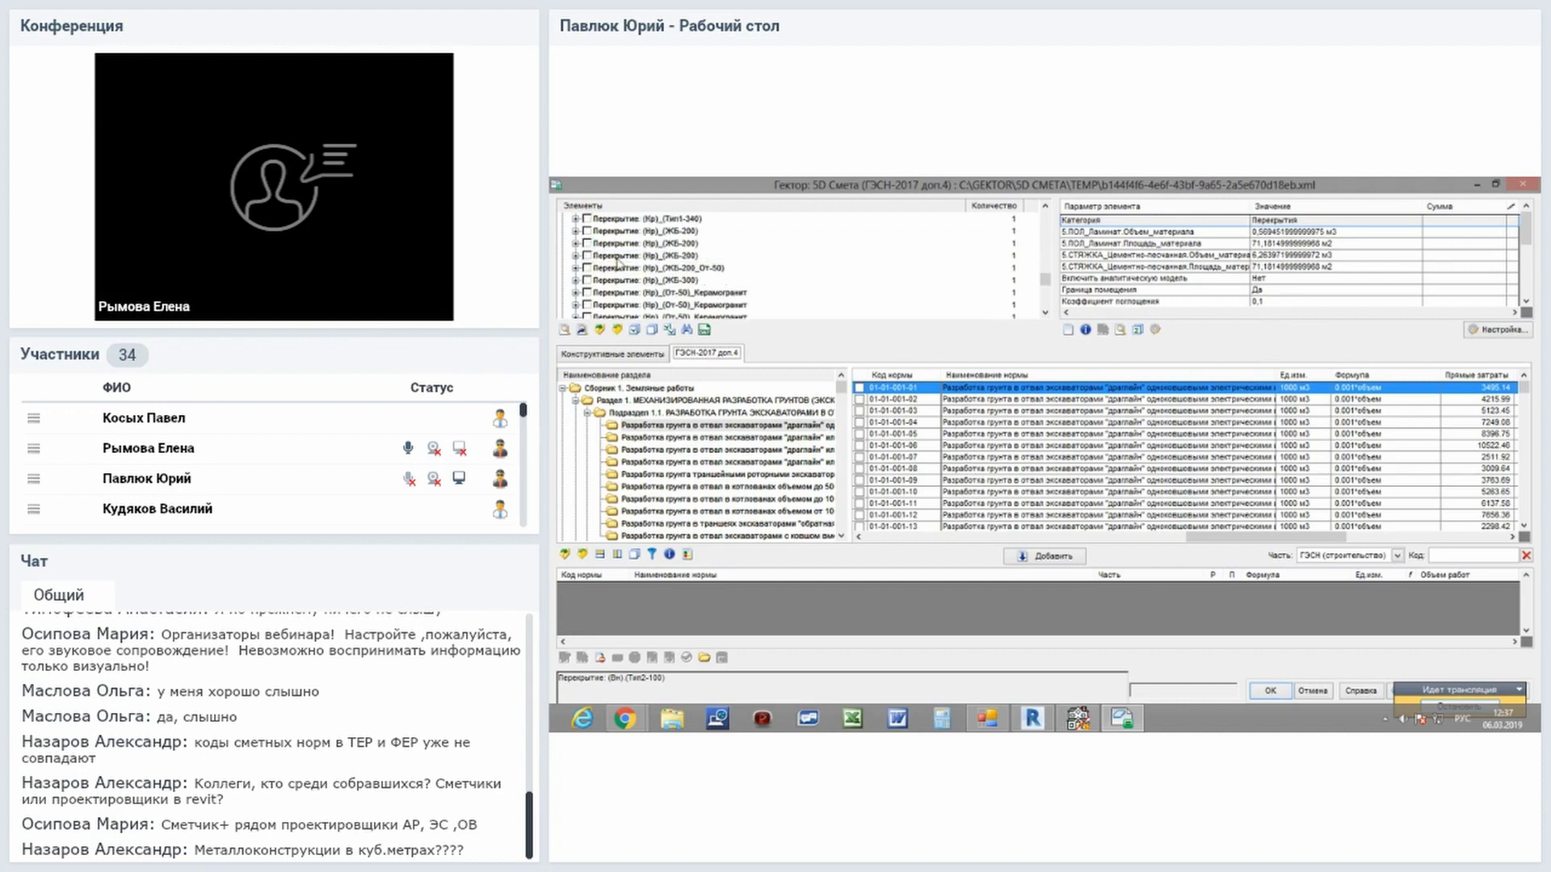
scroll(616, 272, up, 2)
click(628, 222)
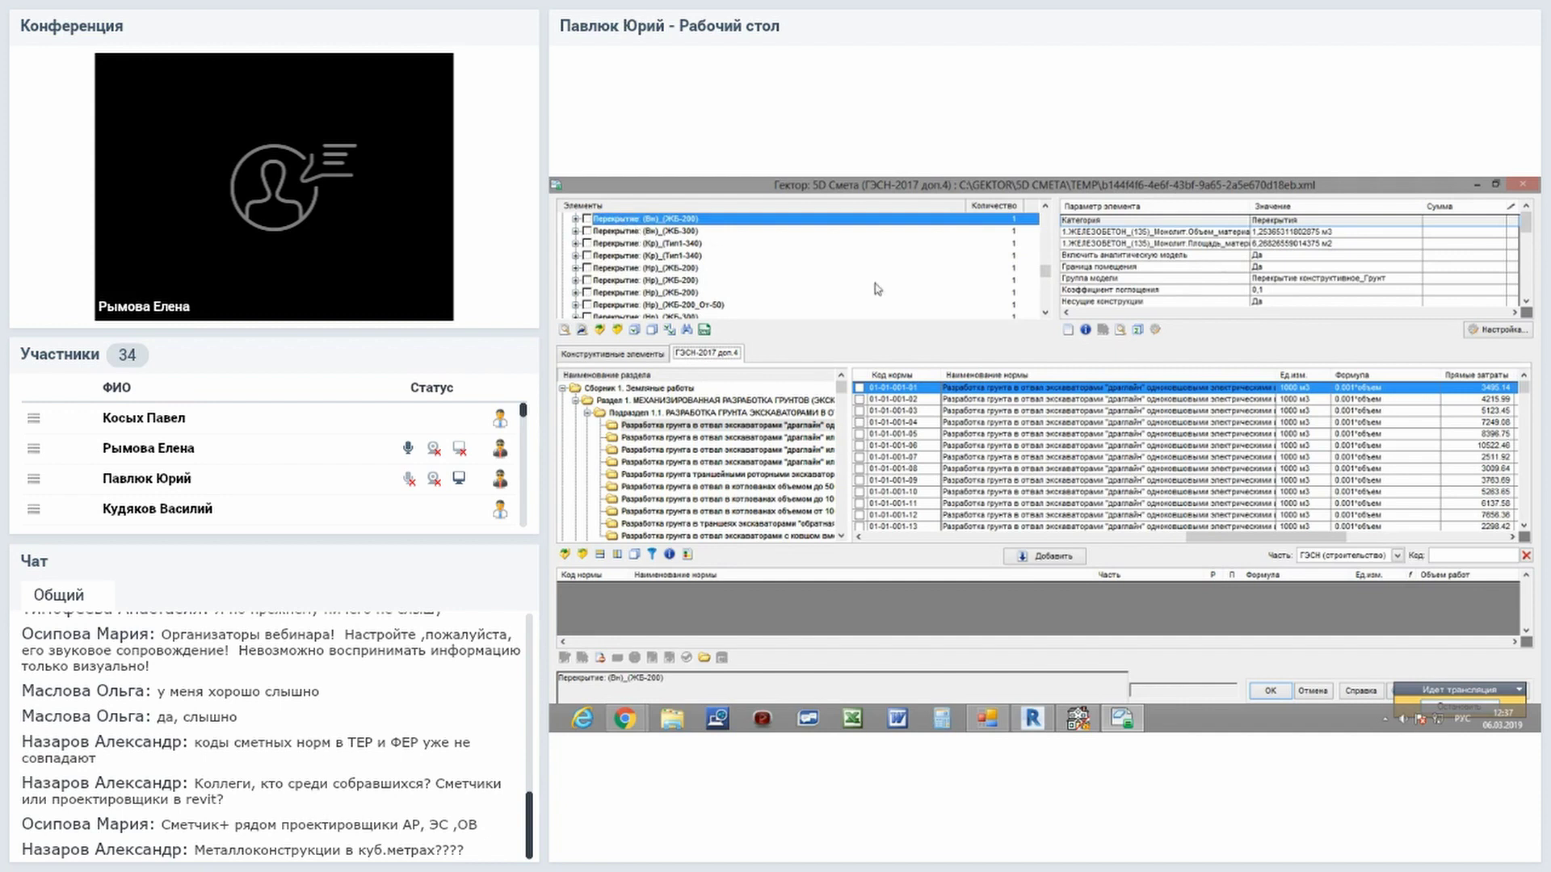
scroll(970, 265, up, 1)
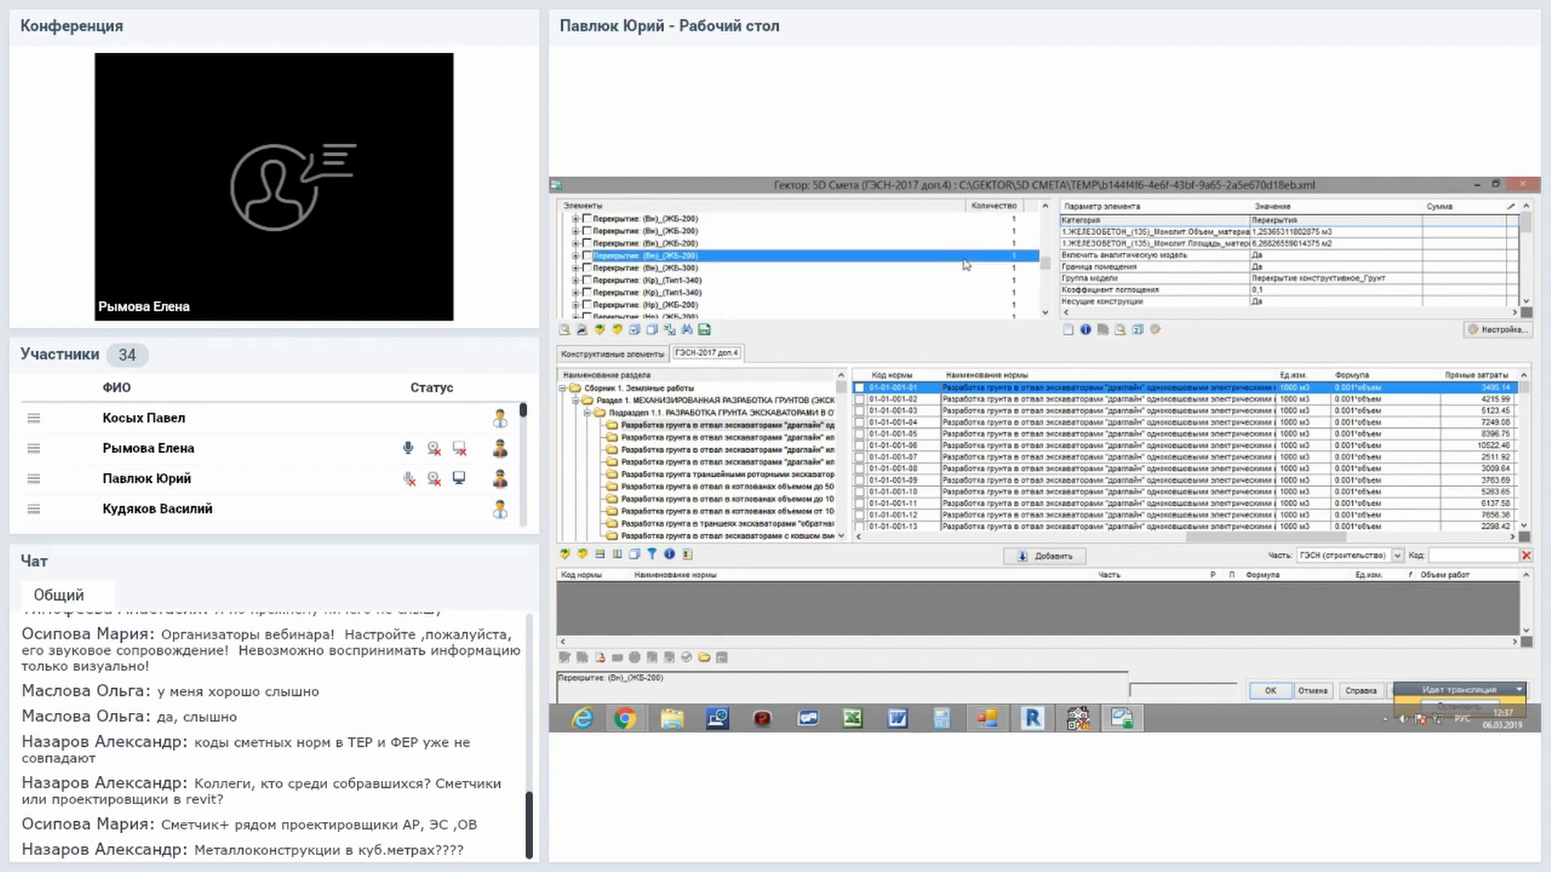
scroll(966, 263, up, 1)
scroll(953, 257, down, 1)
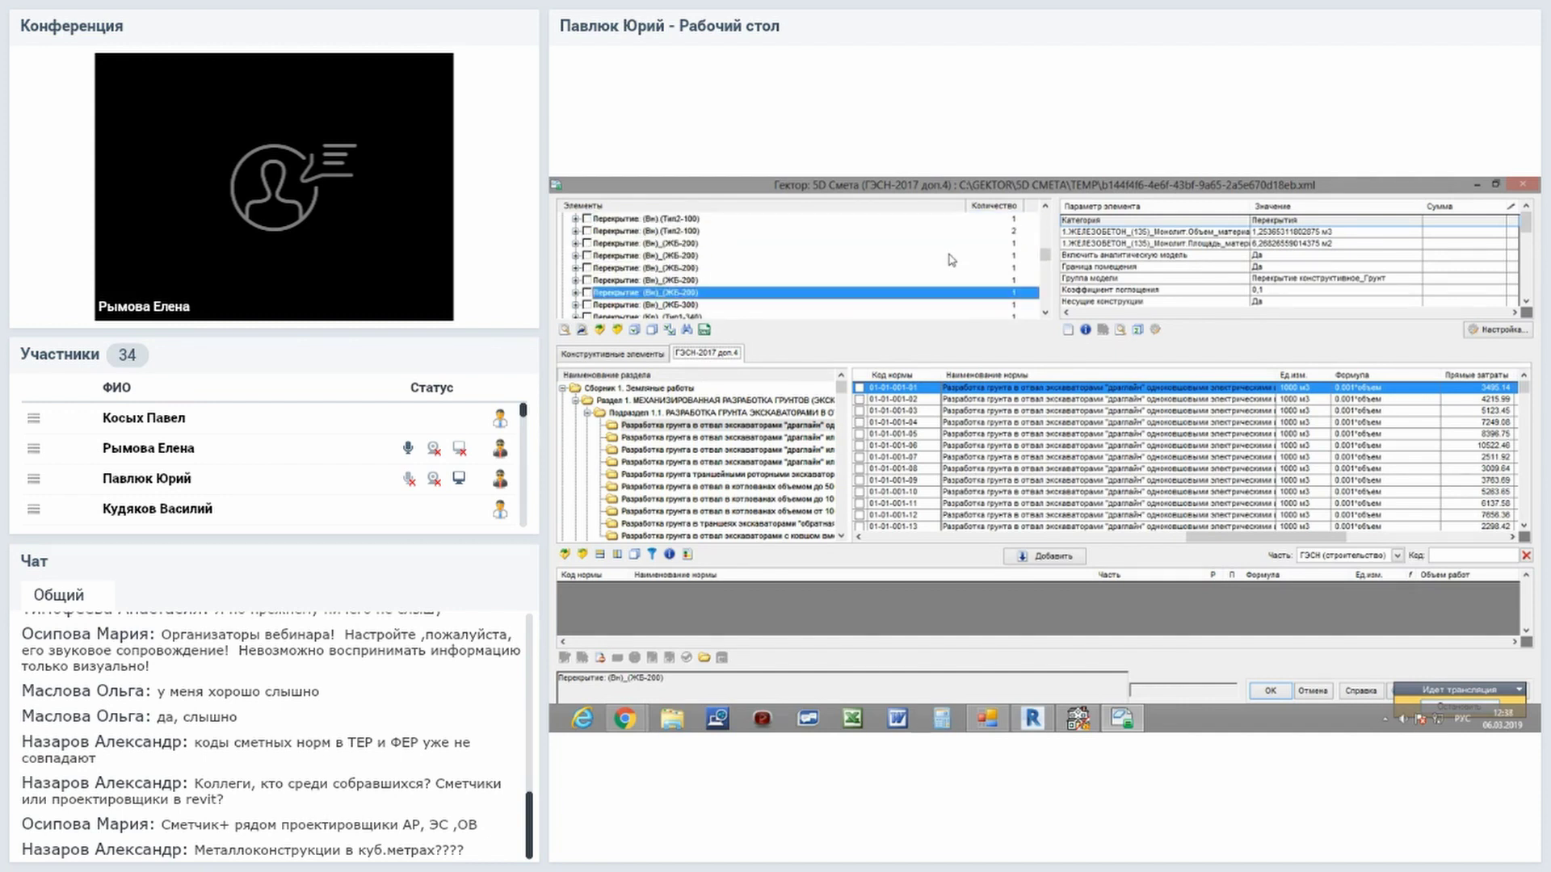
click(1232, 236)
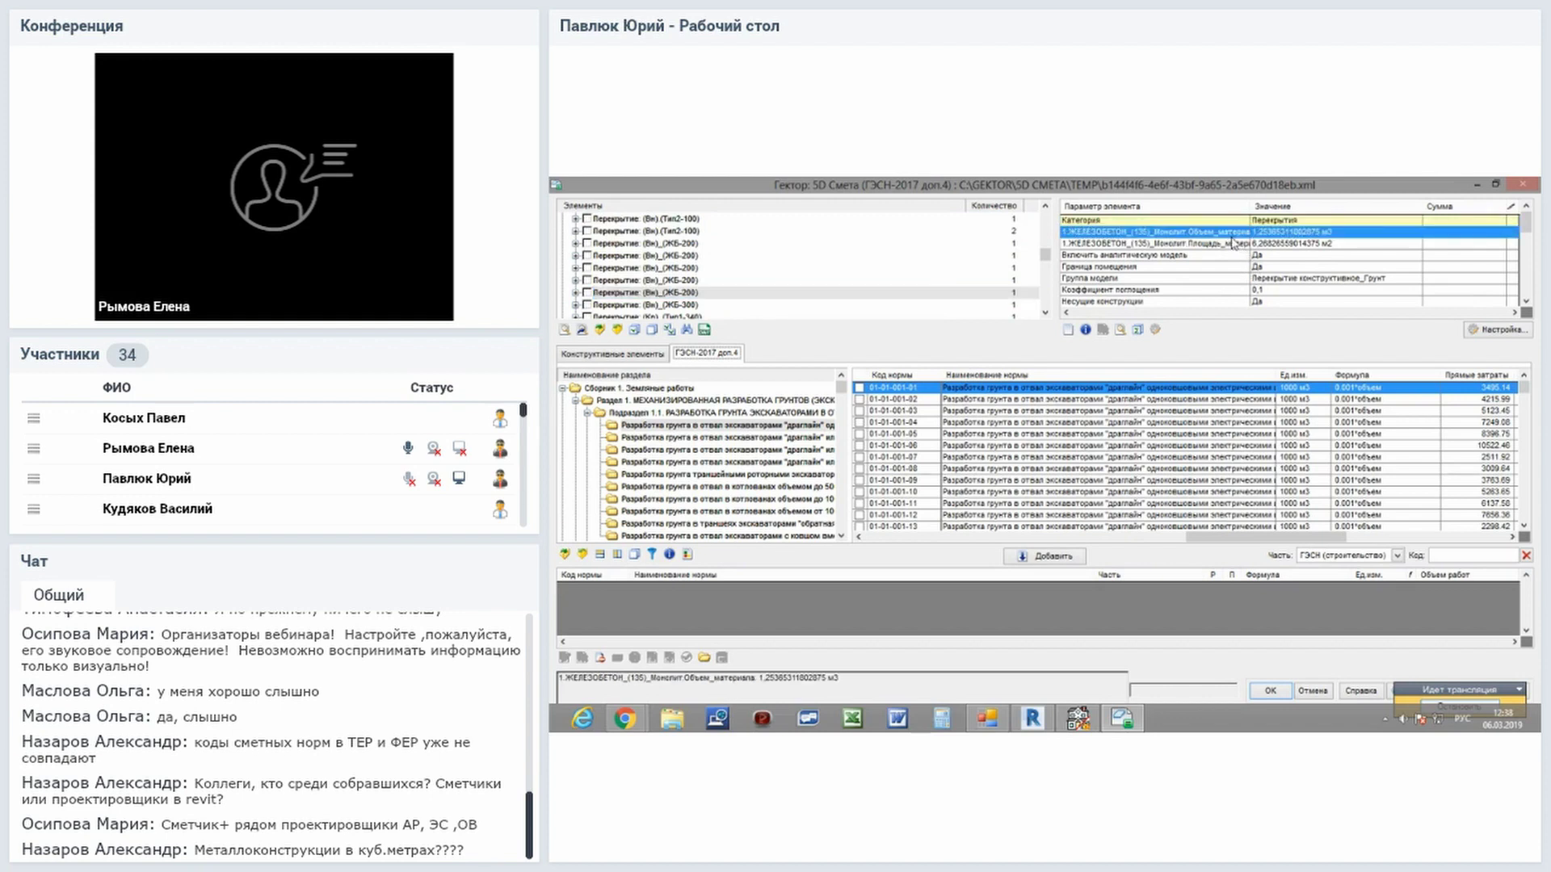
scroll(1220, 267, down, 2)
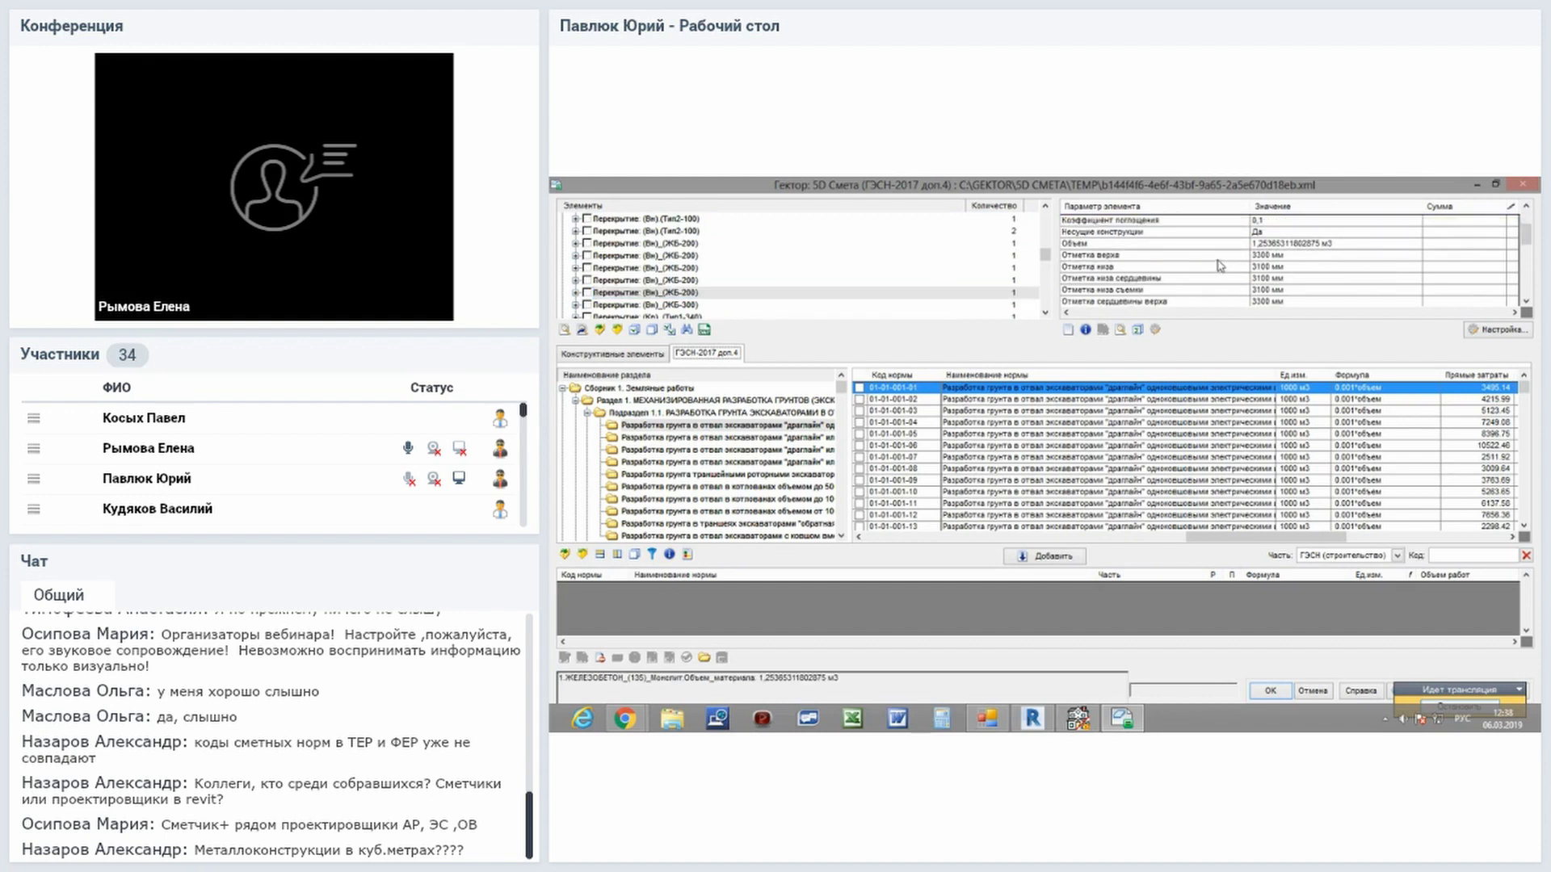
click(1214, 257)
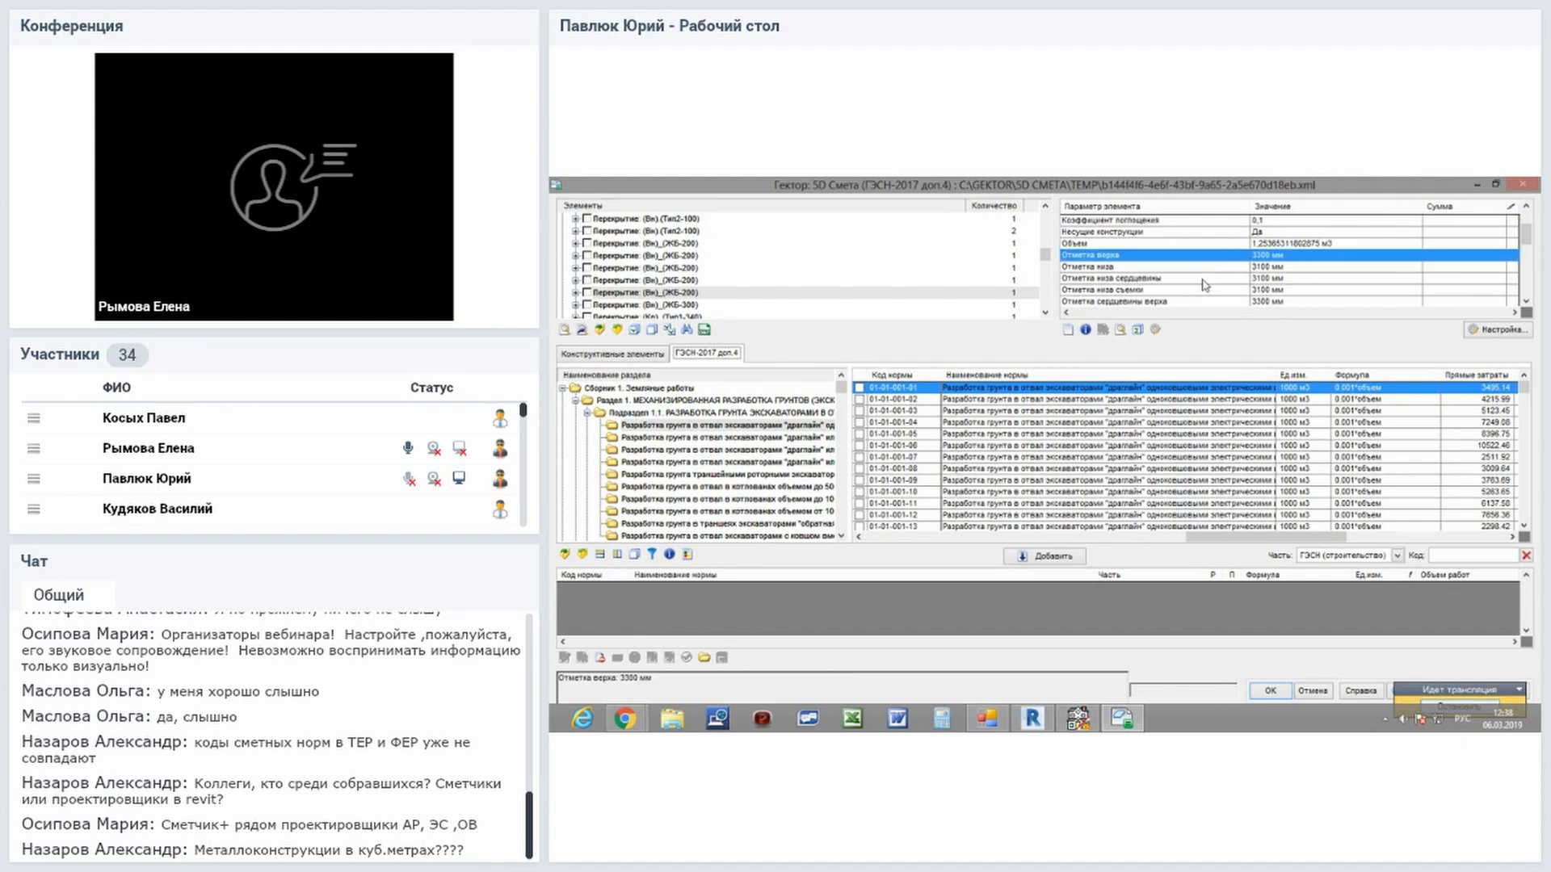
scroll(1204, 285, down, 1)
scroll(1204, 285, down, 1)
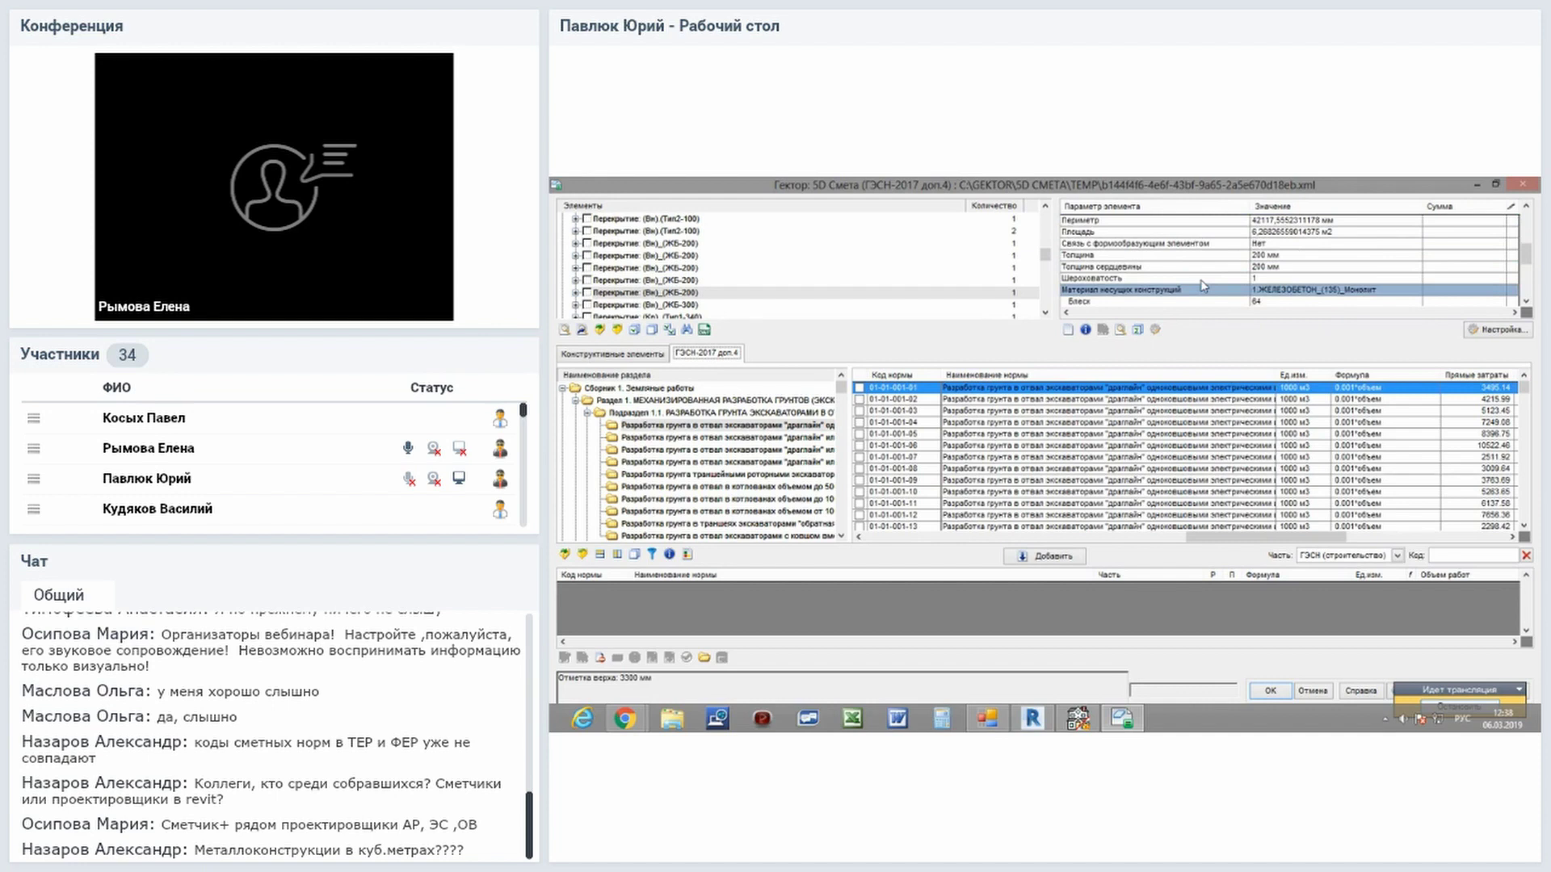
scroll(1204, 285, up, 1)
scroll(1203, 285, up, 1)
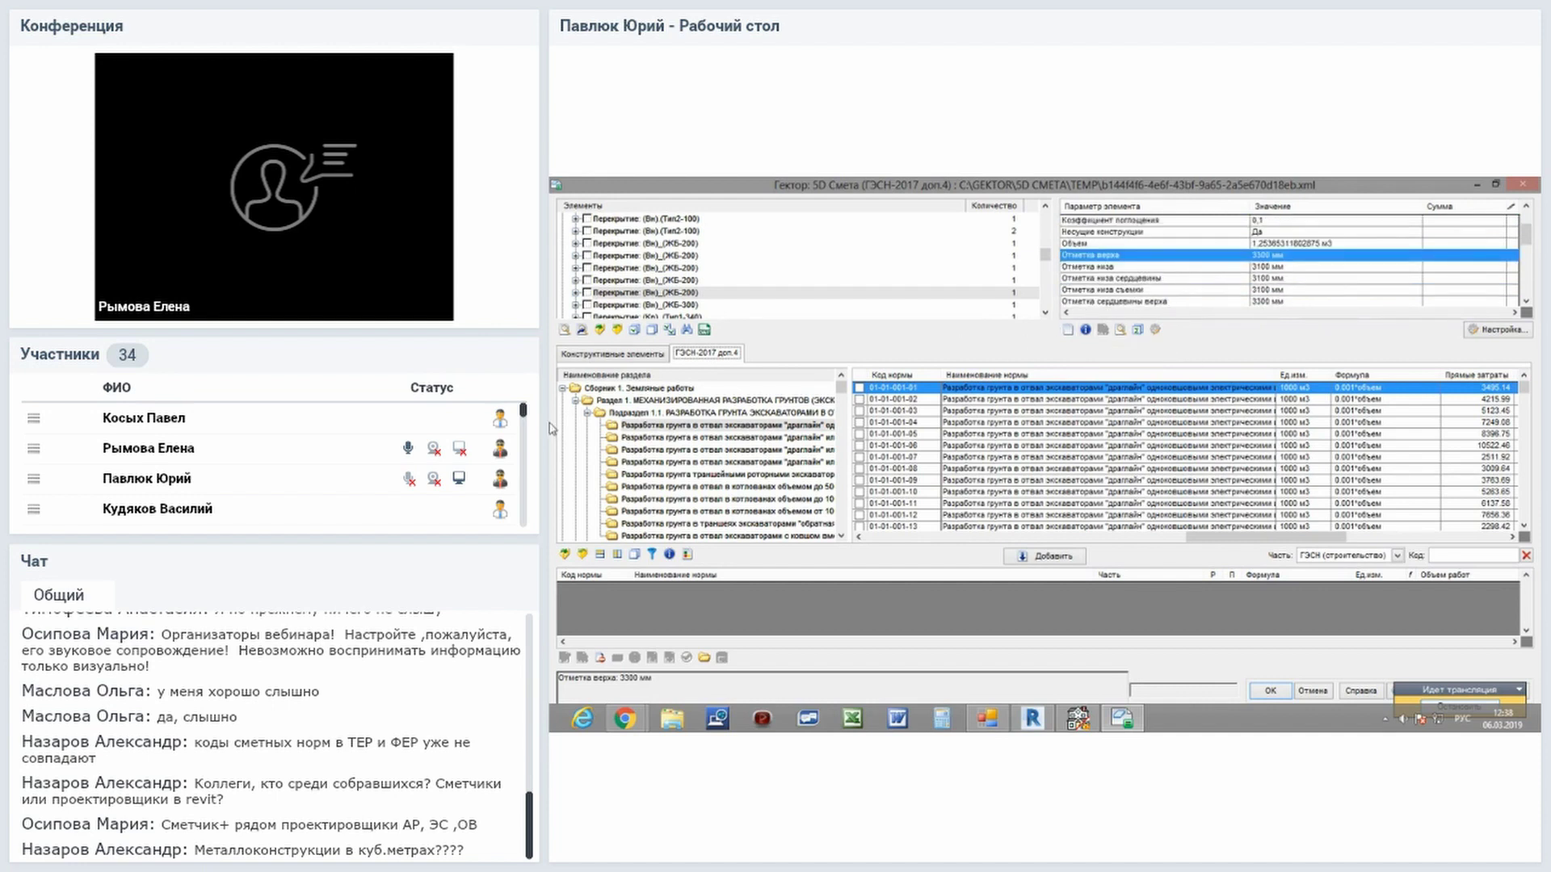
Filter the ГЭСН catalogue by the keywords 'ПЕРЕКР БЕТОН'.
click(651, 555)
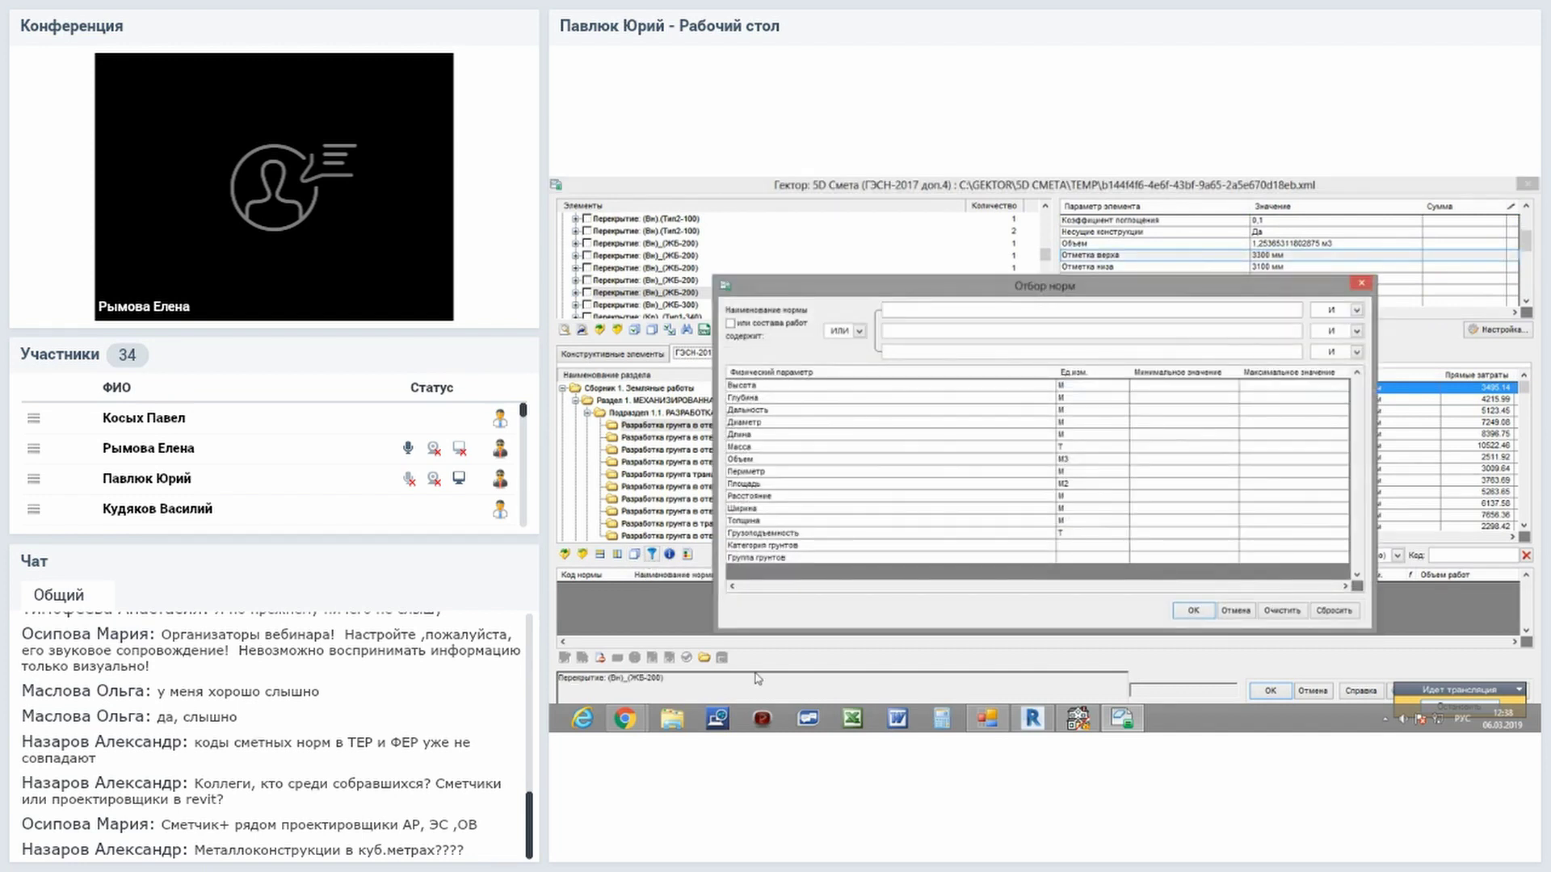
text(ПЕРЕ)
text(КР)
text( БЕТО)
text(Н)
click(1184, 608)
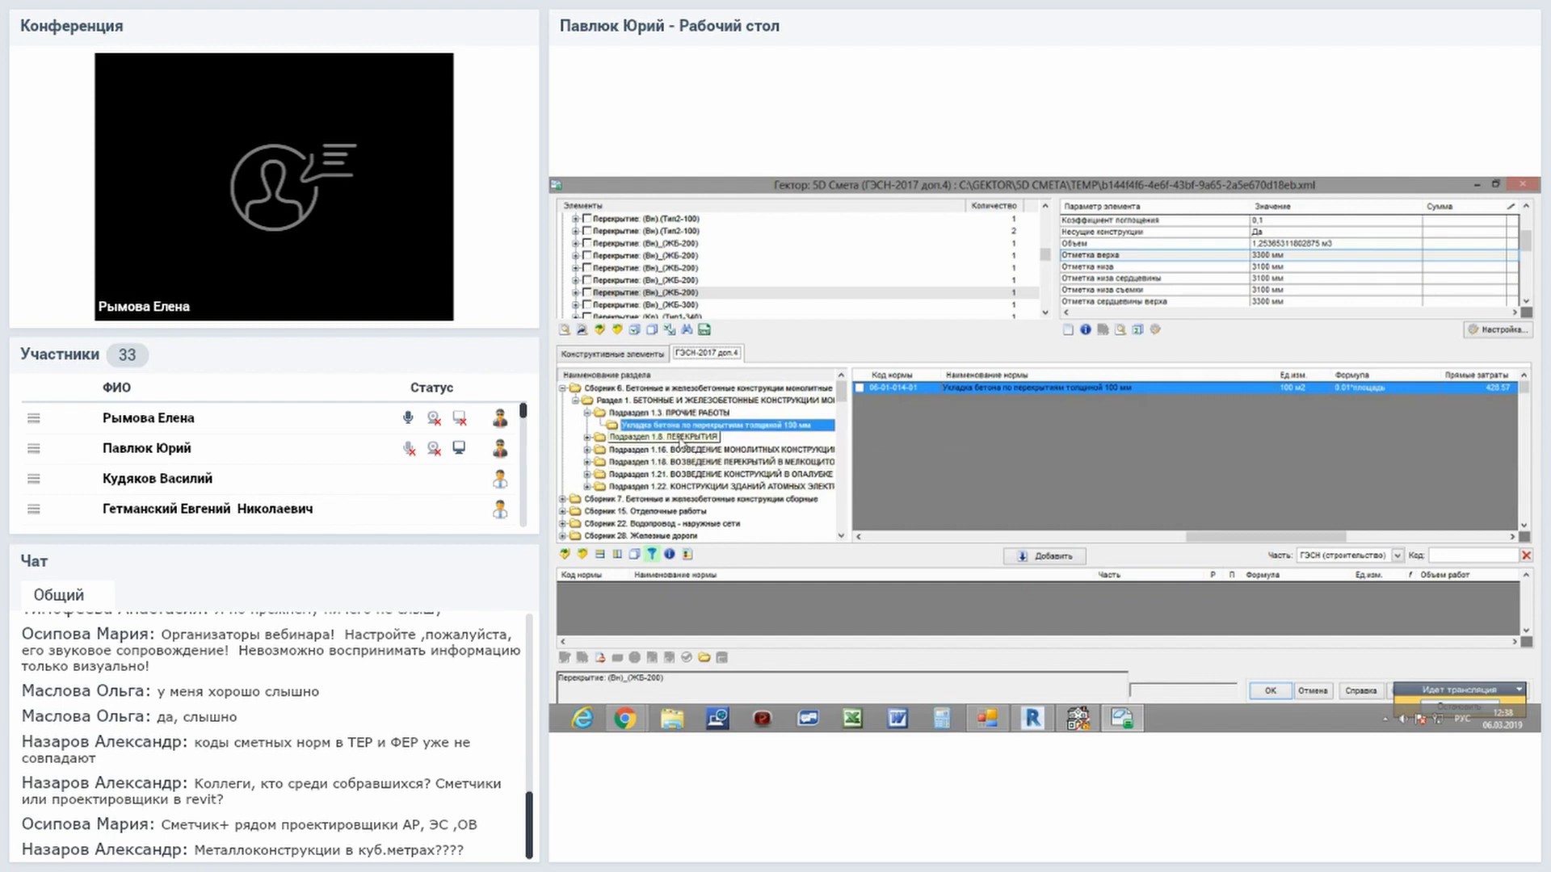
List the Устройство перекрытий norms under Подраздел 1.8 with full-height rows.
click(636, 440)
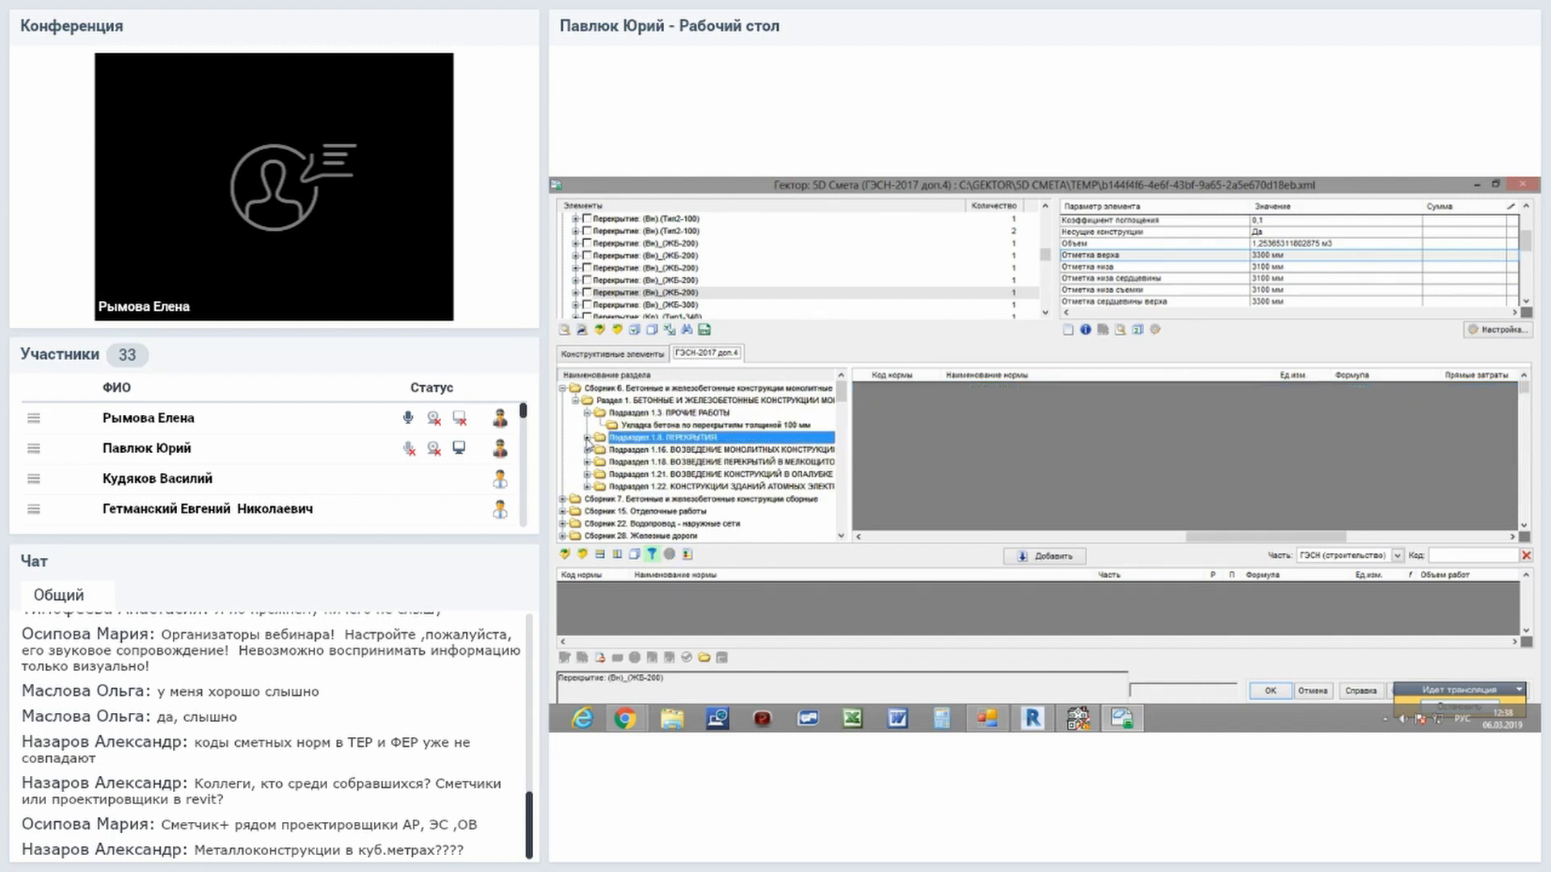
click(587, 437)
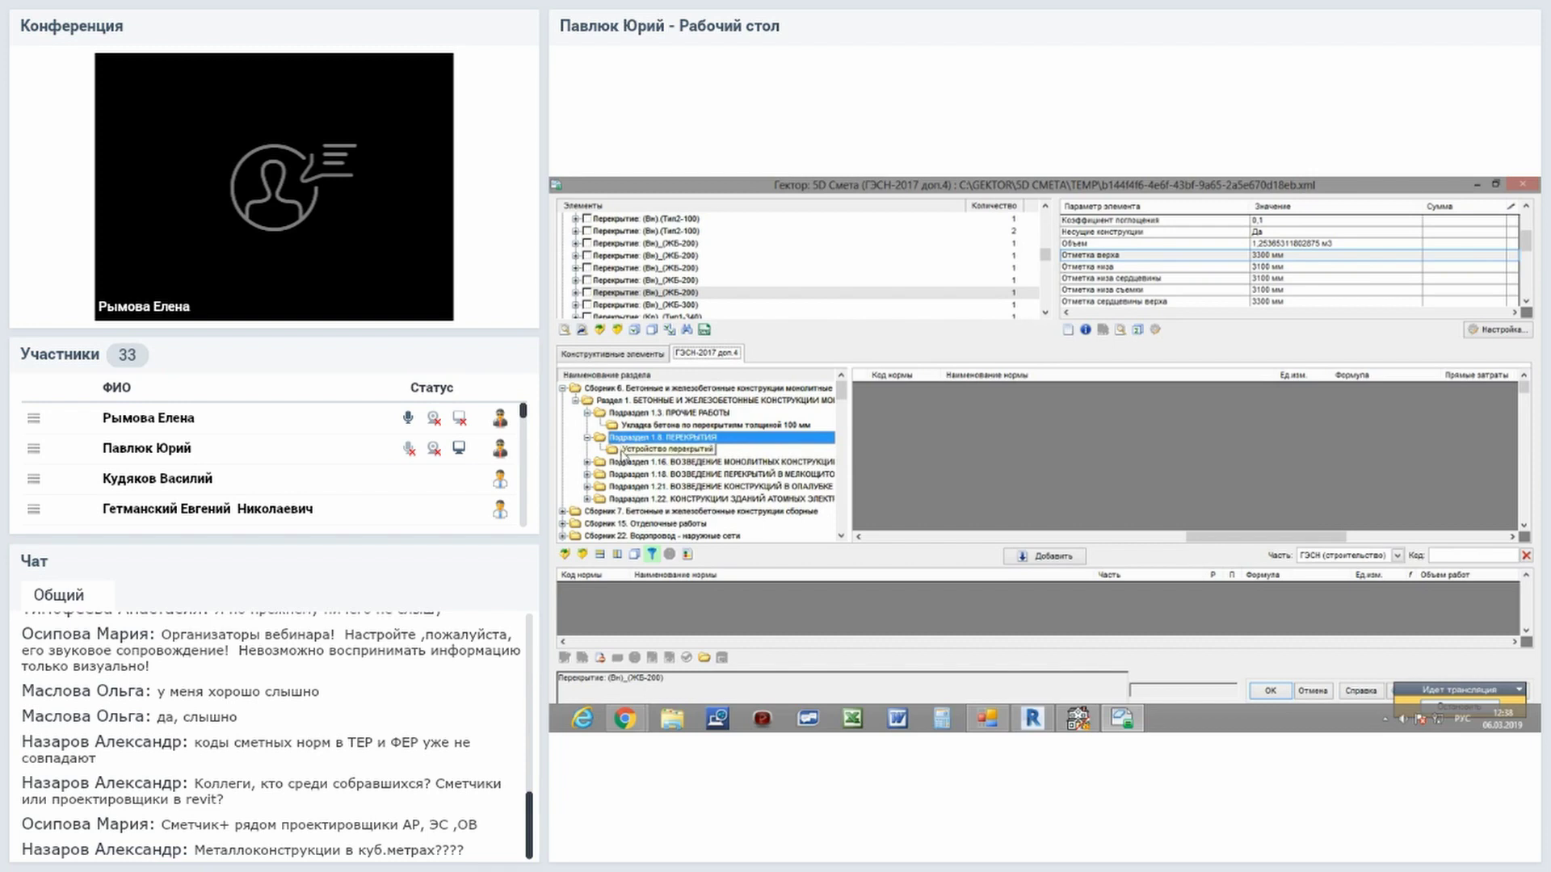
click(623, 452)
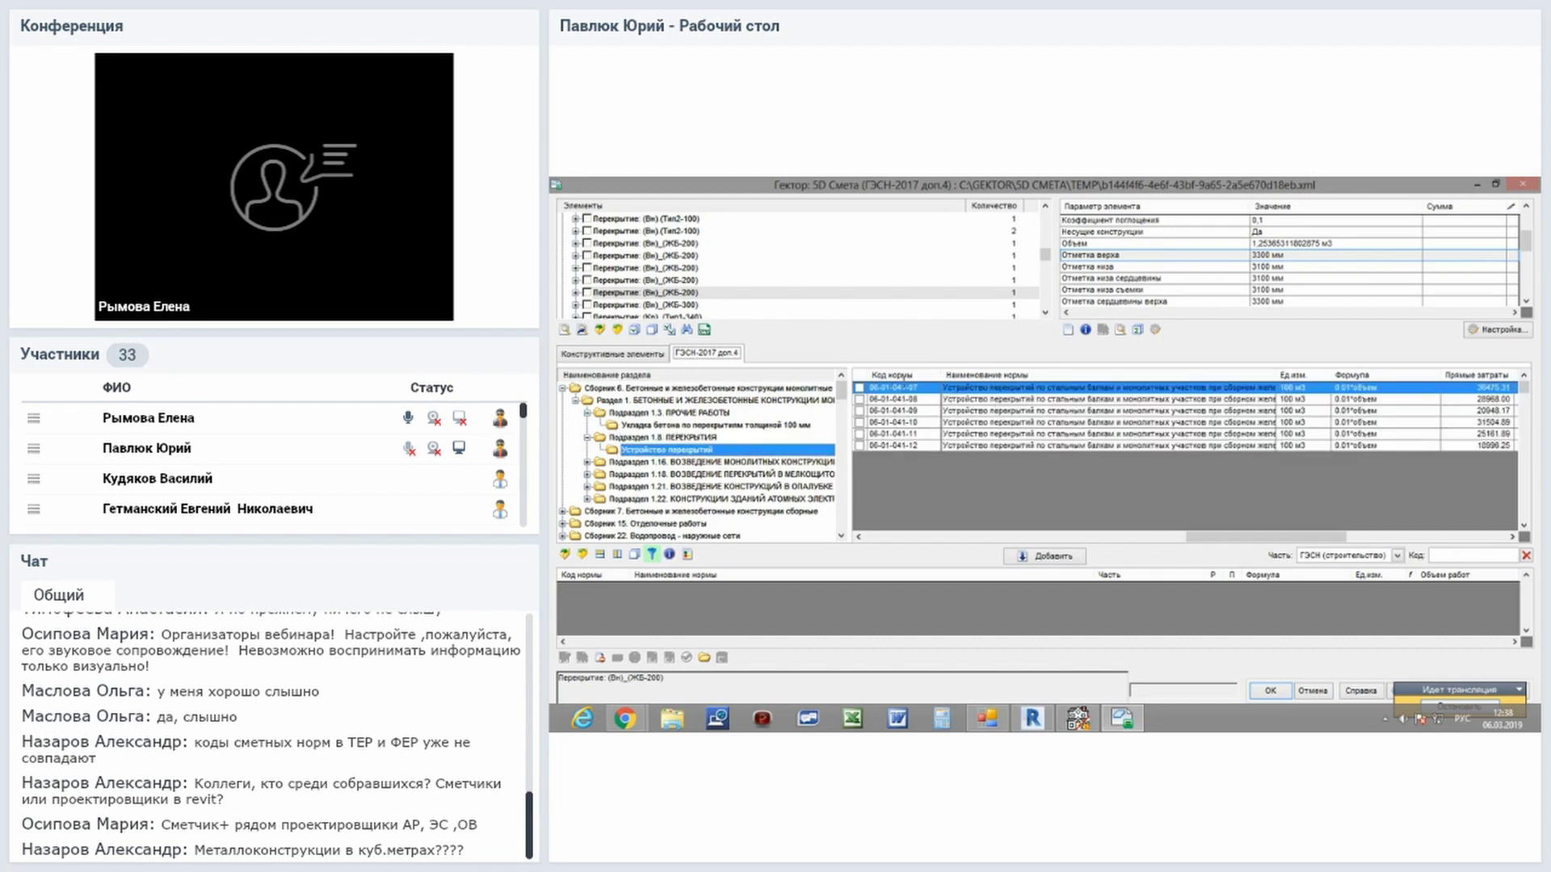
drag(858, 395, 858, 416)
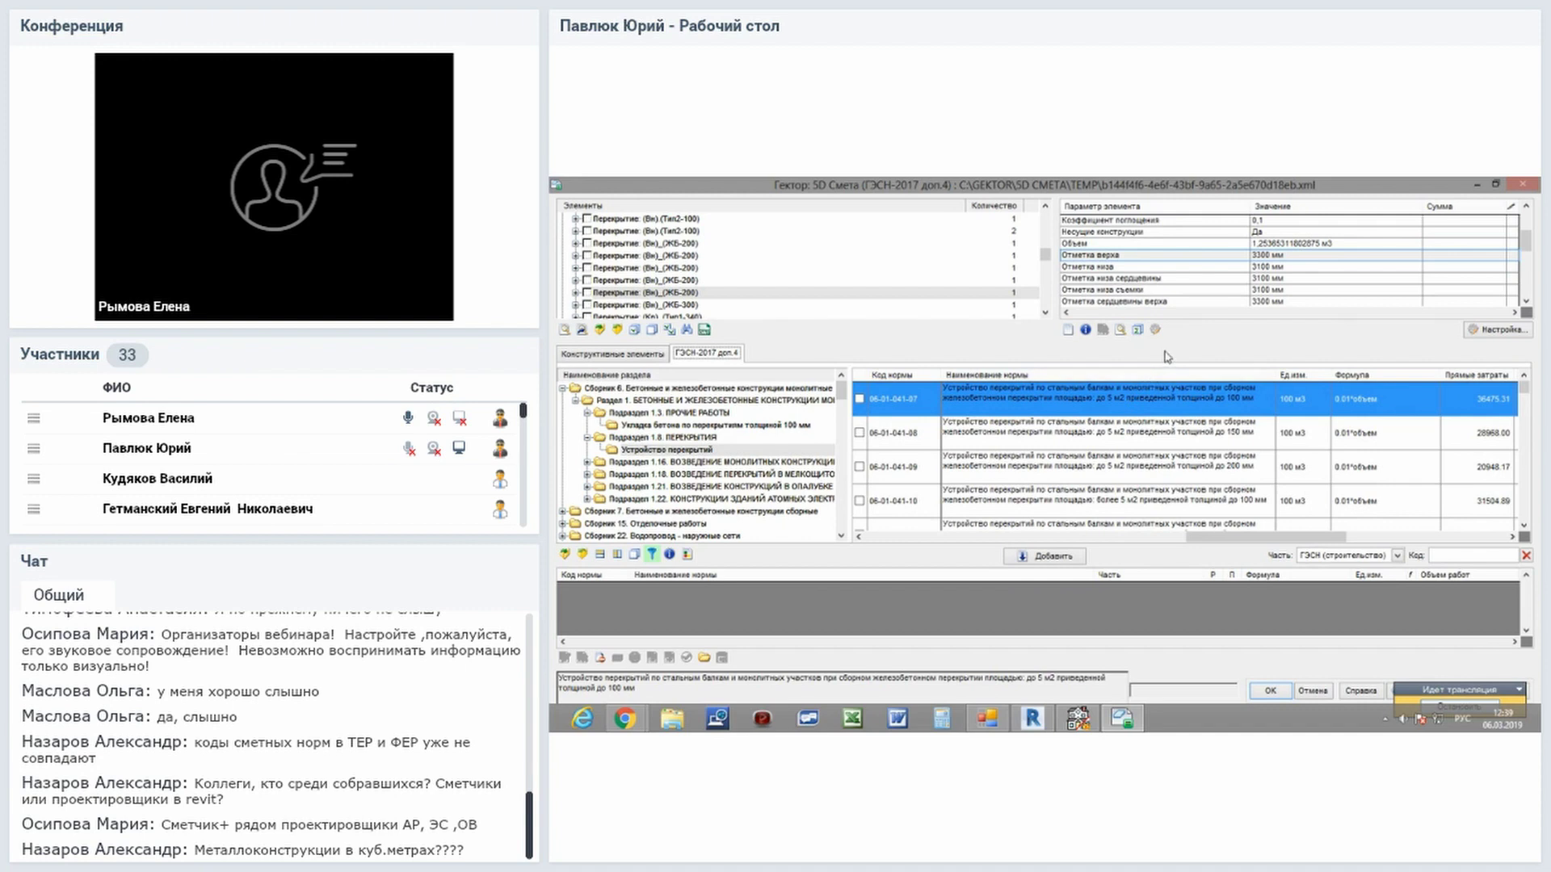
Check the slab's elevation and area, then choose norm 06-01-041-12.
click(1193, 275)
scroll(1193, 279, down, 2)
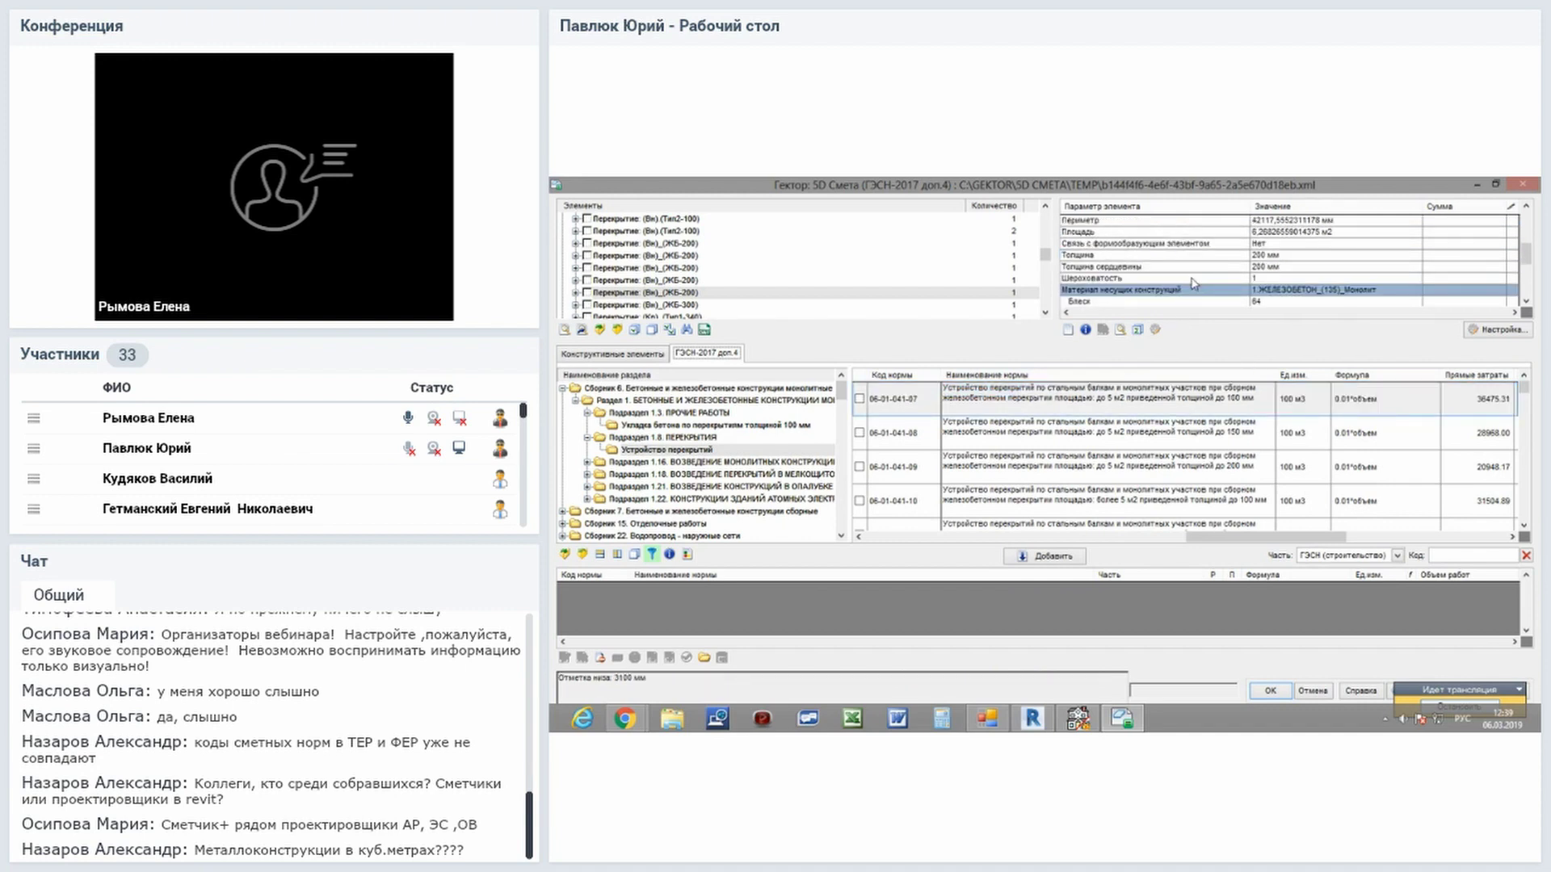
click(1221, 232)
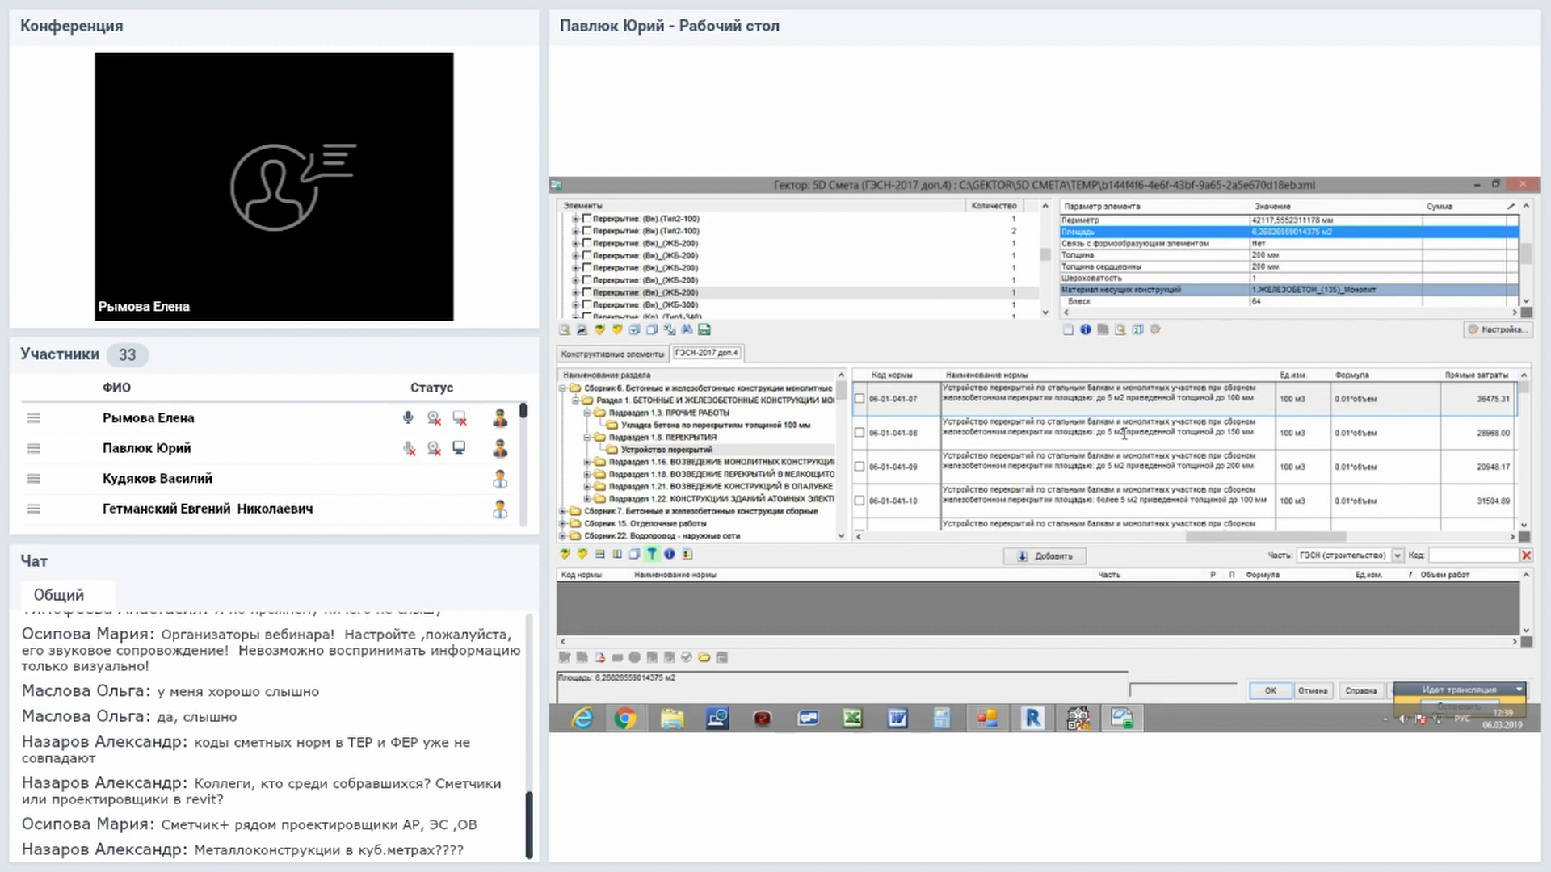
click(1151, 486)
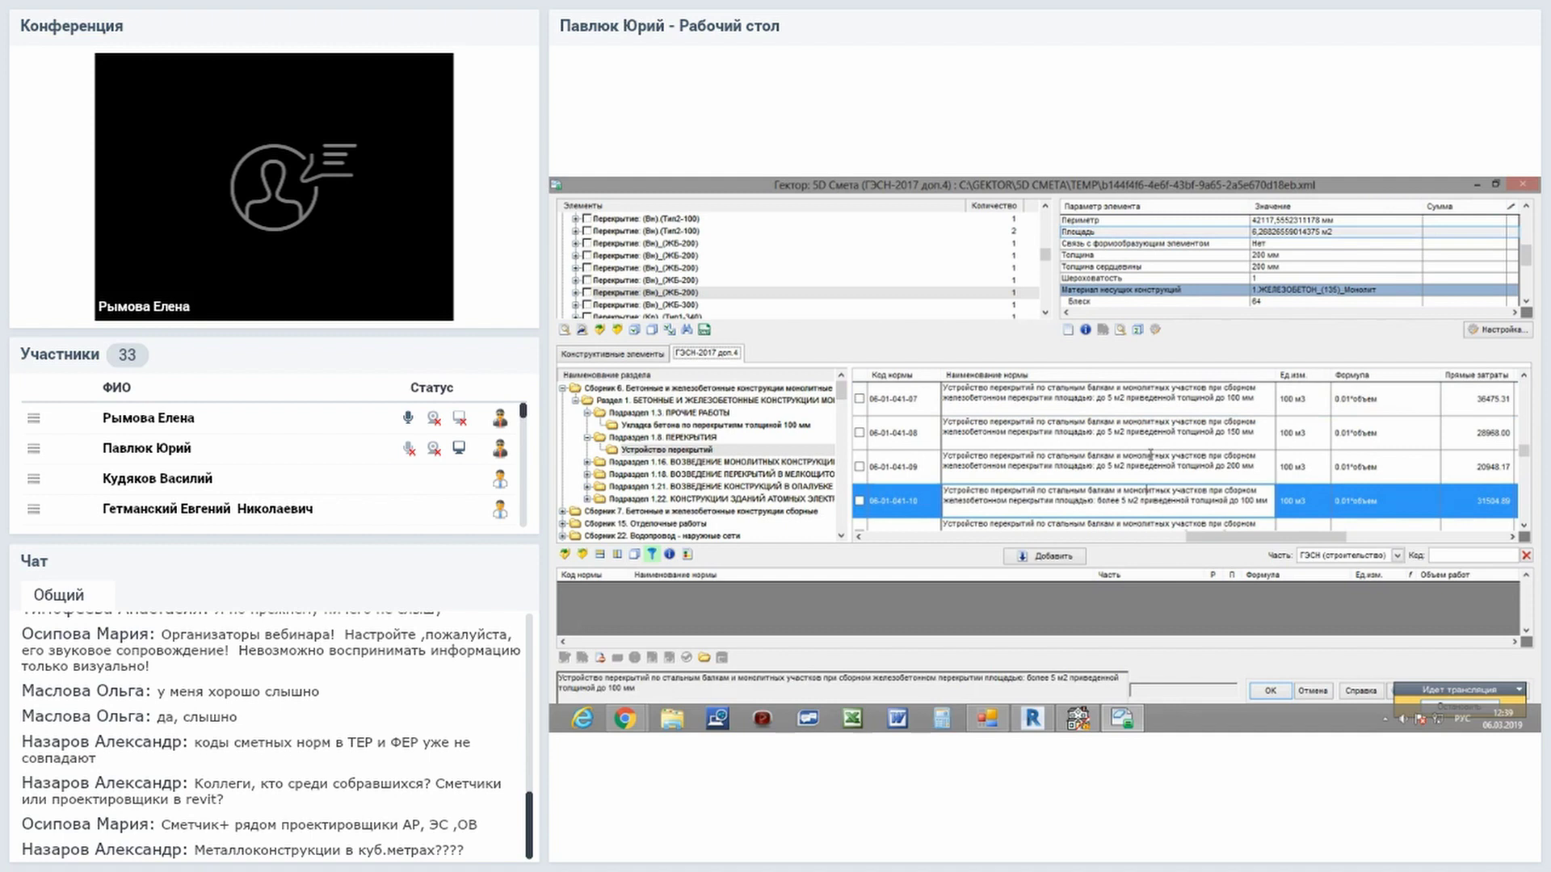
scroll(1150, 454, down, 1)
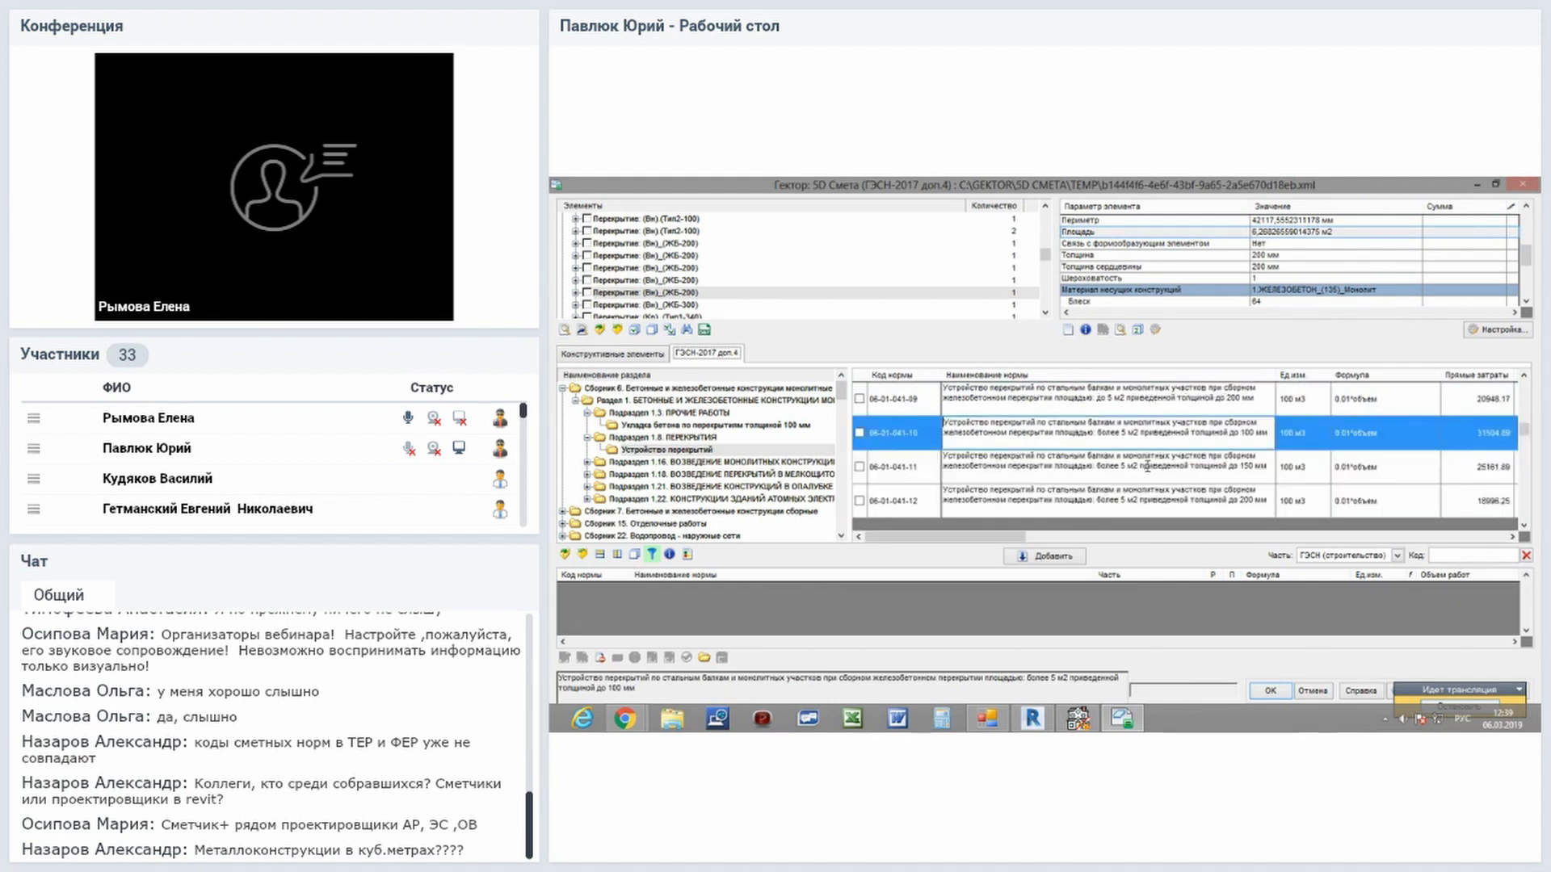
scroll(1148, 467, up, 1)
scroll(1148, 471, down, 2)
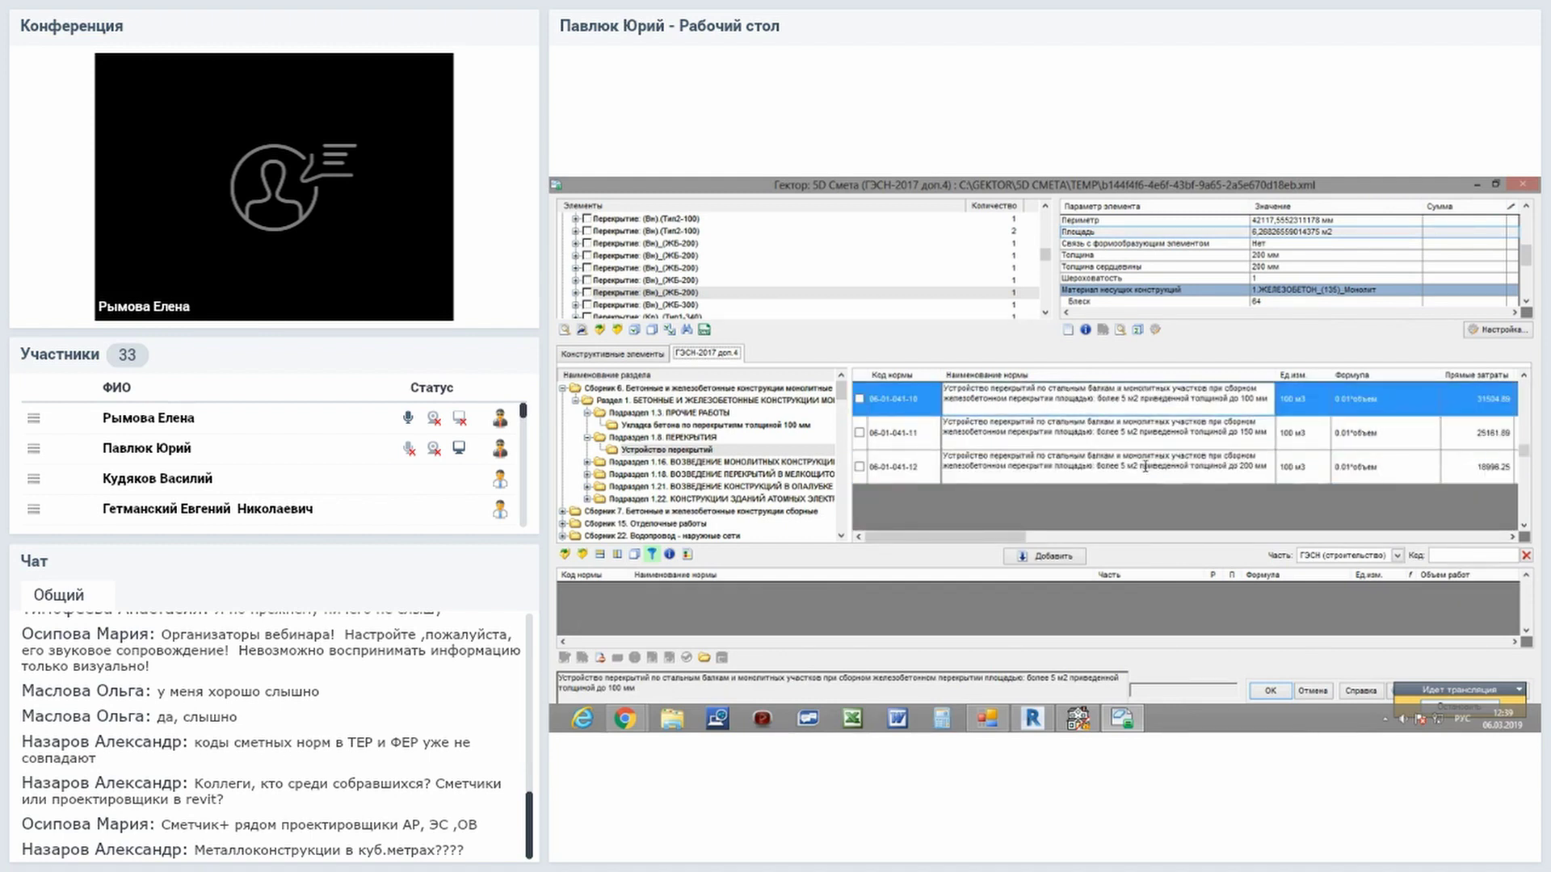
click(1145, 468)
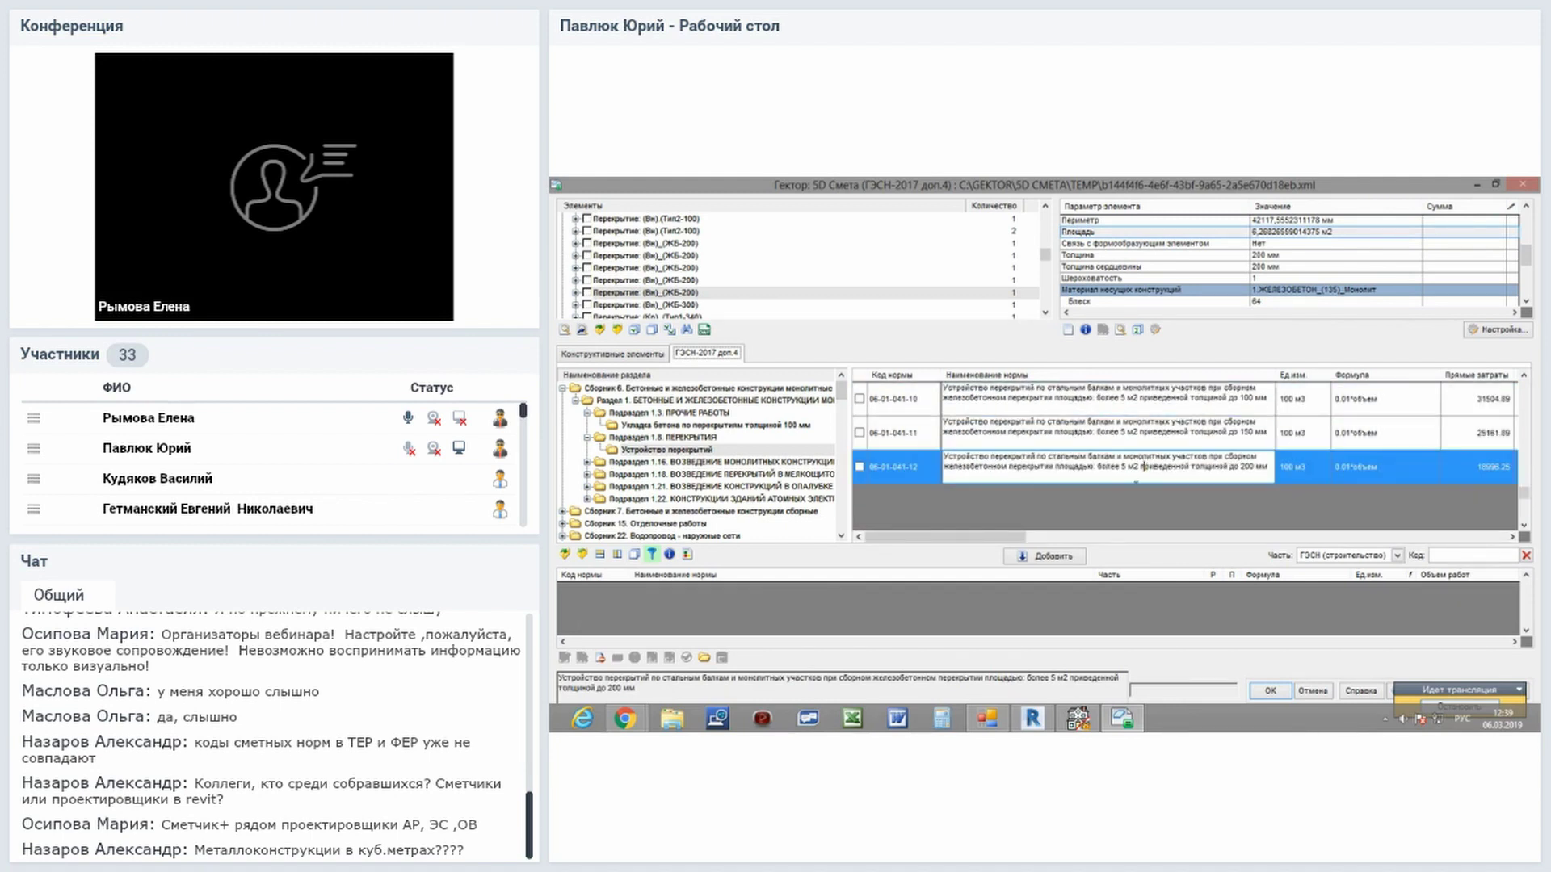
Assign norm 06-01-041-12 (0.01*{Объем}, 100 м3) to the slab and all similar slabs.
click(1063, 559)
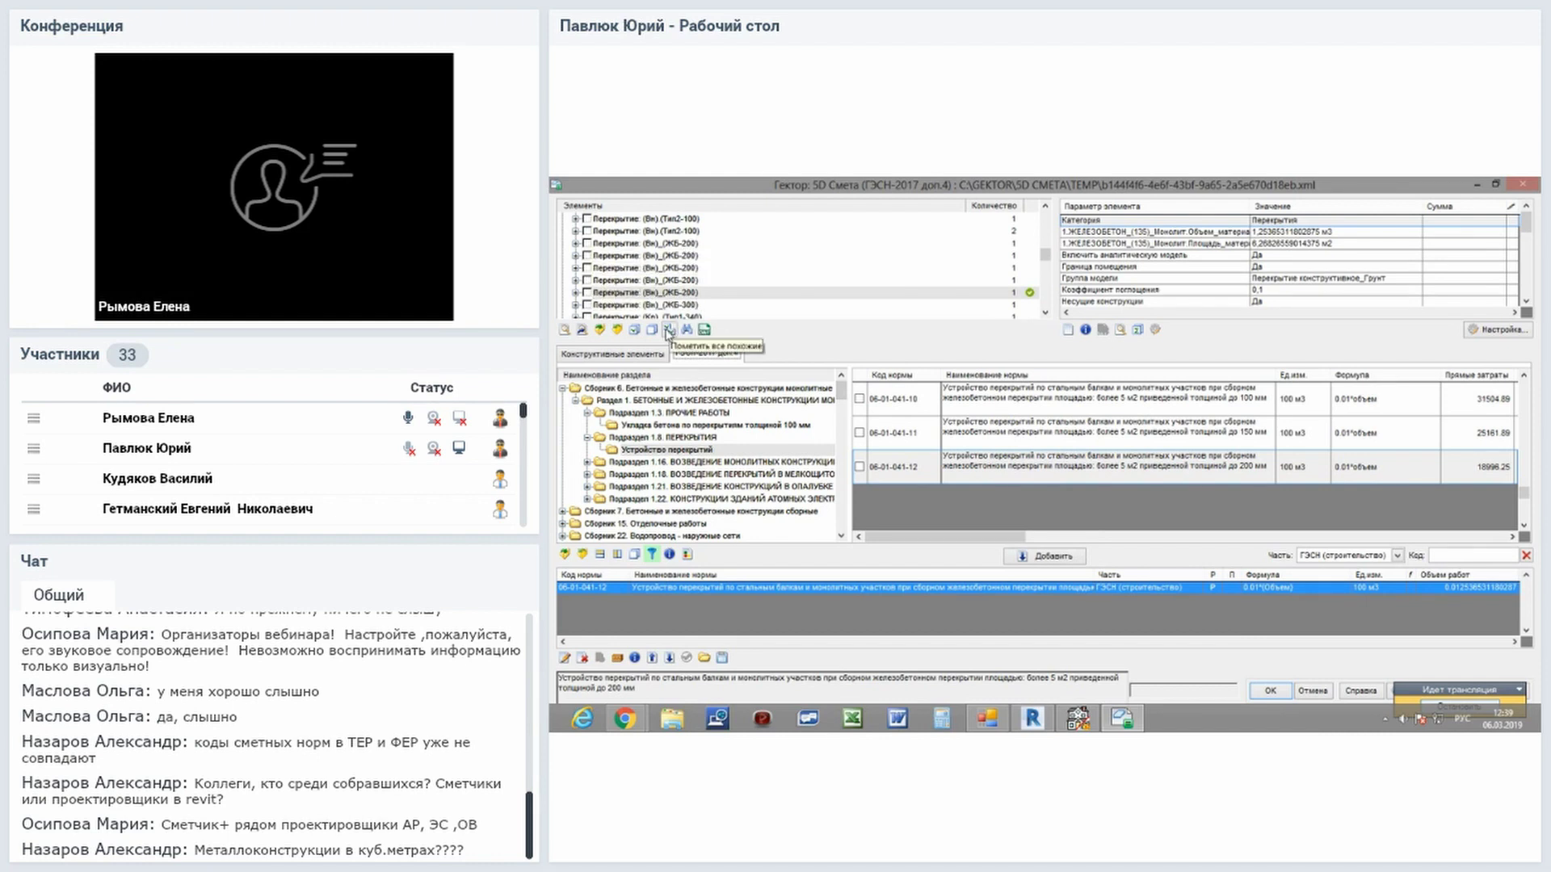
click(672, 331)
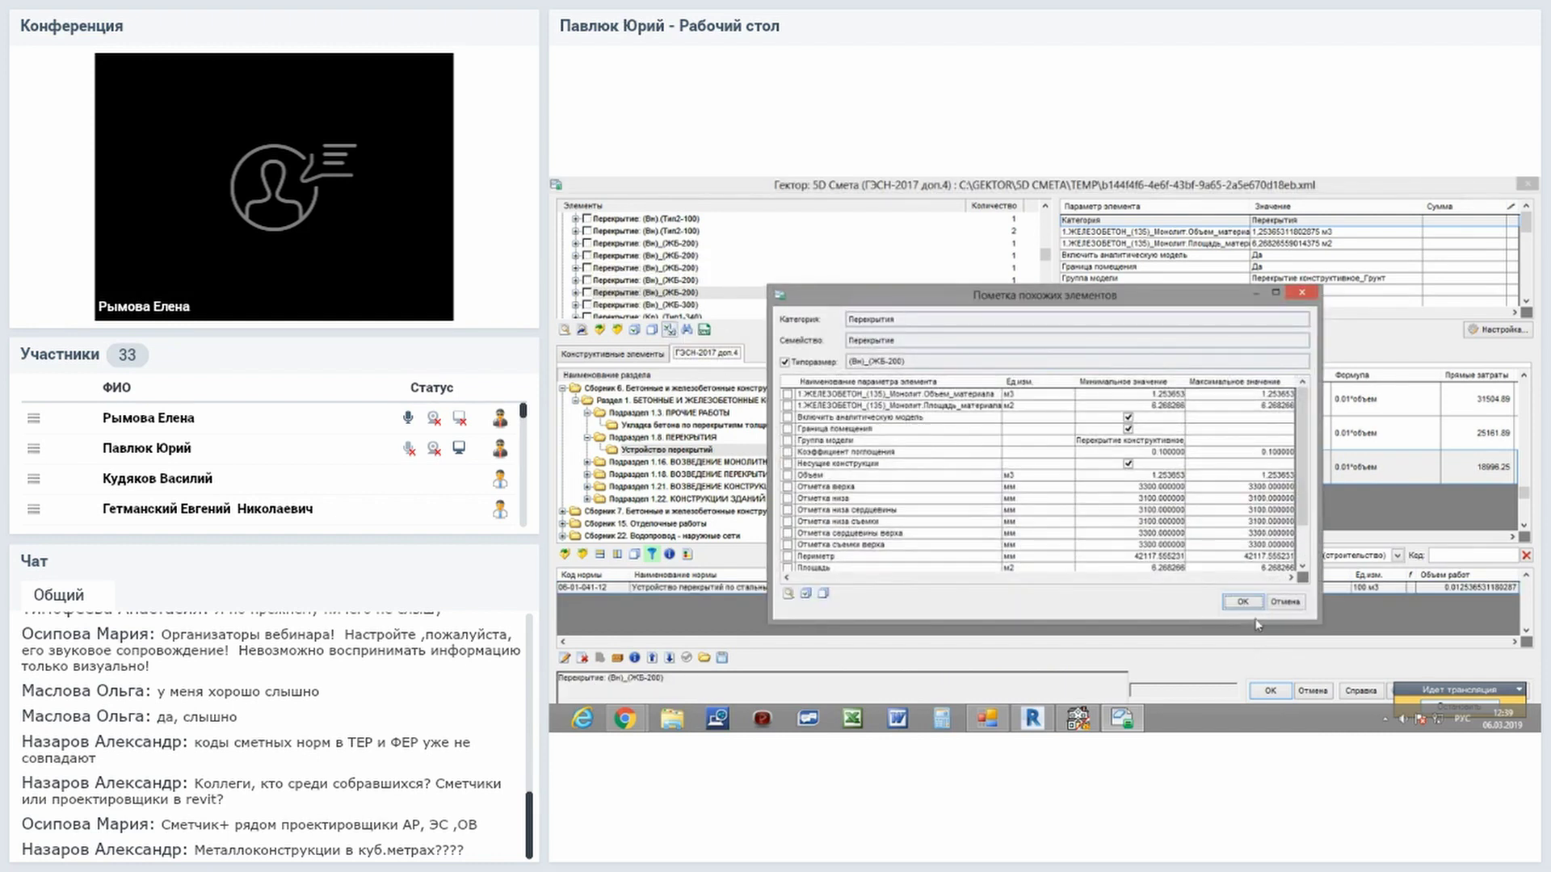
click(1244, 603)
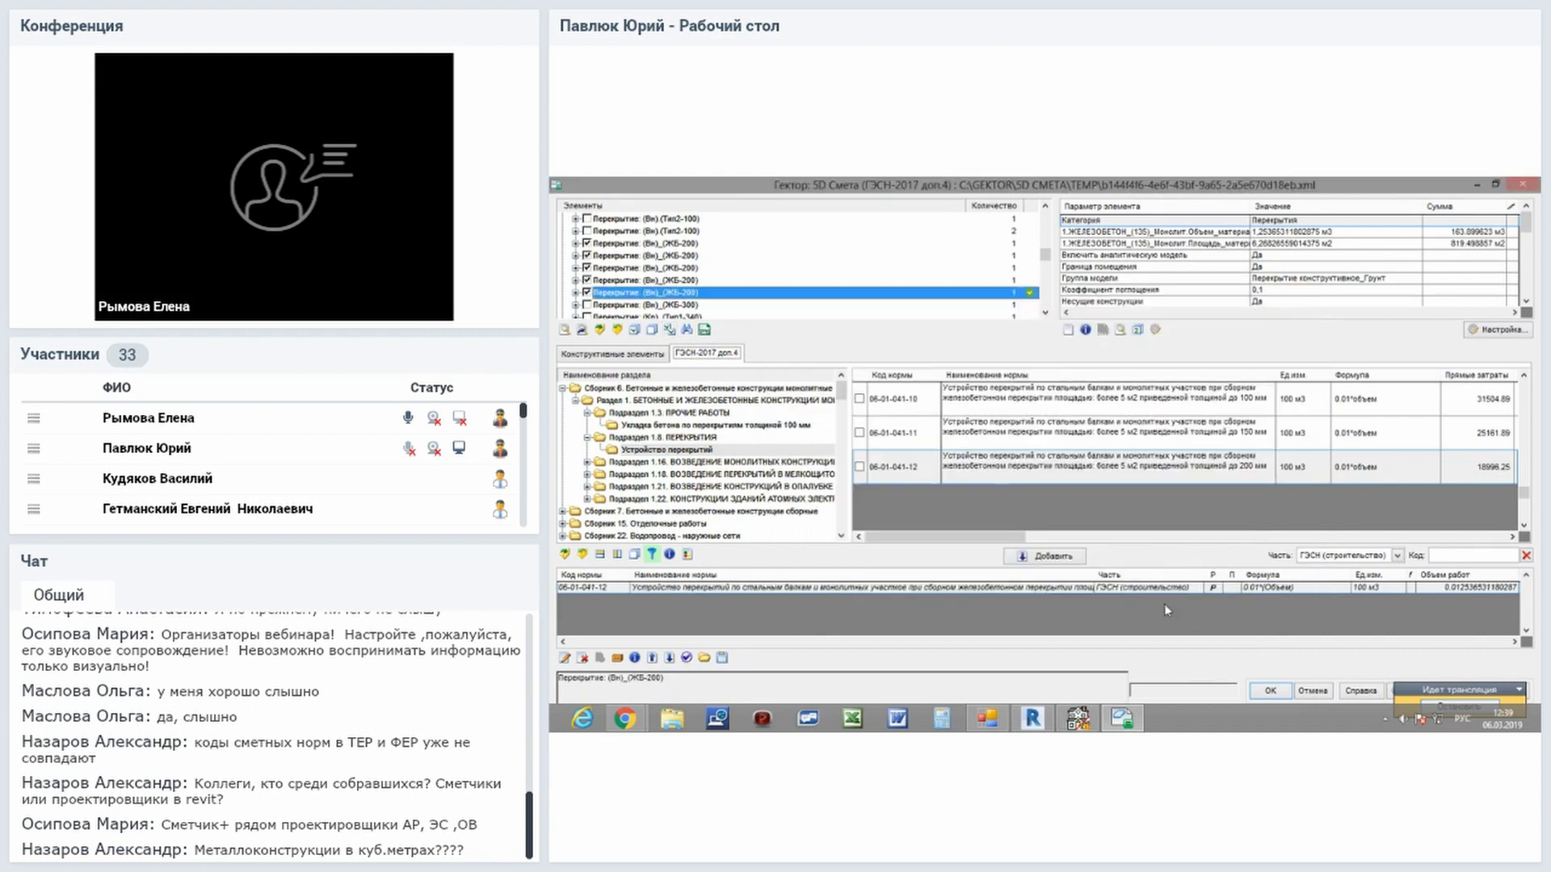
click(687, 658)
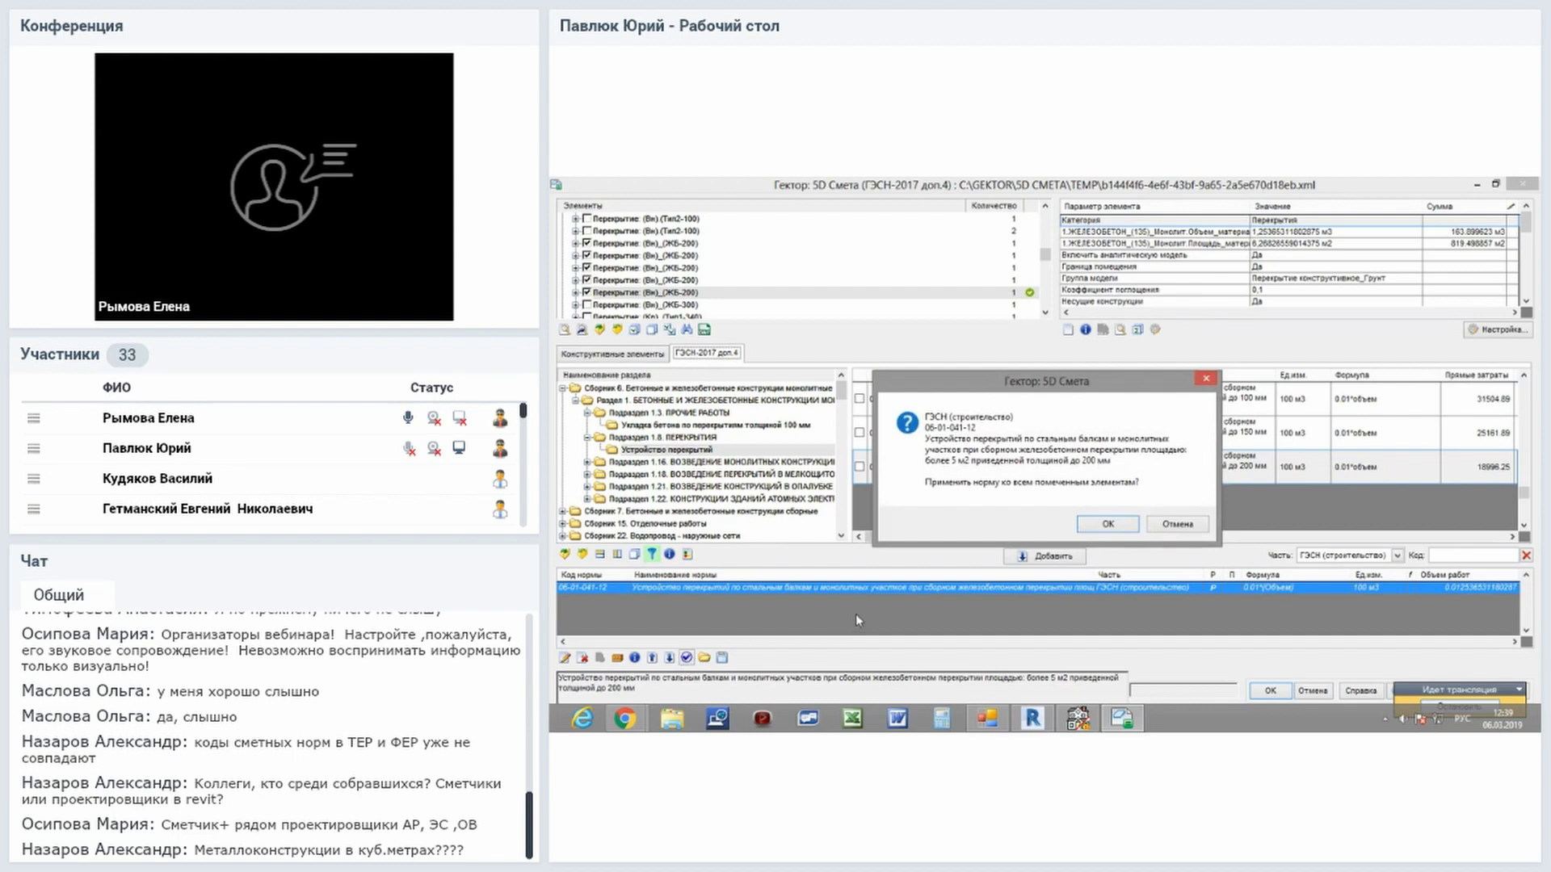
click(1118, 526)
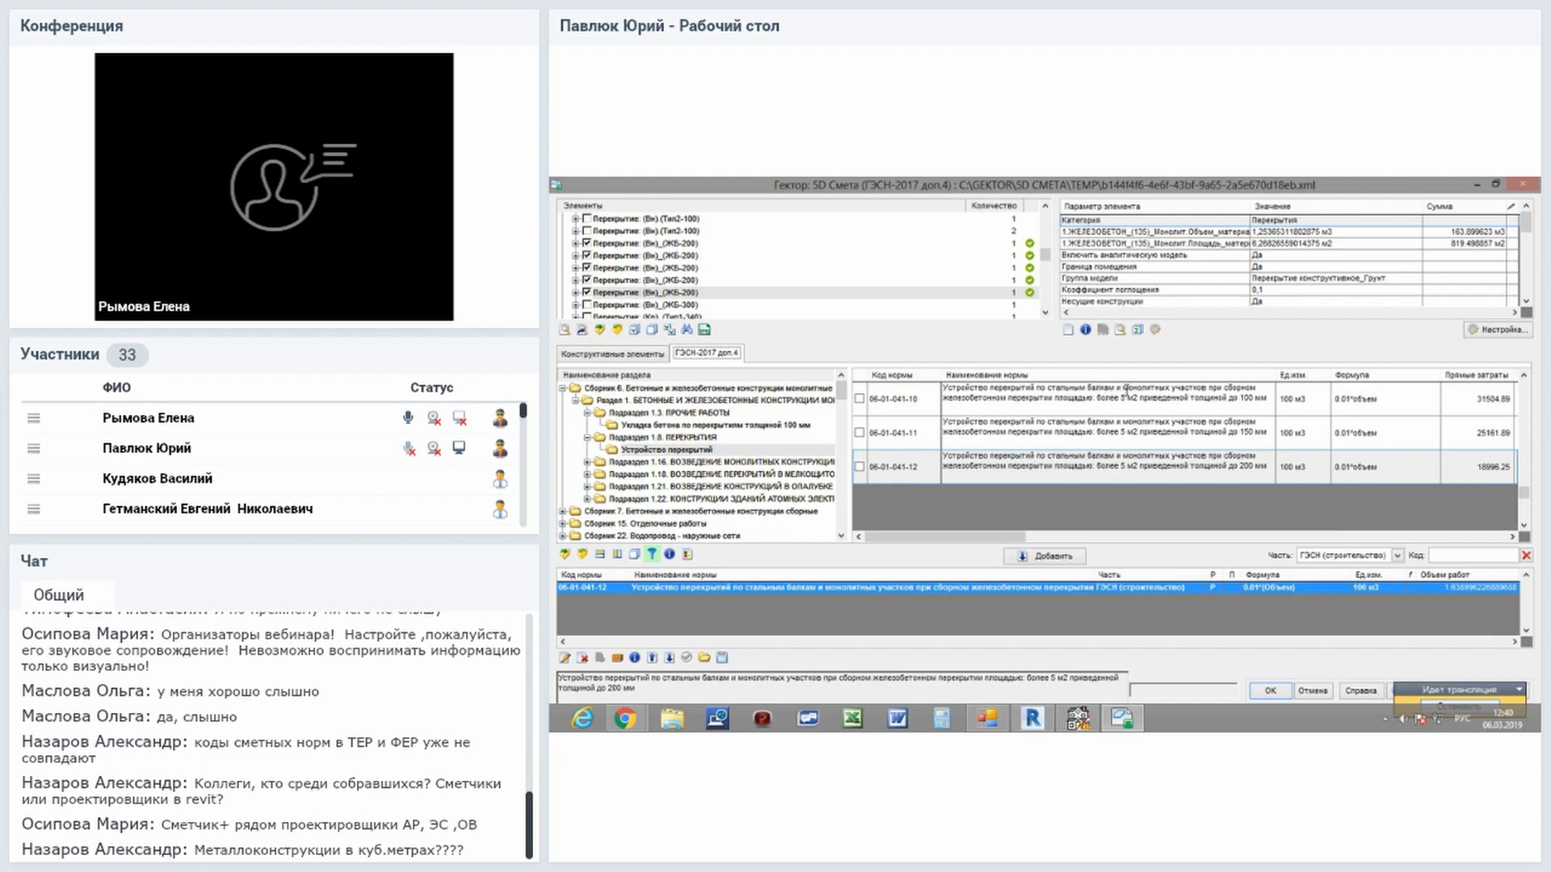
Collapse the Перекрытия category and scroll the Элементы tree to bring the Стены node into view.
click(924, 293)
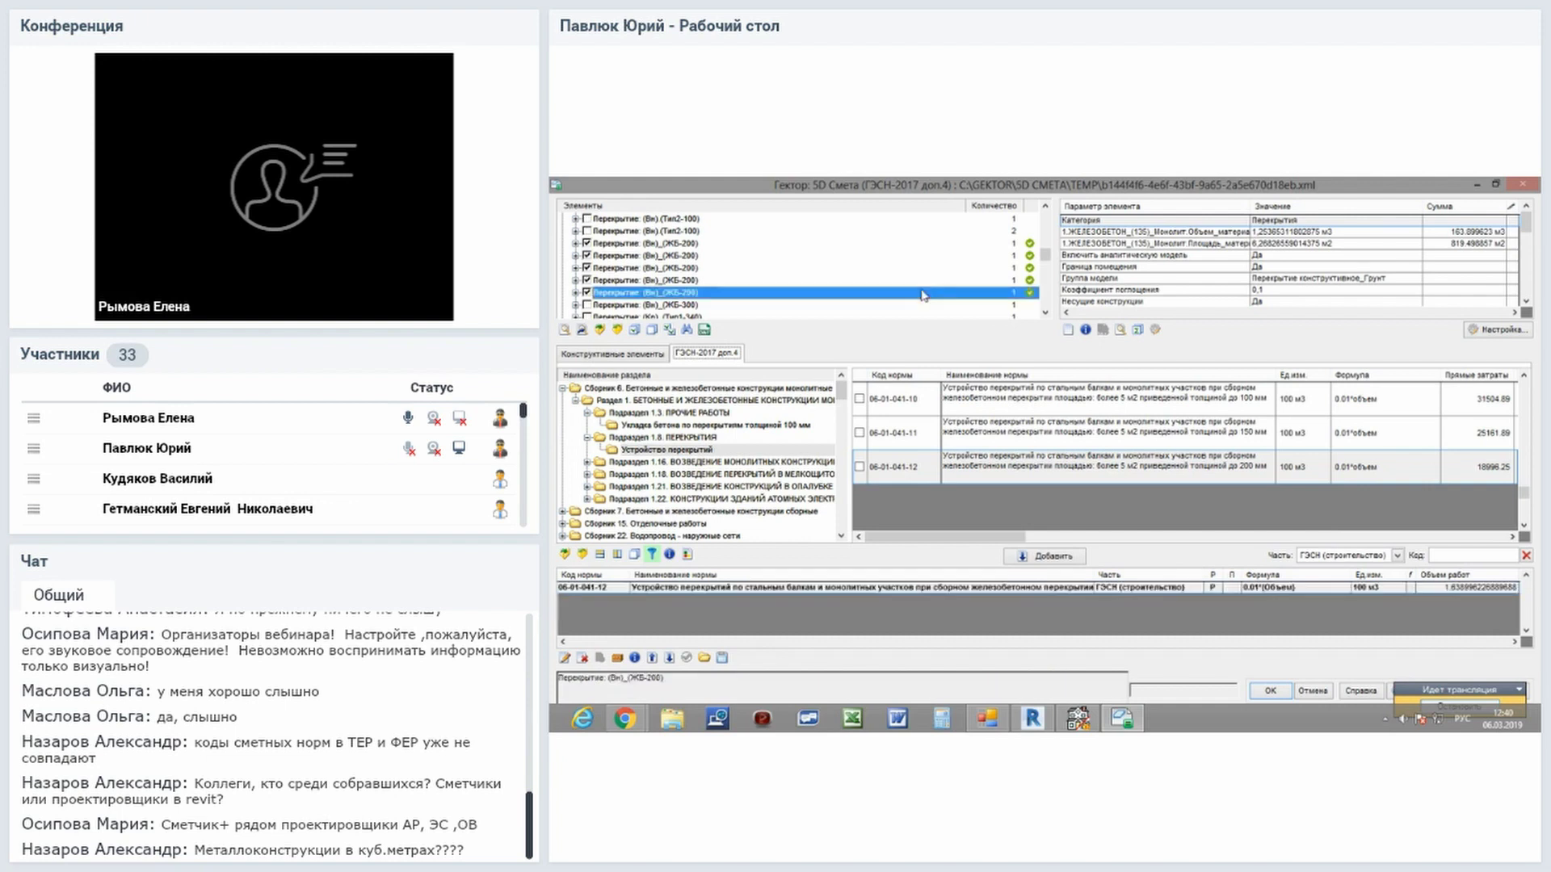
scroll(933, 275, up, 2)
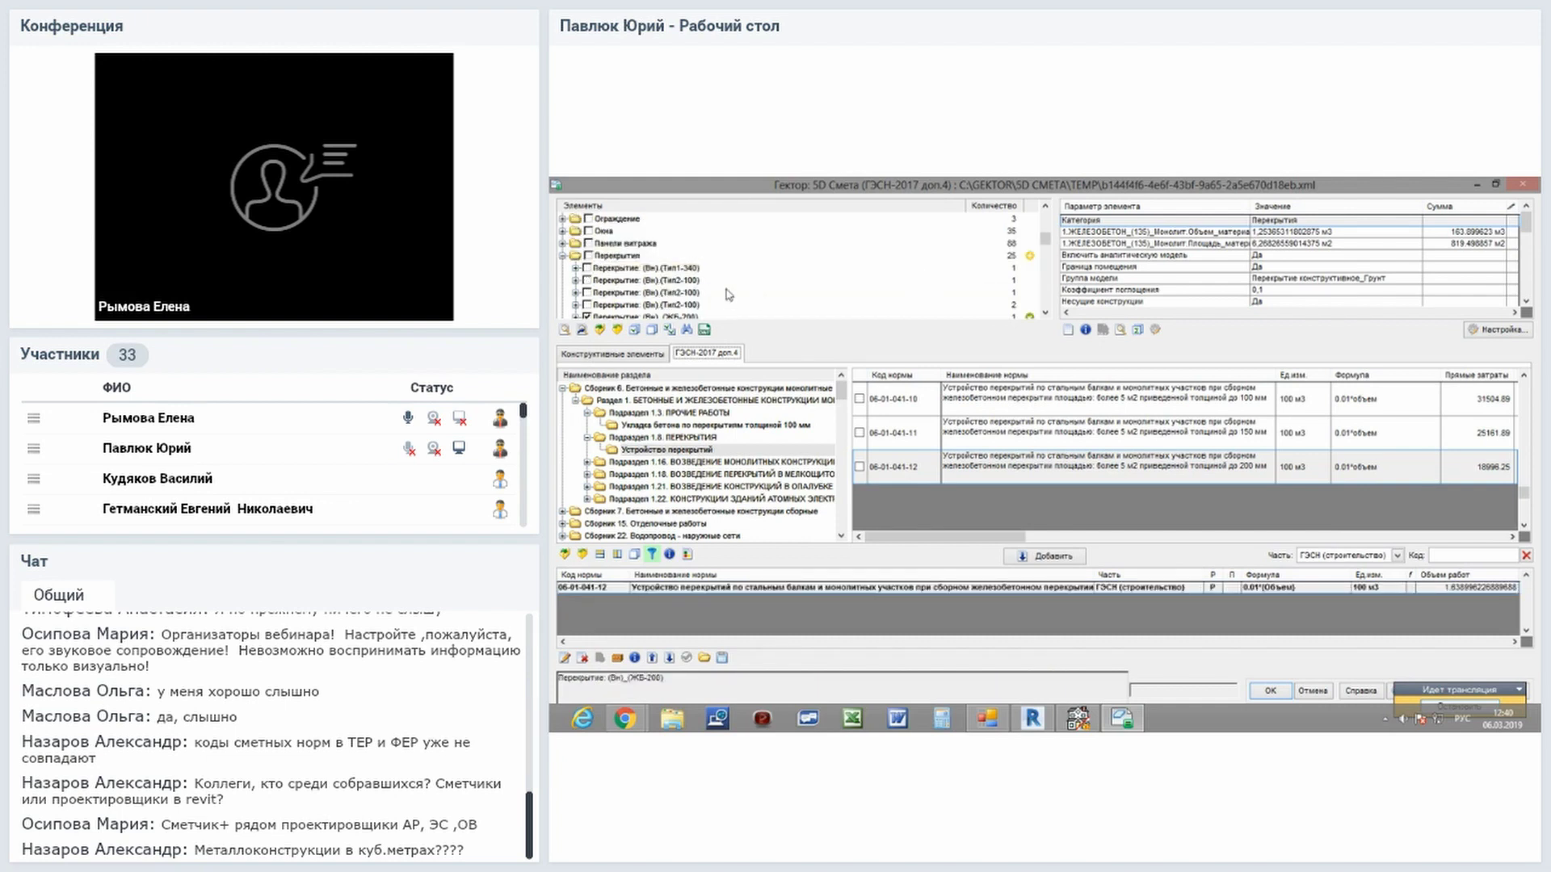
click(563, 257)
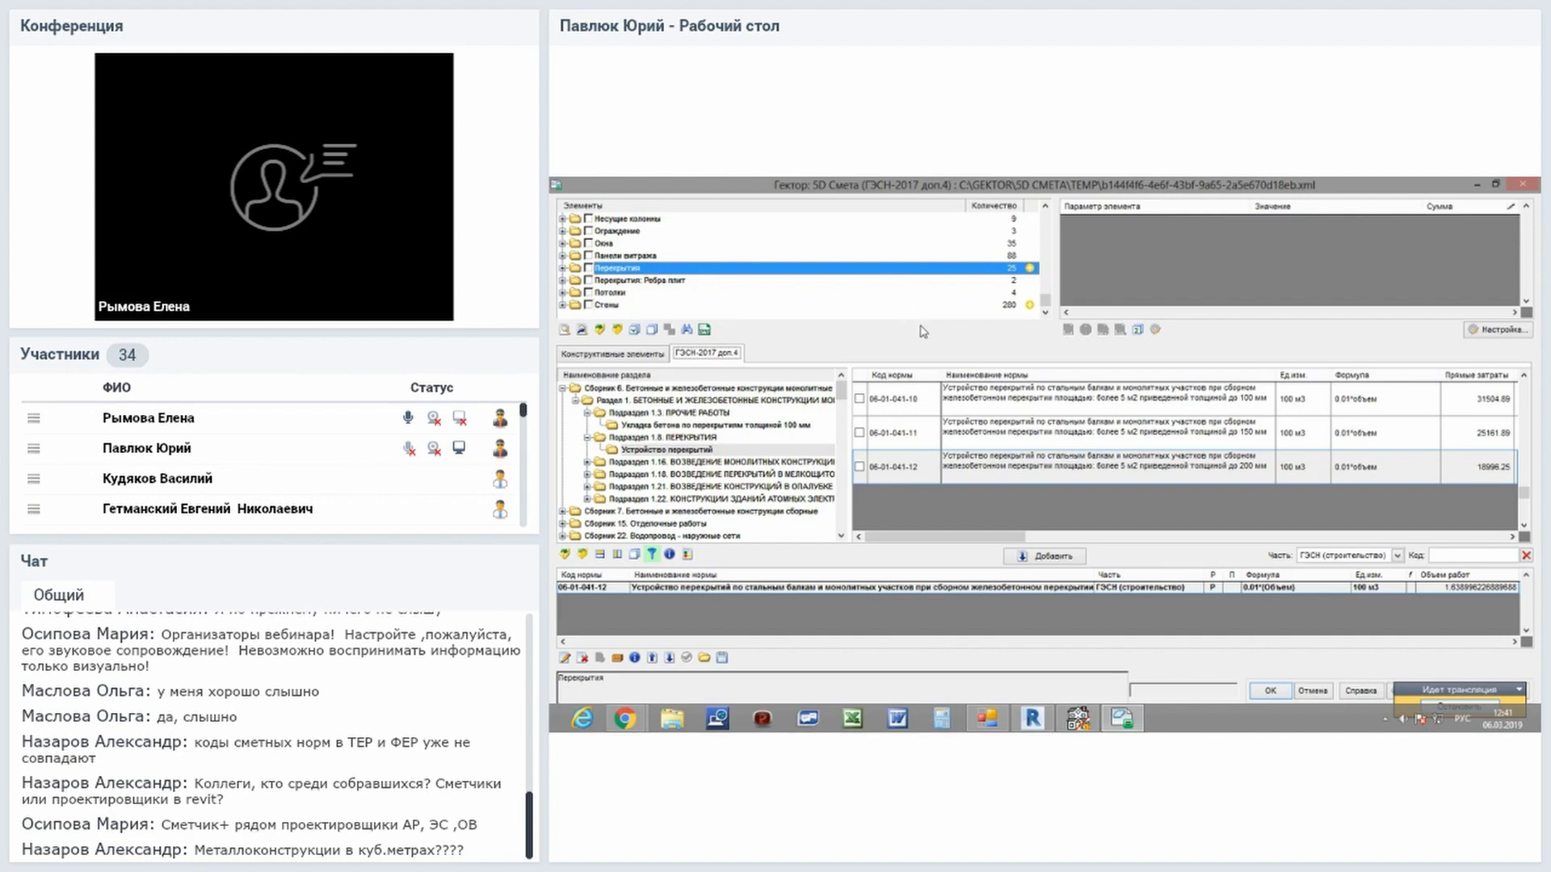
click(917, 271)
scroll(918, 272, up, 2)
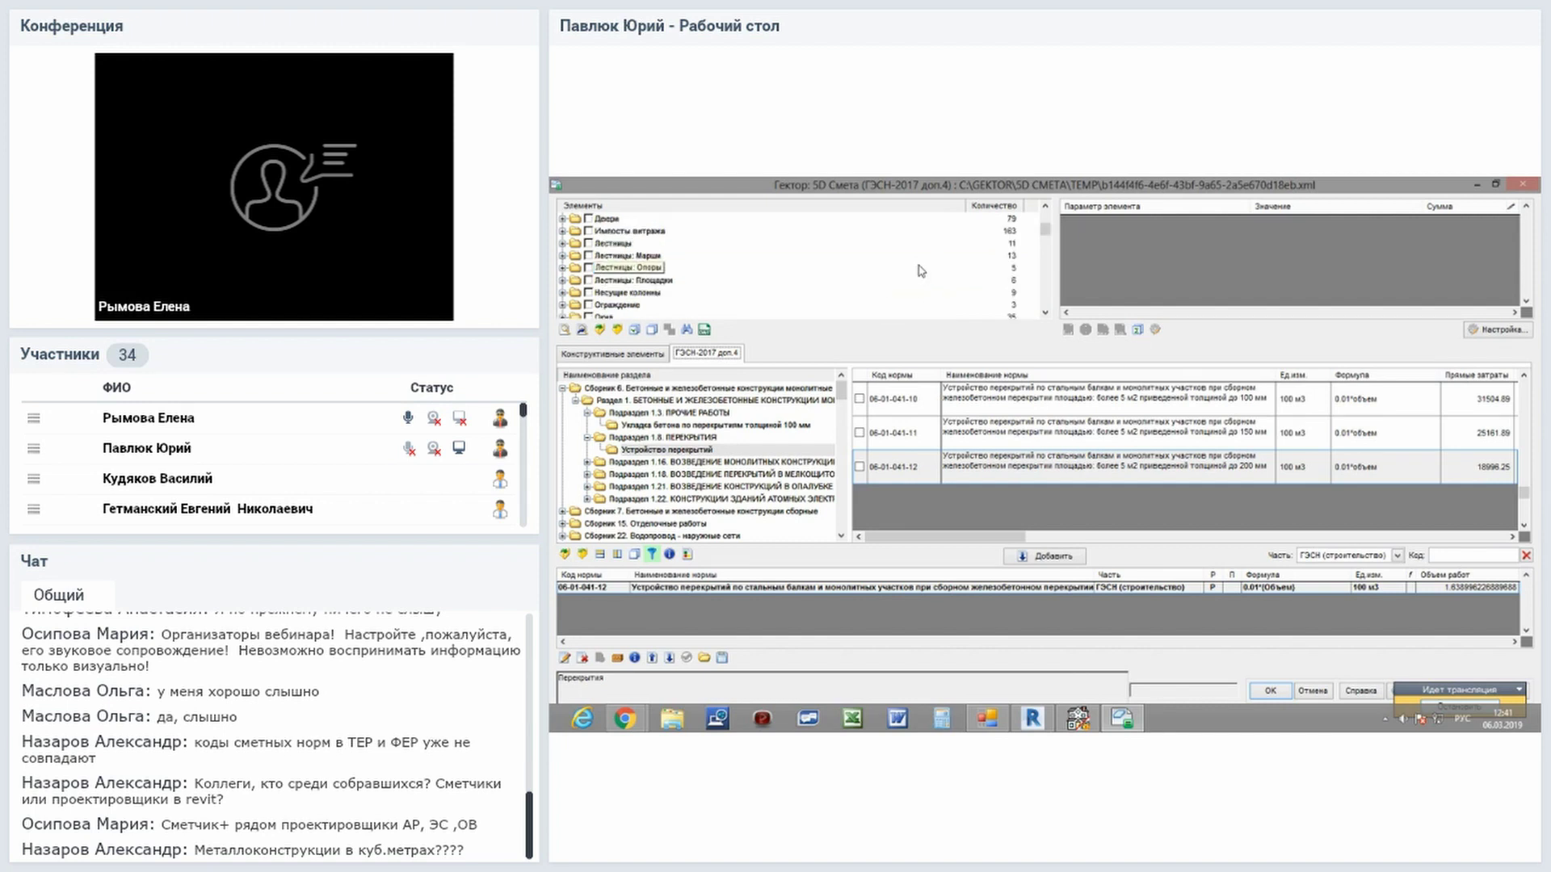
scroll(921, 270, down, 1)
scroll(921, 271, up, 1)
scroll(920, 270, down, 2)
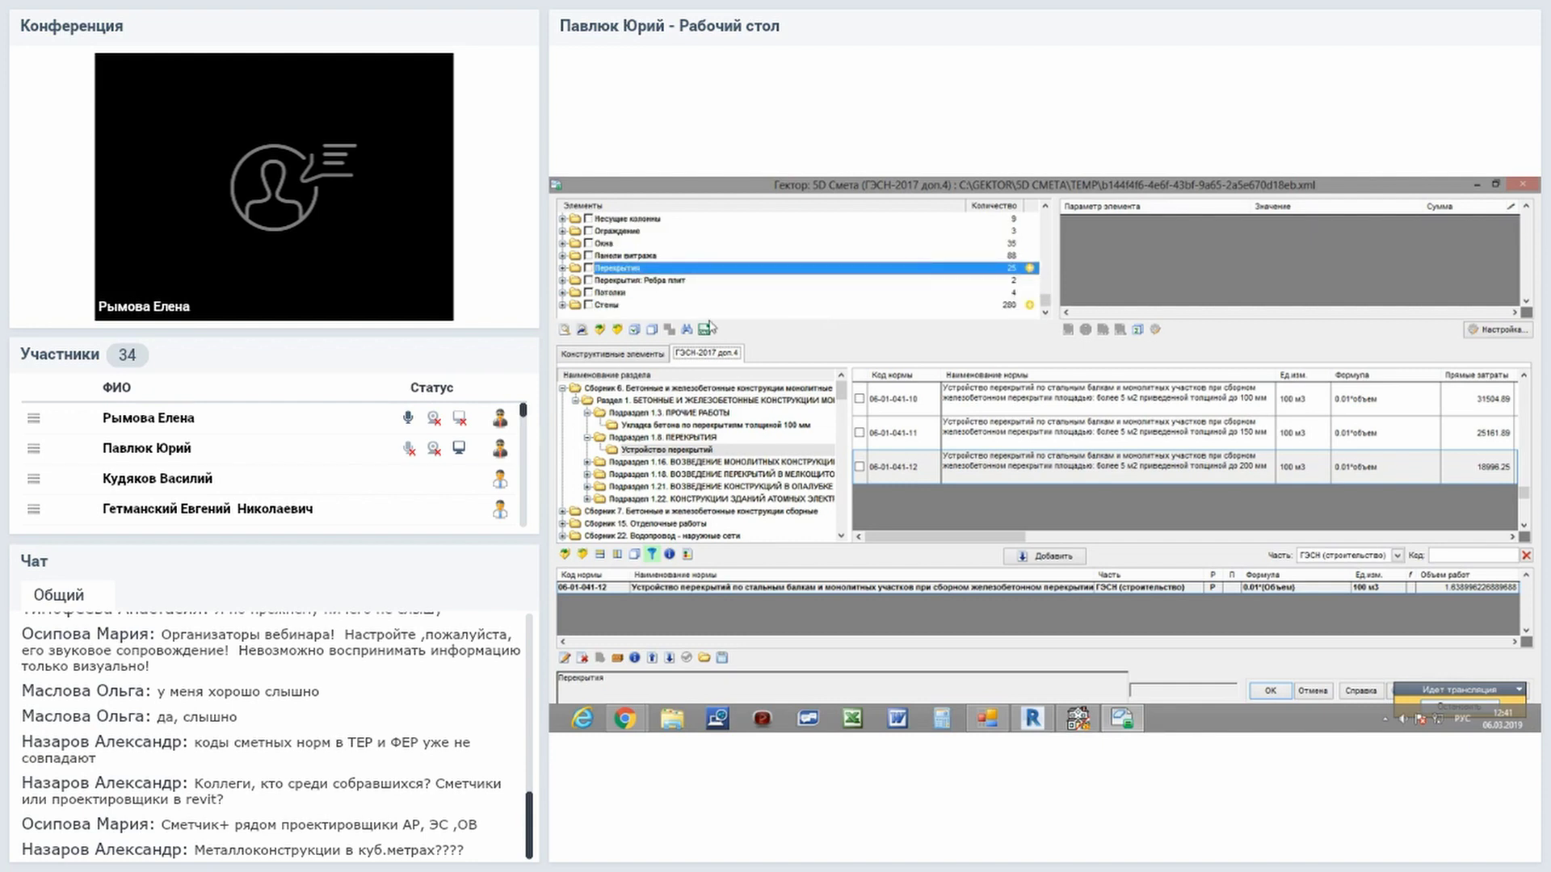
Expand Стены and inspect the К-120 and other Базовая стена wall types' properties.
click(564, 306)
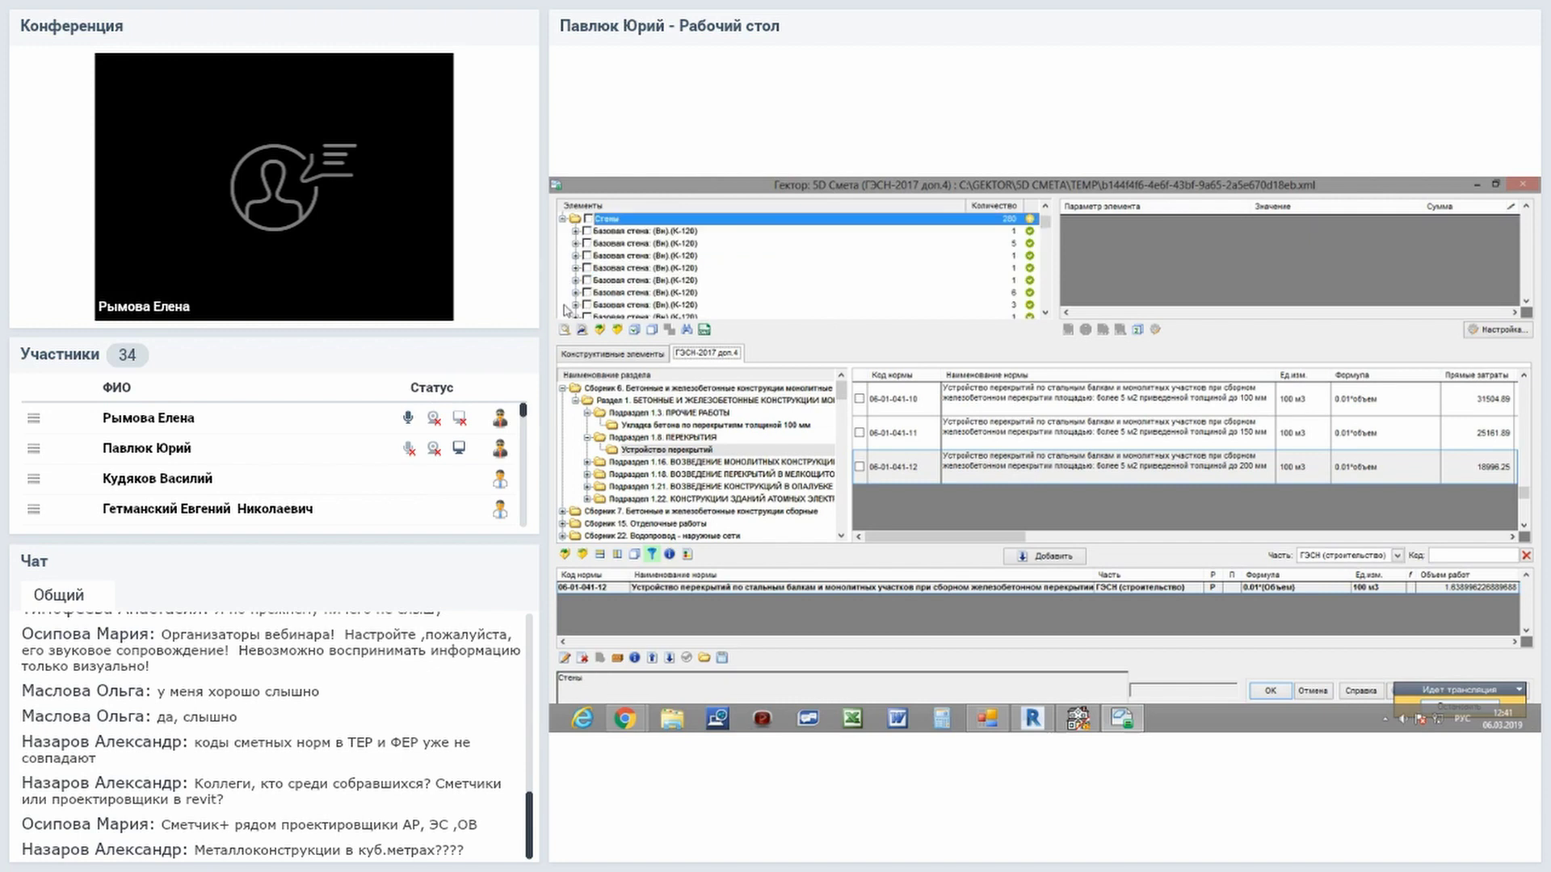
click(651, 281)
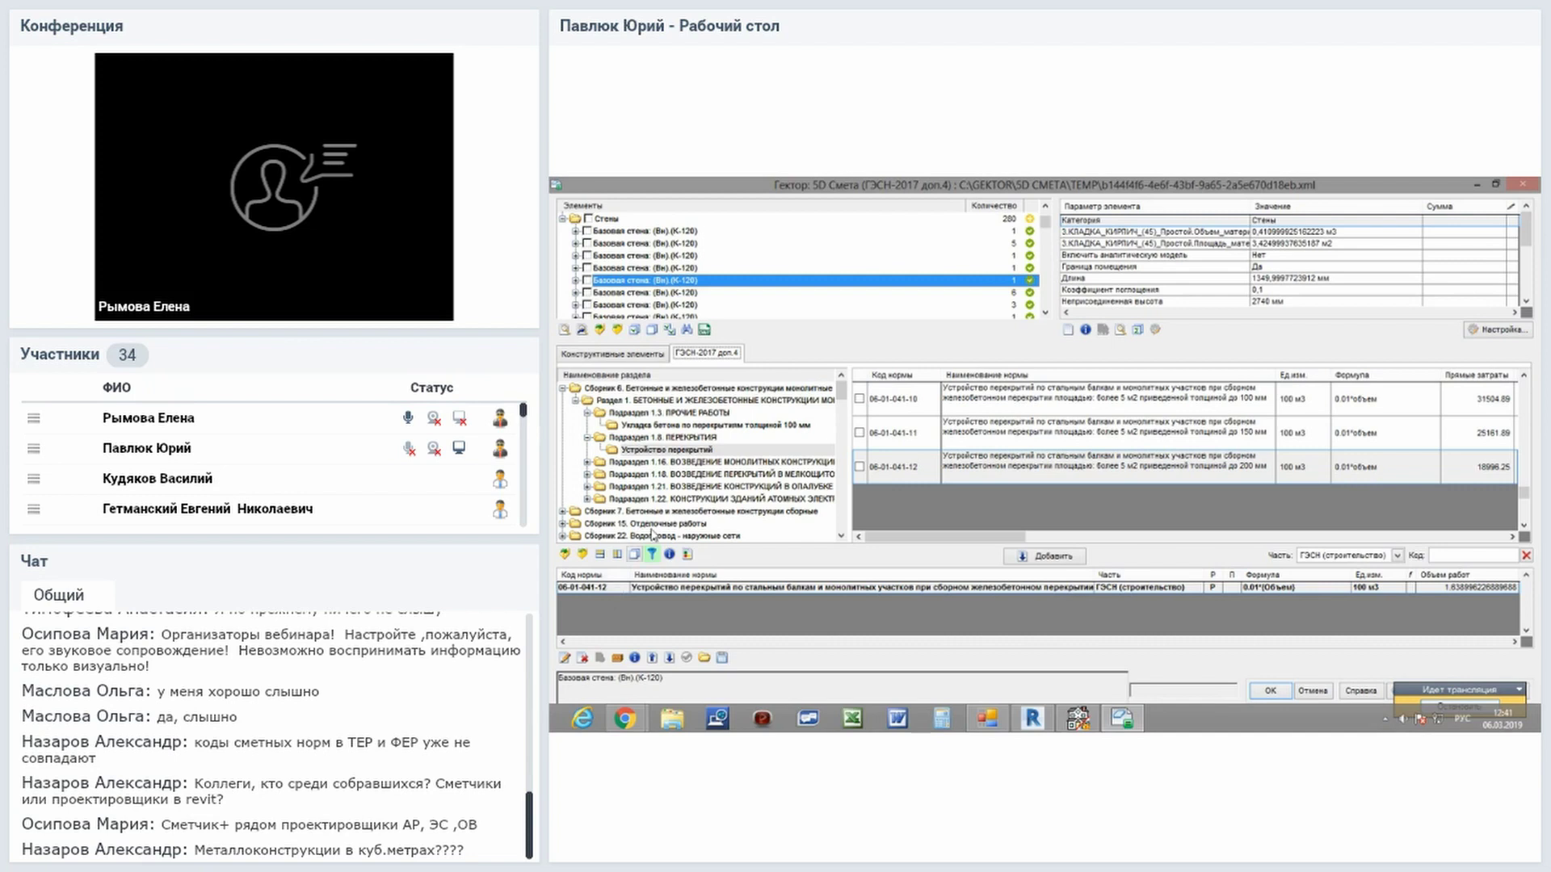
click(657, 305)
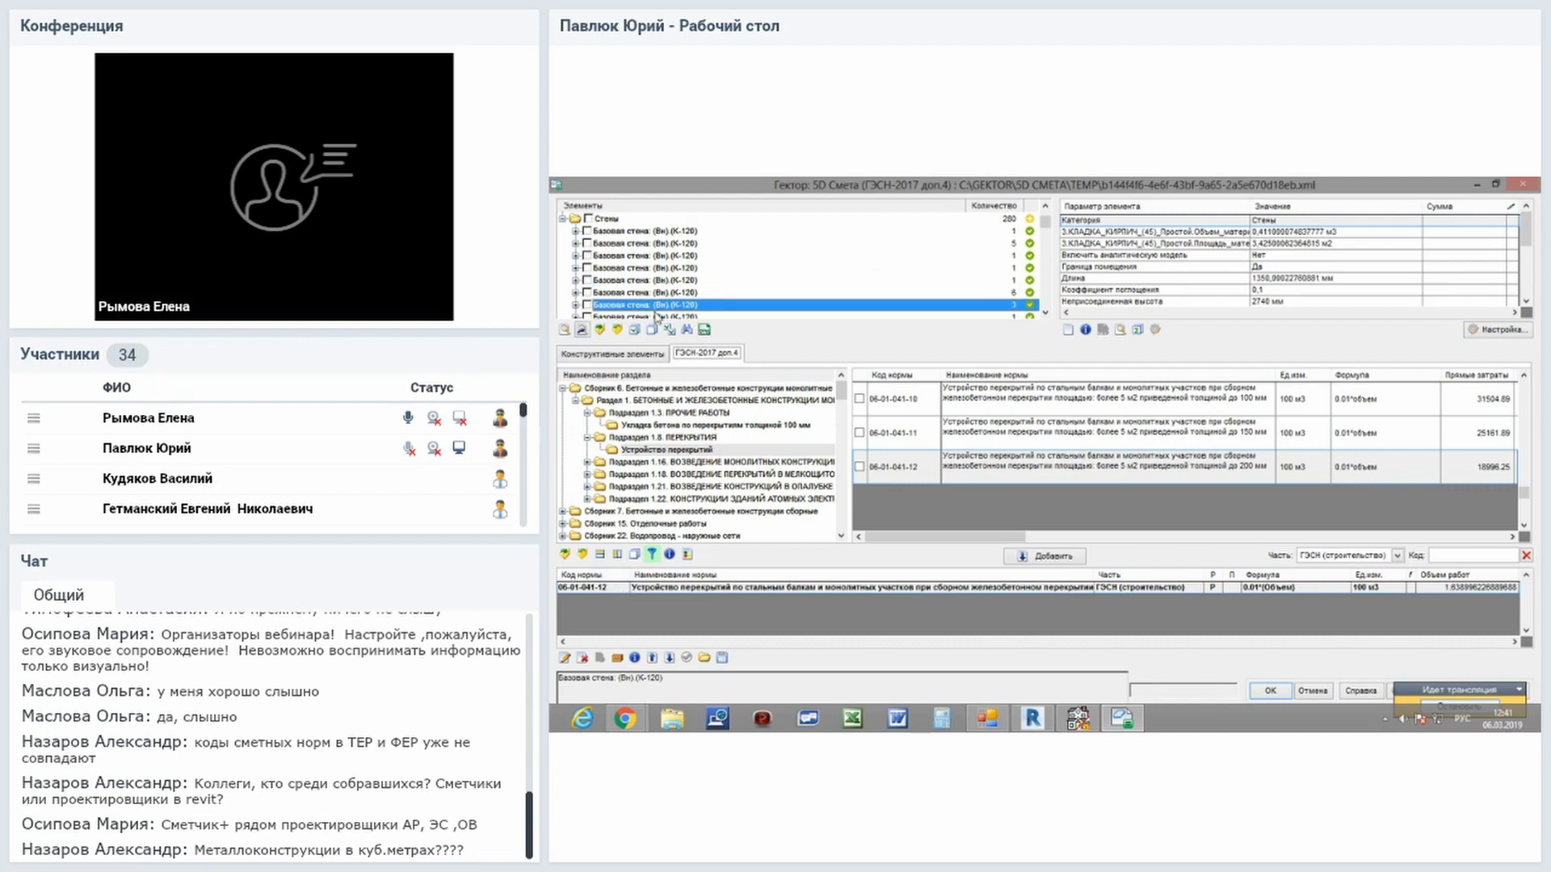
click(670, 245)
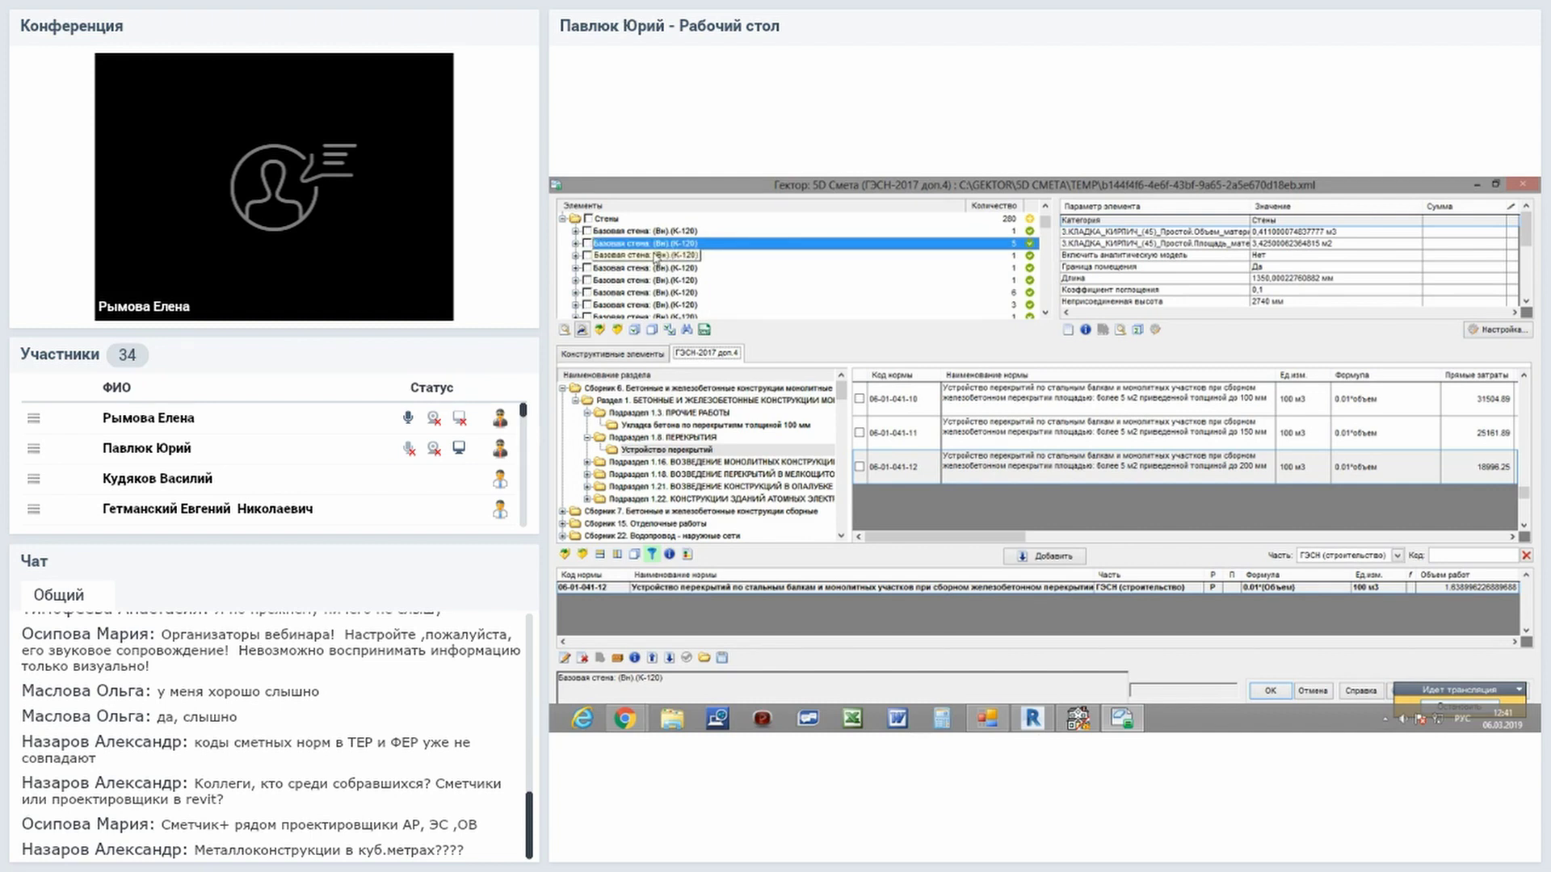
scroll(650, 265, down, 2)
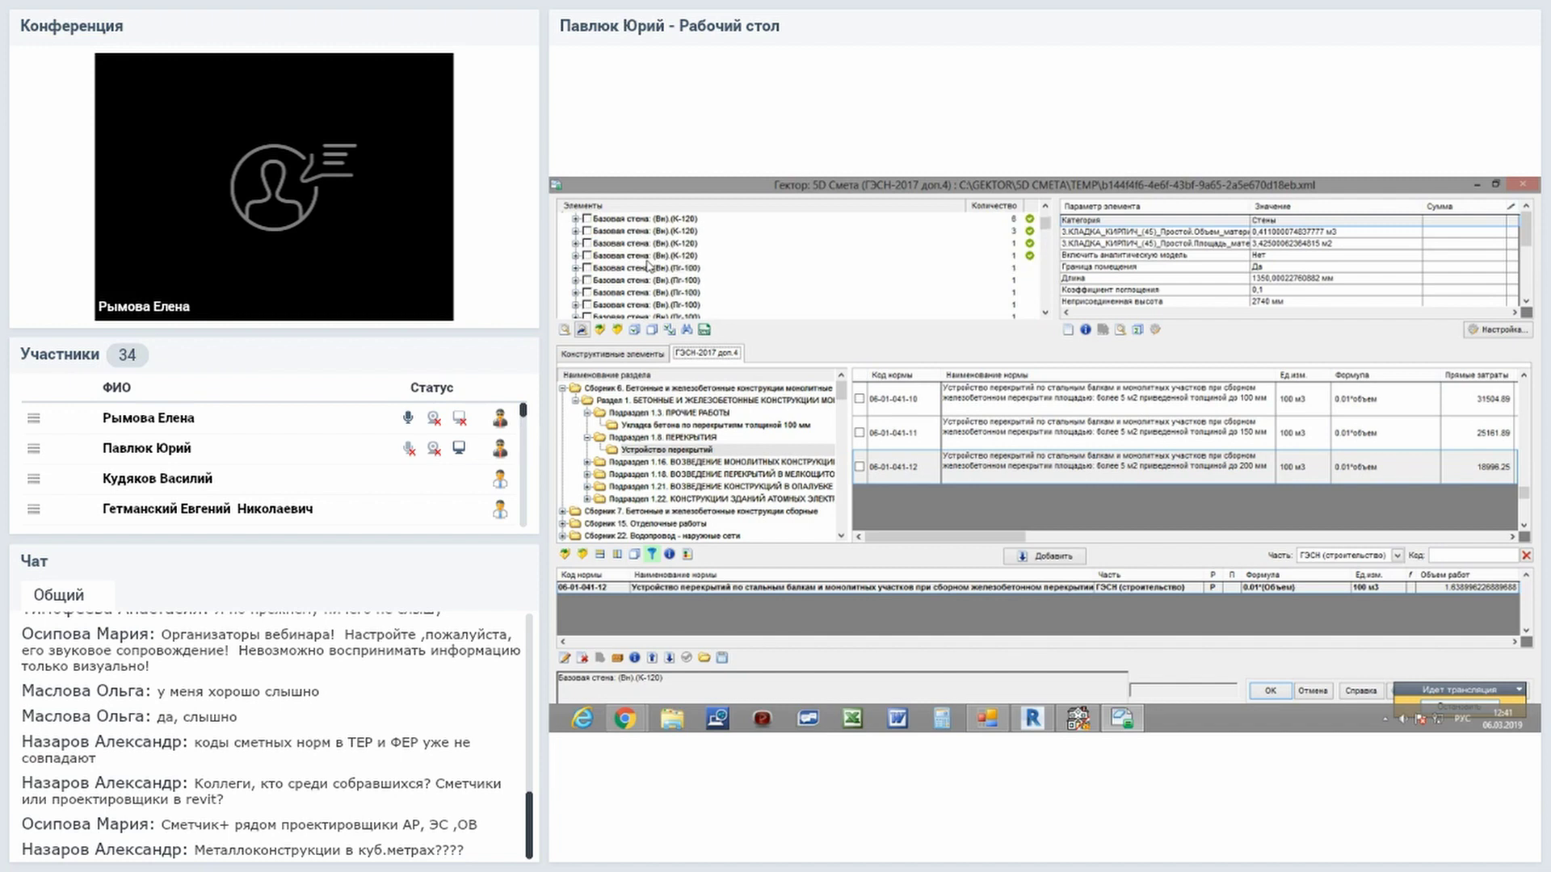
click(650, 280)
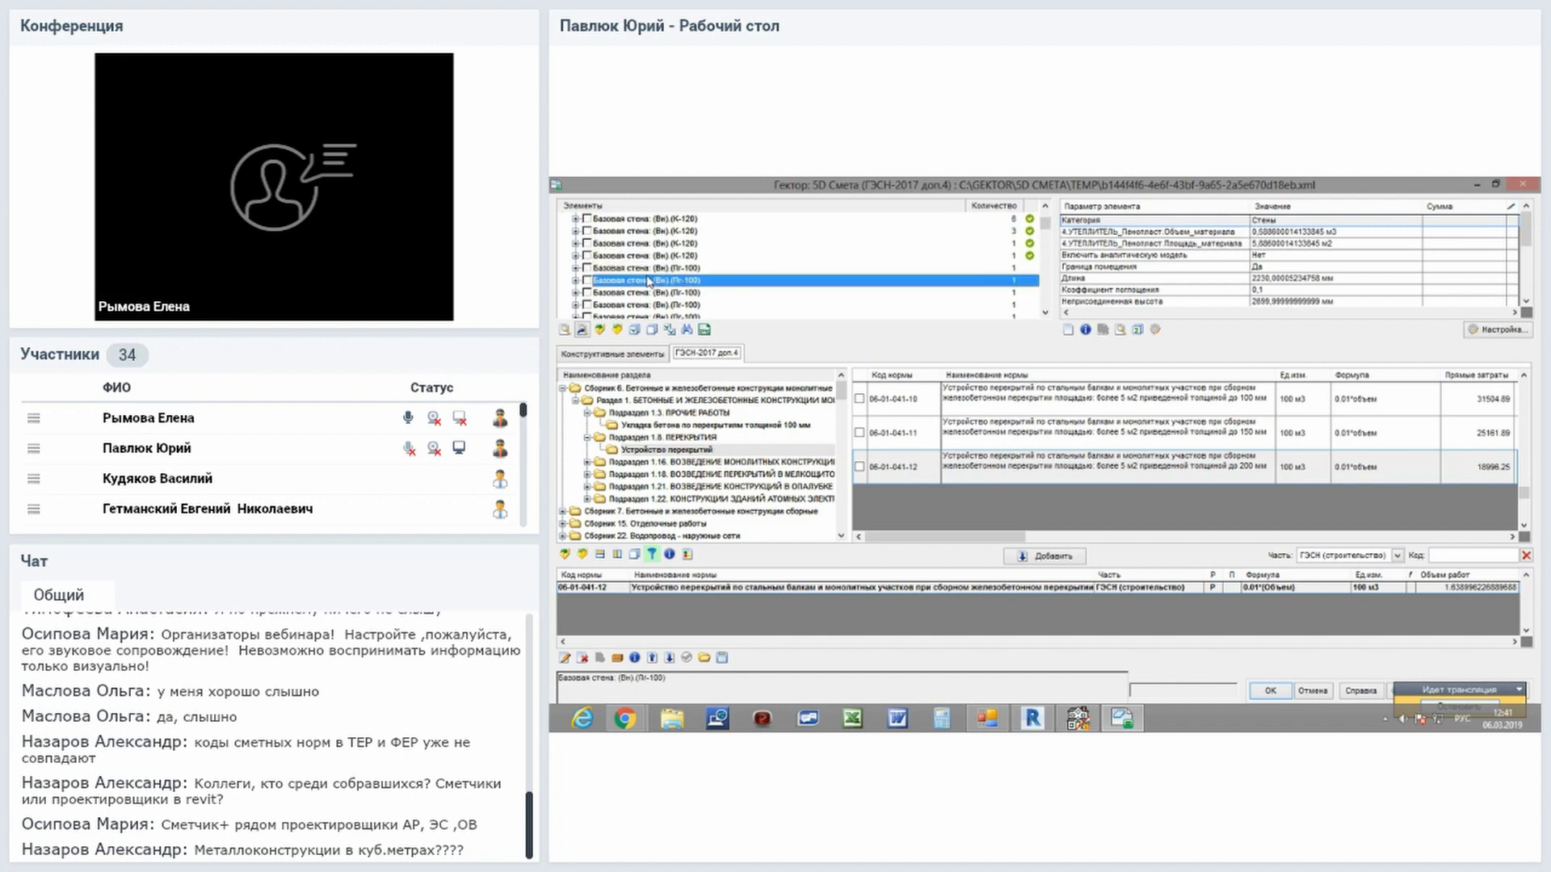
Select Базовая стена (Вн).(Пг-100) Влагостойкий and remove its slab norm 06-01-041-12 with Выключить все.
scroll(650, 280, down, 2)
scroll(650, 281, down, 1)
scroll(650, 280, down, 1)
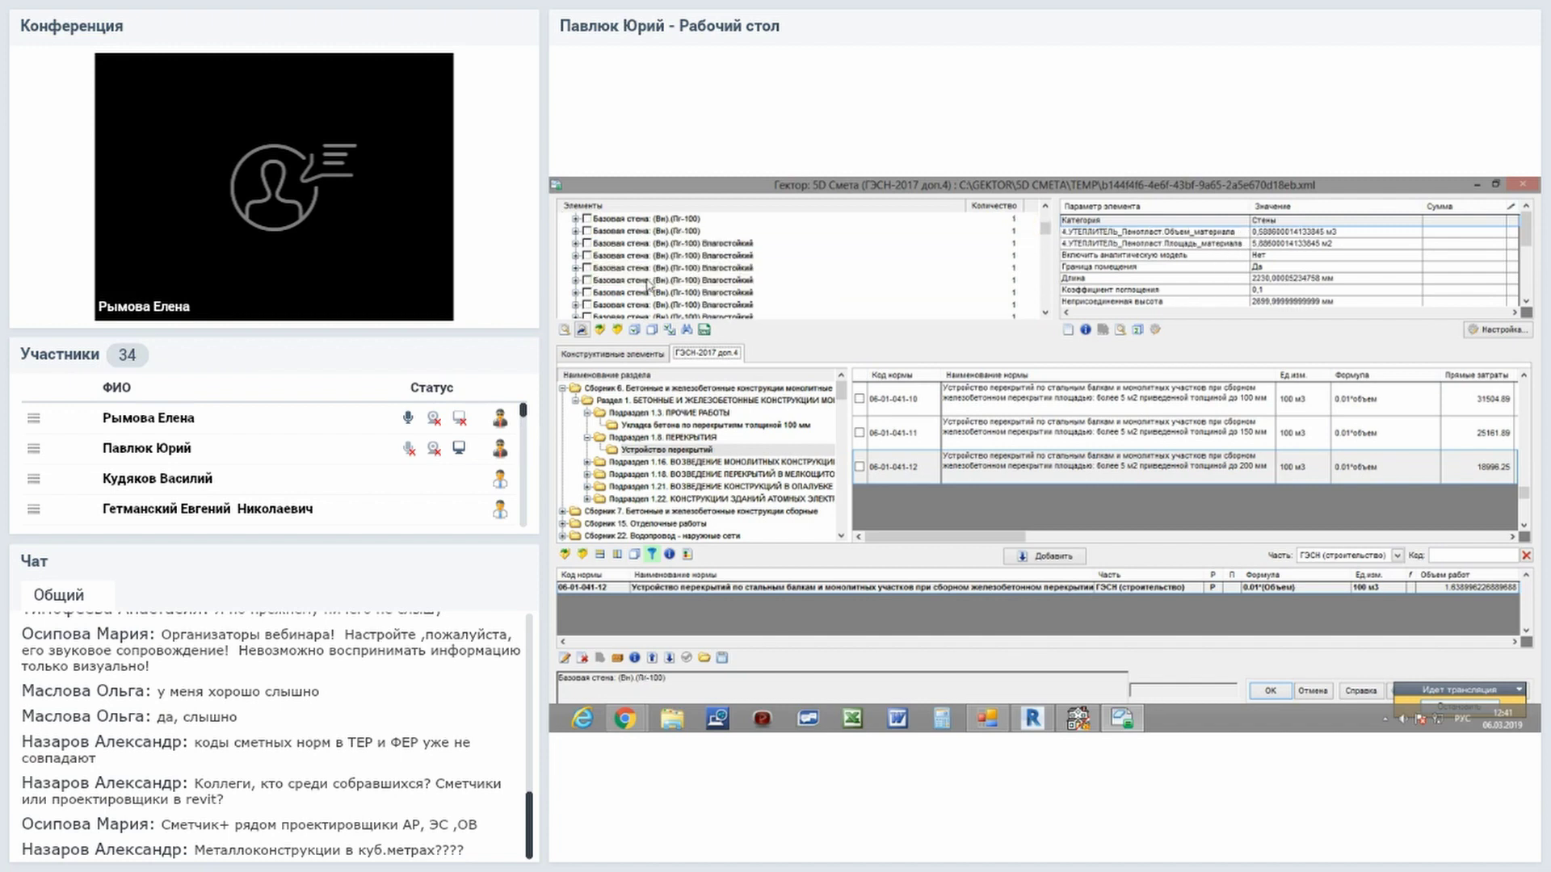
click(648, 282)
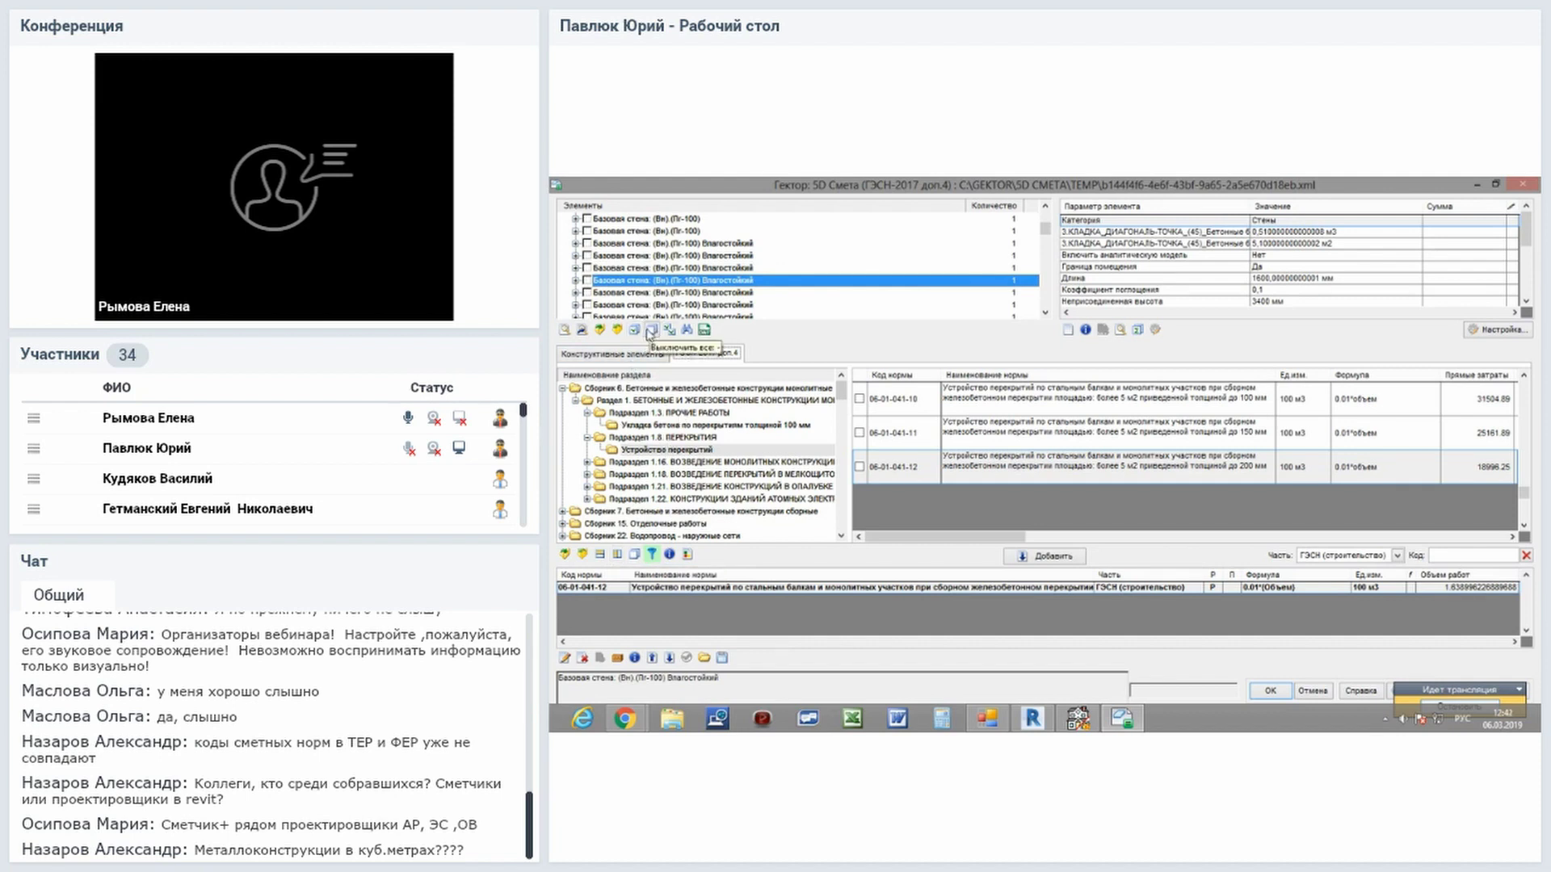
click(651, 330)
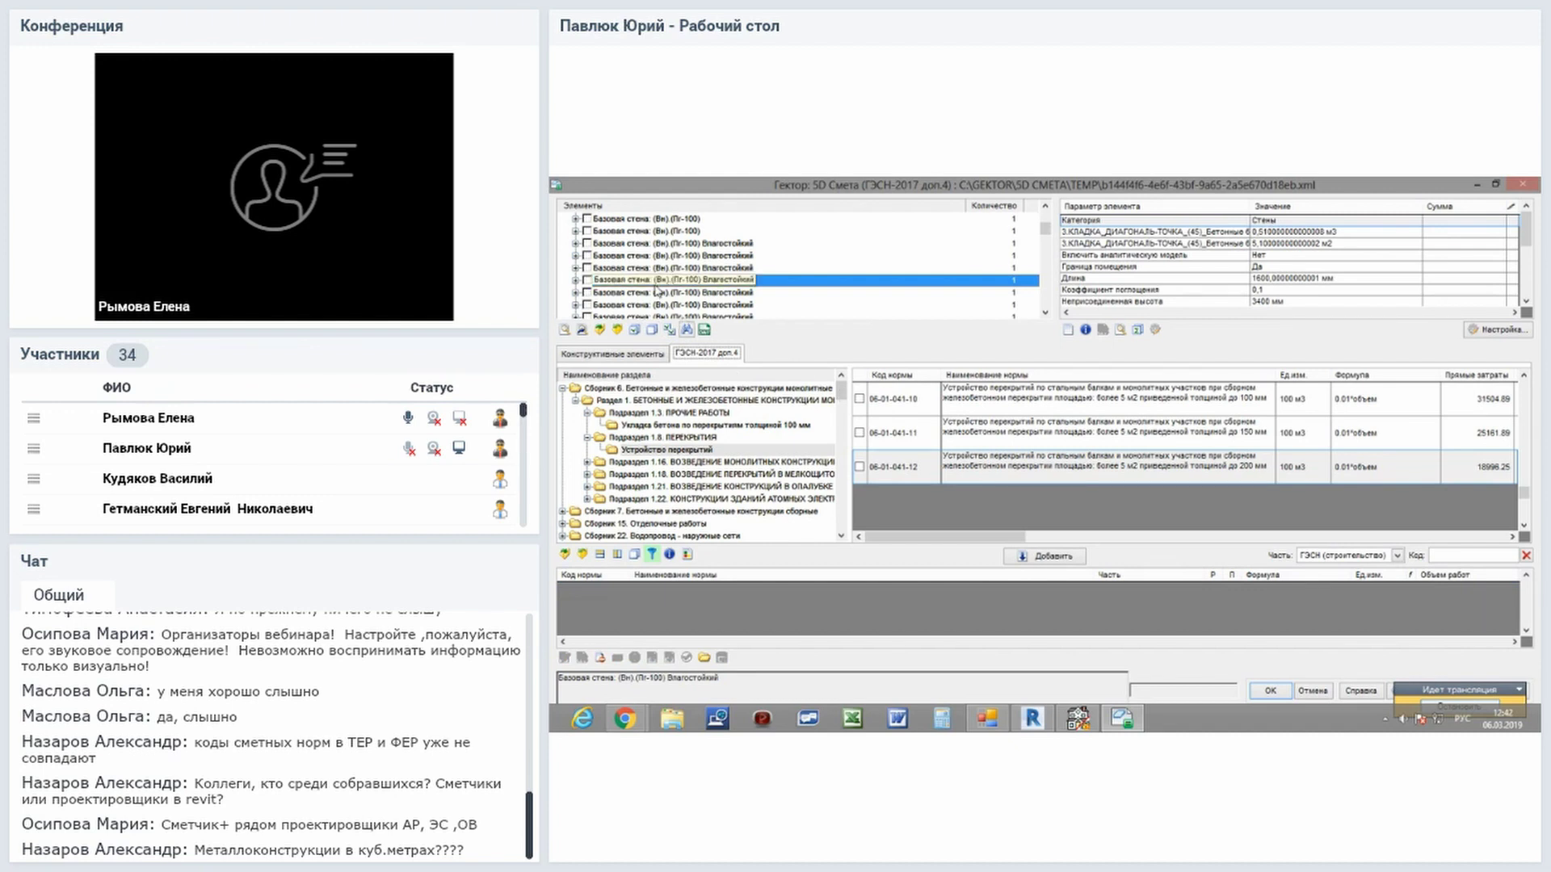
Collapse Сборник 6 and clear the Отбор норм filter so all norms show.
click(563, 388)
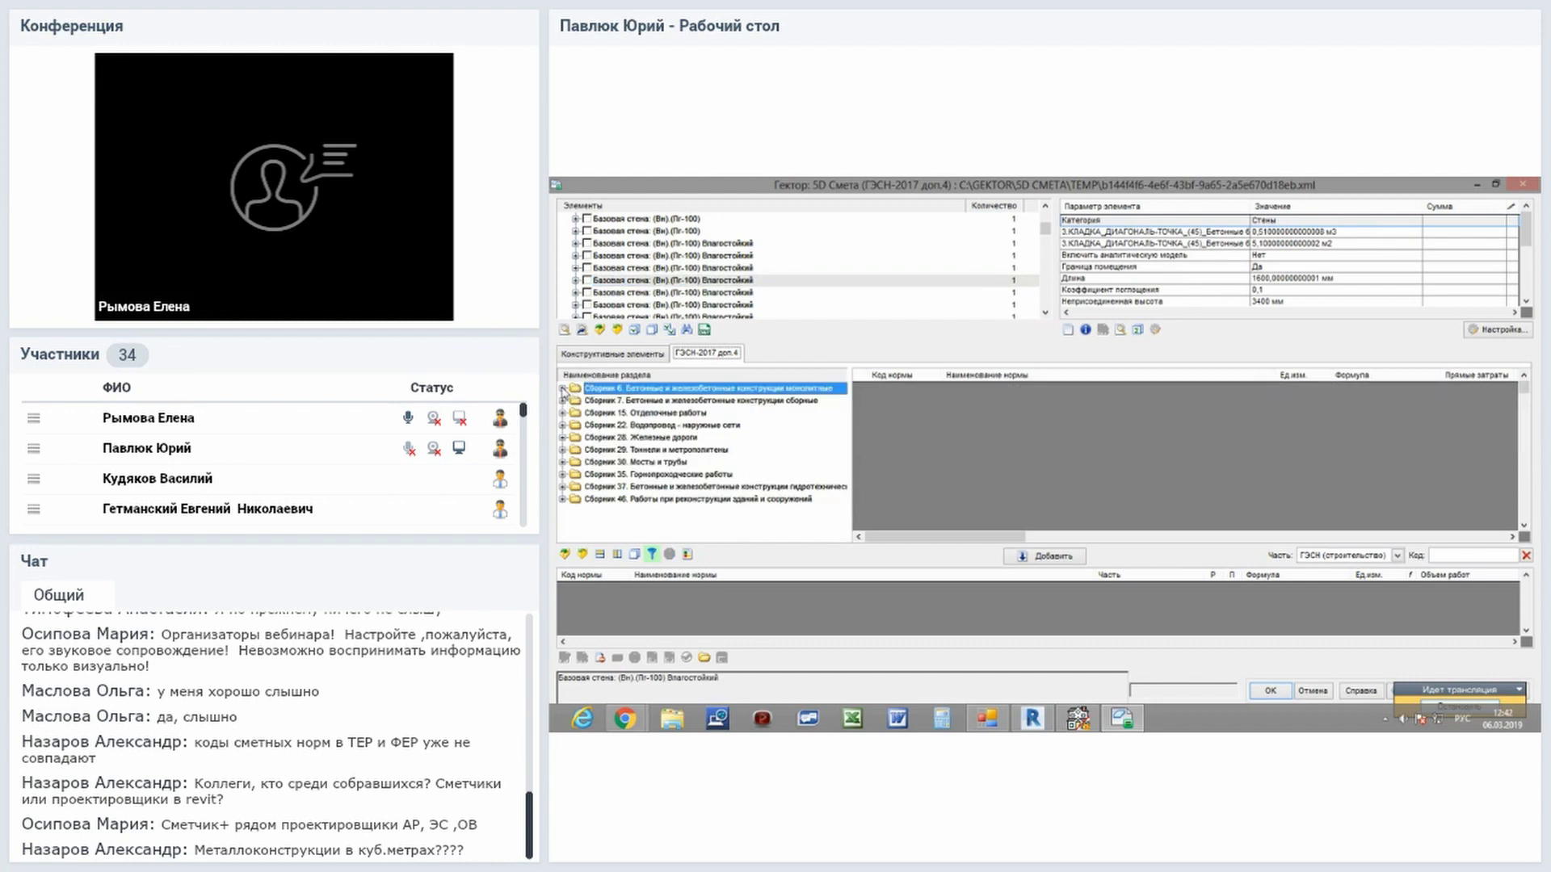
click(651, 554)
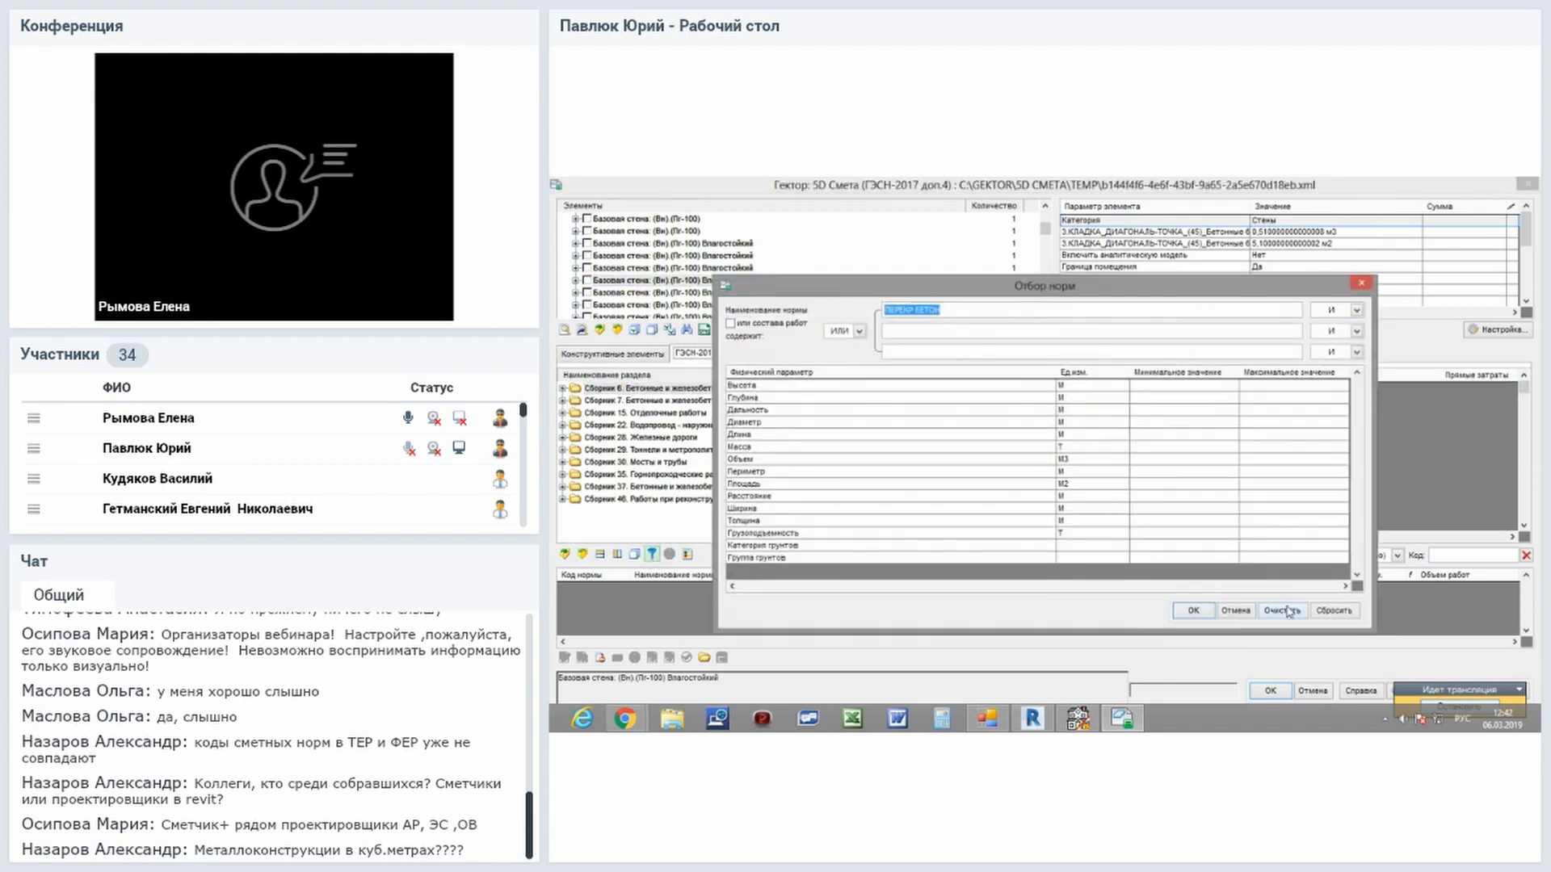
click(1346, 613)
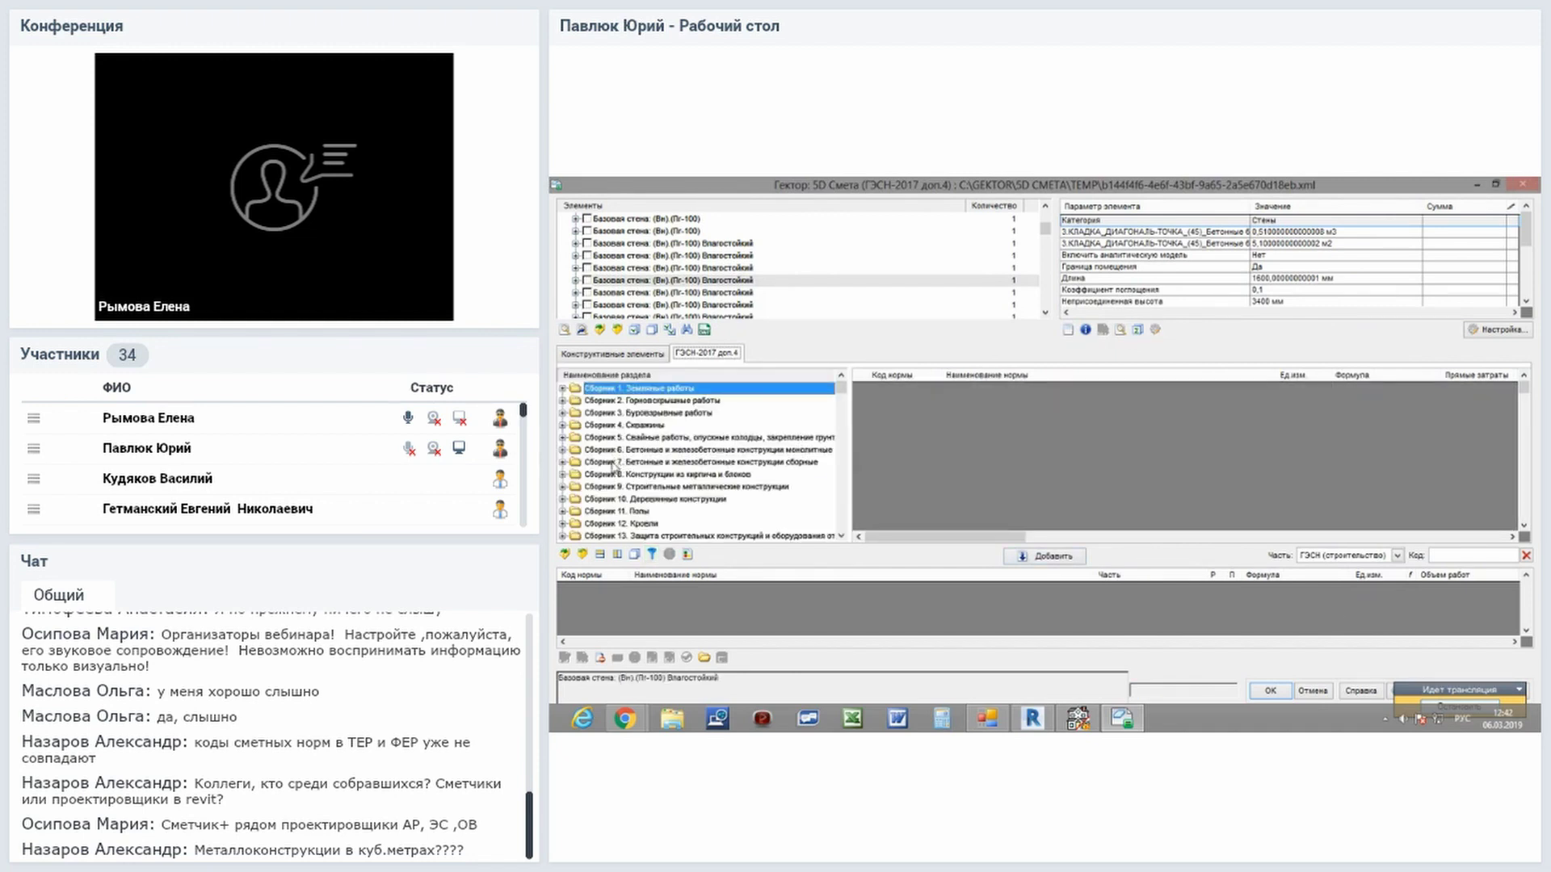
Open Сборник 8 > Раздел 2 > Кладка стен из кирпича and select norm 08-02-001-01.
click(567, 475)
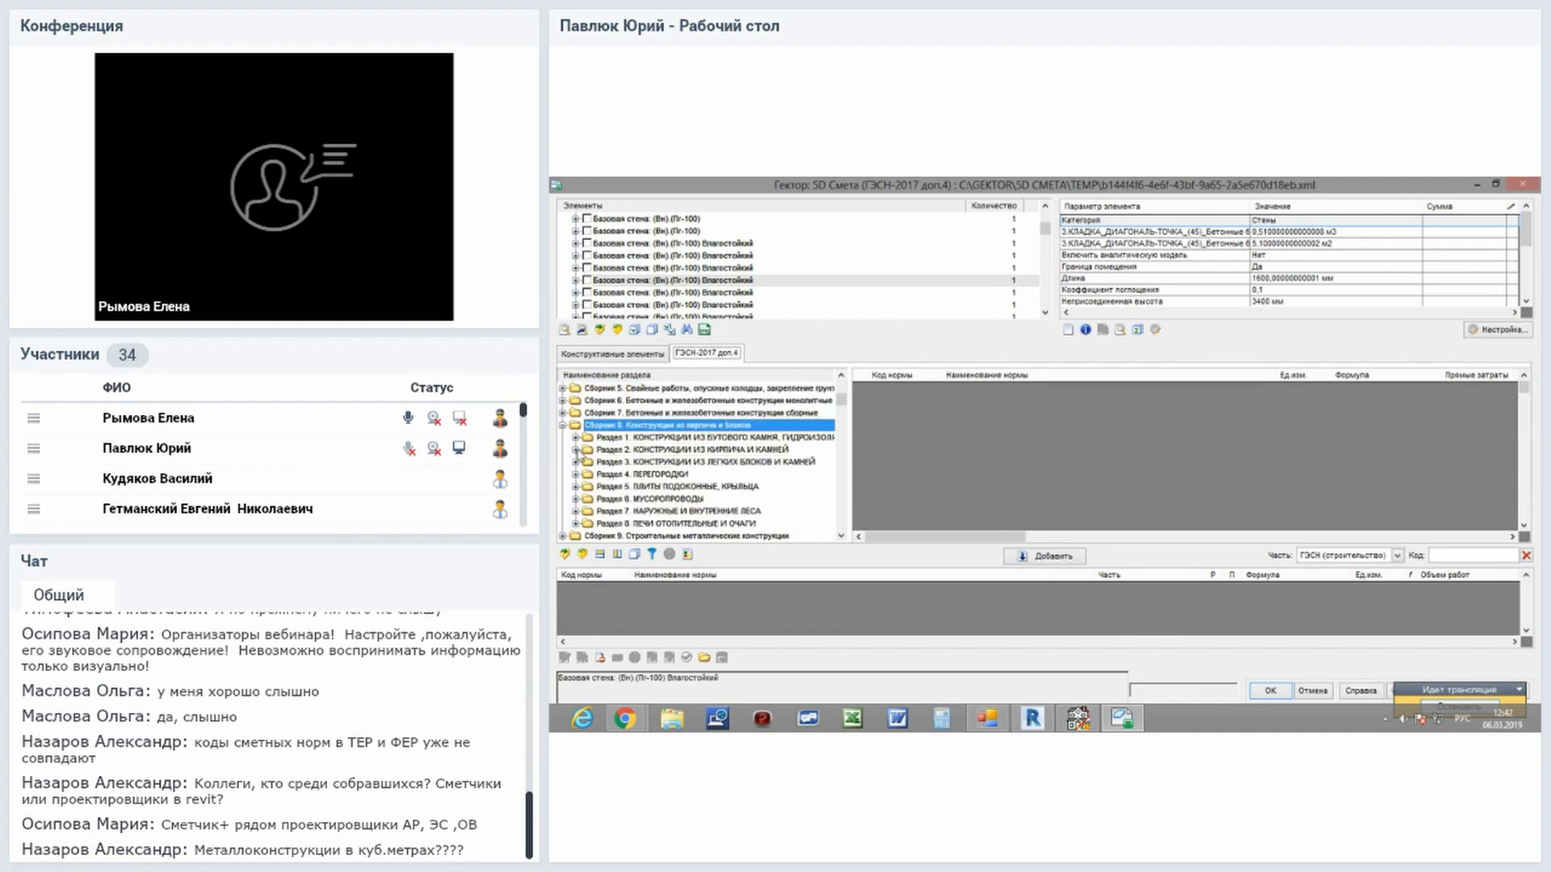
click(576, 452)
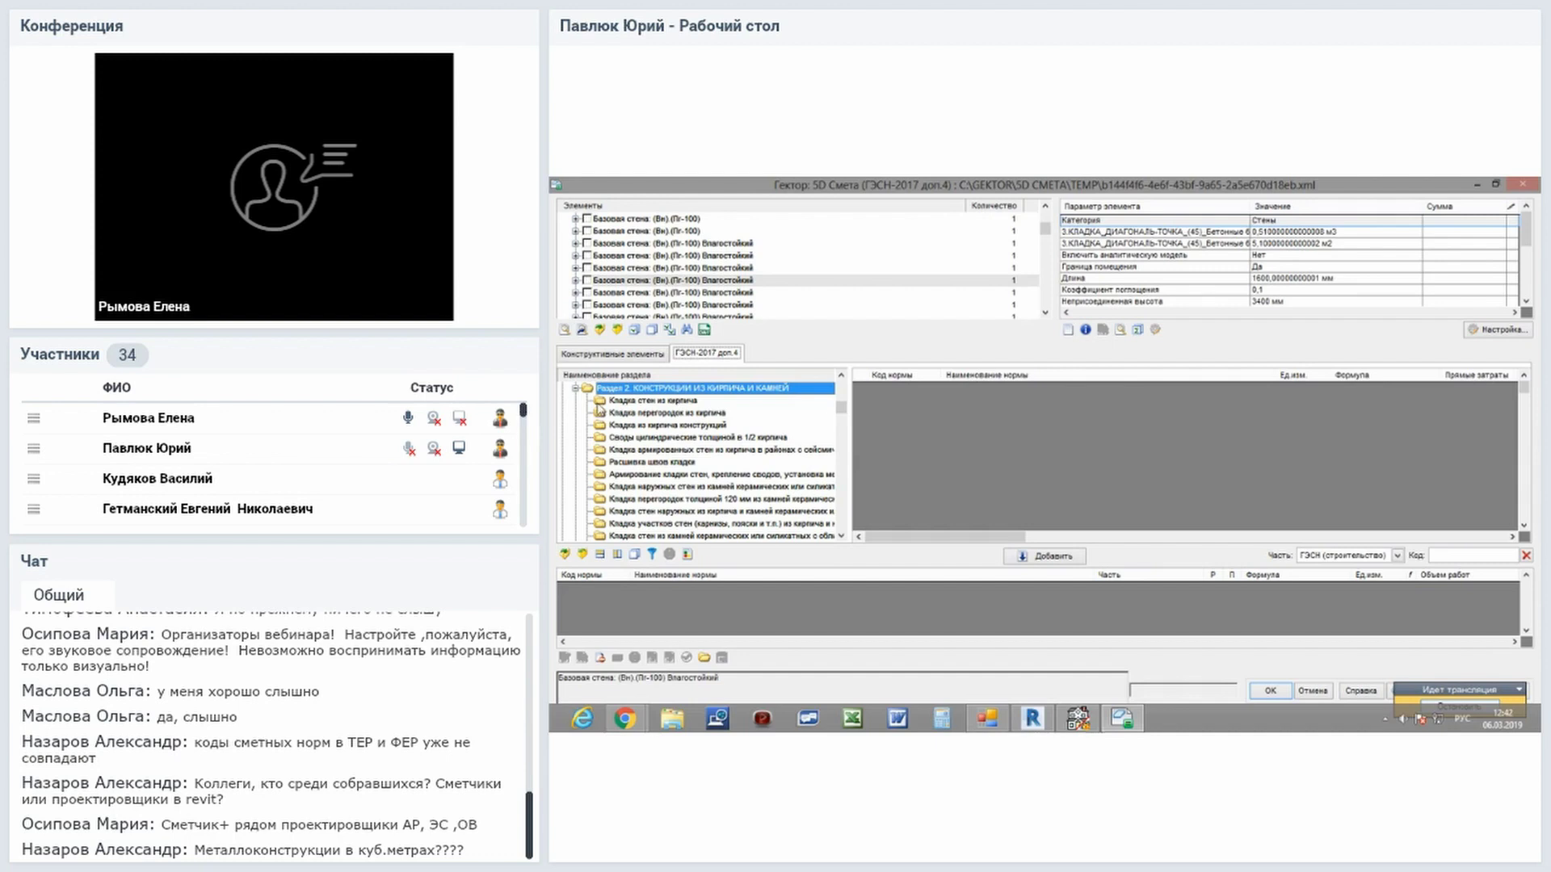
click(601, 401)
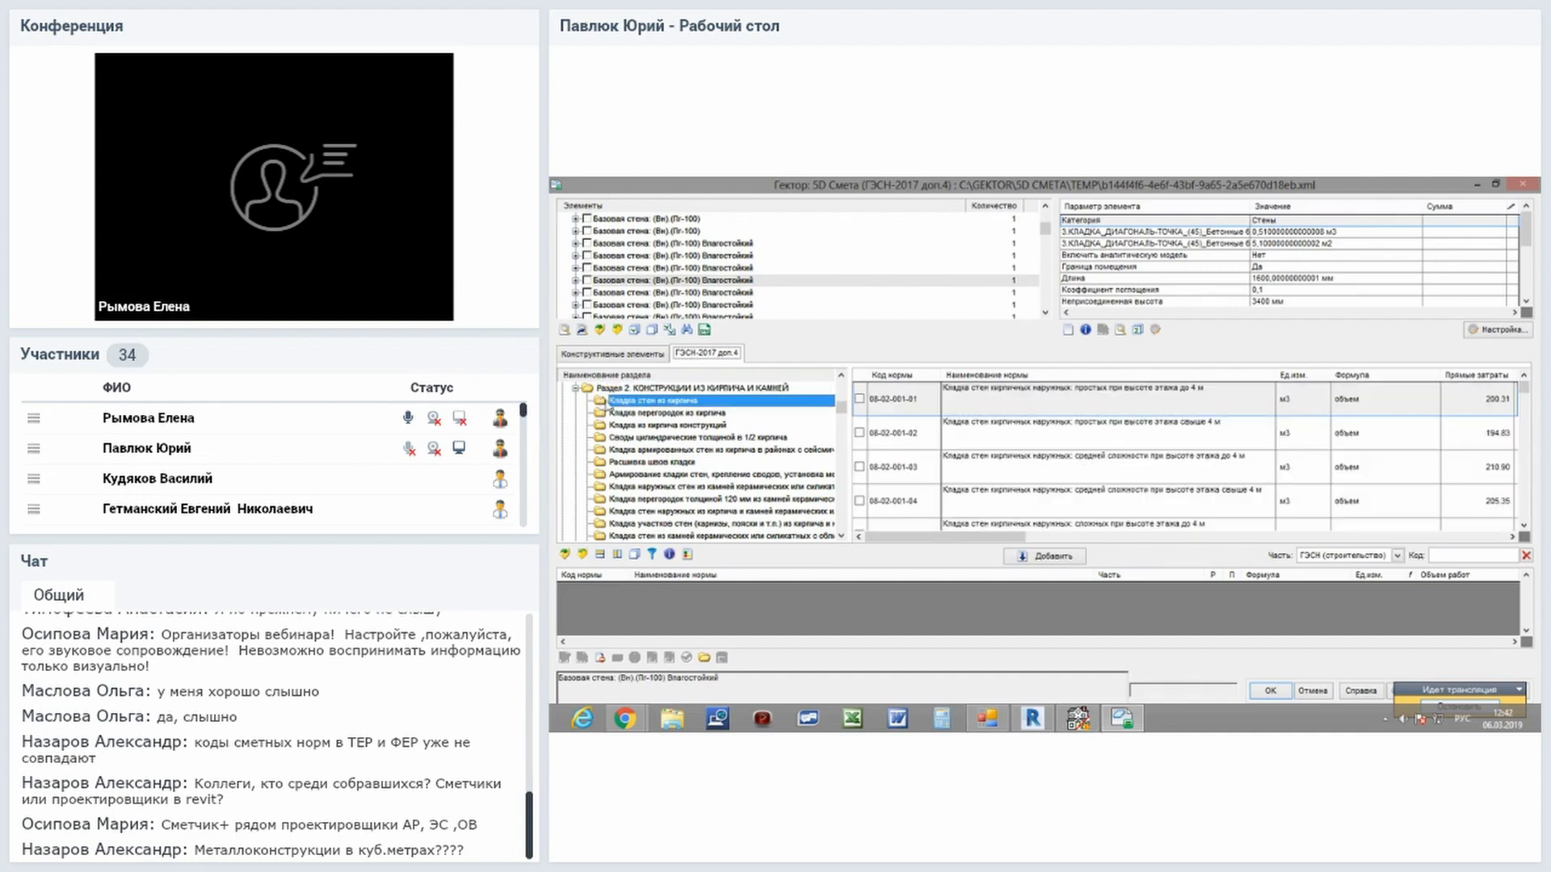
click(1018, 399)
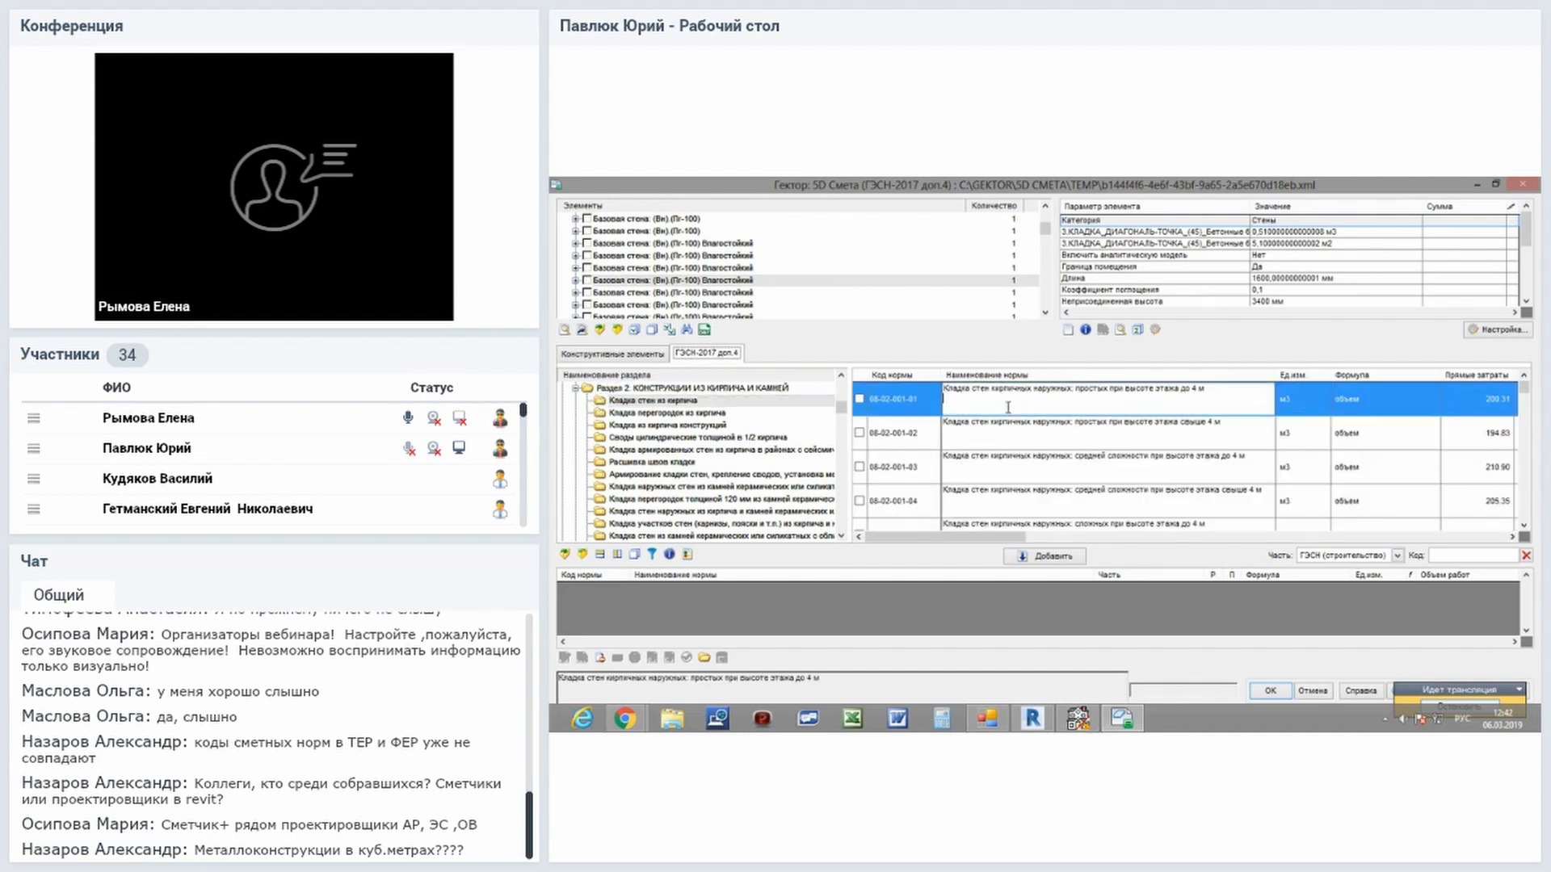
Add norm 08-02-001-01 to the wall using the Стены {Объем} variant instead of С кирпичом.
click(1043, 558)
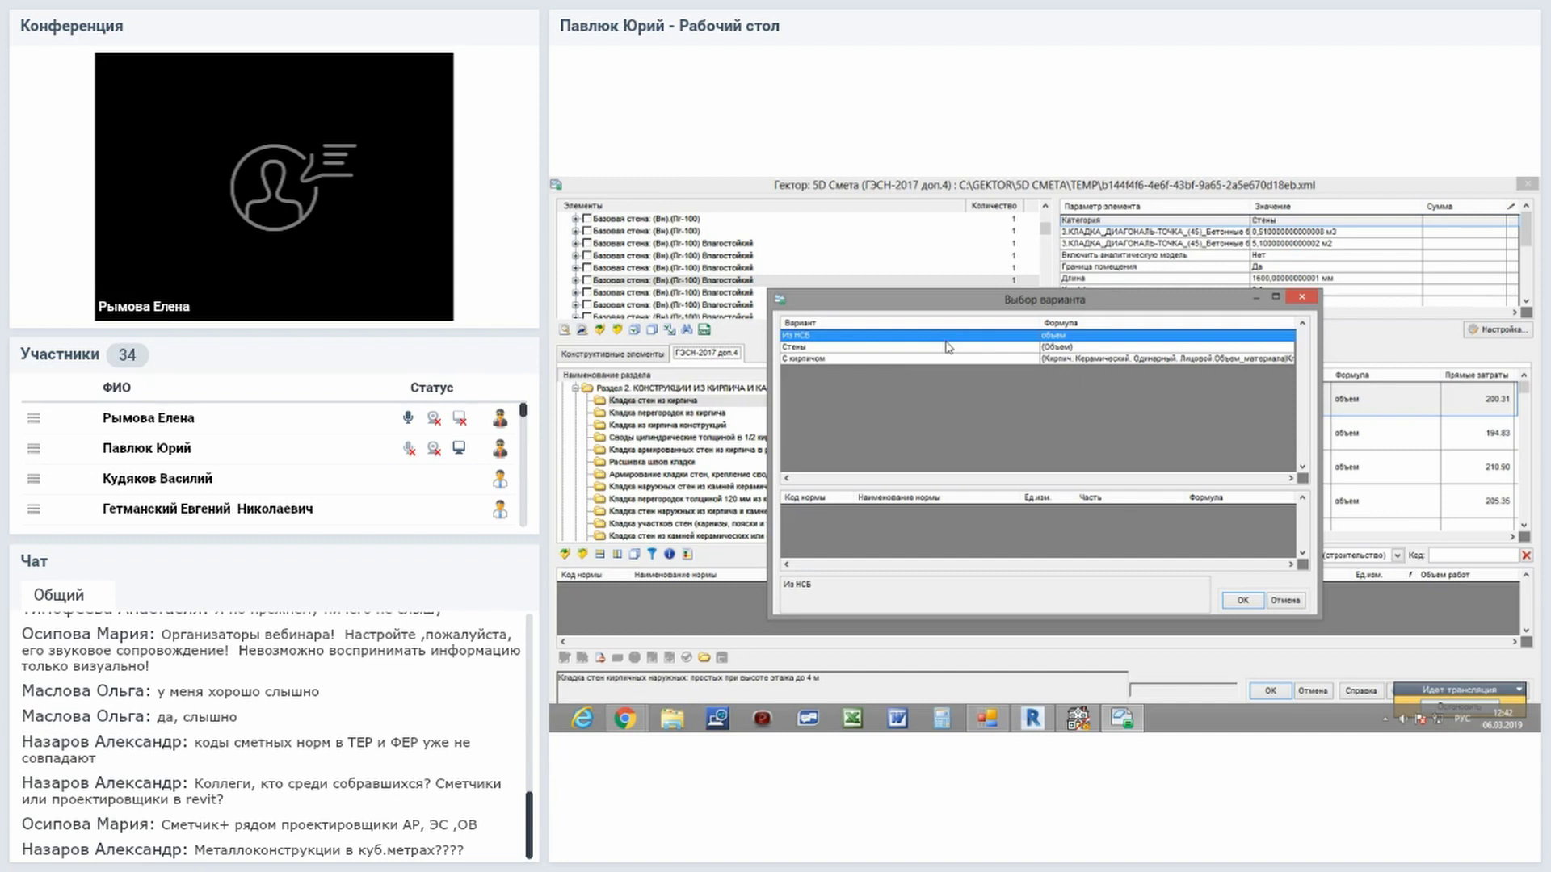
click(949, 359)
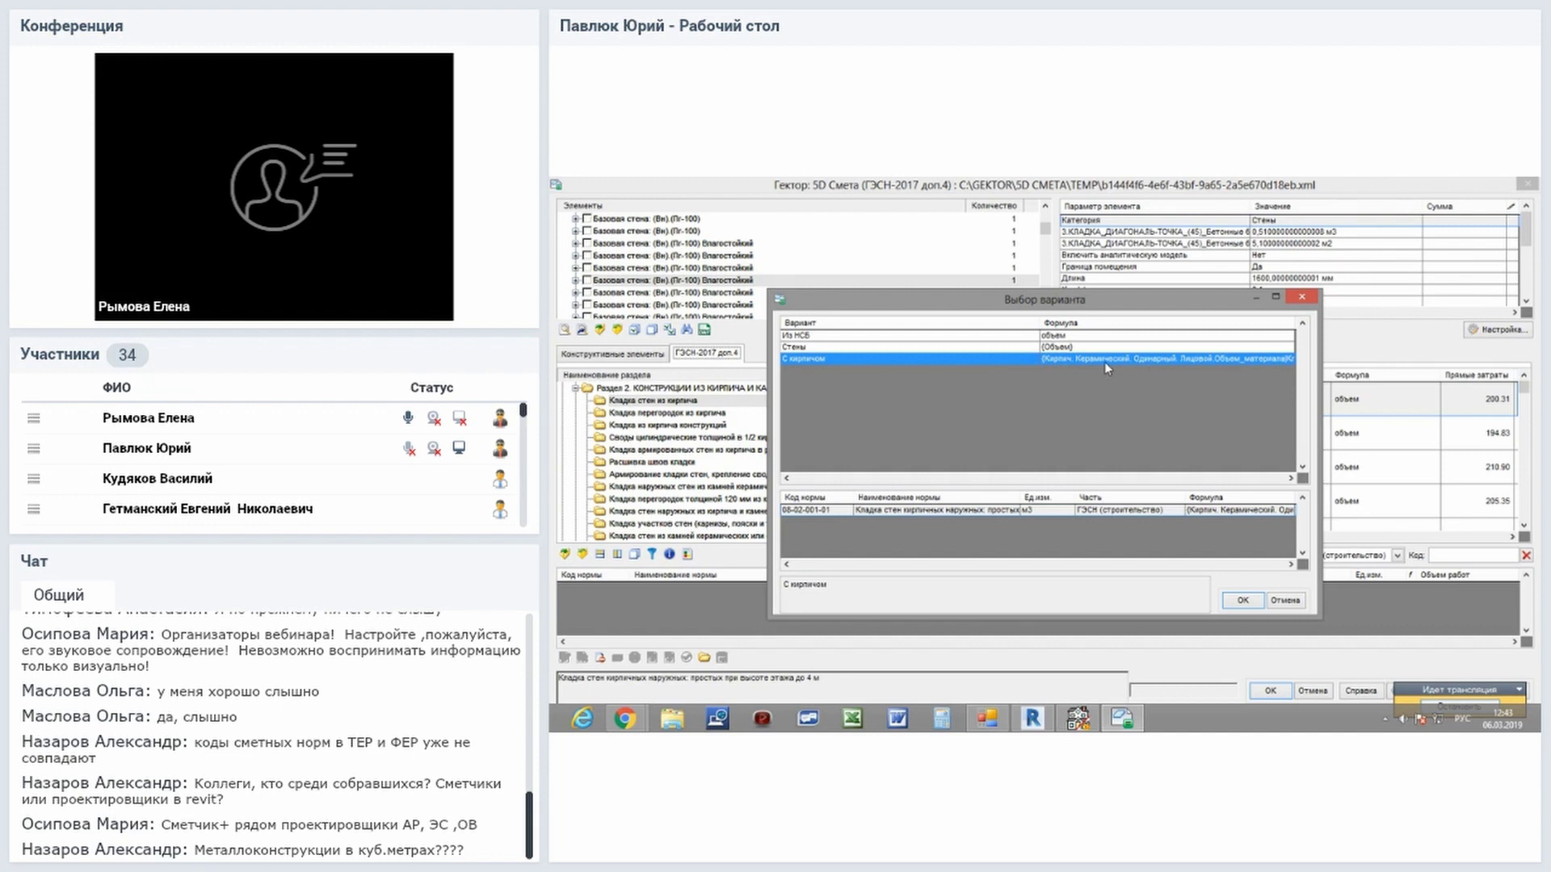
click(956, 347)
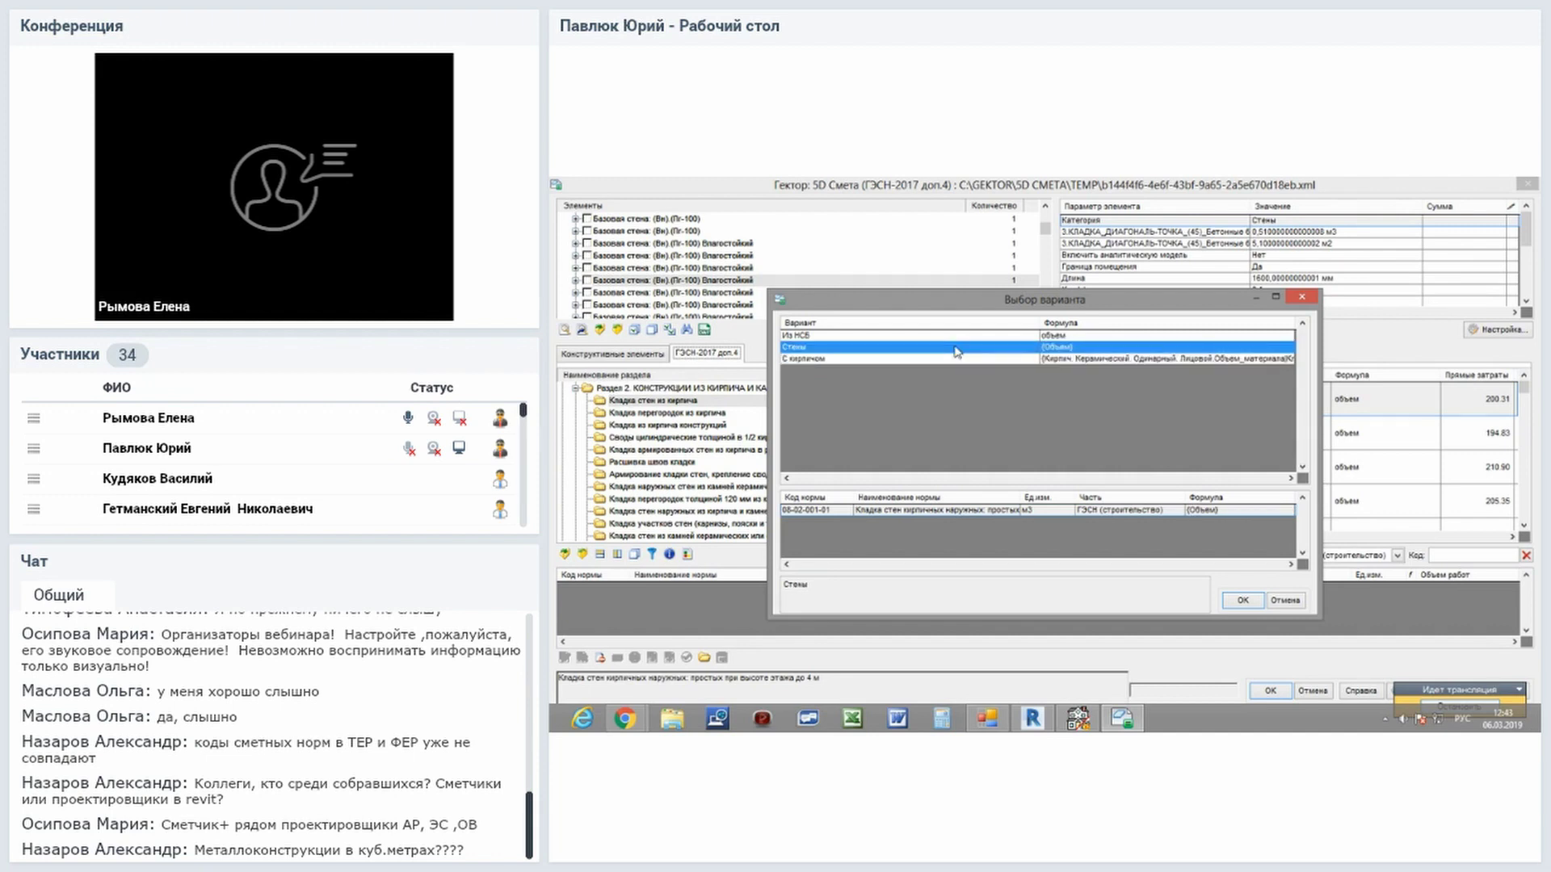
click(1244, 601)
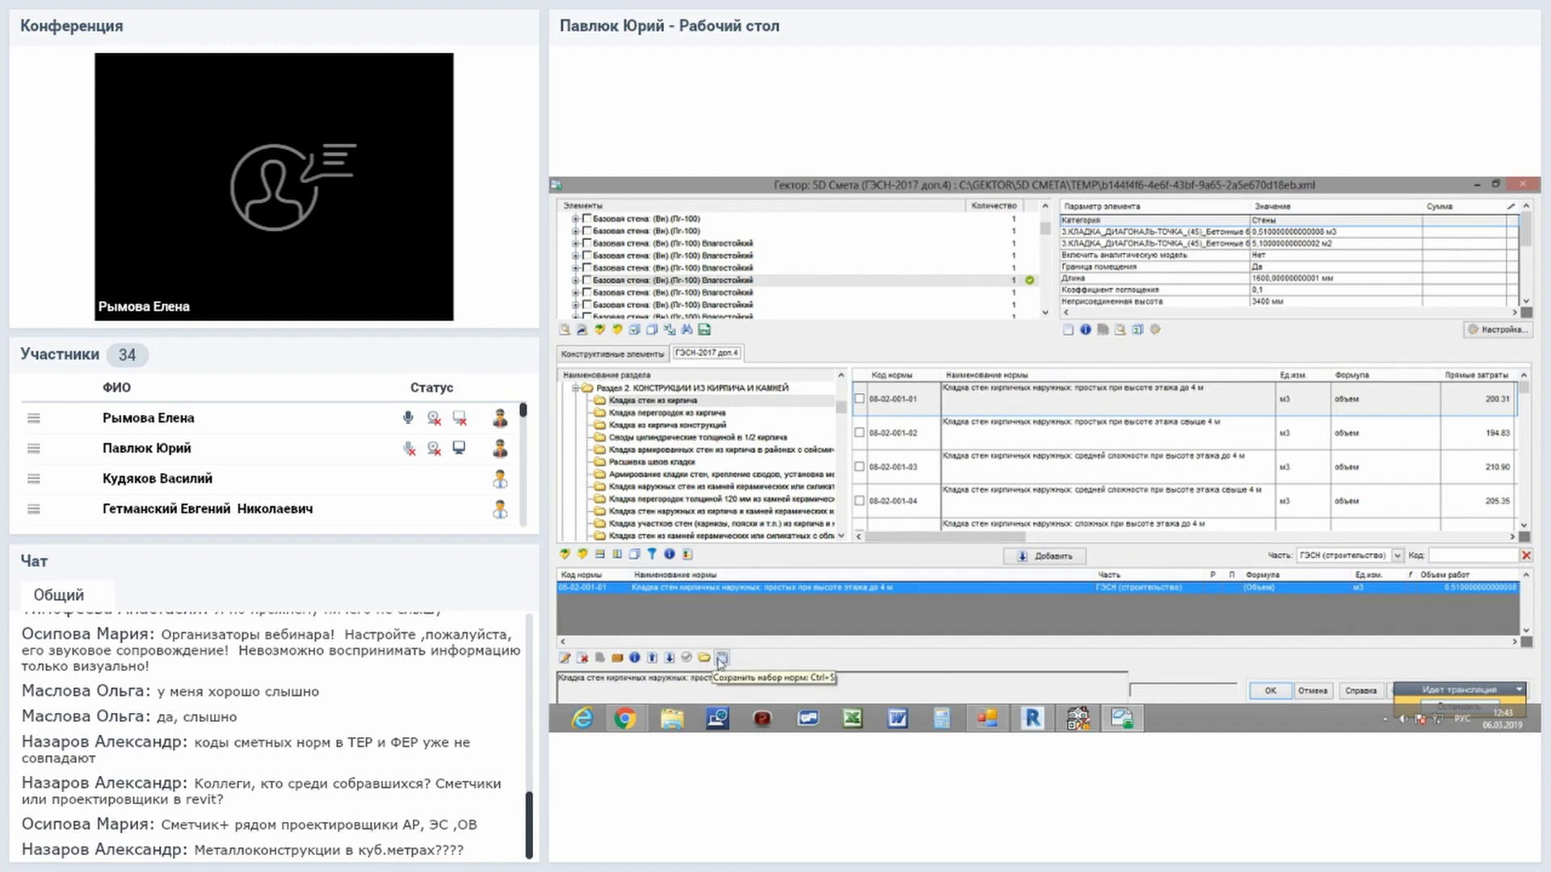
Start saving the wall's norms as a norm set with Сохранить набор норм.
click(722, 659)
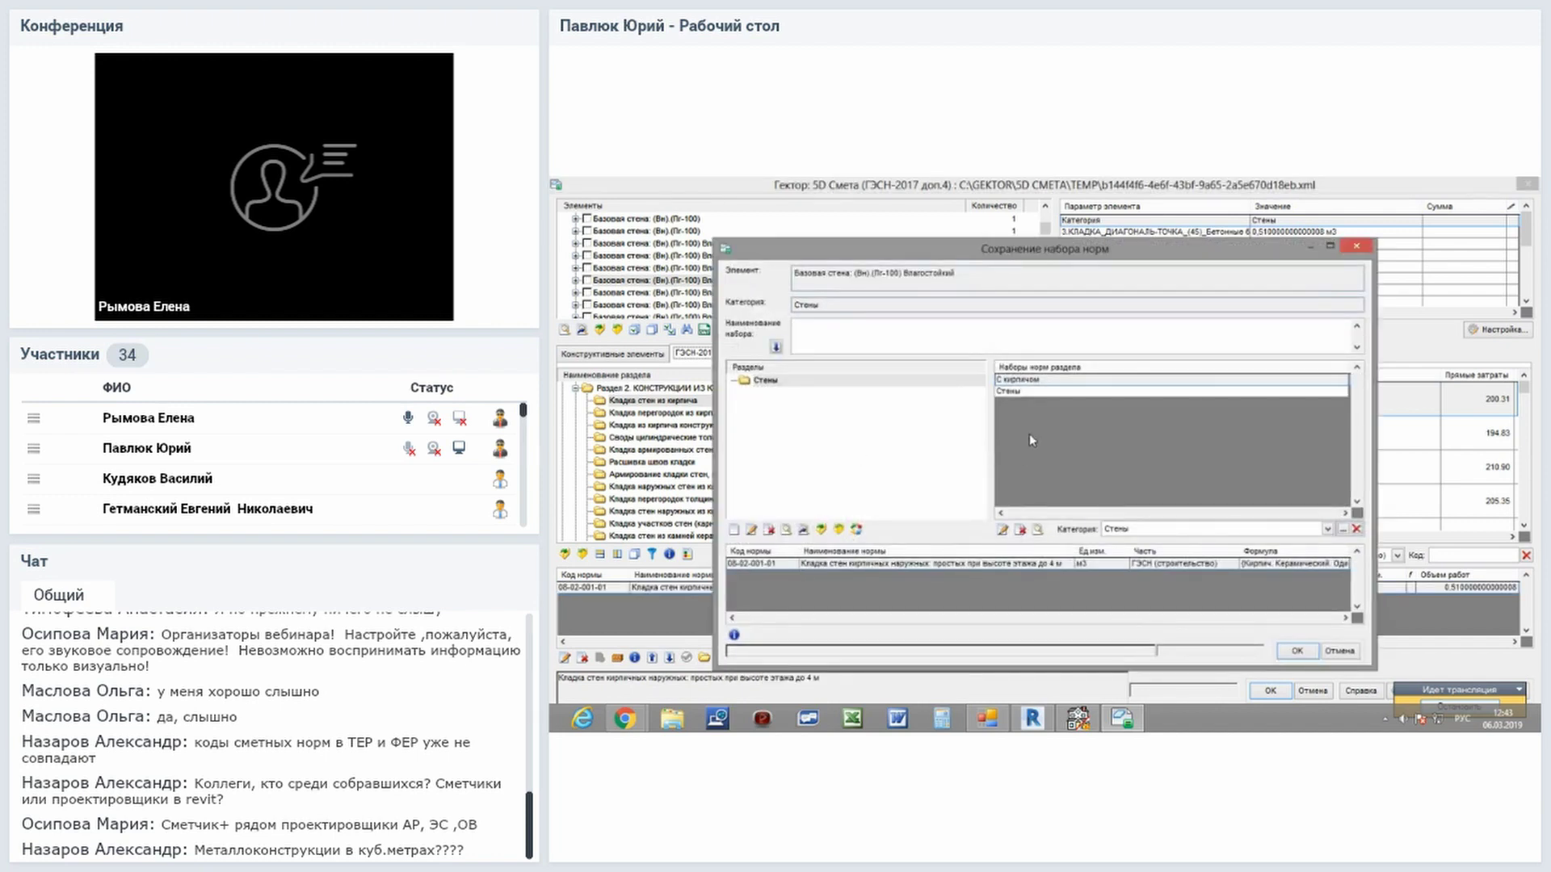
Pick the existing Стены set in Наборы норм раздела, then close the Сохранение набора норм dialog.
click(1060, 391)
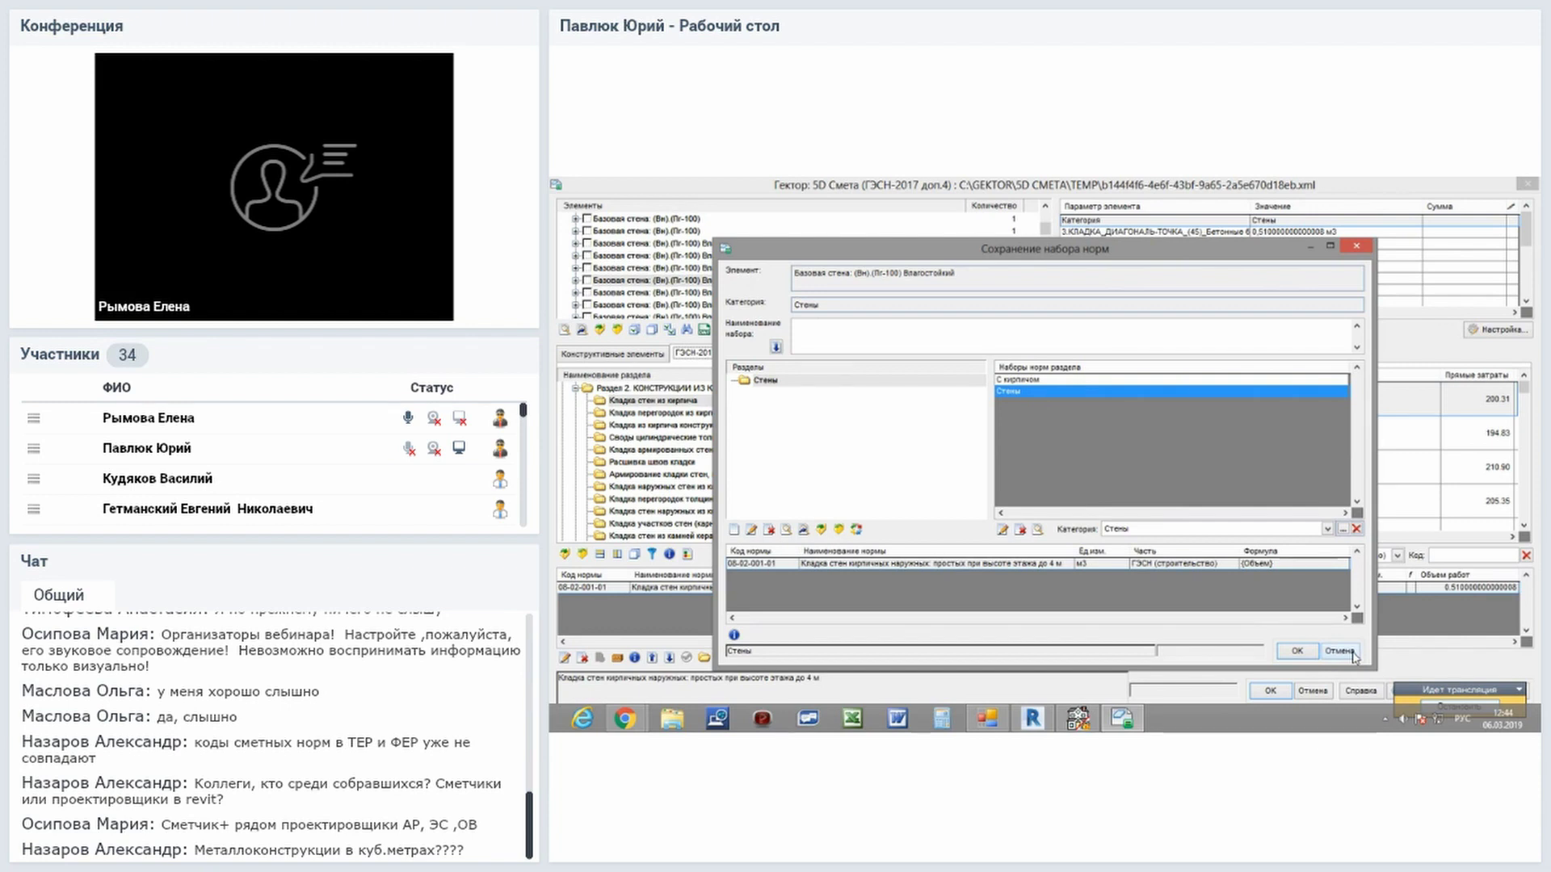
click(1354, 655)
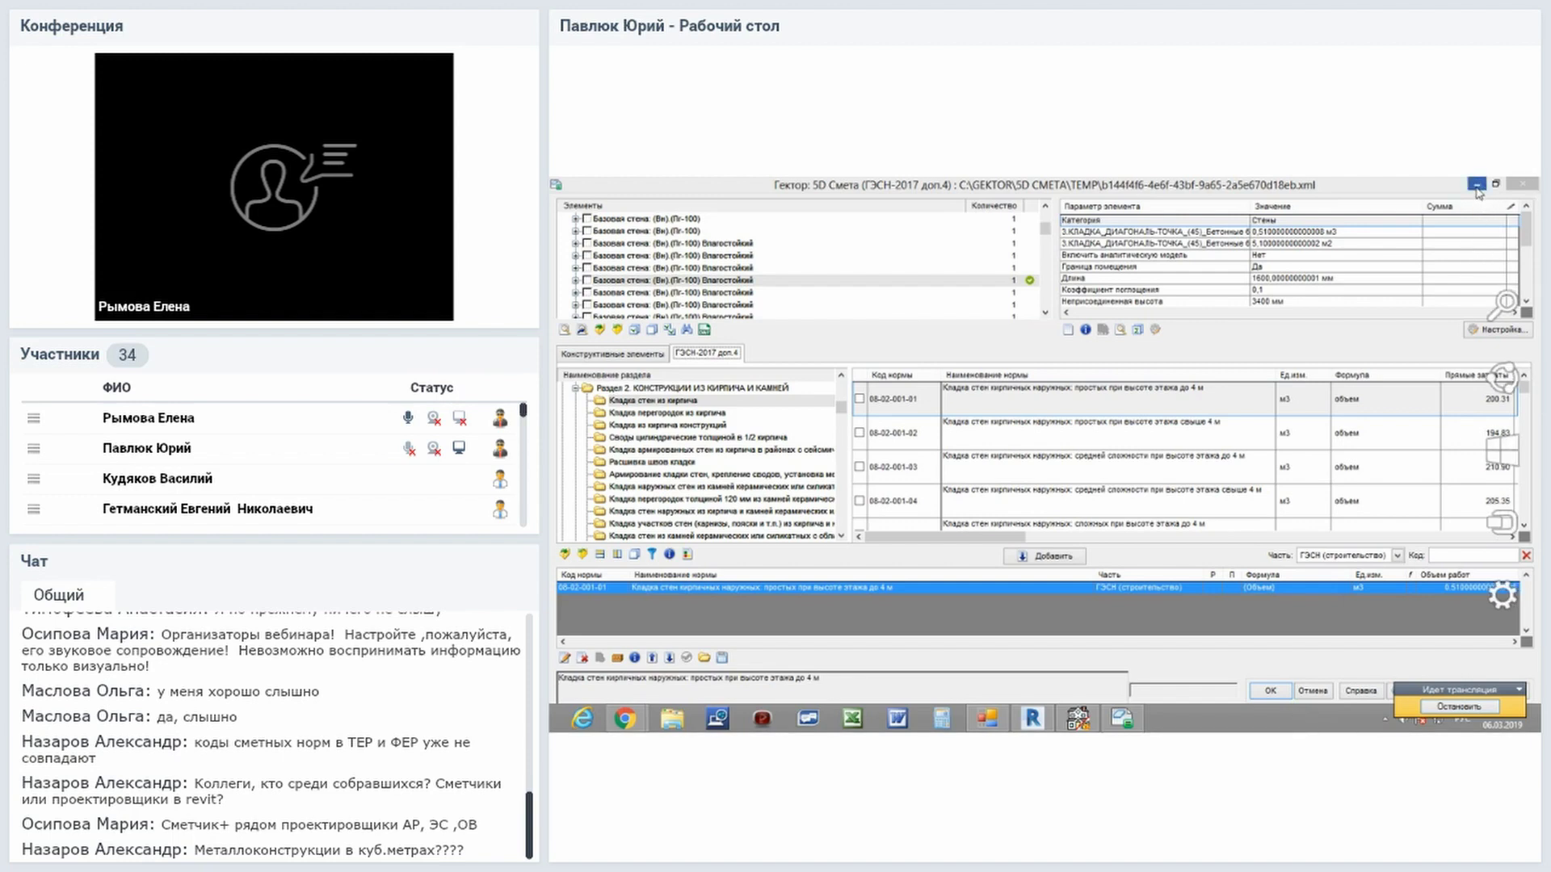
Switch between Revit and the estimate window, then restore Гектор: 5D Смета down over Revit.
click(1476, 185)
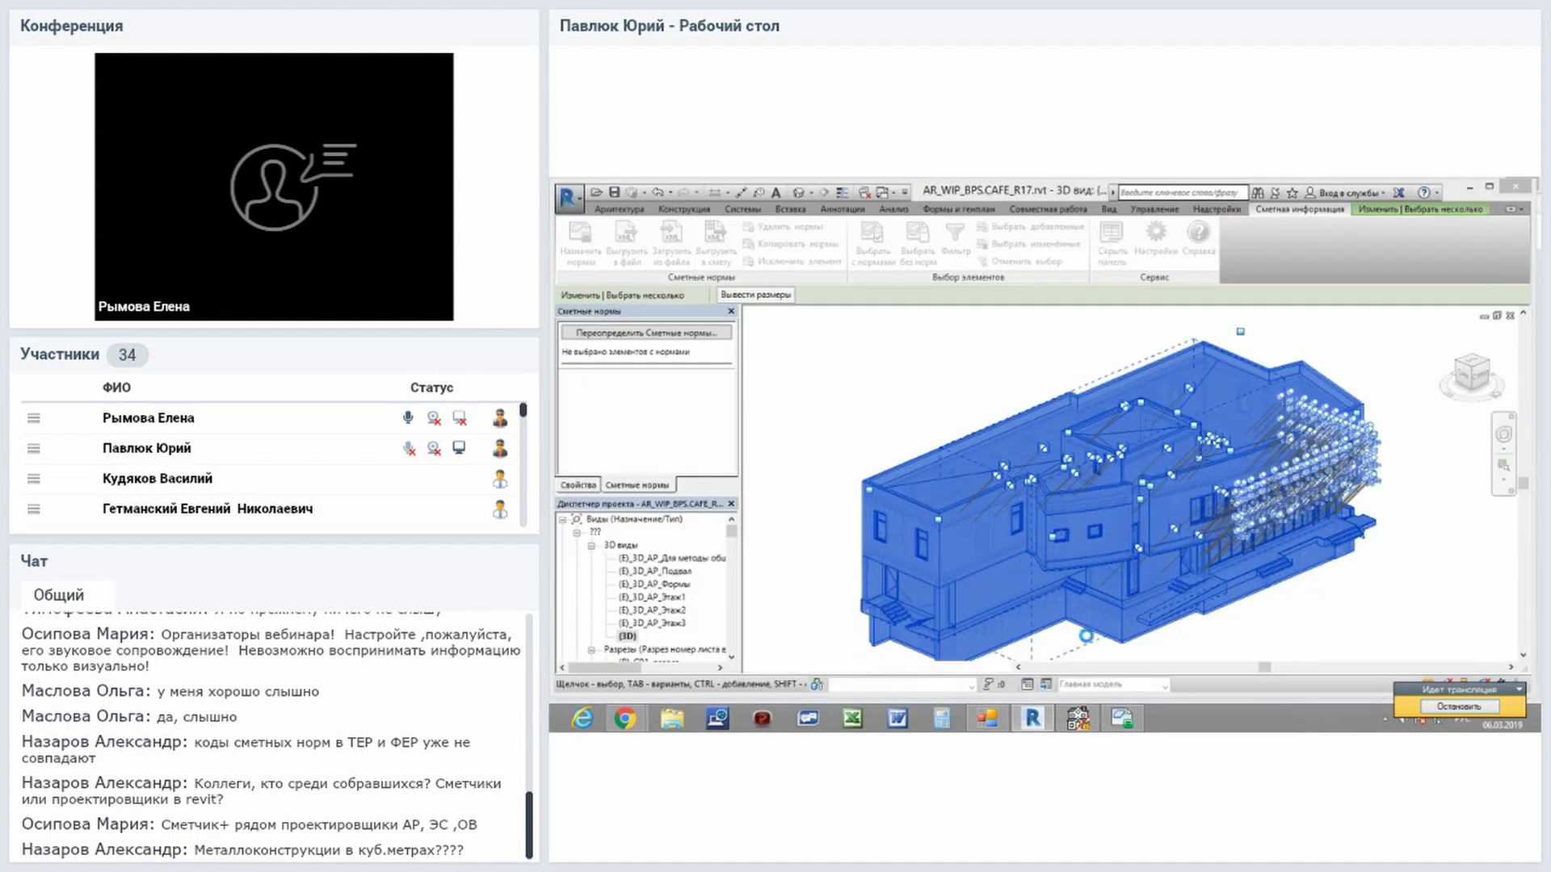
click(1139, 719)
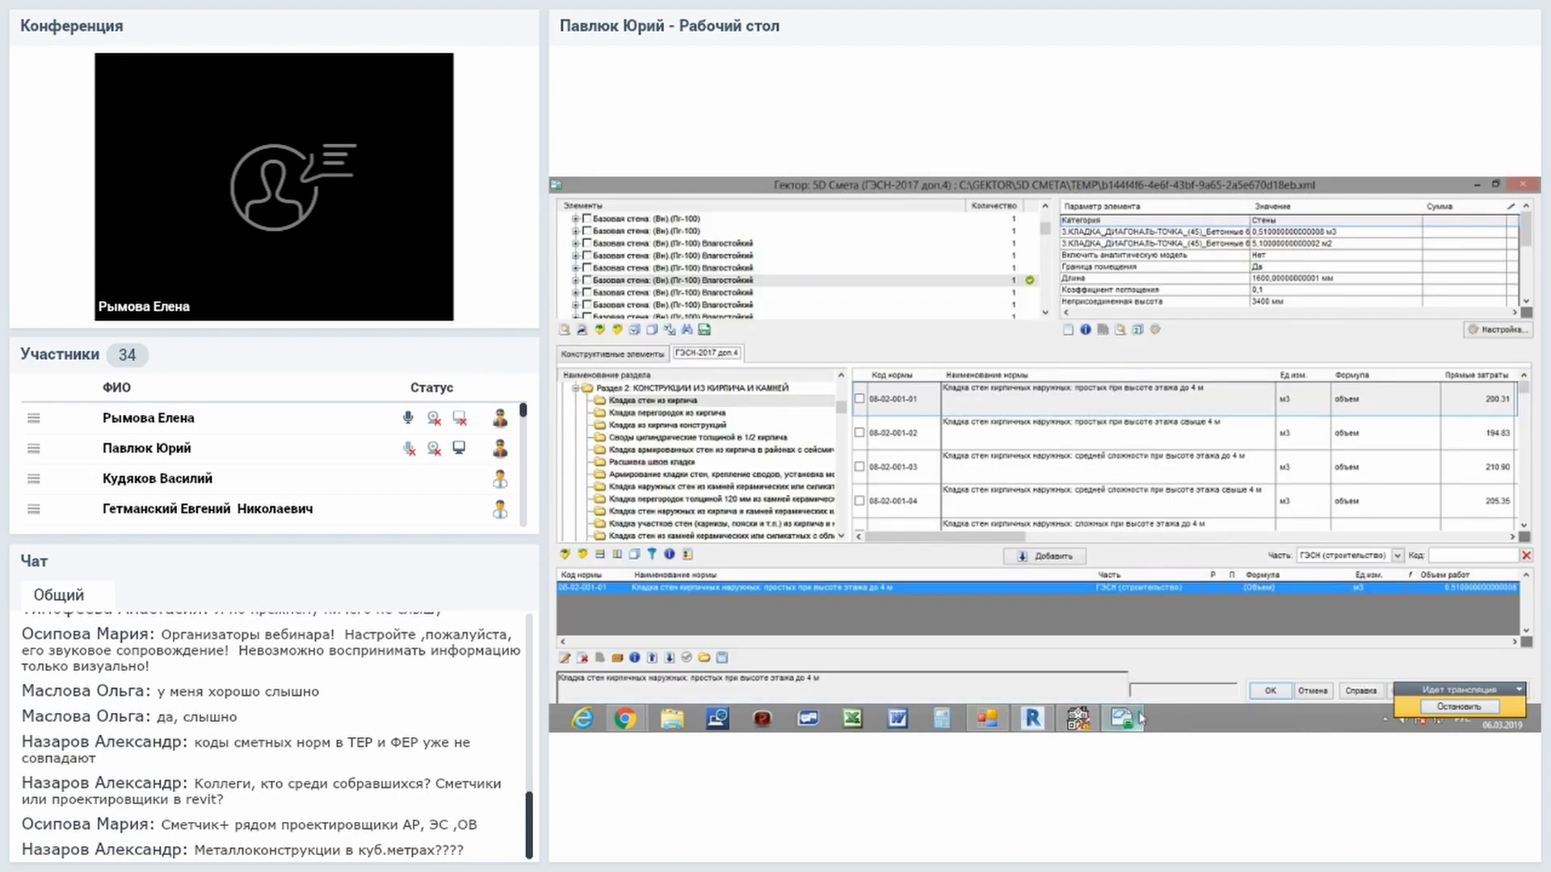
click(1477, 185)
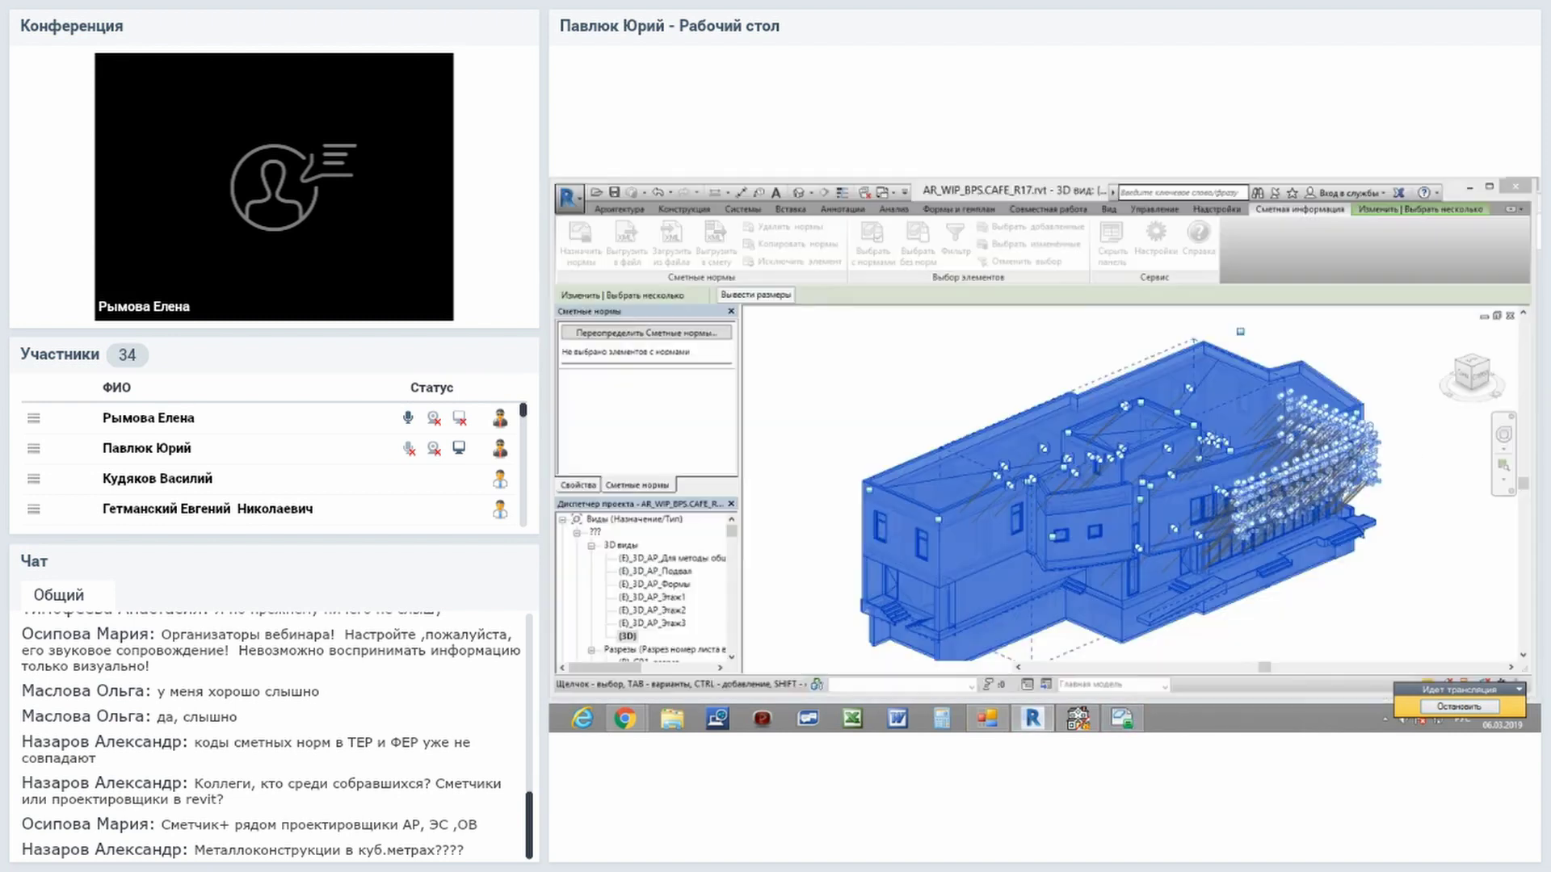
click(1121, 718)
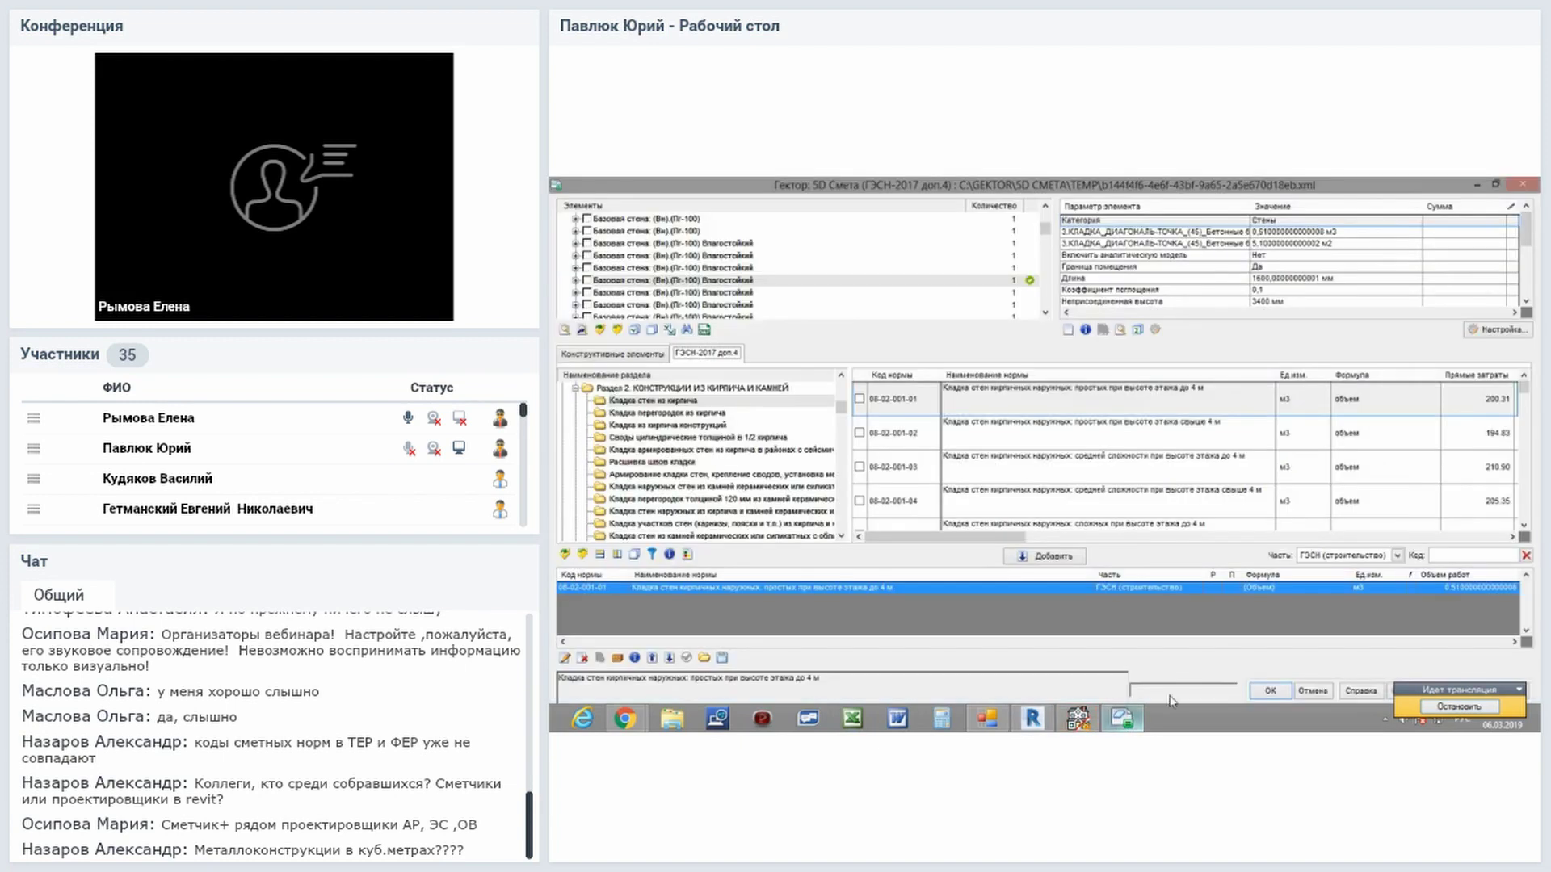
click(1496, 184)
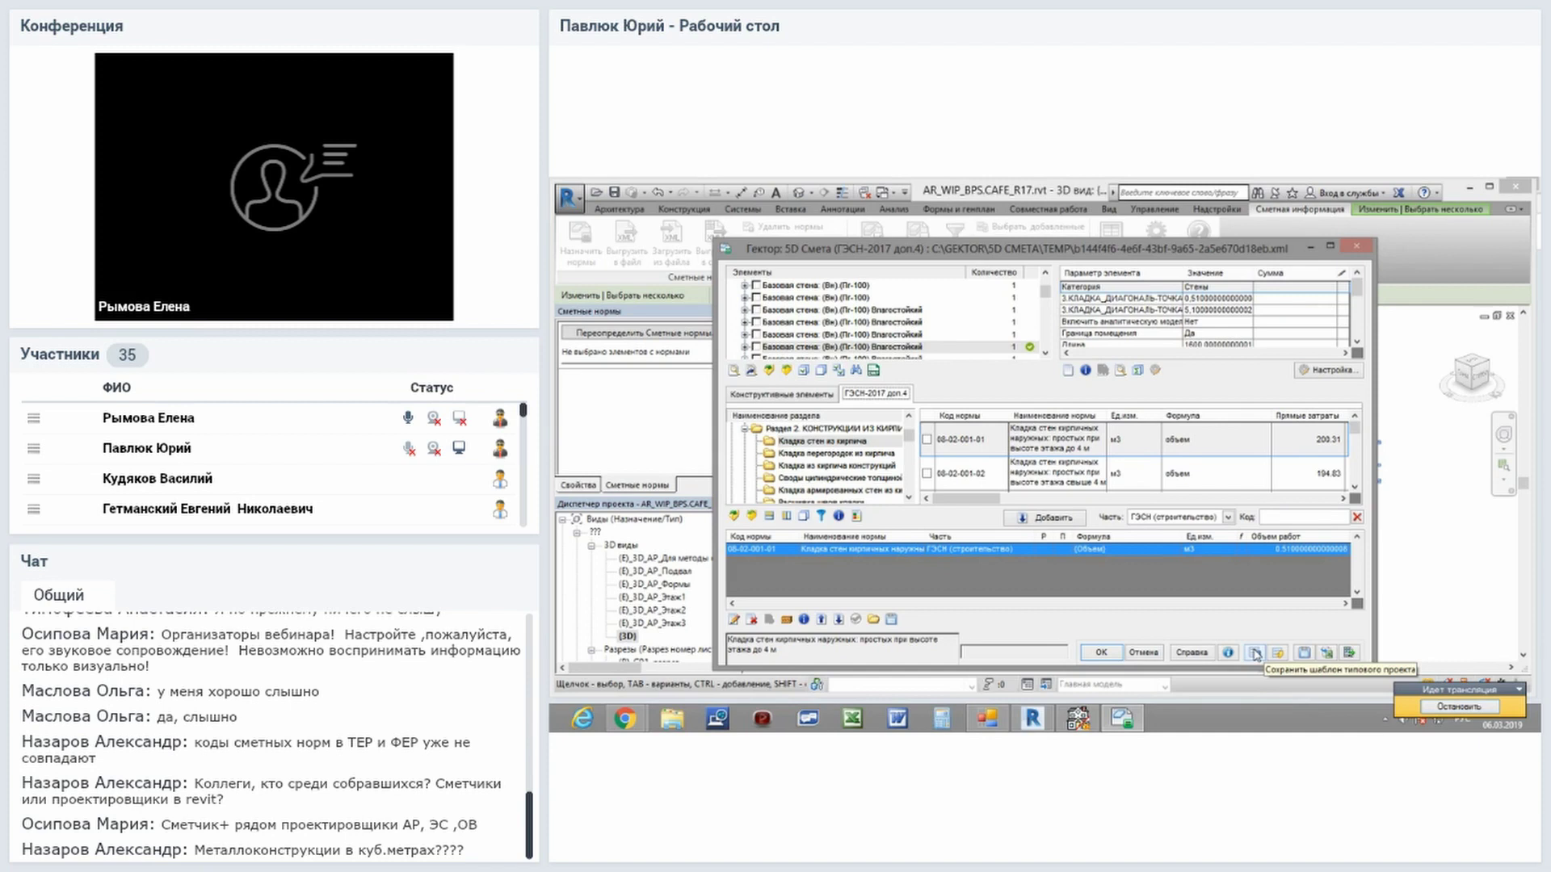
Set the typical-project template file to 3.dbf in the DATA\TEMPLATES folder.
click(1255, 653)
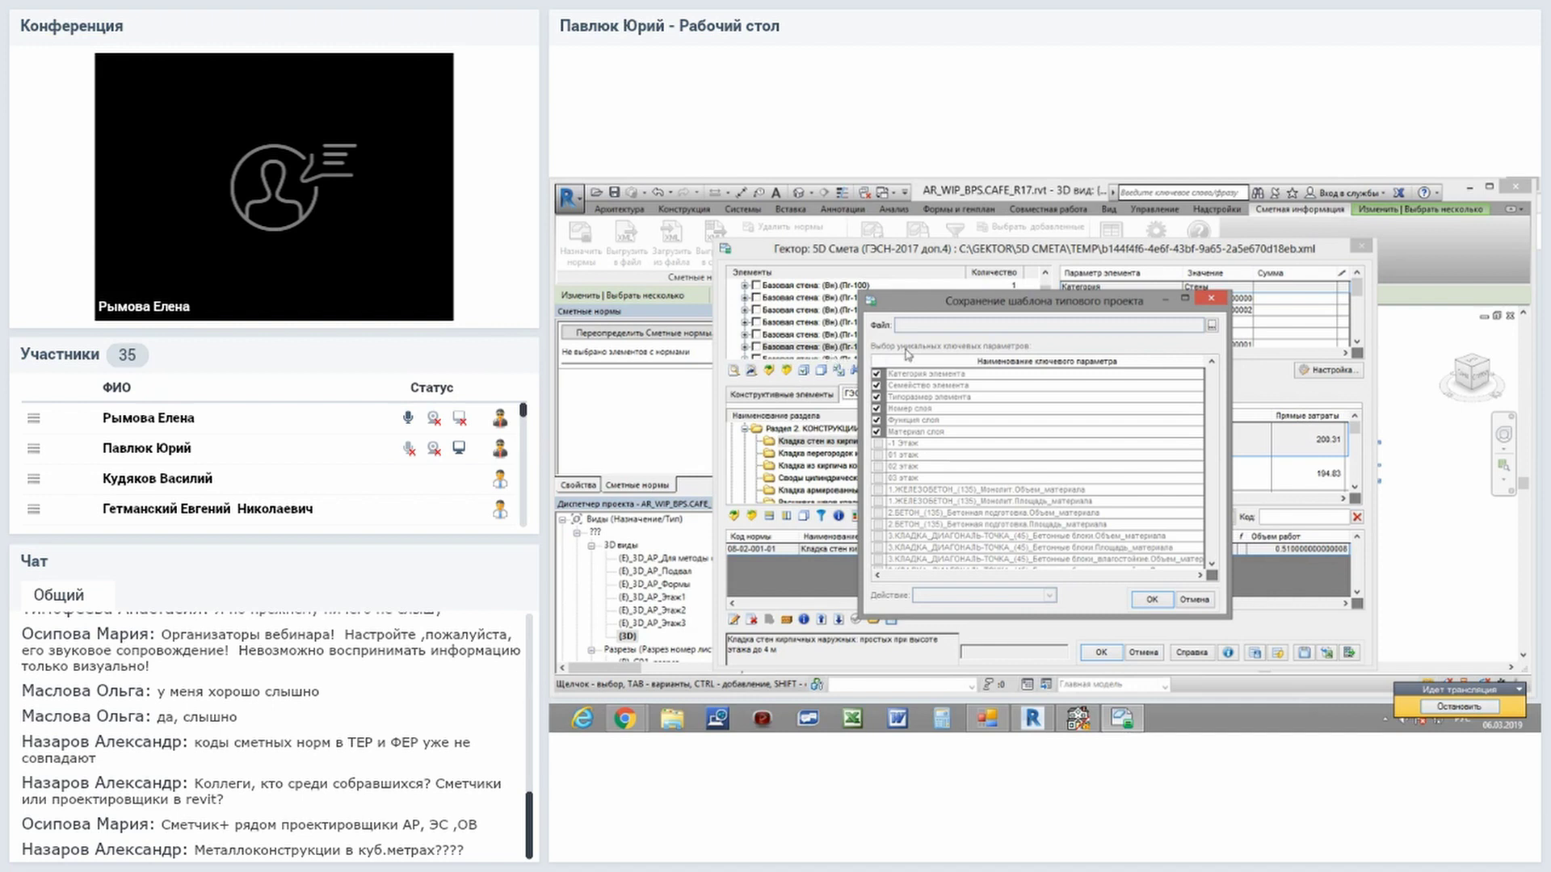
click(1212, 327)
text(3)
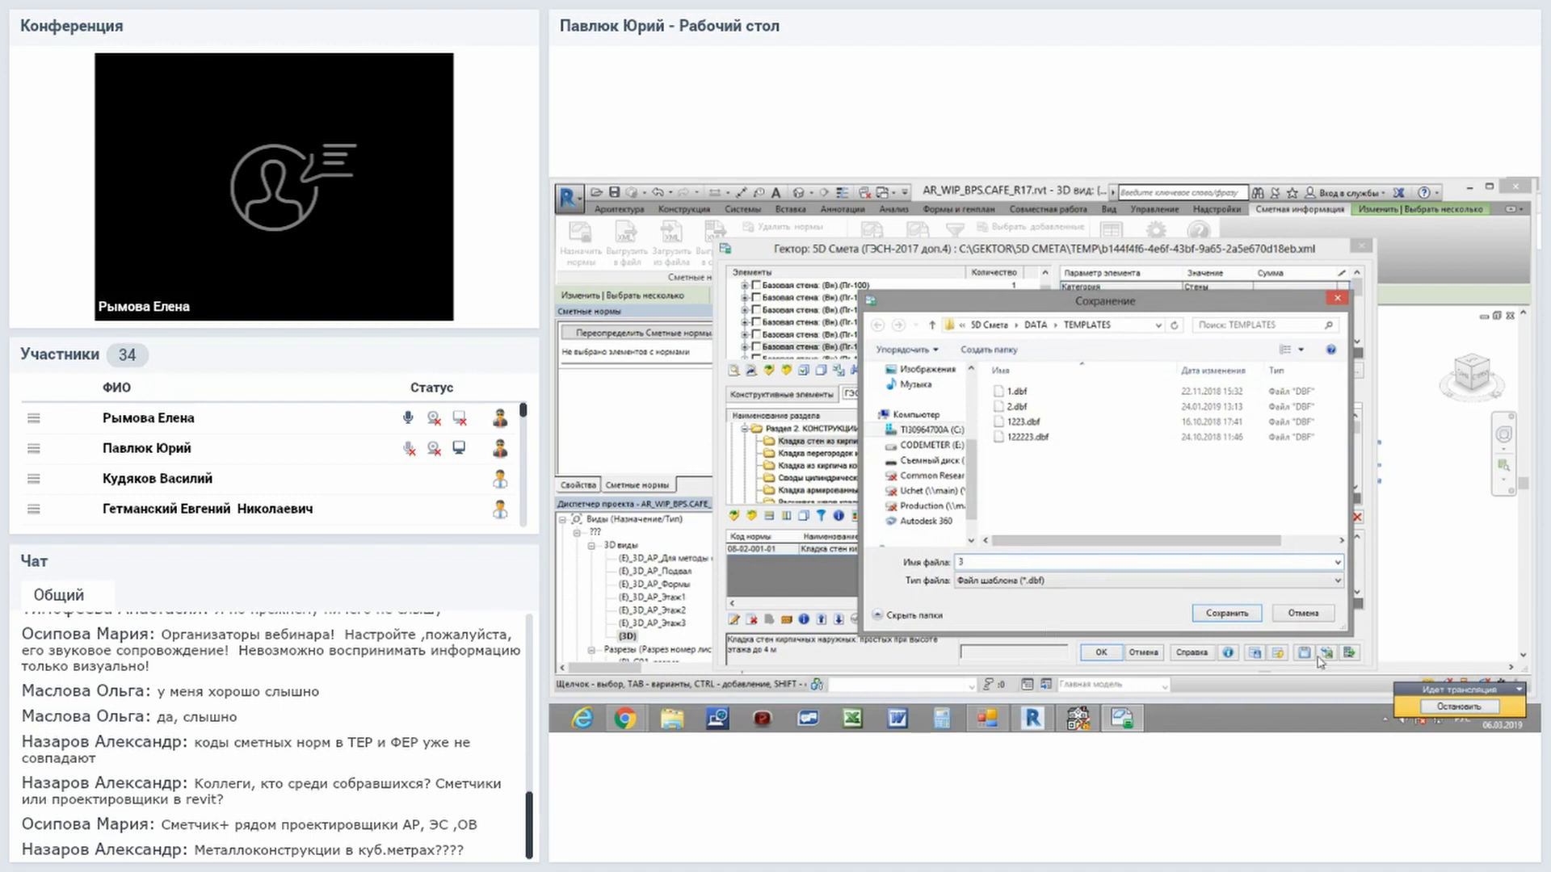
click(1227, 615)
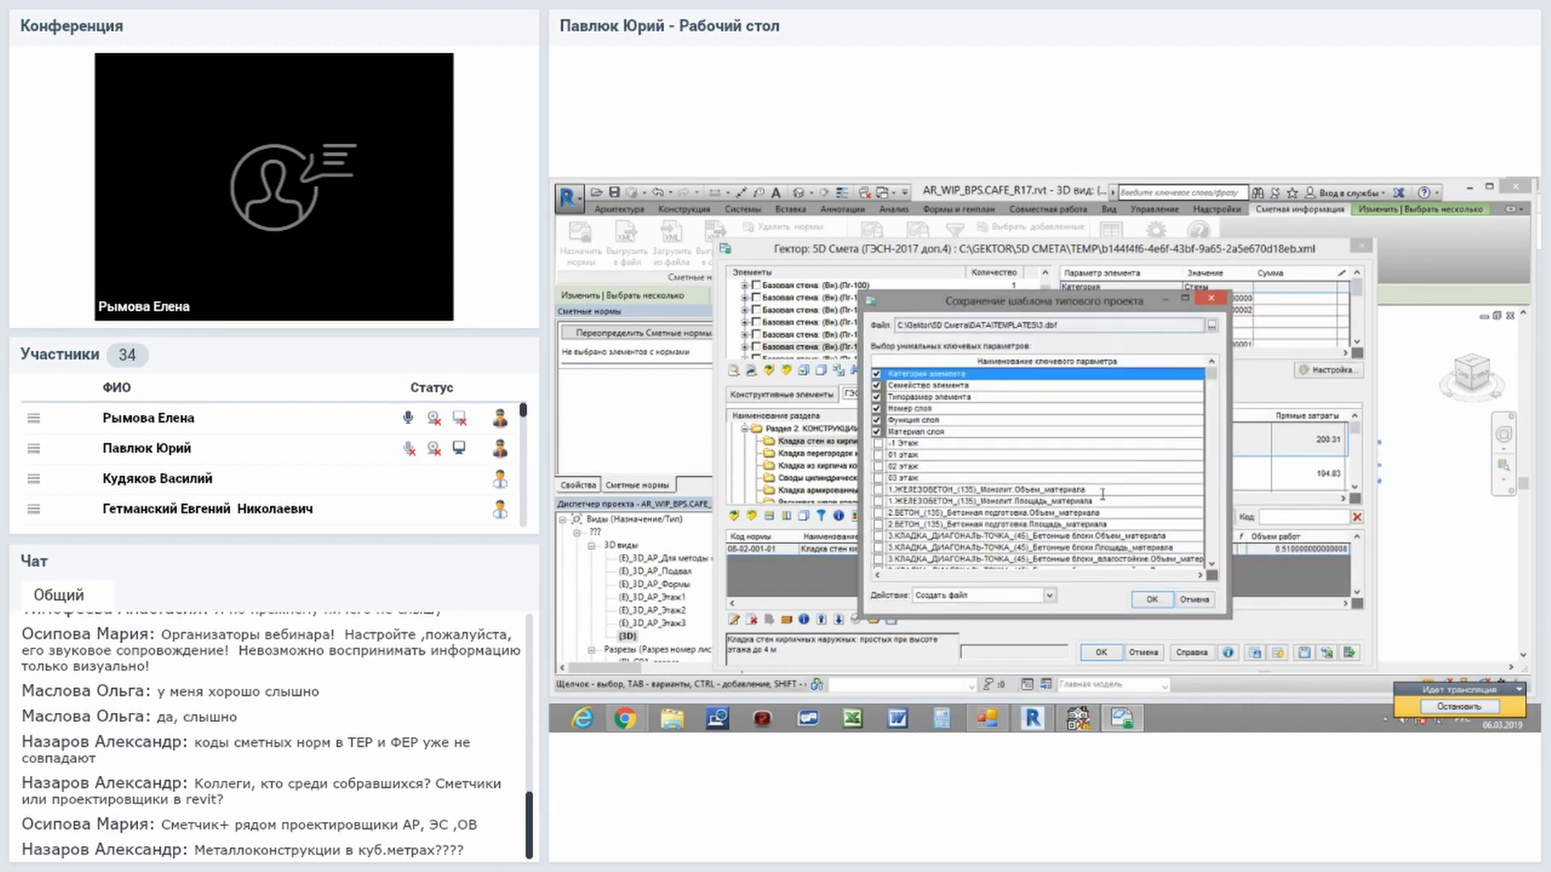
click(1099, 500)
scroll(1093, 512, down, 1)
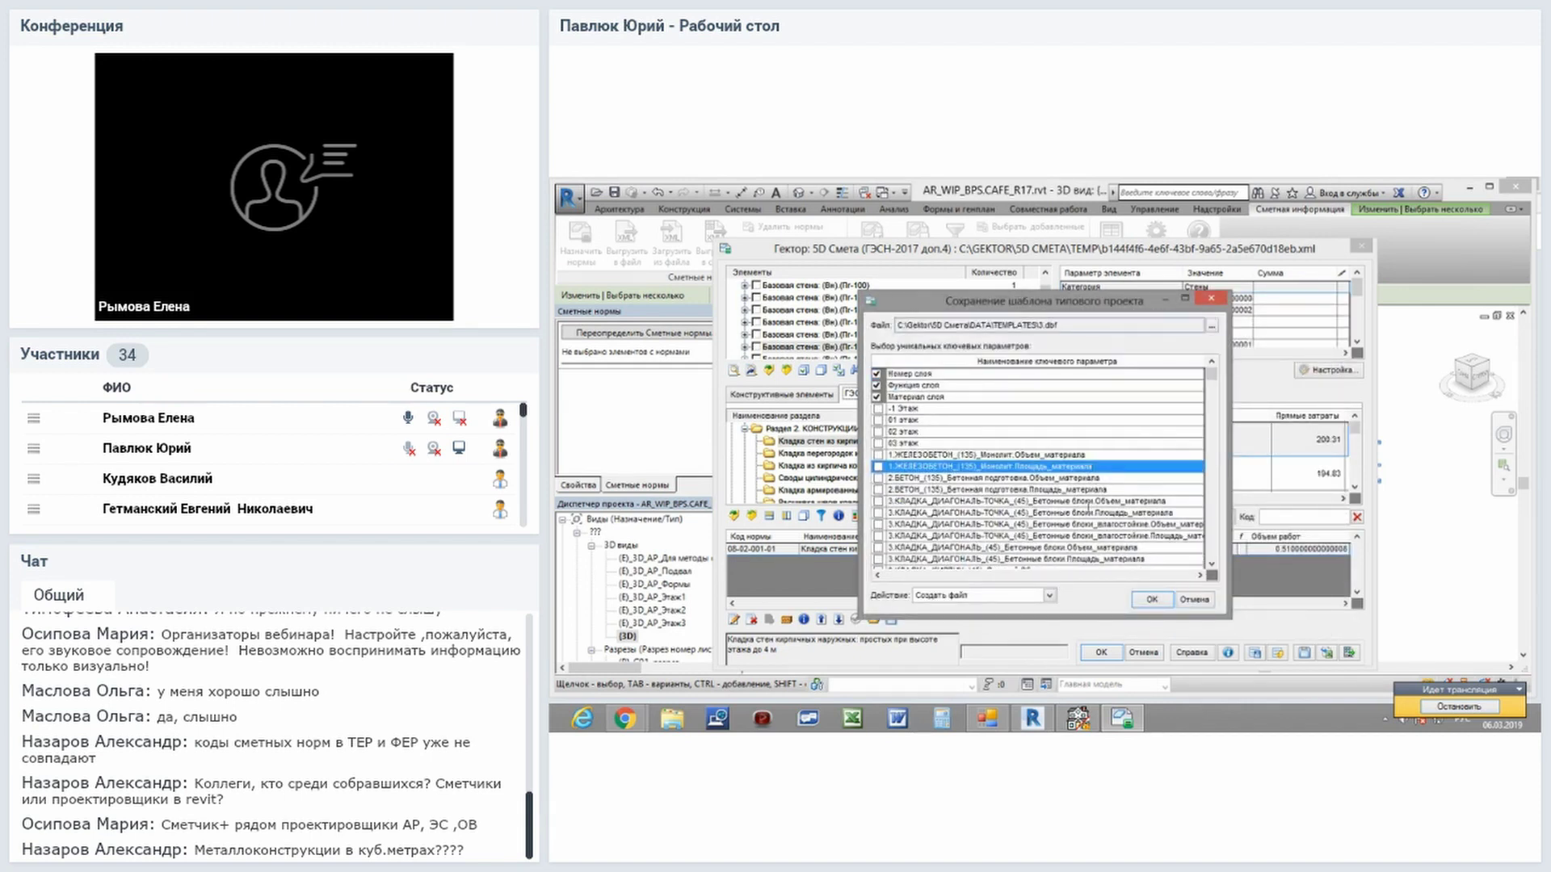
scroll(1087, 511, down, 3)
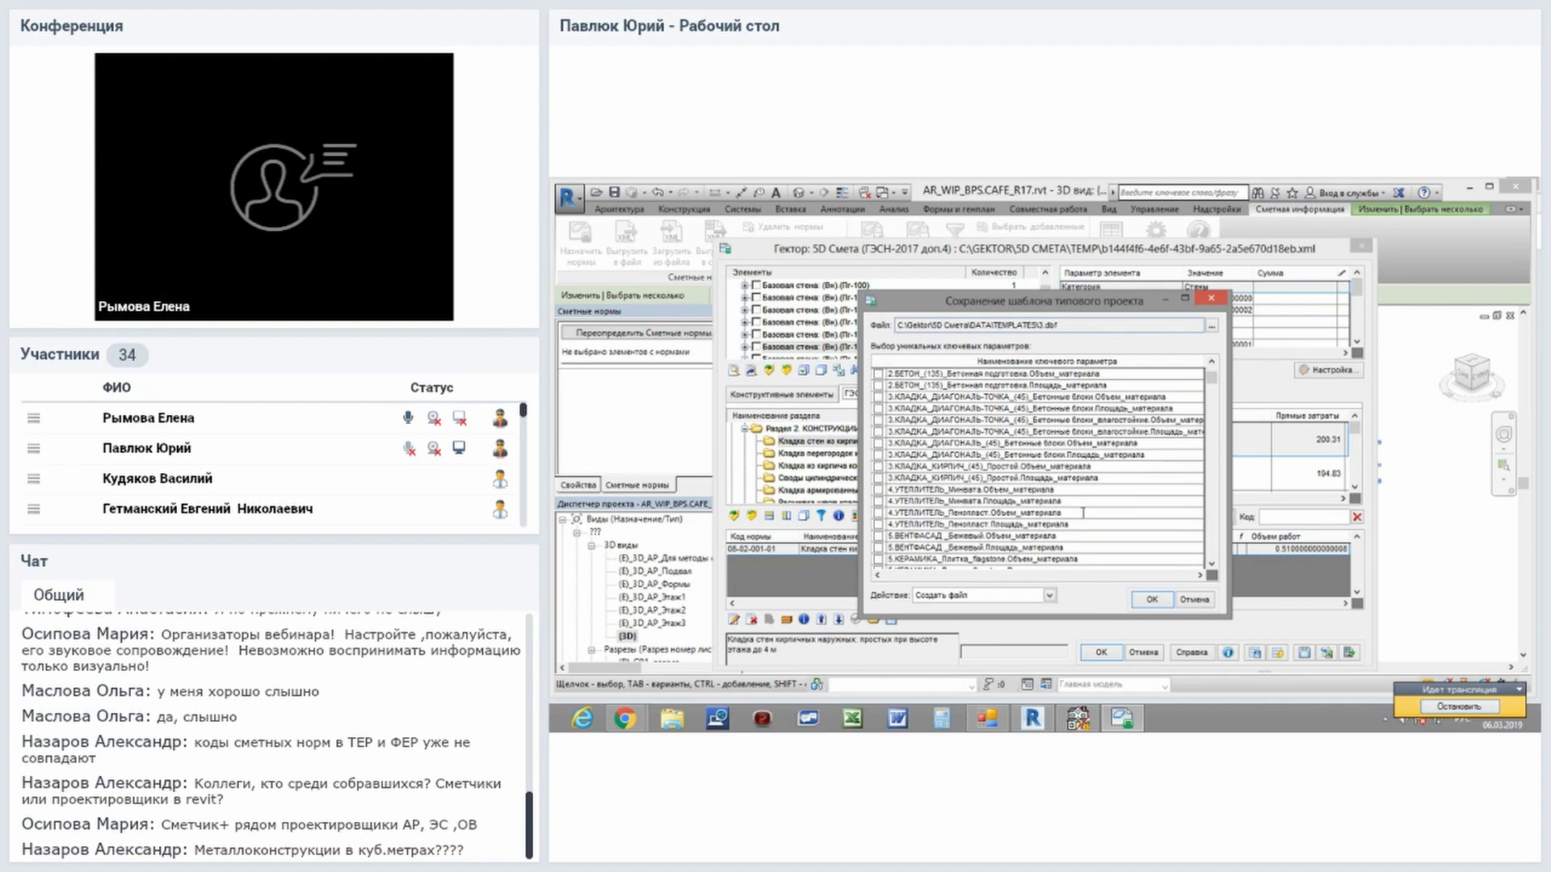
scroll(1082, 510, down, 2)
scroll(1080, 515, down, 1)
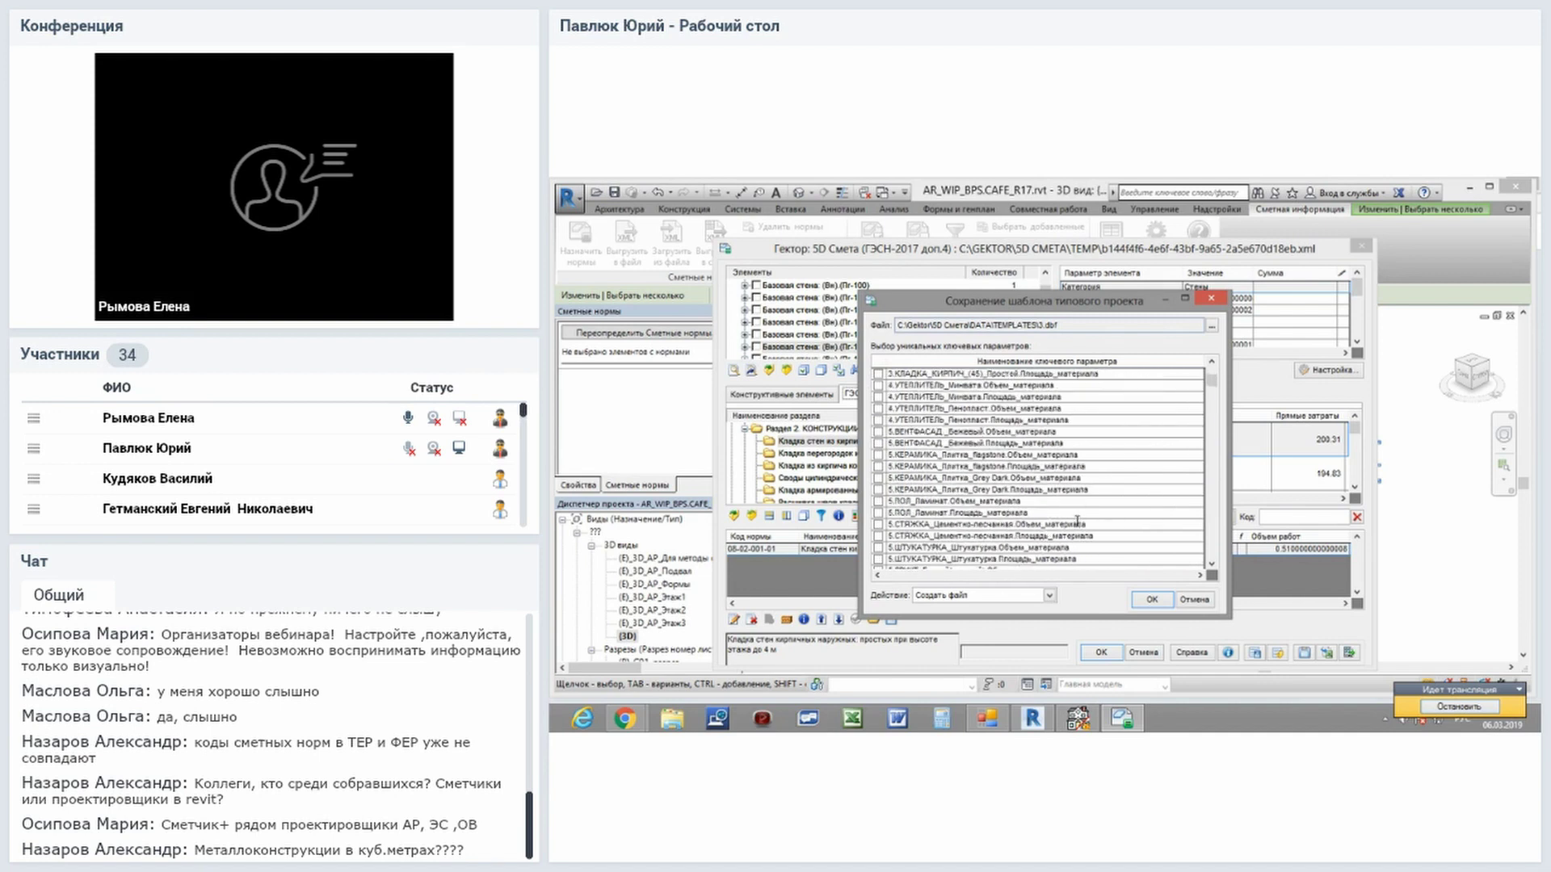
scroll(1078, 521, down, 2)
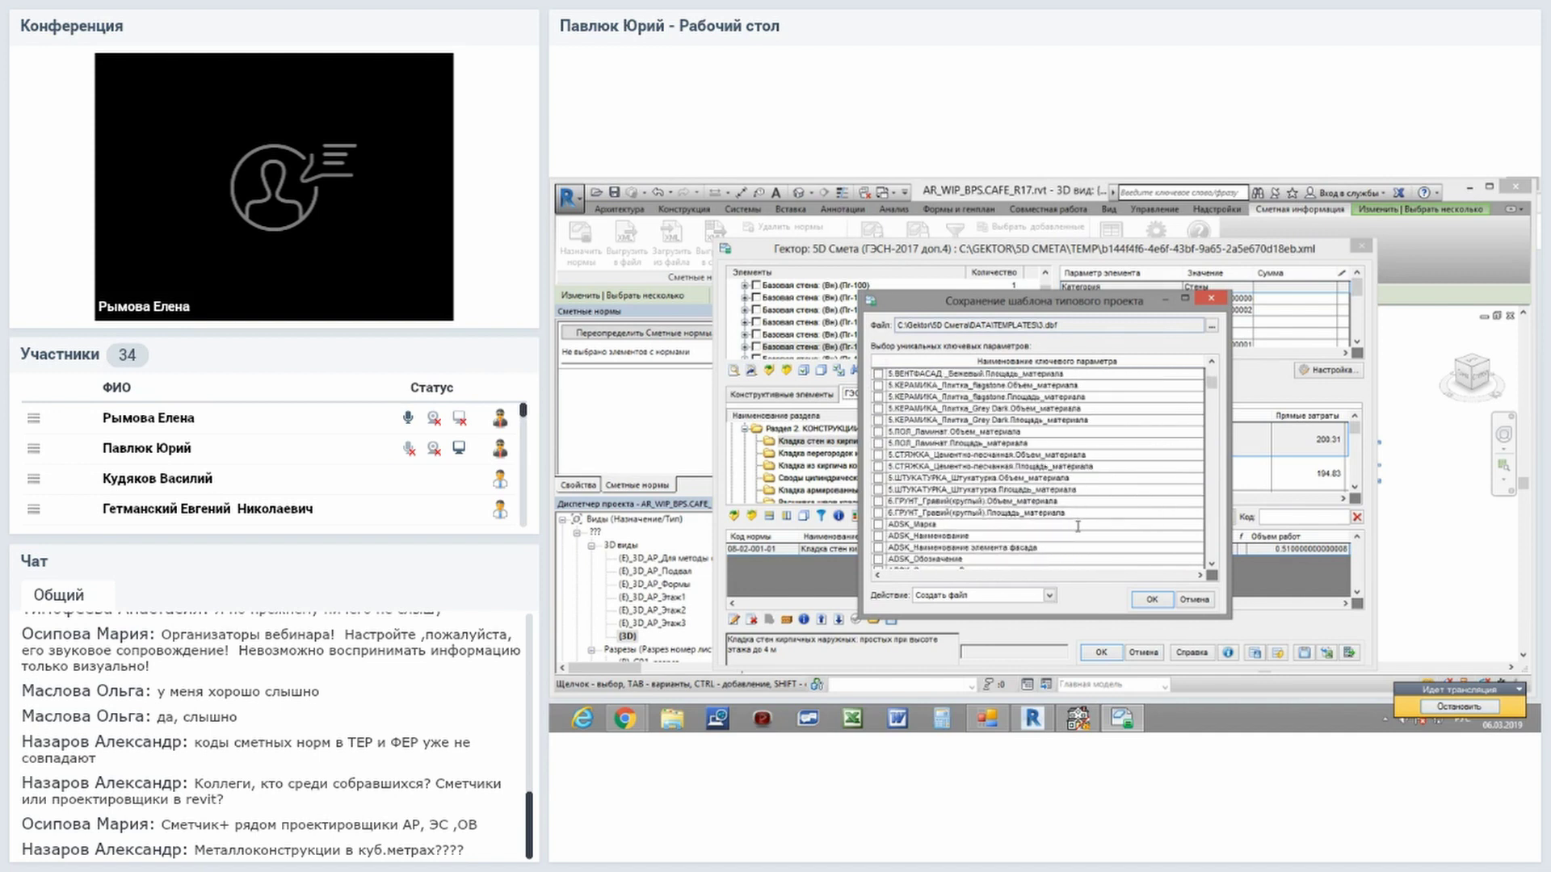
scroll(1078, 523, down, 1)
scroll(1077, 526, down, 1)
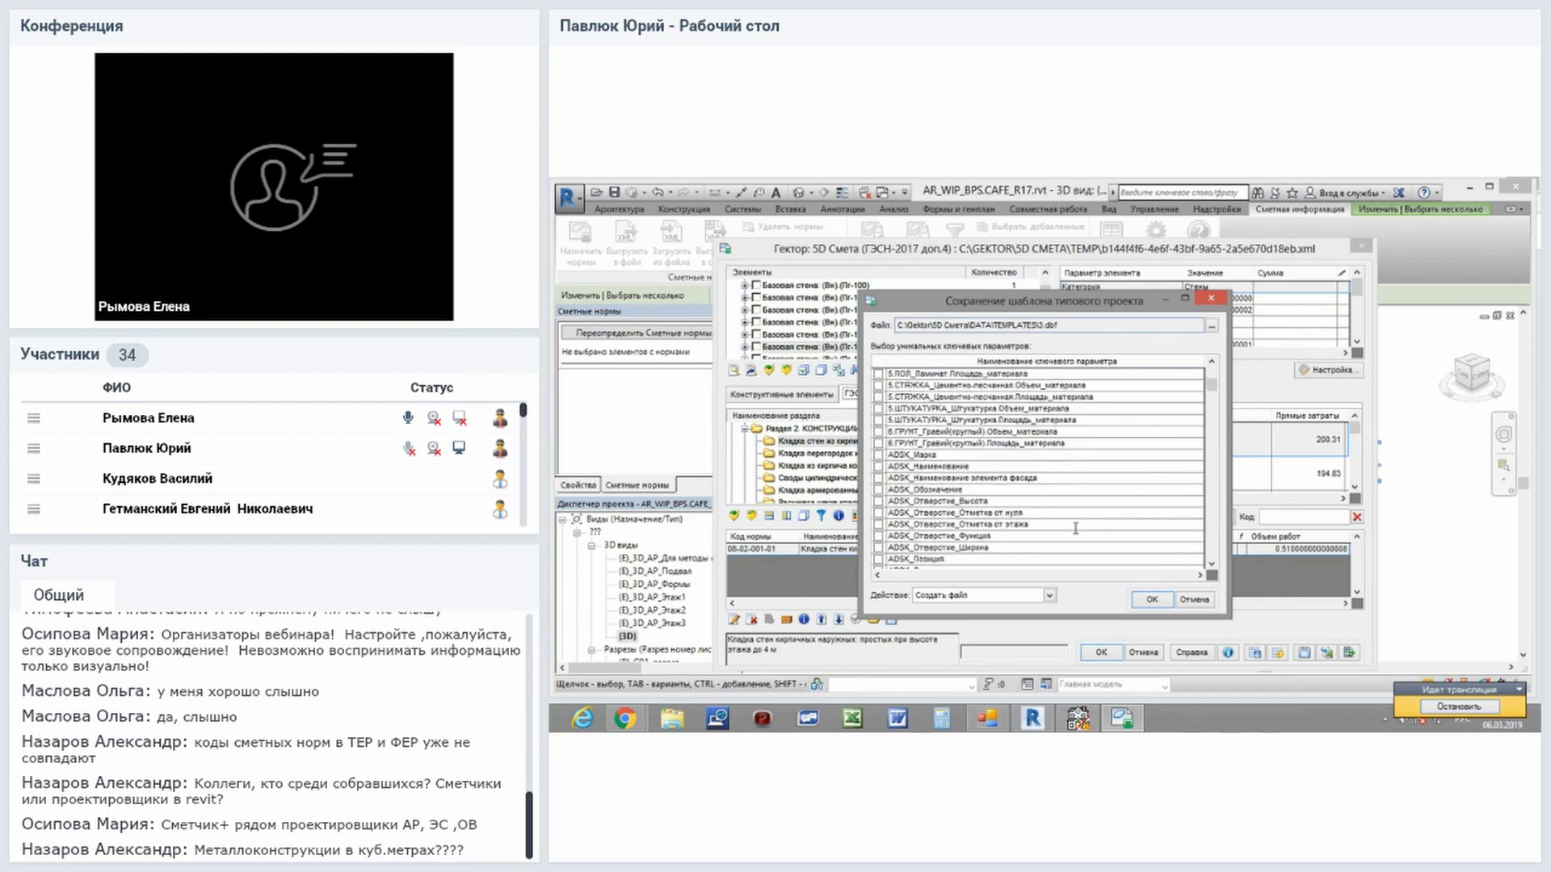
scroll(1074, 530, down, 1)
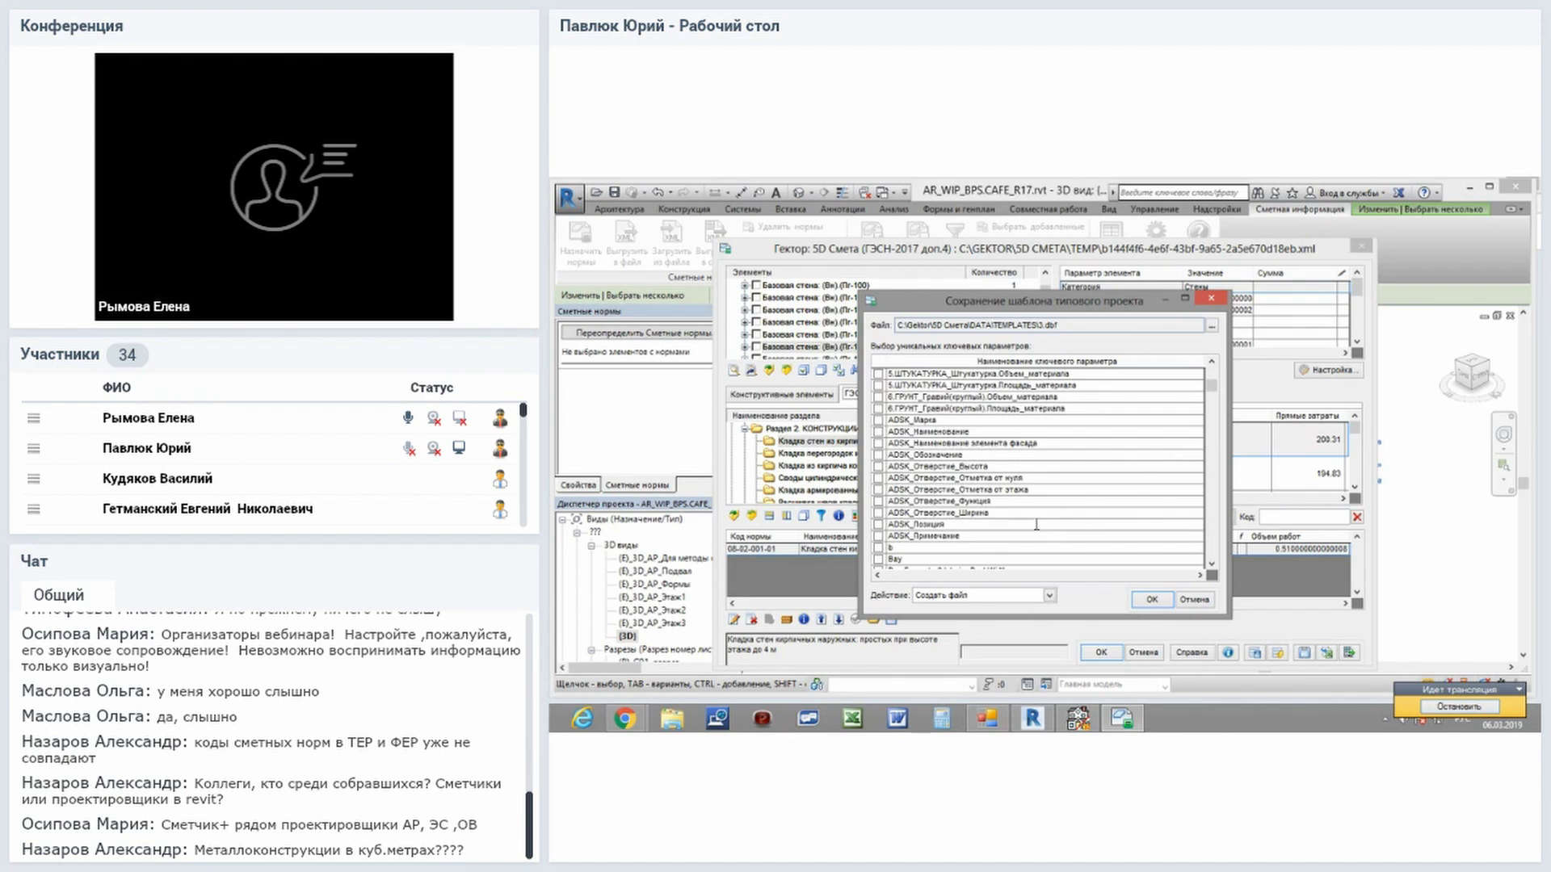
scroll(1036, 523, down, 1)
scroll(1034, 525, down, 1)
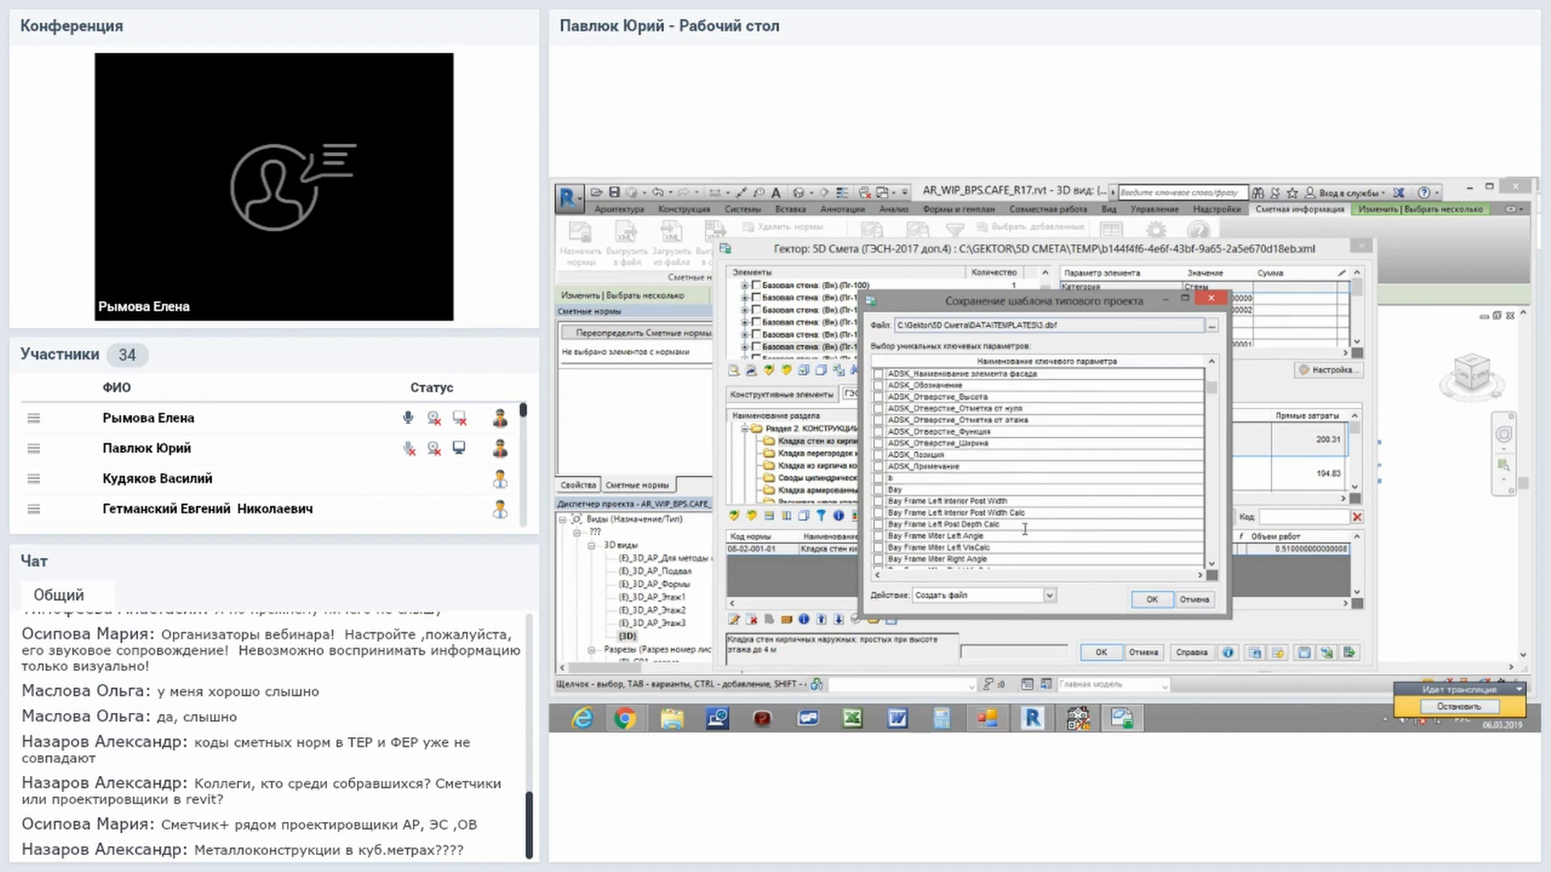
scroll(1025, 527, down, 1)
scroll(1024, 525, down, 1)
scroll(1026, 523, down, 1)
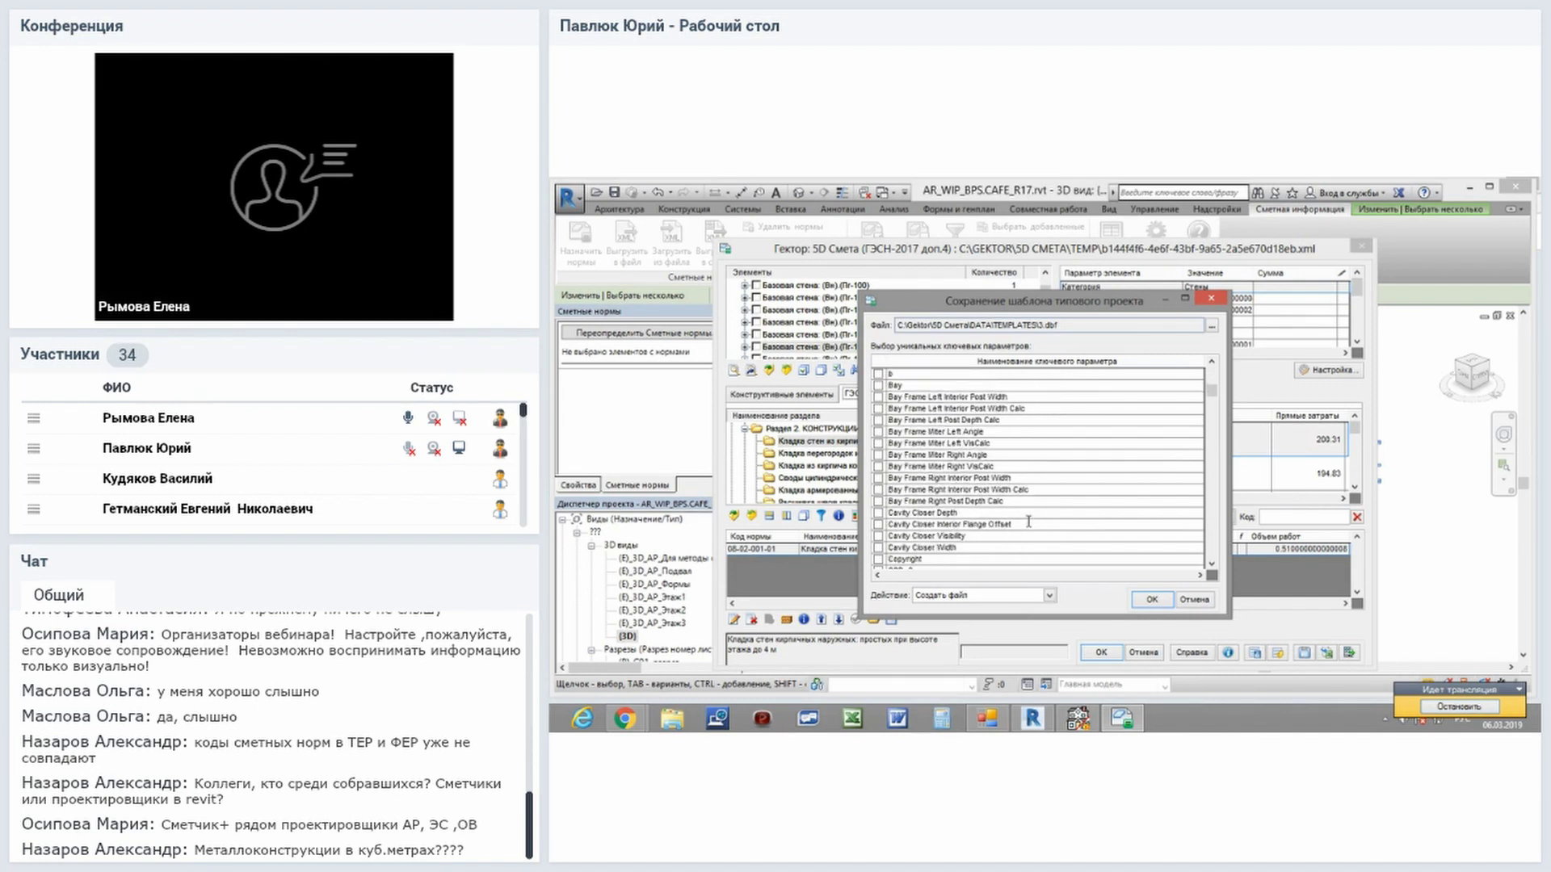
scroll(1029, 521, down, 1)
scroll(1029, 521, down, 1)
scroll(1032, 521, down, 1)
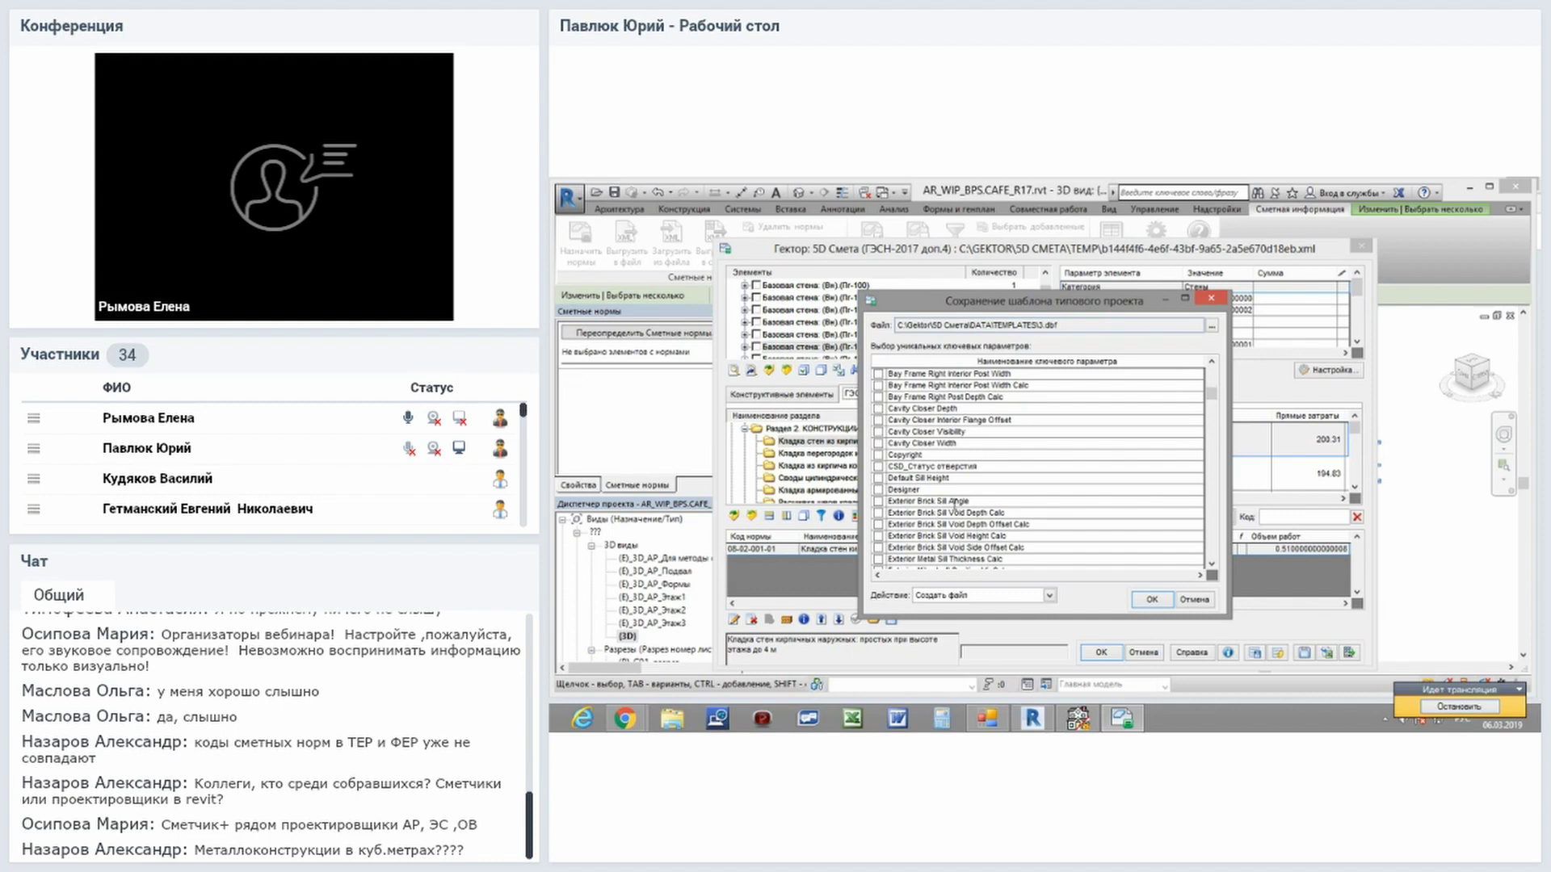
scroll(949, 507, down, 2)
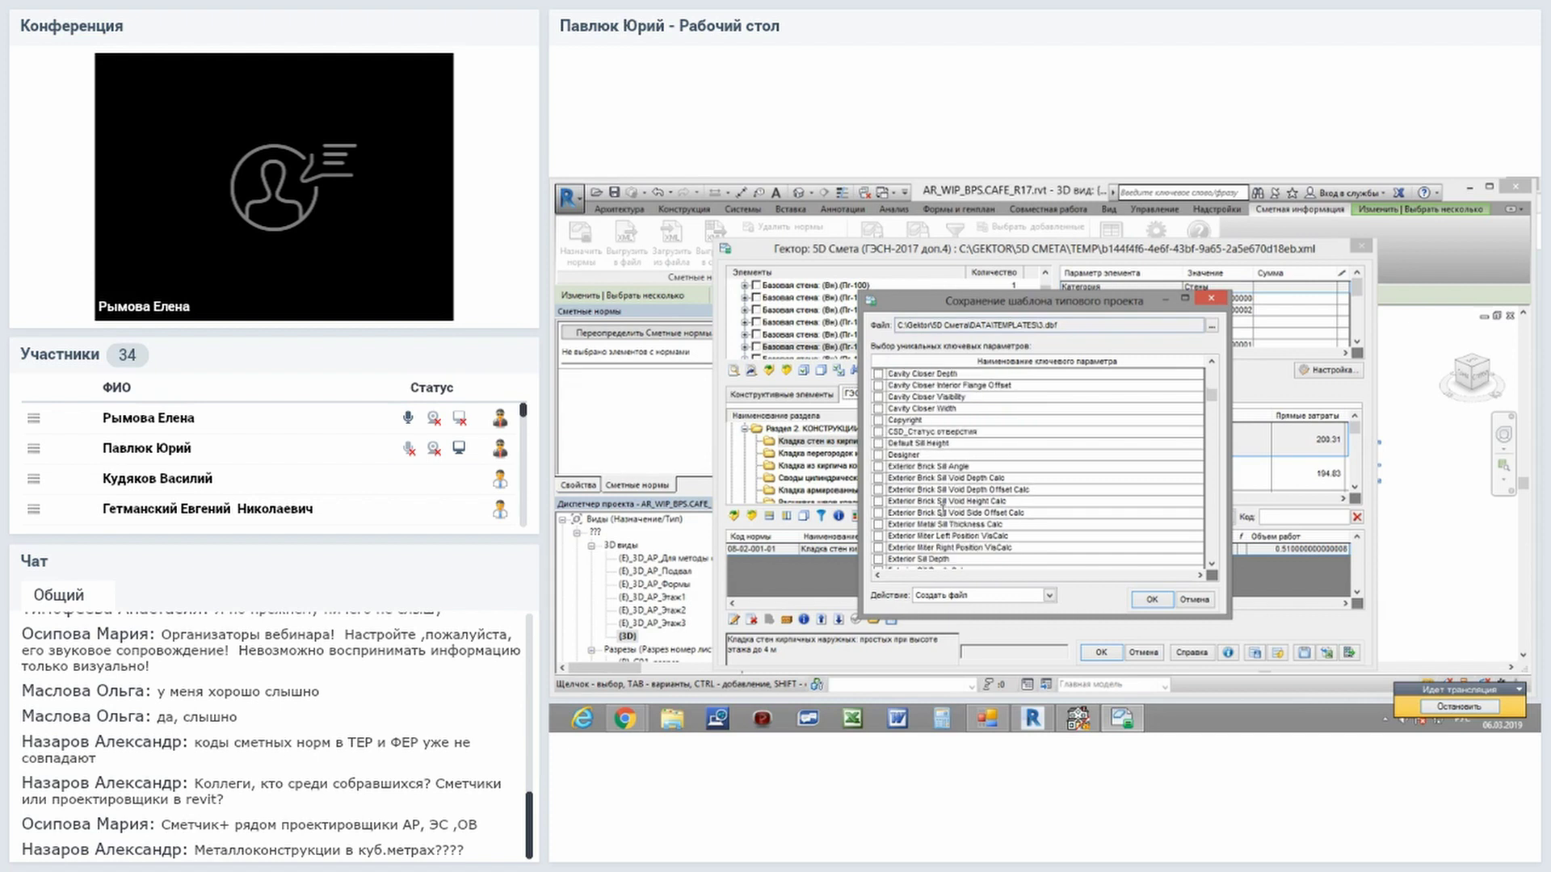
scroll(941, 516, down, 2)
scroll(939, 514, down, 2)
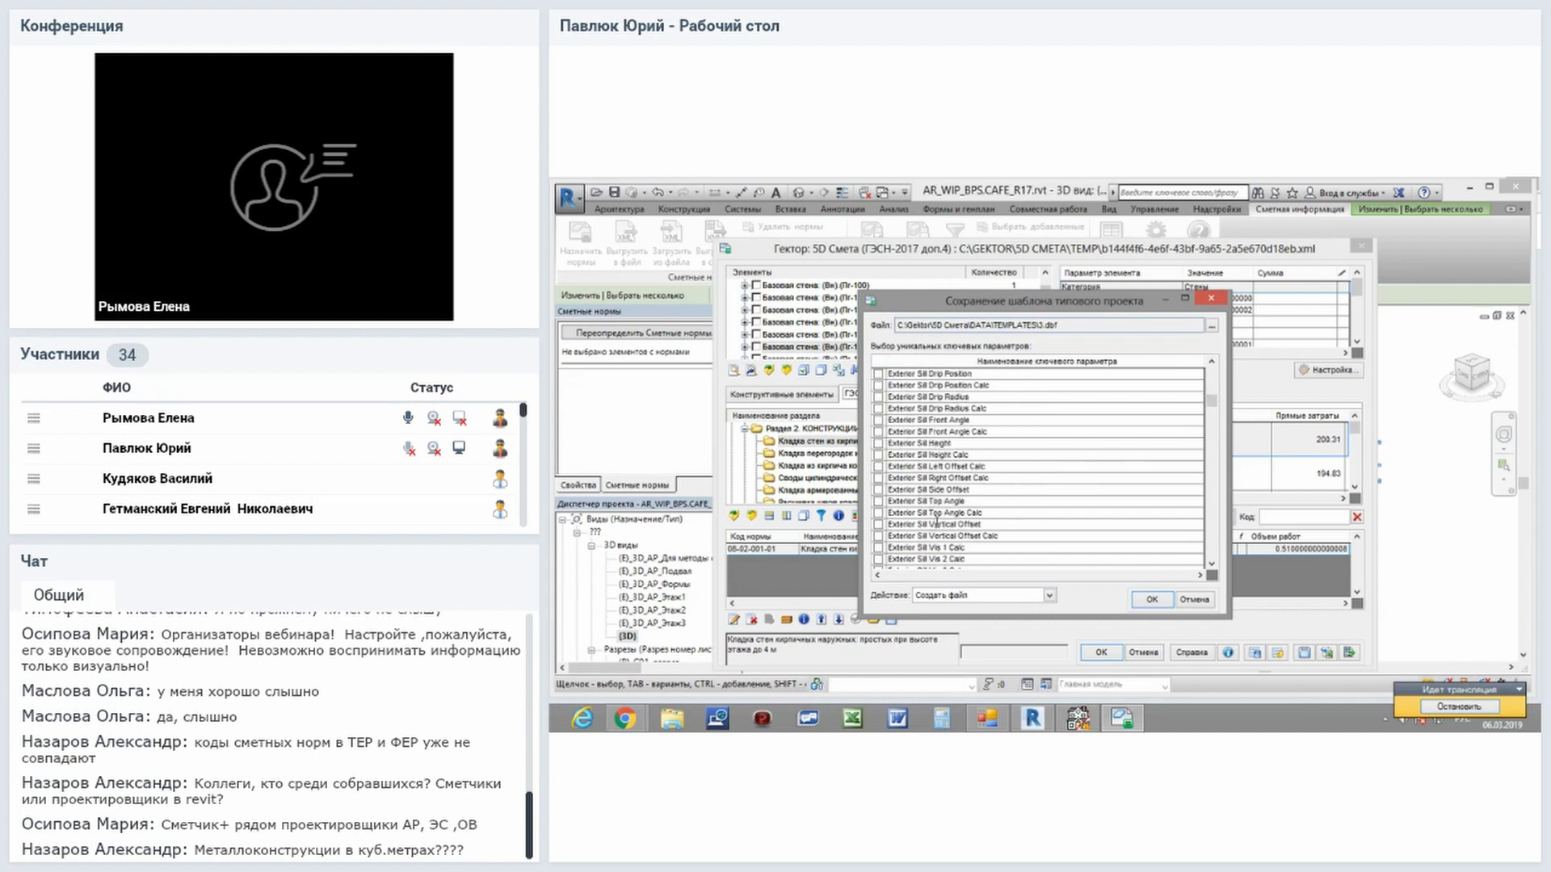
scroll(938, 519, down, 2)
scroll(937, 523, down, 3)
scroll(935, 527, down, 3)
scroll(935, 526, down, 2)
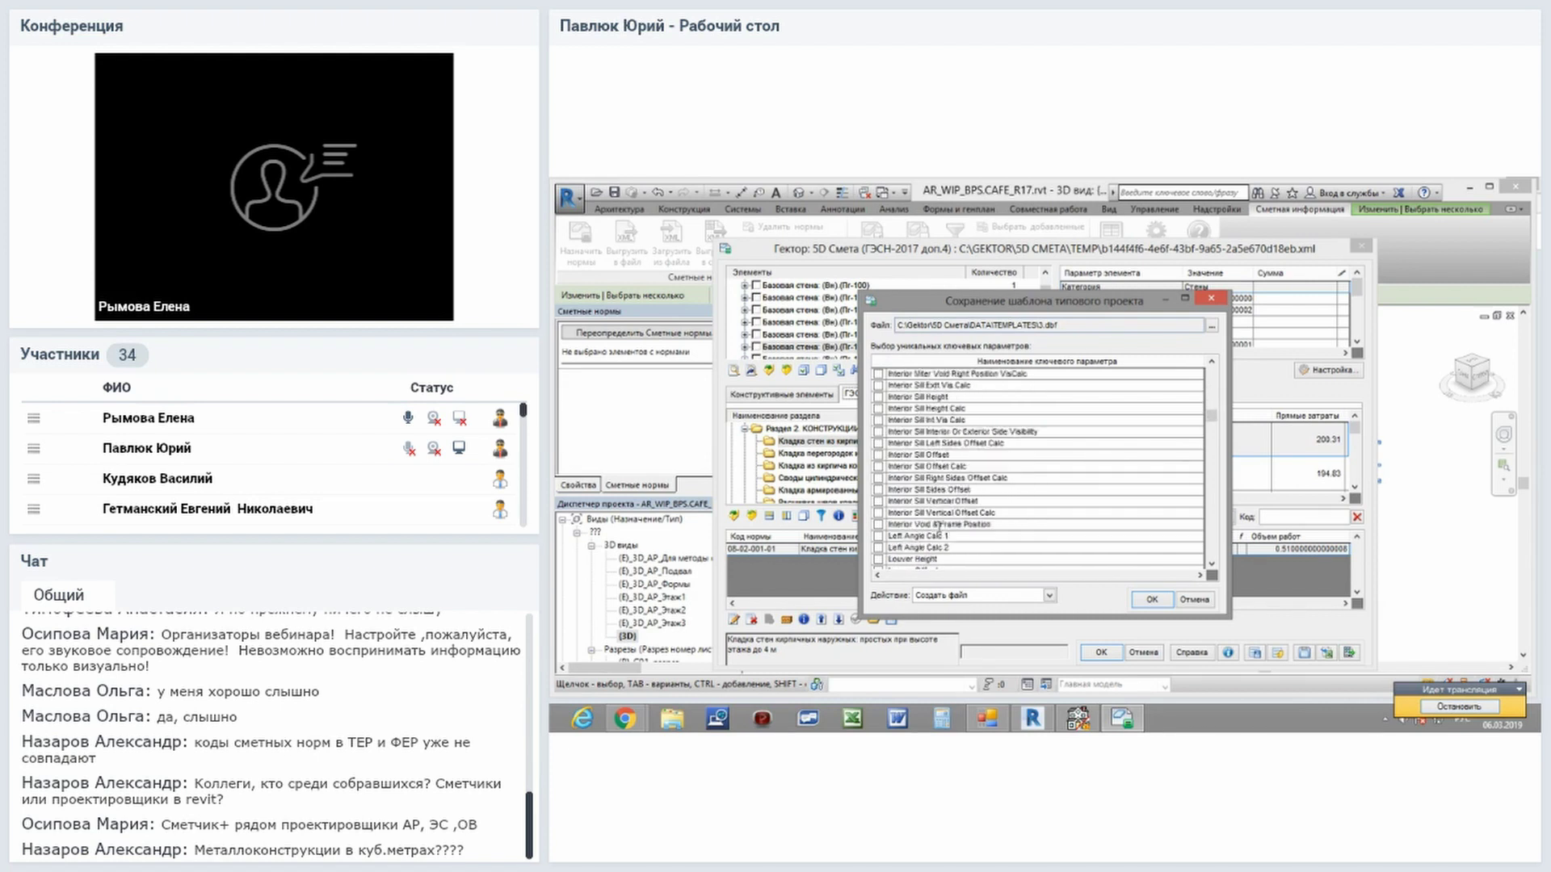
scroll(935, 527, down, 2)
scroll(935, 528, down, 2)
scroll(935, 529, down, 2)
scroll(936, 529, down, 3)
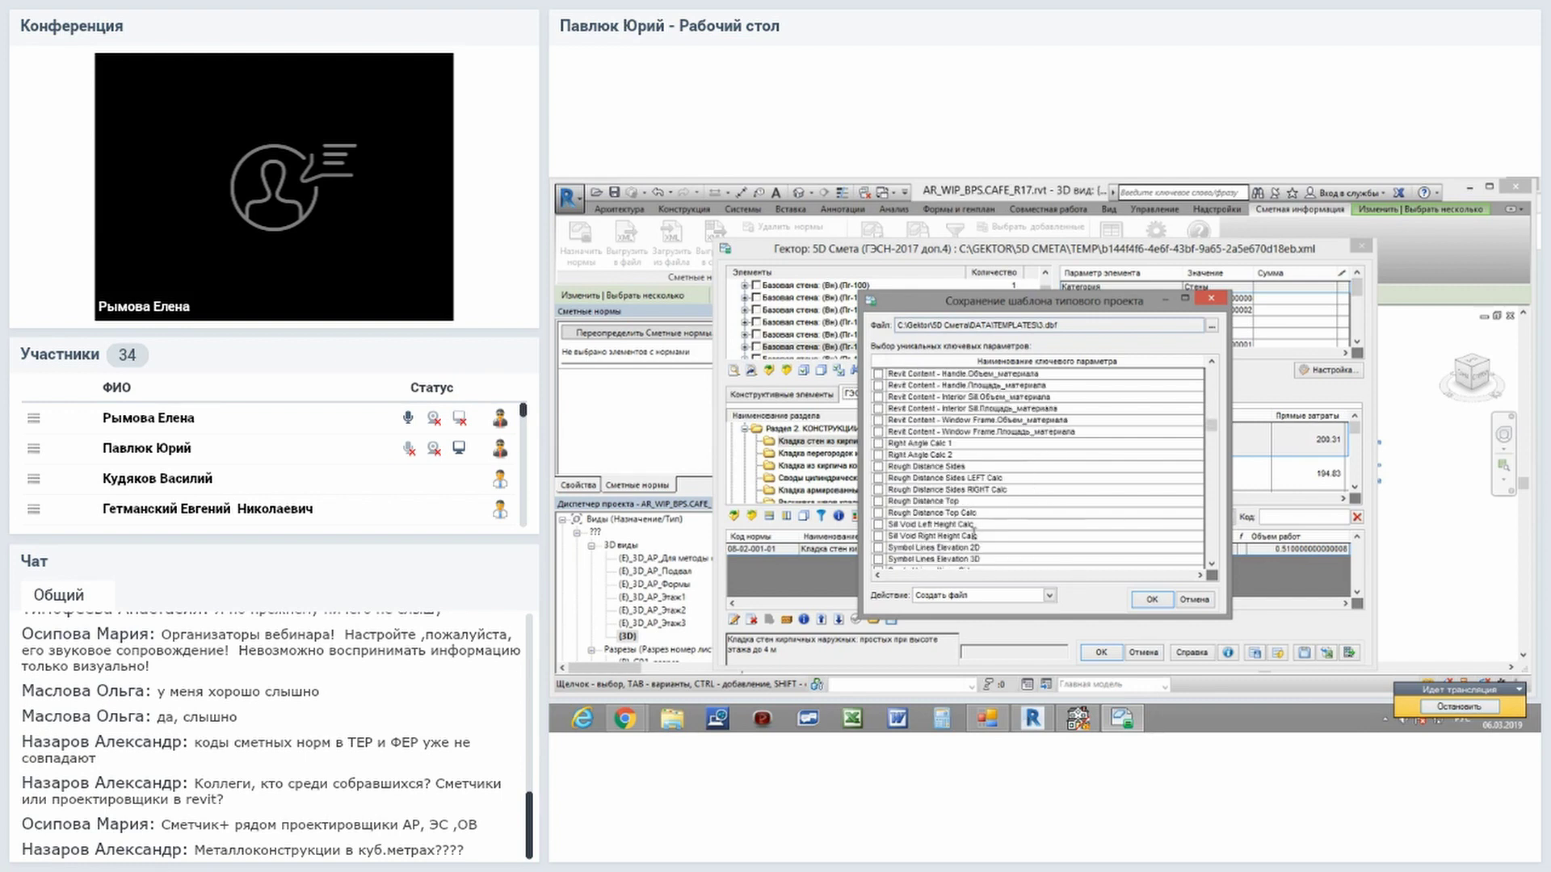
Confirm saving template 3.dbf with its six checked parameters and dismiss the success message.
click(1153, 600)
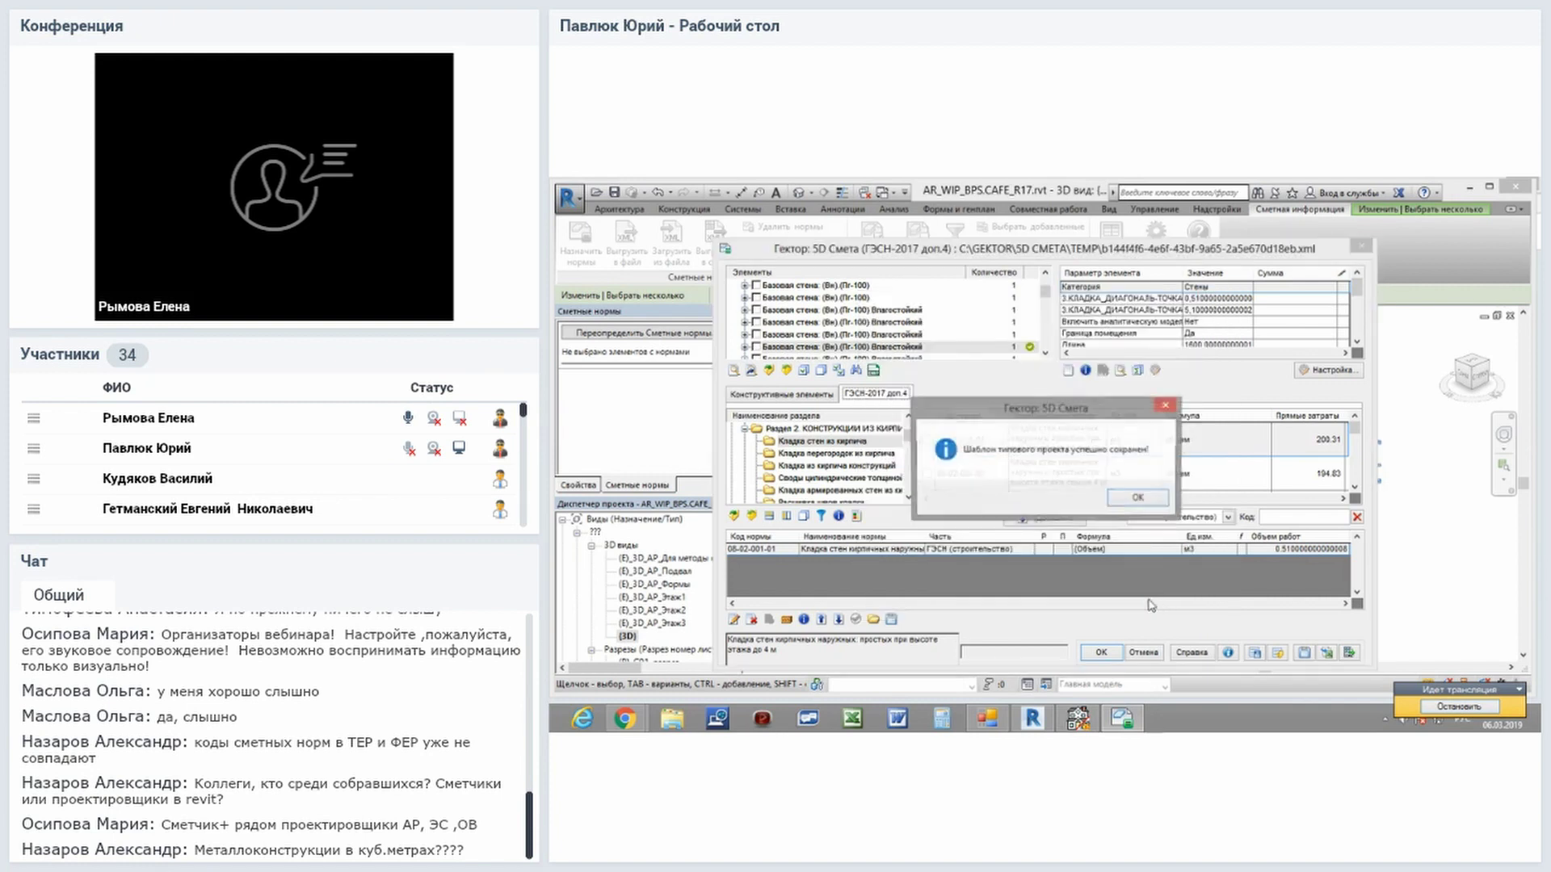
click(1128, 502)
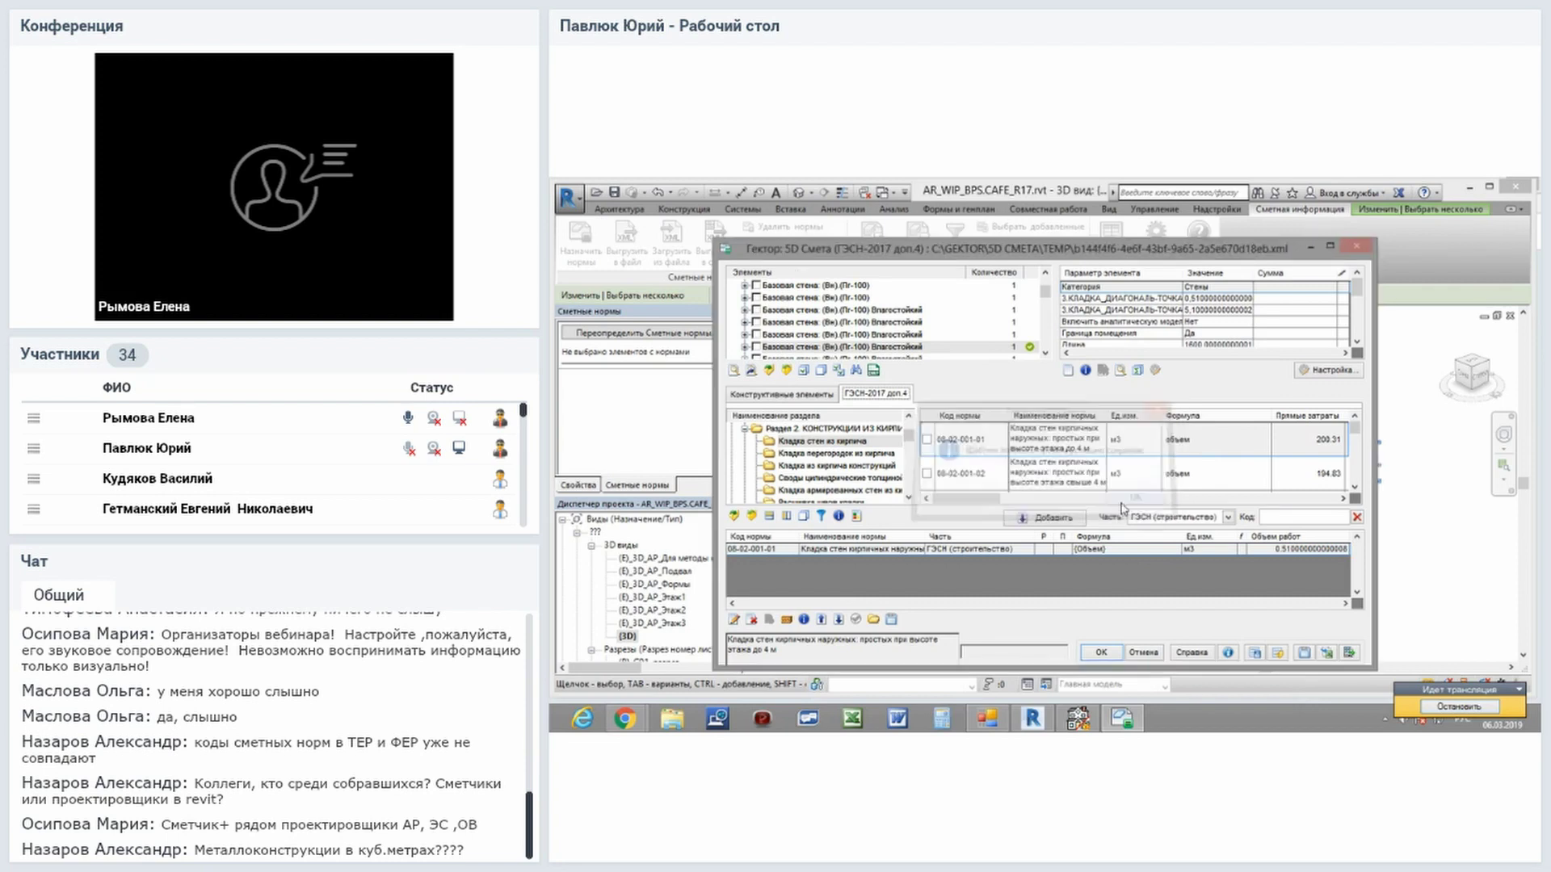
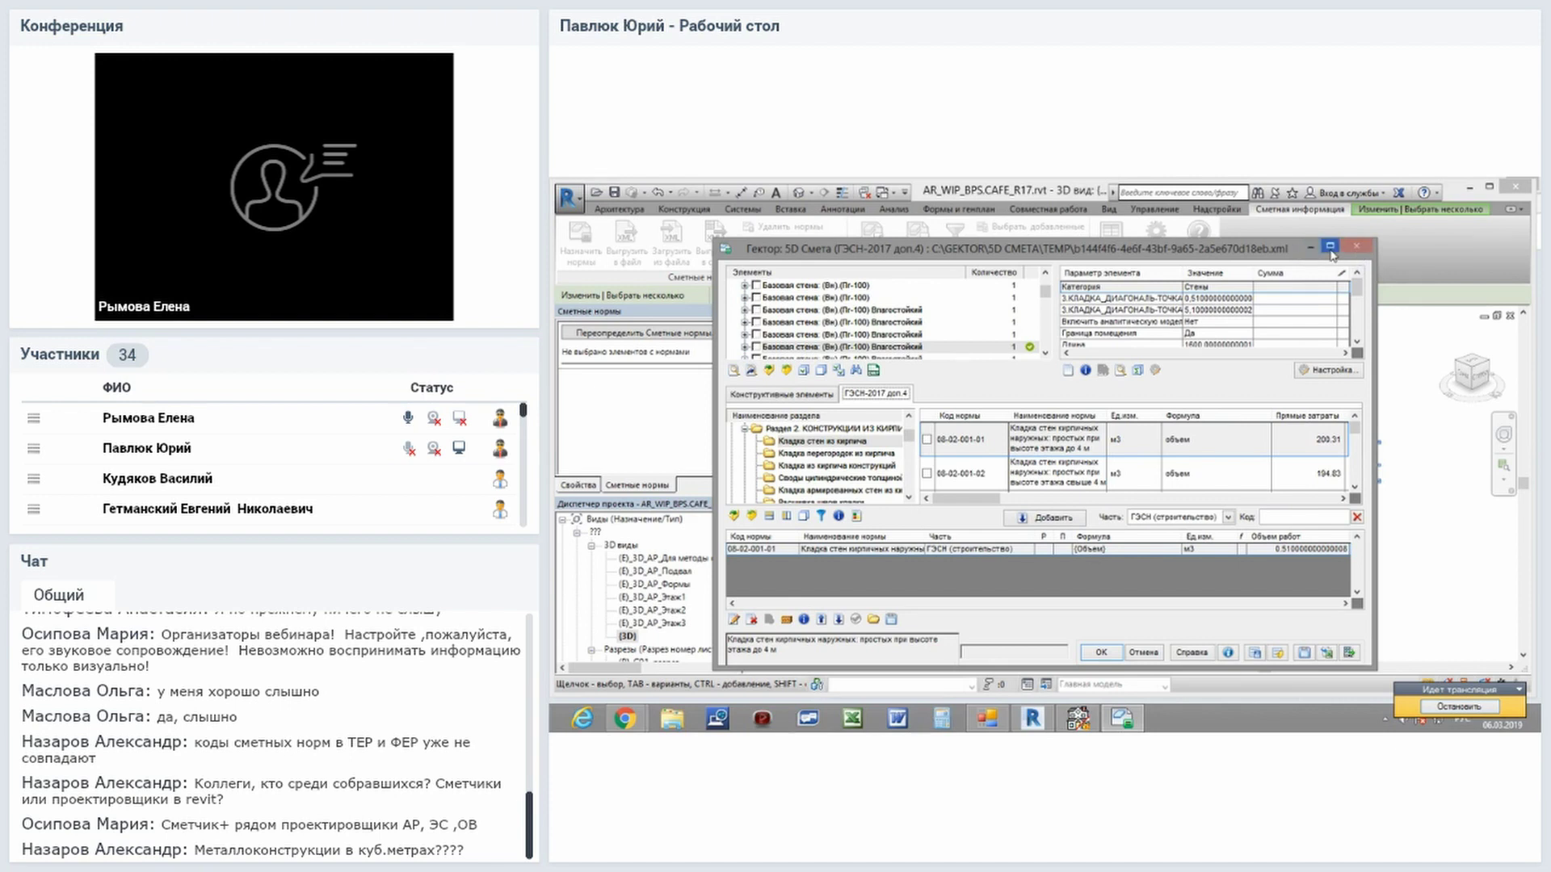
Mark all walls similar to (Вн)(К-120) with norm 08-02-001-01 and highlight them in Revit.
click(1330, 248)
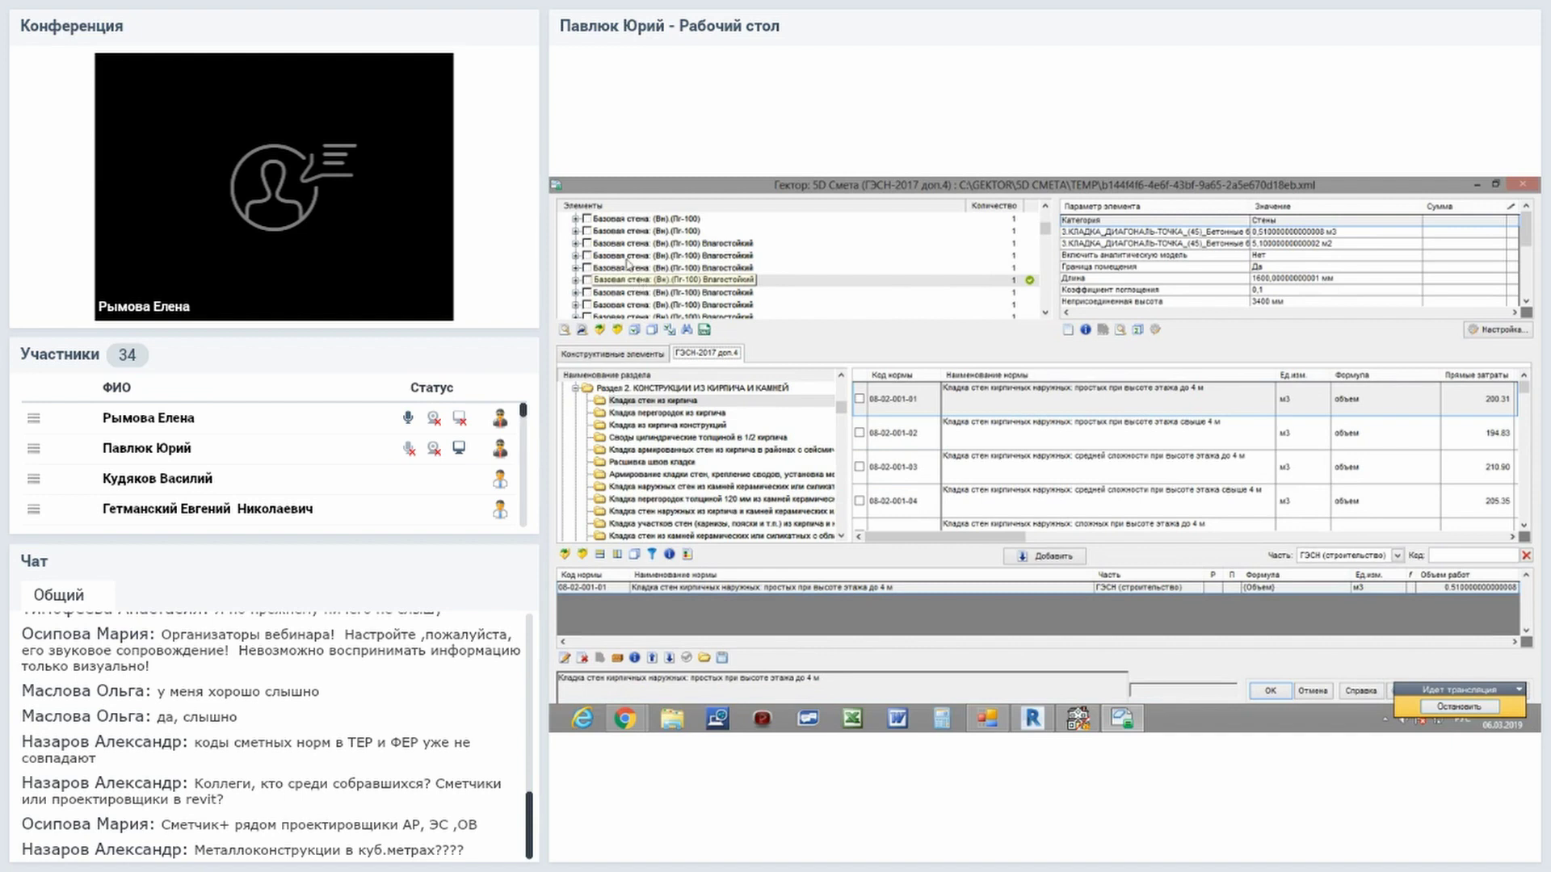
click(629, 265)
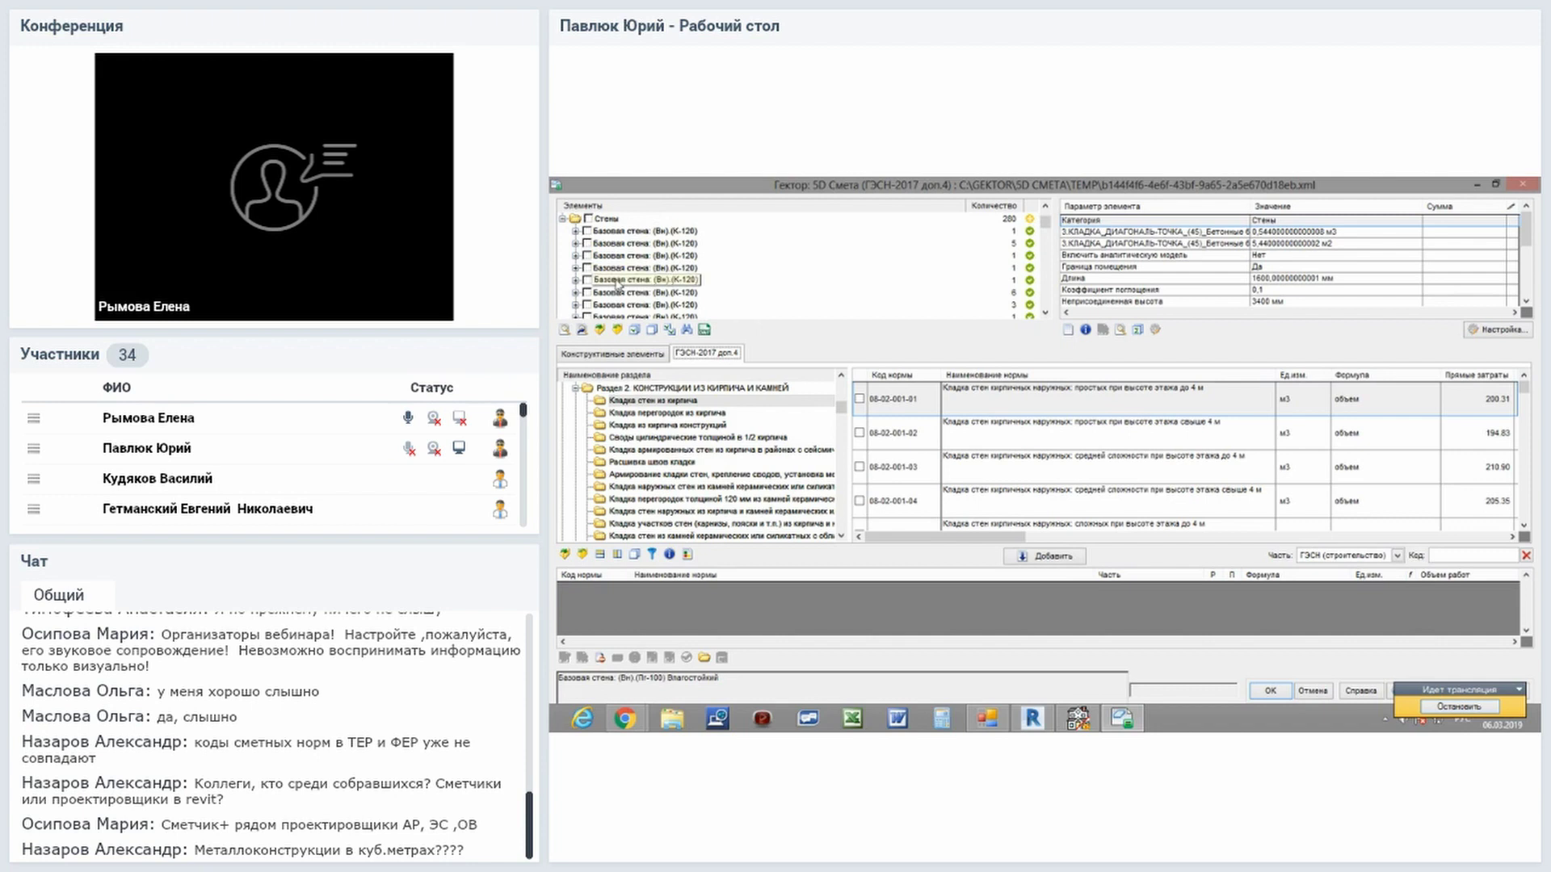
click(614, 281)
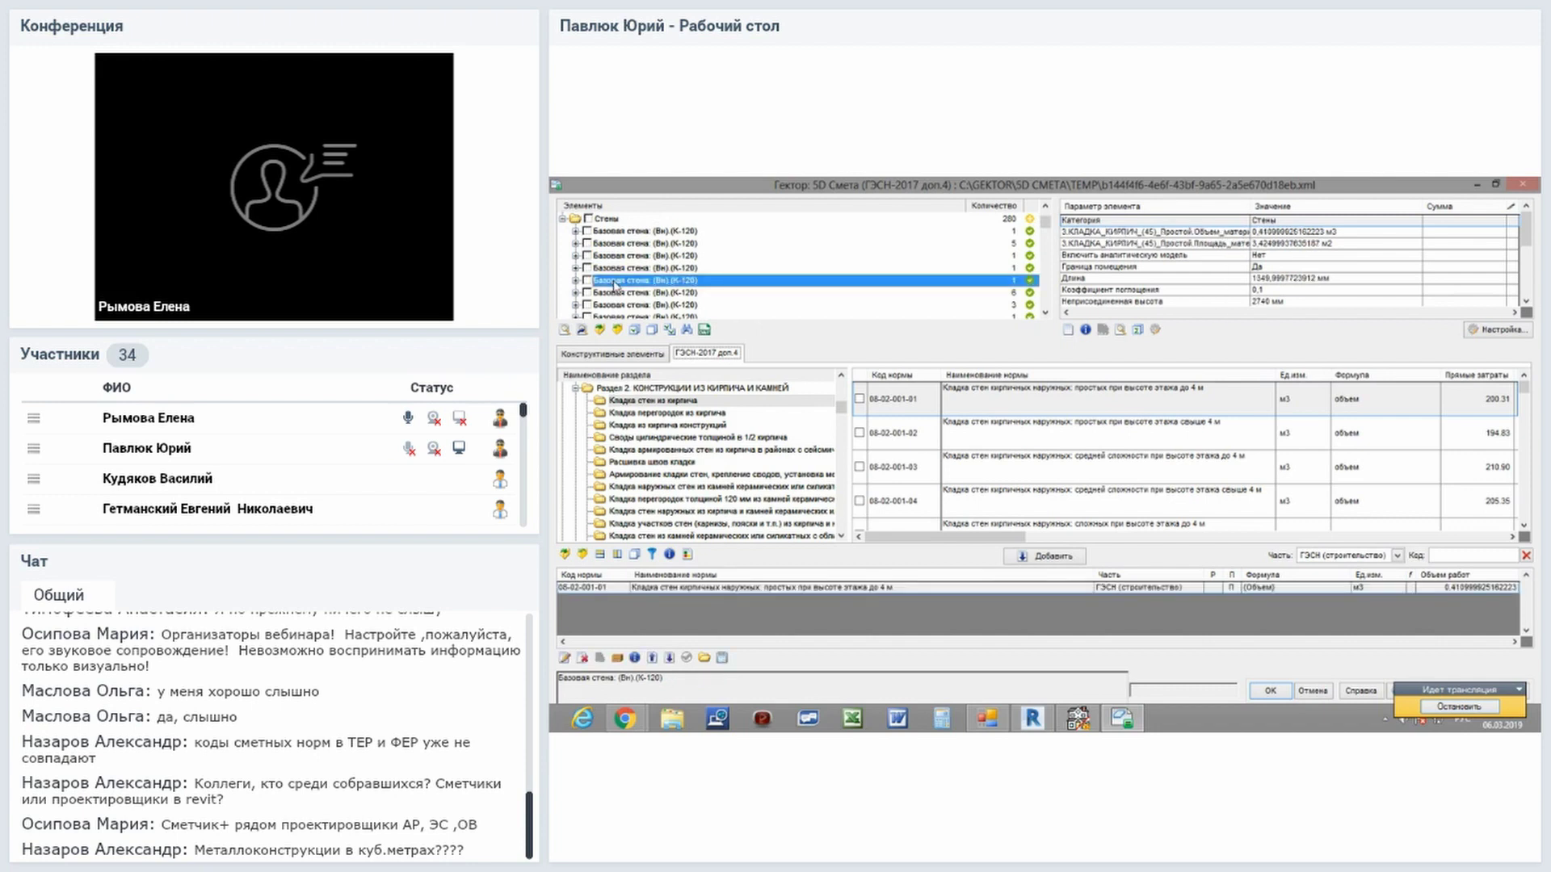
click(674, 336)
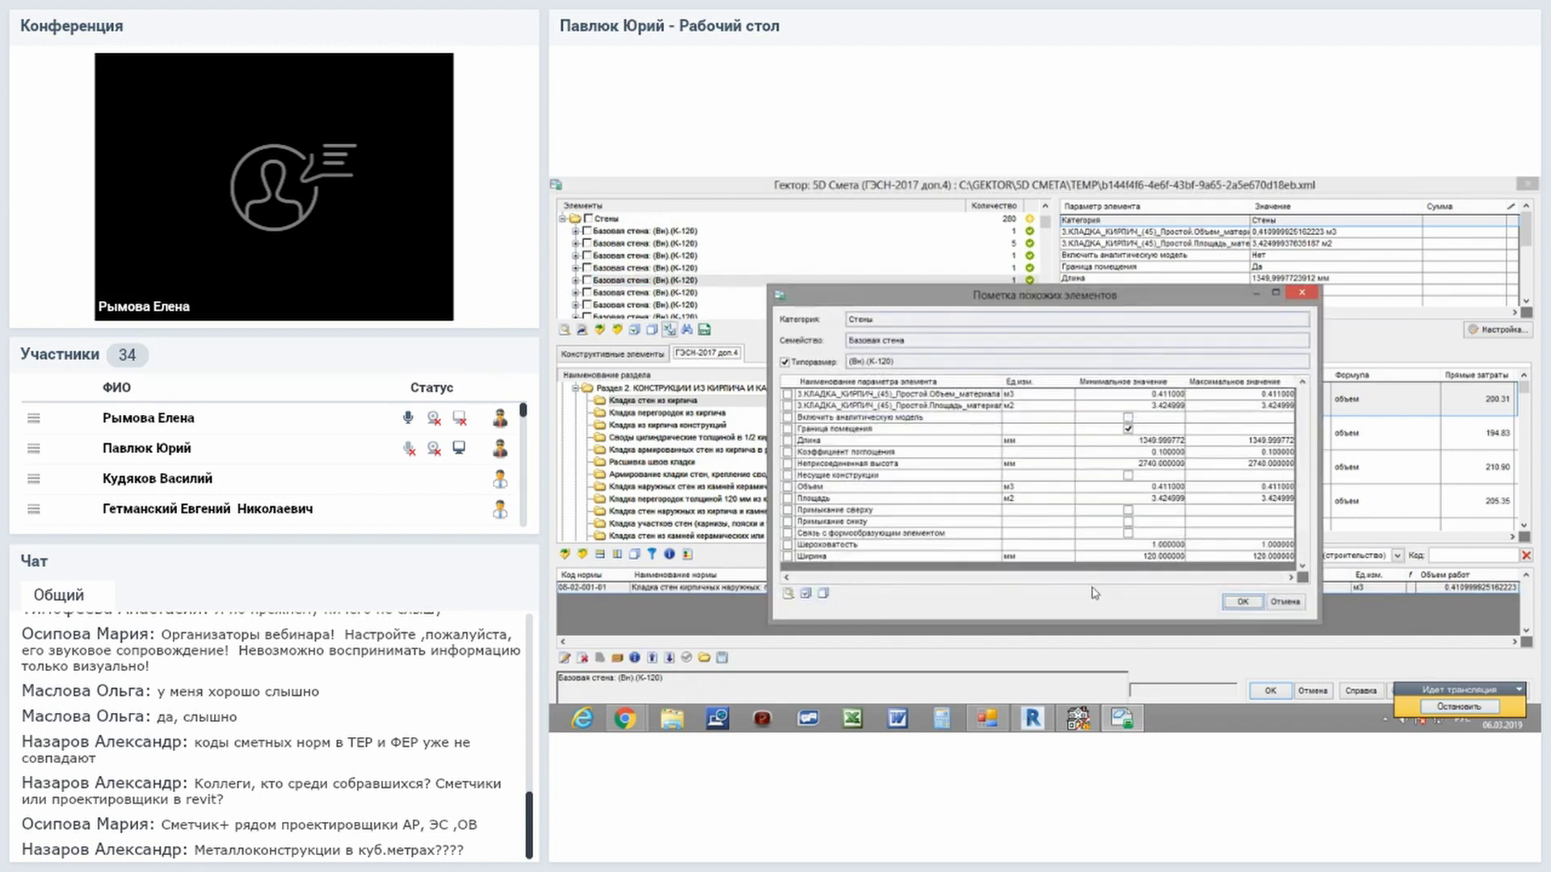
click(1242, 603)
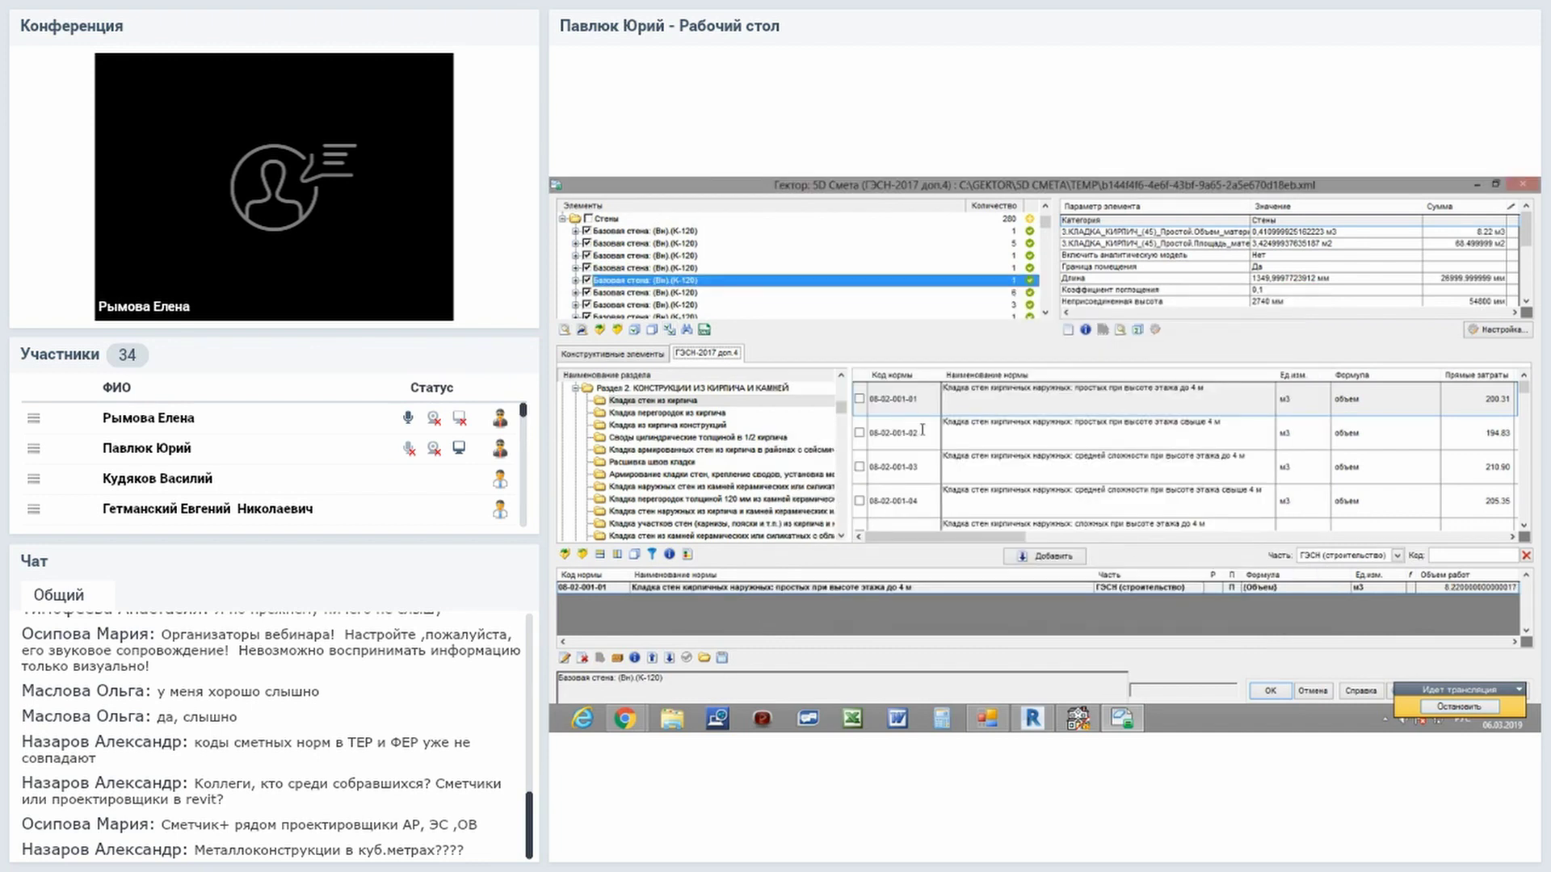
click(758, 282)
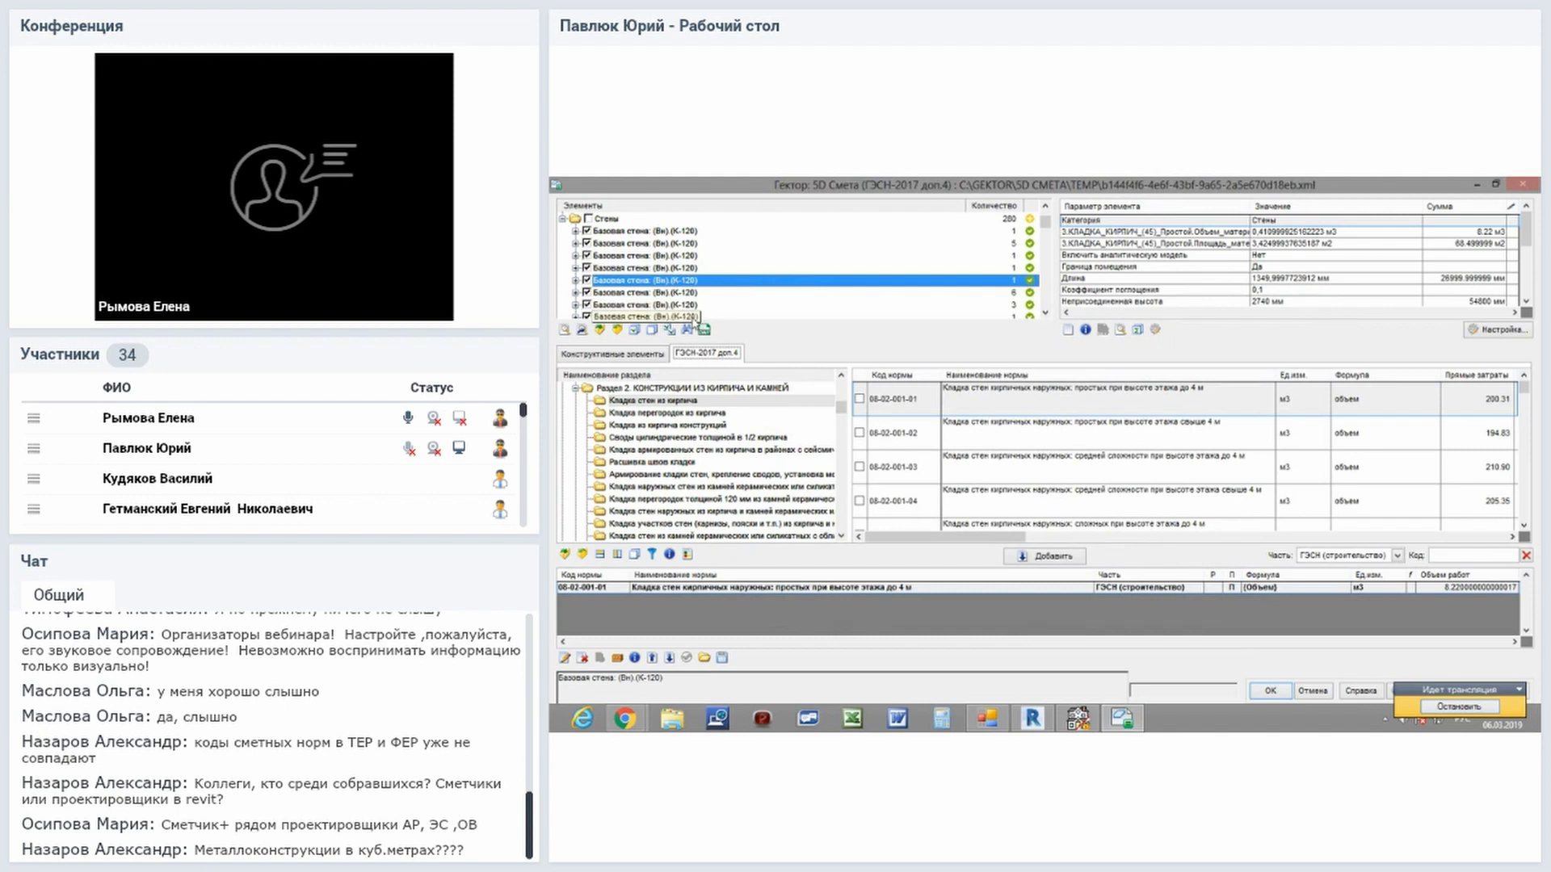
click(689, 331)
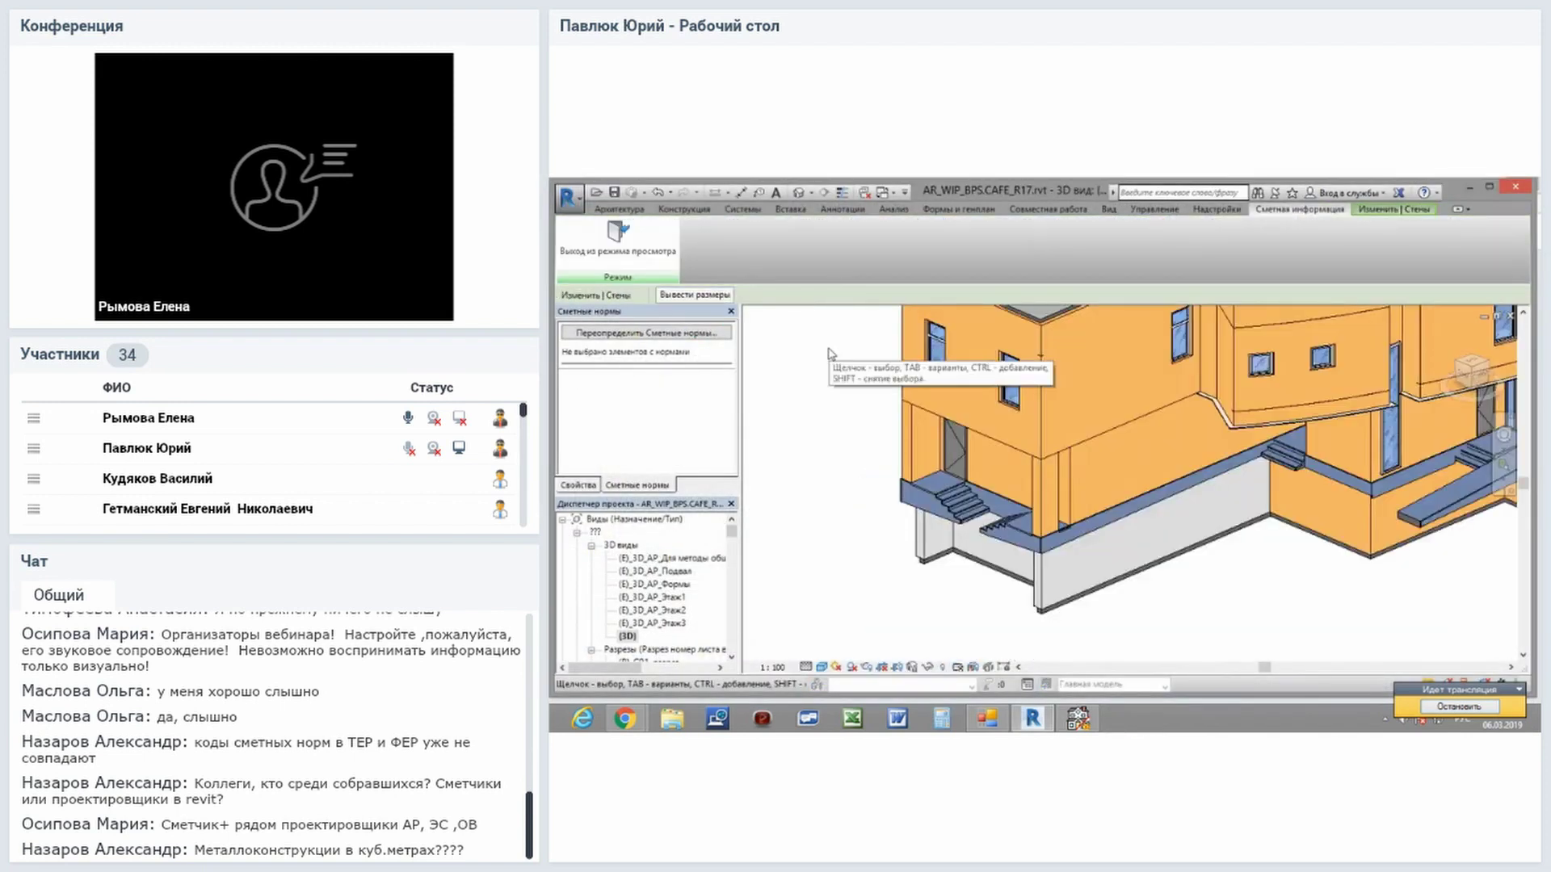
Zoom out and pan over the highlighted (К-120) walls, then exit the preview.
scroll(821, 358, down, 1)
scroll(821, 358, down, 1)
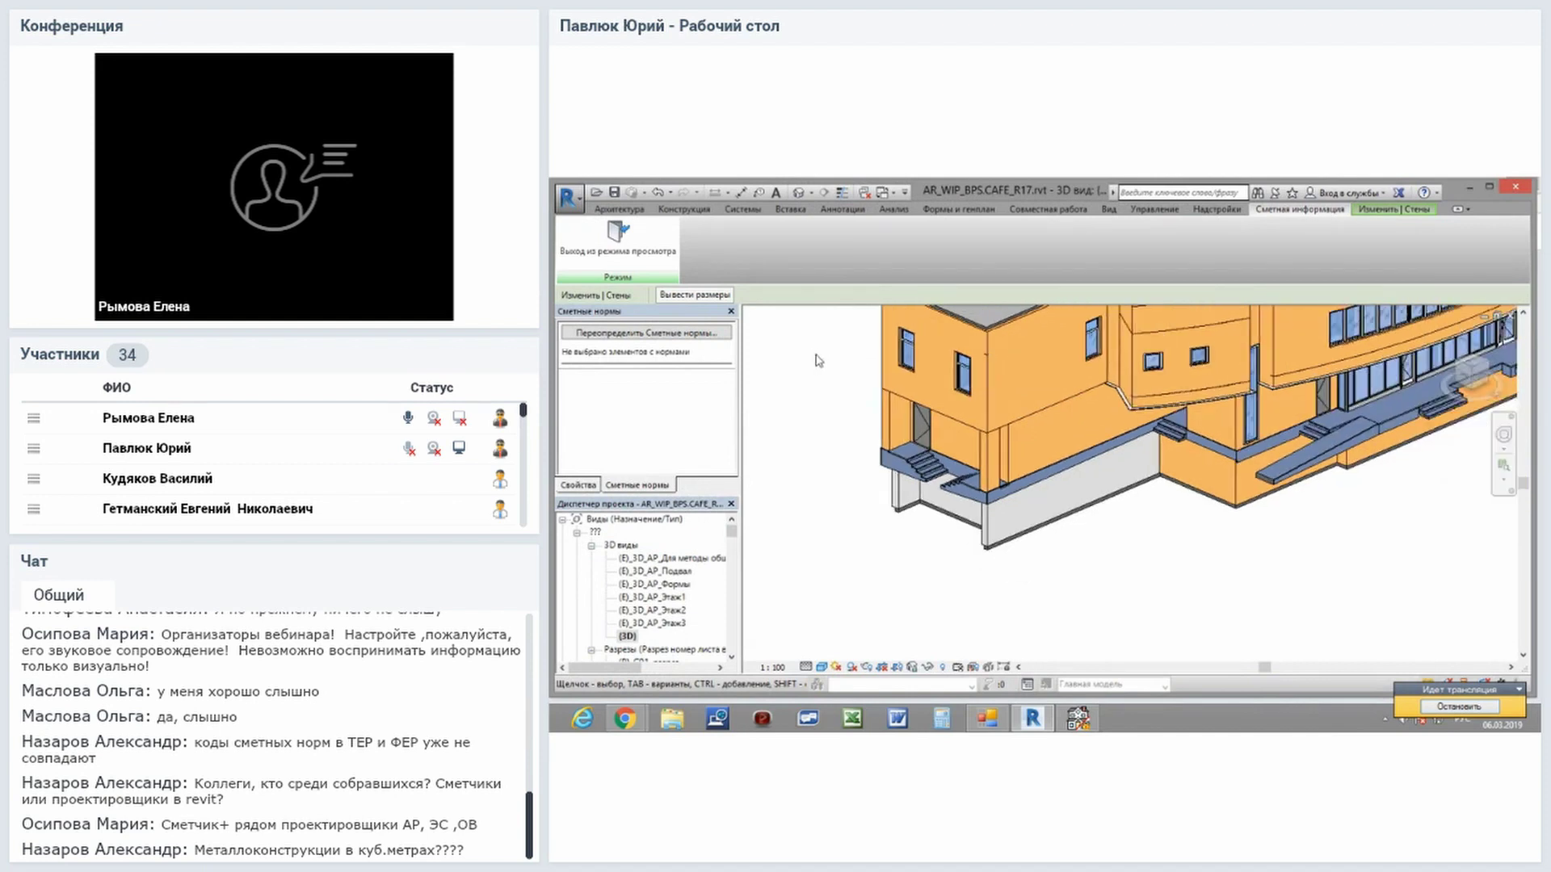
scroll(821, 358, down, 1)
middle_drag(1326, 608, 1292, 714)
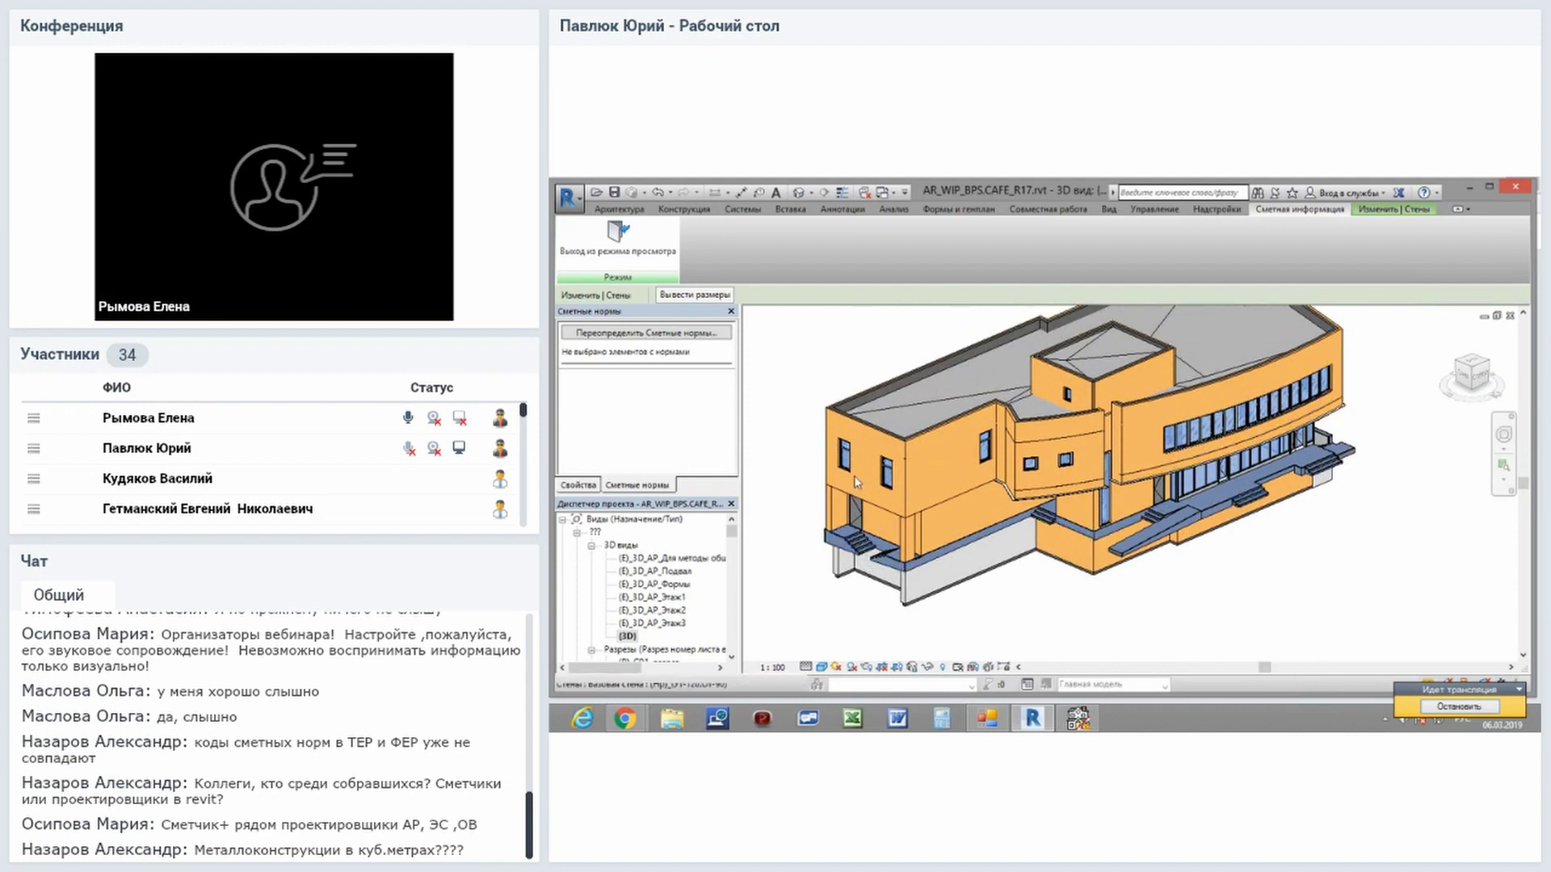
click(600, 264)
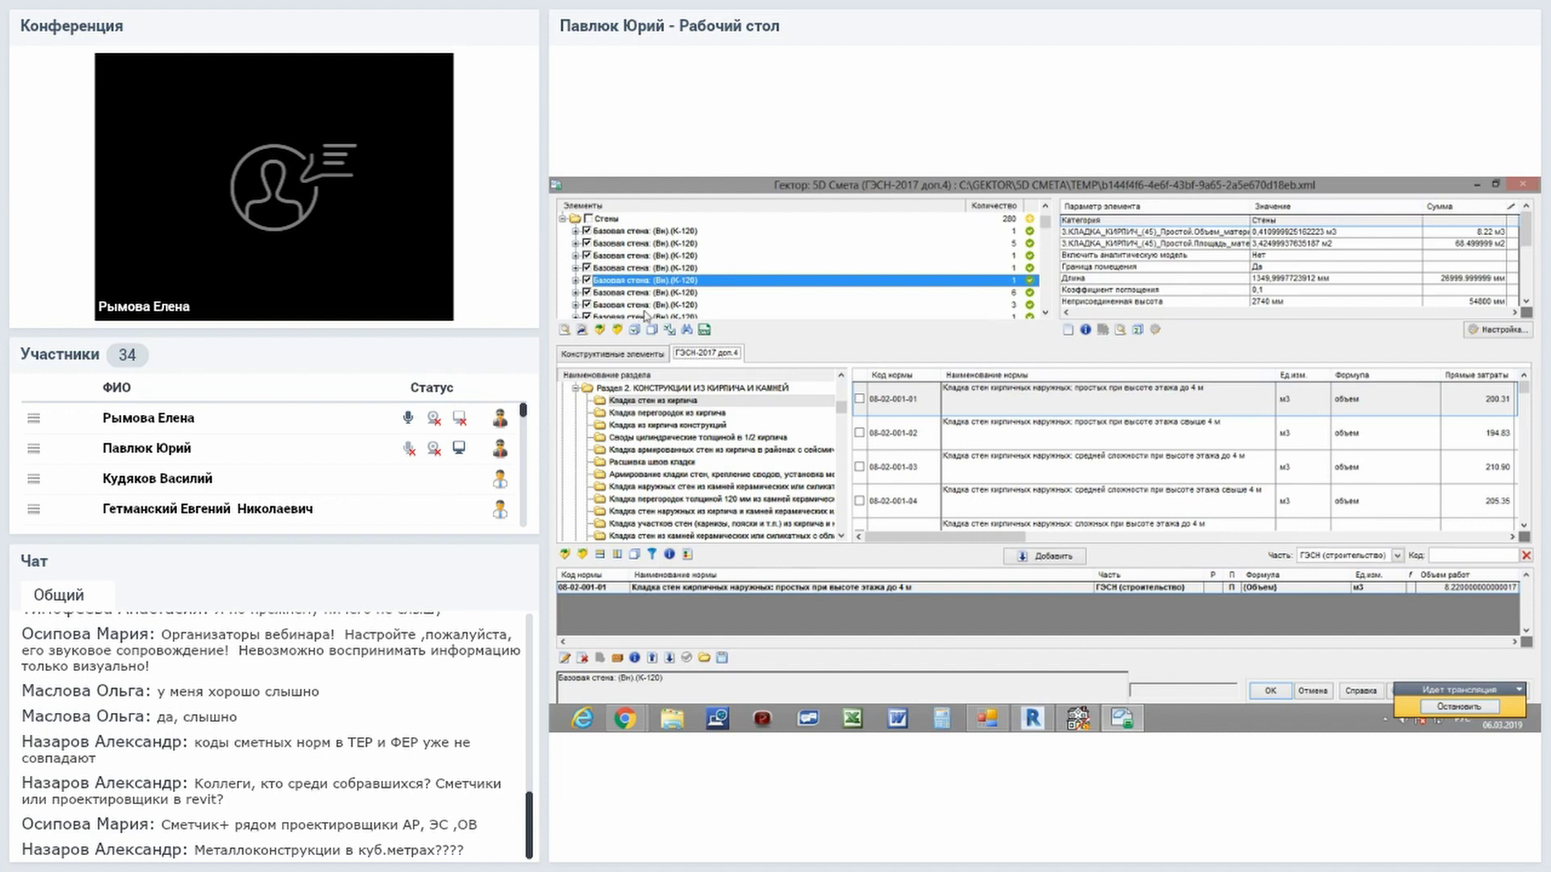
Clear the wall marks, mark all Перекрытия floor slabs and preview them in Revit.
click(652, 330)
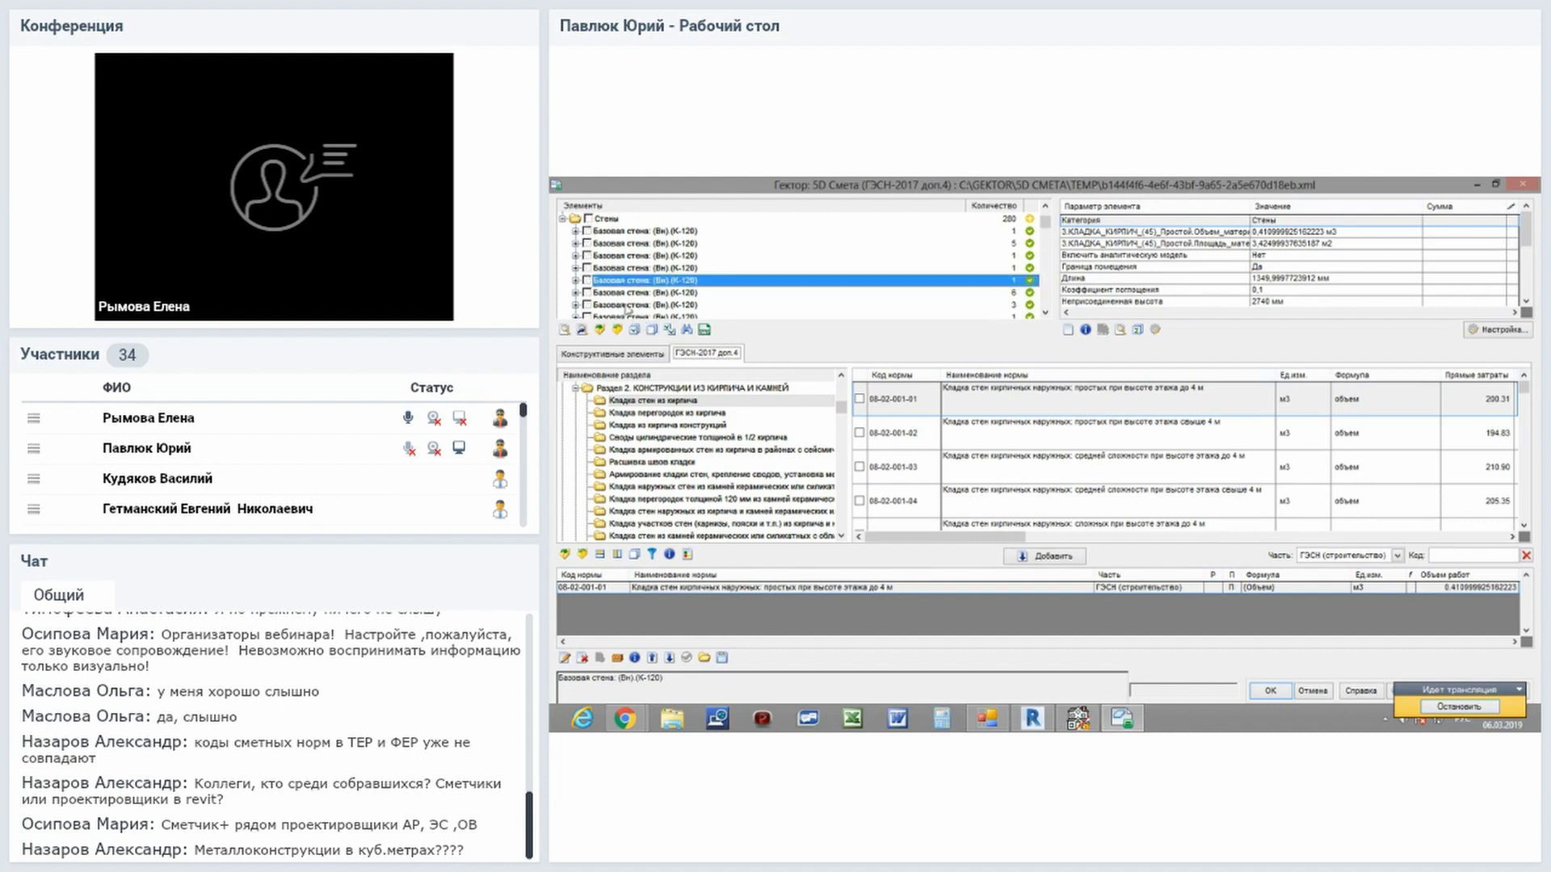
click(563, 220)
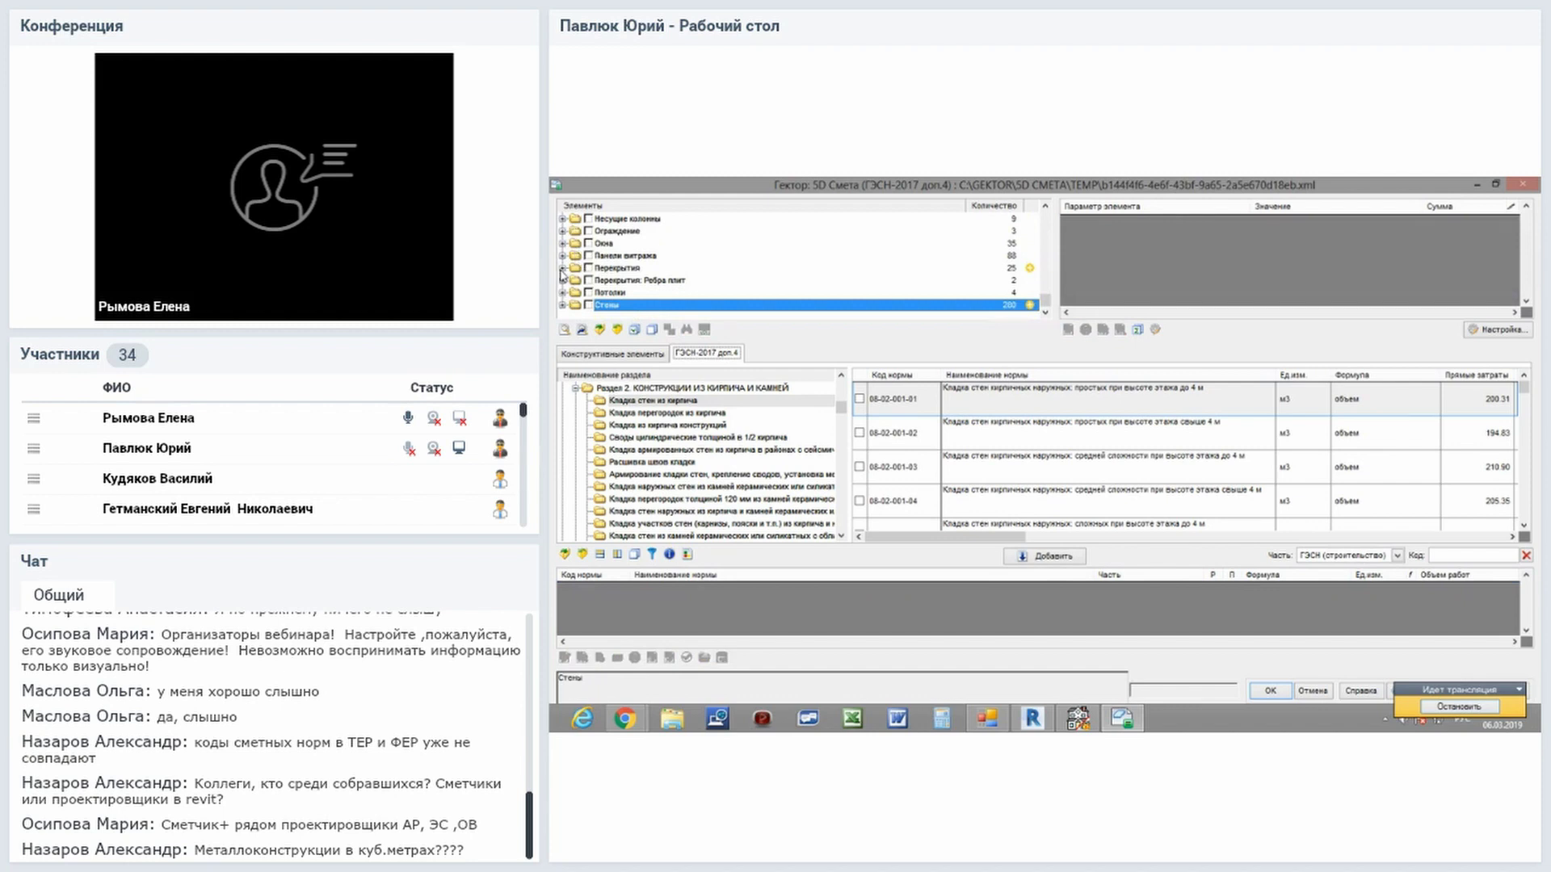
click(589, 269)
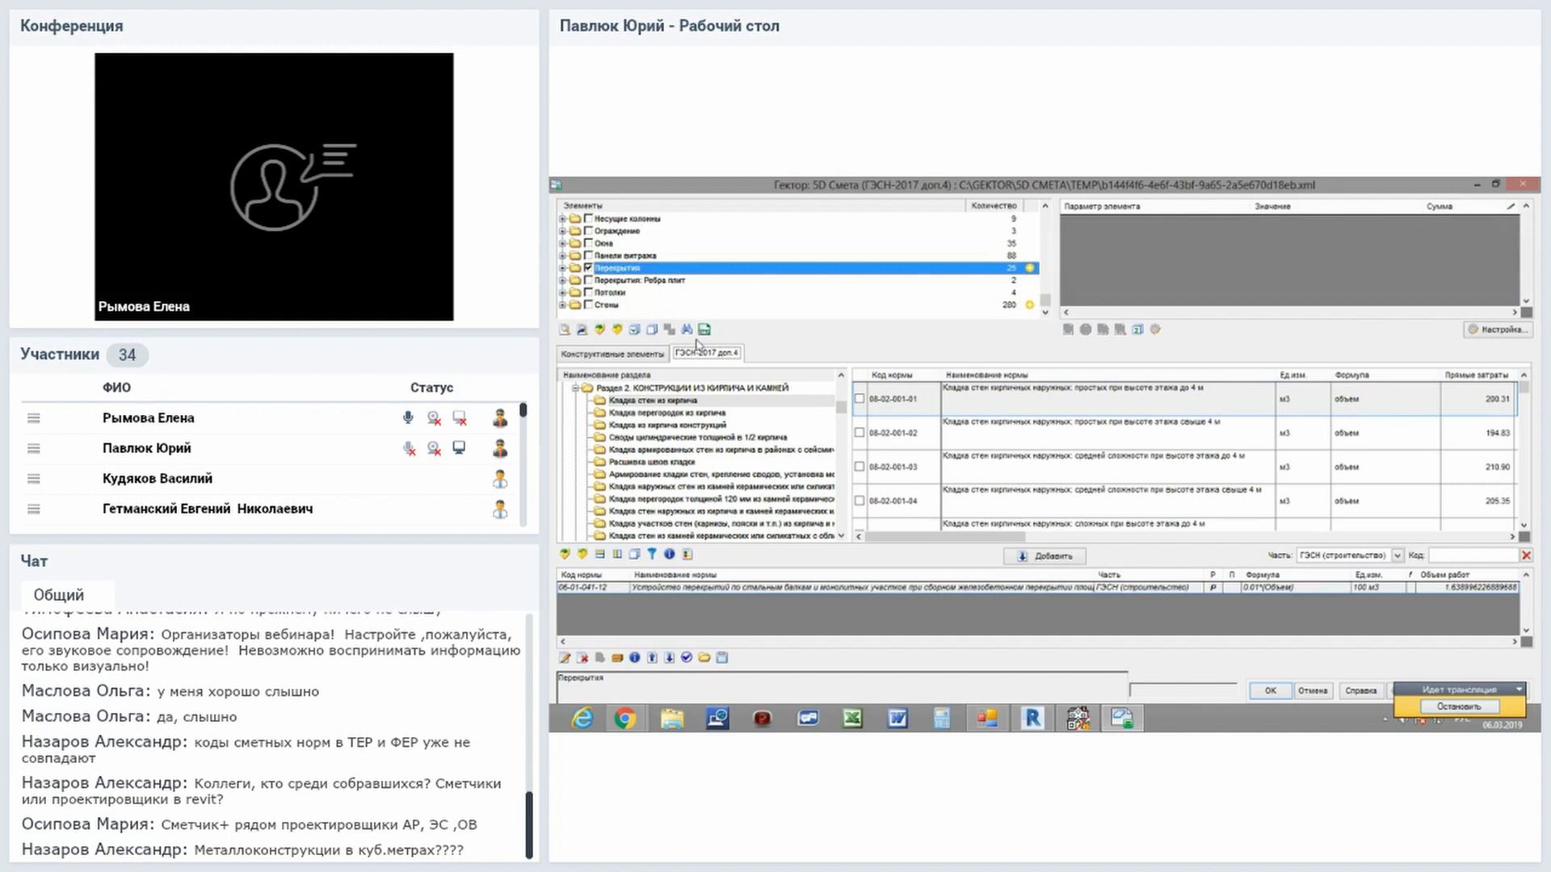
click(700, 333)
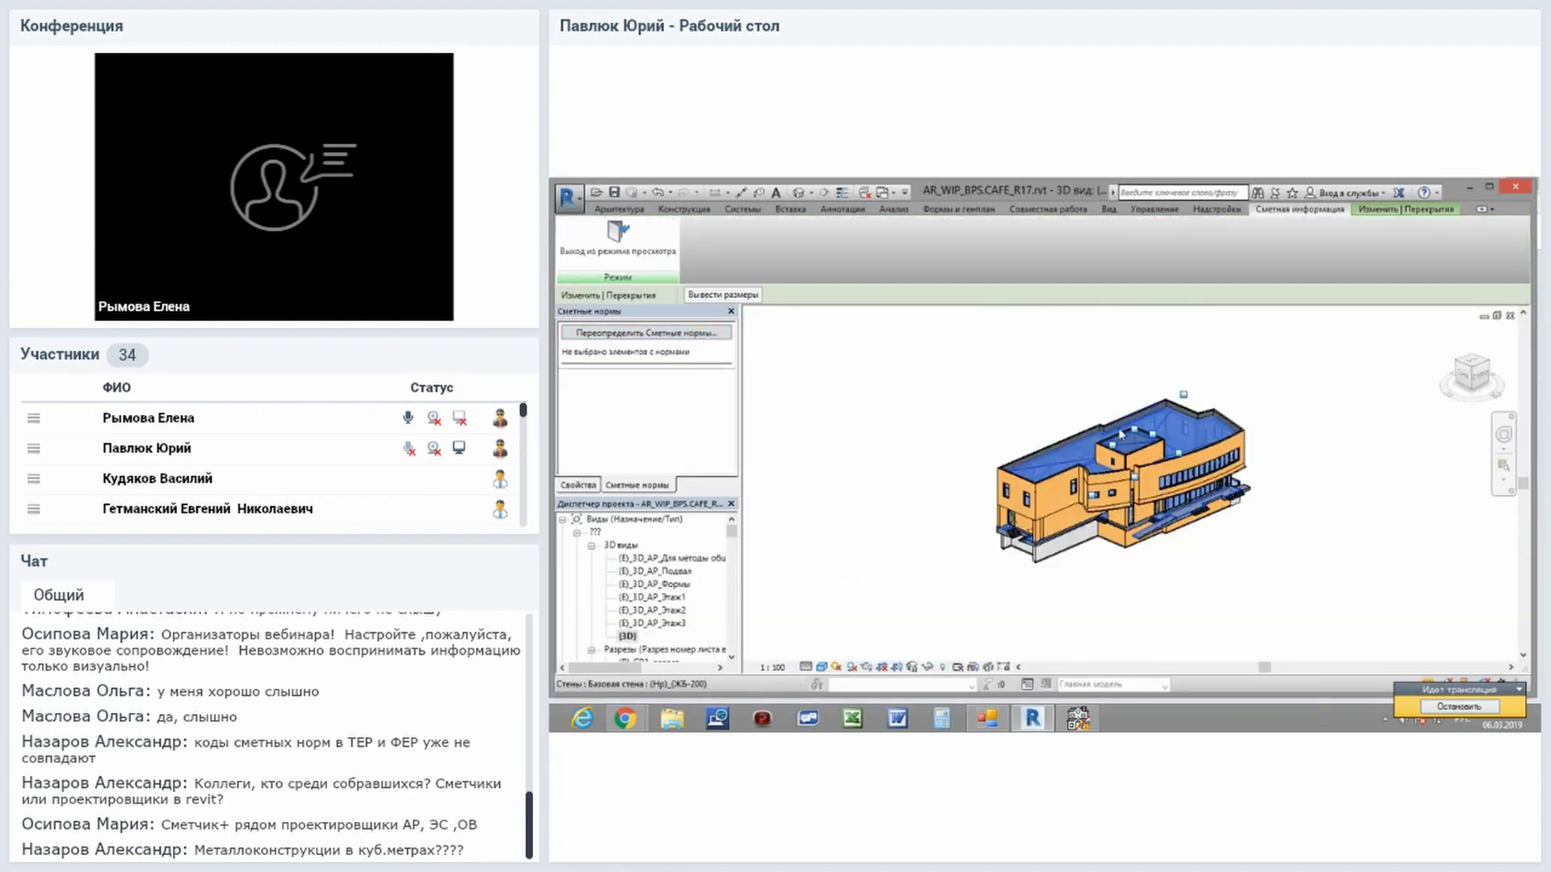
click(614, 267)
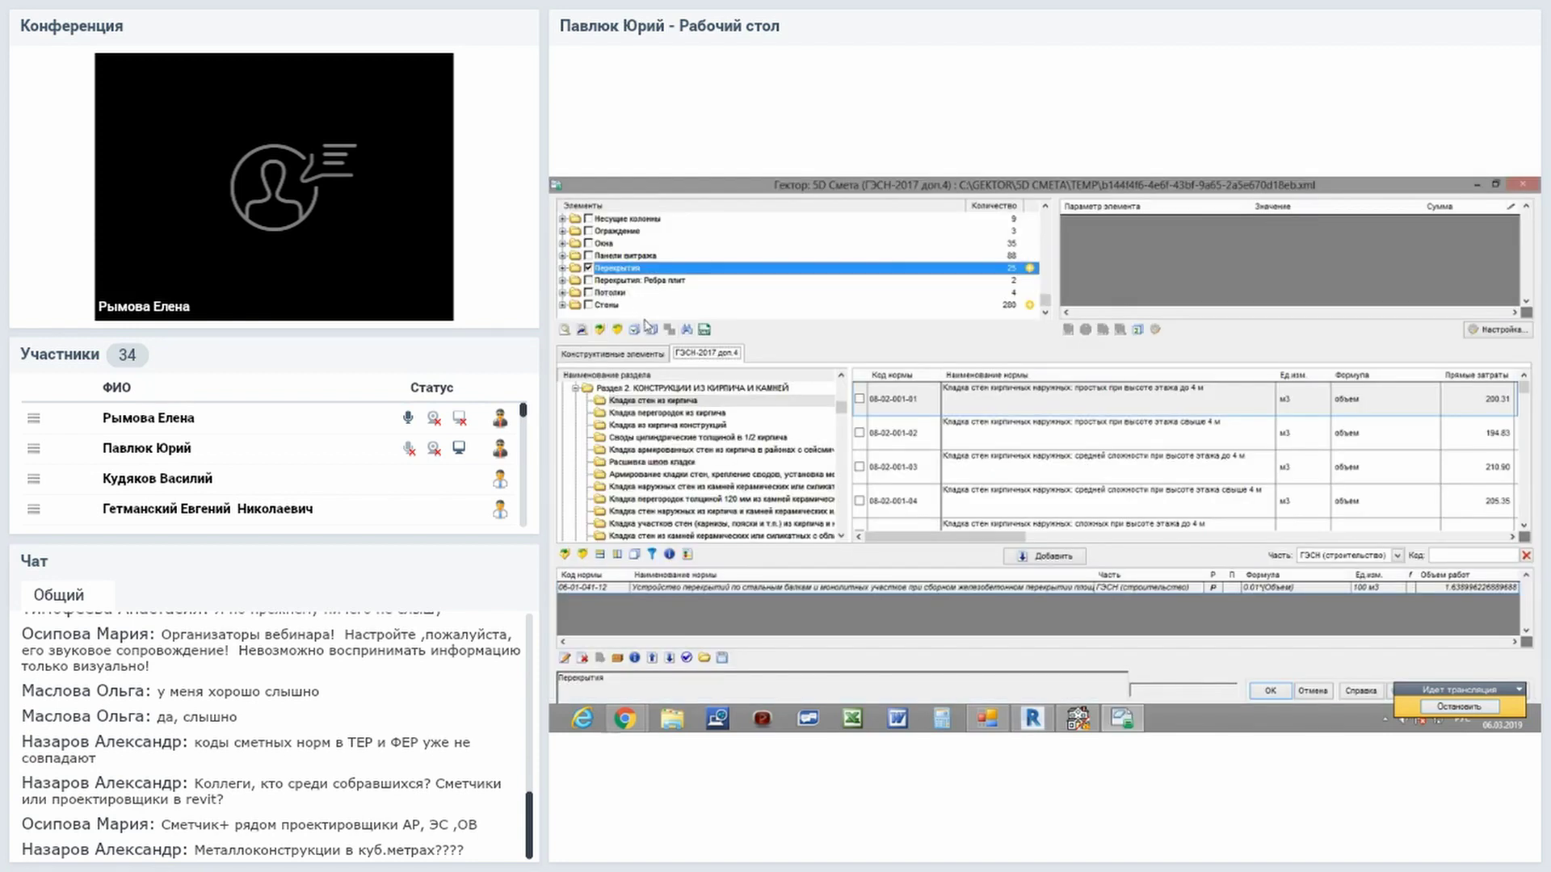
Expand Перекрытия and select the (Вн)(Тип2-100) floor type with norm 06-01-041-12.
click(563, 268)
click(626, 269)
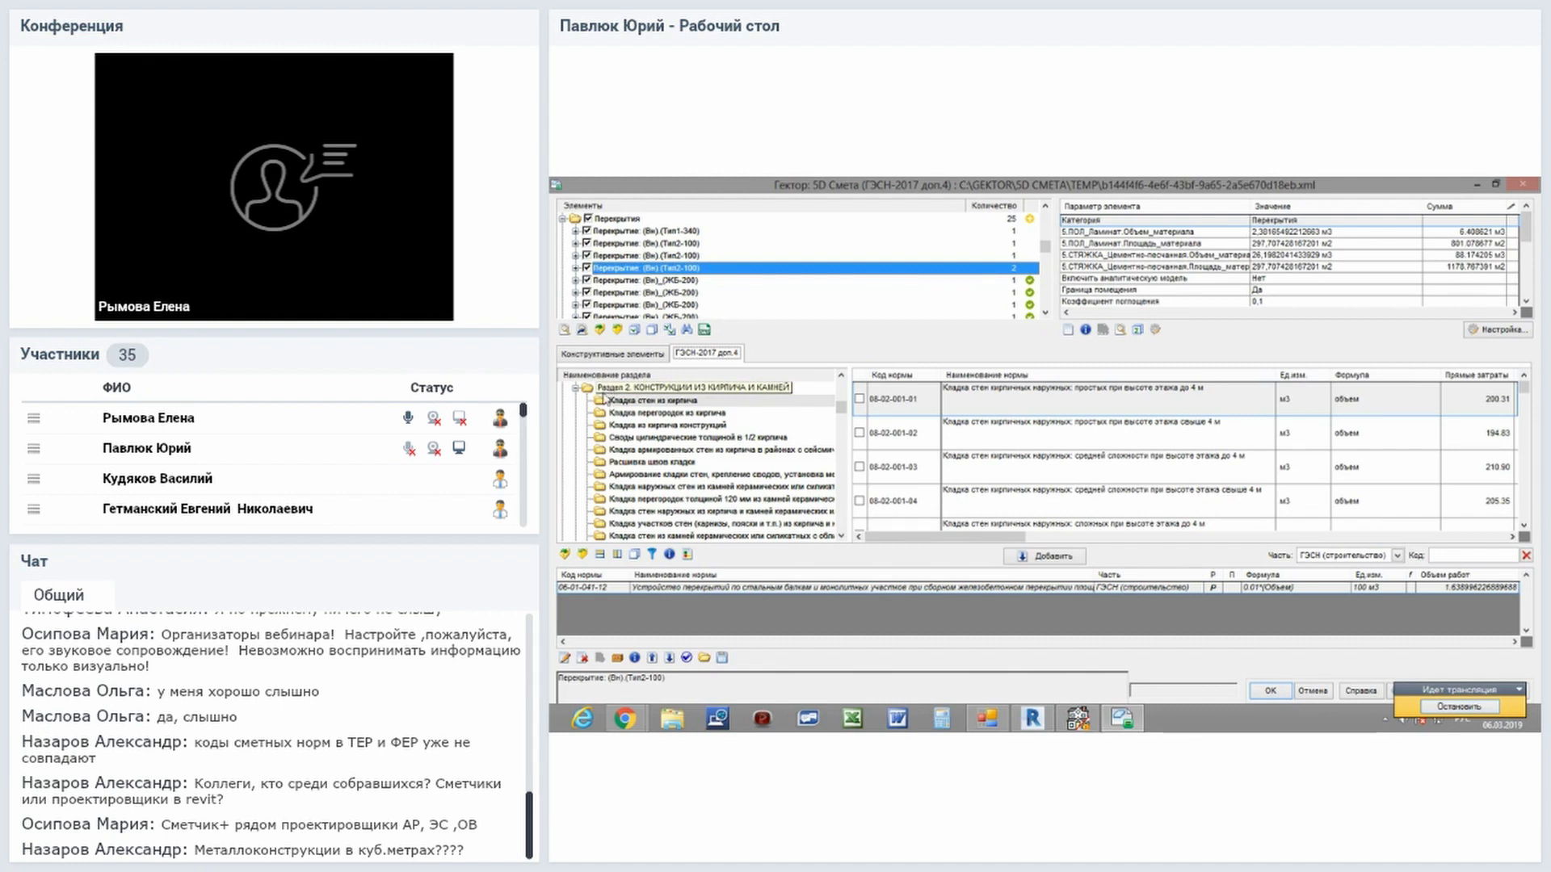
Clear all element marks and display the (Вн)(Тип2-100) floor's layer material parameters.
click(654, 331)
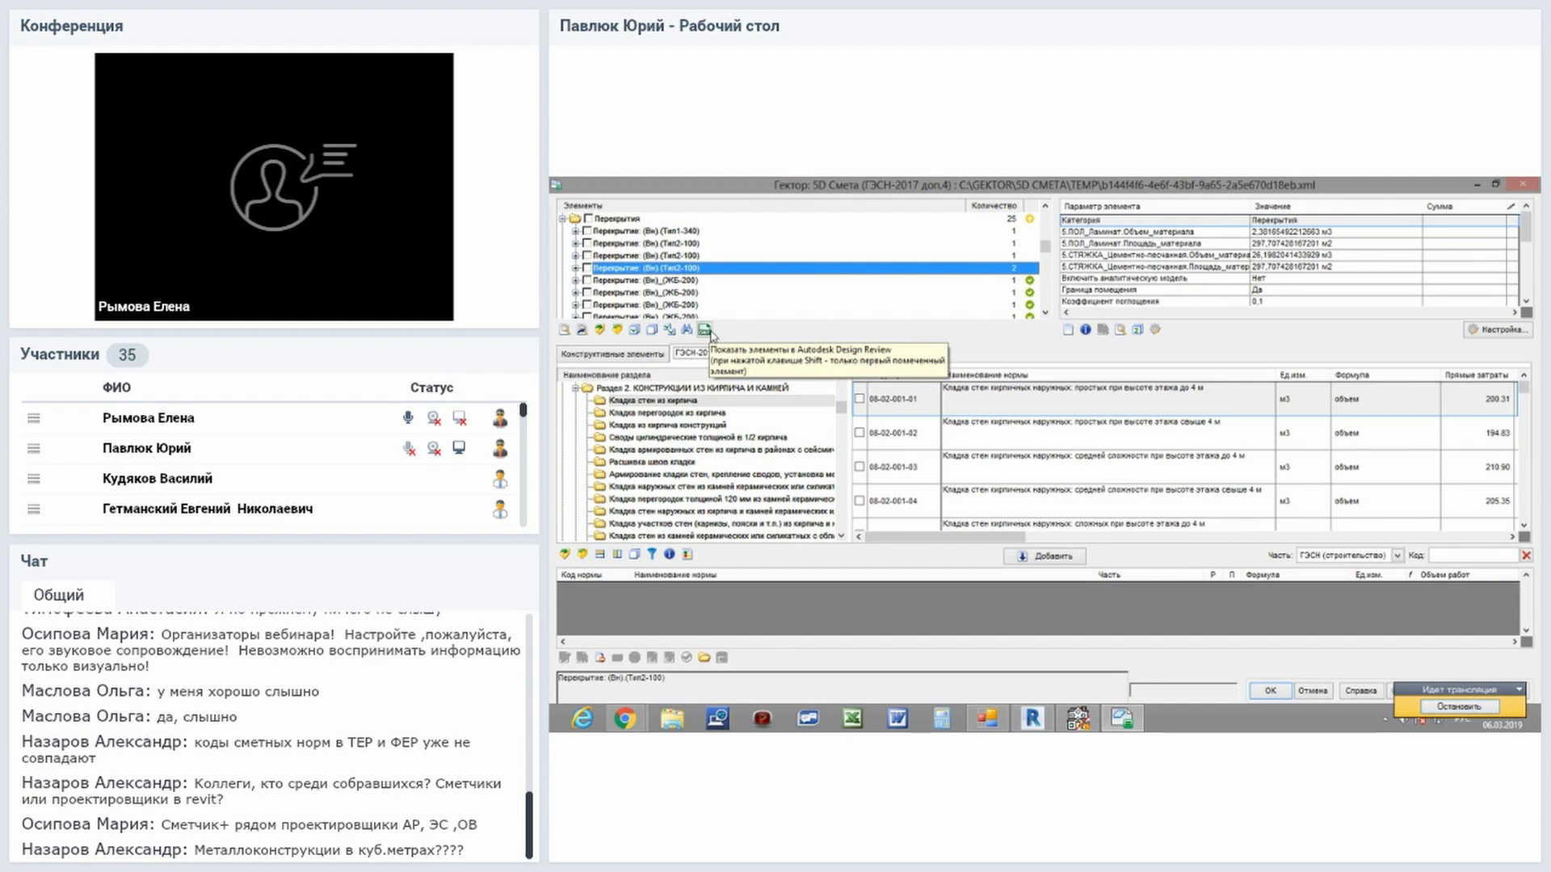
click(704, 330)
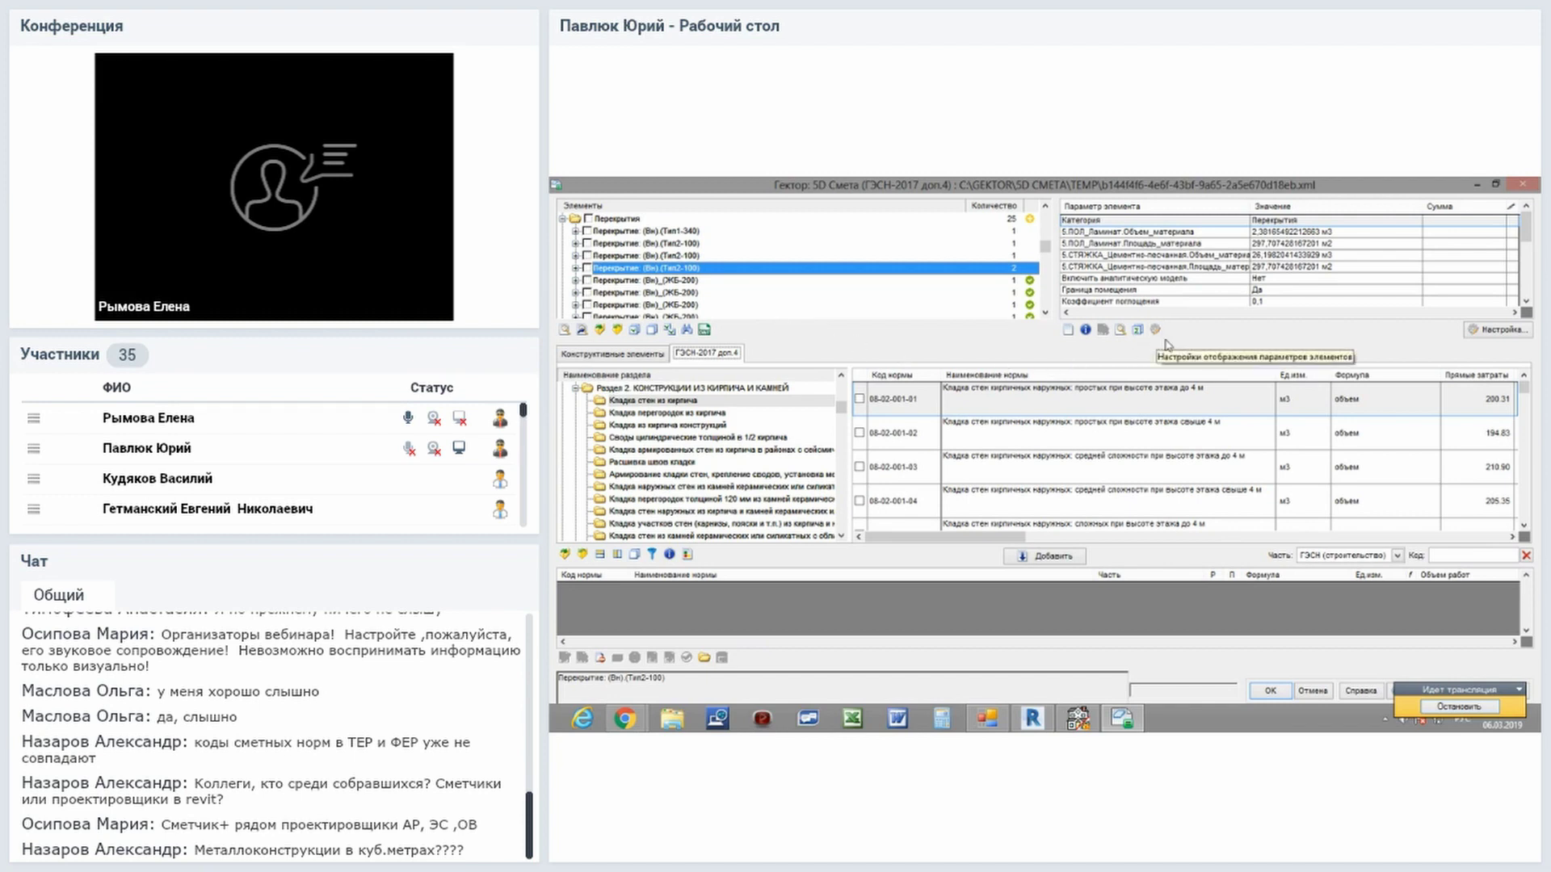
Review the element parameter mapping list, including the Панели витража entry, then close it.
click(1511, 331)
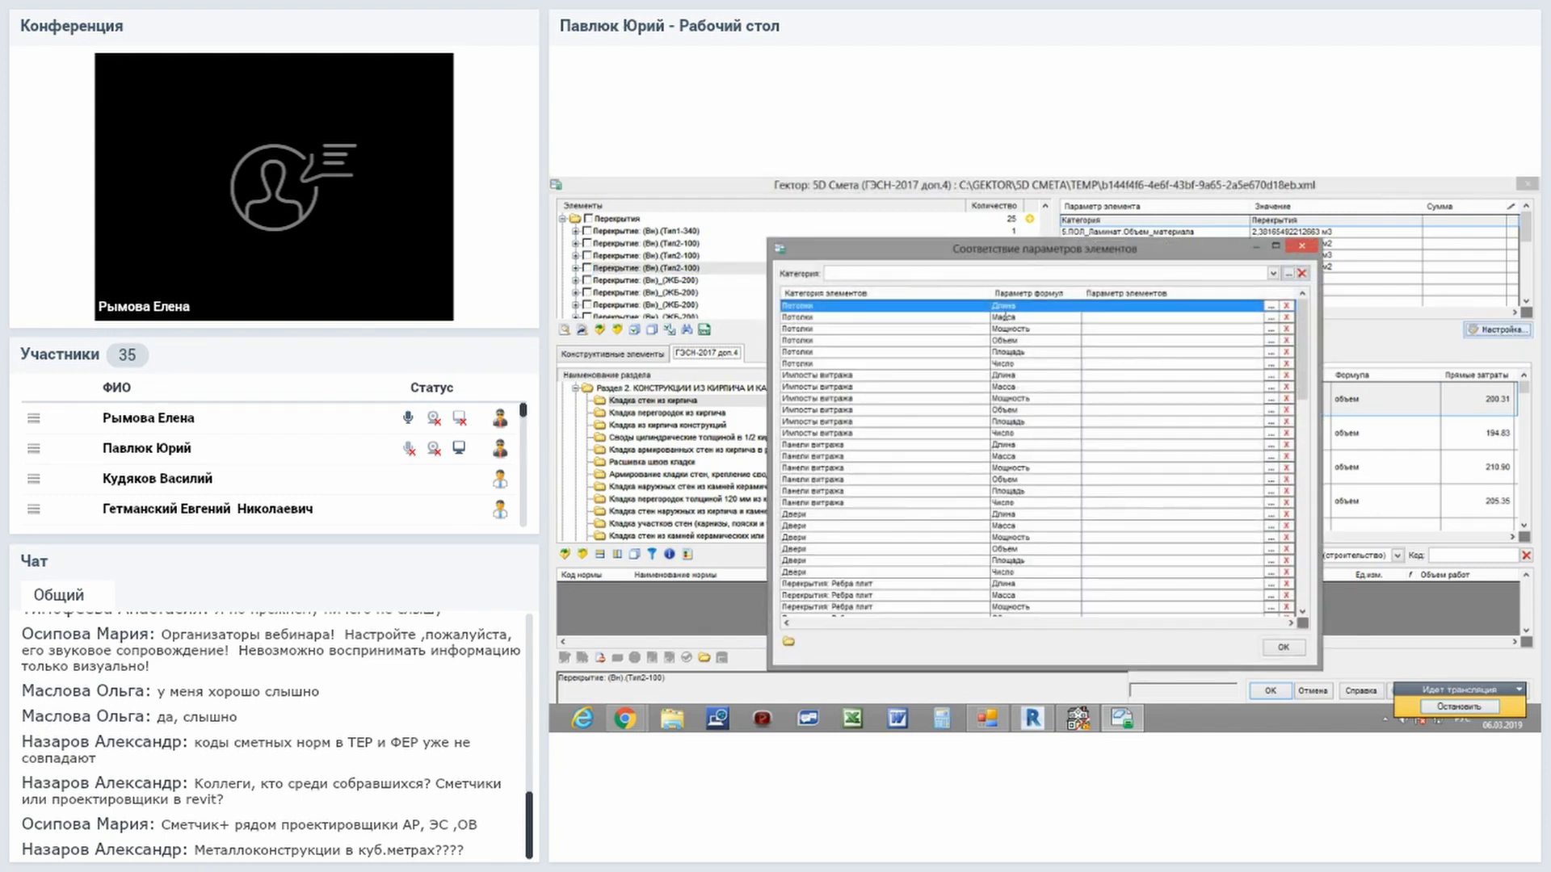
click(995, 456)
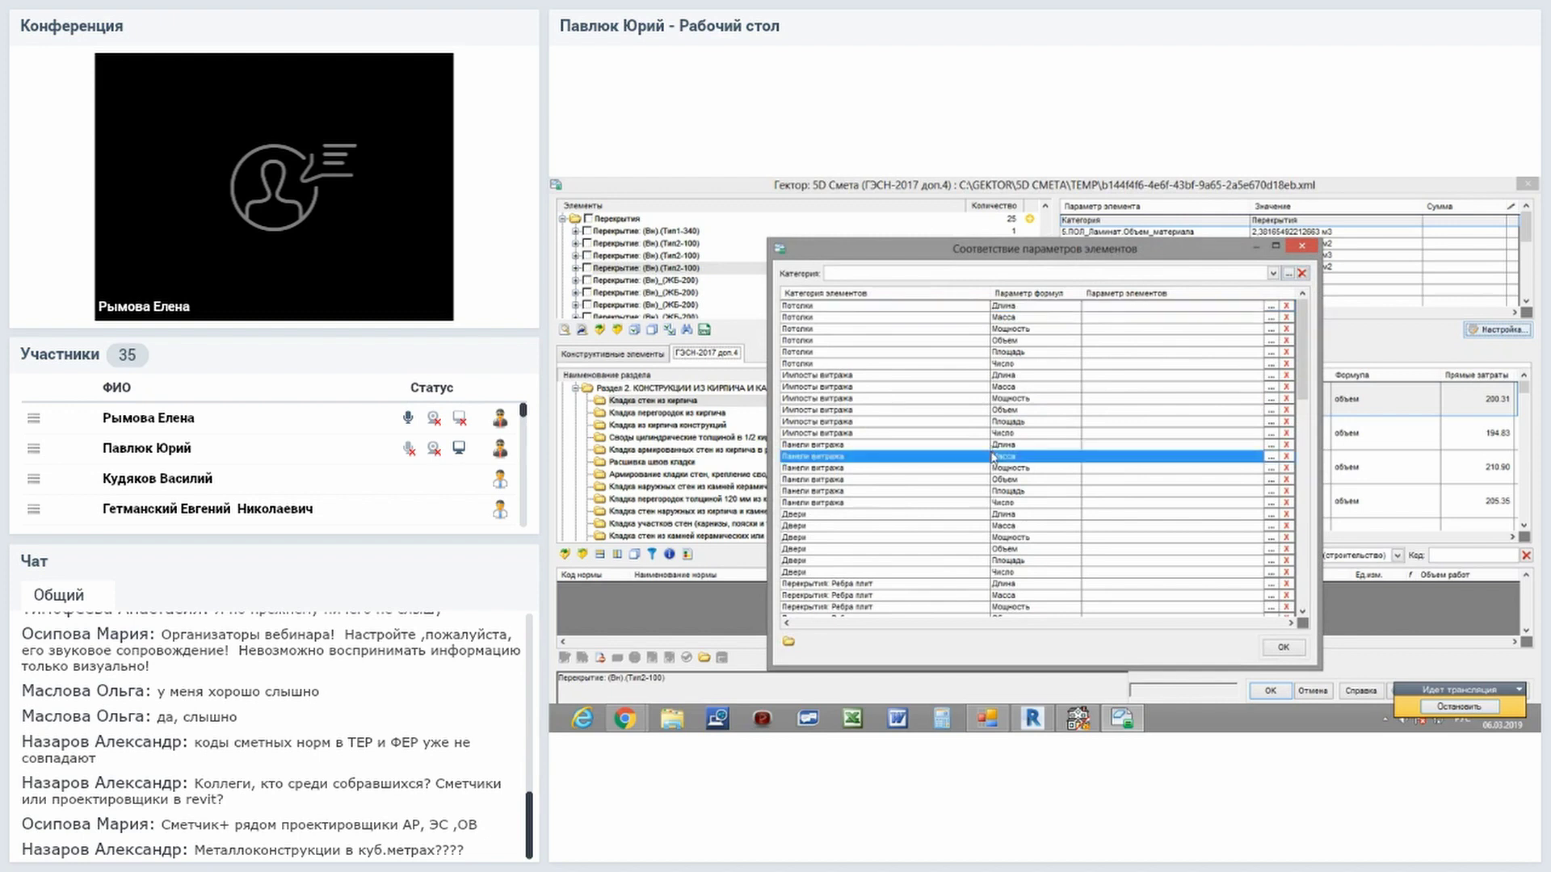
scroll(995, 458, down, 3)
scroll(1008, 483, down, 3)
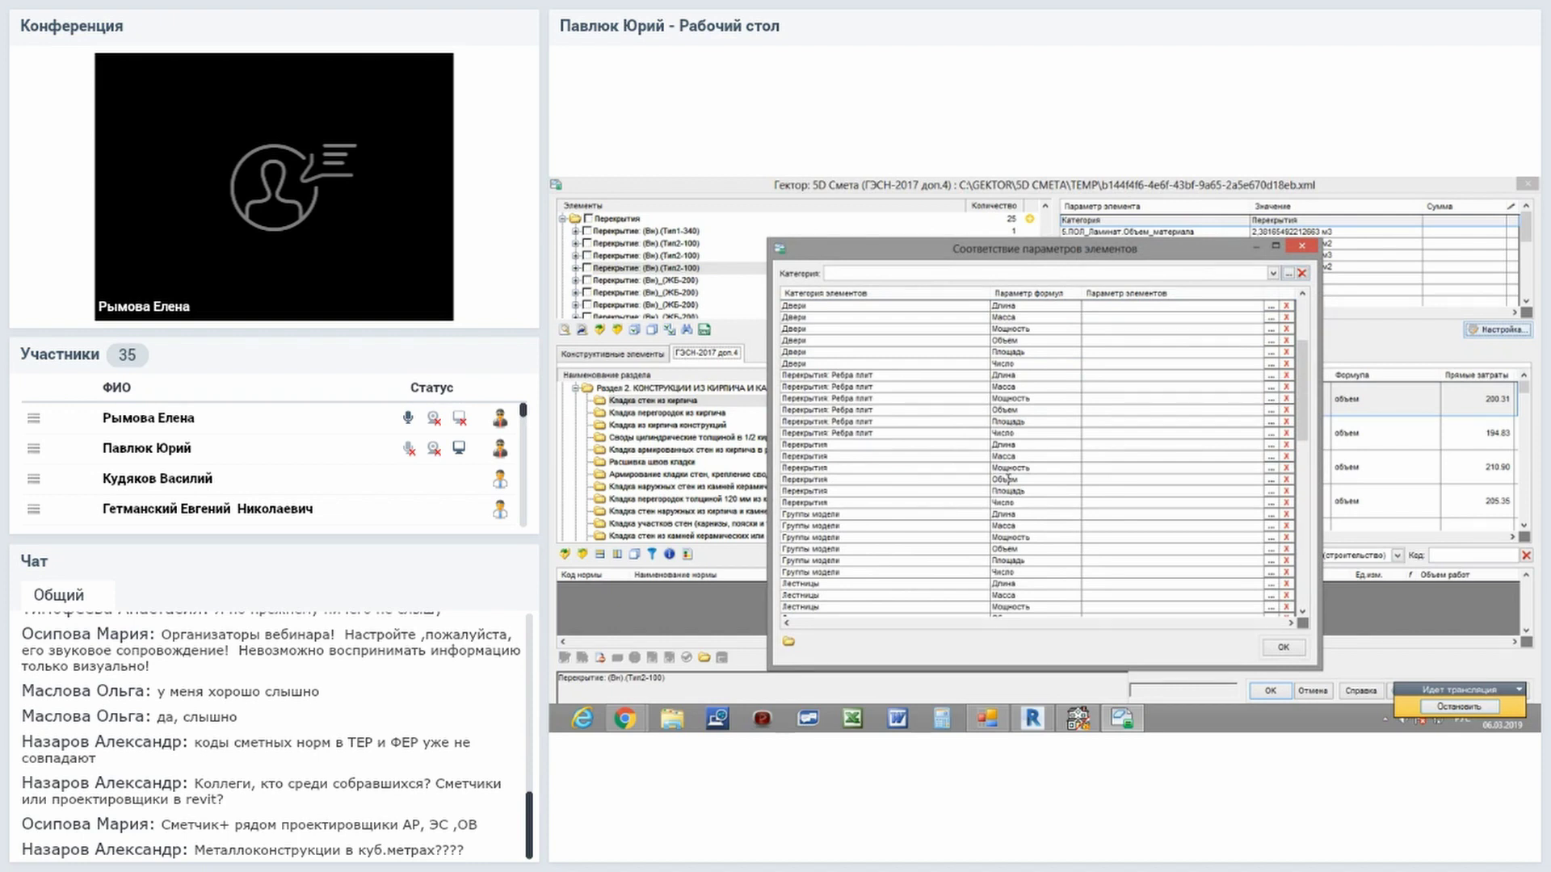
scroll(1010, 480, down, 2)
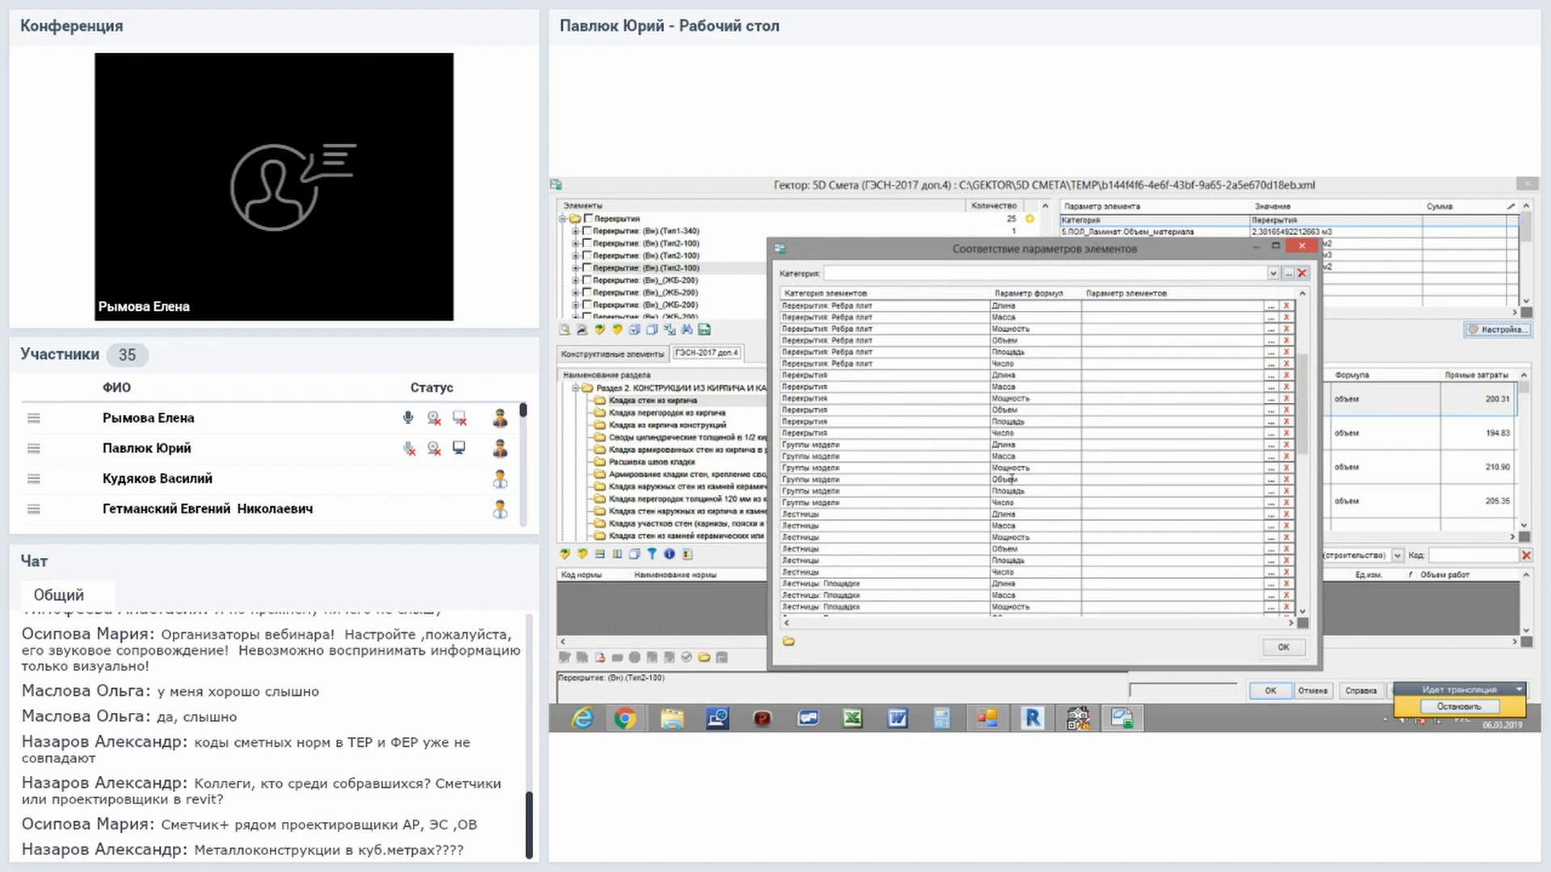
scroll(1010, 480, up, 4)
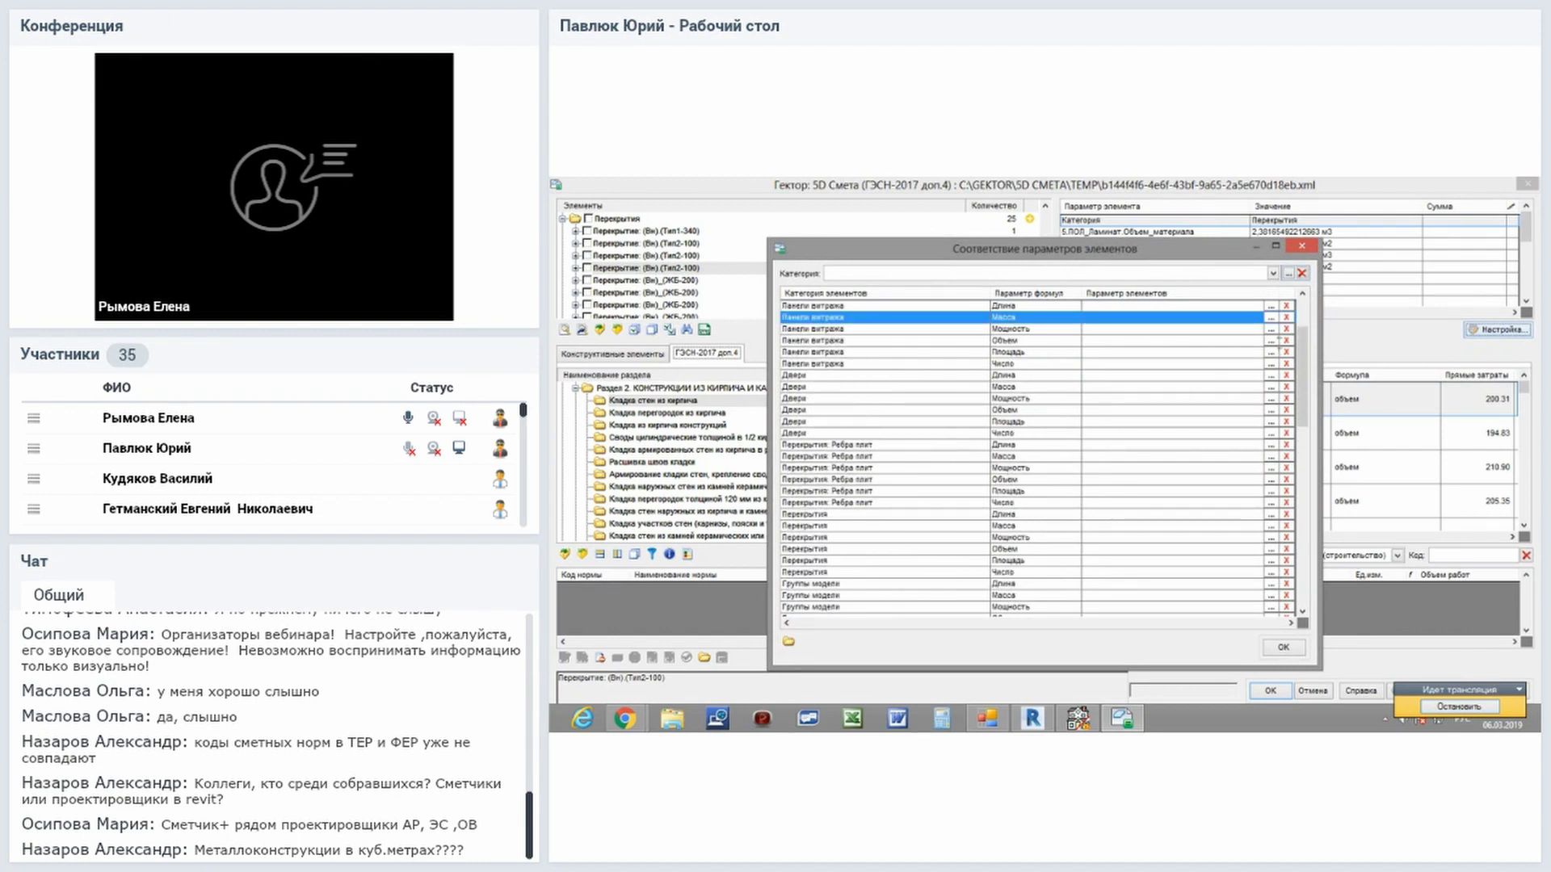
click(1302, 247)
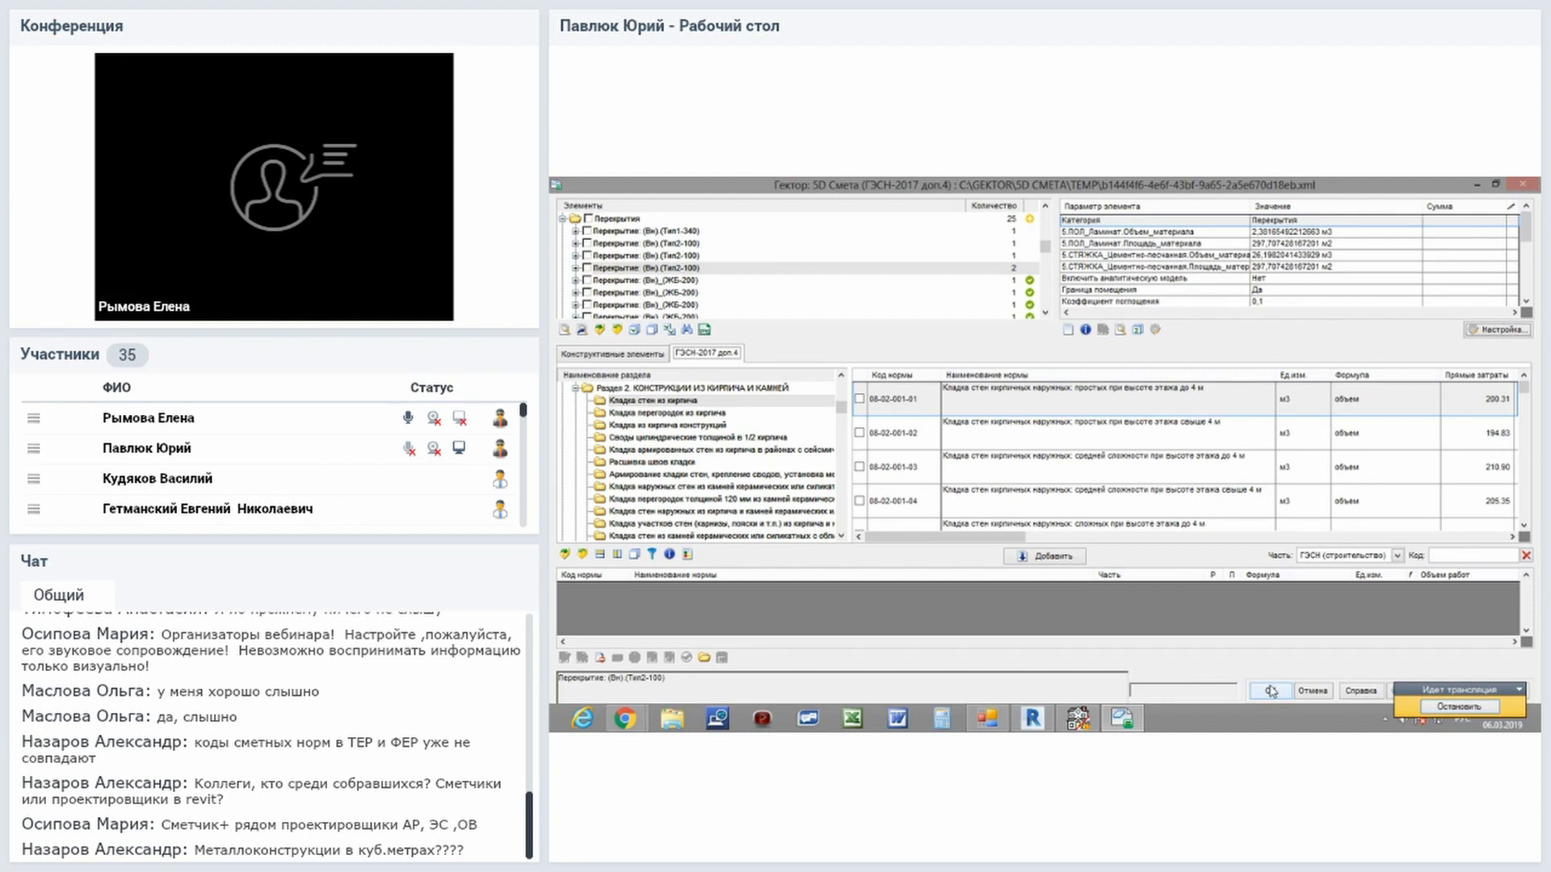
Save the assigned ГЭСН norms and close the Гектор: 5D Смета window with OK.
click(1270, 691)
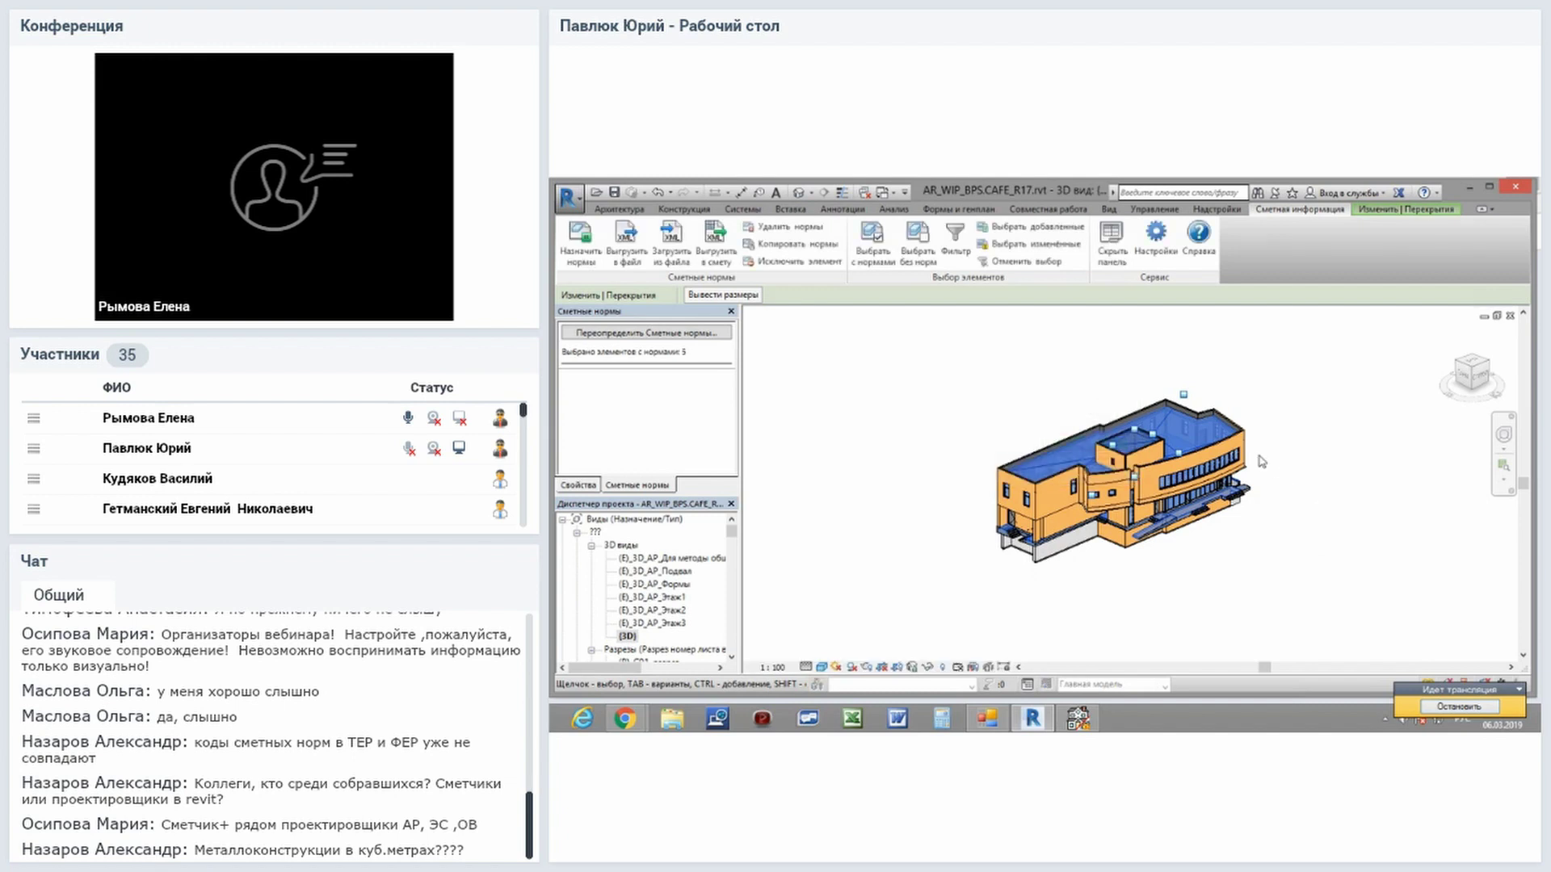
key(Escape)
click(1164, 434)
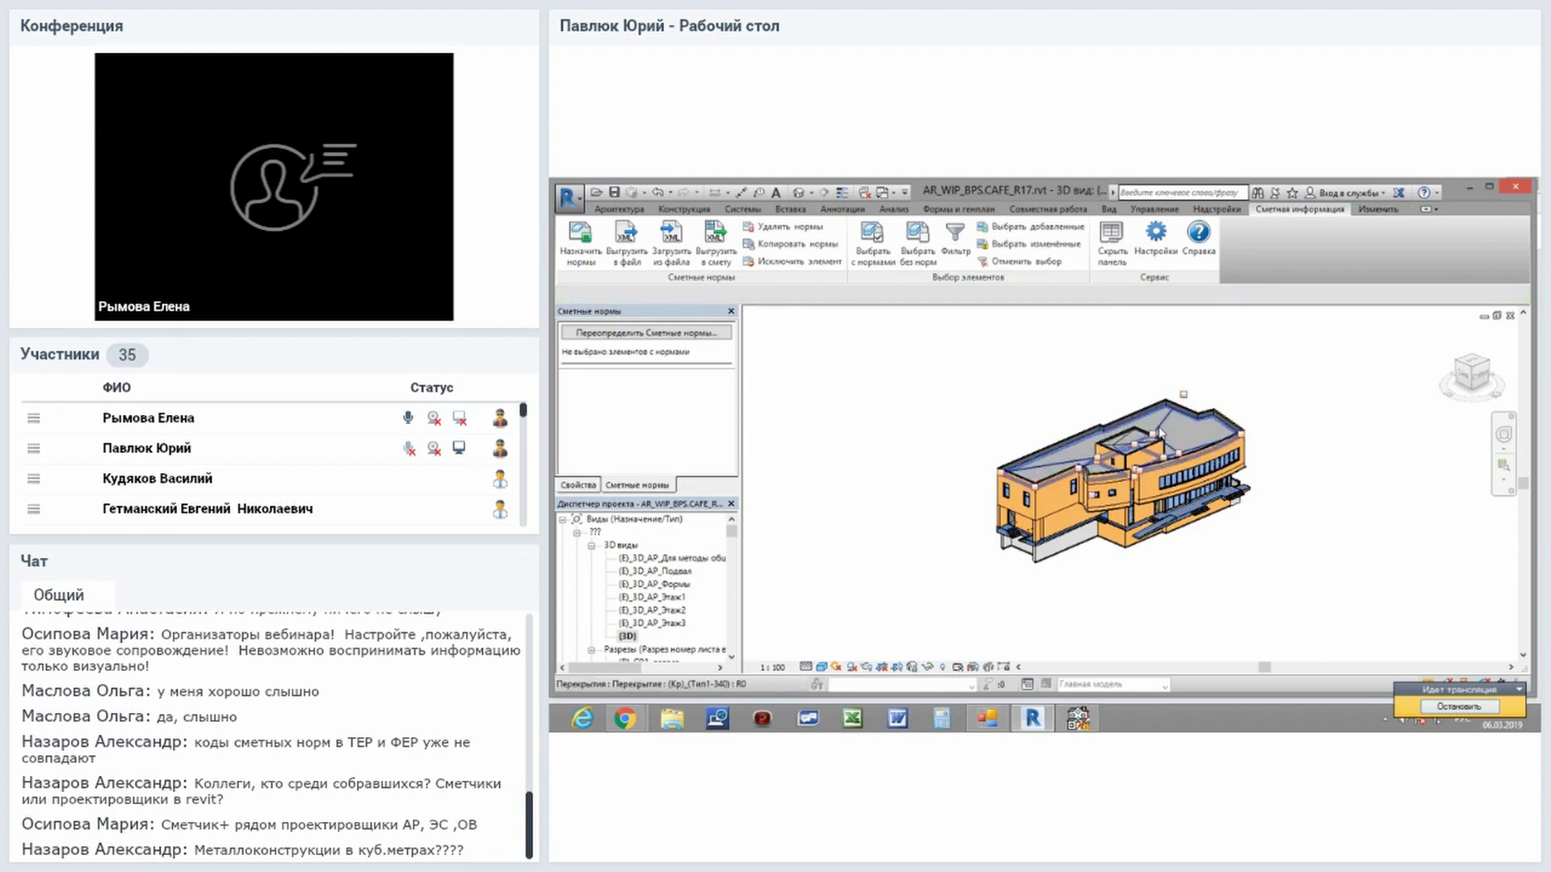
click(1160, 434)
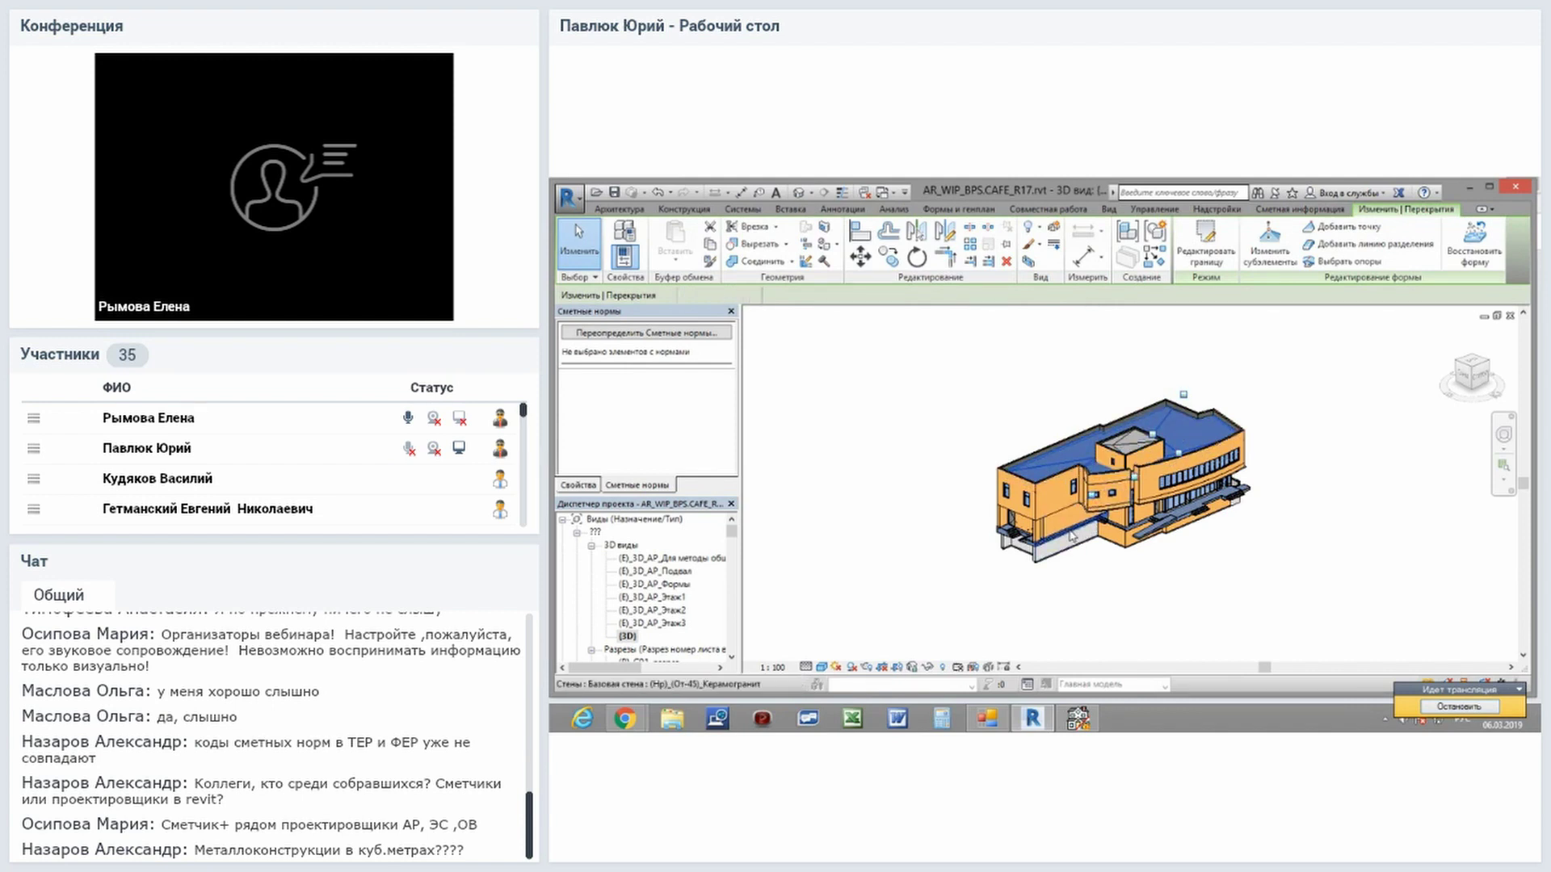
click(1072, 535)
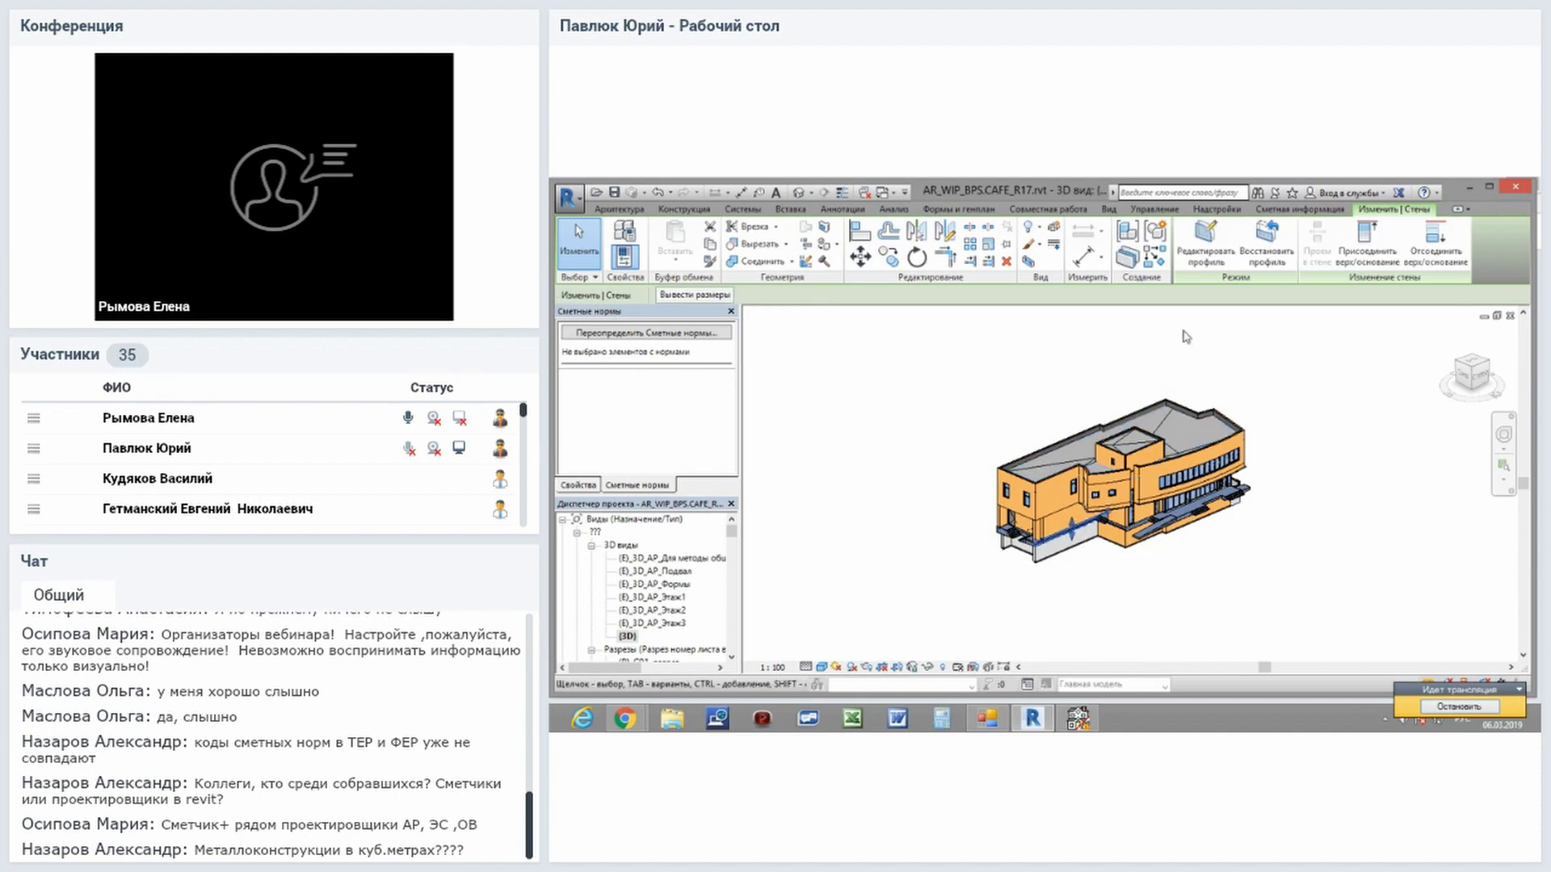
click(1310, 212)
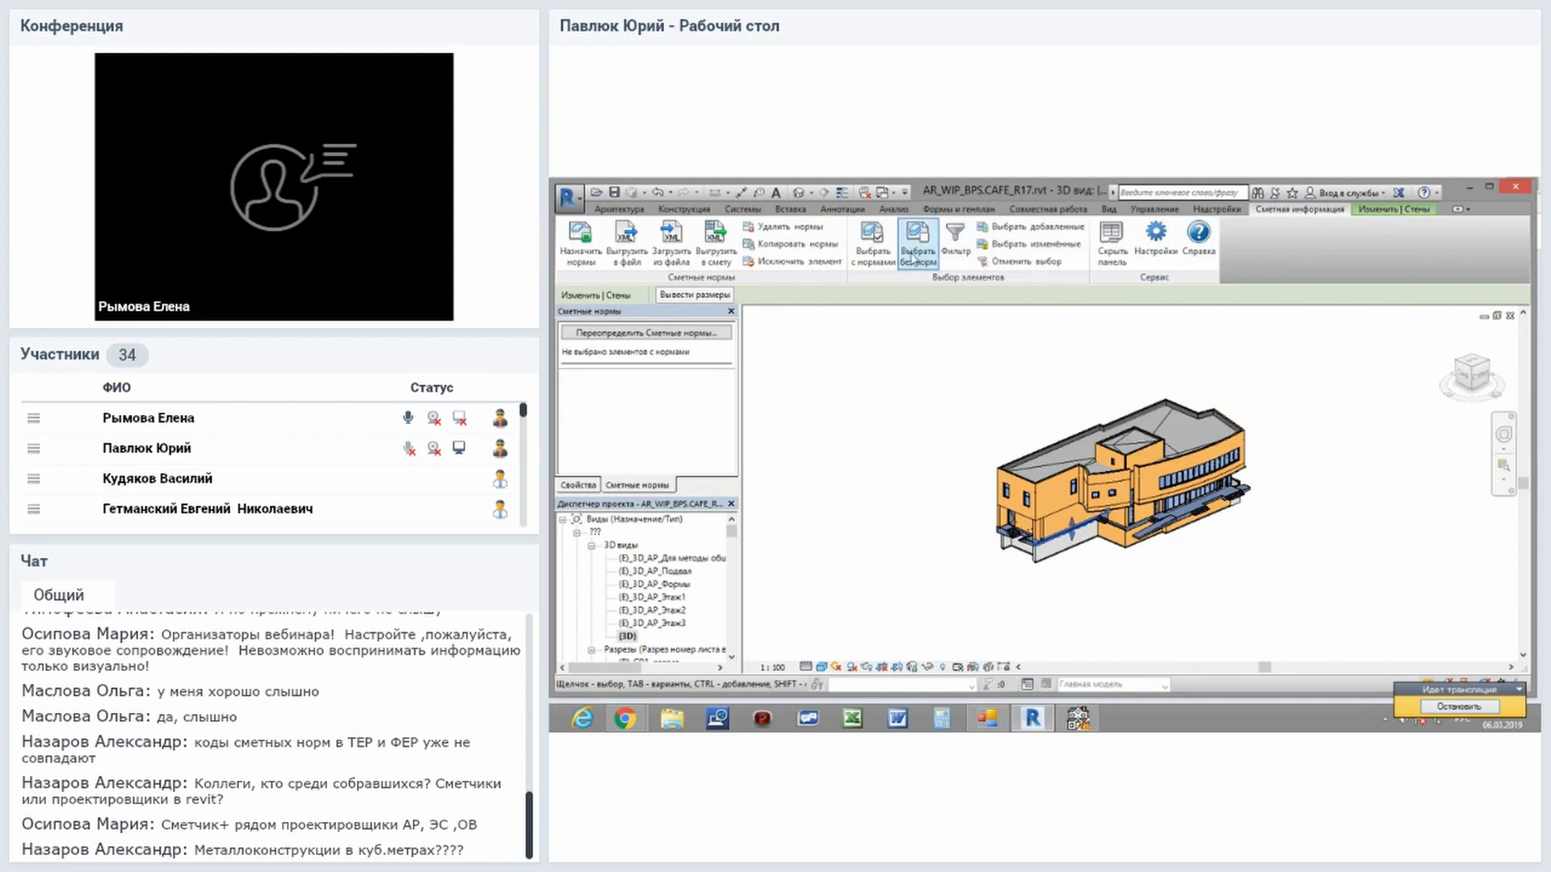
click(880, 257)
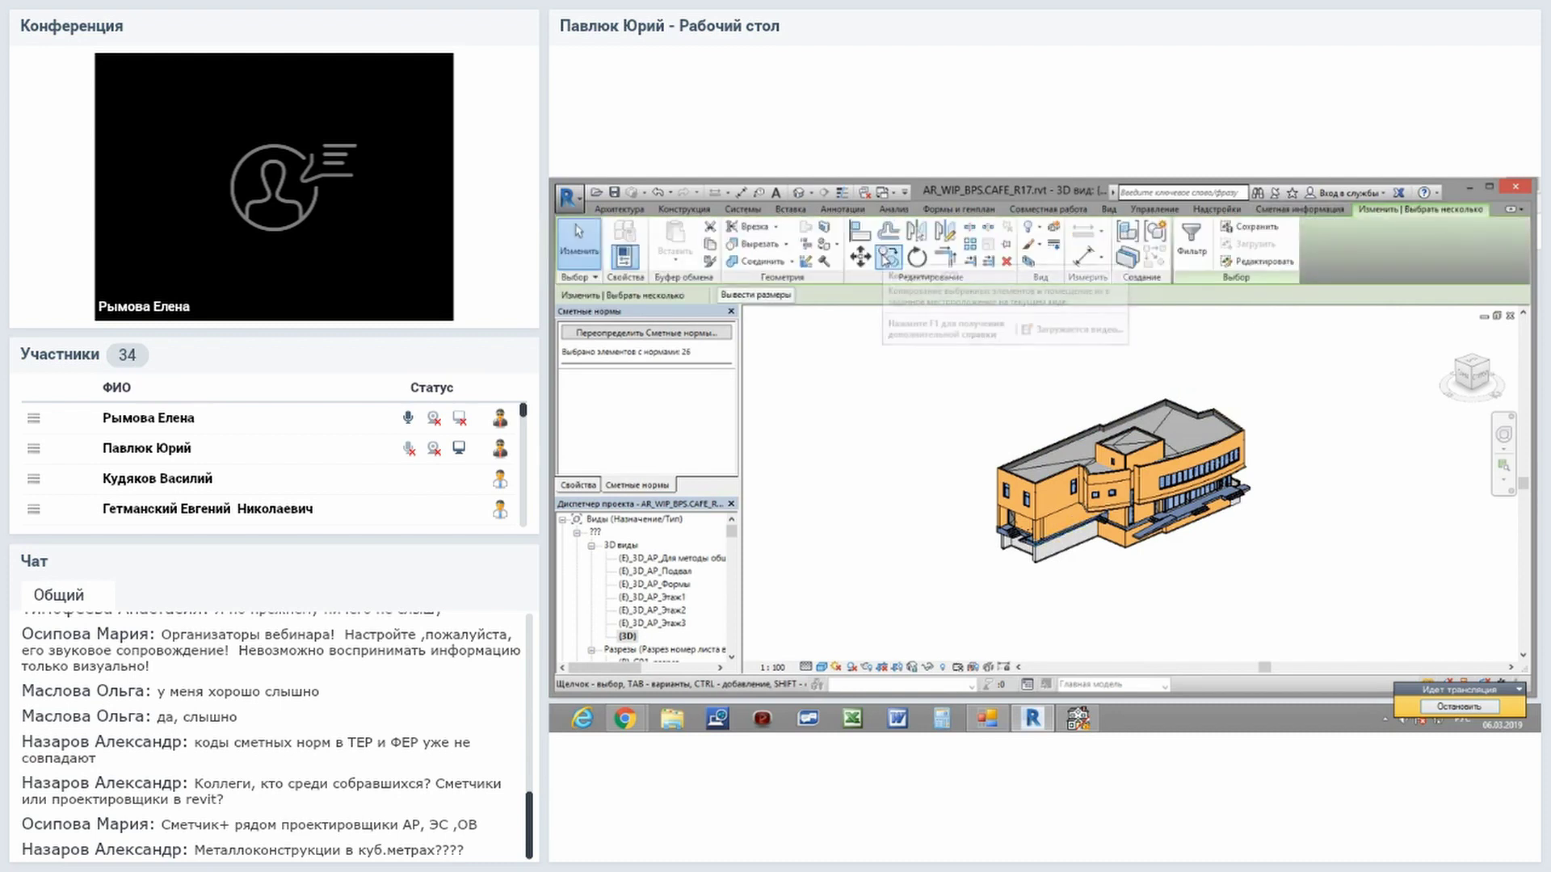
click(1151, 537)
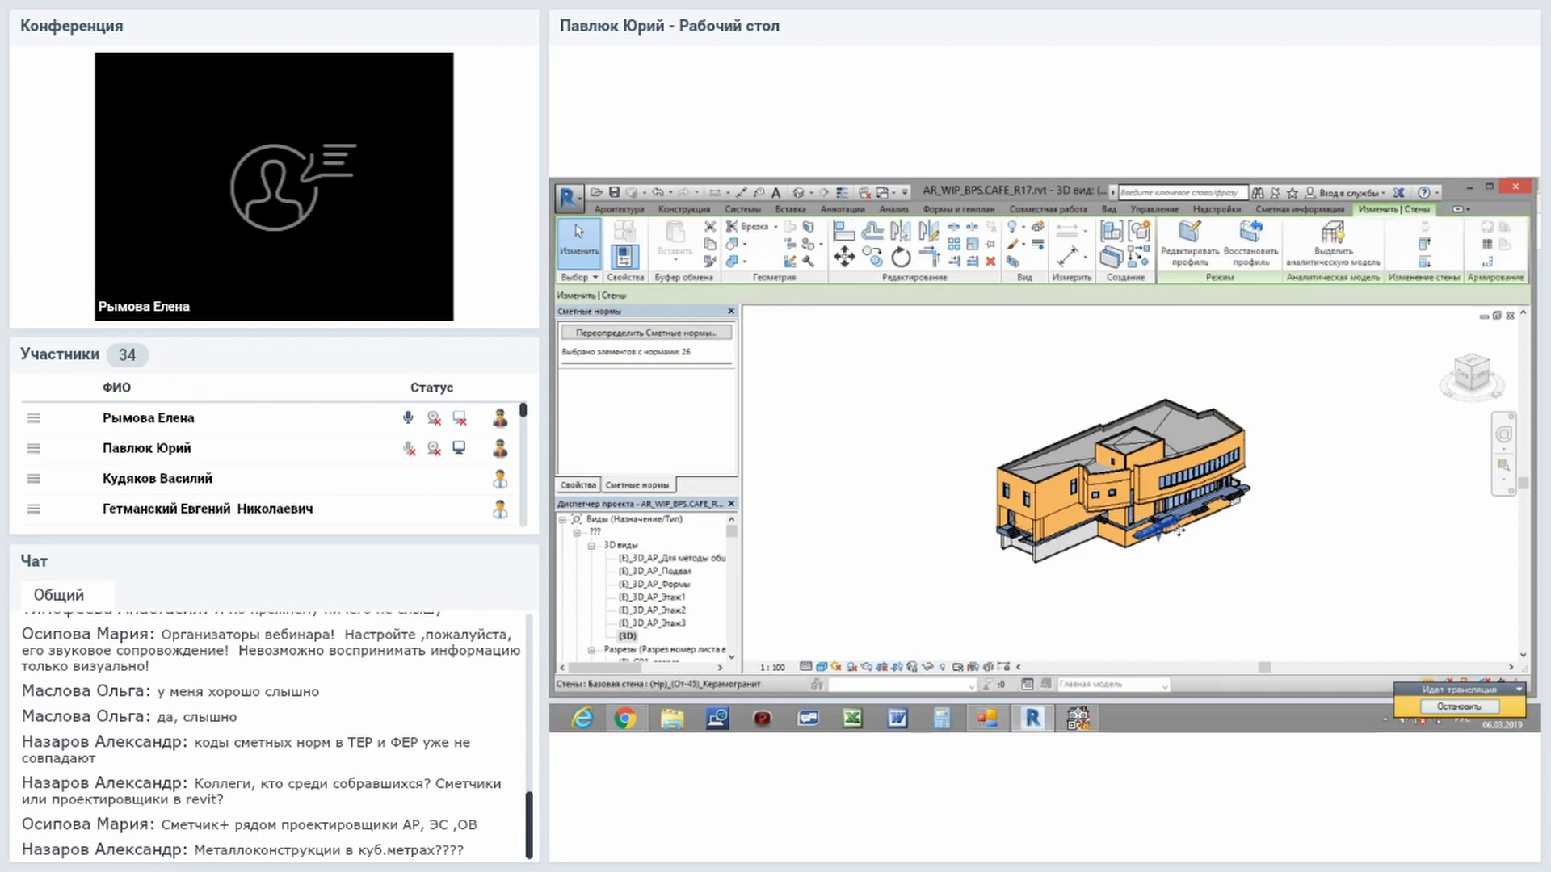
click(1122, 529)
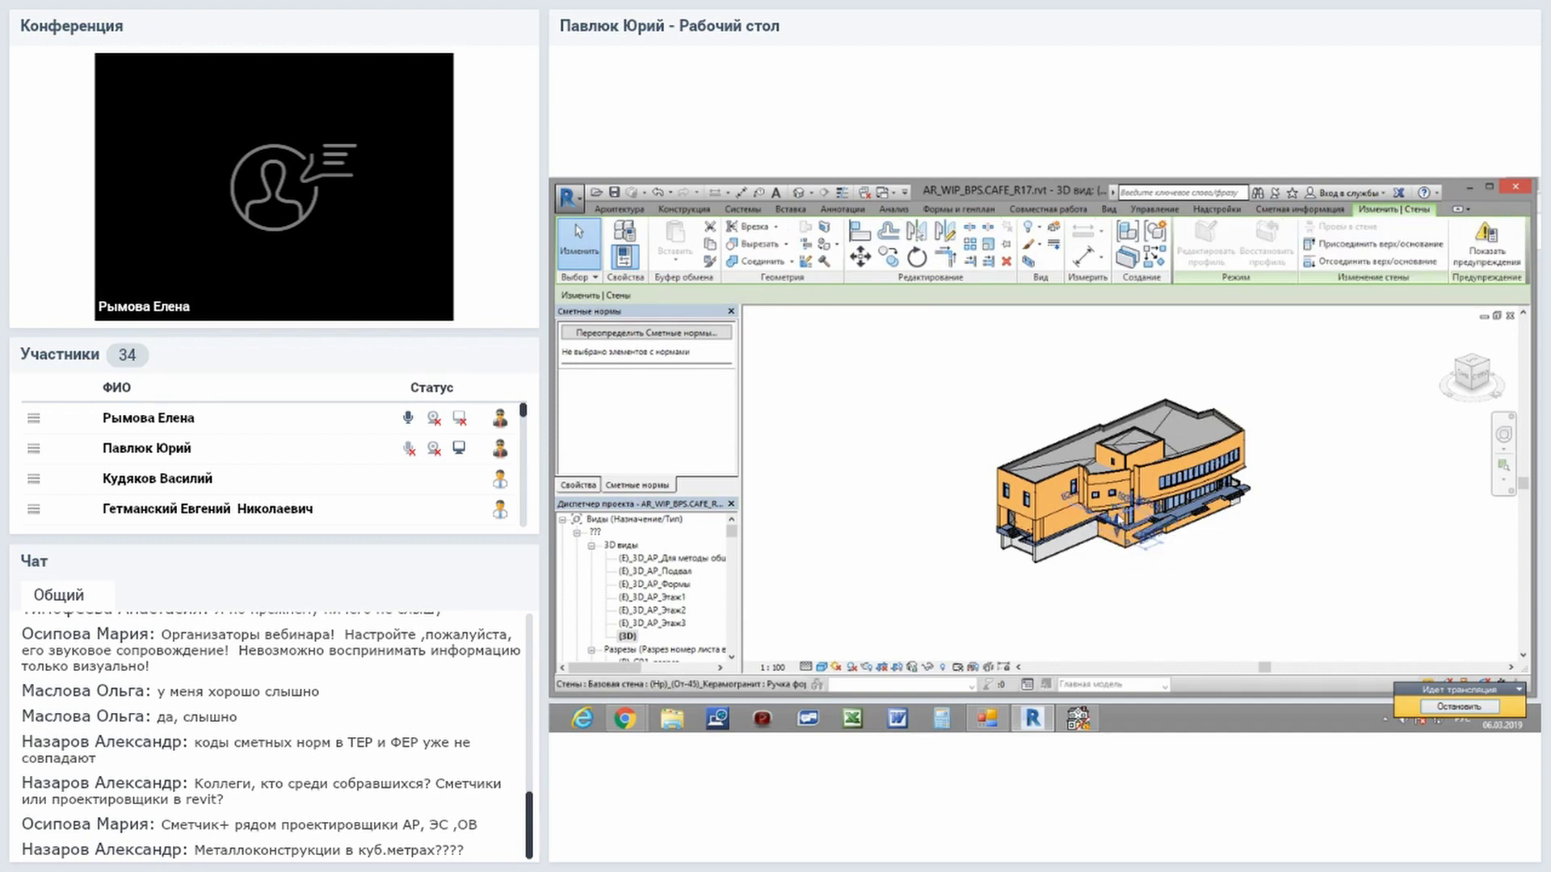
scroll(1115, 519, up, 2)
Zoom in and select a facade wall, the tall window, the entrance floor slab and roof slab.
scroll(1113, 515, up, 3)
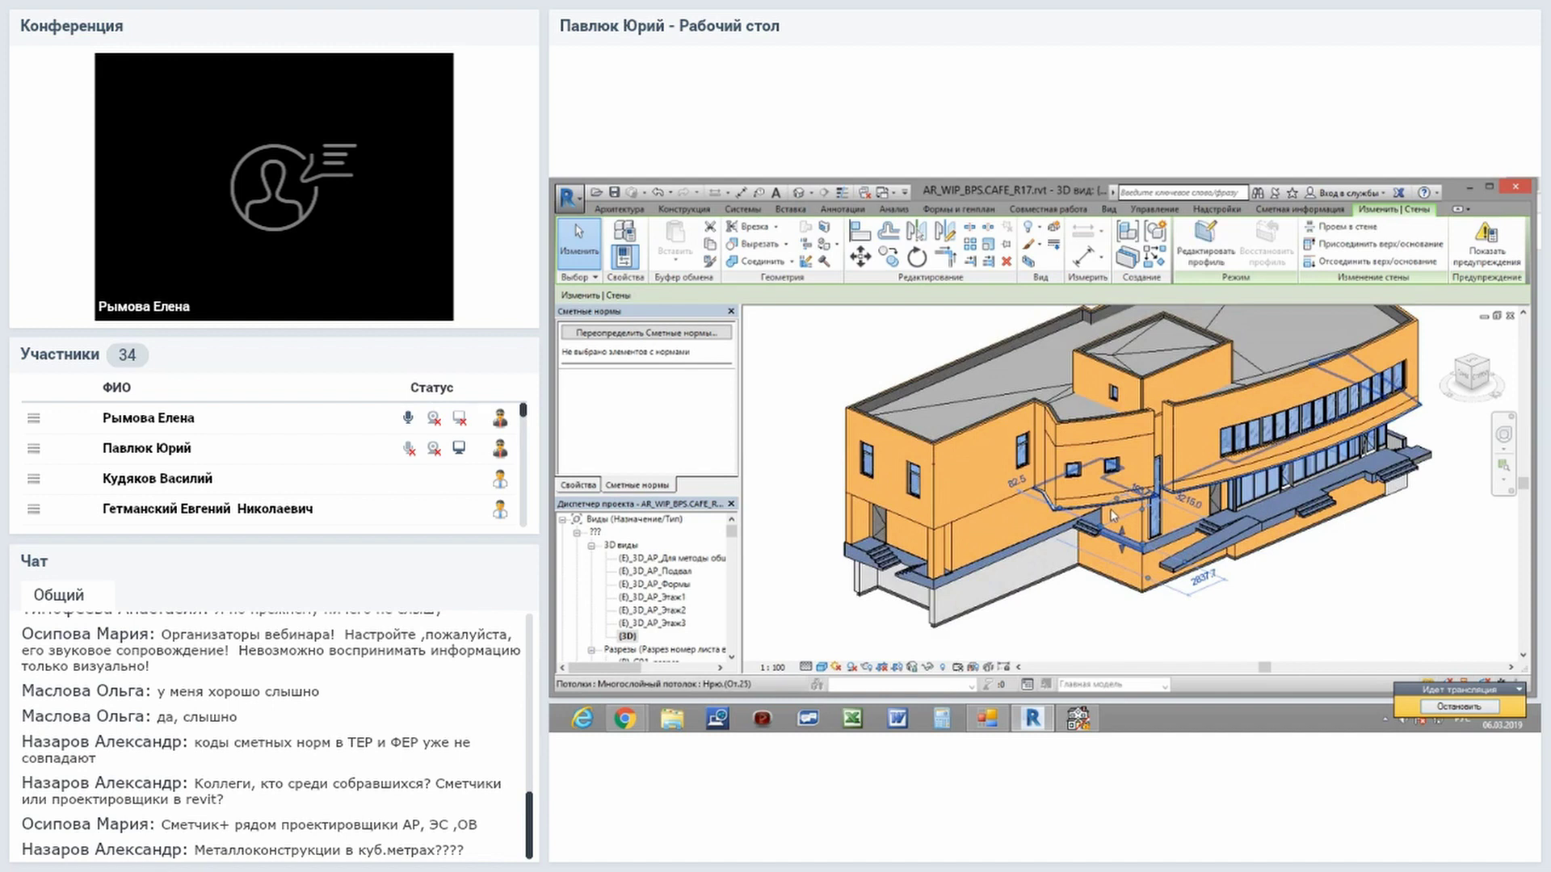
scroll(1115, 513, up, 2)
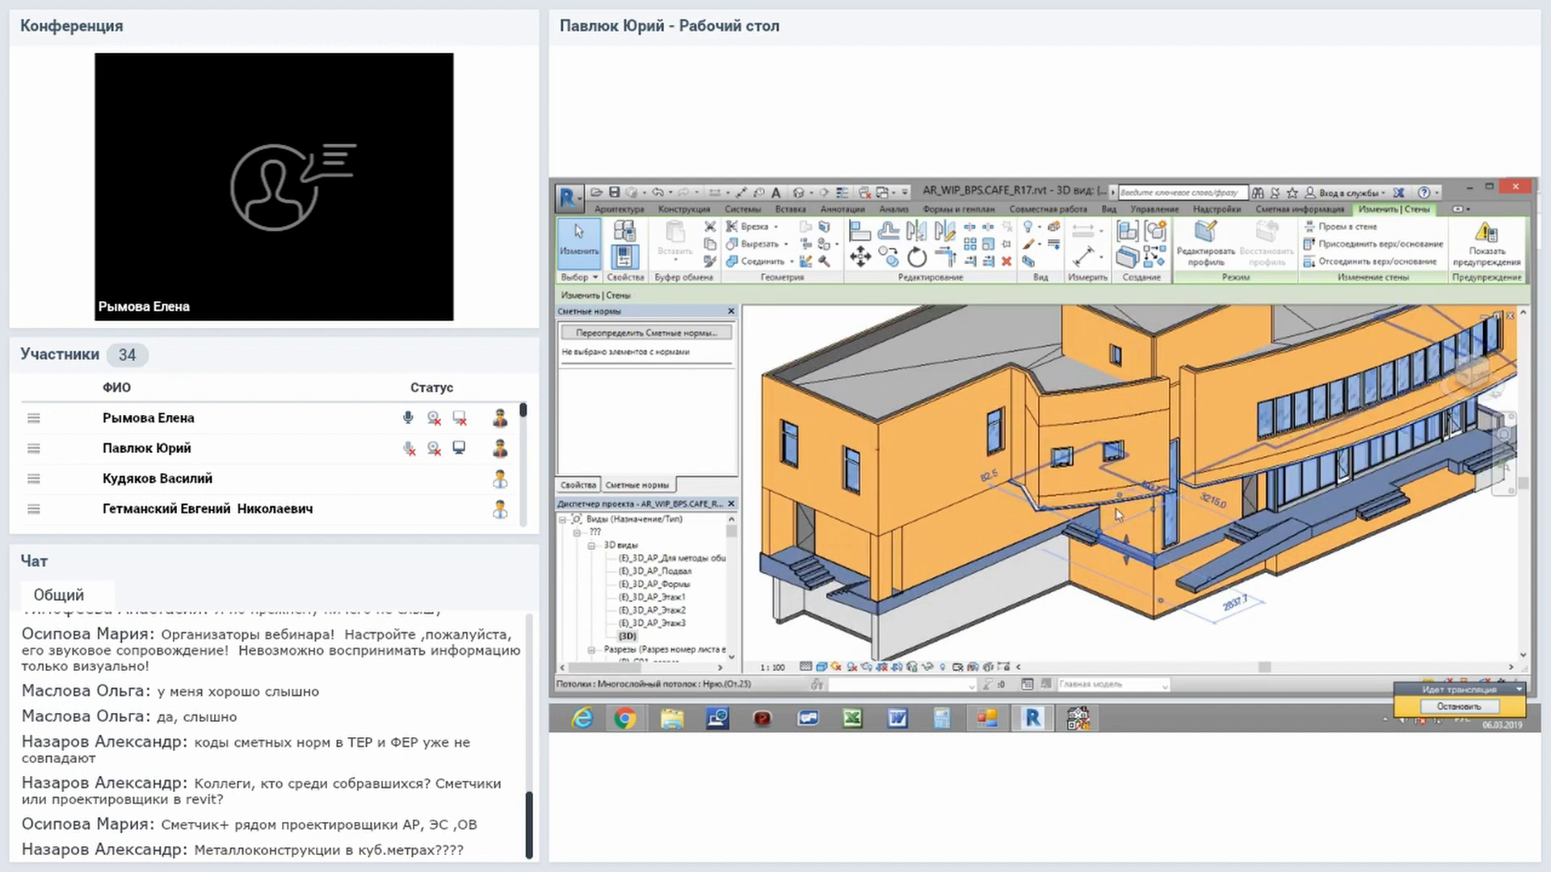
click(1189, 553)
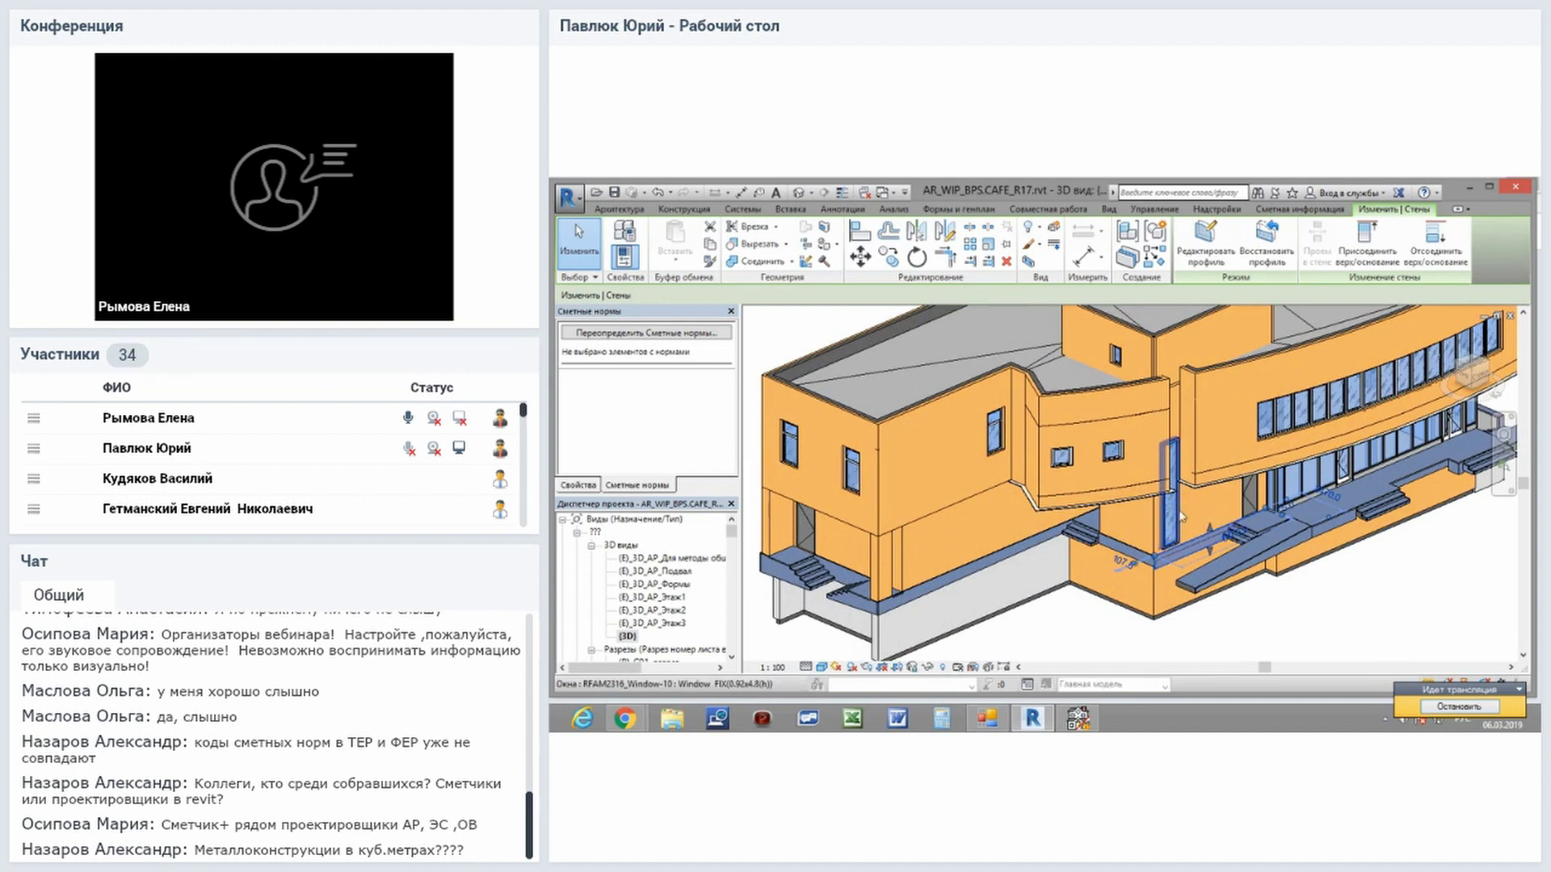
click(1177, 511)
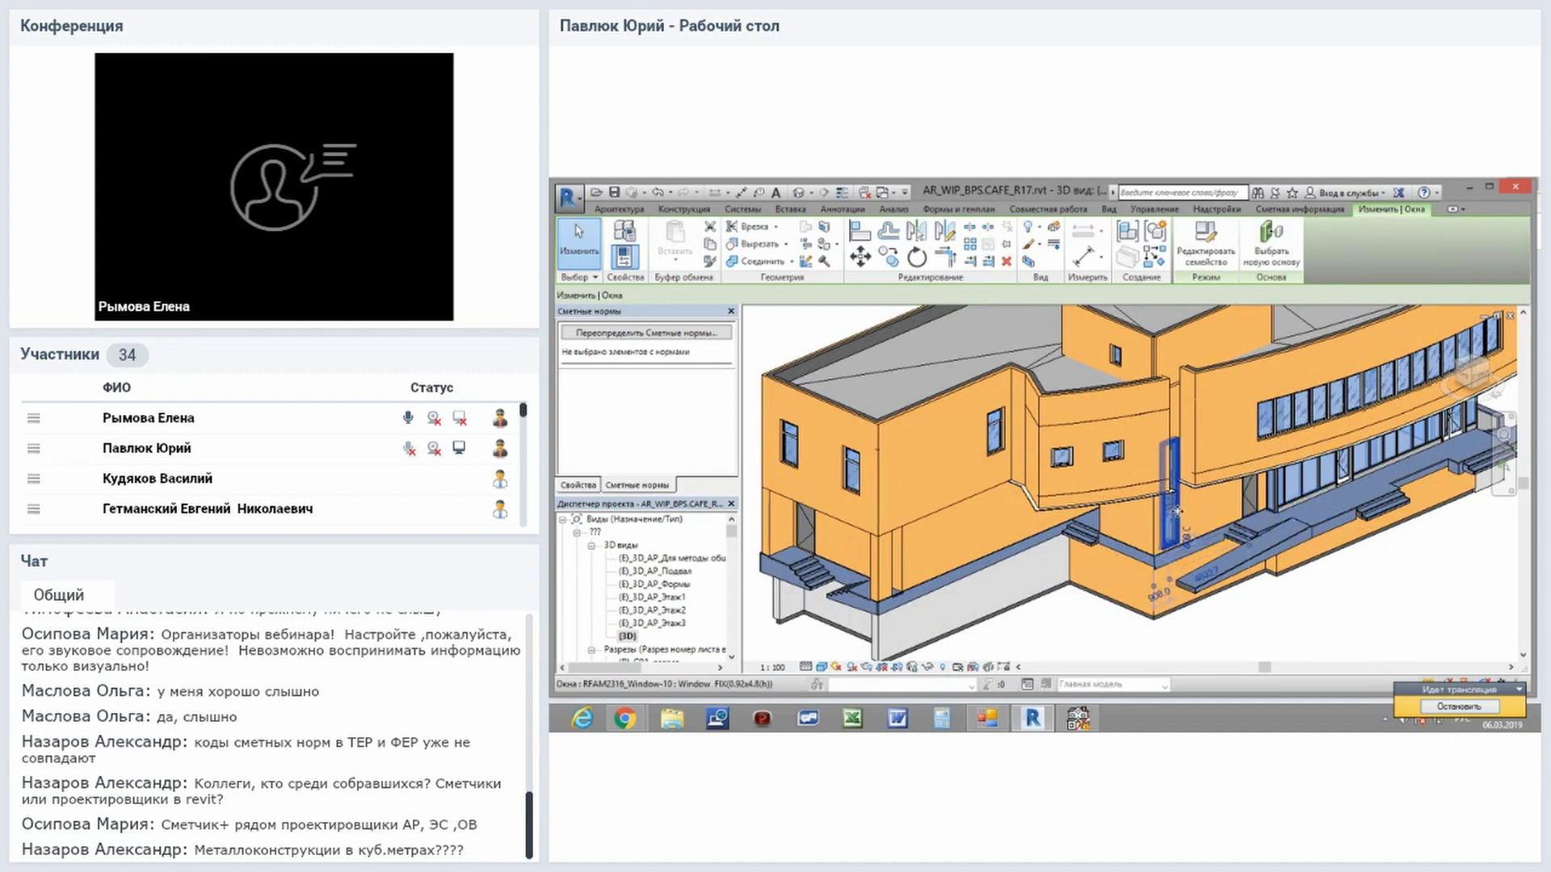
click(1324, 526)
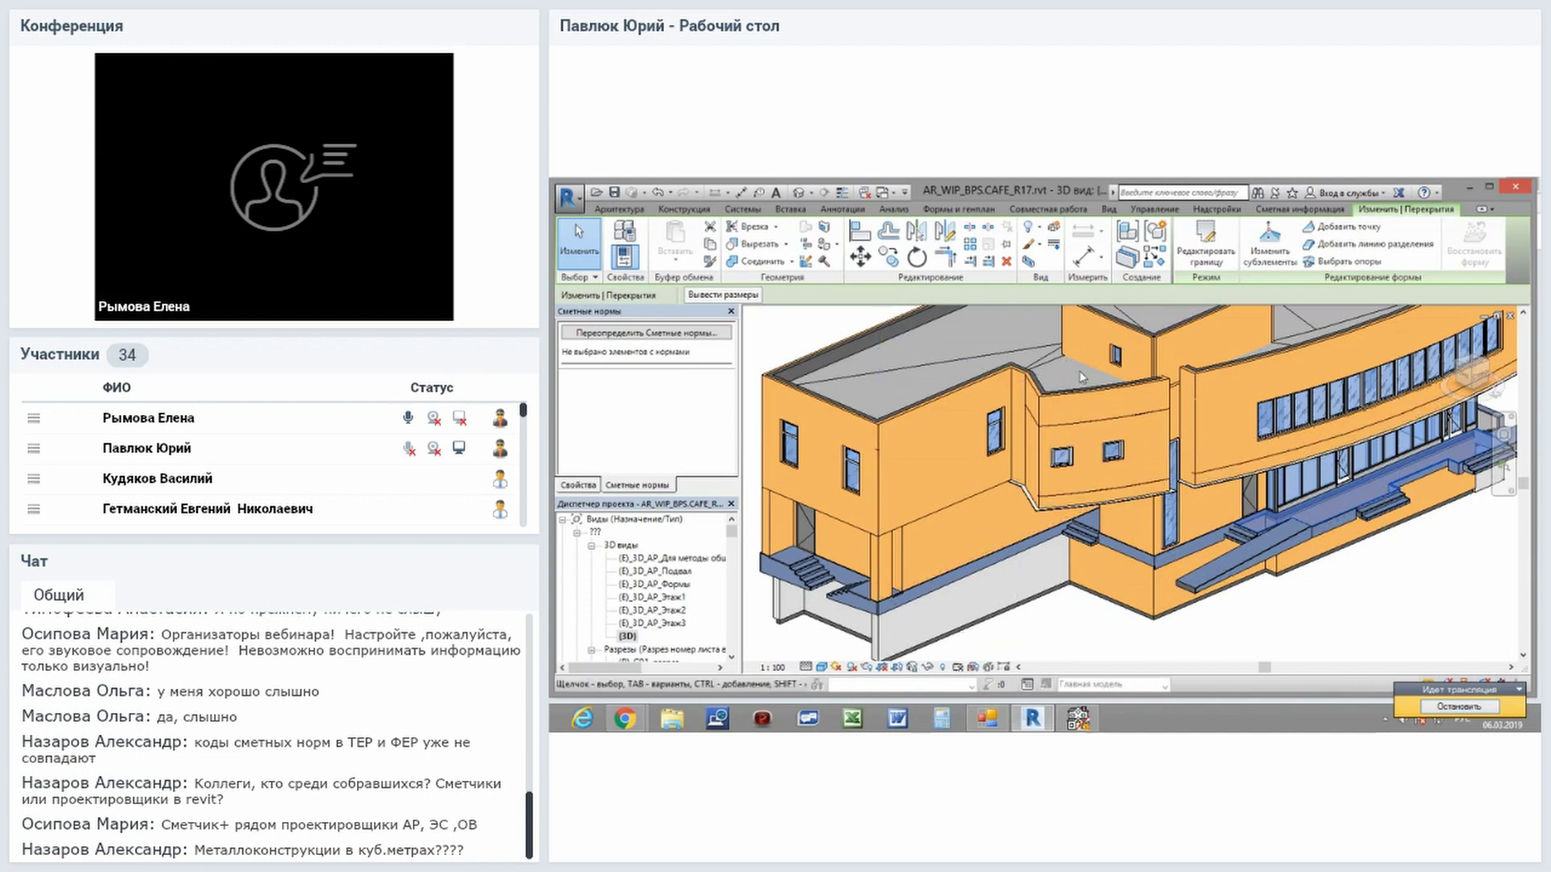
click(893, 375)
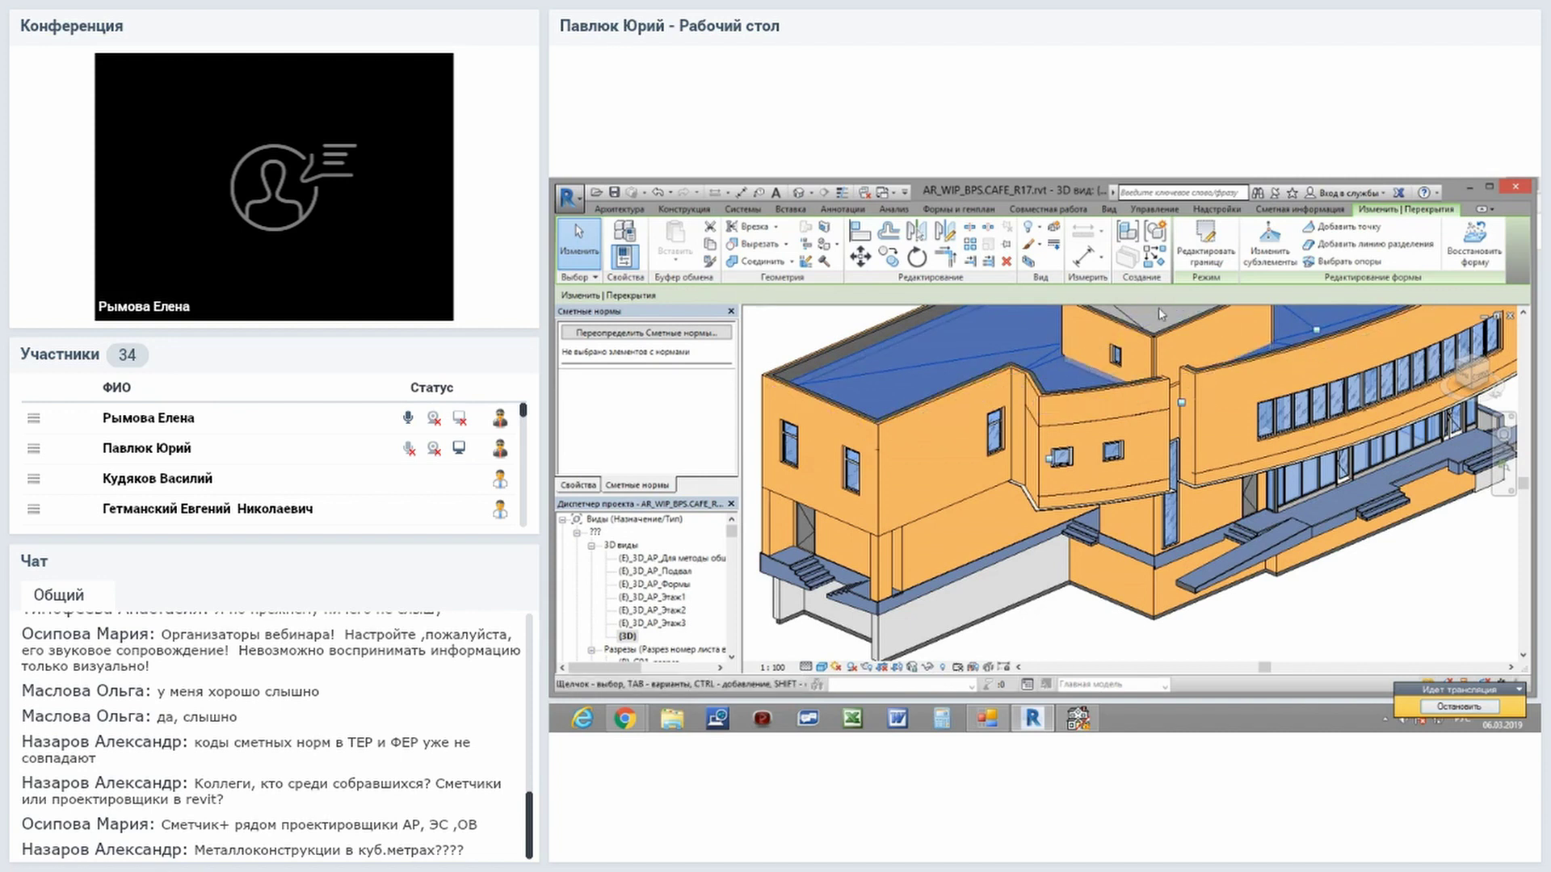
Reselect the roof slab and the base wall, then show the Сметная информация tools.
key(Escape)
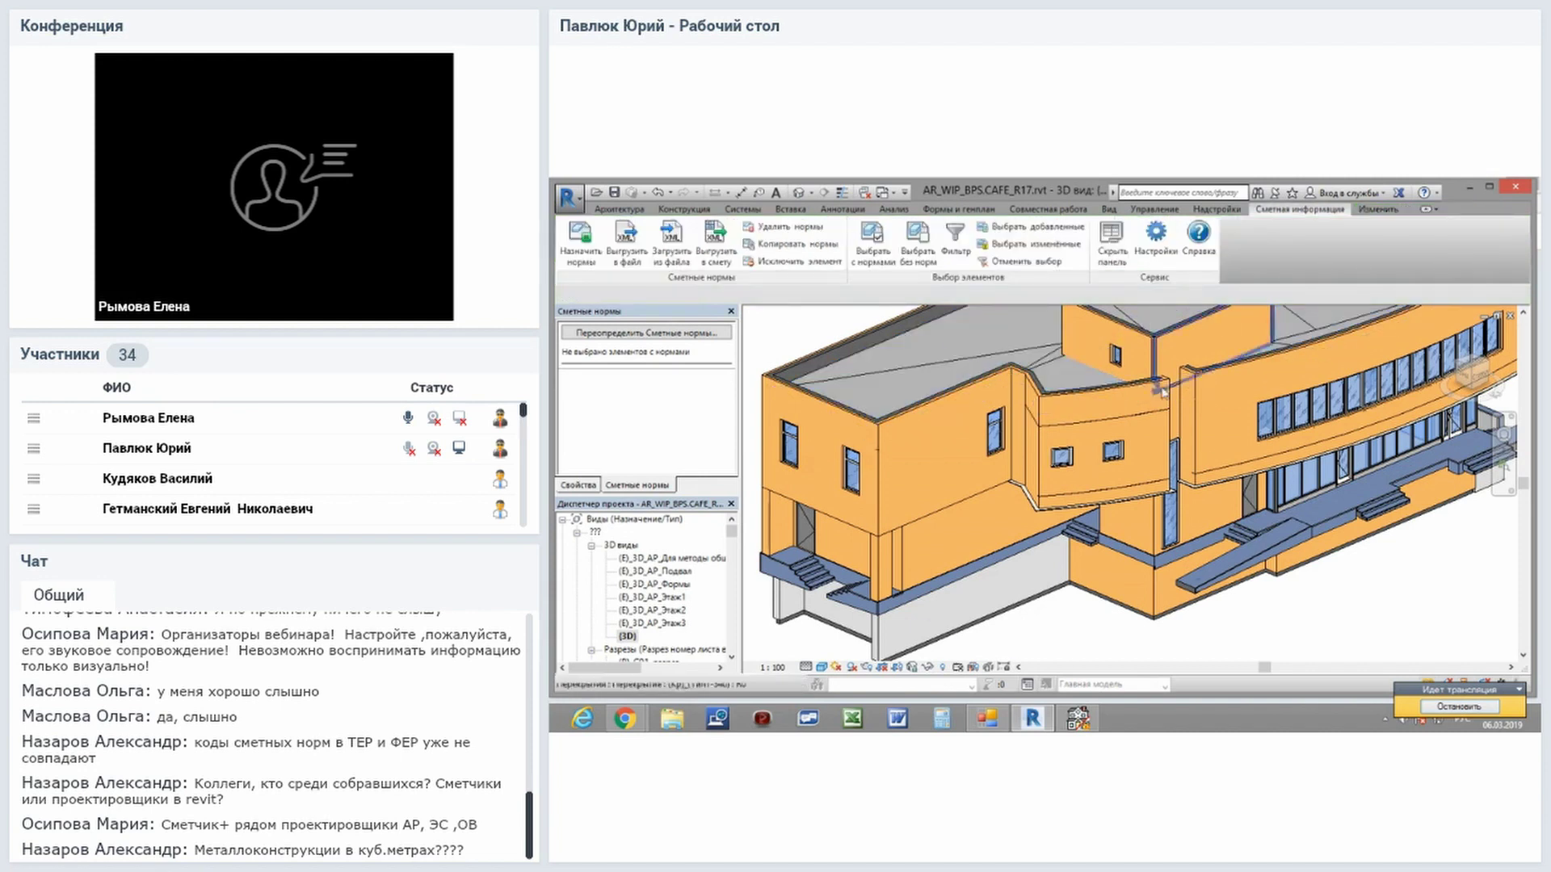
scroll(1166, 396, down, 3)
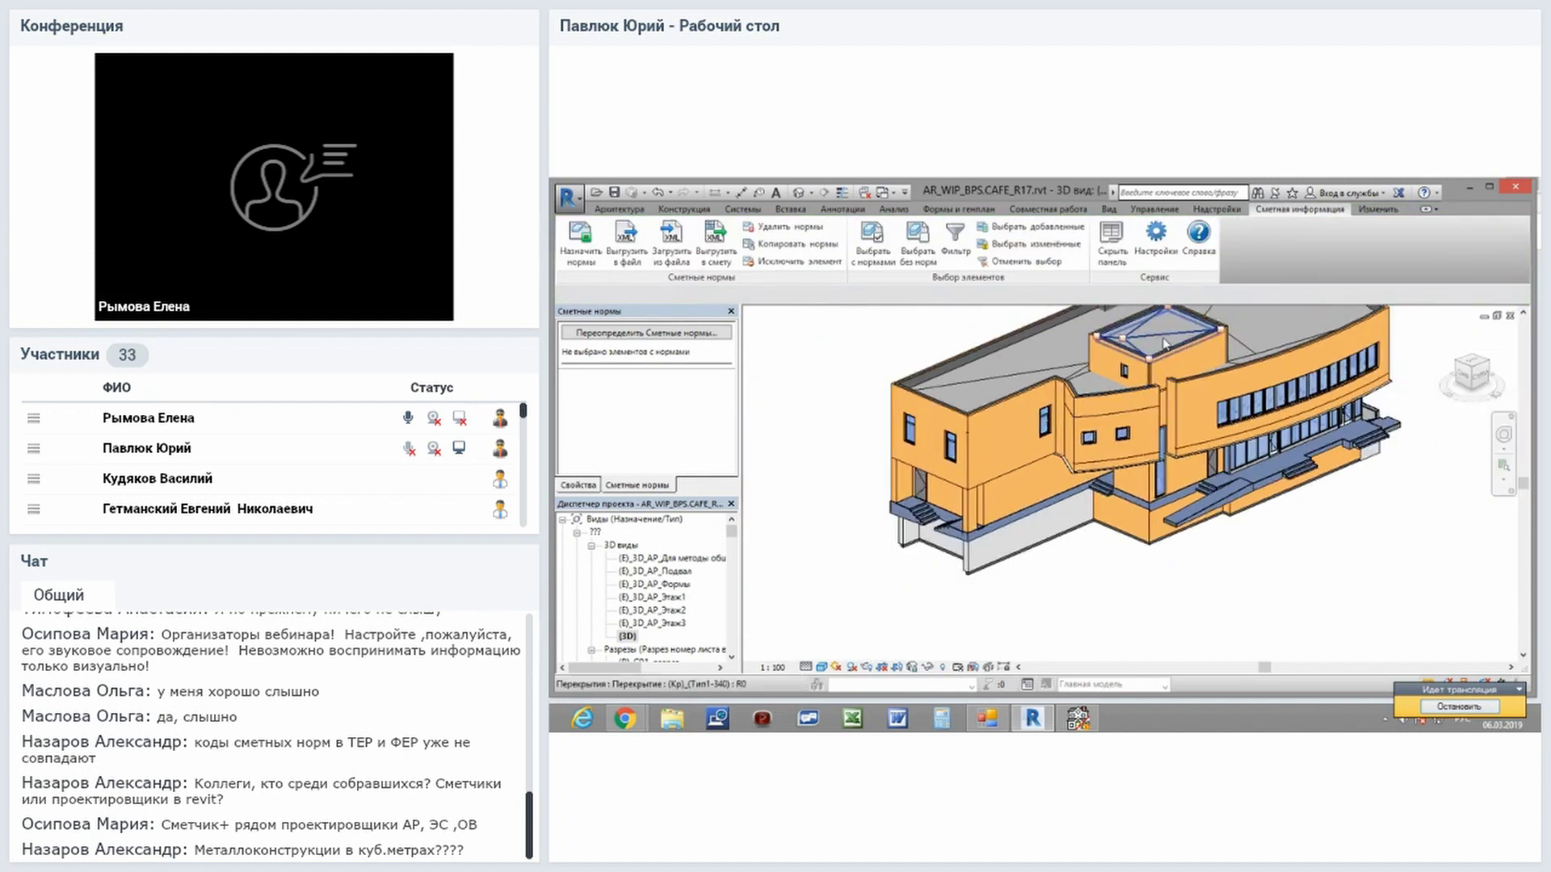
click(1156, 341)
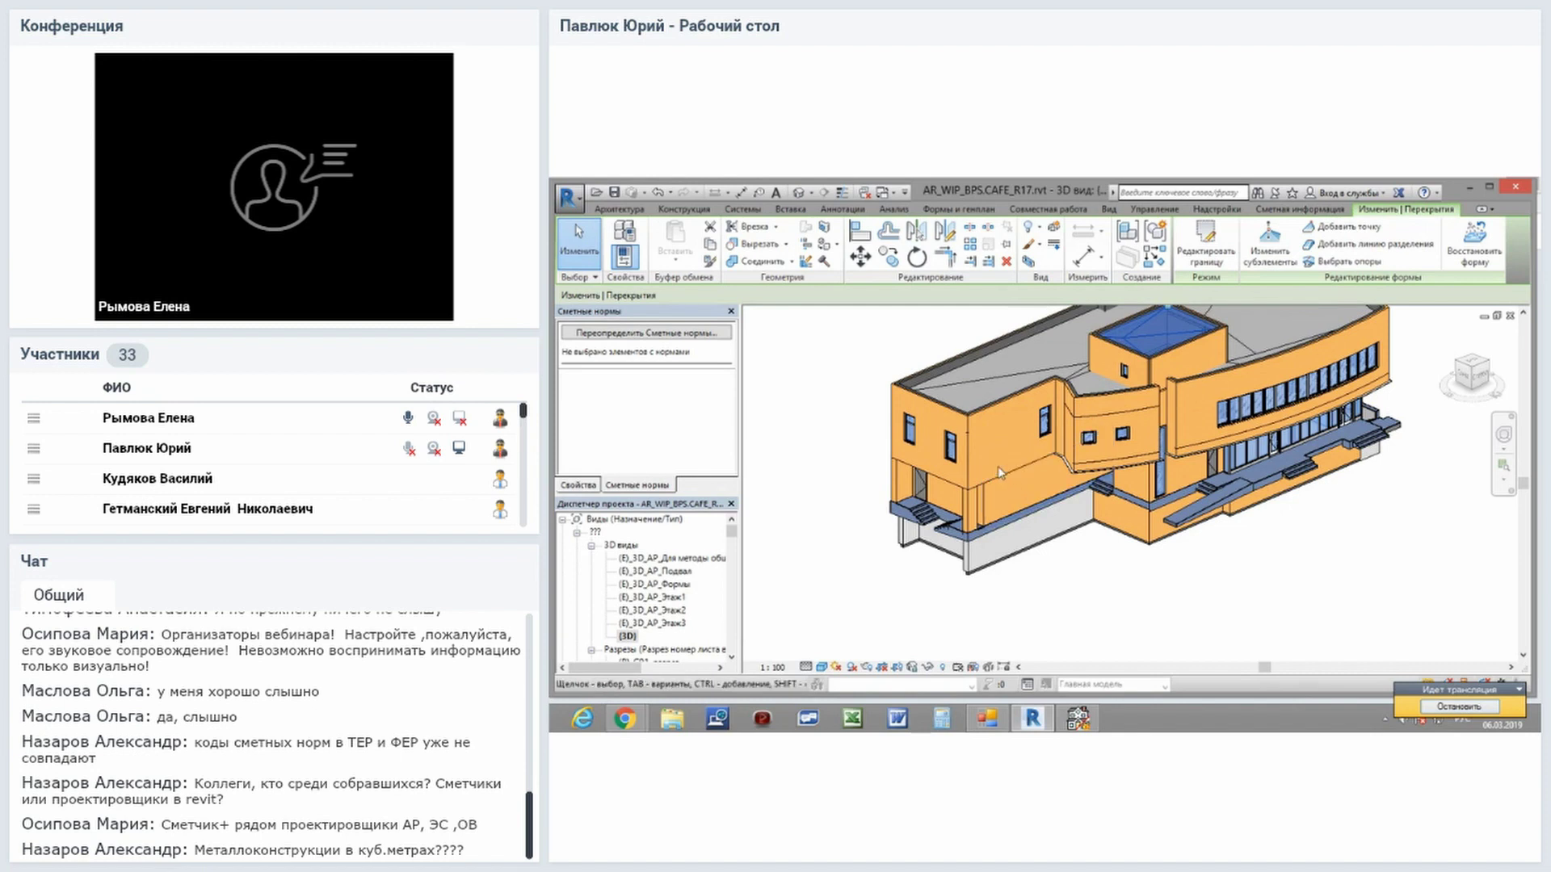
click(1006, 552)
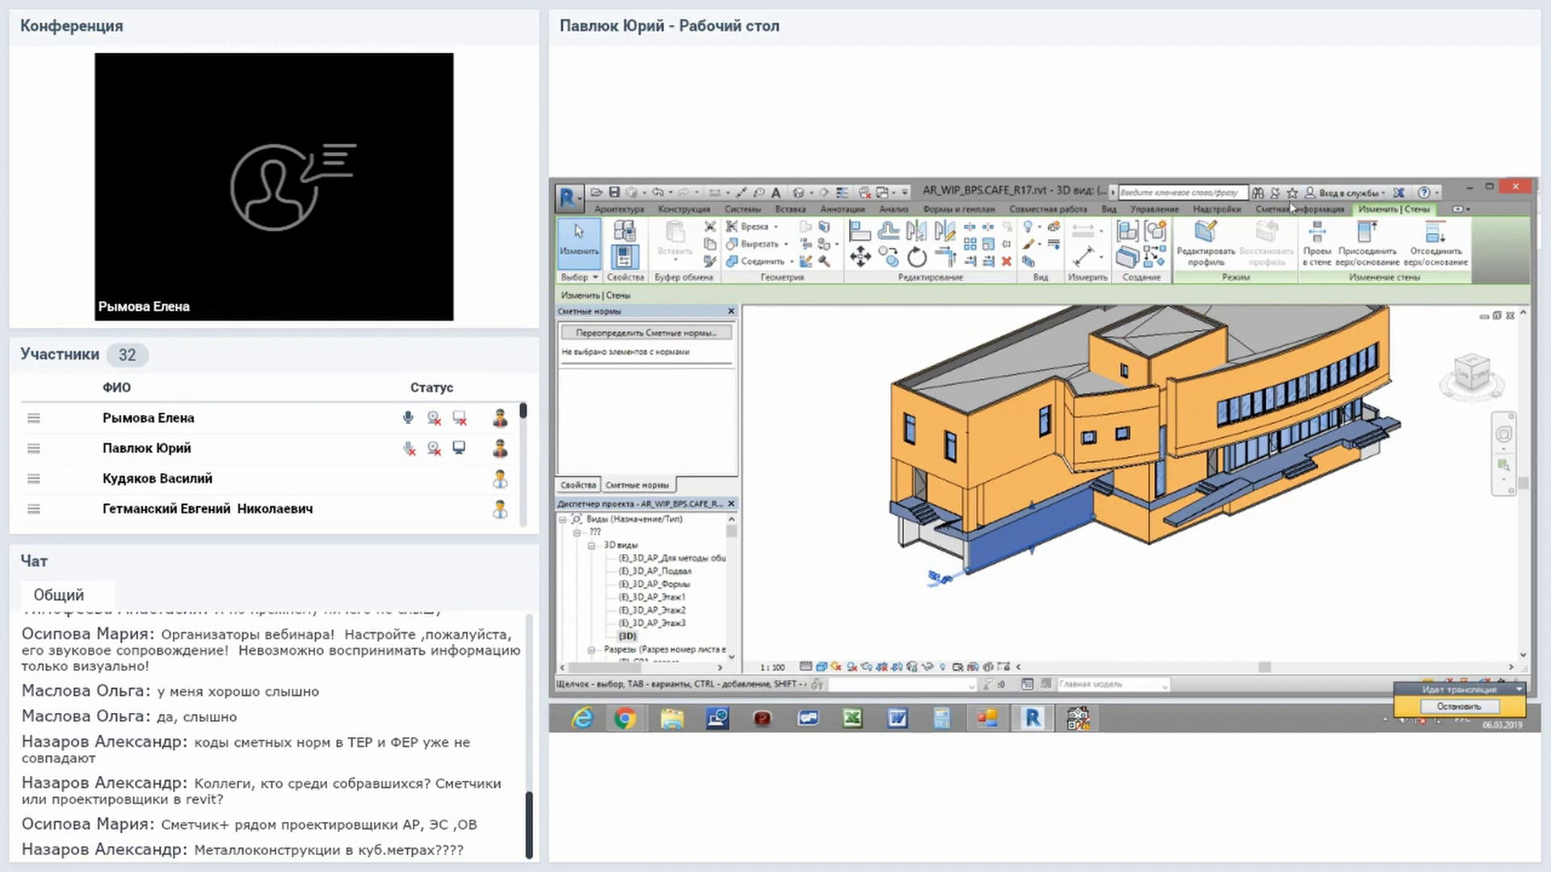
click(1284, 210)
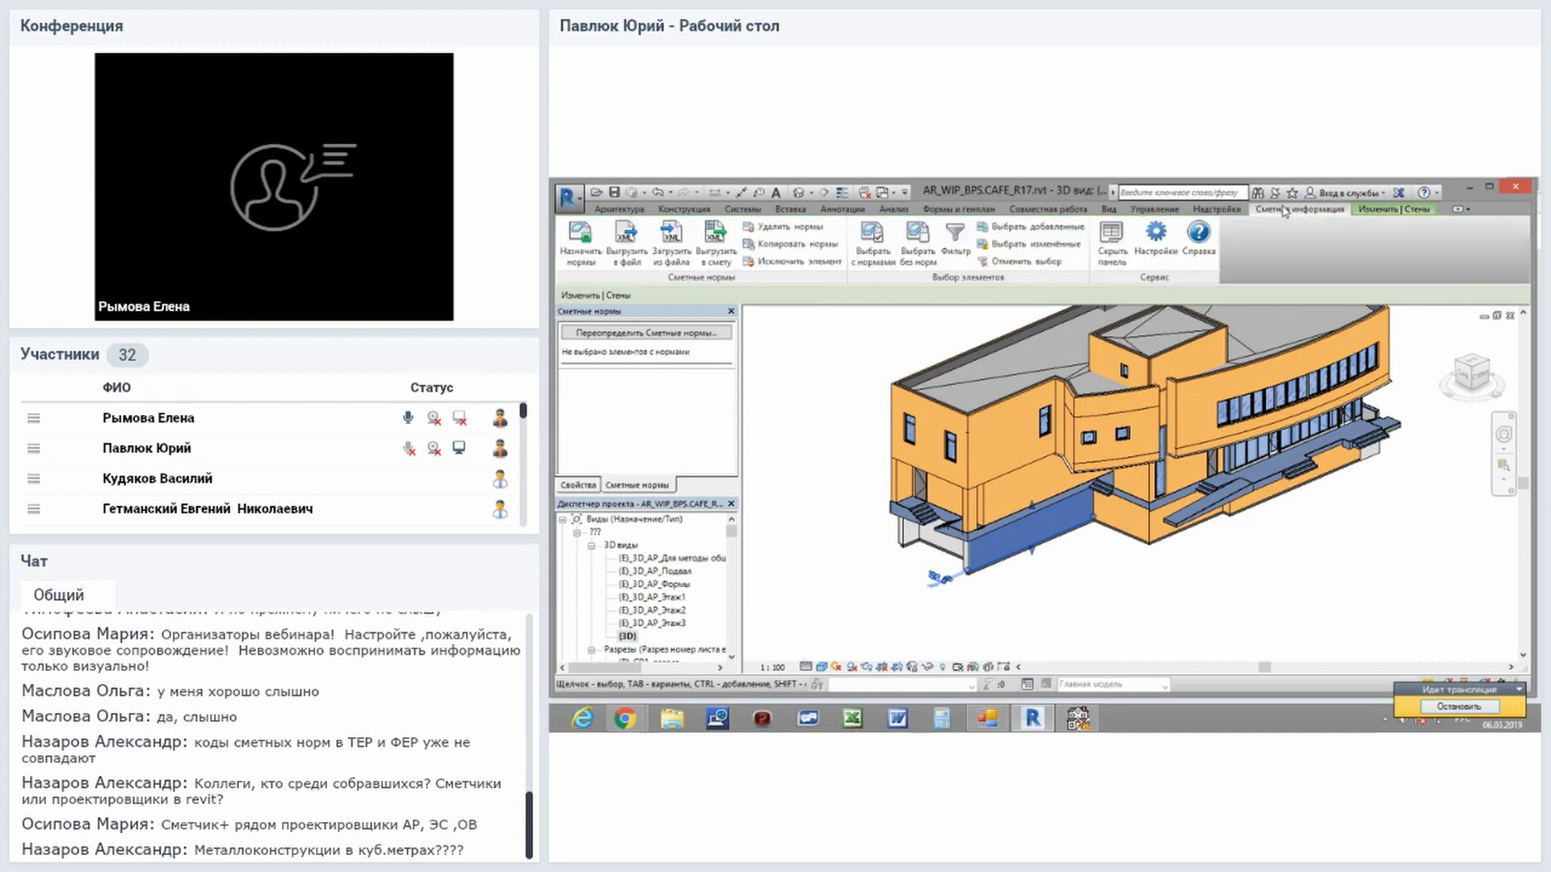
click(870, 257)
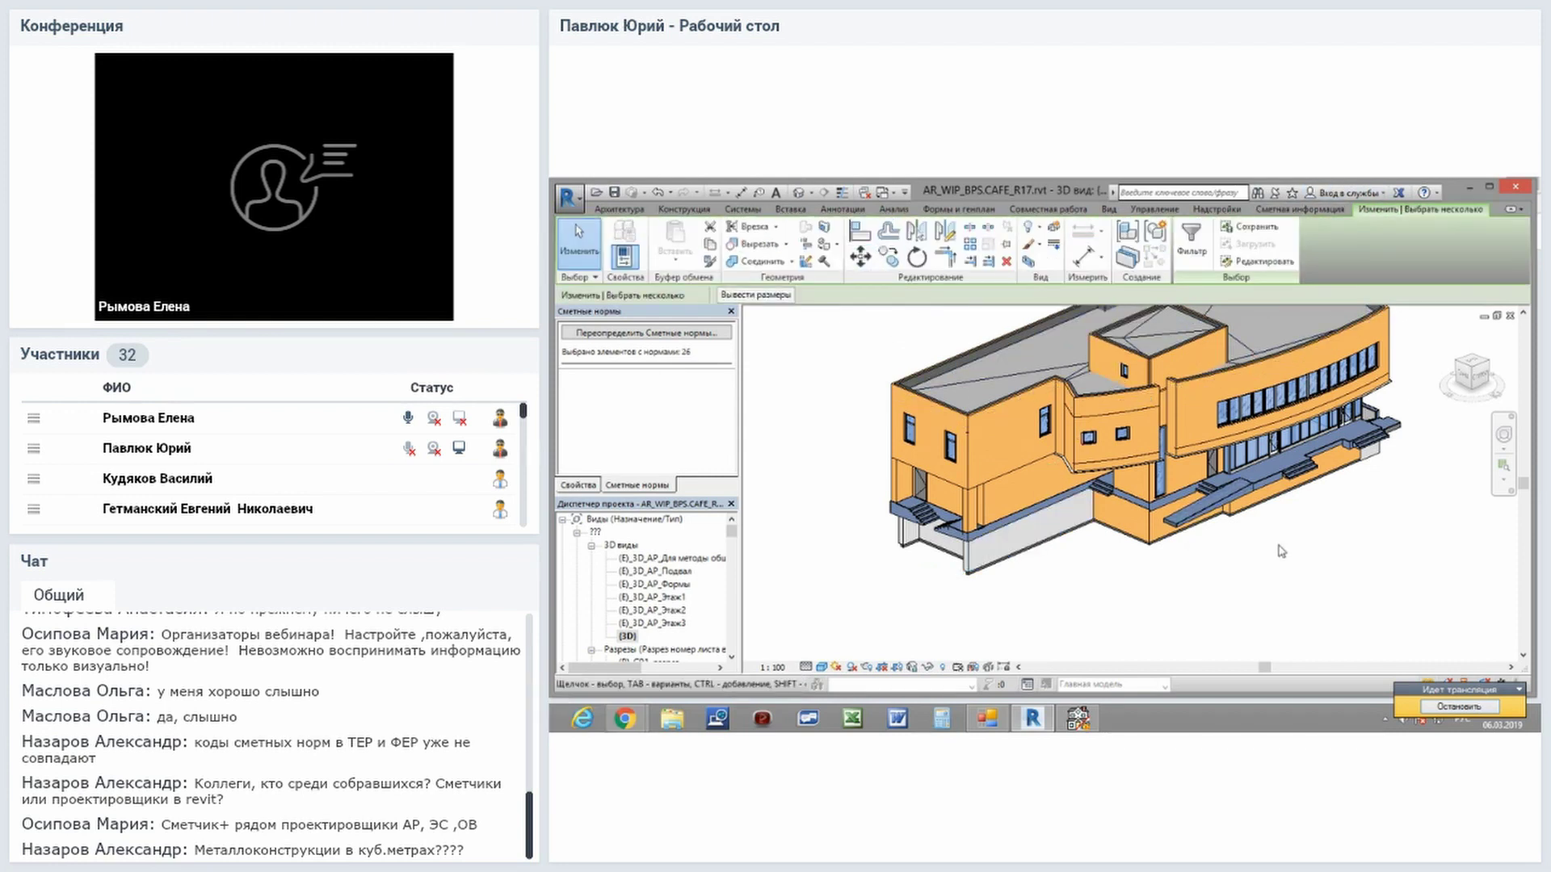
scroll(1159, 462, up, 1)
scroll(1158, 464, up, 2)
scroll(1151, 485, up, 1)
scroll(1143, 509, up, 1)
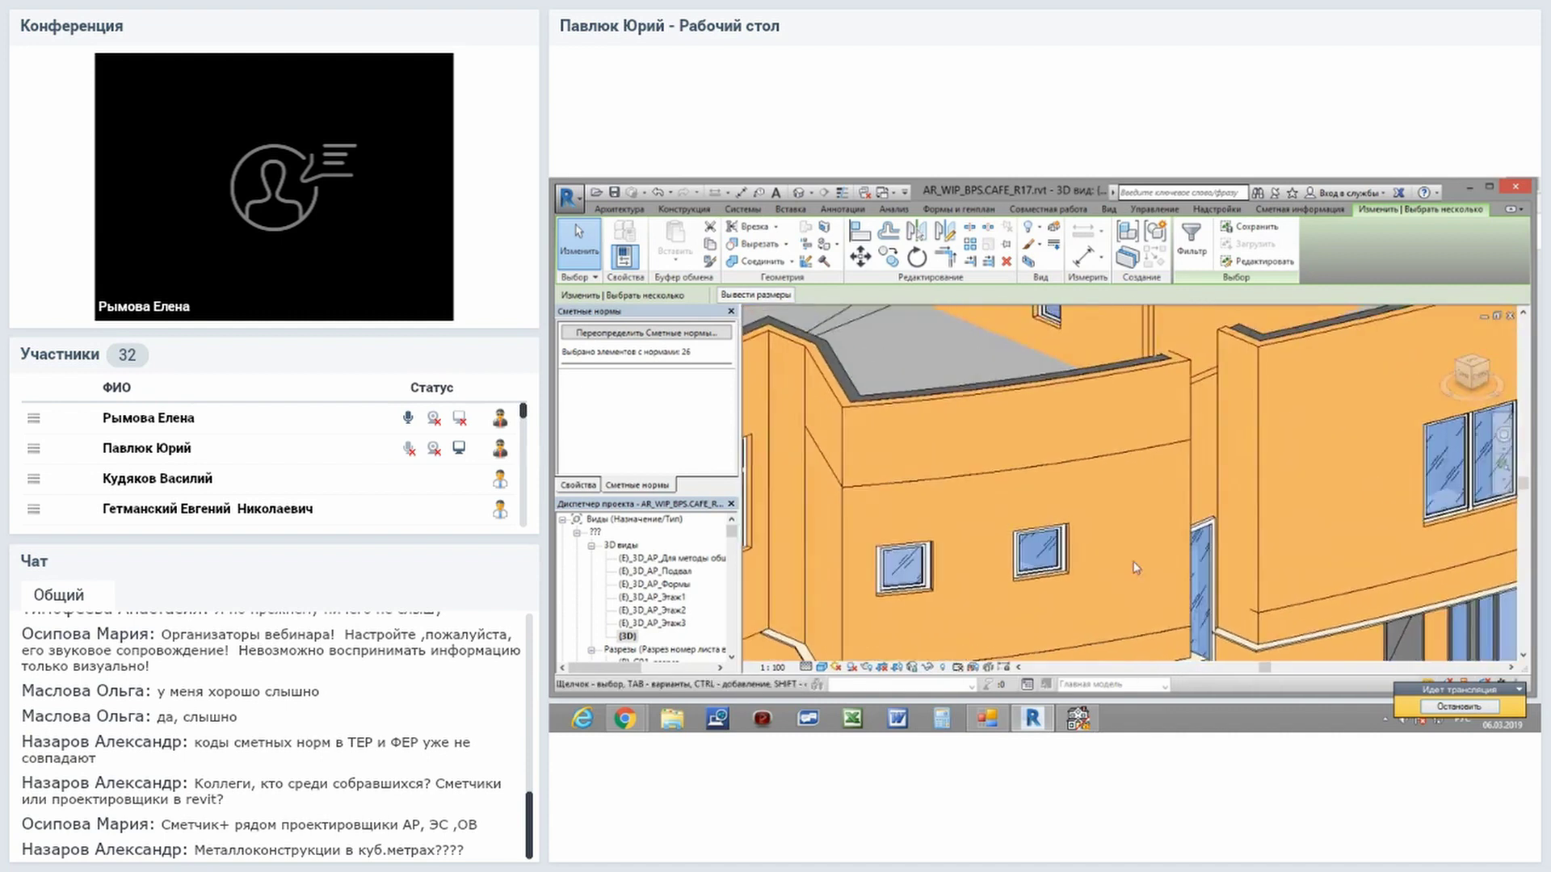
scroll(1131, 551, up, 1)
scroll(1131, 551, down, 2)
scroll(1131, 551, down, 1)
scroll(1131, 551, down, 1)
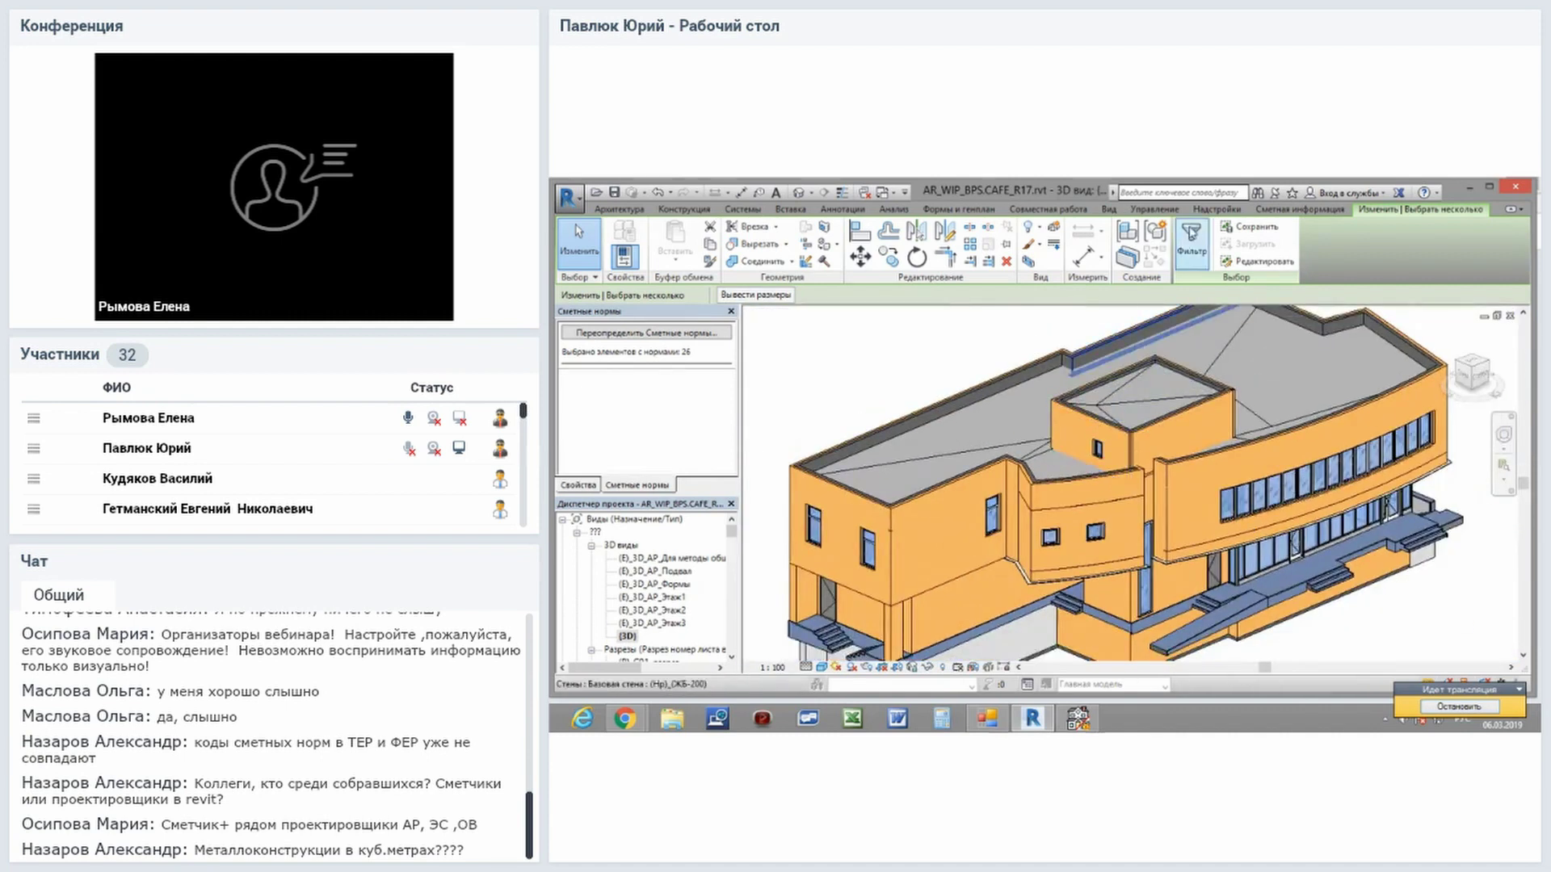
click(1300, 209)
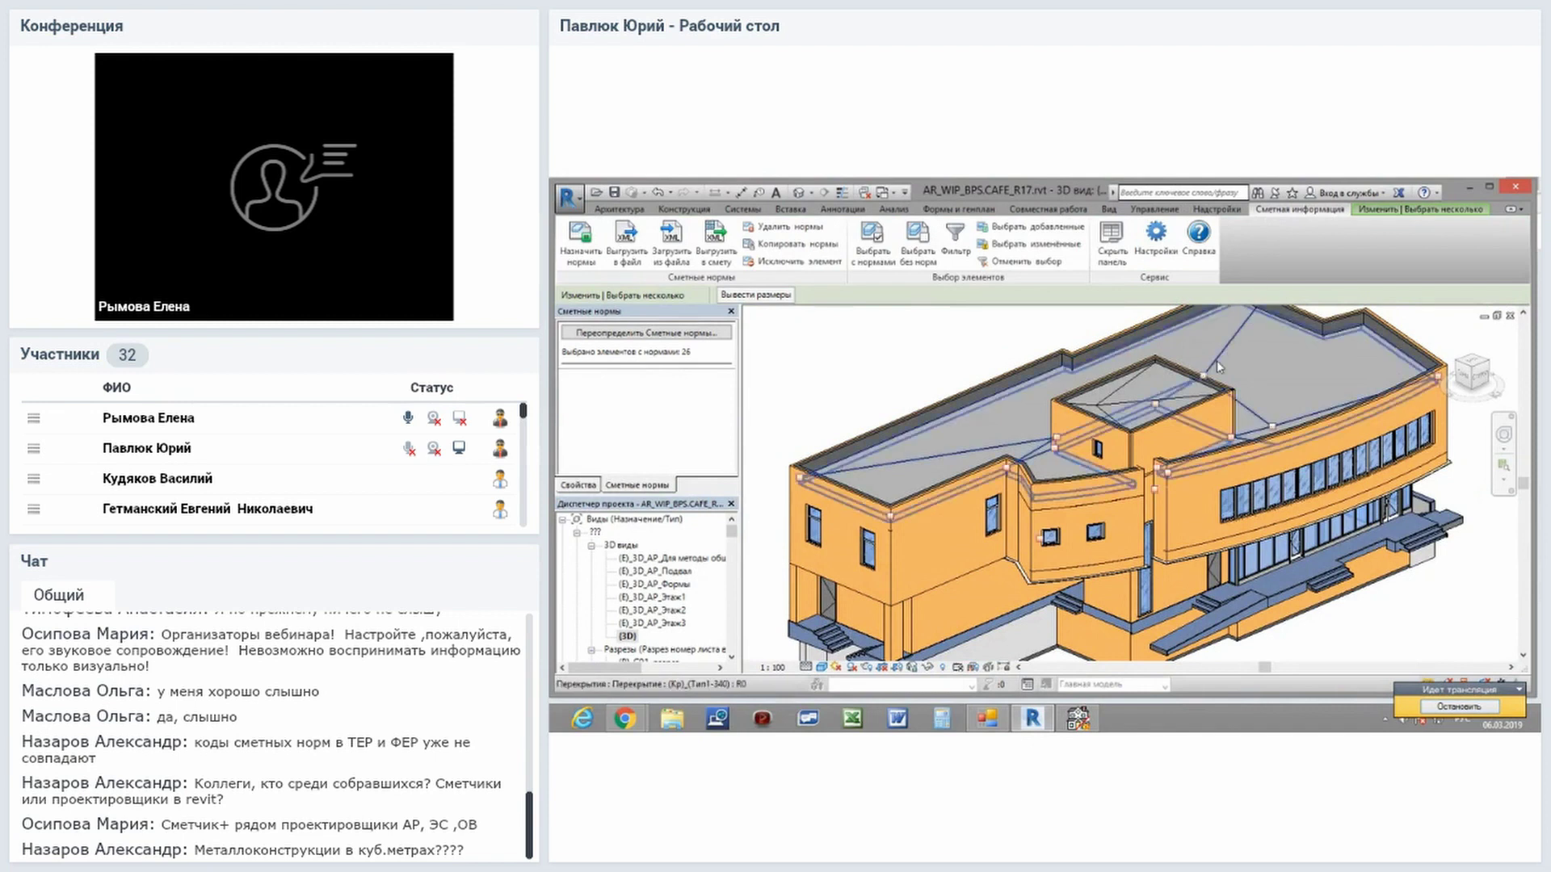
scroll(1144, 463, up, 2)
scroll(1143, 458, up, 1)
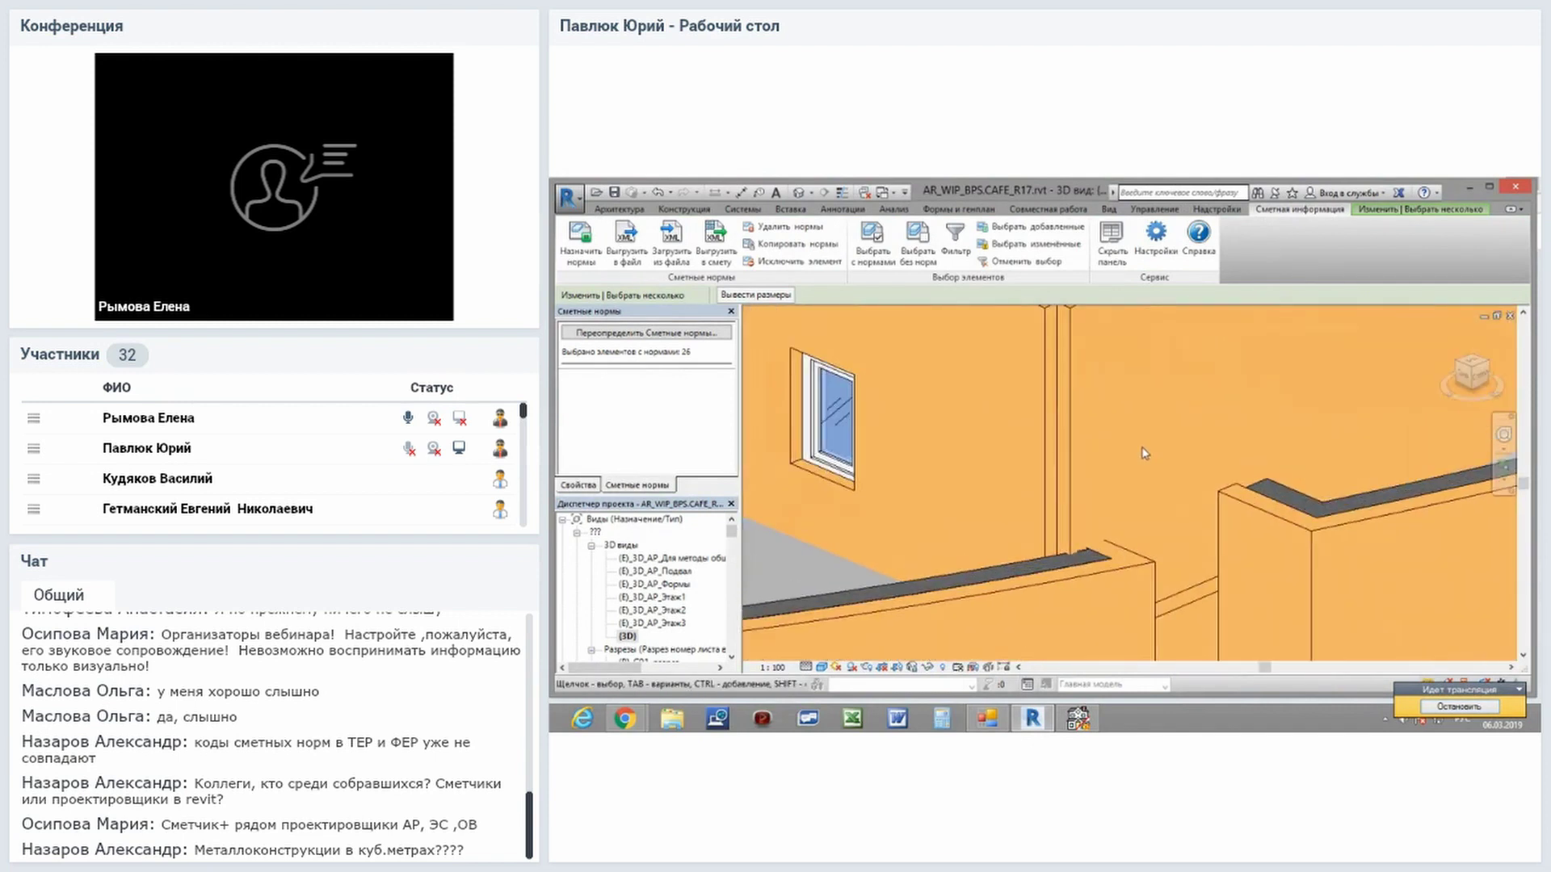
scroll(1142, 452, up, 1)
scroll(1144, 451, up, 1)
scroll(1144, 450, down, 2)
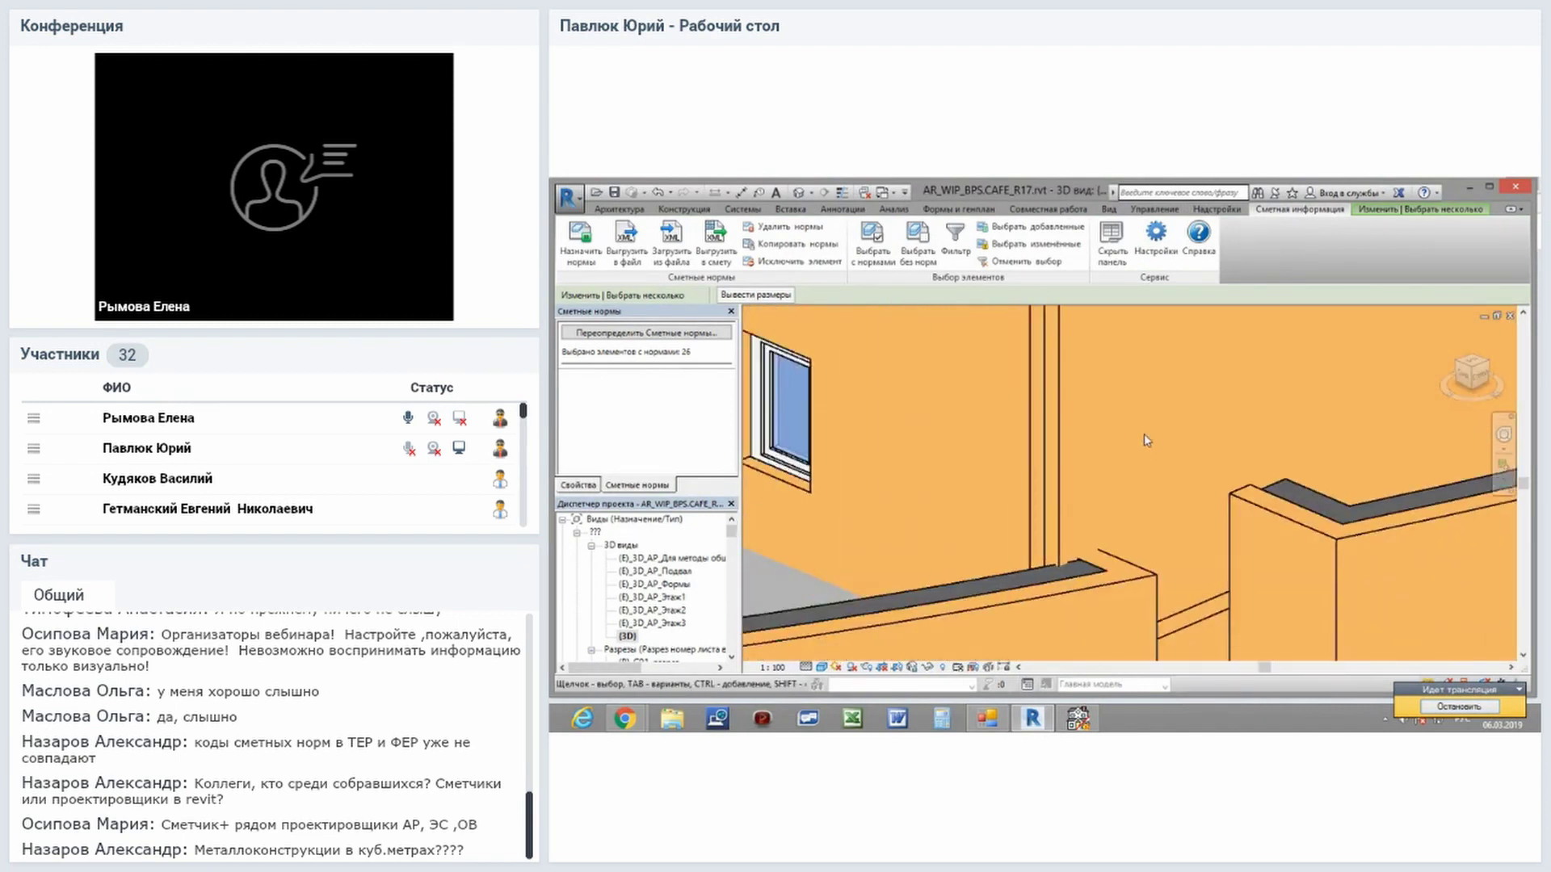
scroll(1144, 434, down, 3)
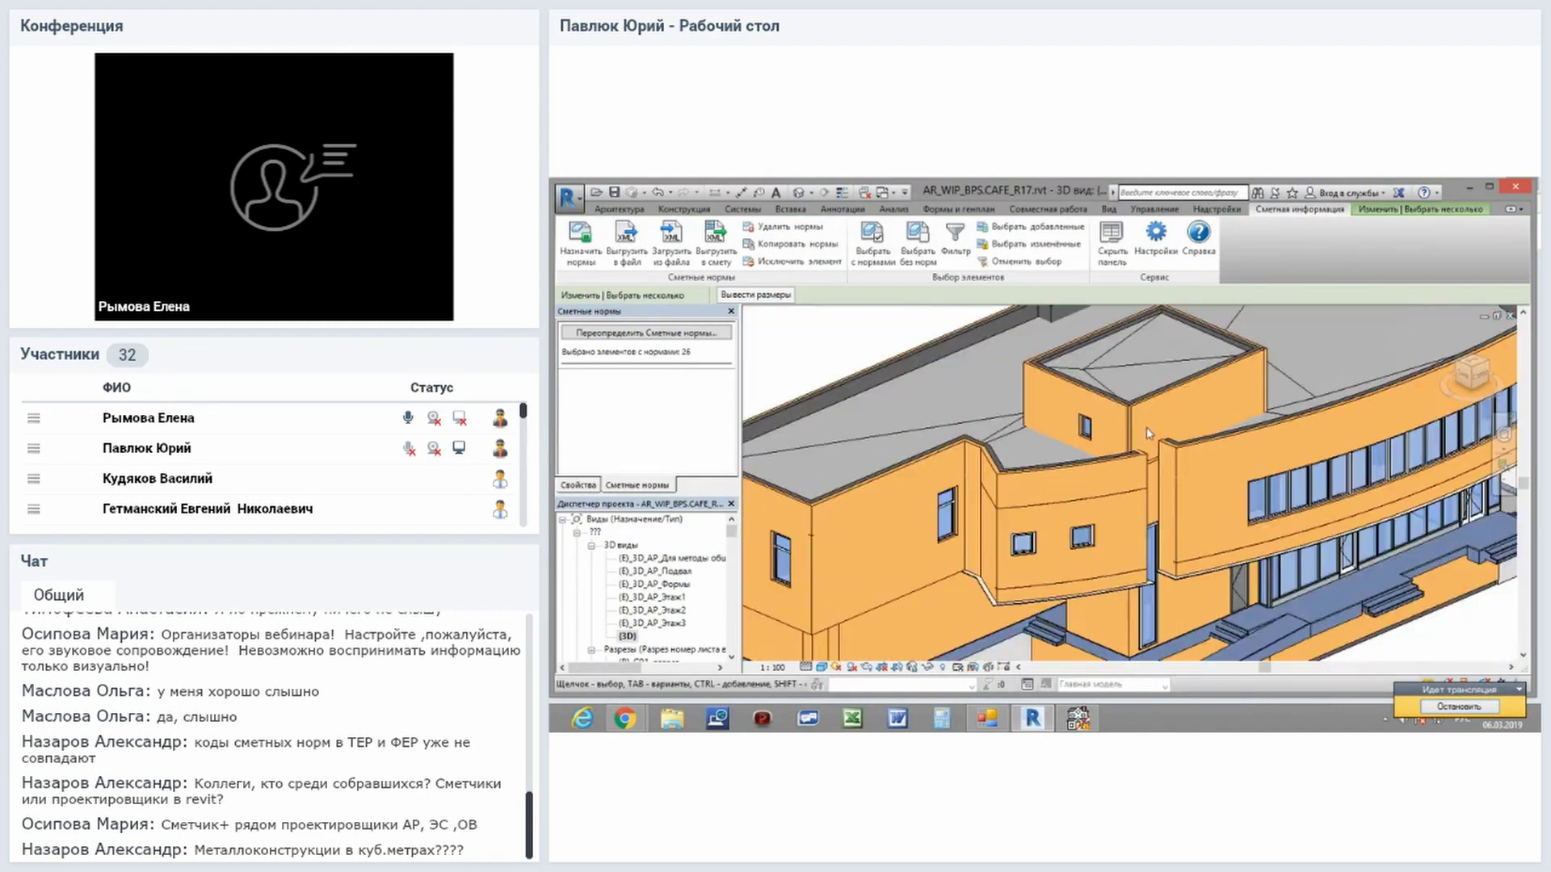
click(1283, 501)
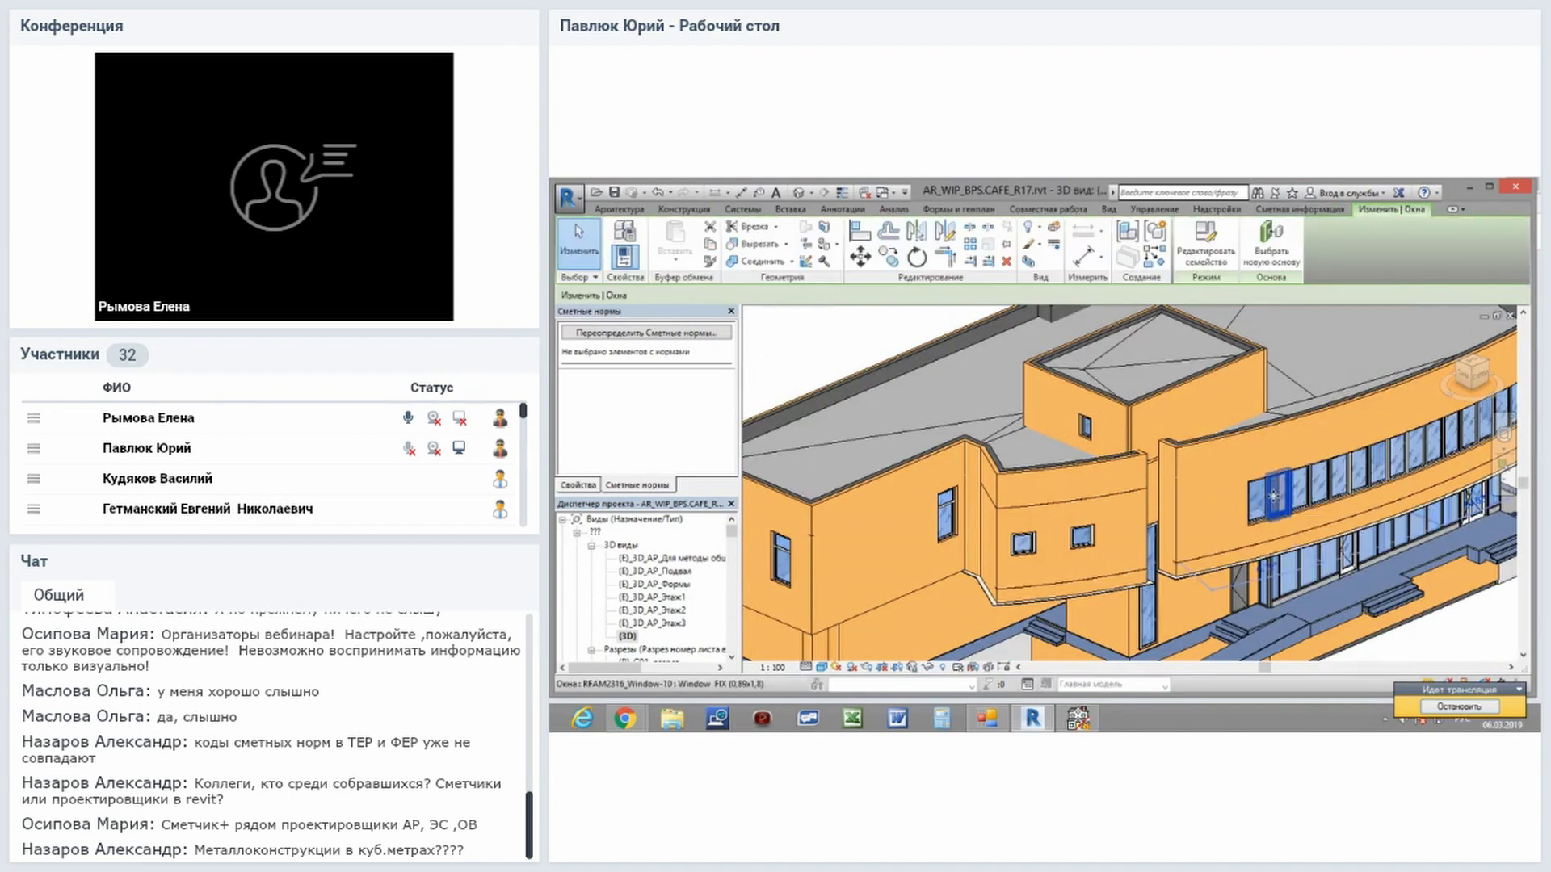
key(Escape)
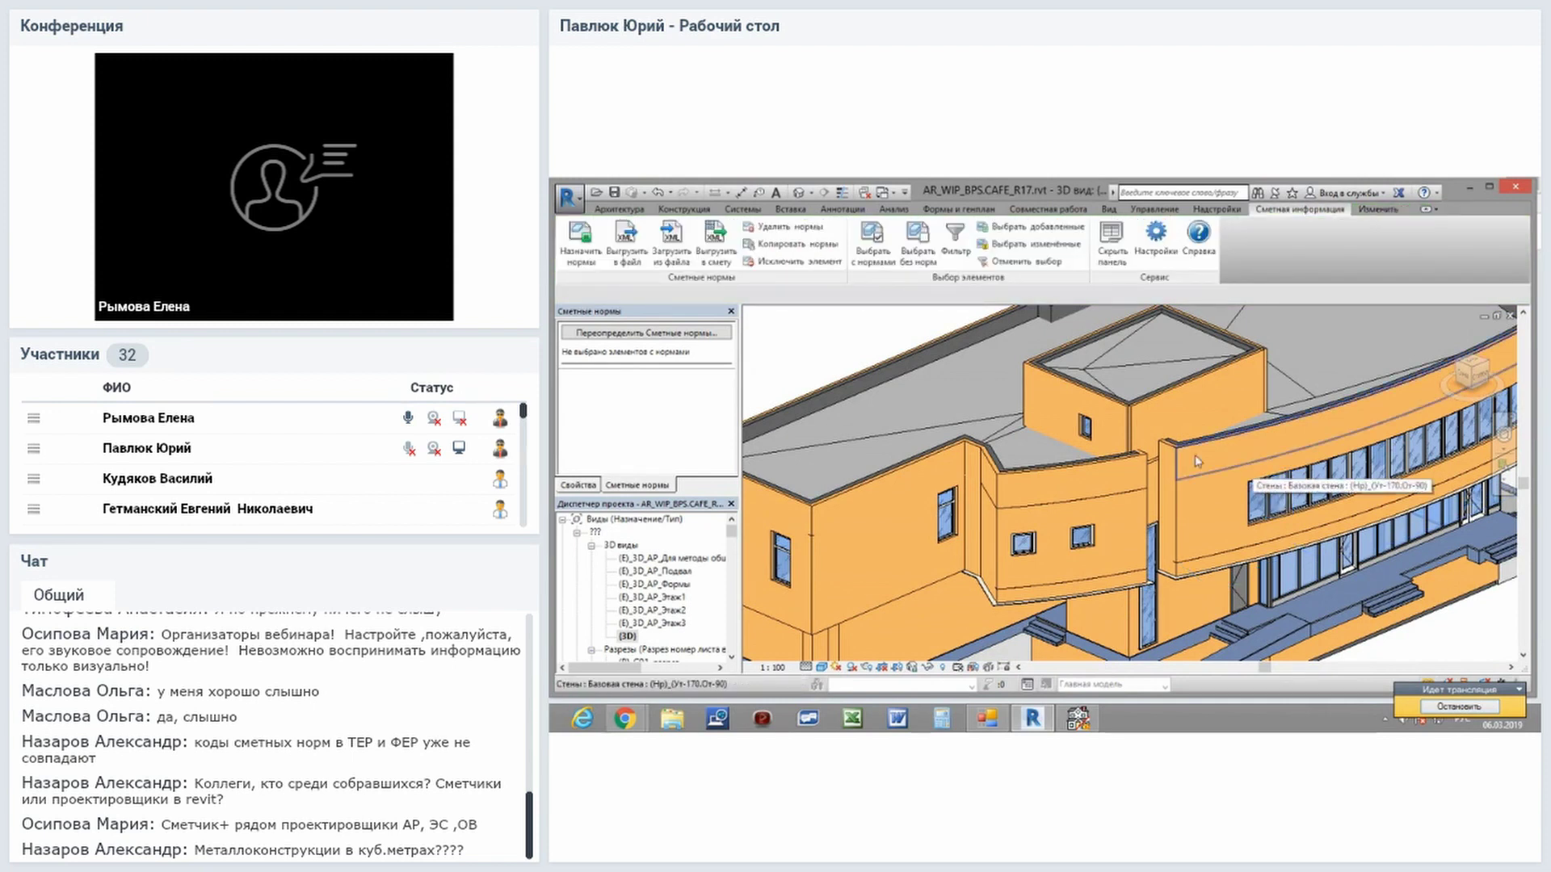
click(1139, 364)
click(874, 235)
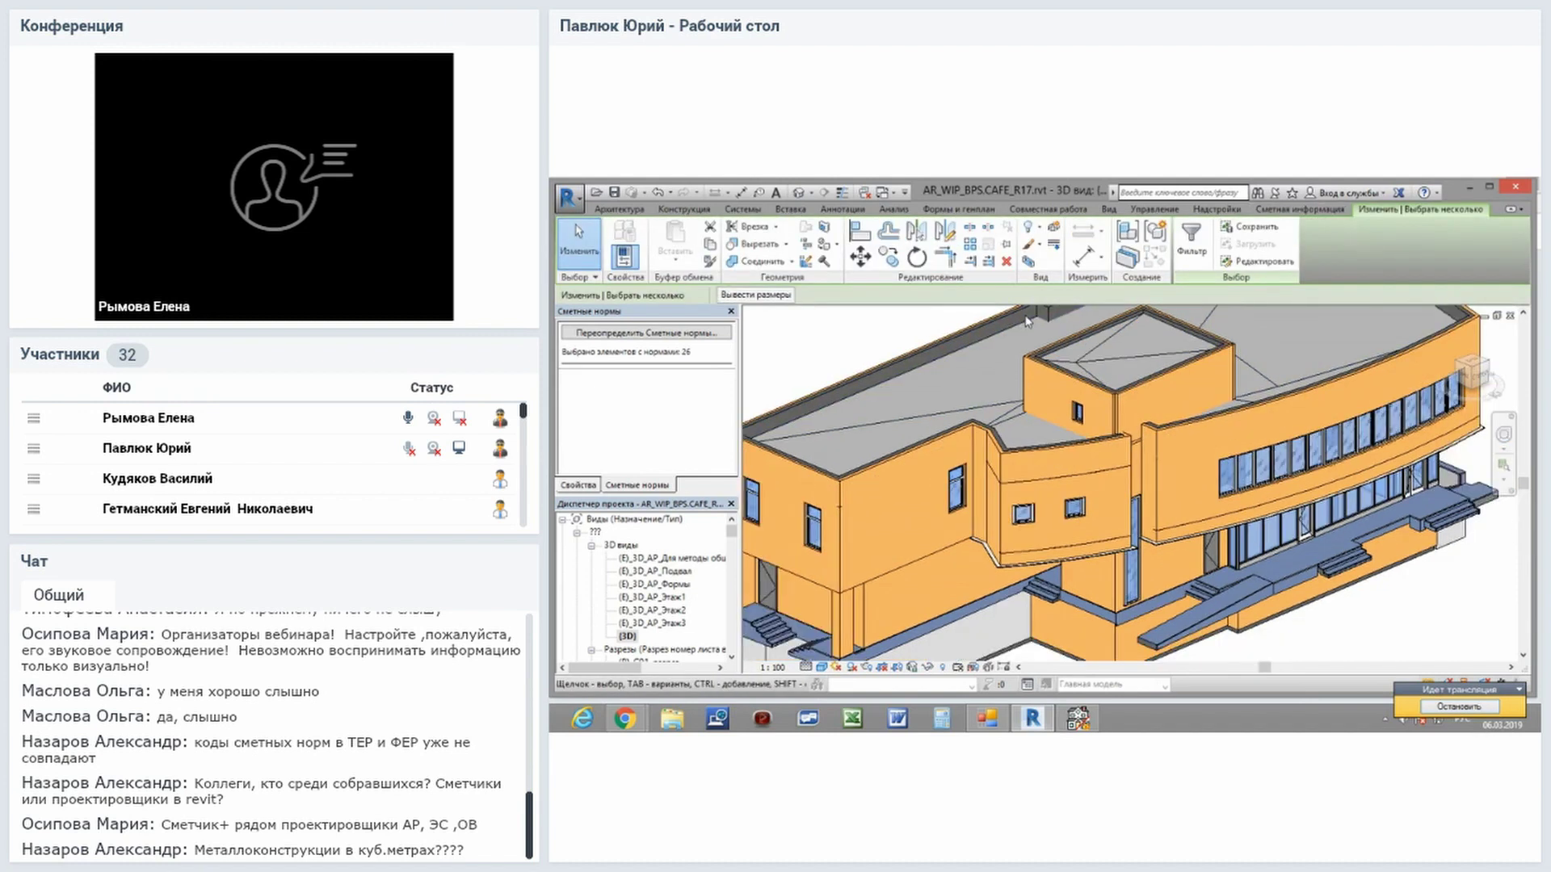
scroll(1027, 322, down, 1)
scroll(1028, 321, down, 1)
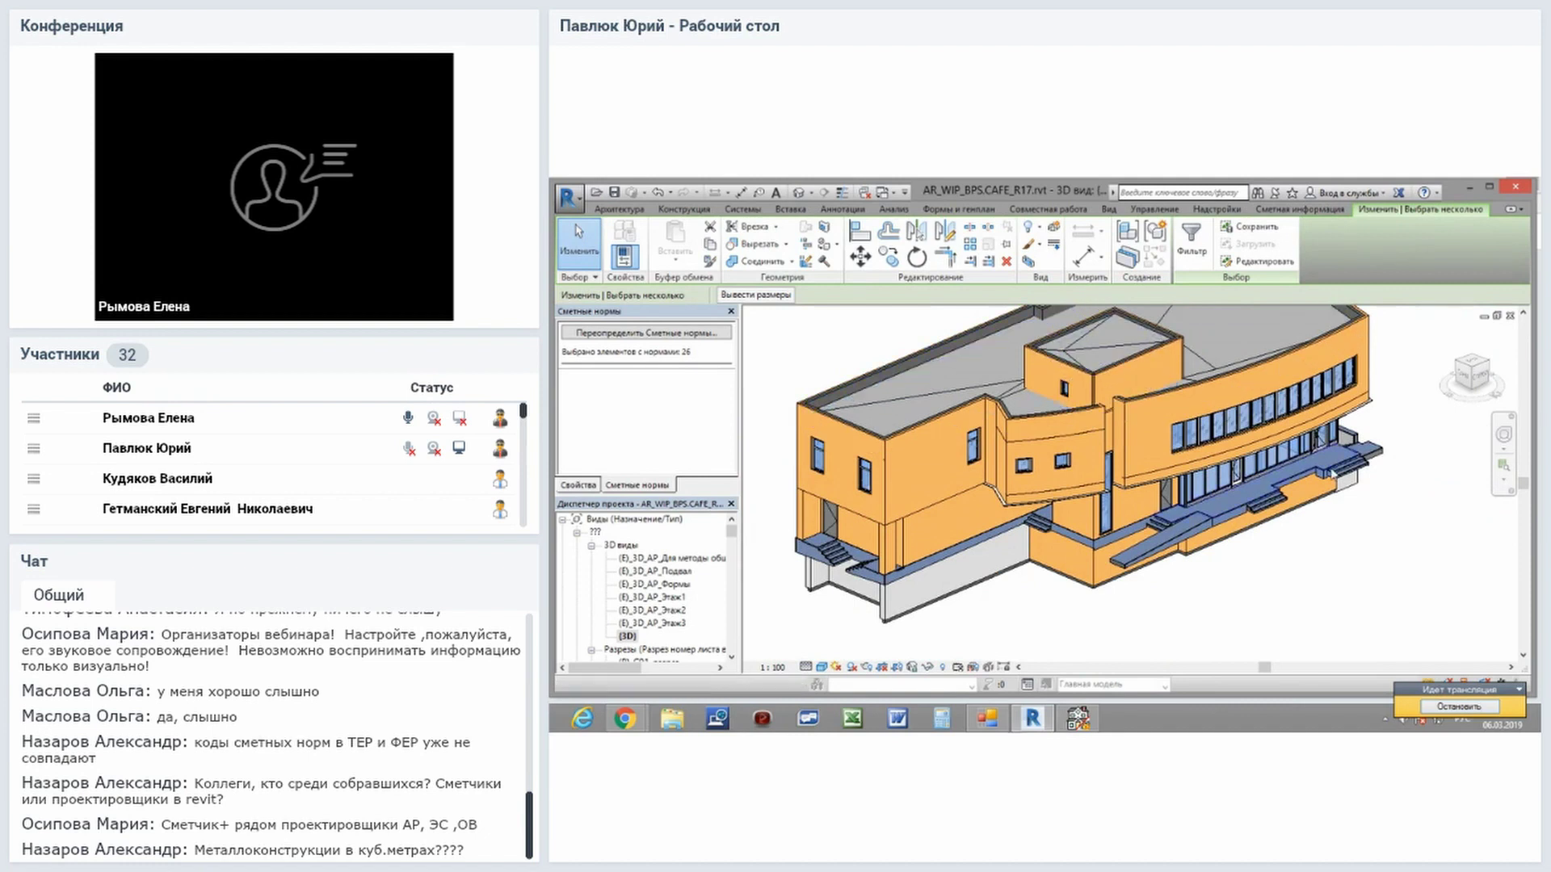
middle_drag(1362, 501, 1390, 630)
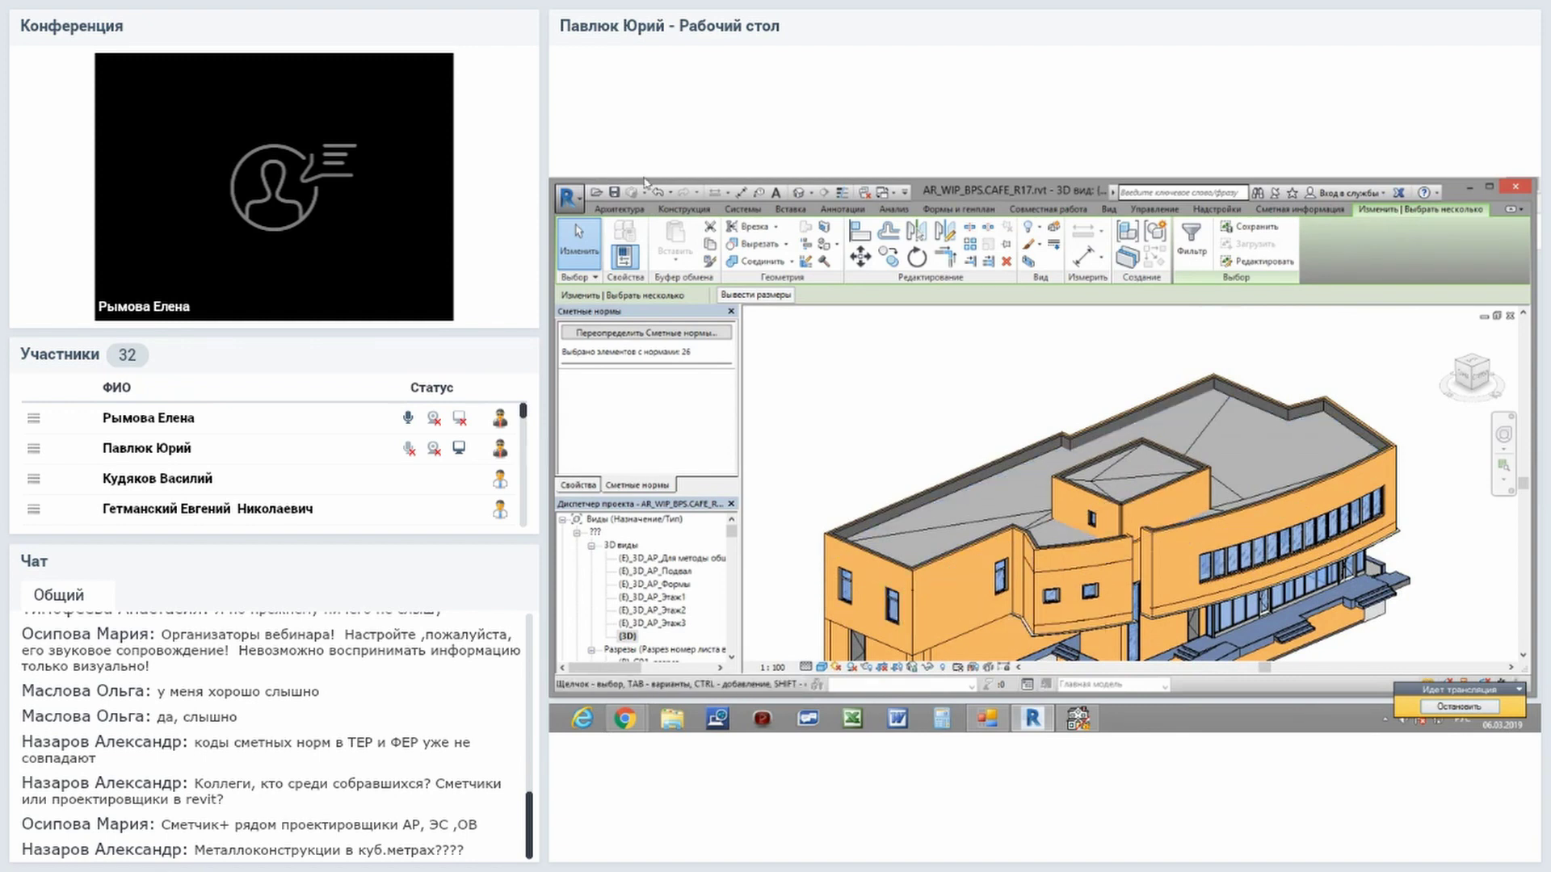
Open (E)_3D_AP_Этаж1, select elements with norms via Выбрать с нормами, then pick (3D).
double_click(656, 598)
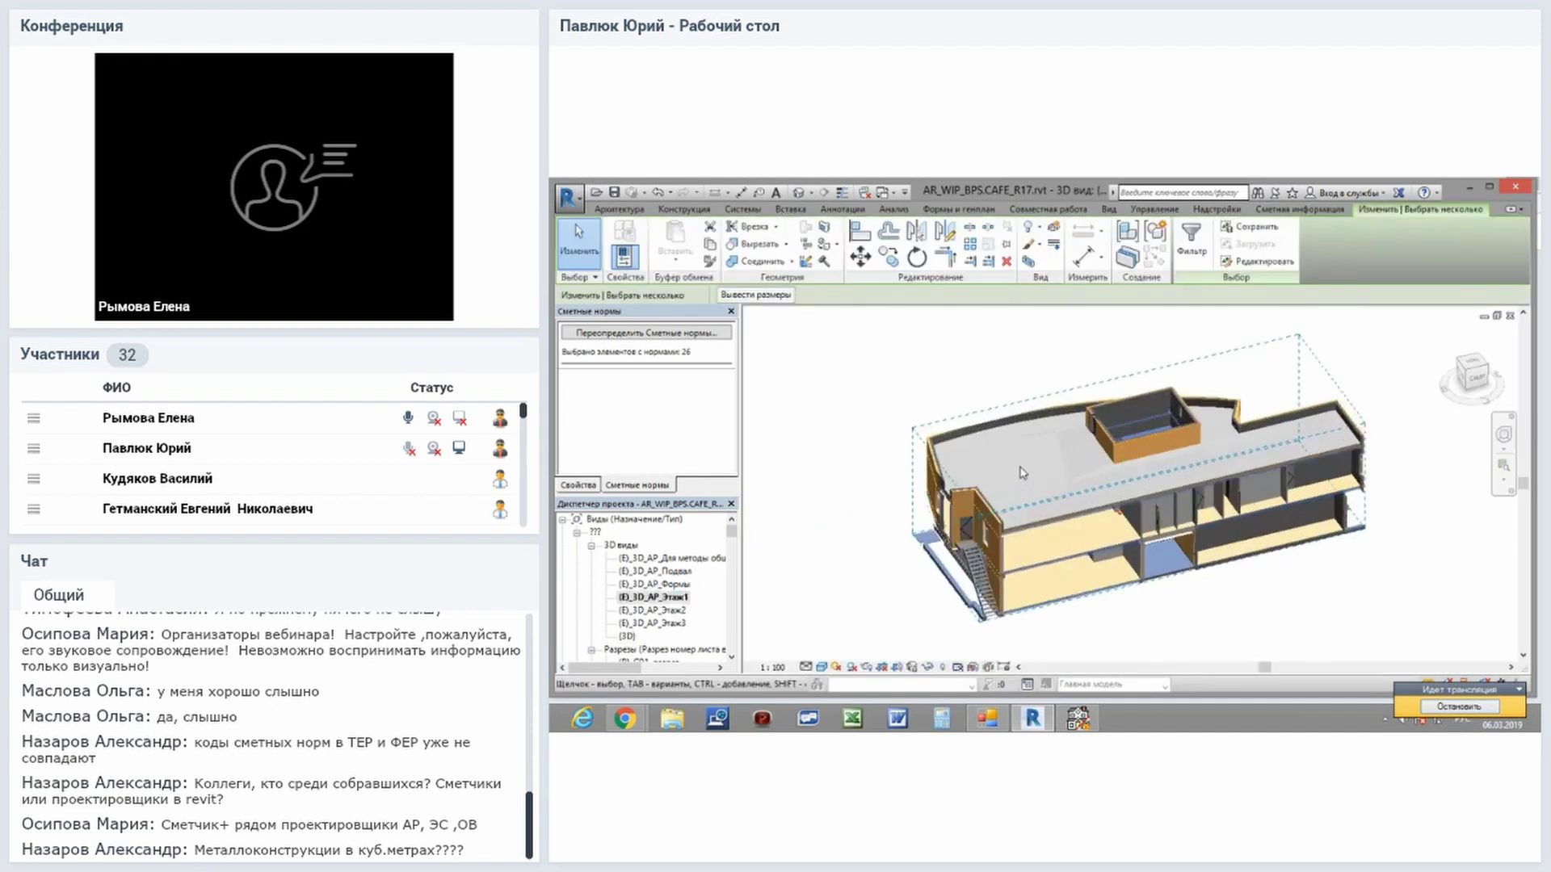
click(1295, 210)
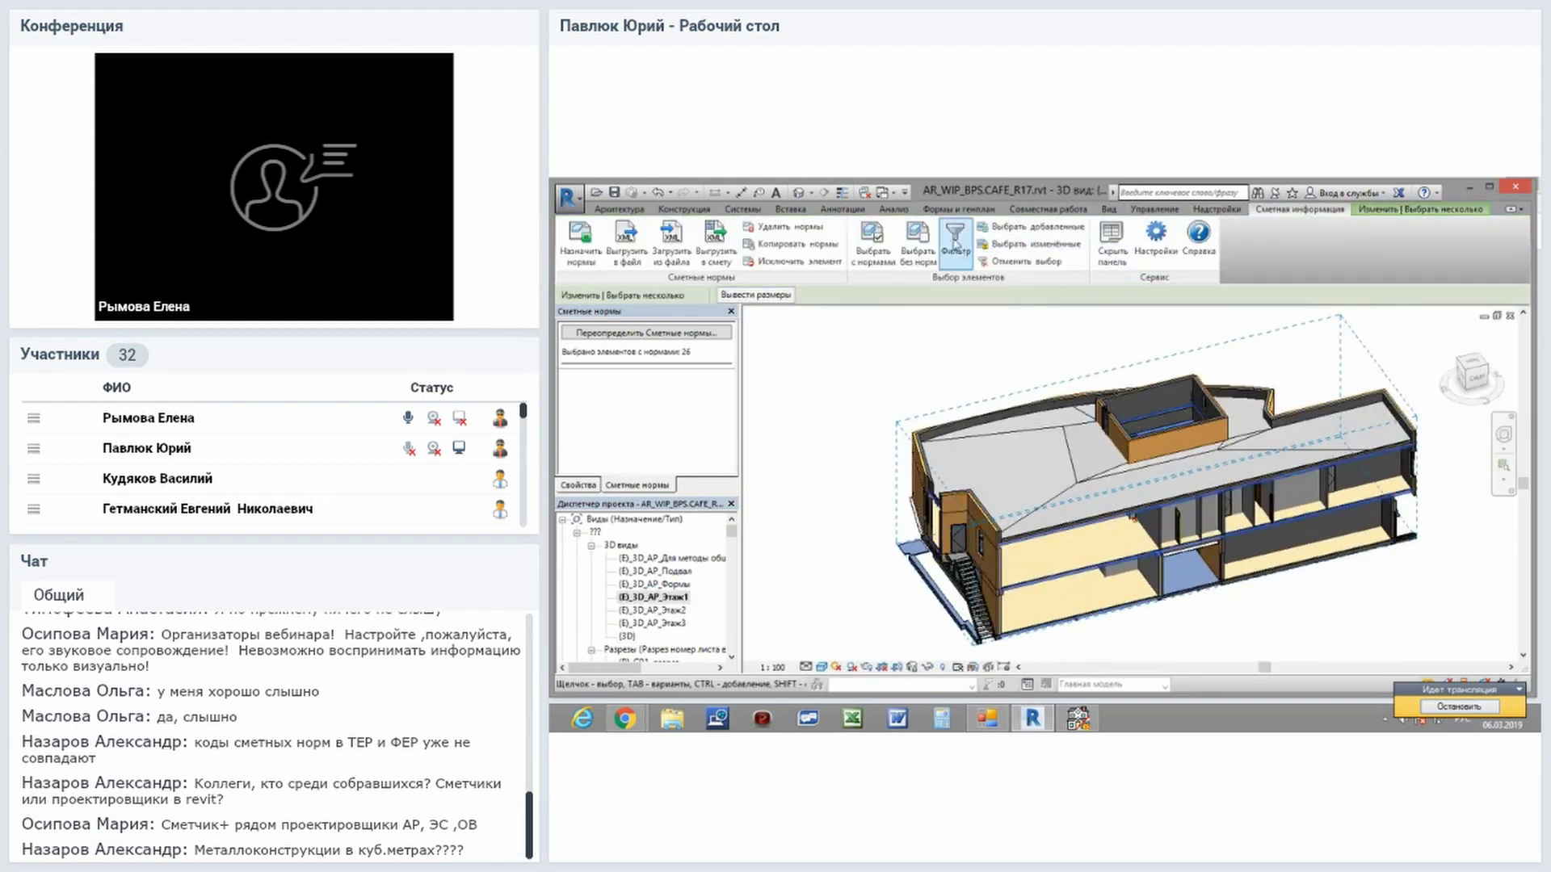
click(873, 252)
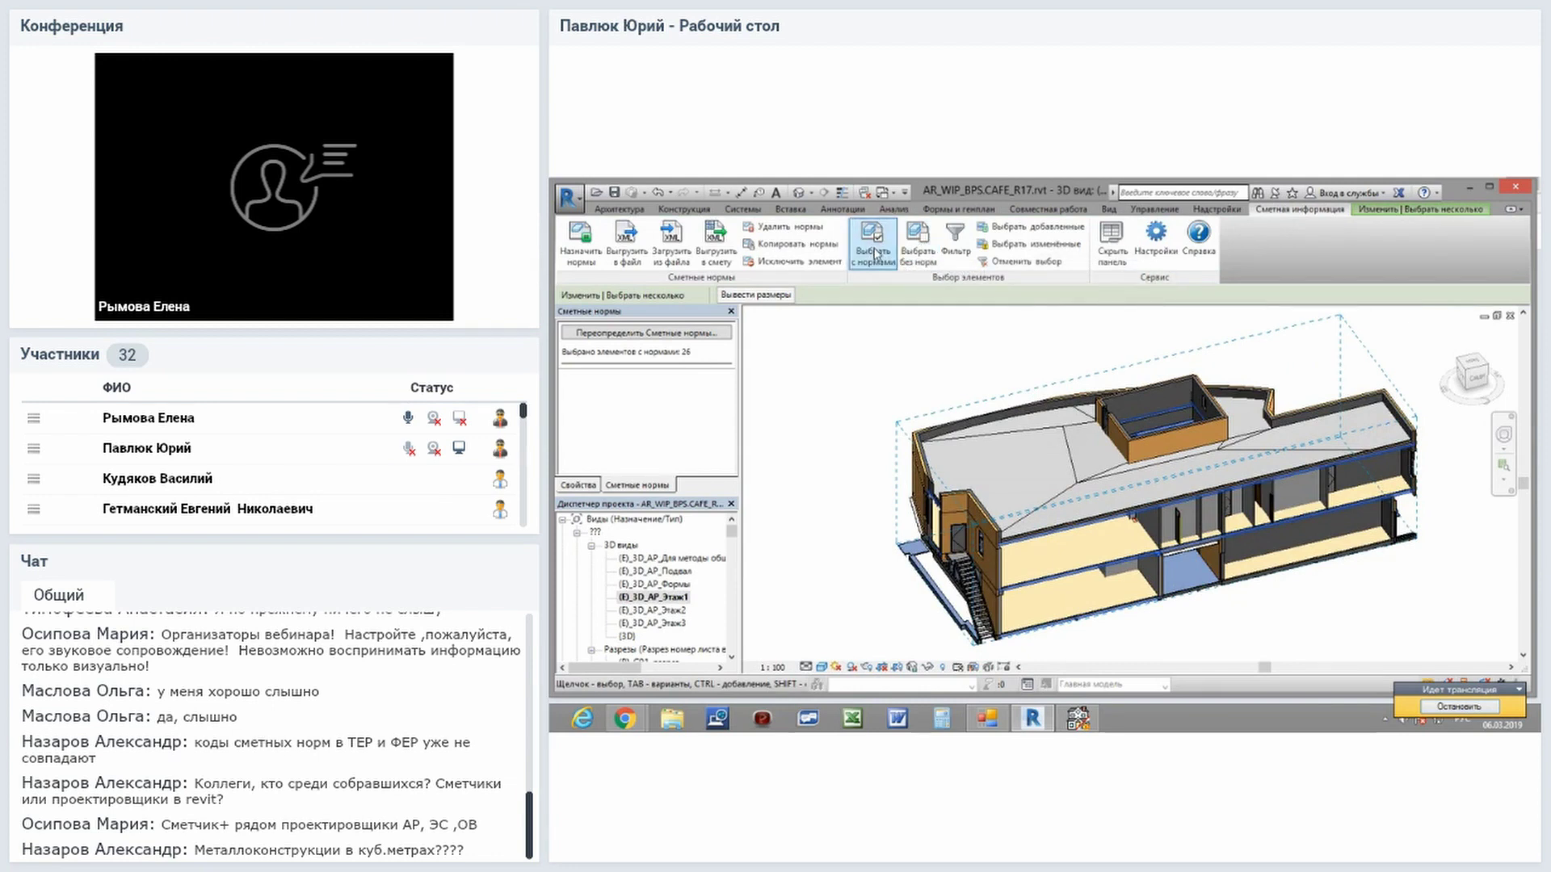
scroll(1086, 343, up, 1)
scroll(1086, 343, up, 3)
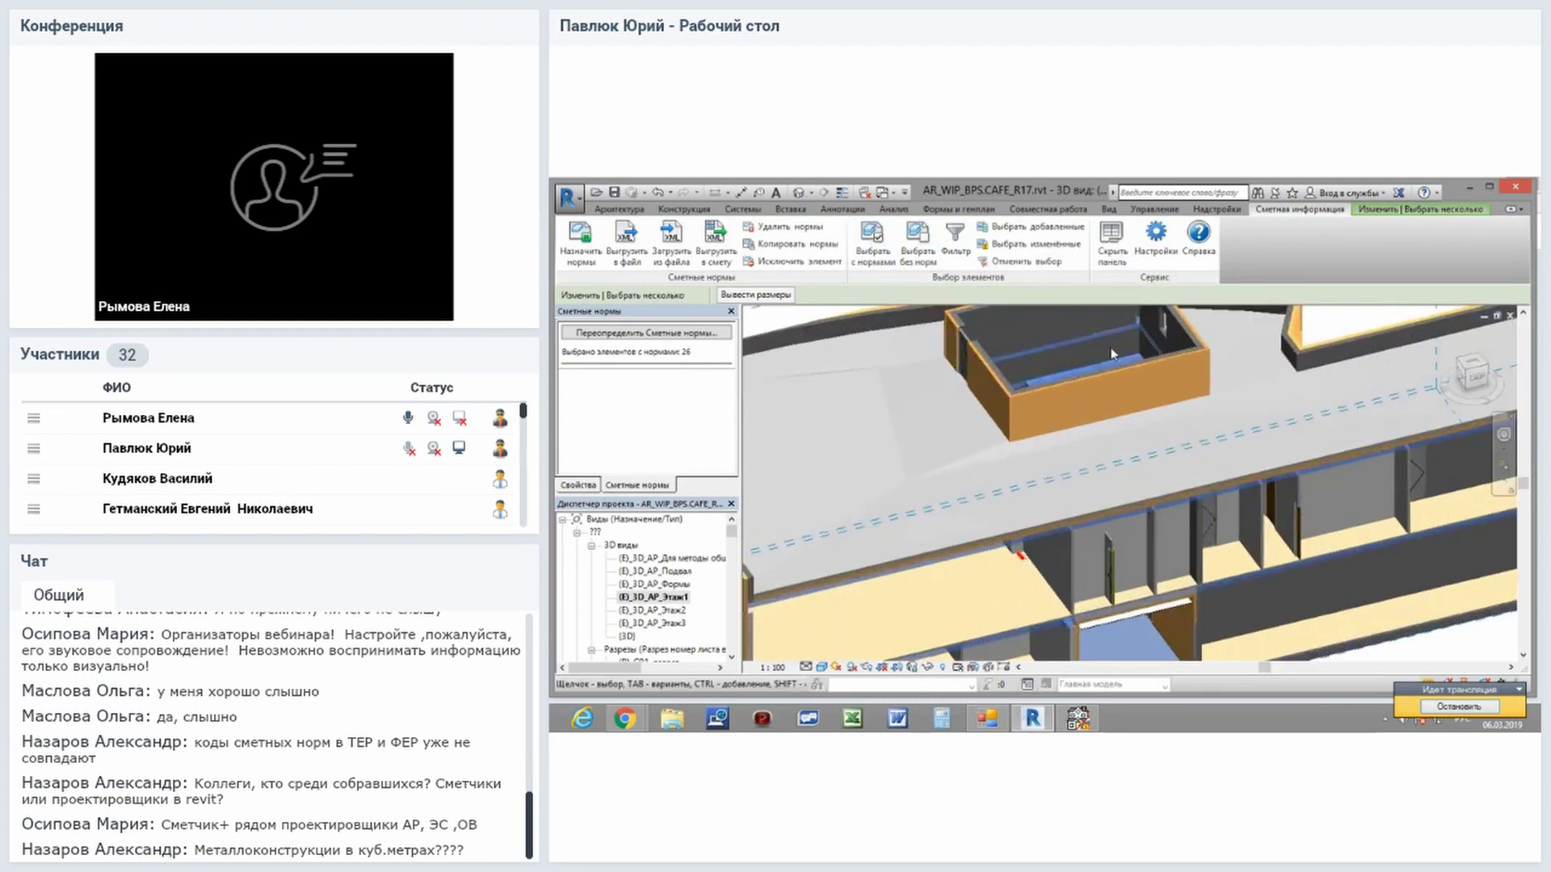
scroll(1086, 343, up, 1)
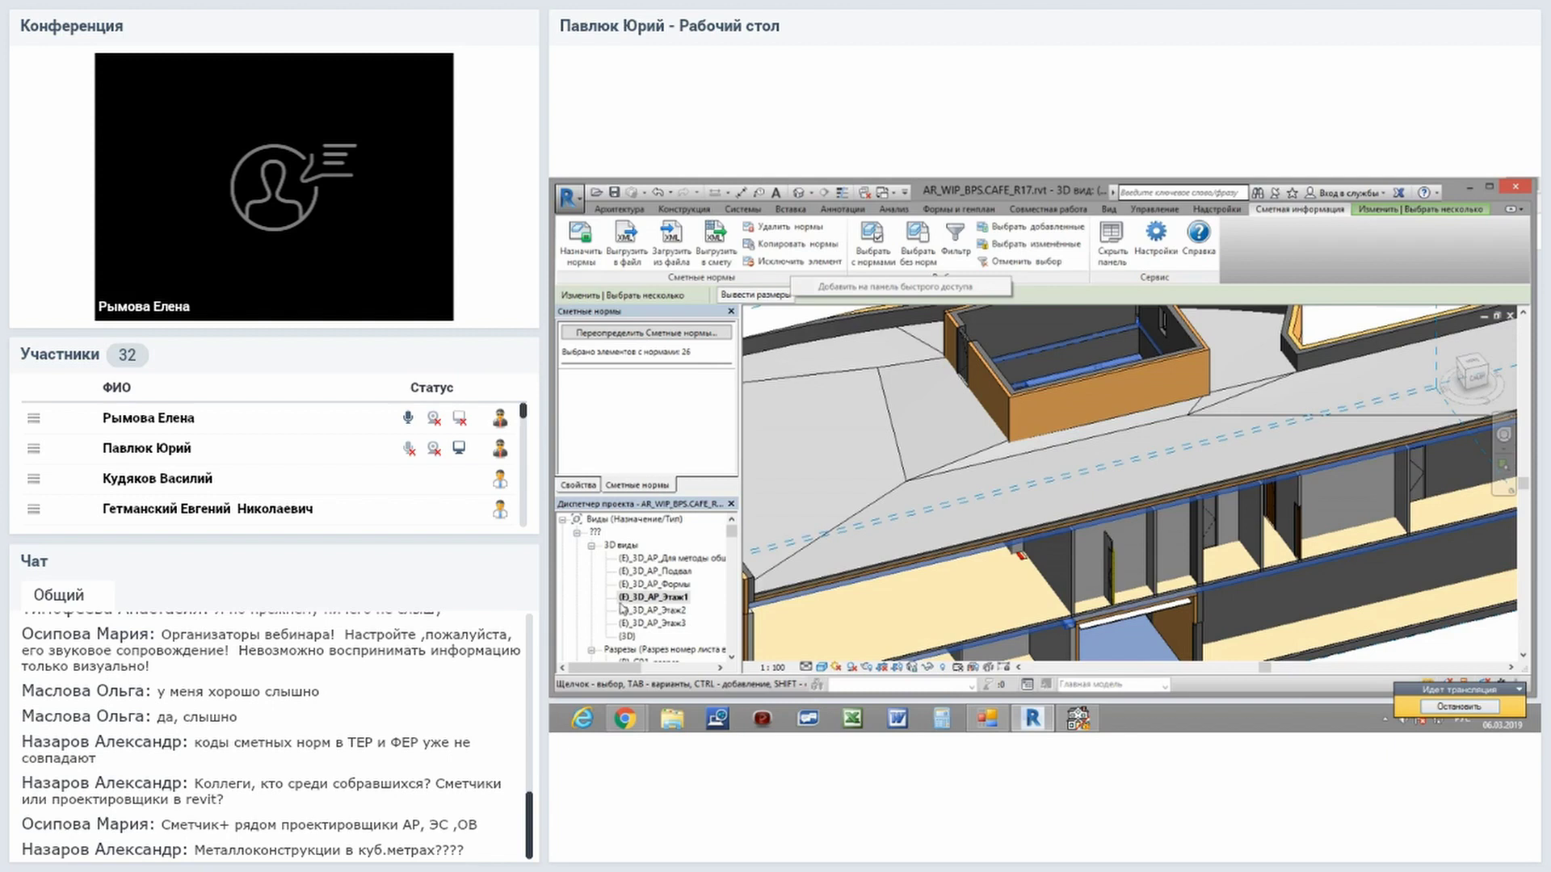
click(627, 637)
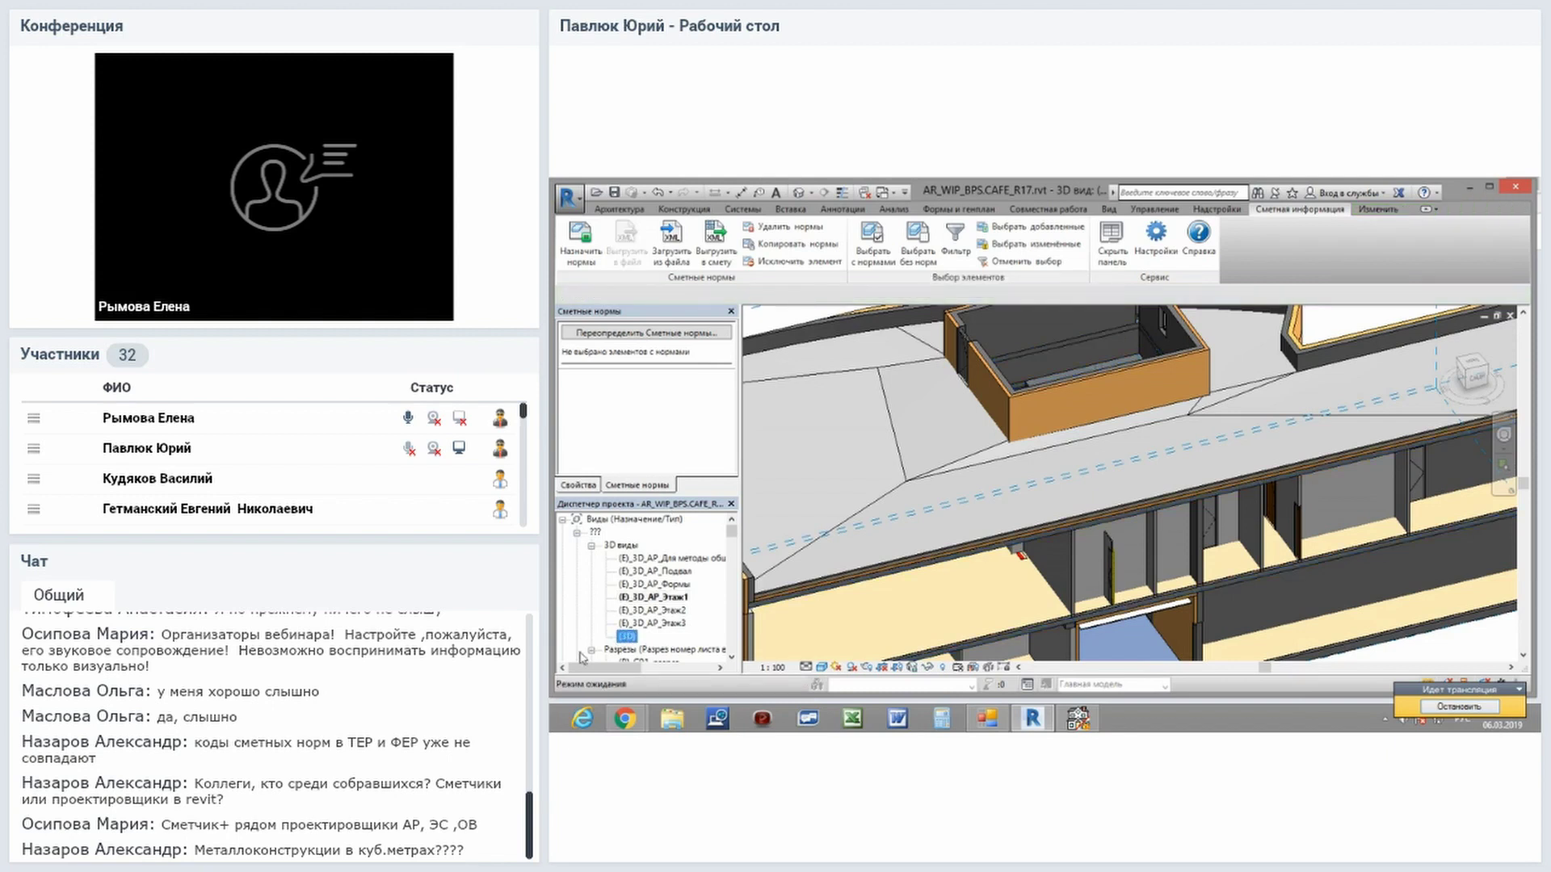
Open the whole-building (3D) view and launch the Сметная информация Фильтр for elements by norms.
double_click(627, 638)
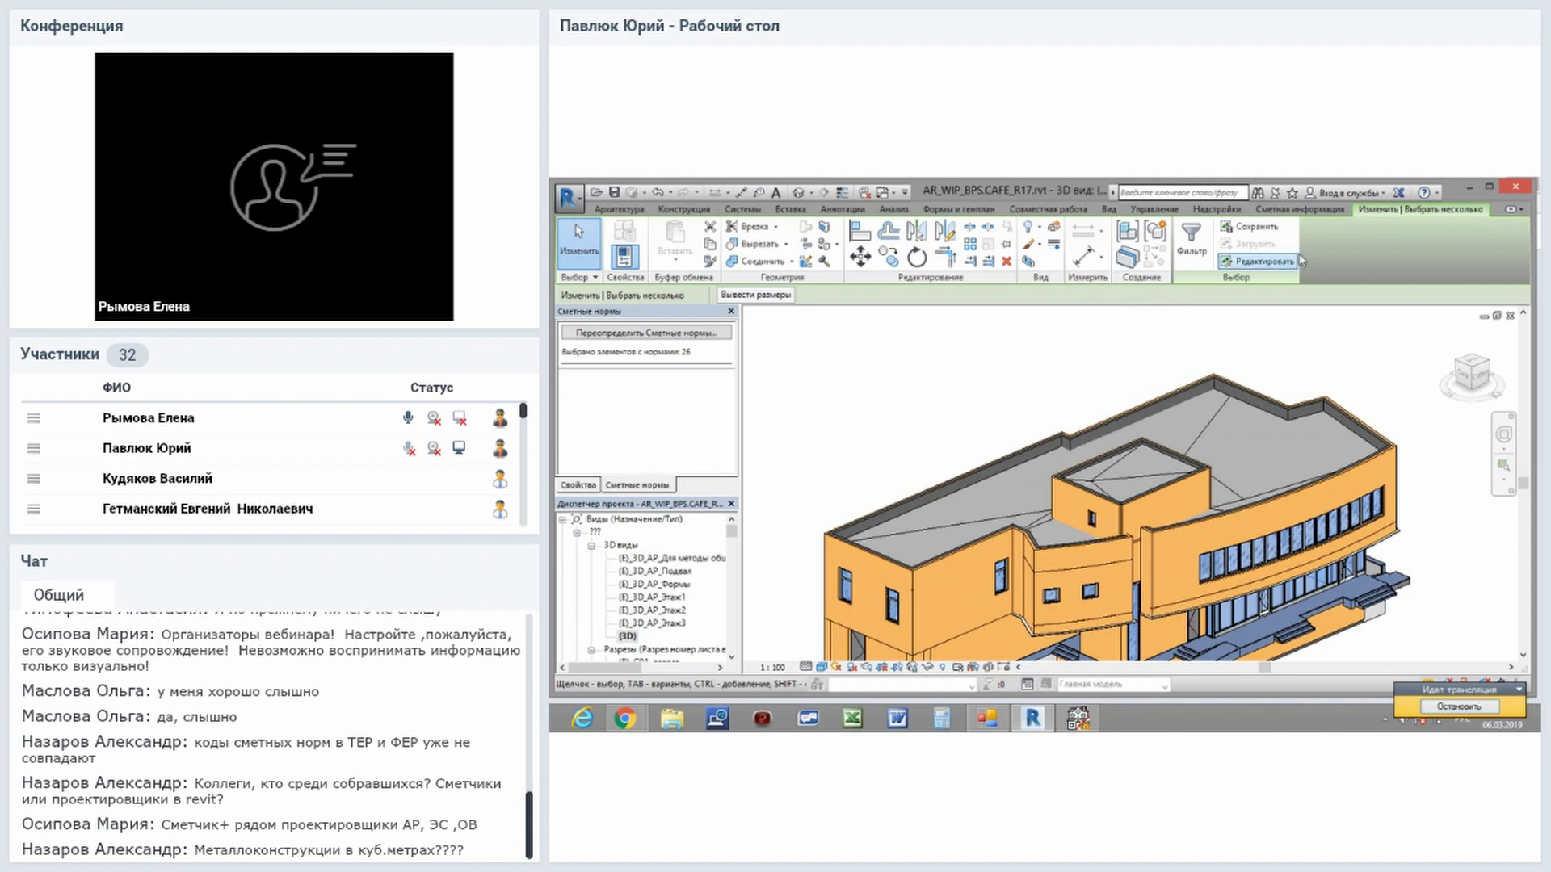
click(1317, 211)
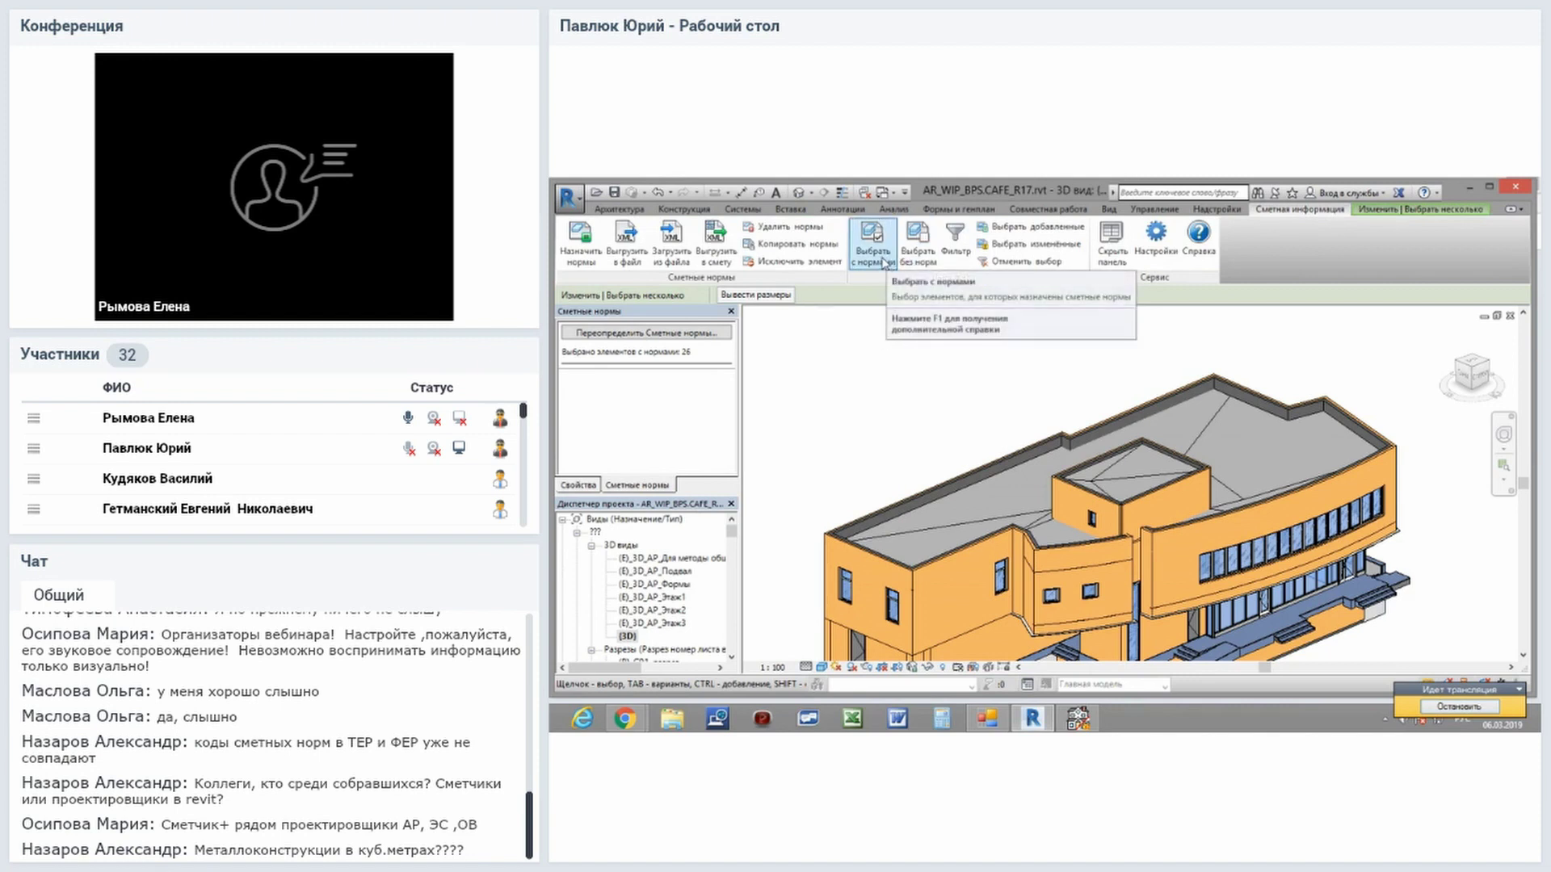
click(957, 244)
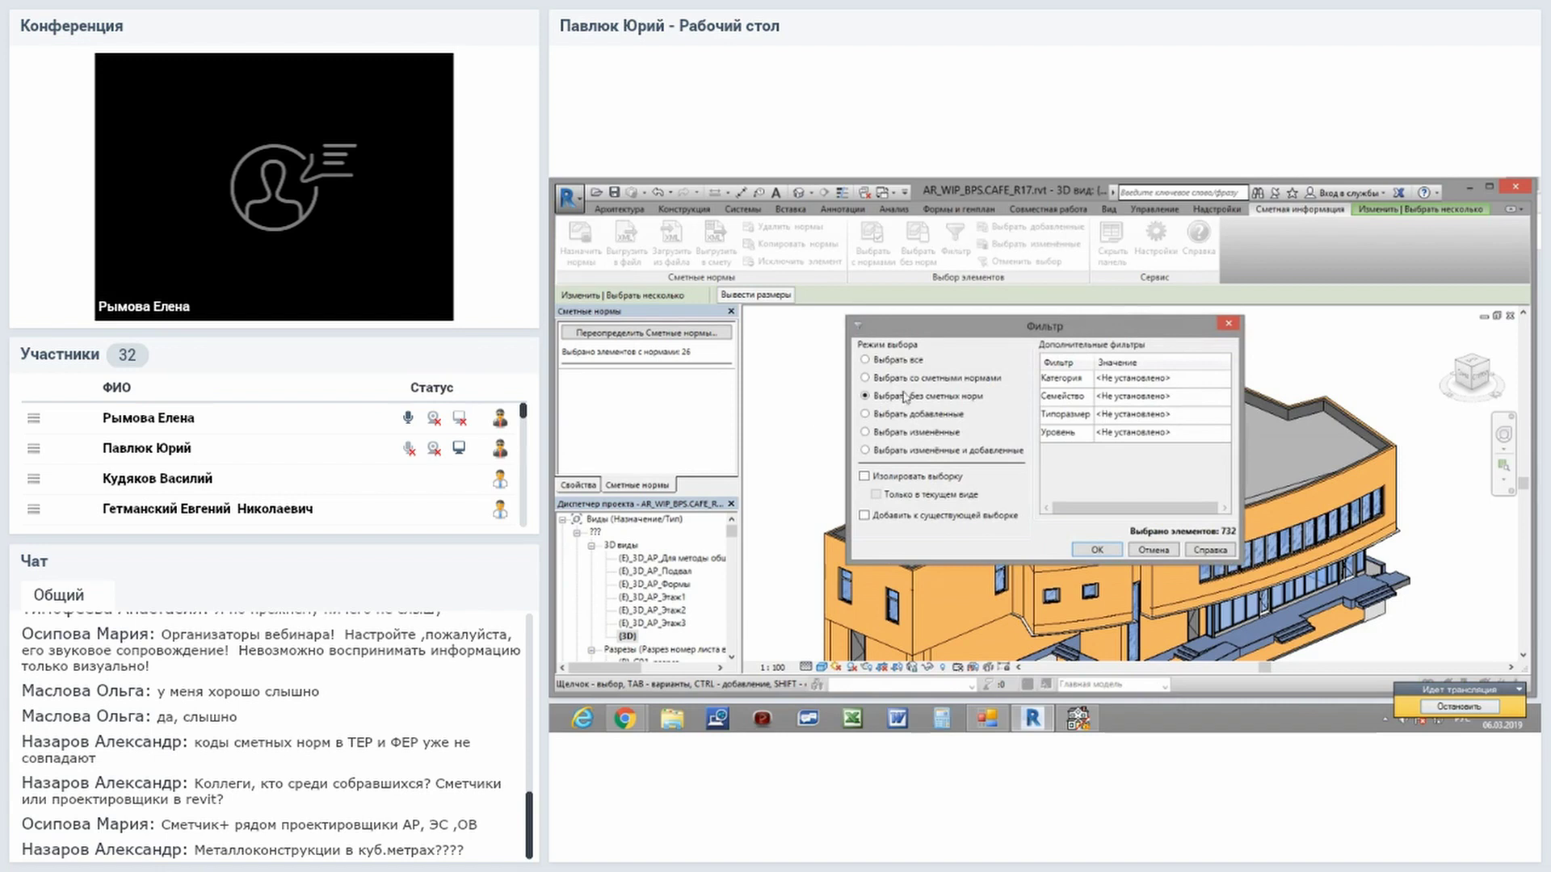
Isolate only the norm-bearing floor slabs and stair in the 3D view, leaving nothing selected.
click(918, 380)
click(1098, 550)
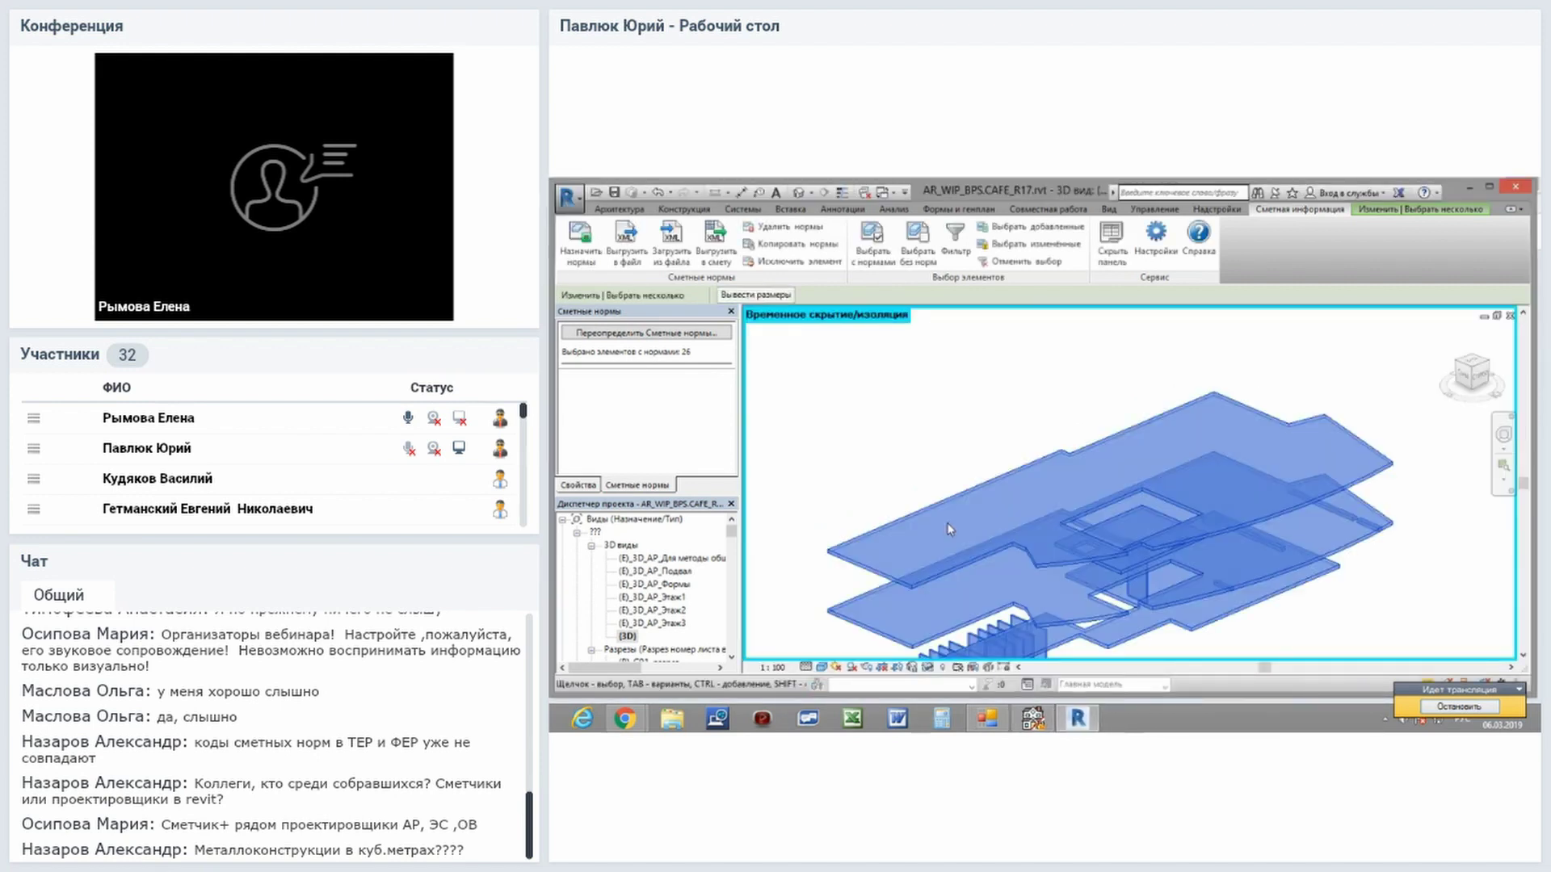
key(Escape)
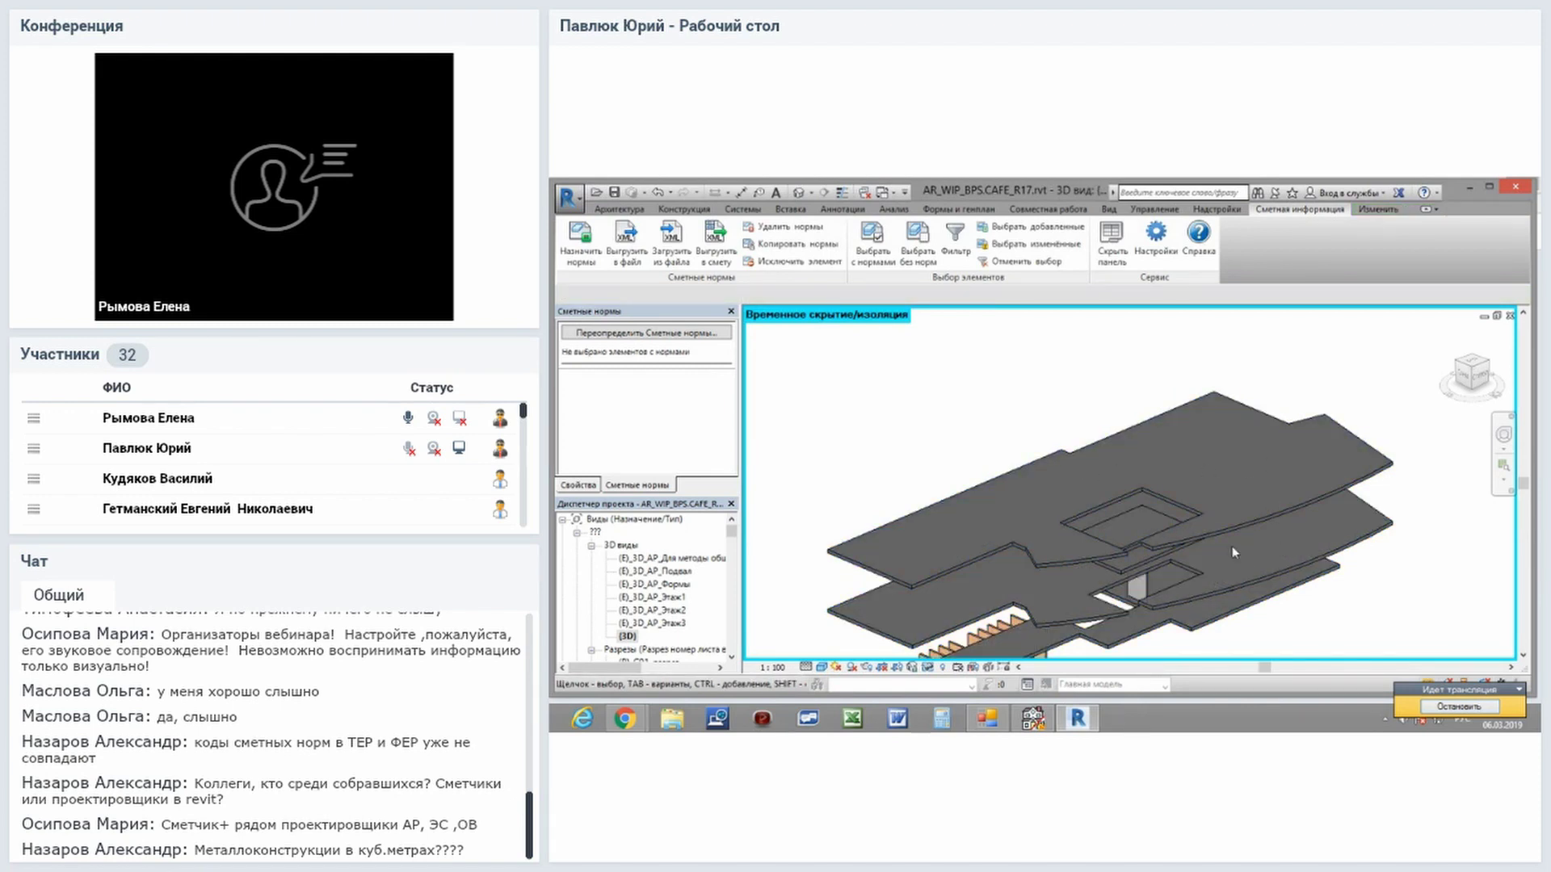
click(888, 583)
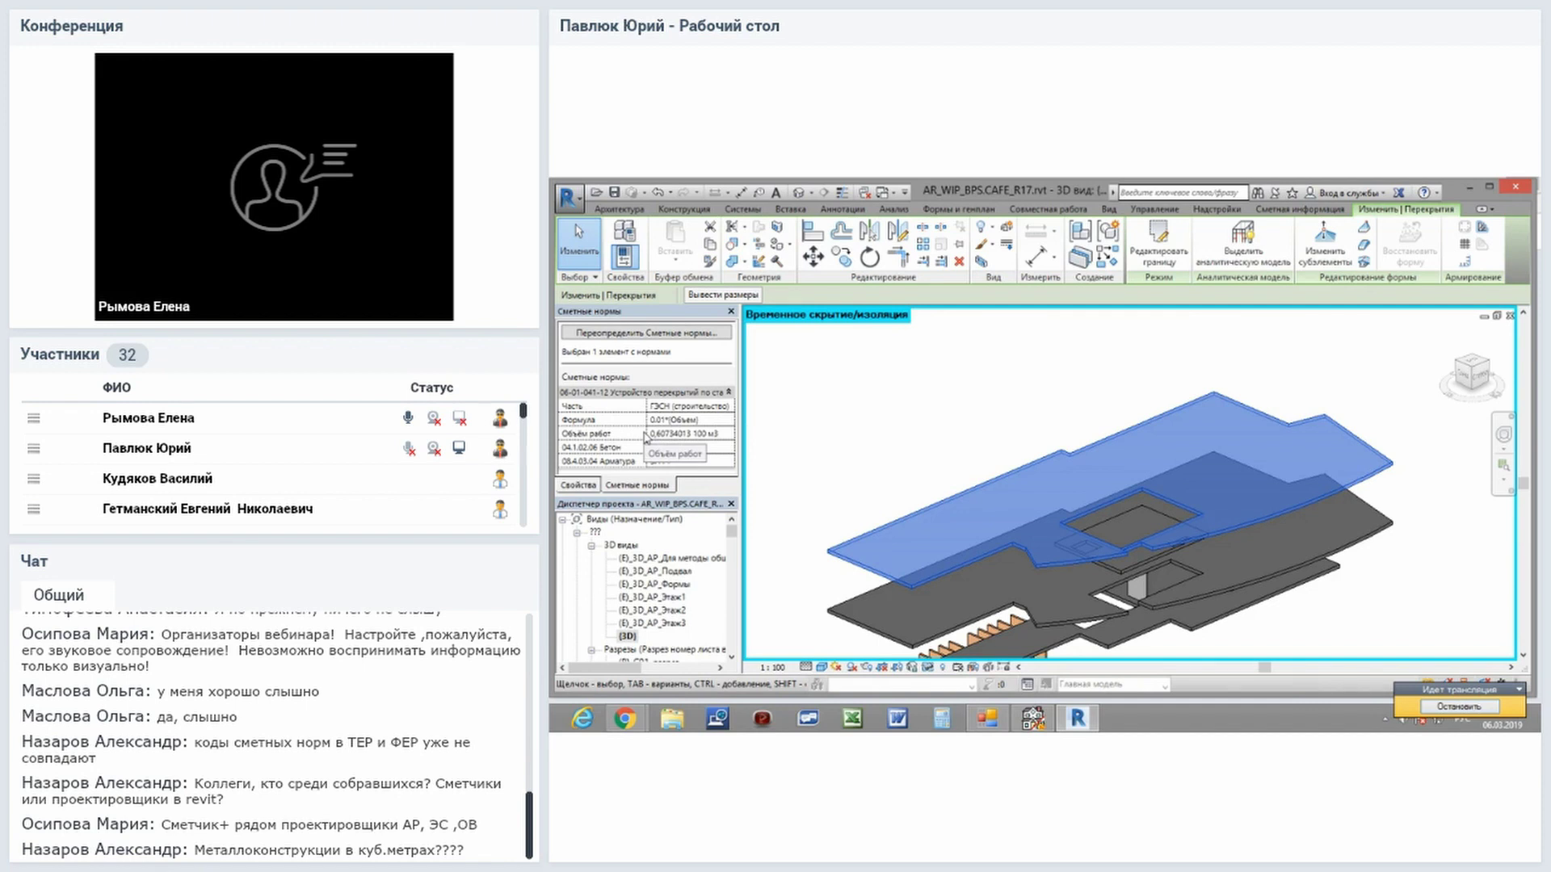
click(646, 435)
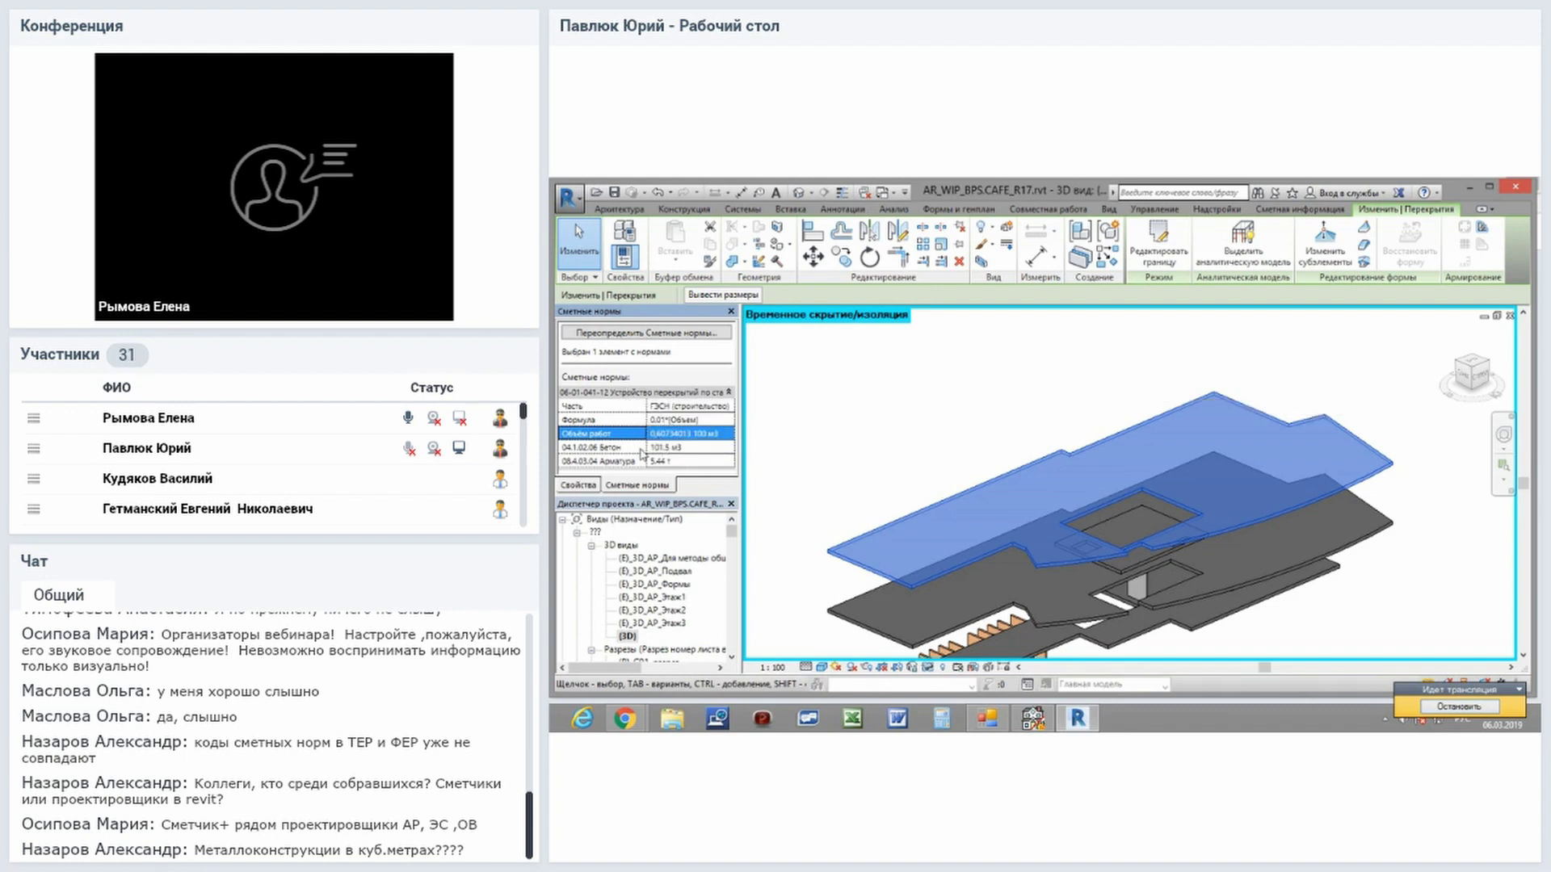
click(643, 449)
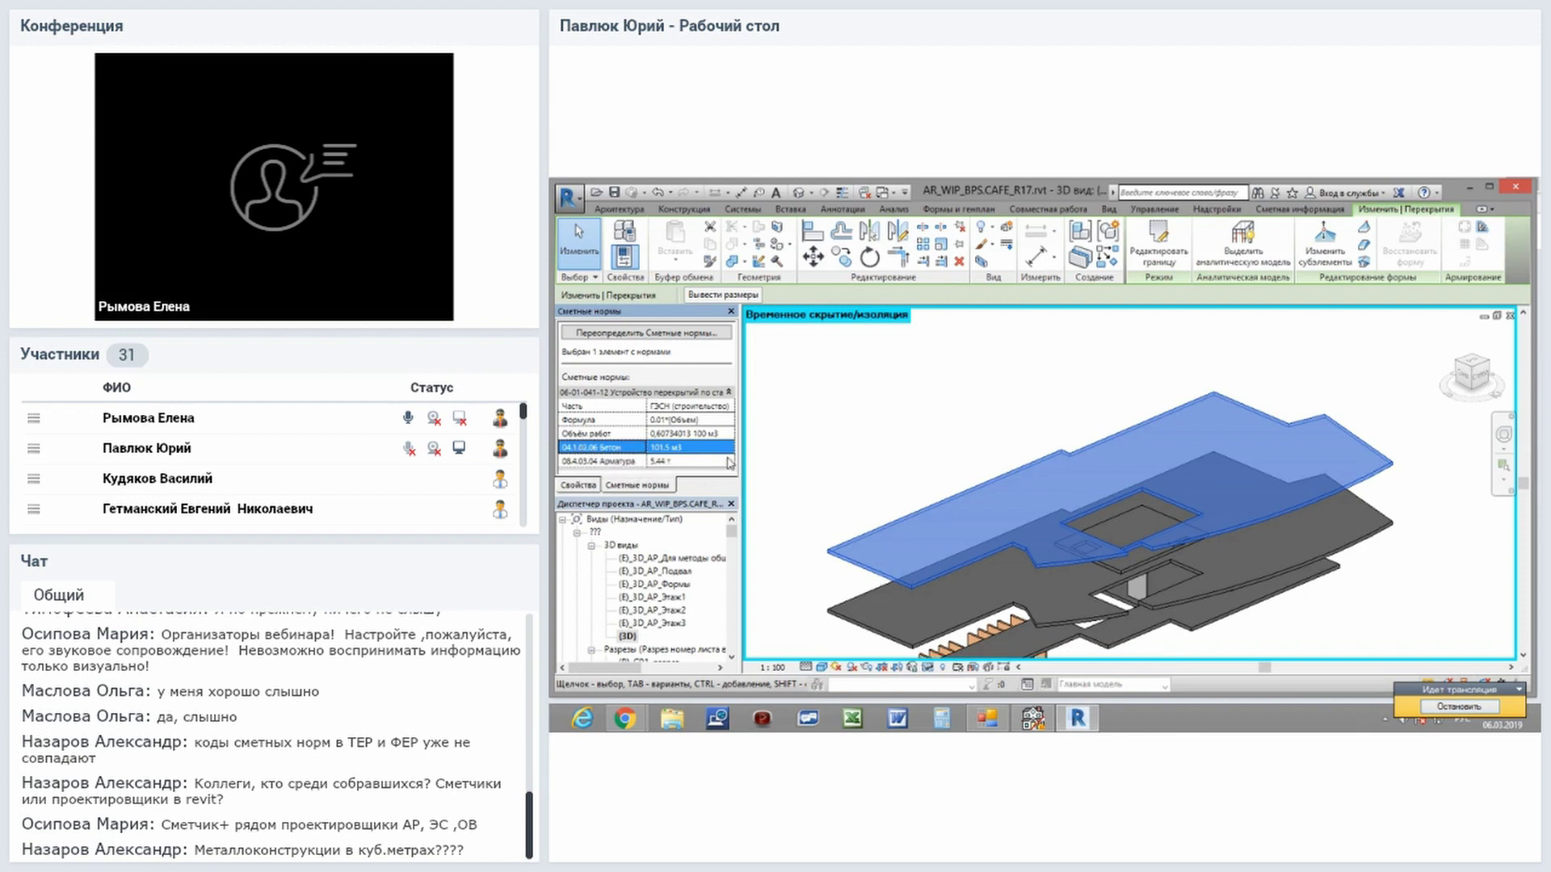
Switch to the Сметная информация ribbon tab of Гектор: 5D Смета.
click(1321, 210)
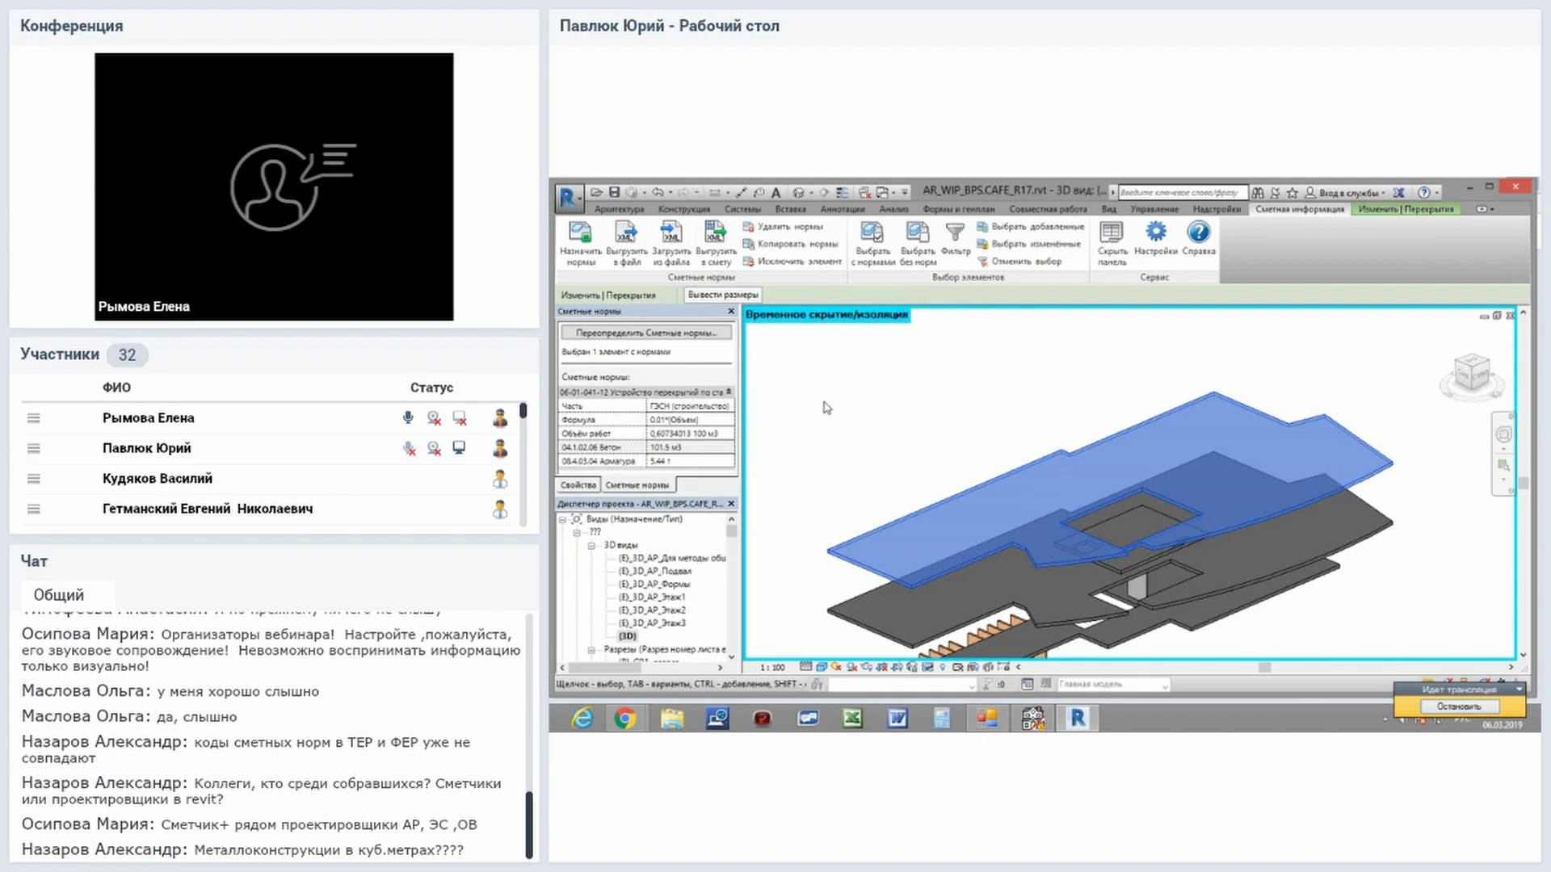
right_click(807, 340)
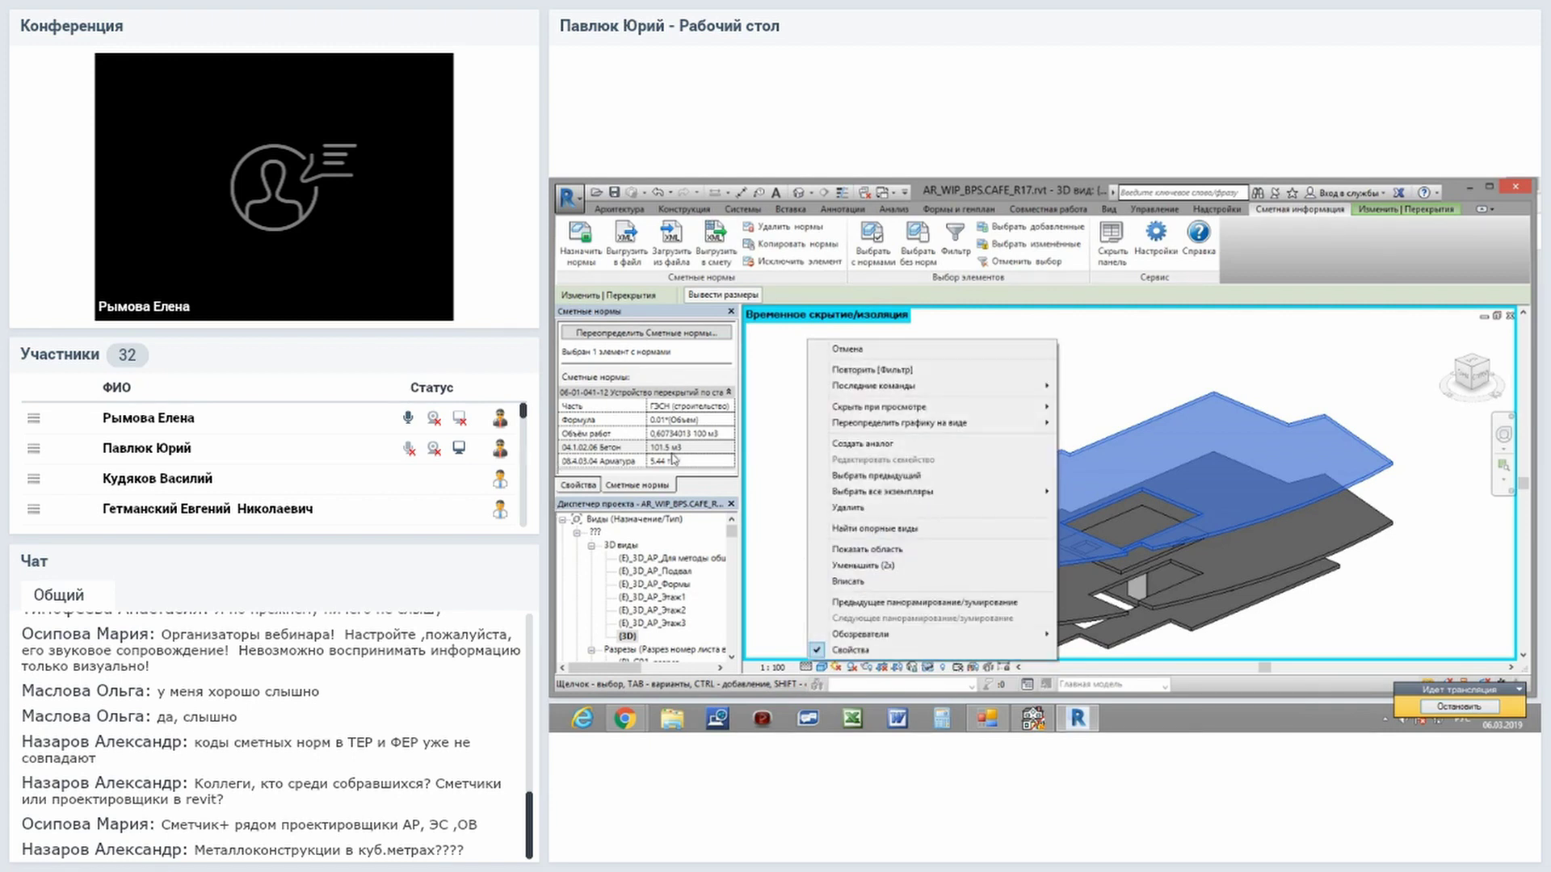
click(798, 427)
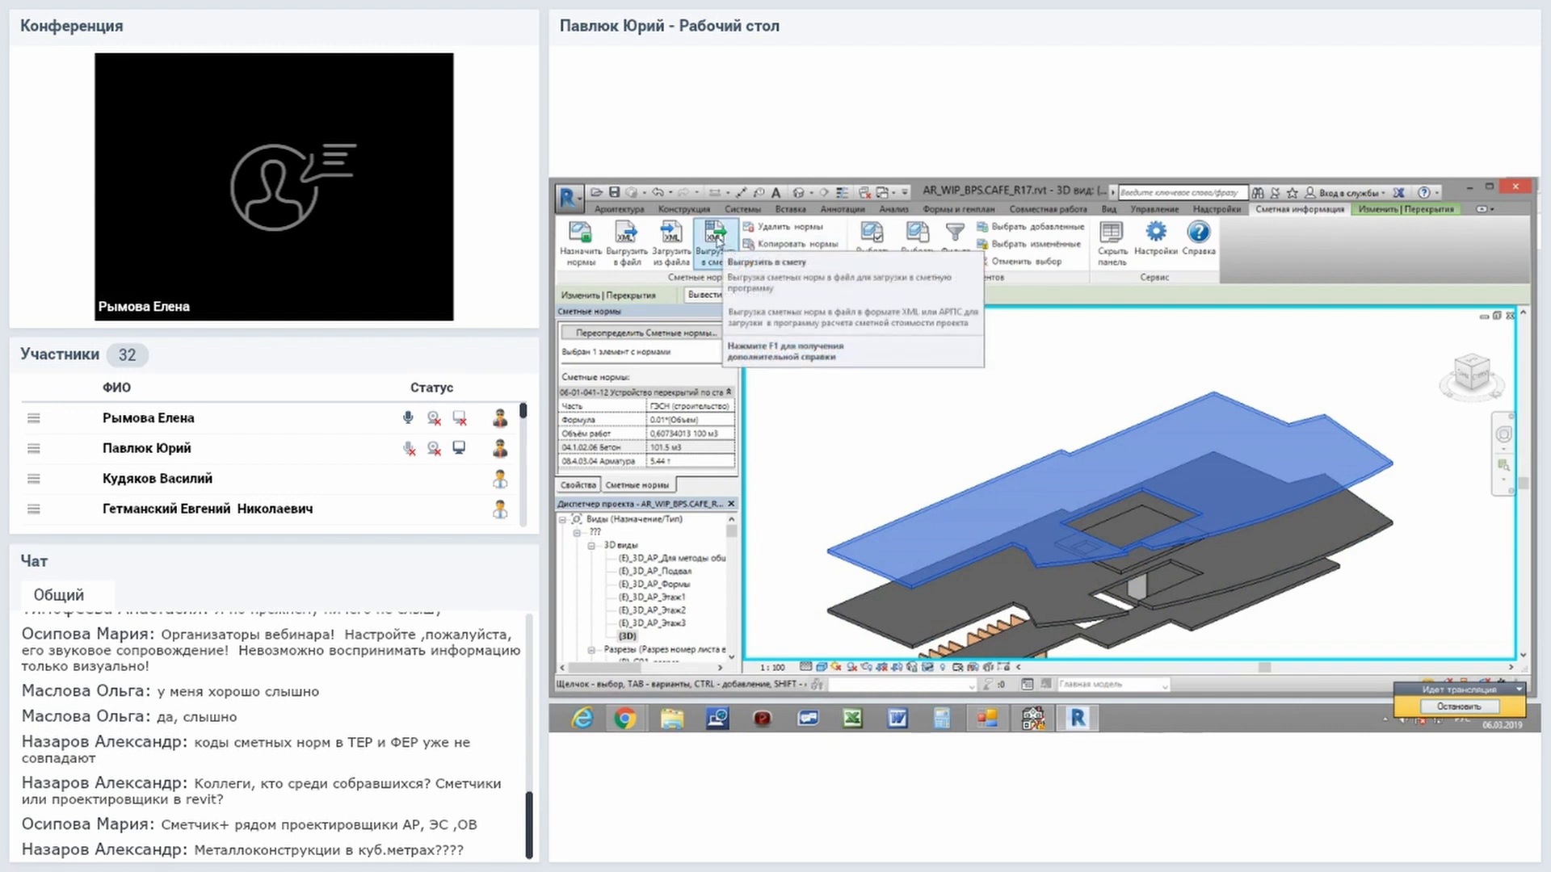
Launch the Выгрузить в смету export, keeping XML as the output format.
click(717, 241)
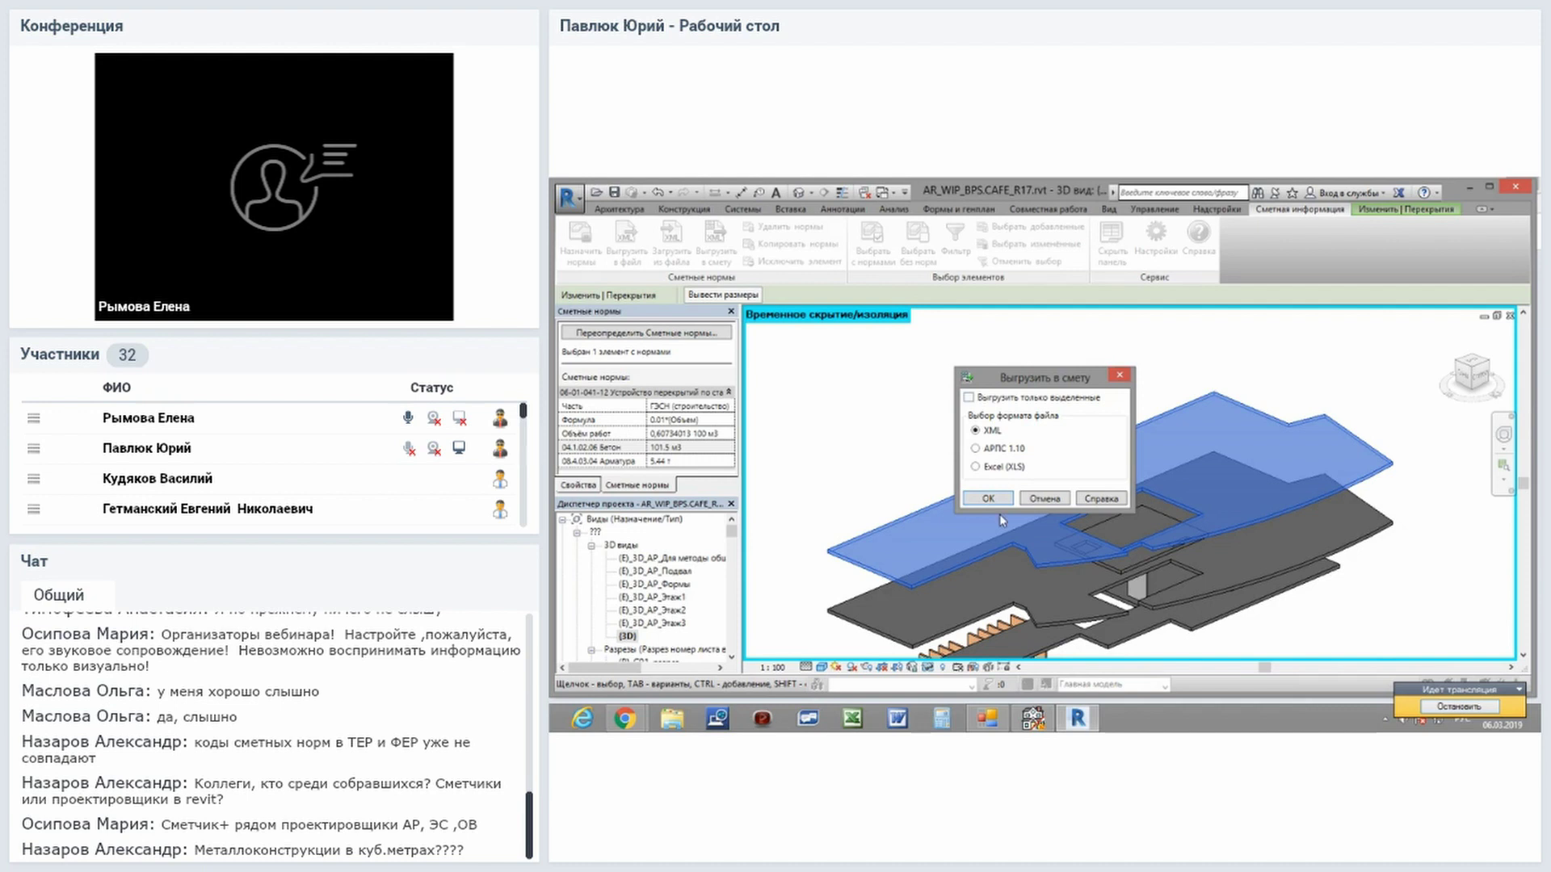
Confirm the XML export and browse to the C:\Gektor\WCMETA folder.
click(1004, 498)
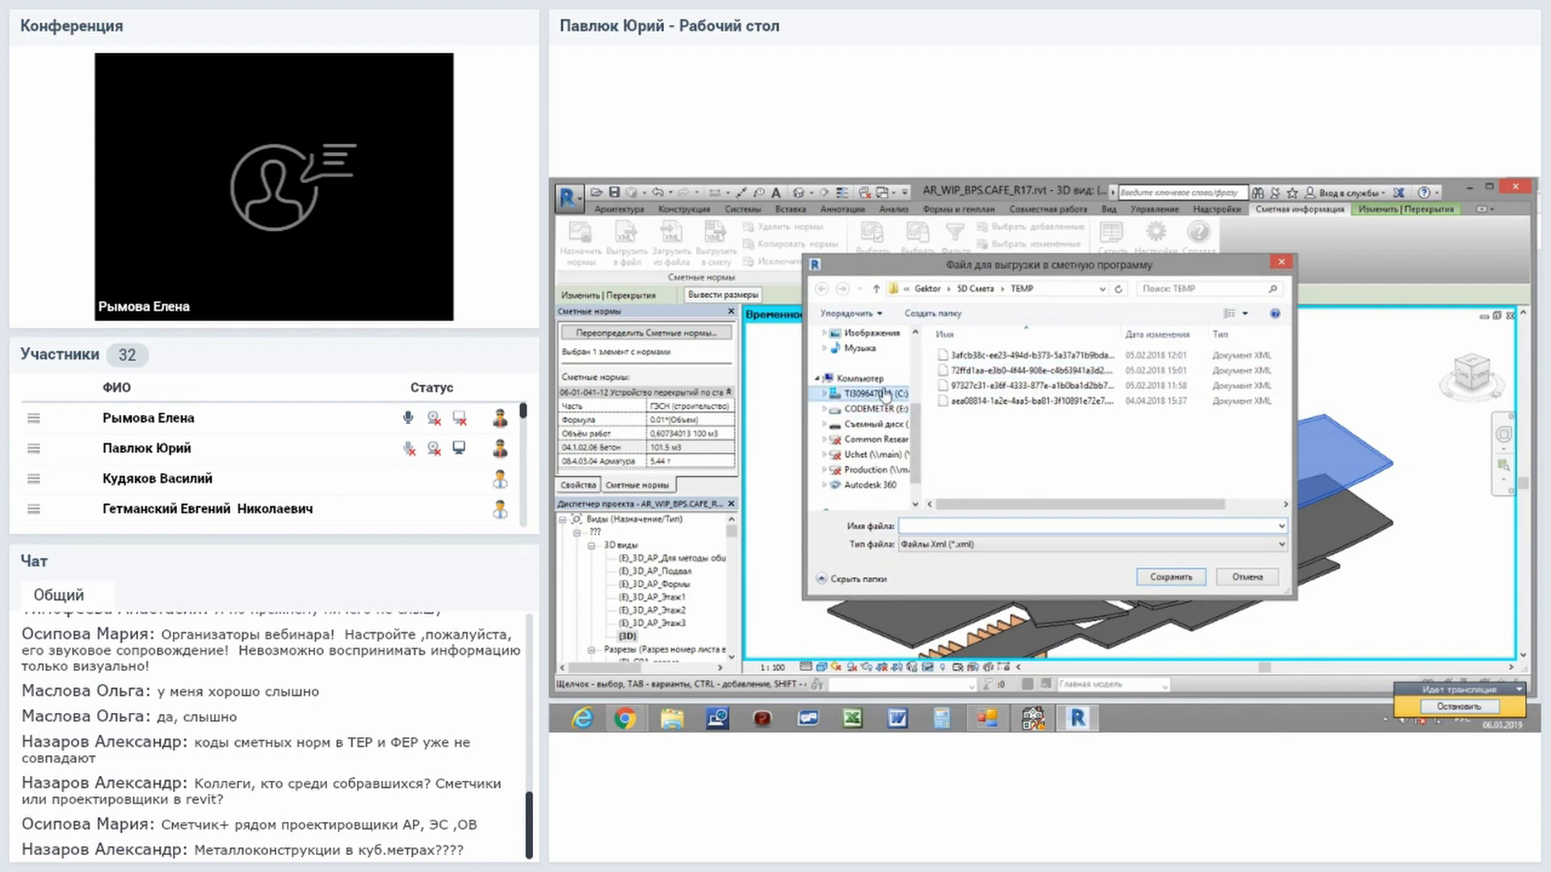
click(886, 395)
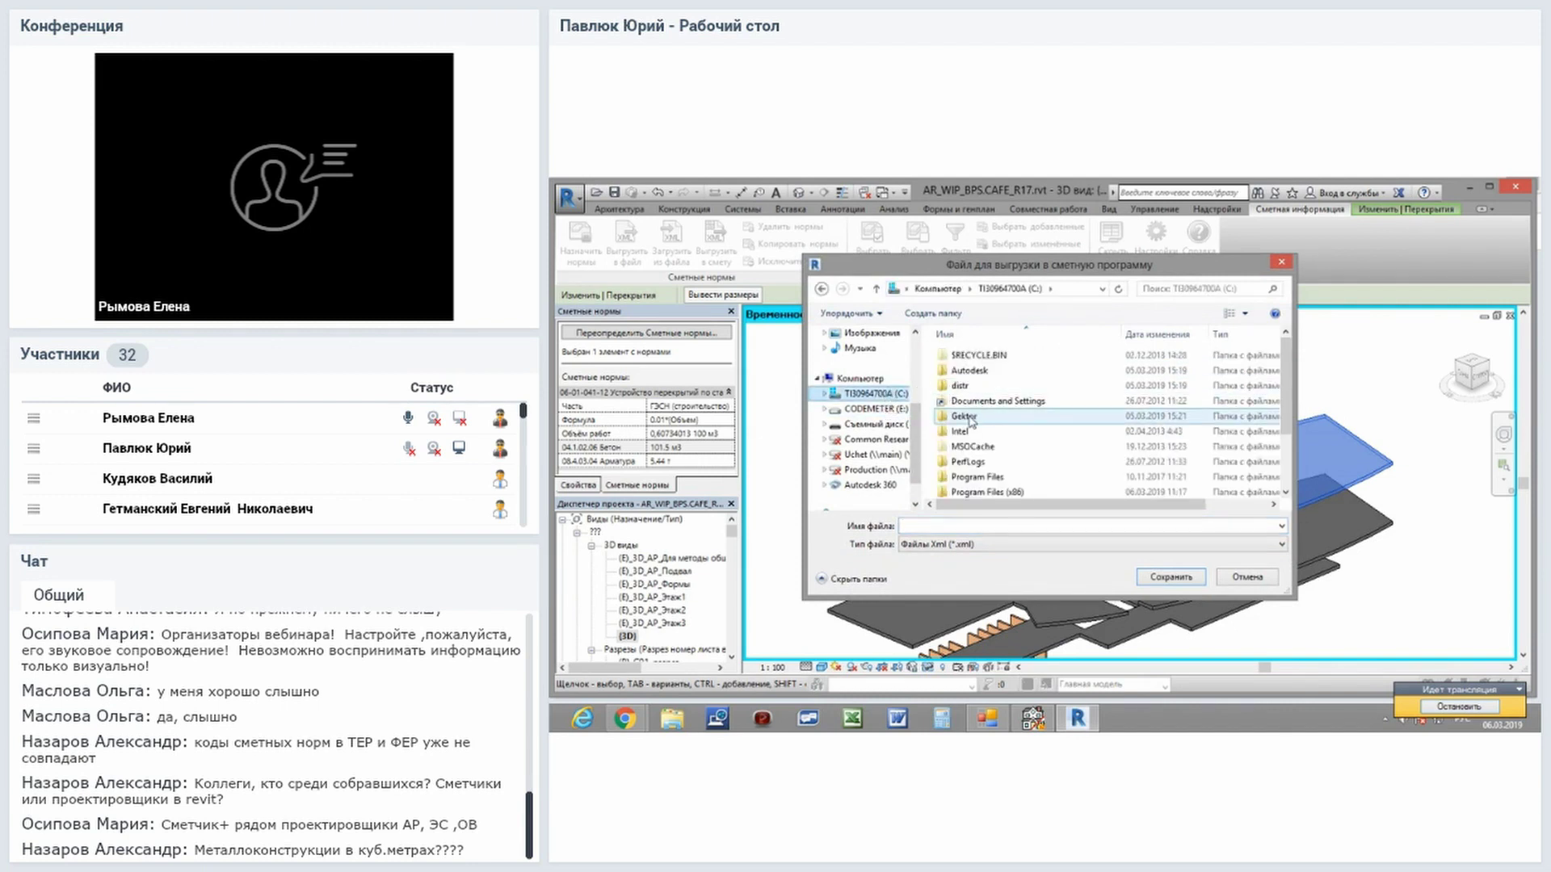
double_click(969, 417)
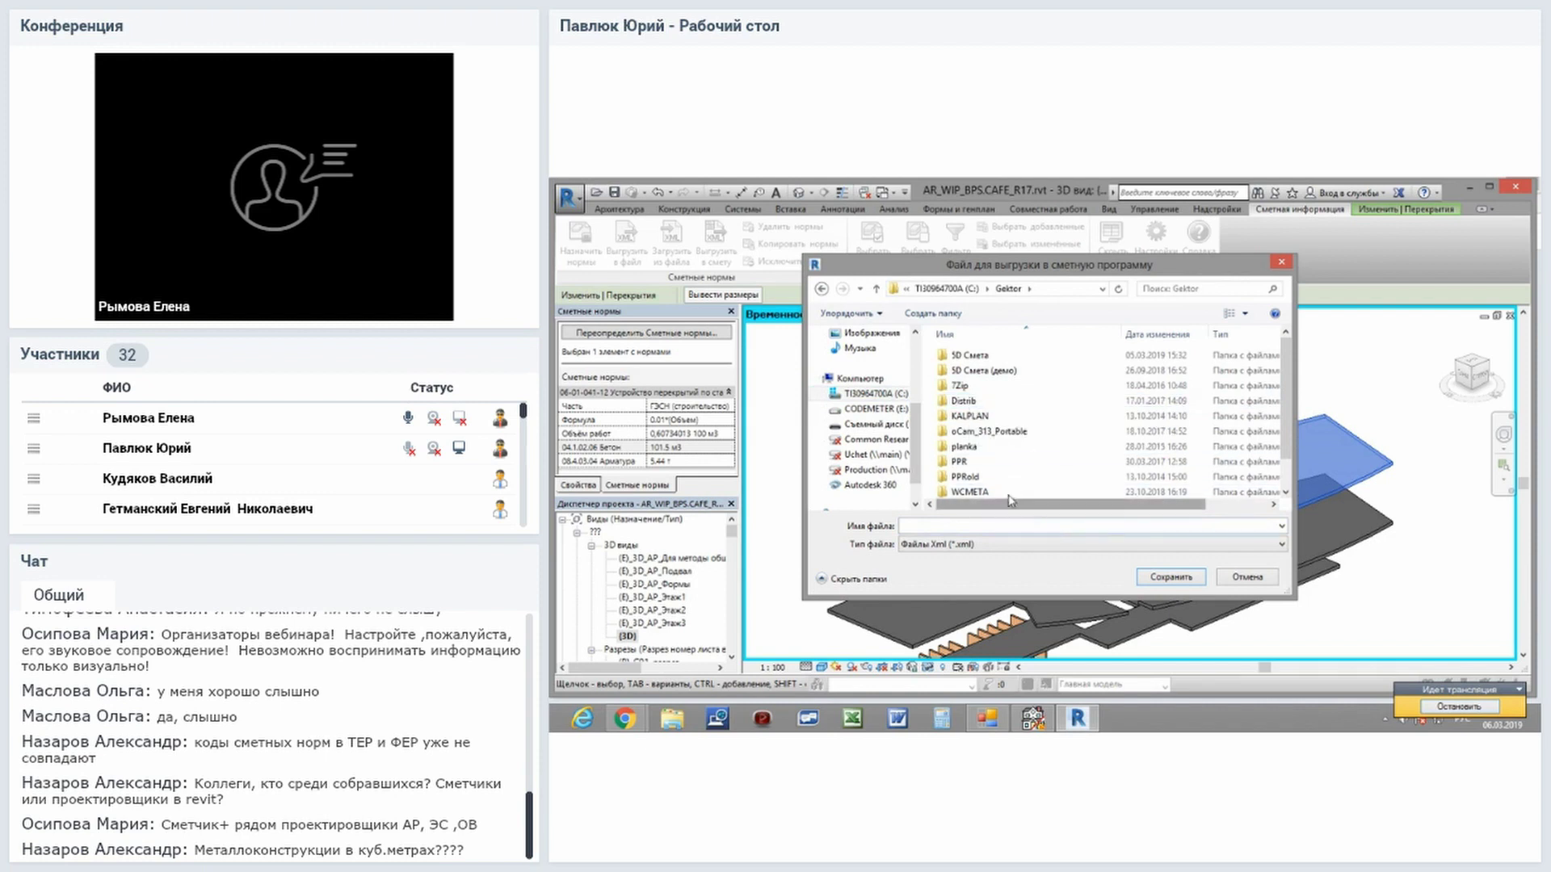
double_click(969, 491)
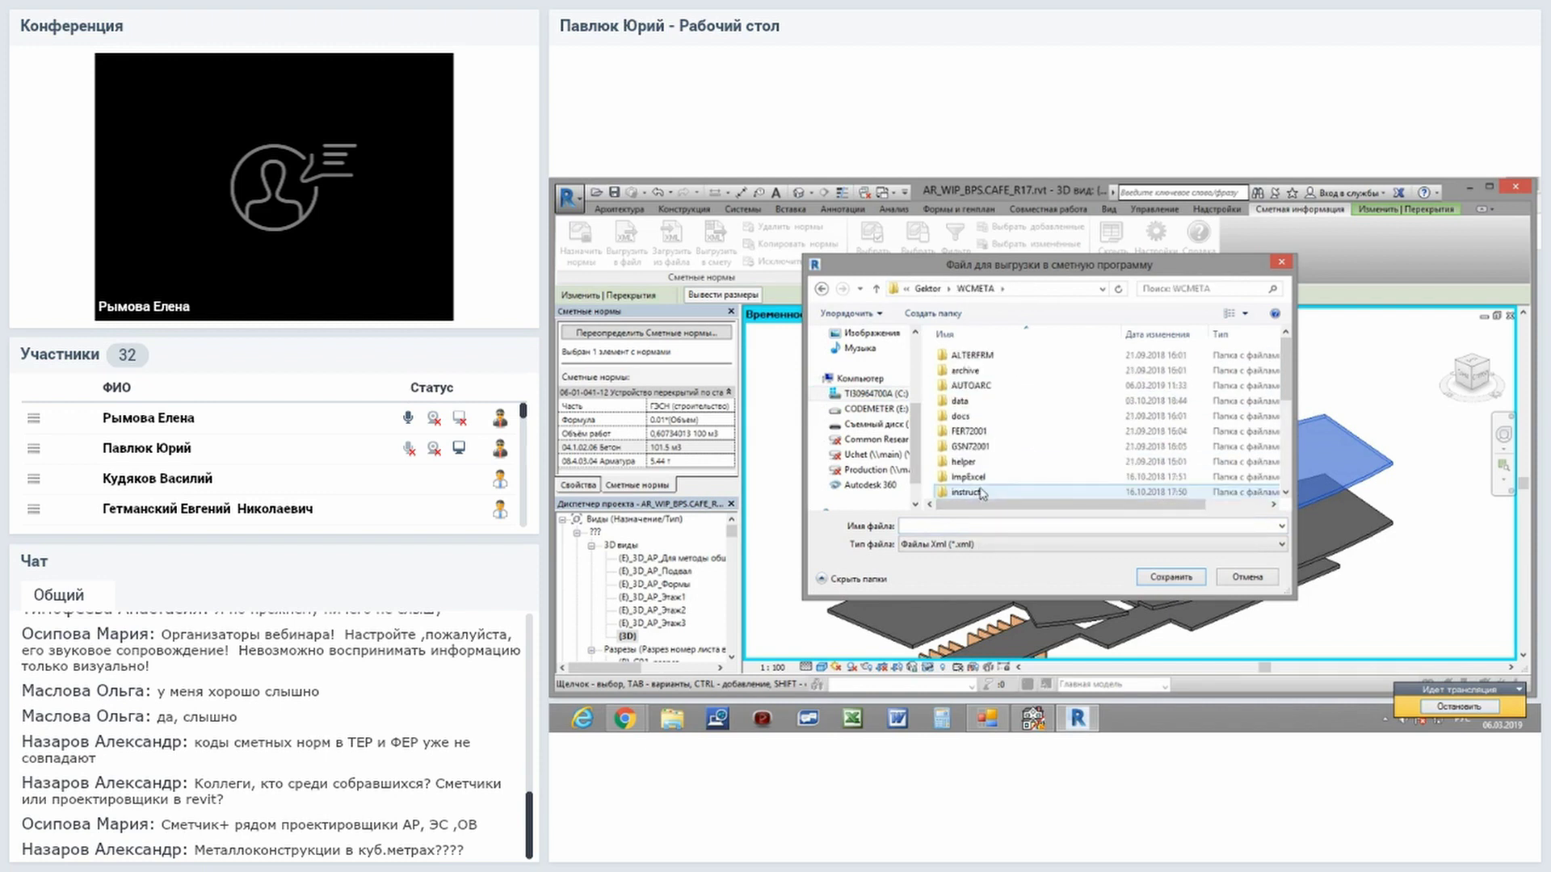
Open the TMP subfolder and save the exported norms XML file there.
scroll(981, 493, down, 1)
scroll(981, 488, down, 1)
scroll(979, 485, down, 2)
scroll(972, 496, down, 1)
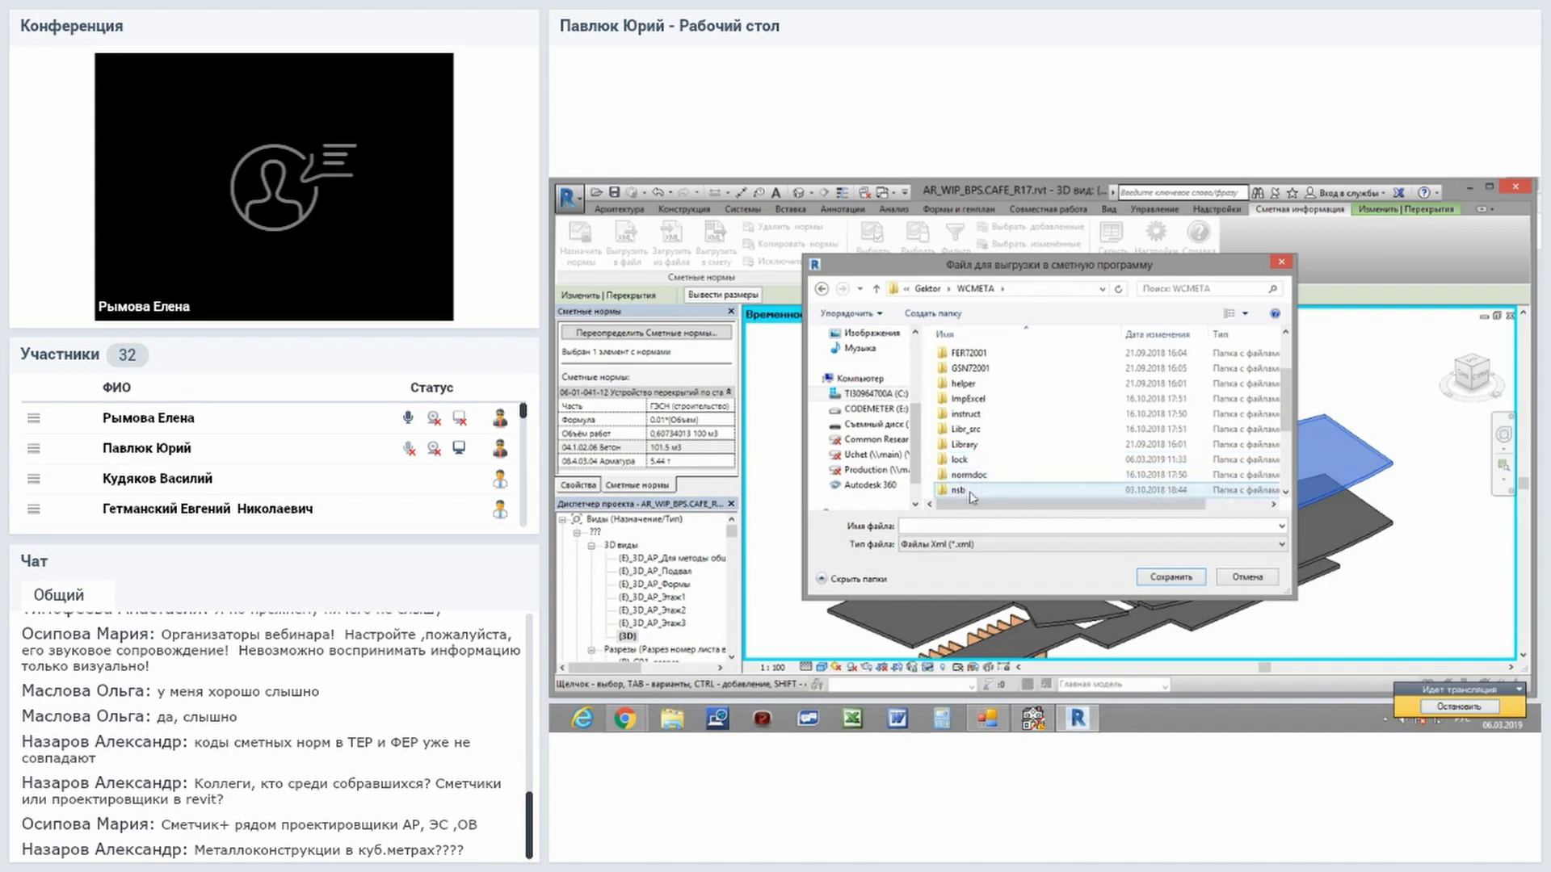
scroll(972, 496, down, 1)
scroll(971, 496, down, 2)
scroll(971, 496, down, 1)
click(971, 490)
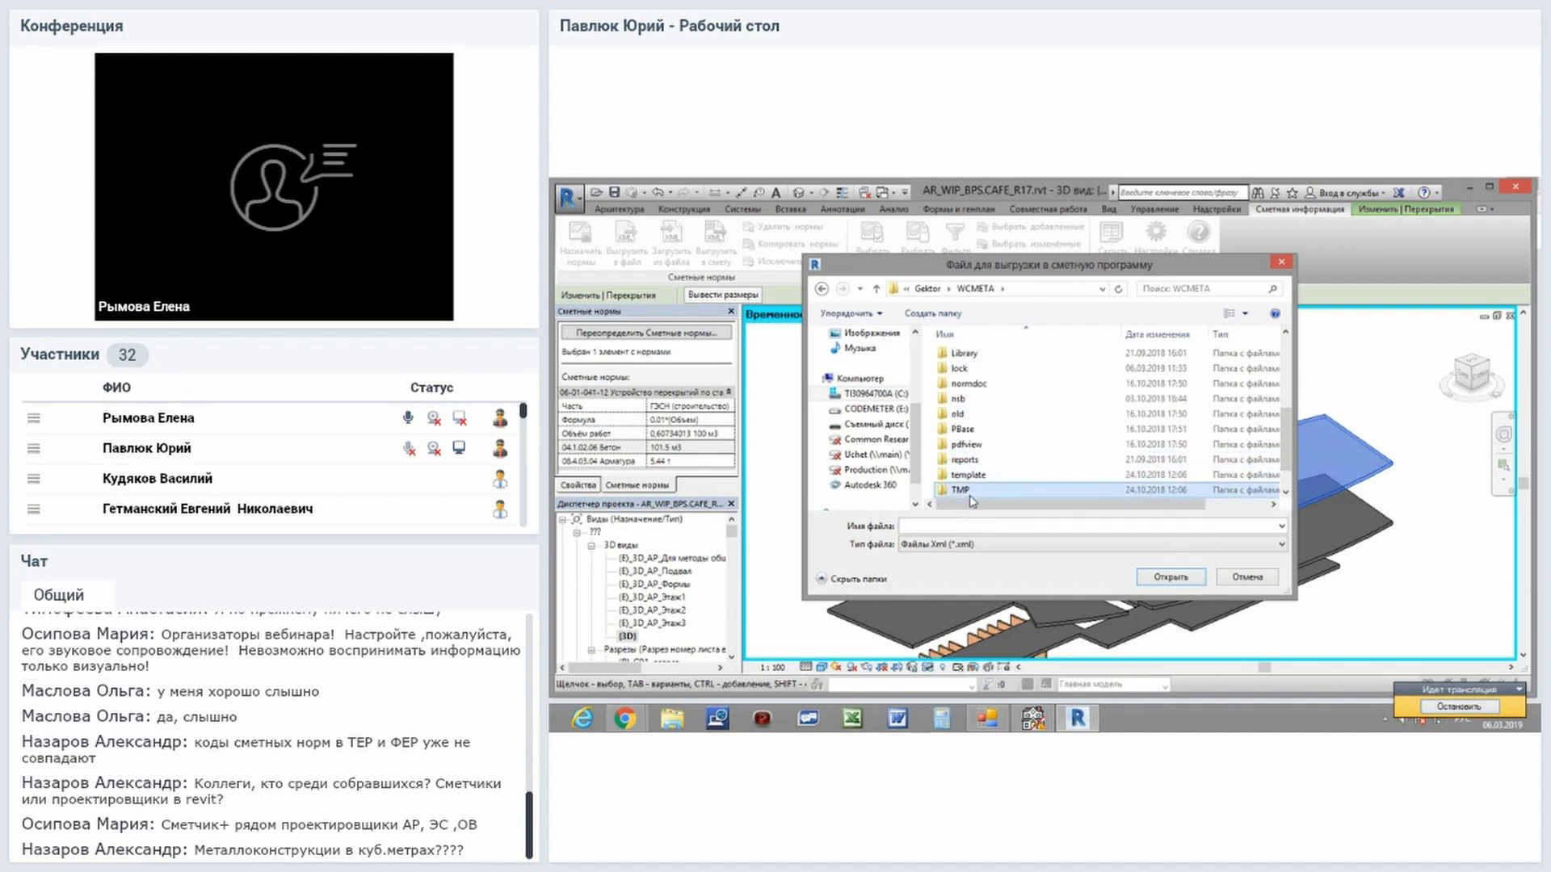
double_click(970, 493)
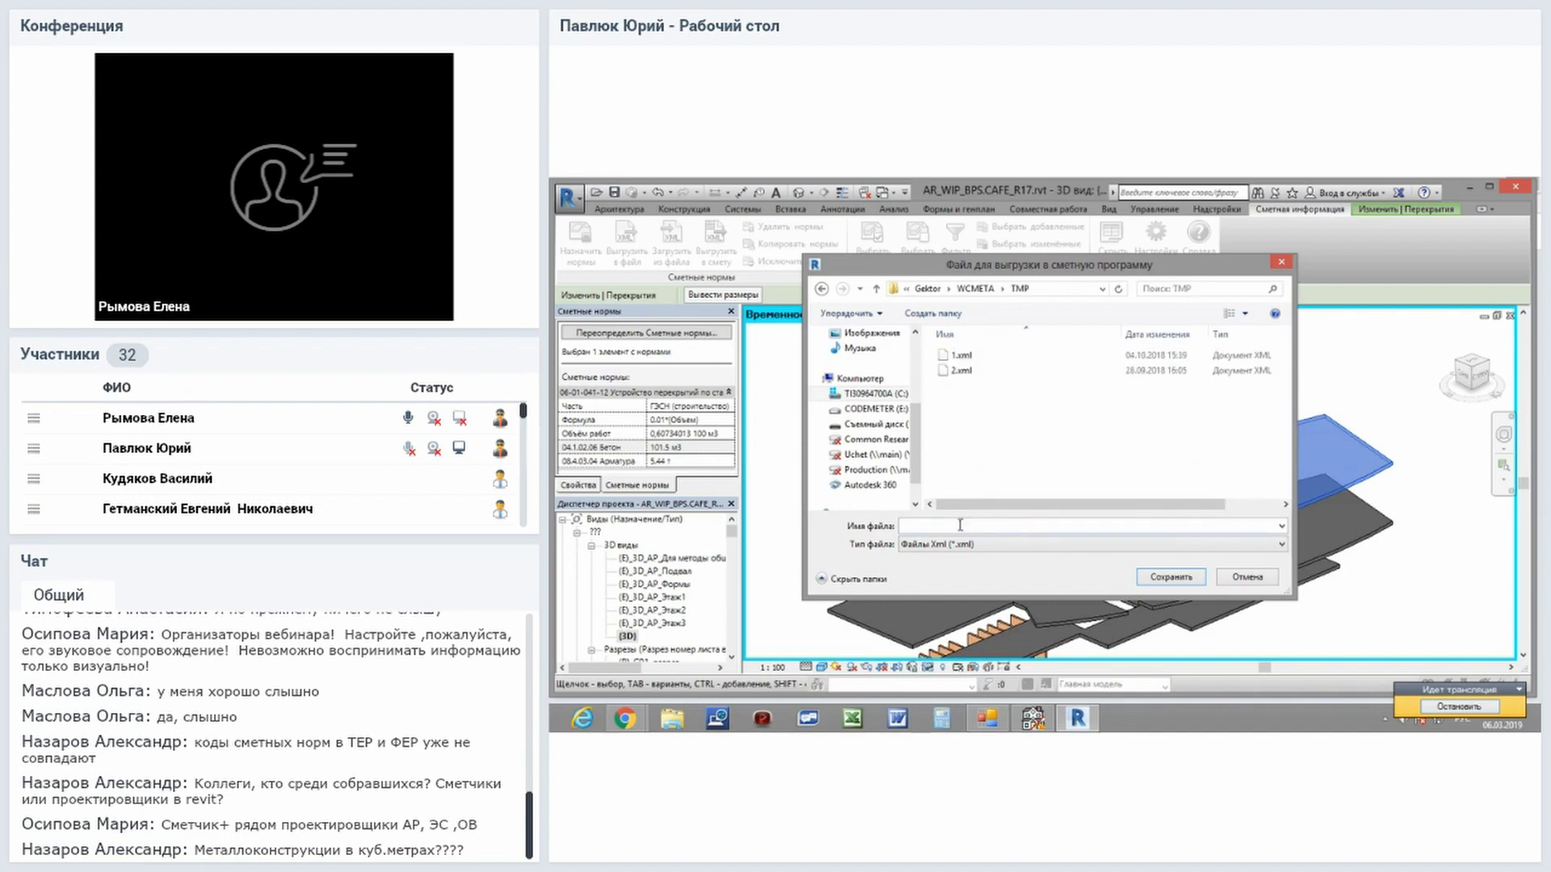
click(962, 526)
click(1169, 578)
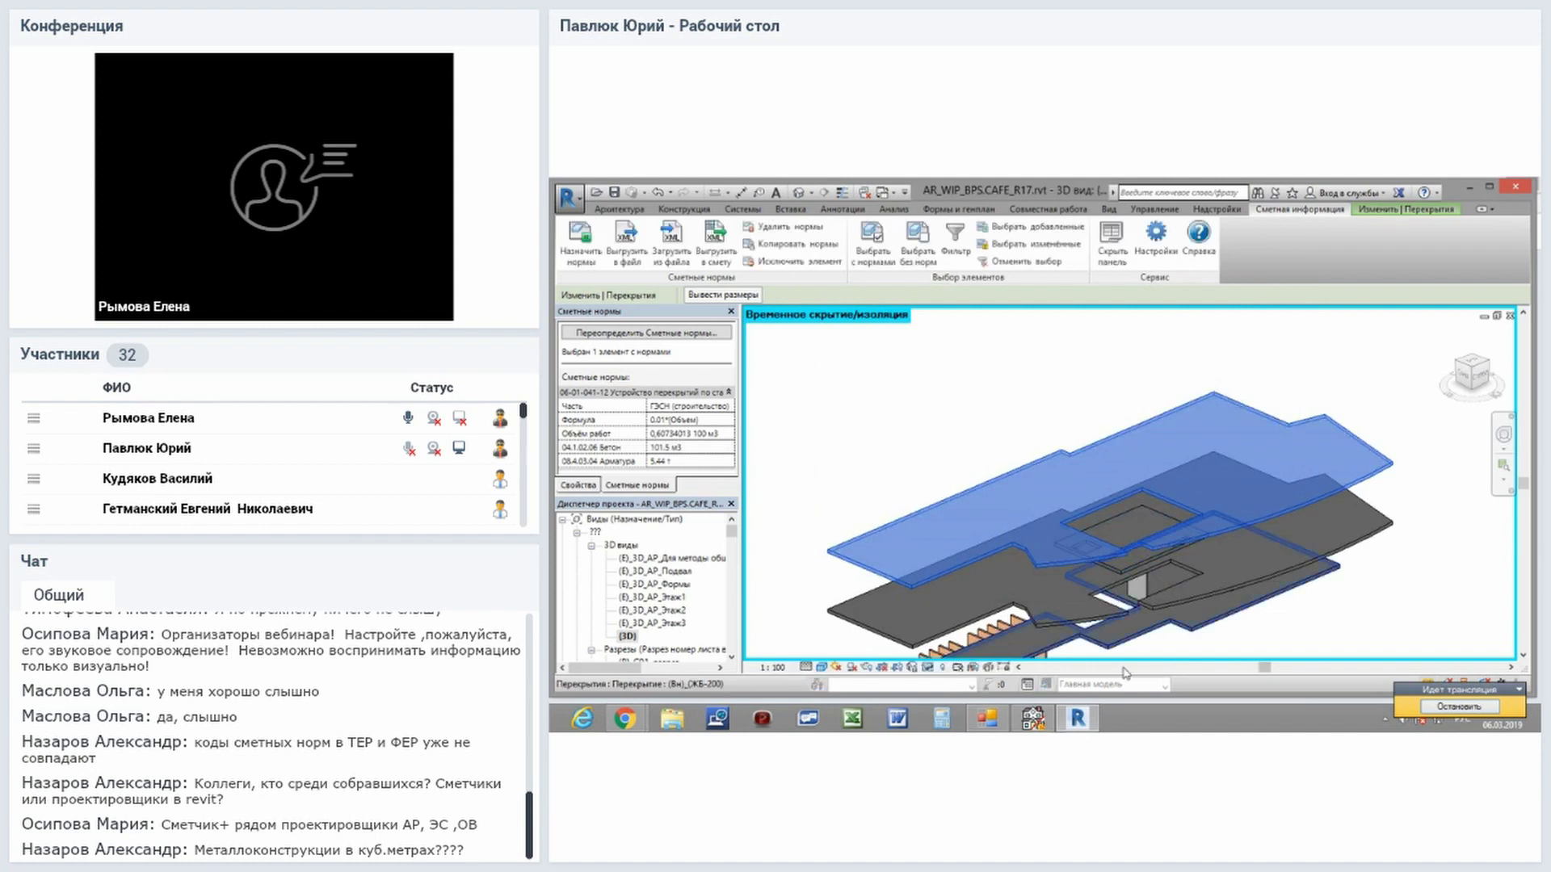
In Сметчик-Строитель, add estimate number 45 to the Проверка object and save it.
click(1037, 720)
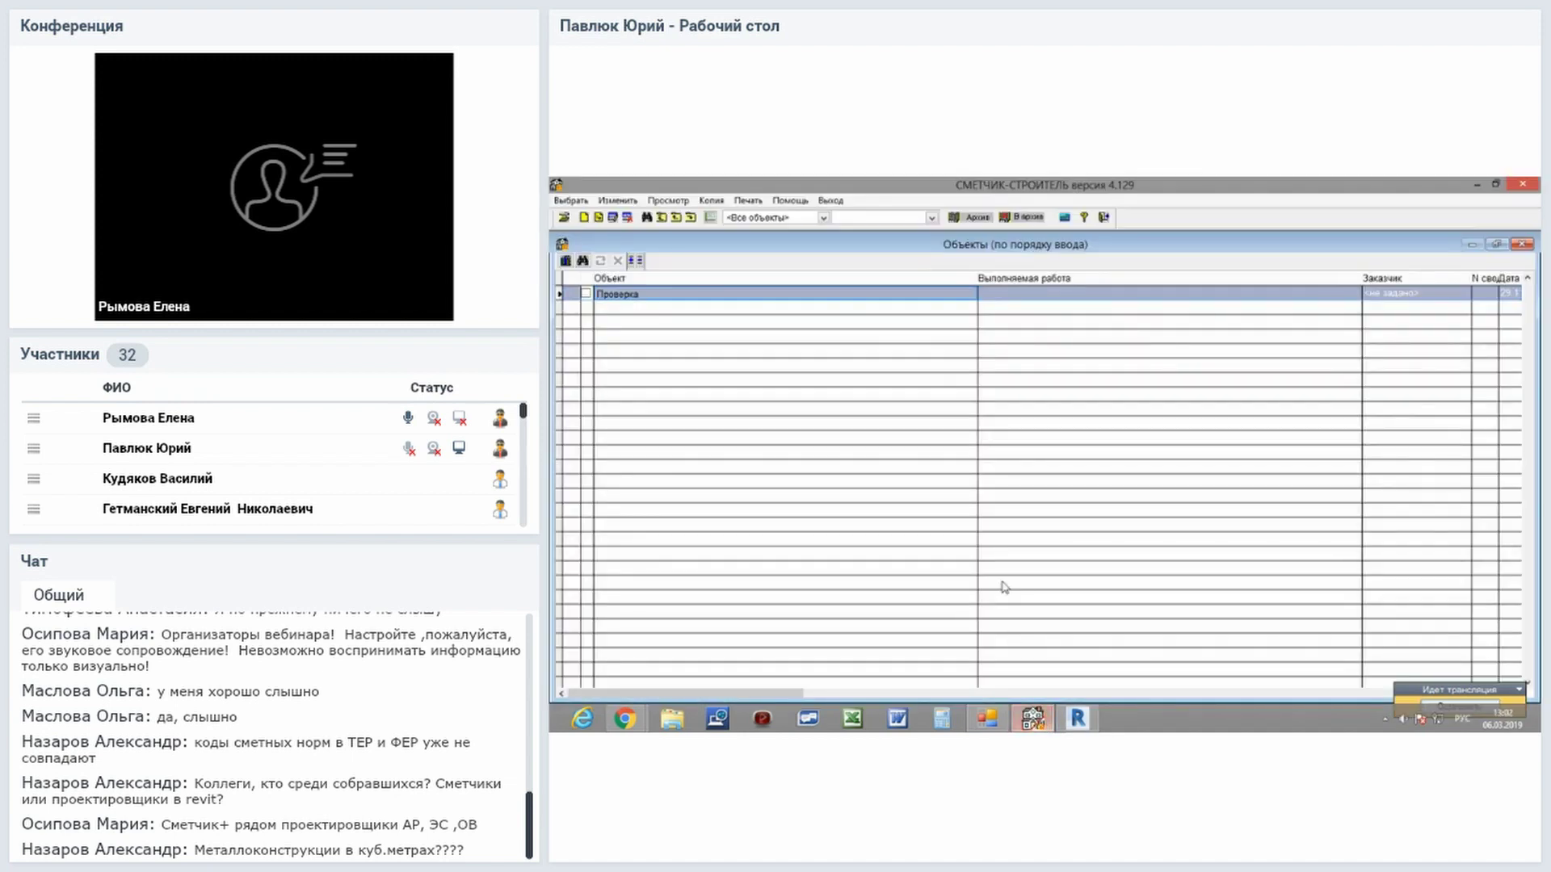
double_click(909, 293)
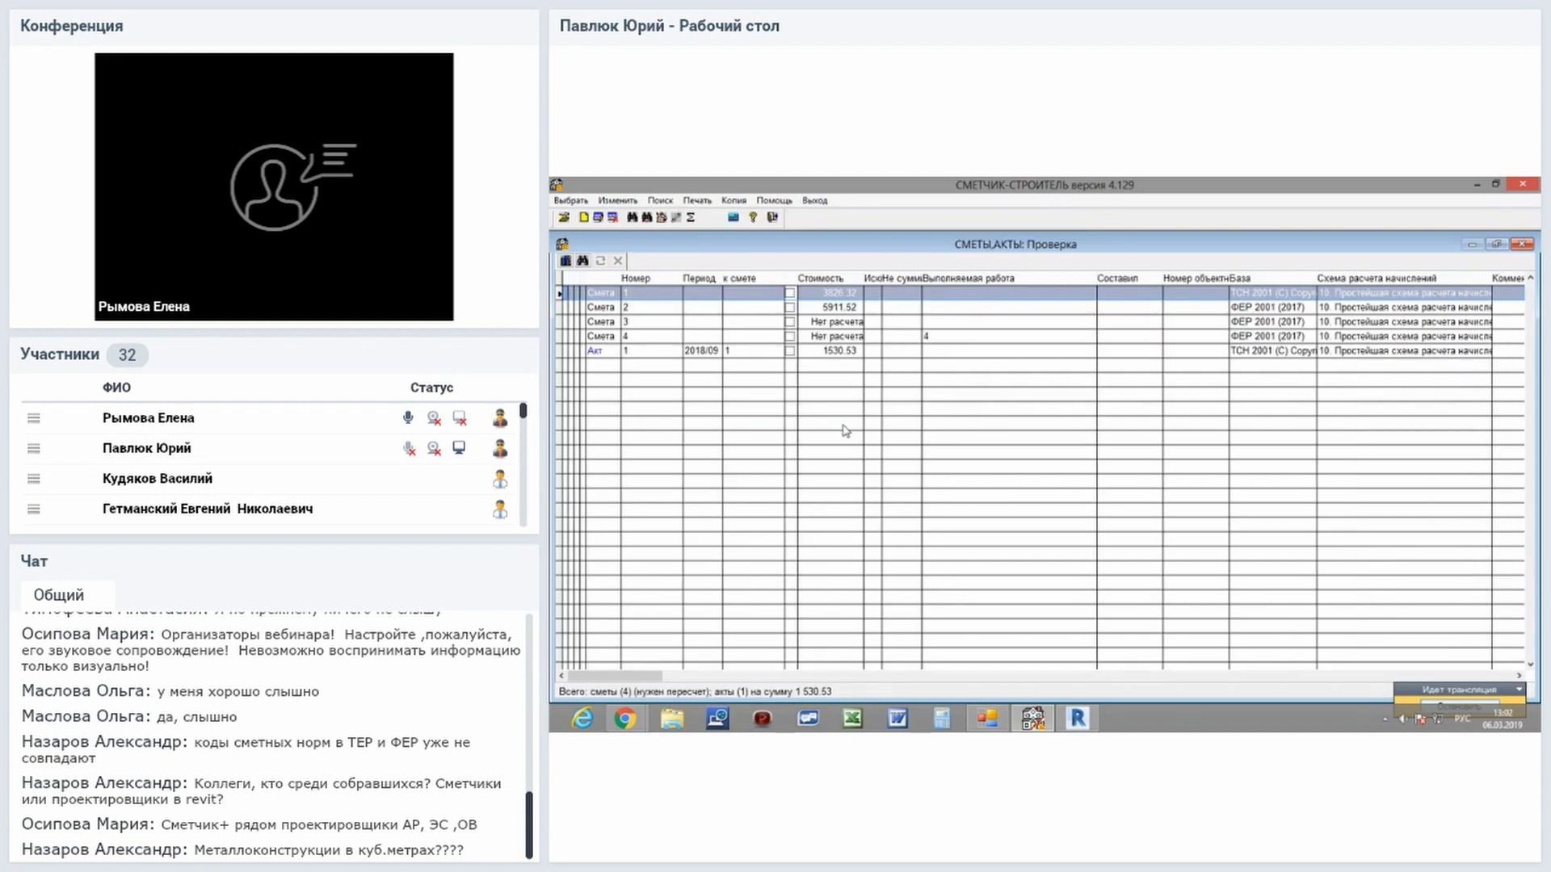
key(Insert)
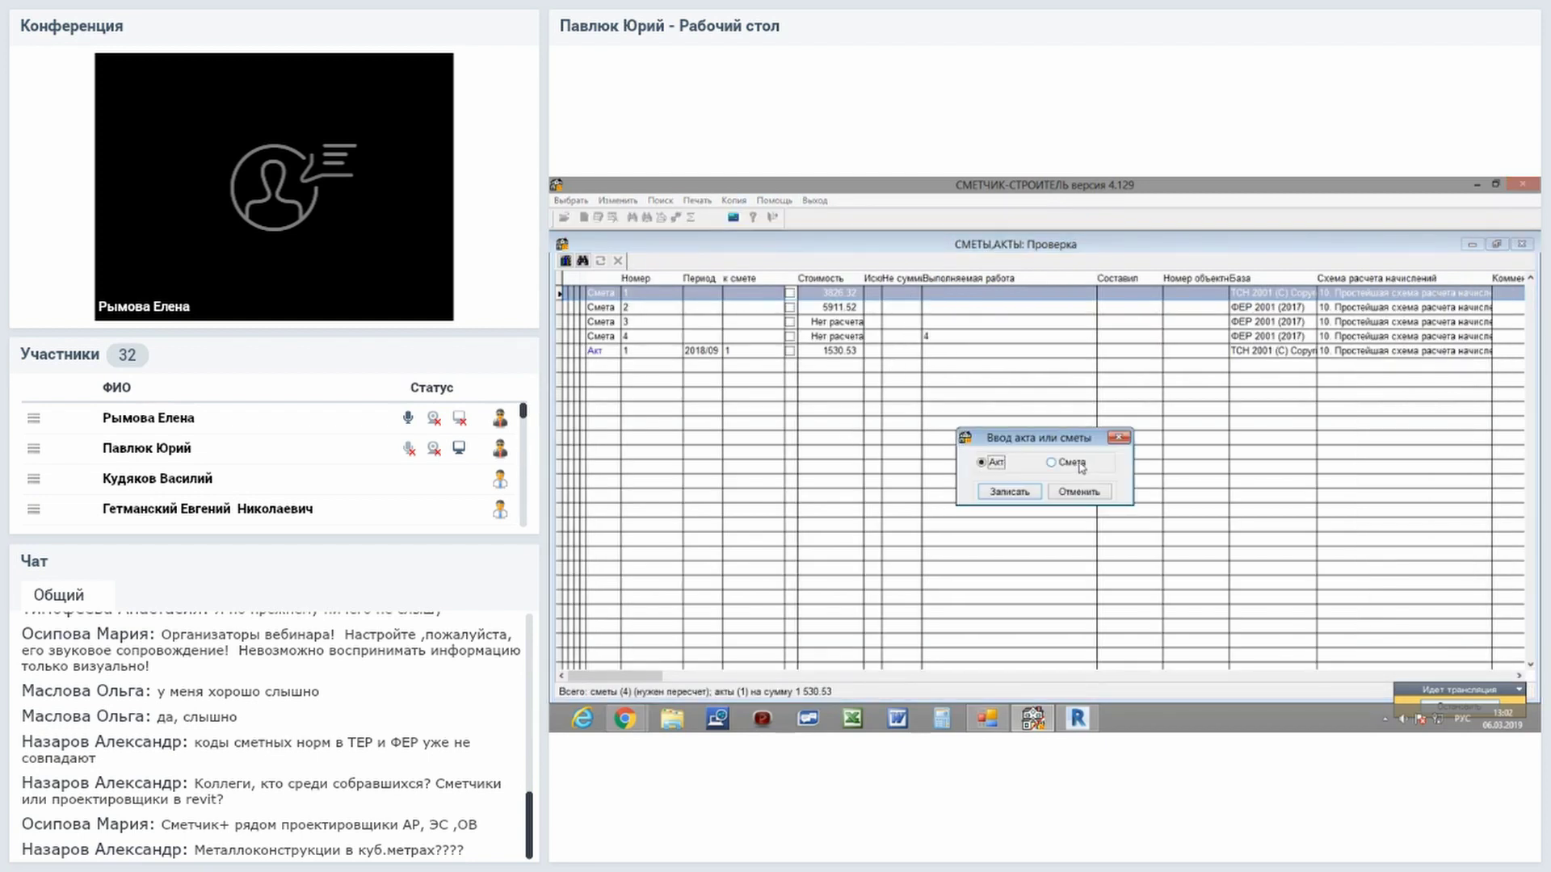
click(1075, 463)
click(1033, 493)
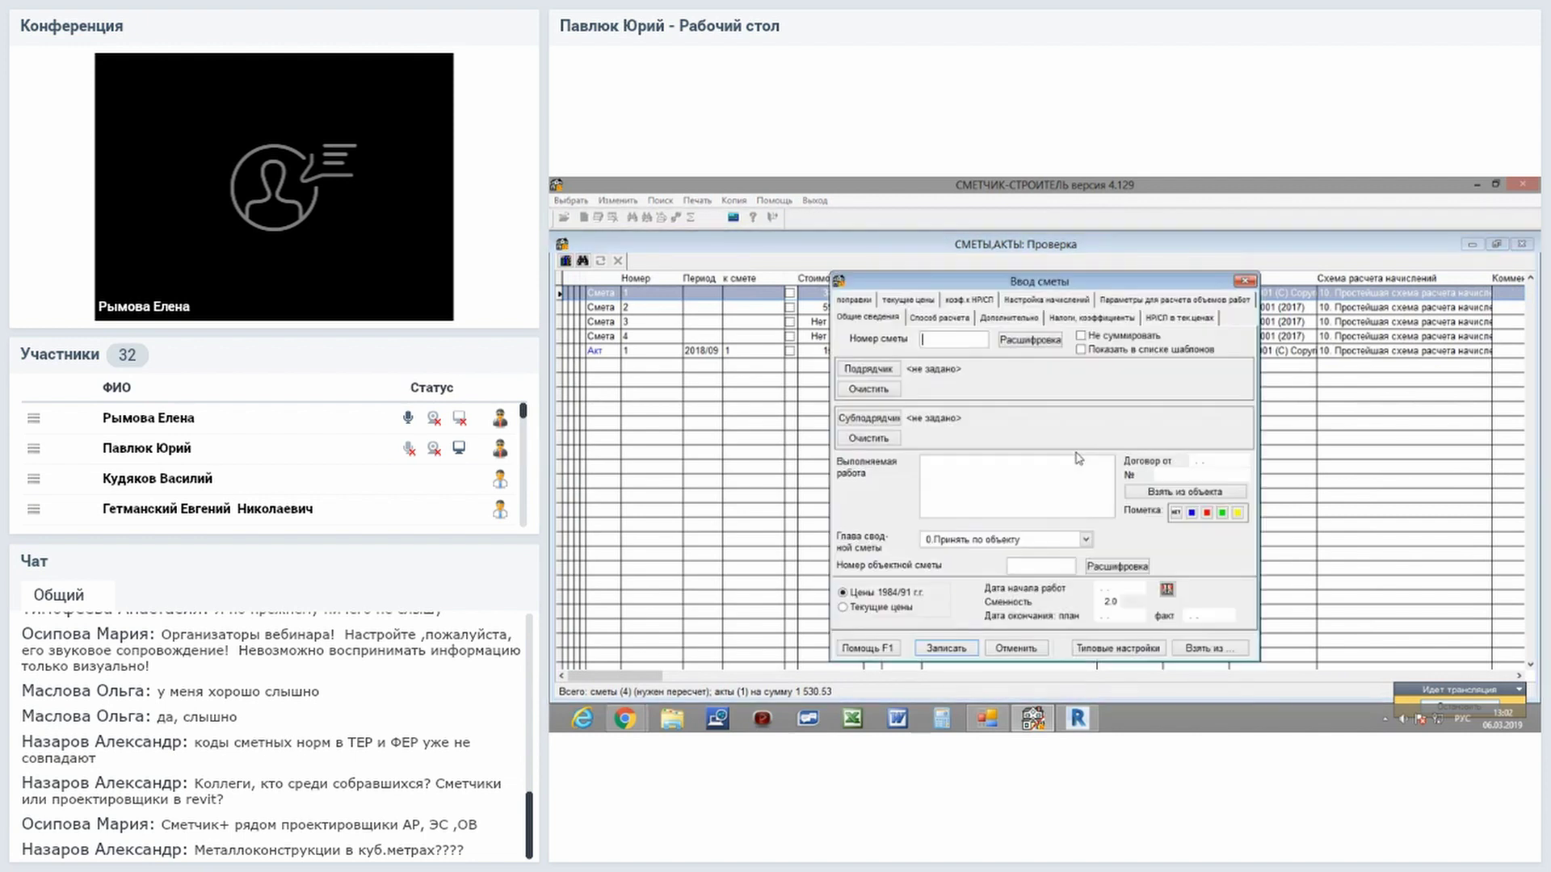
text(45)
click(969, 320)
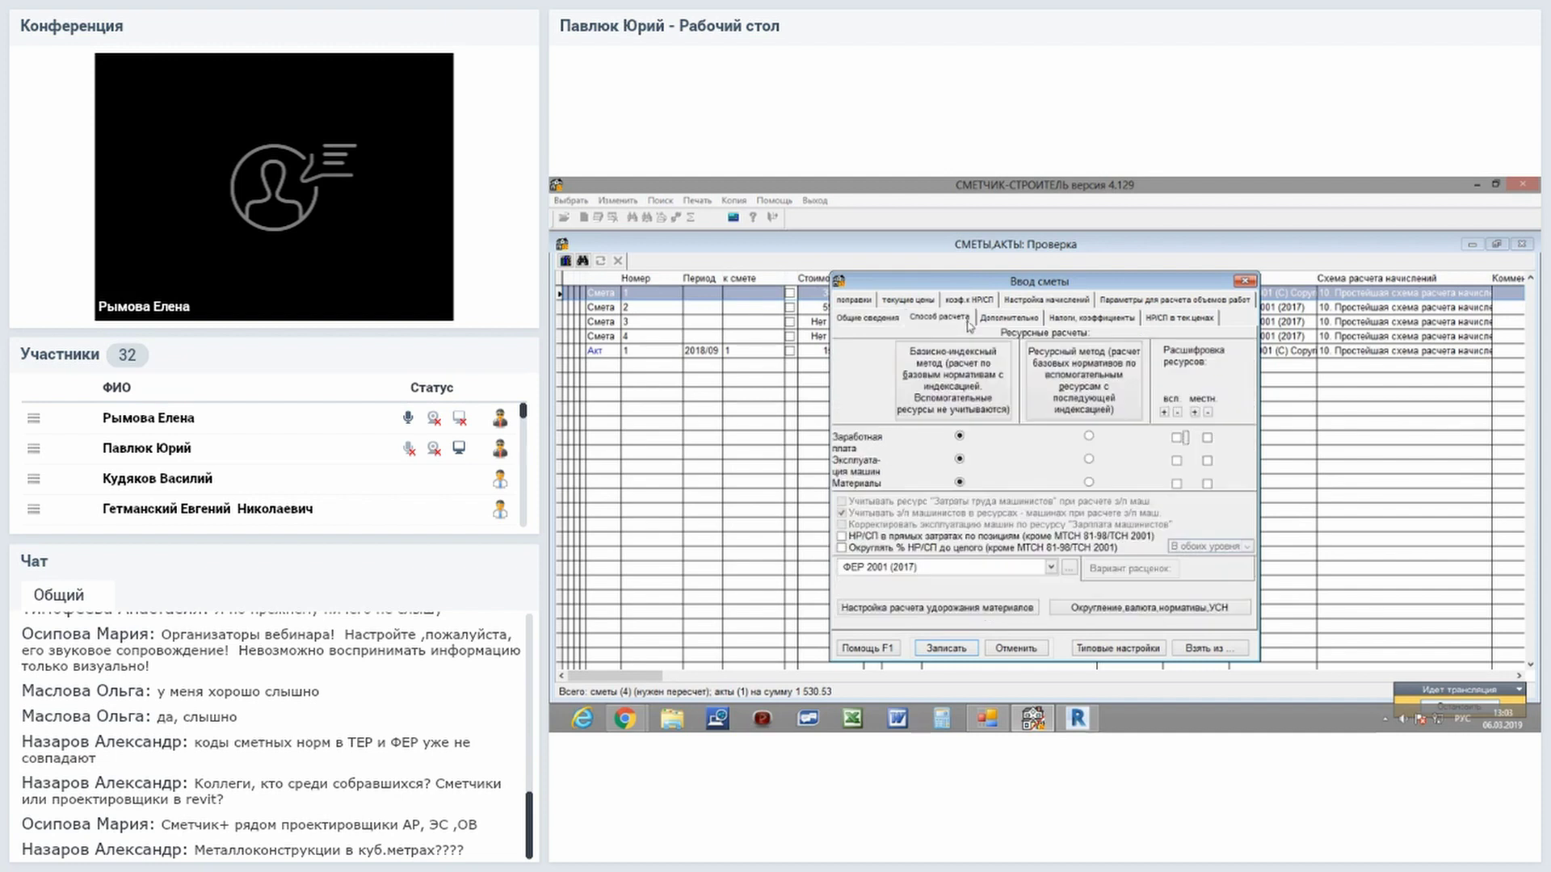
click(921, 648)
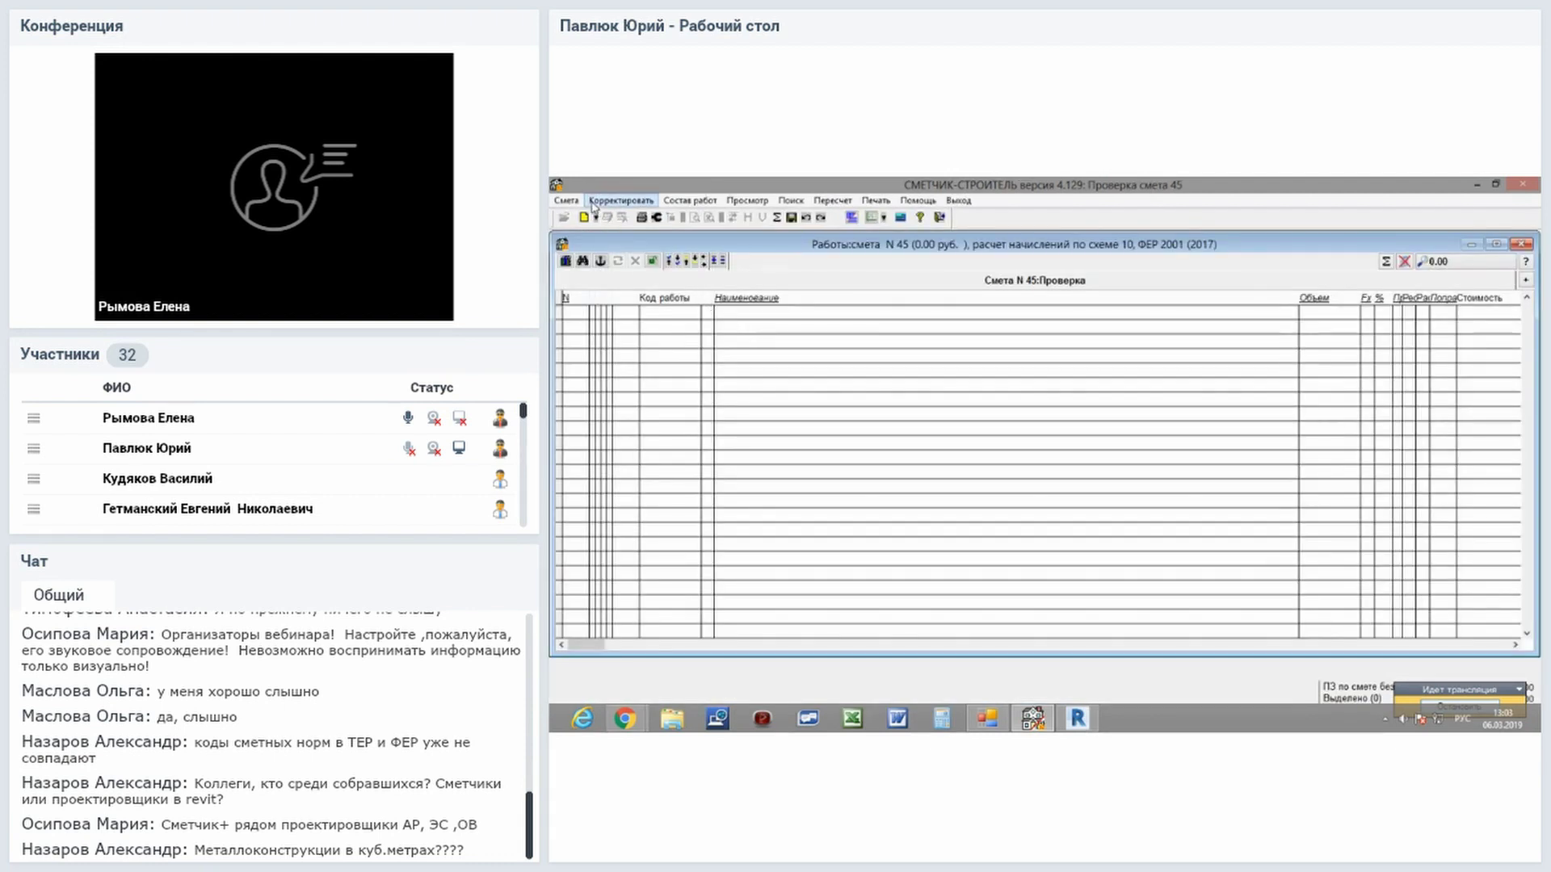
Start the 5D Смета-XML load for estimate 45 and pick 3.xml from Gektor\WCMETA\TMP.
click(568, 202)
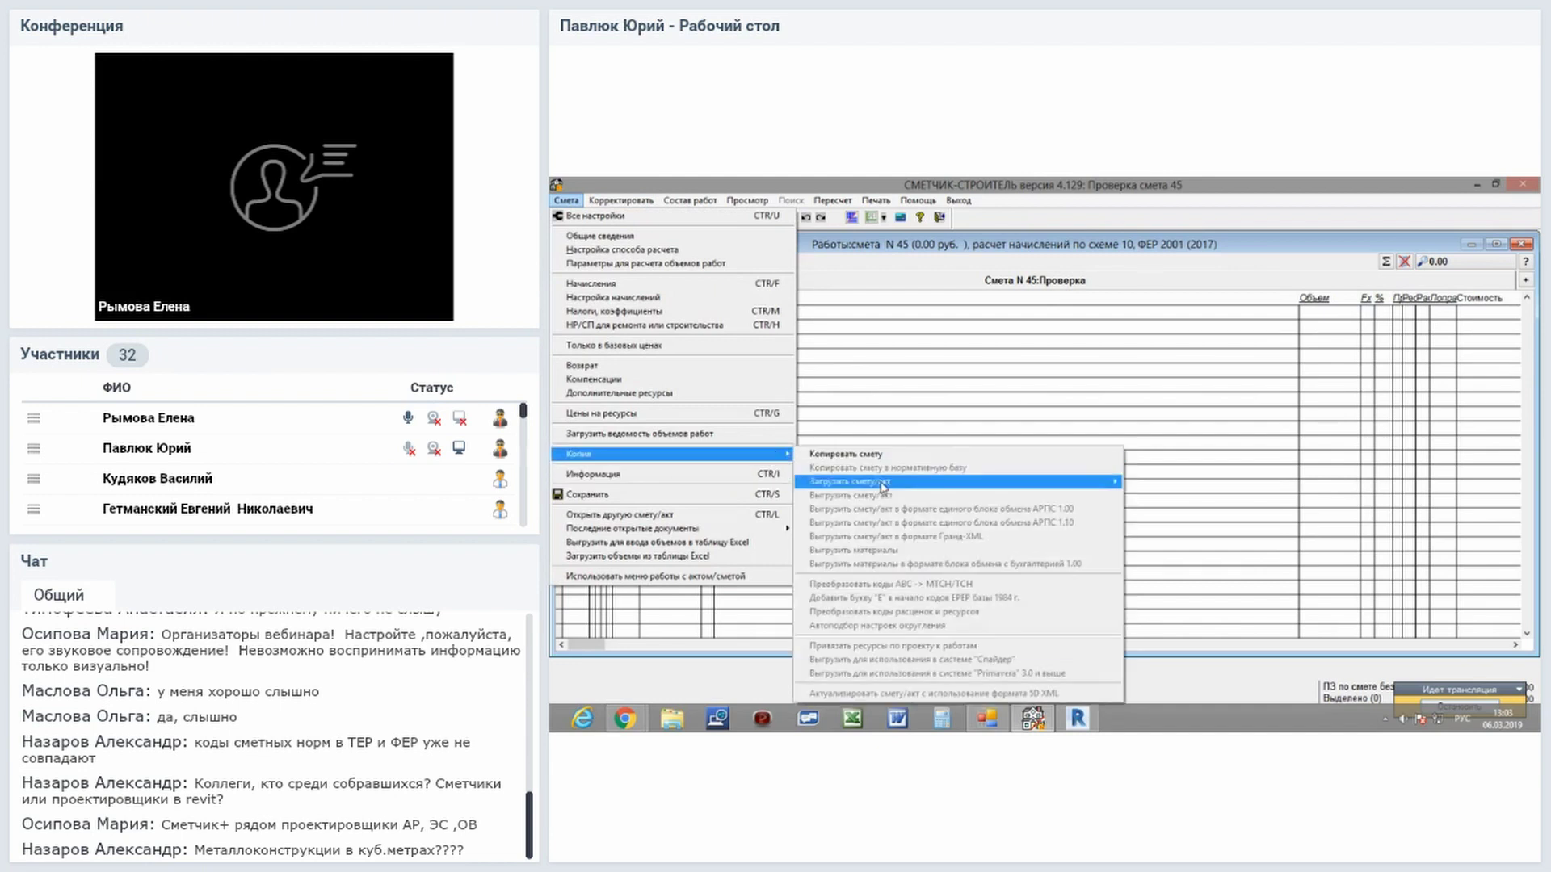
mouse_move(579, 454)
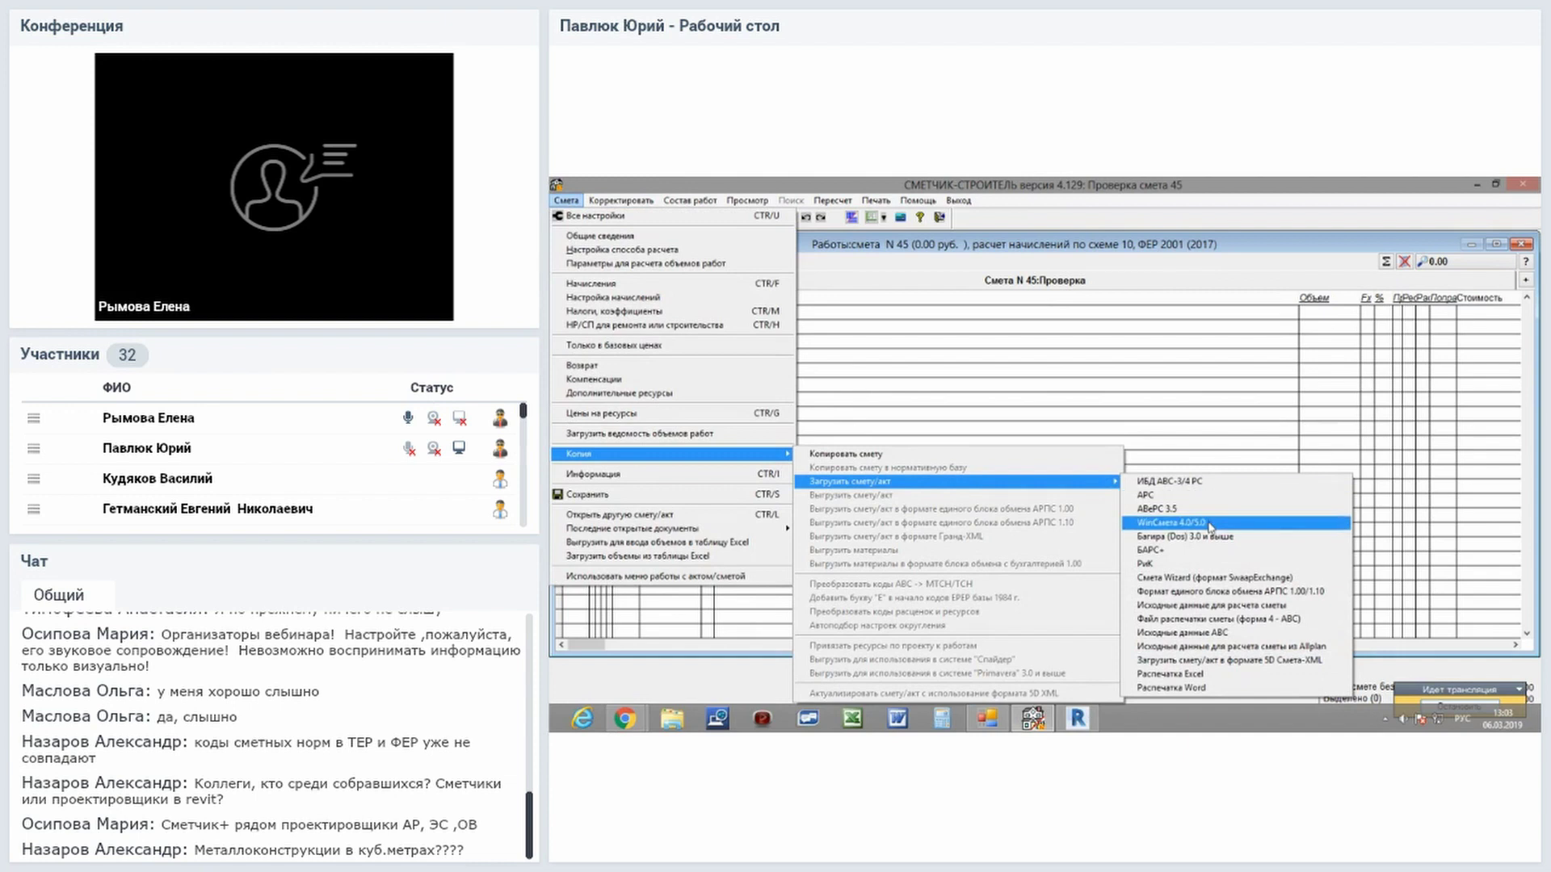
mouse_move(848, 481)
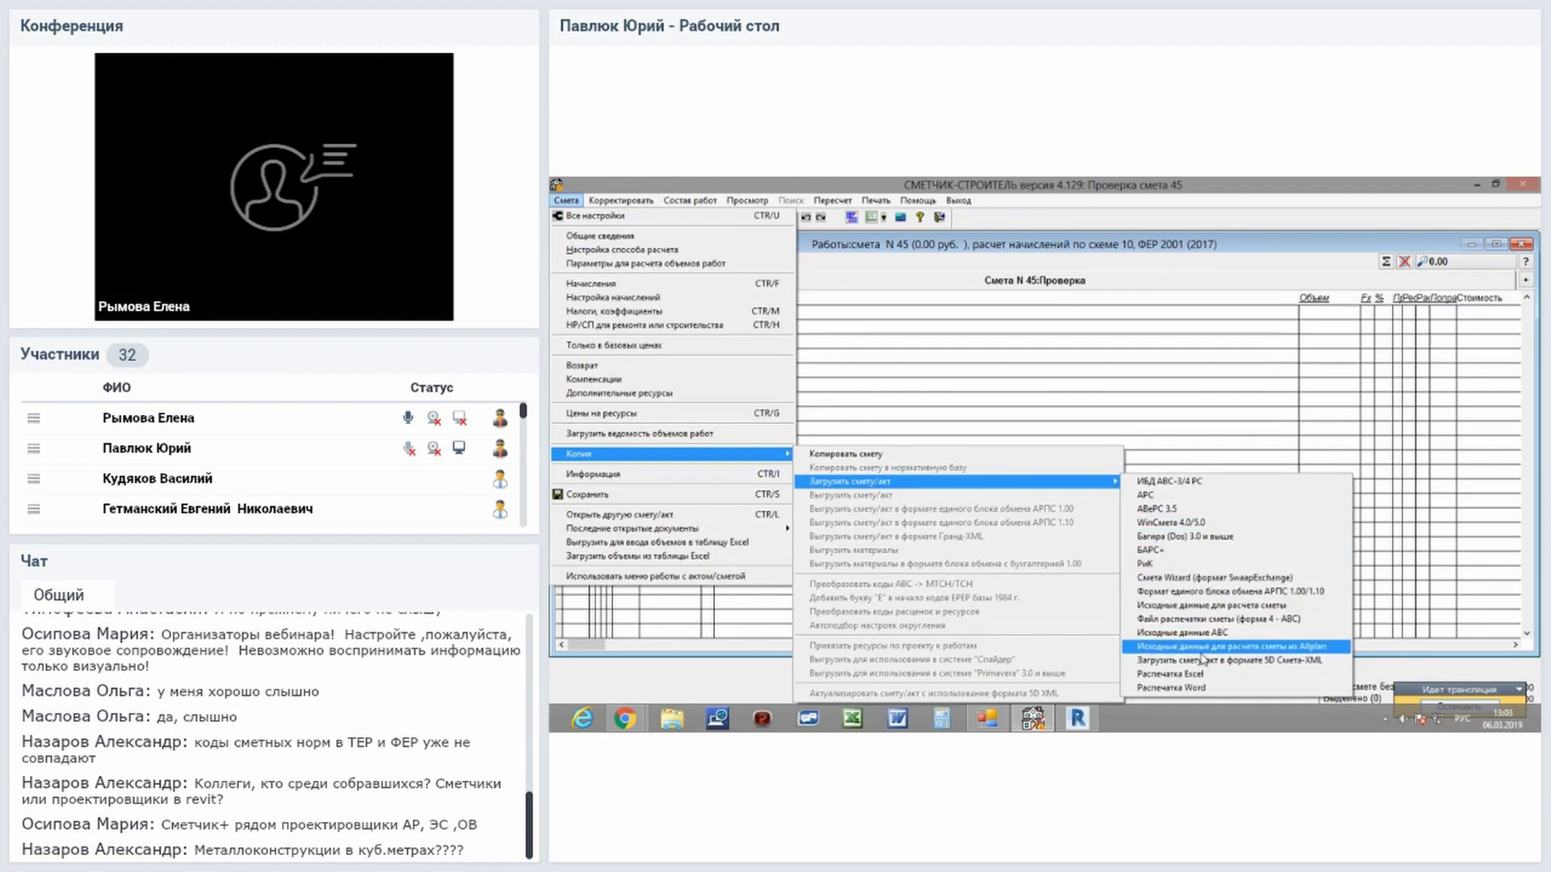
click(1204, 661)
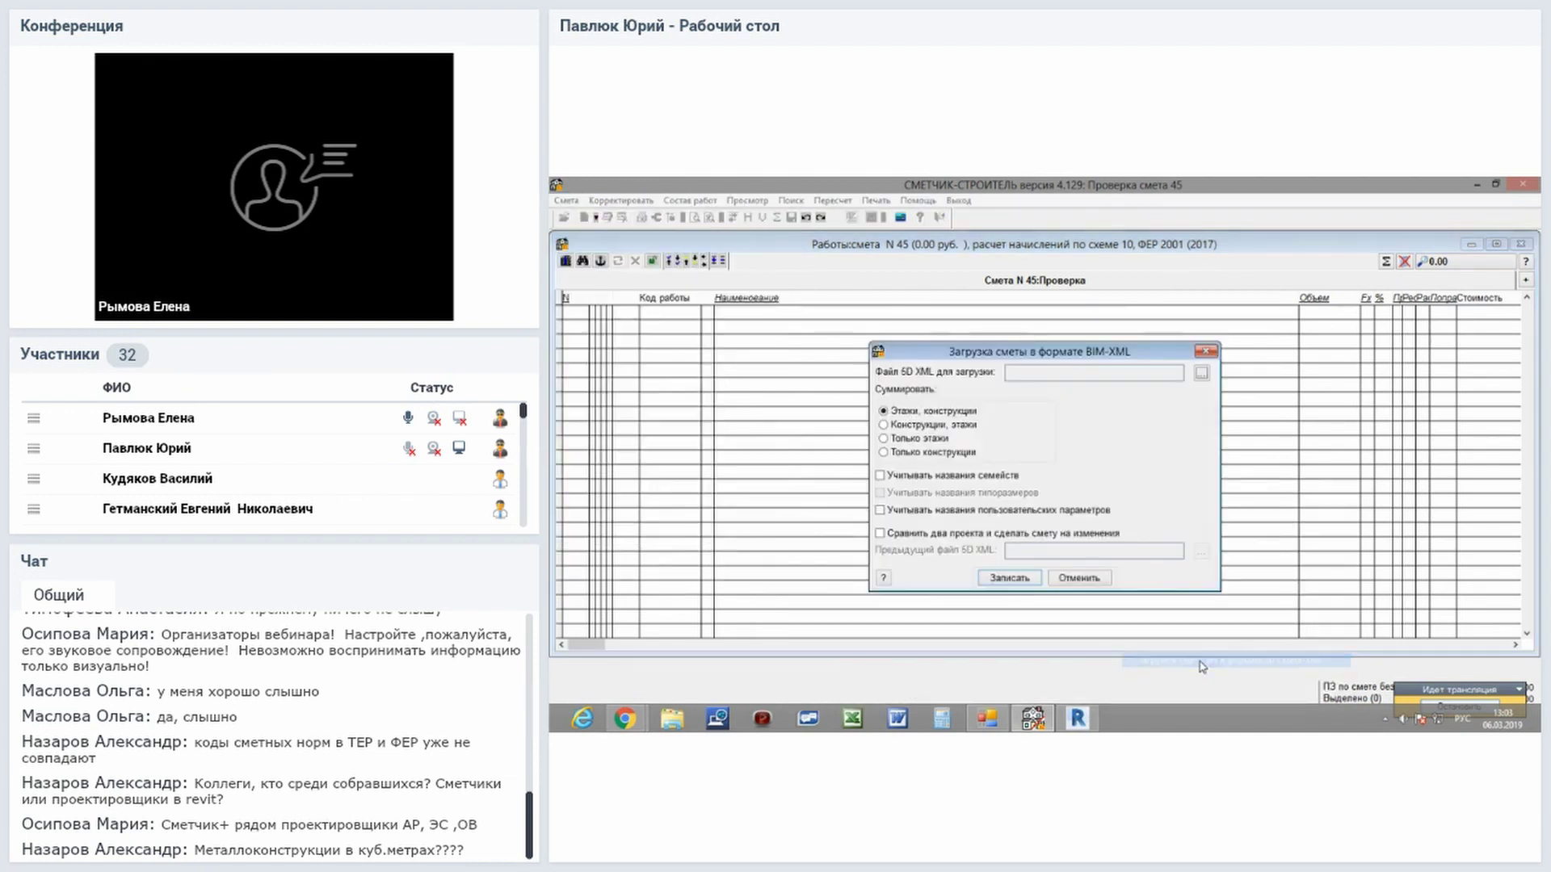
click(1202, 373)
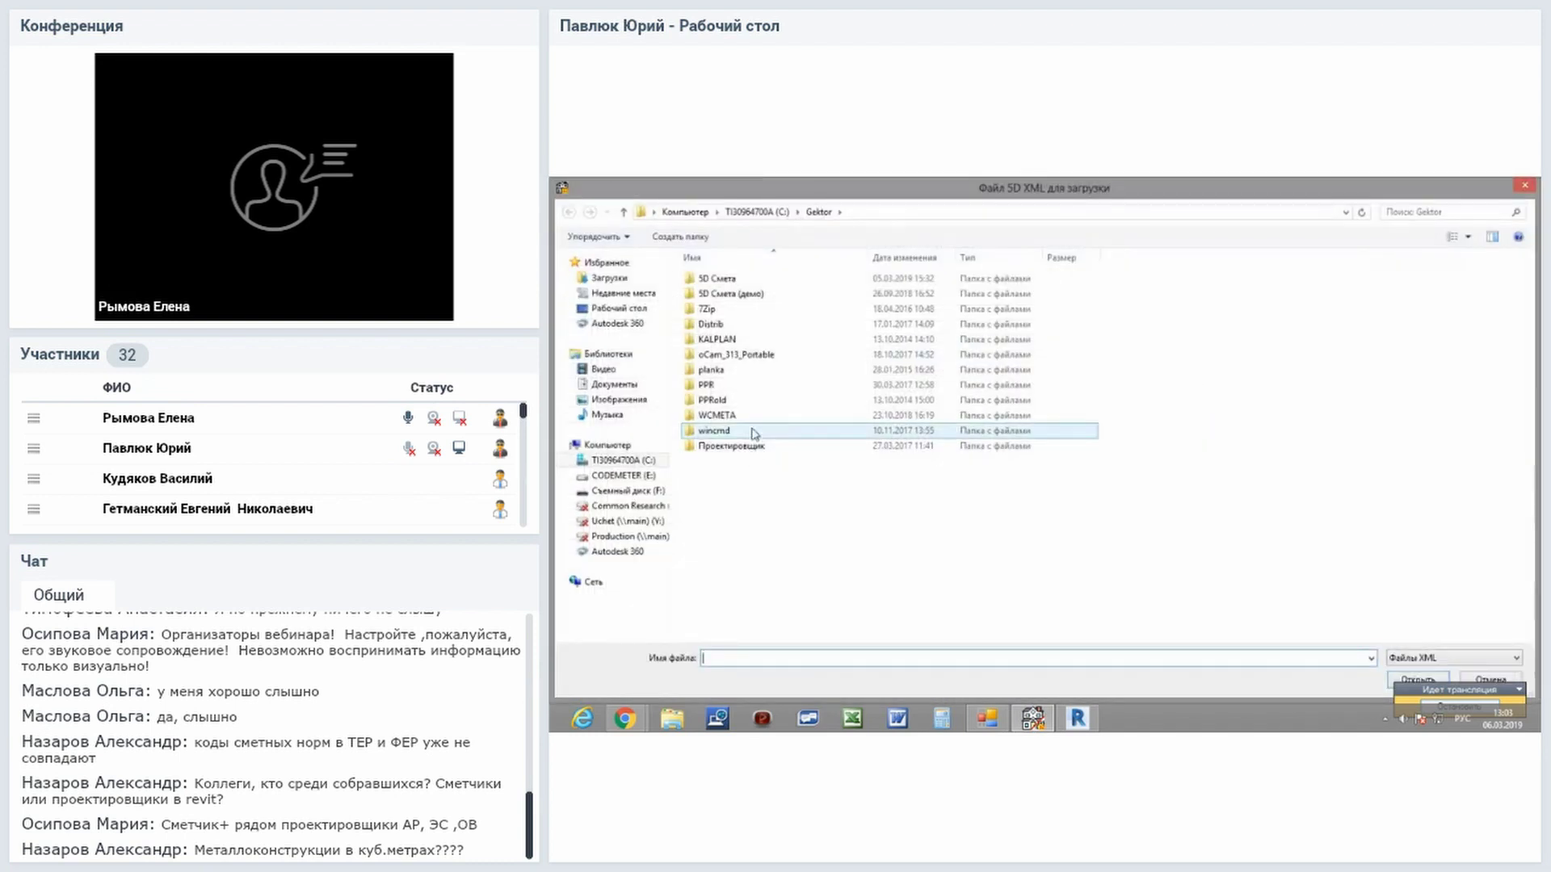
double_click(726, 417)
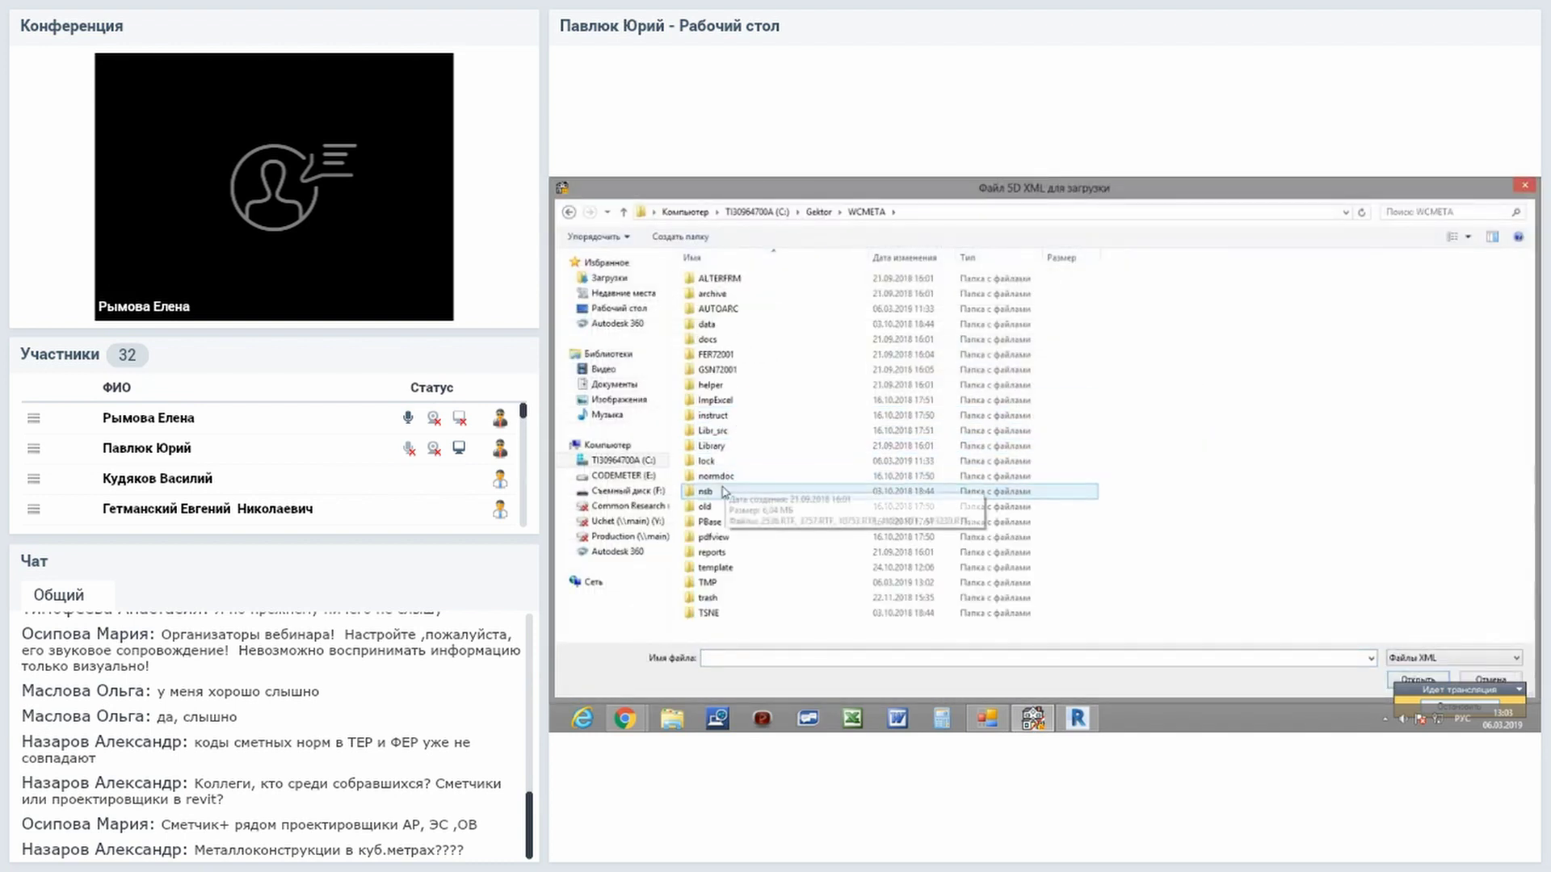
double_click(704, 585)
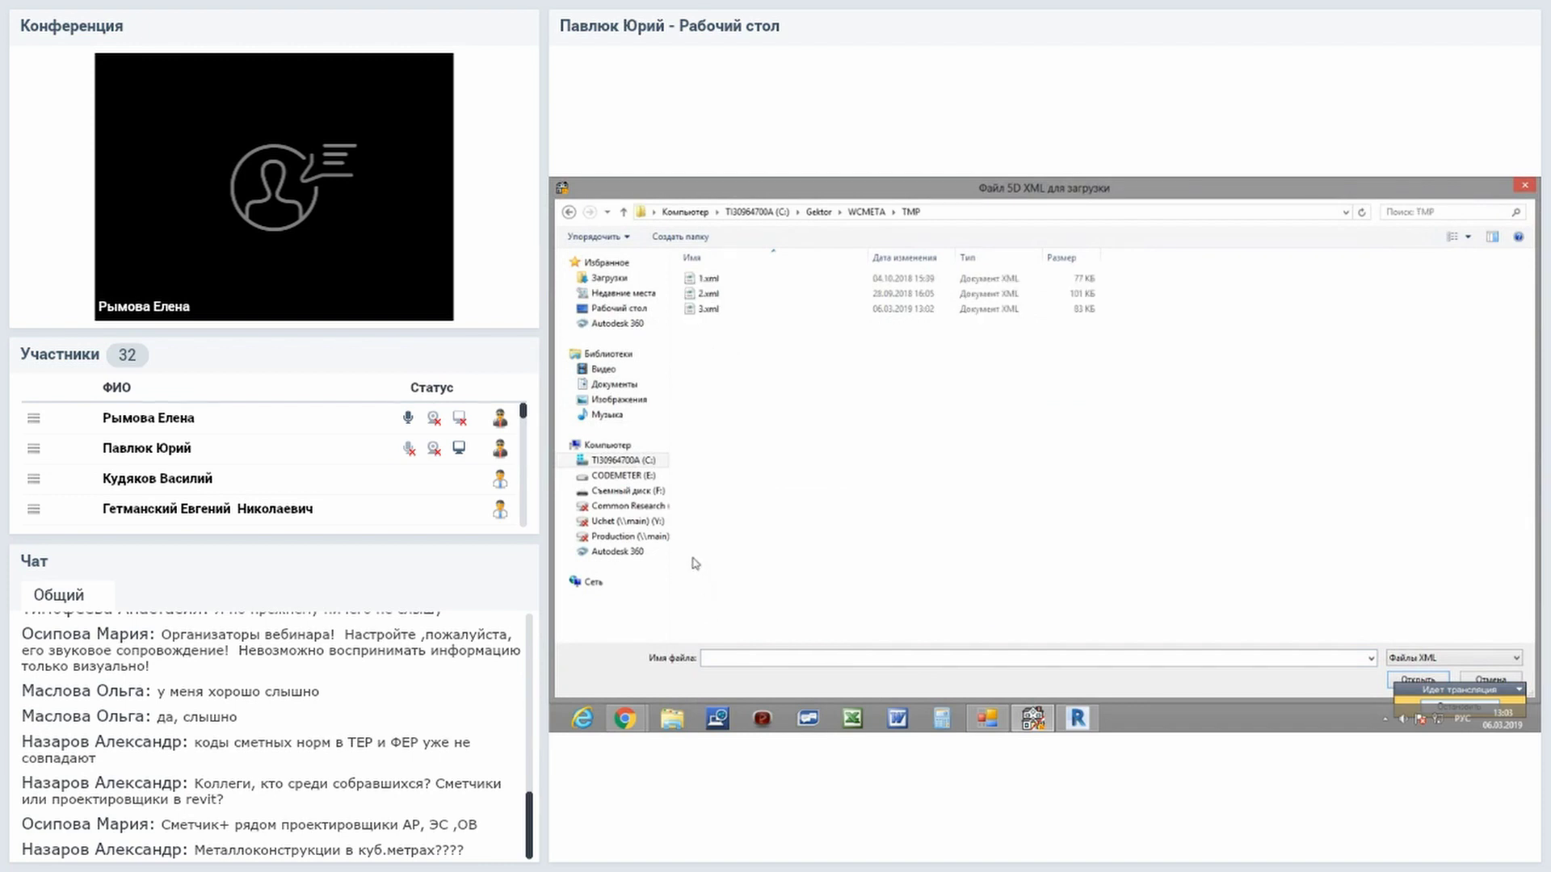
click(711, 311)
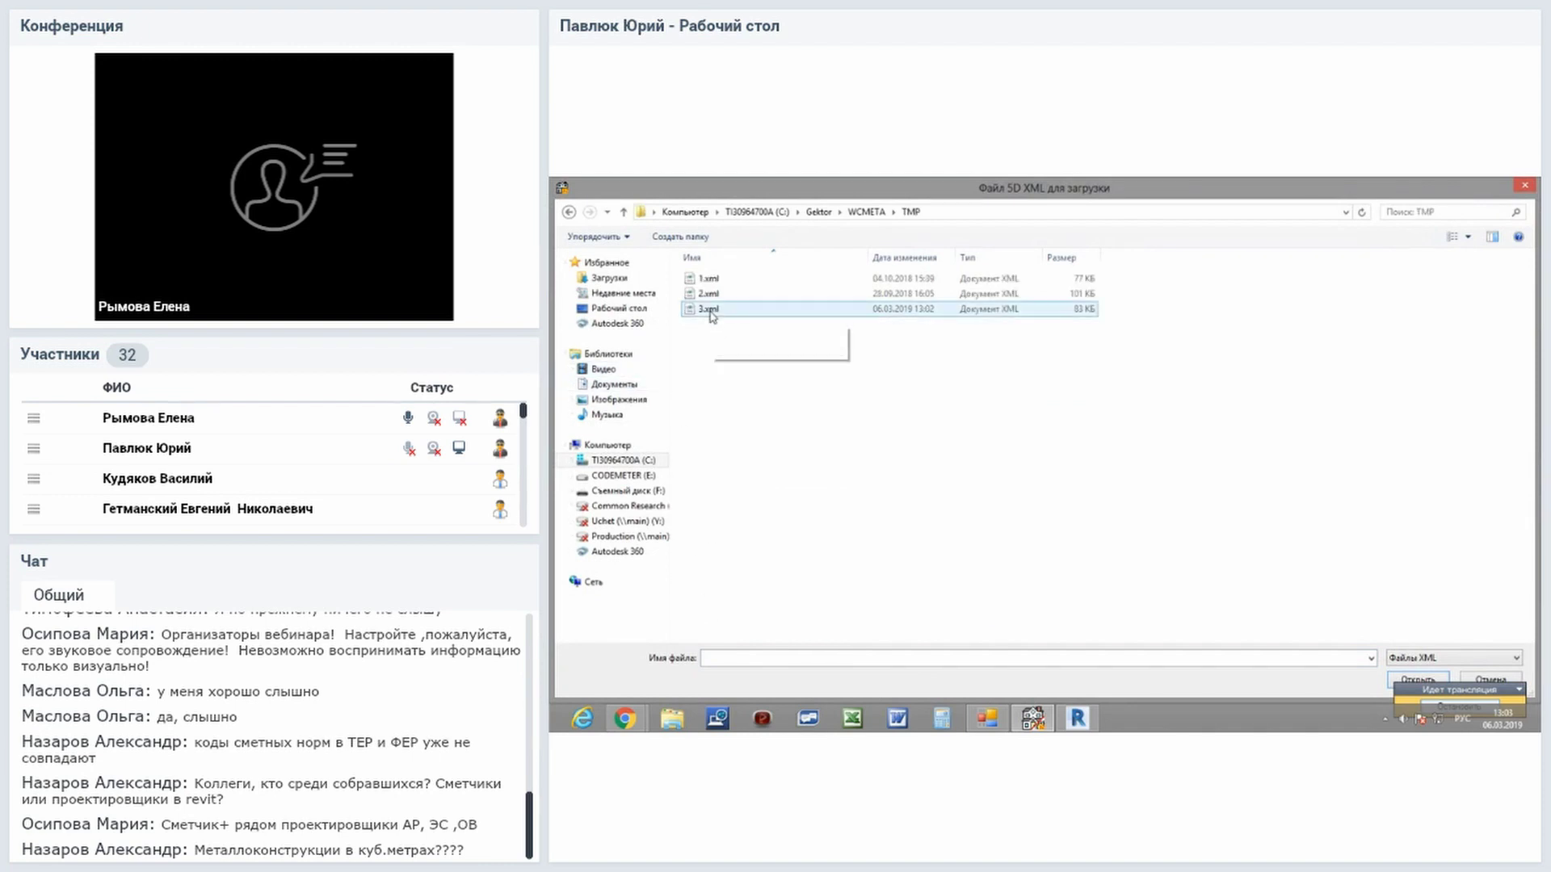
double_click(711, 312)
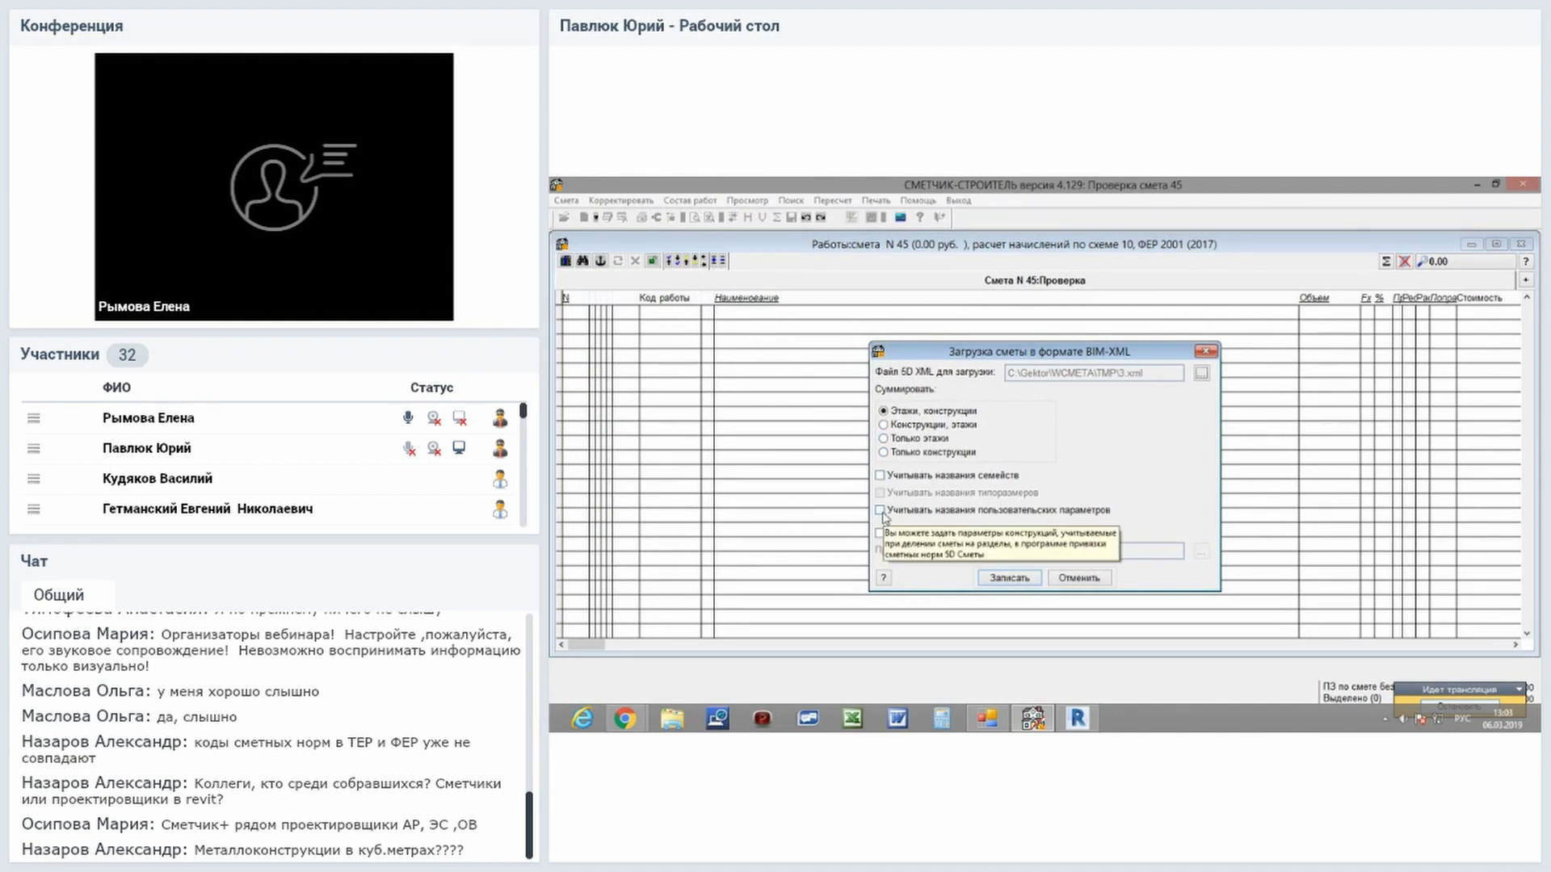
Import 3.xml summed by Только конструкции, then inspect the resulting Бетон row.
click(886, 455)
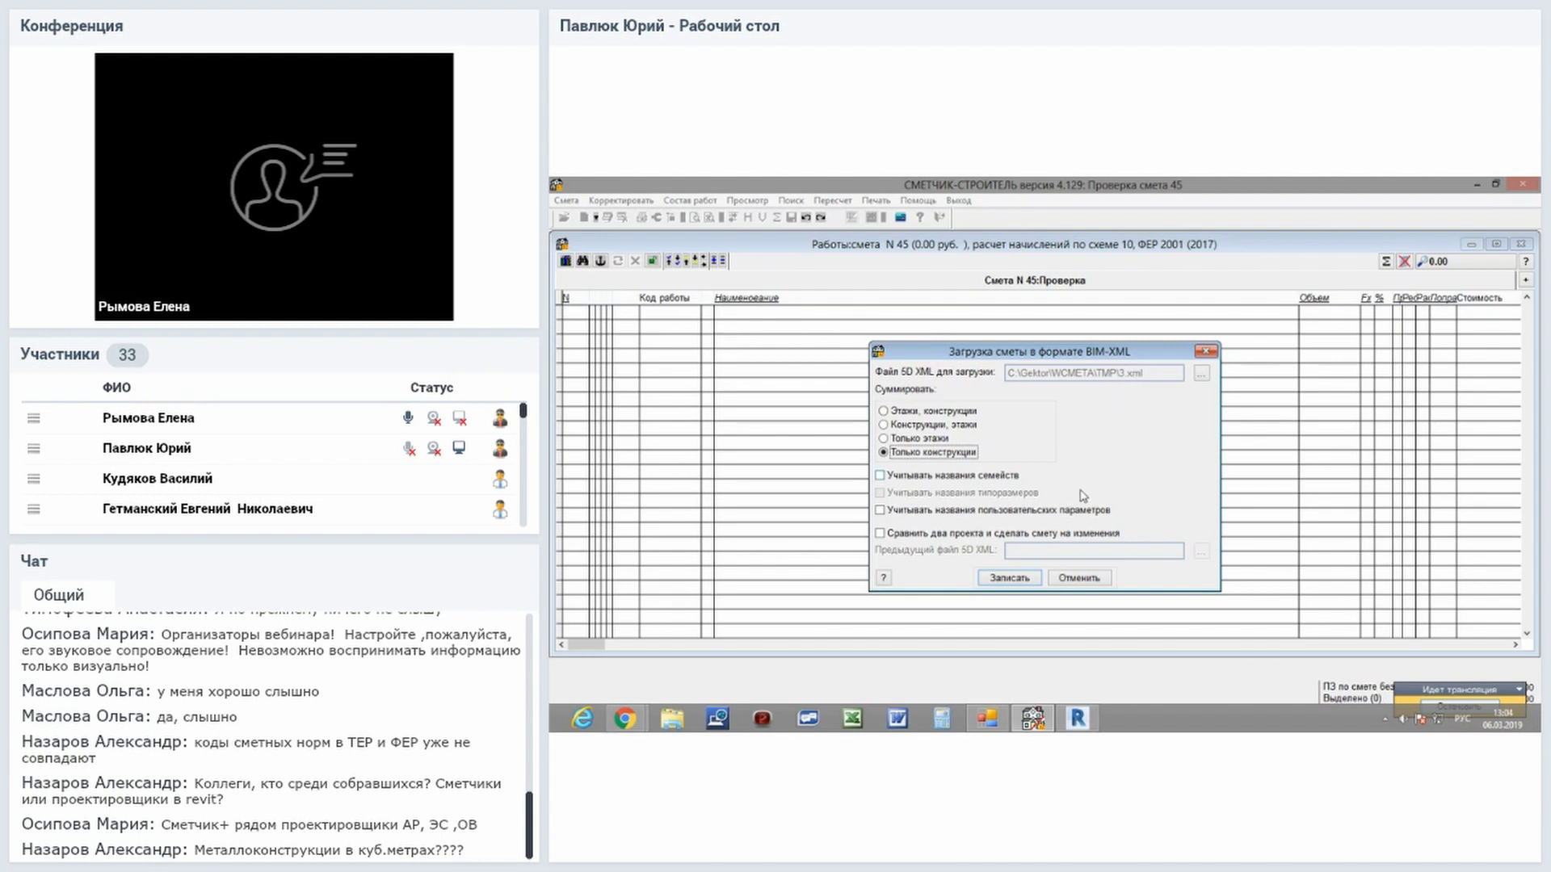
click(1032, 582)
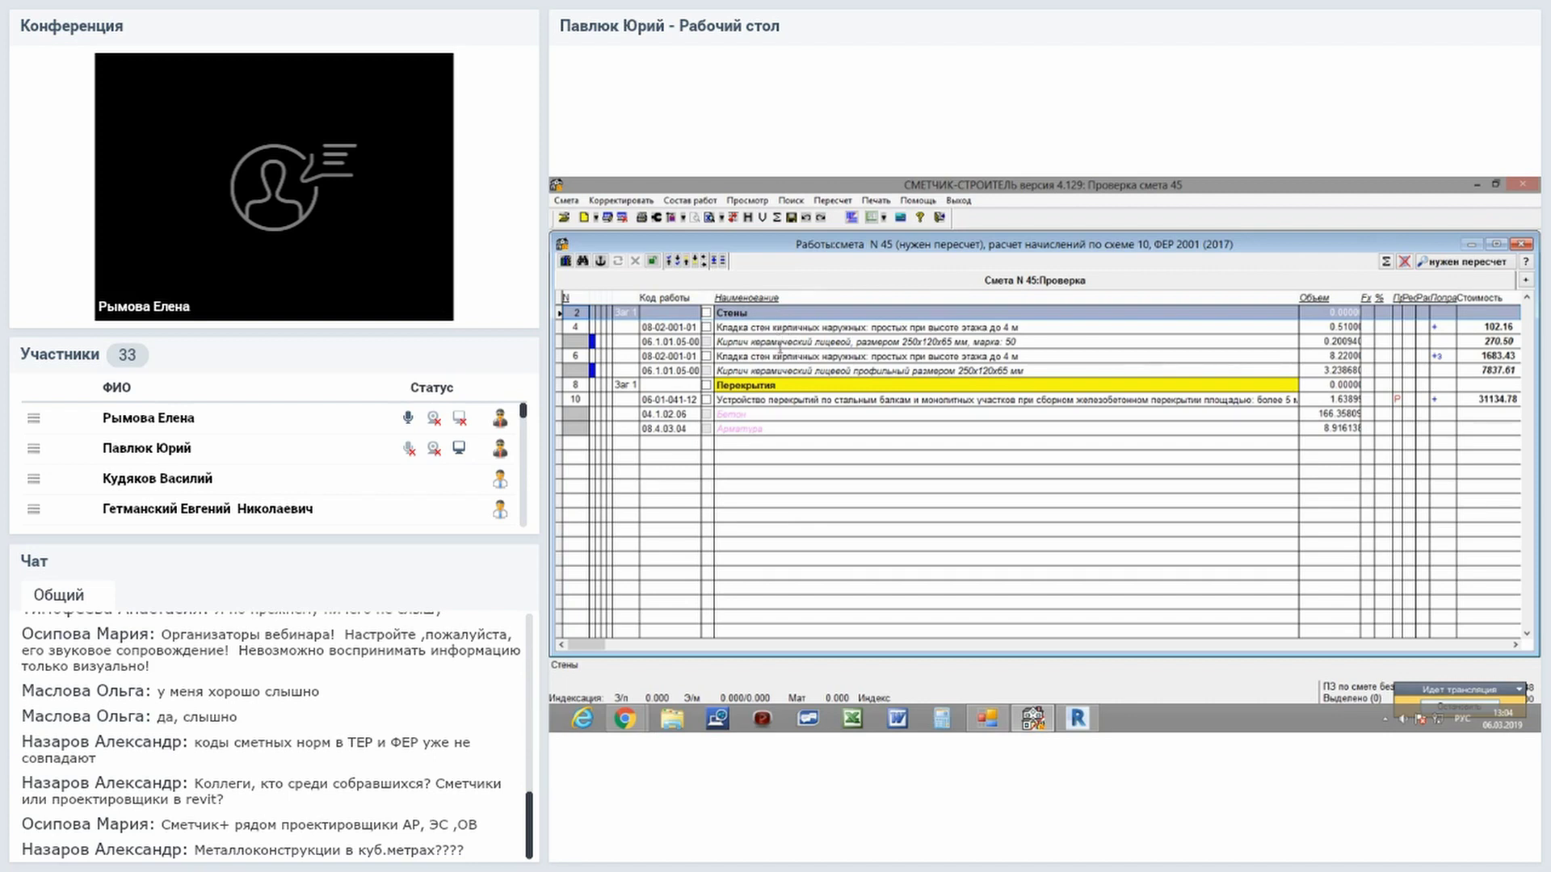
click(787, 415)
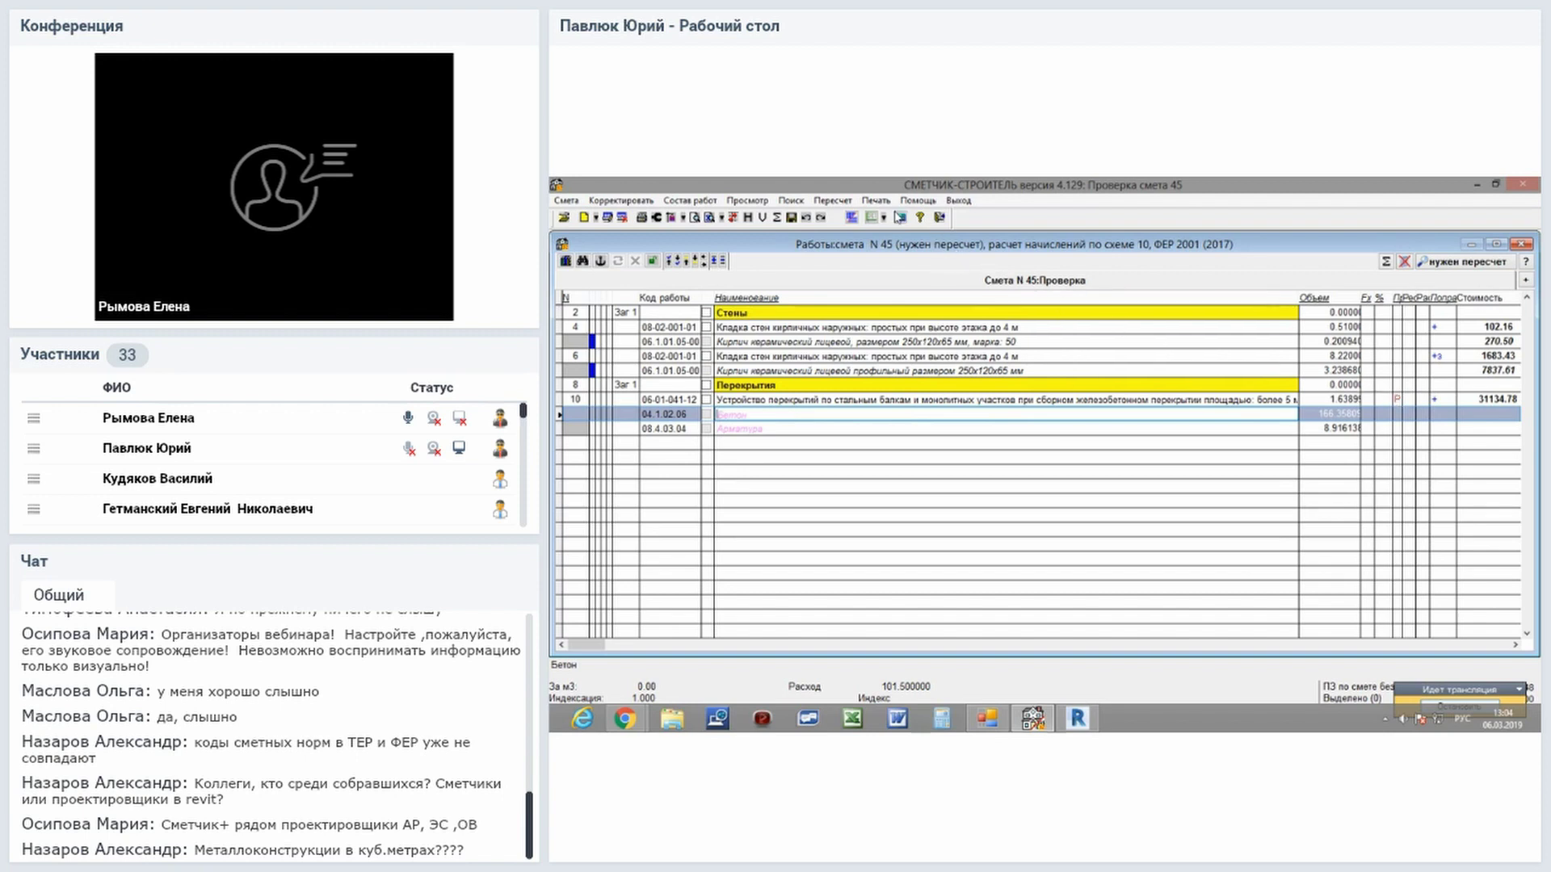
Print estimate 45 to Word using Расширенная форма МДС 81-35.2004 instead of the МТСН form.
click(880, 200)
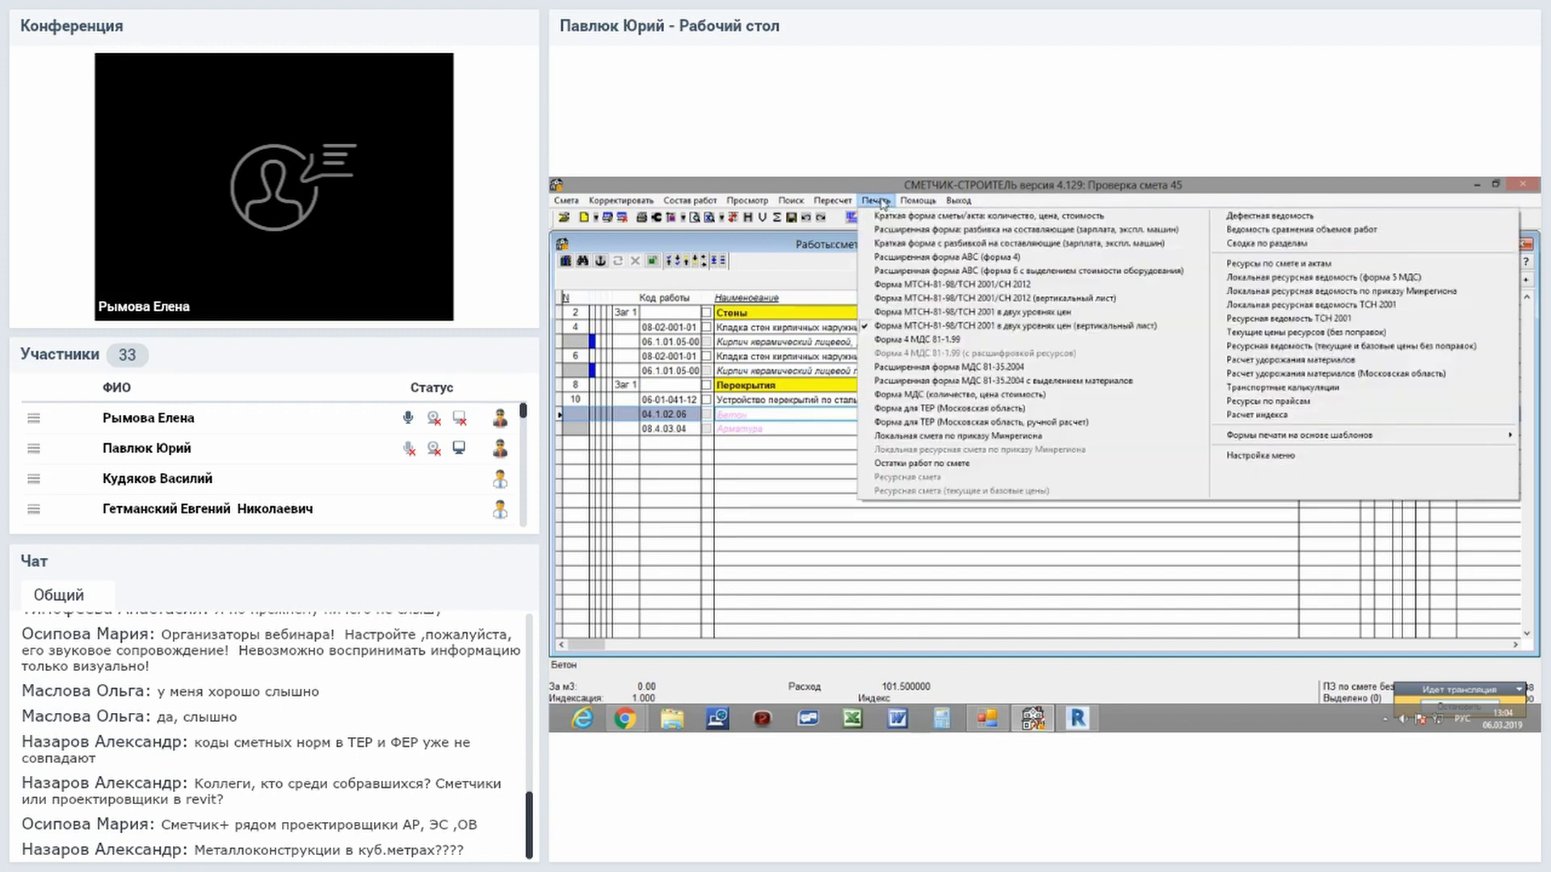
click(942, 326)
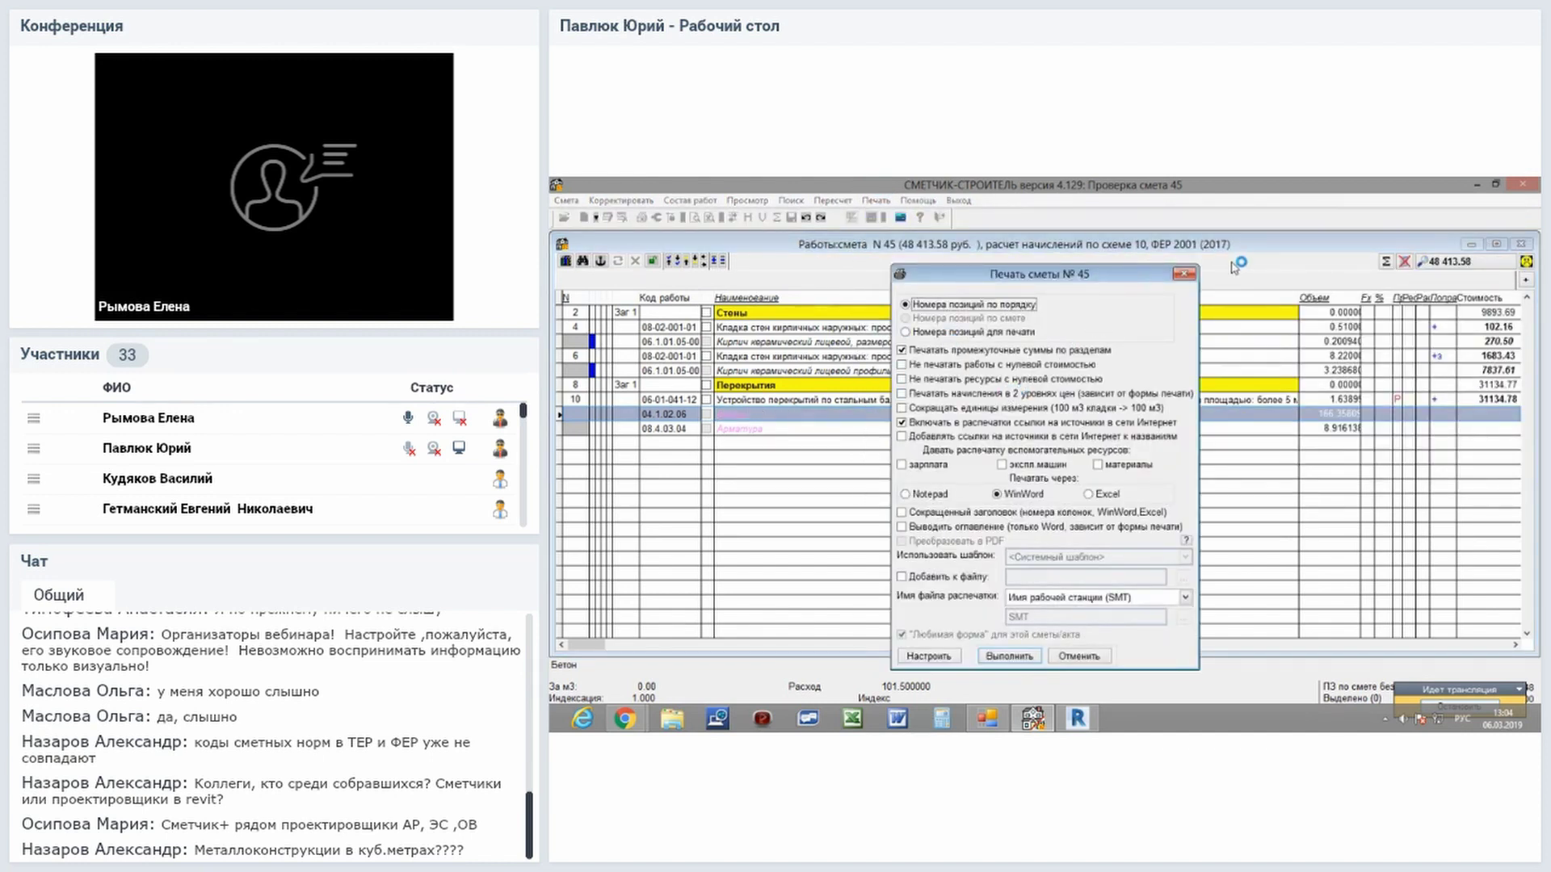
click(1181, 276)
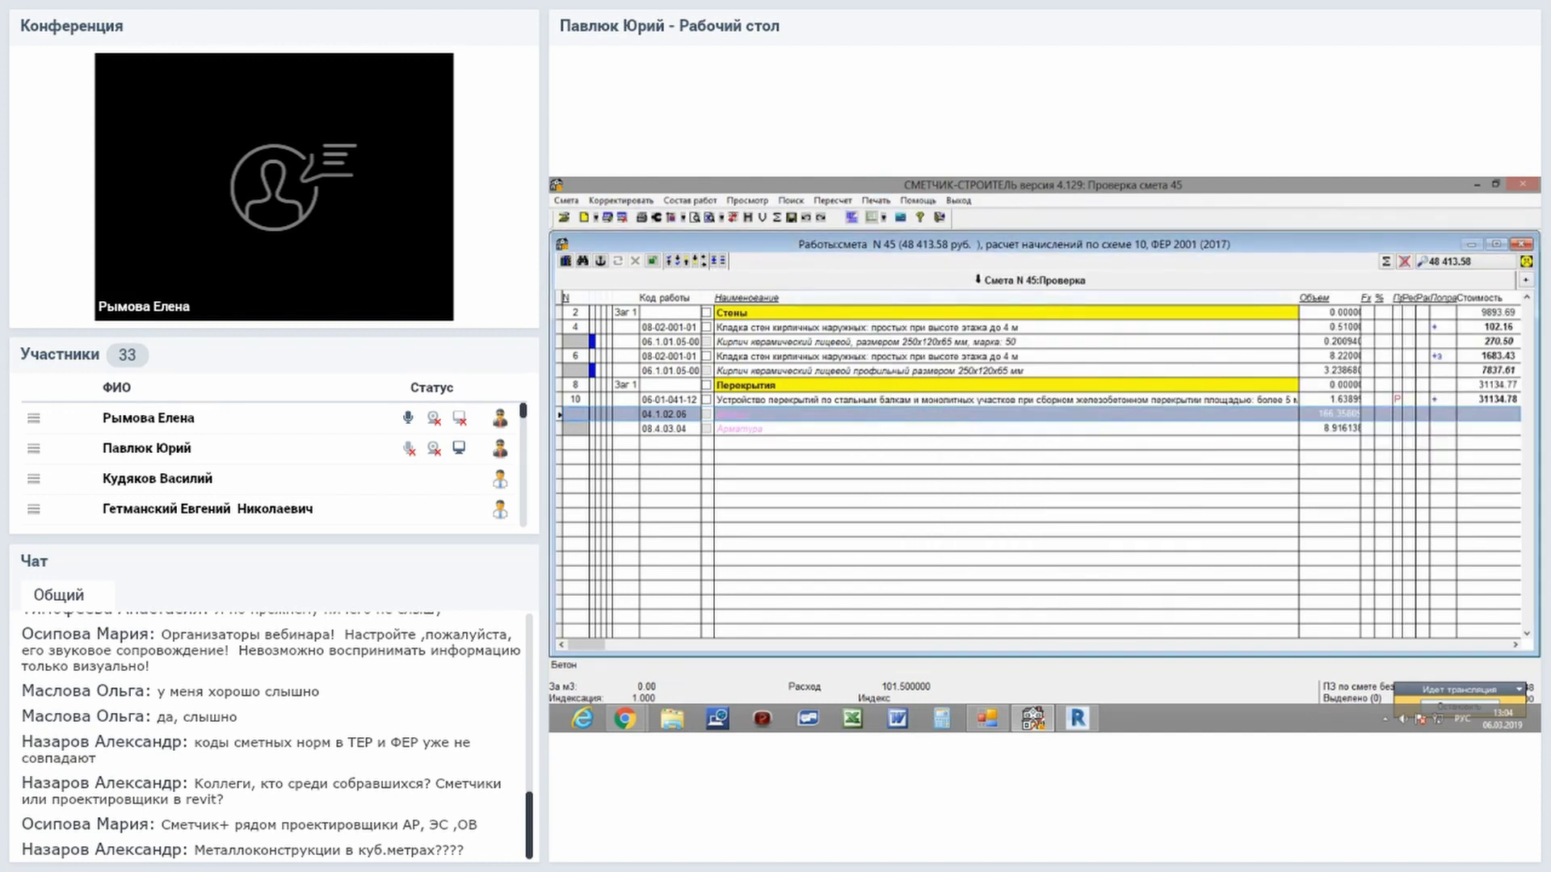
click(876, 201)
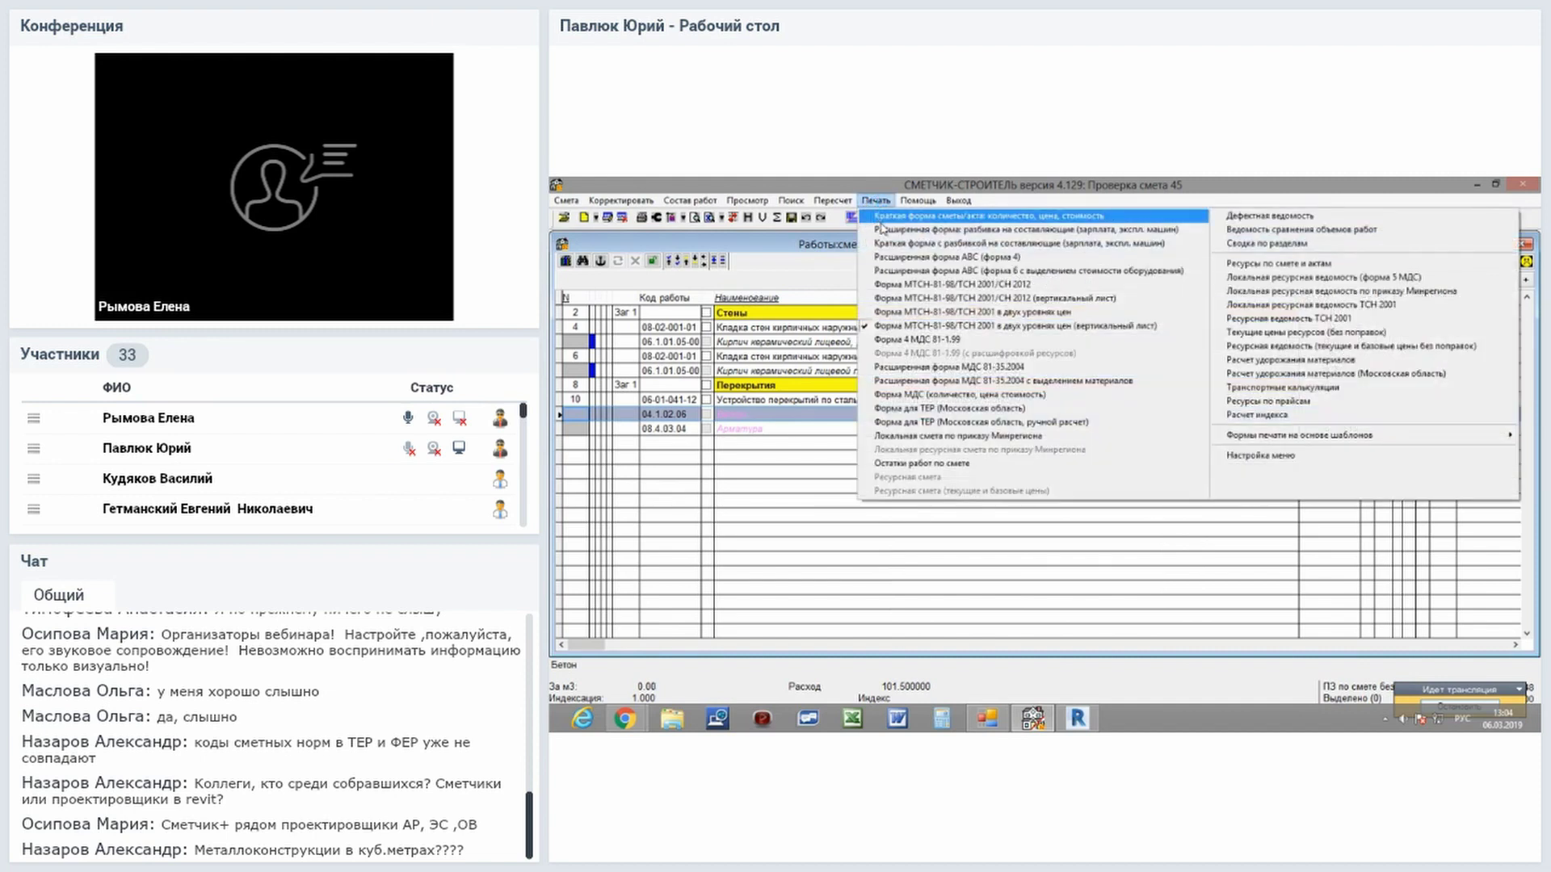
click(959, 371)
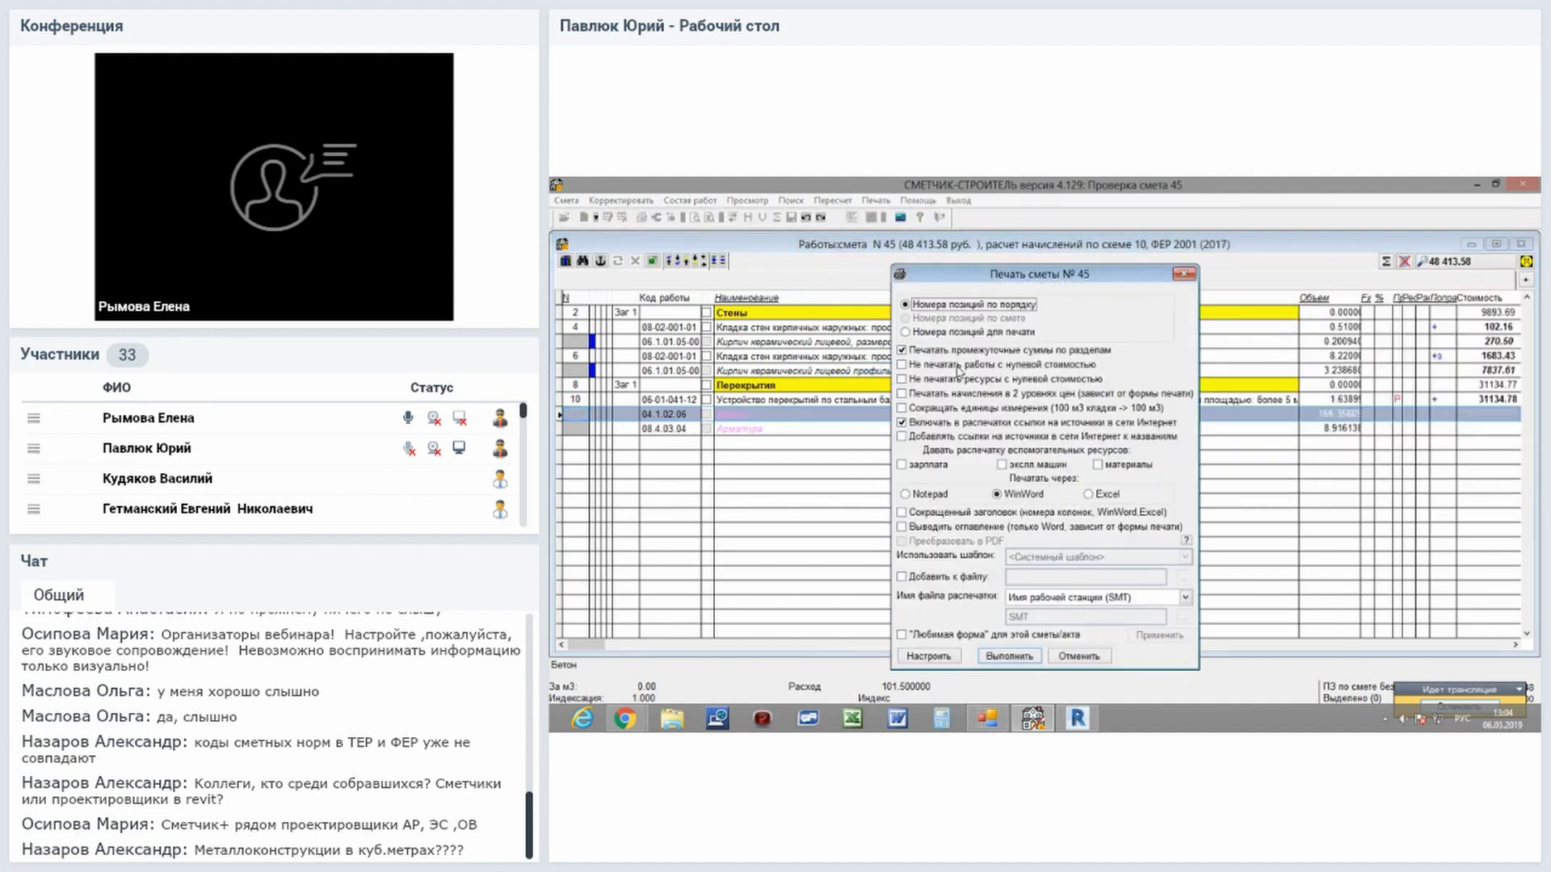
click(1020, 663)
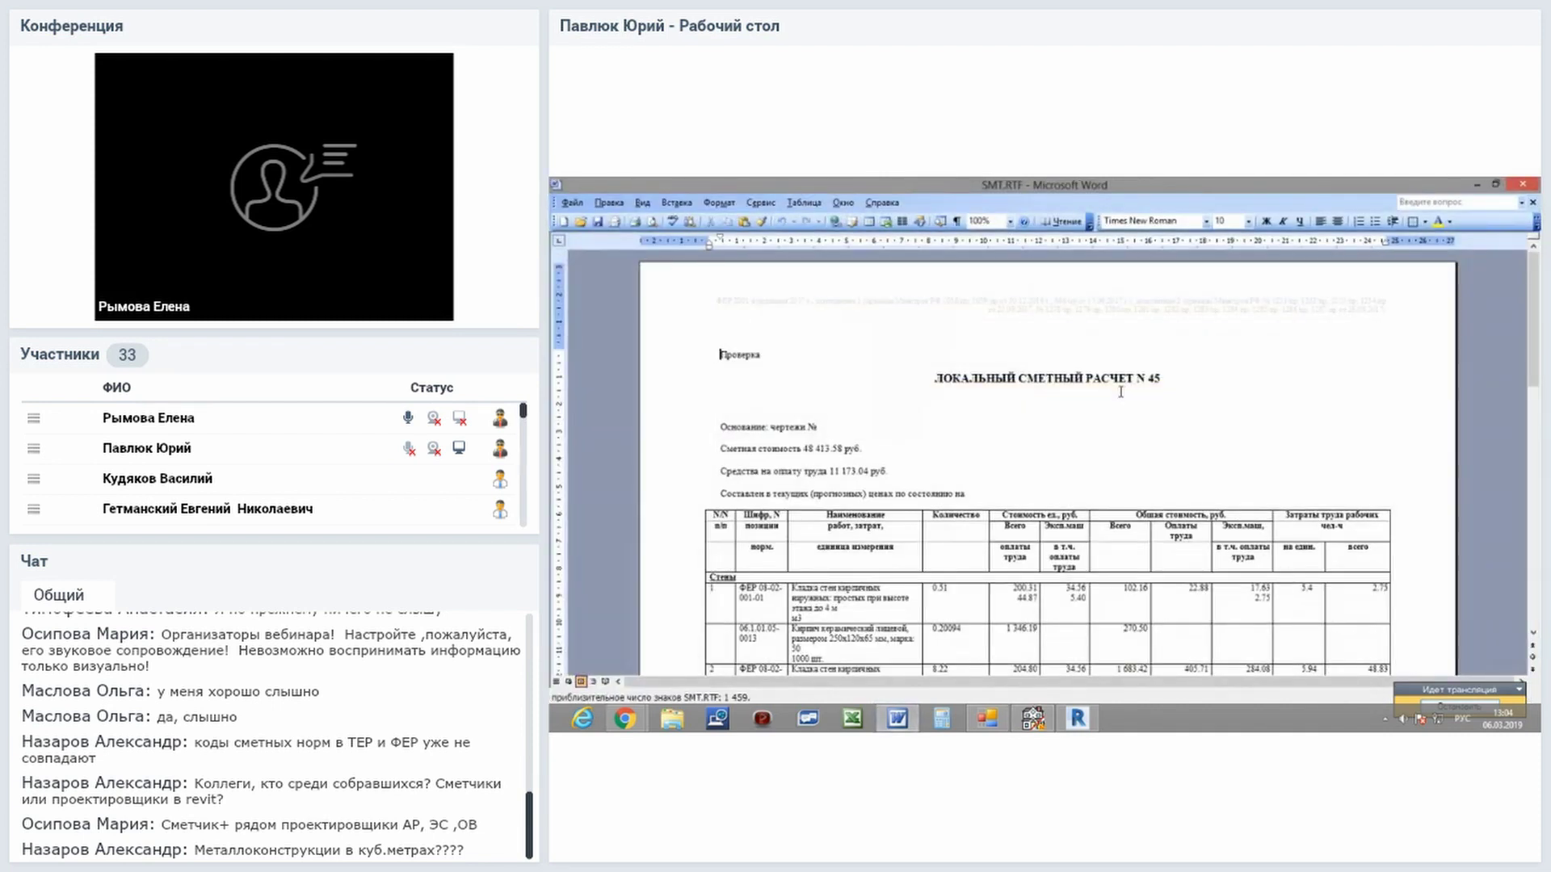
Scroll SMT.RTF down to the 48 413.58-ruble totals and back up, then close it.
scroll(1121, 392, down, 2)
scroll(1119, 391, down, 2)
scroll(1117, 391, down, 2)
scroll(1115, 389, down, 2)
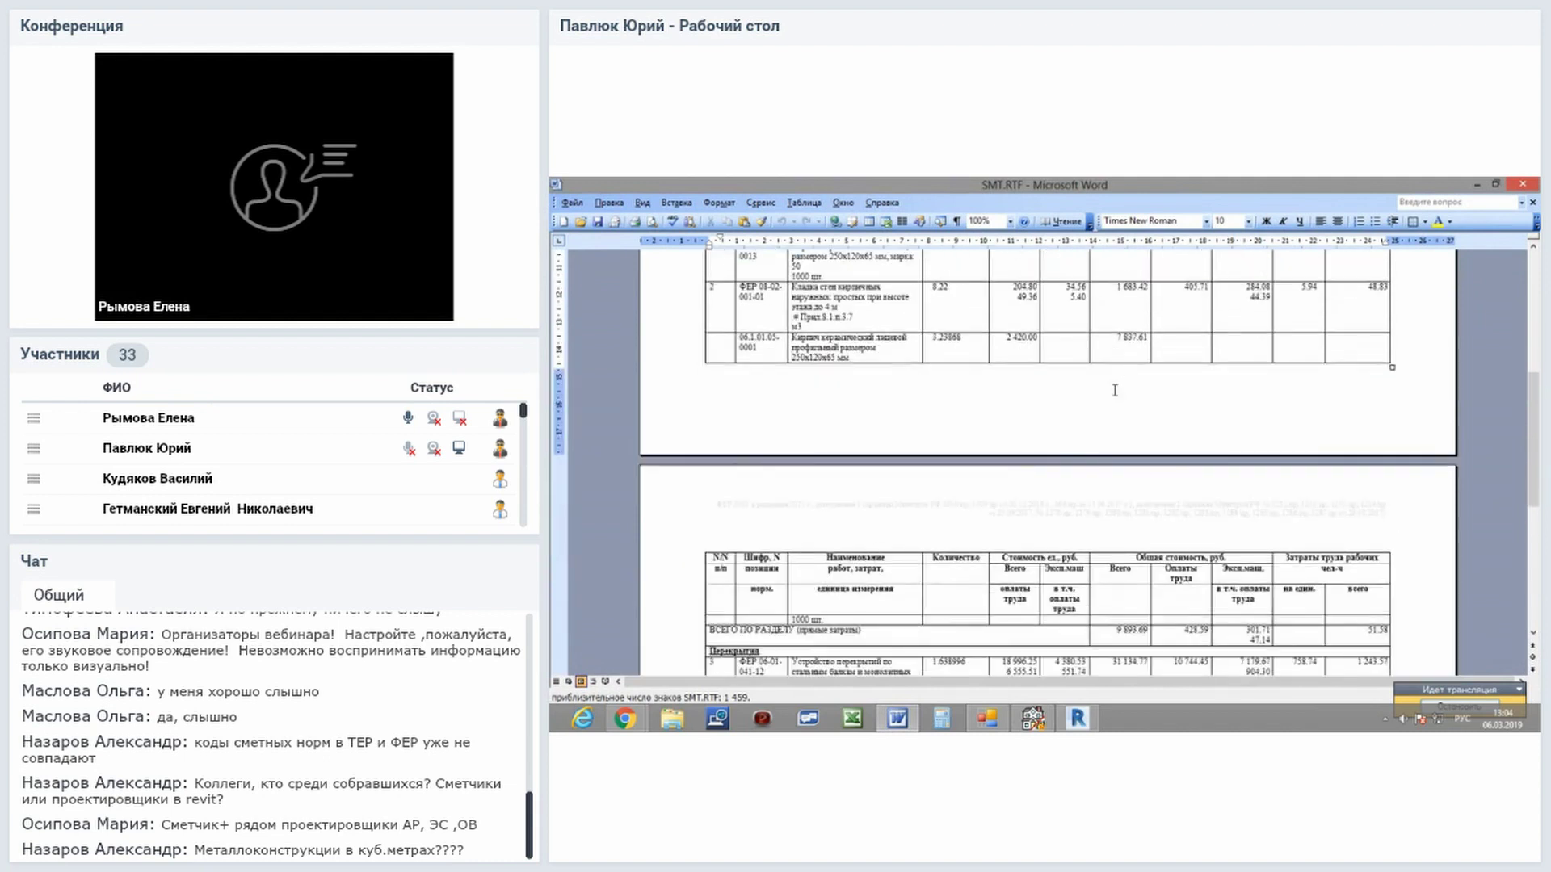
scroll(1116, 392, down, 2)
scroll(1117, 394, down, 2)
scroll(1118, 396, down, 2)
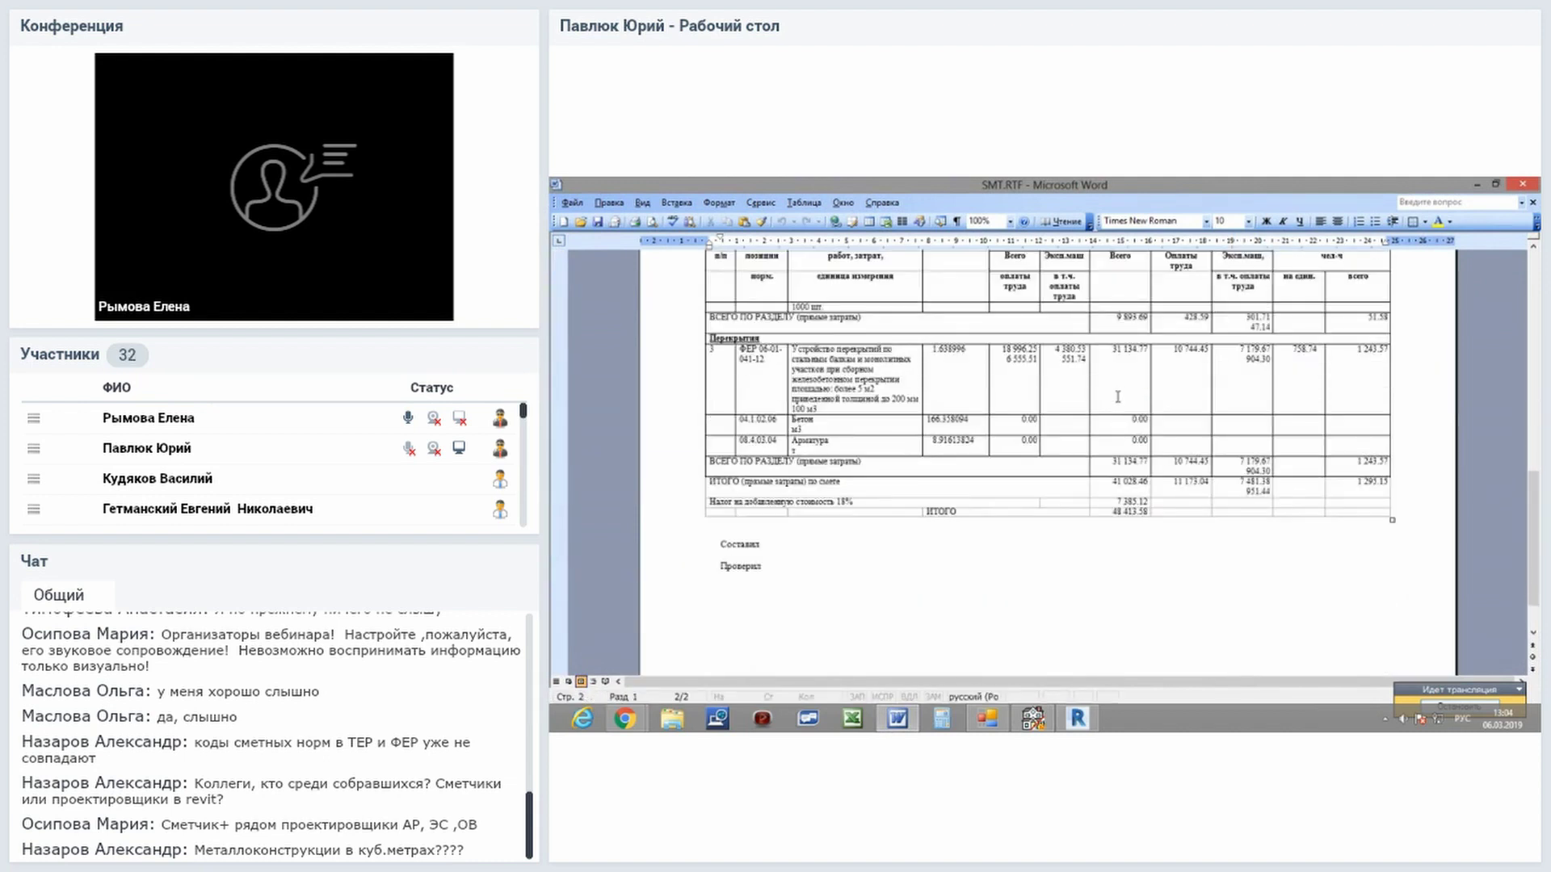
scroll(1114, 396, up, 1)
scroll(1114, 396, up, 2)
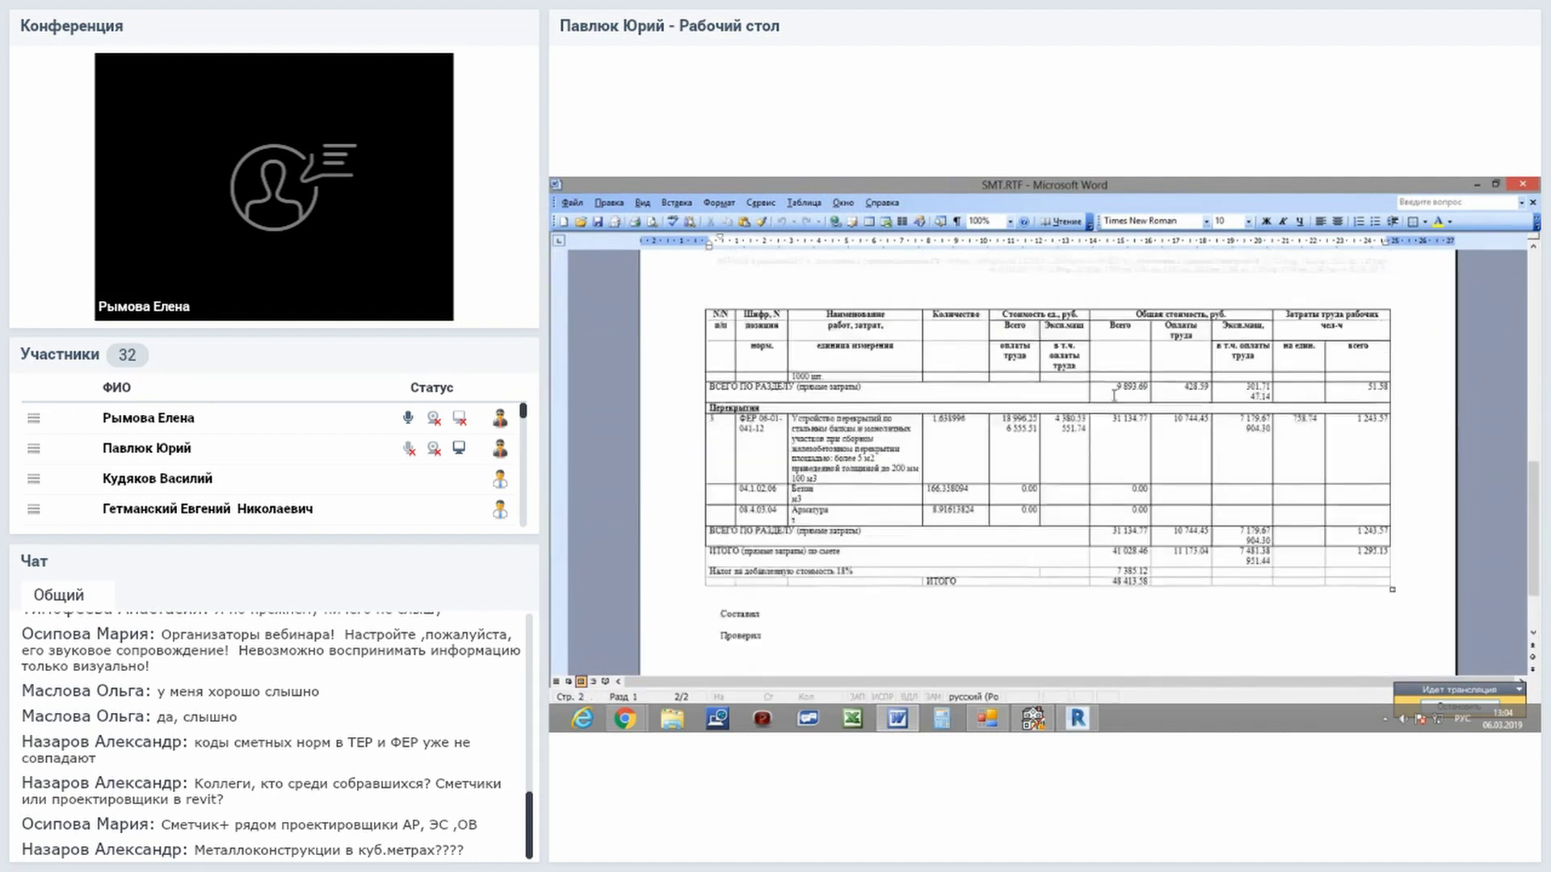
scroll(1114, 396, up, 2)
scroll(1114, 396, up, 2)
scroll(1114, 395, up, 2)
scroll(1114, 395, up, 2)
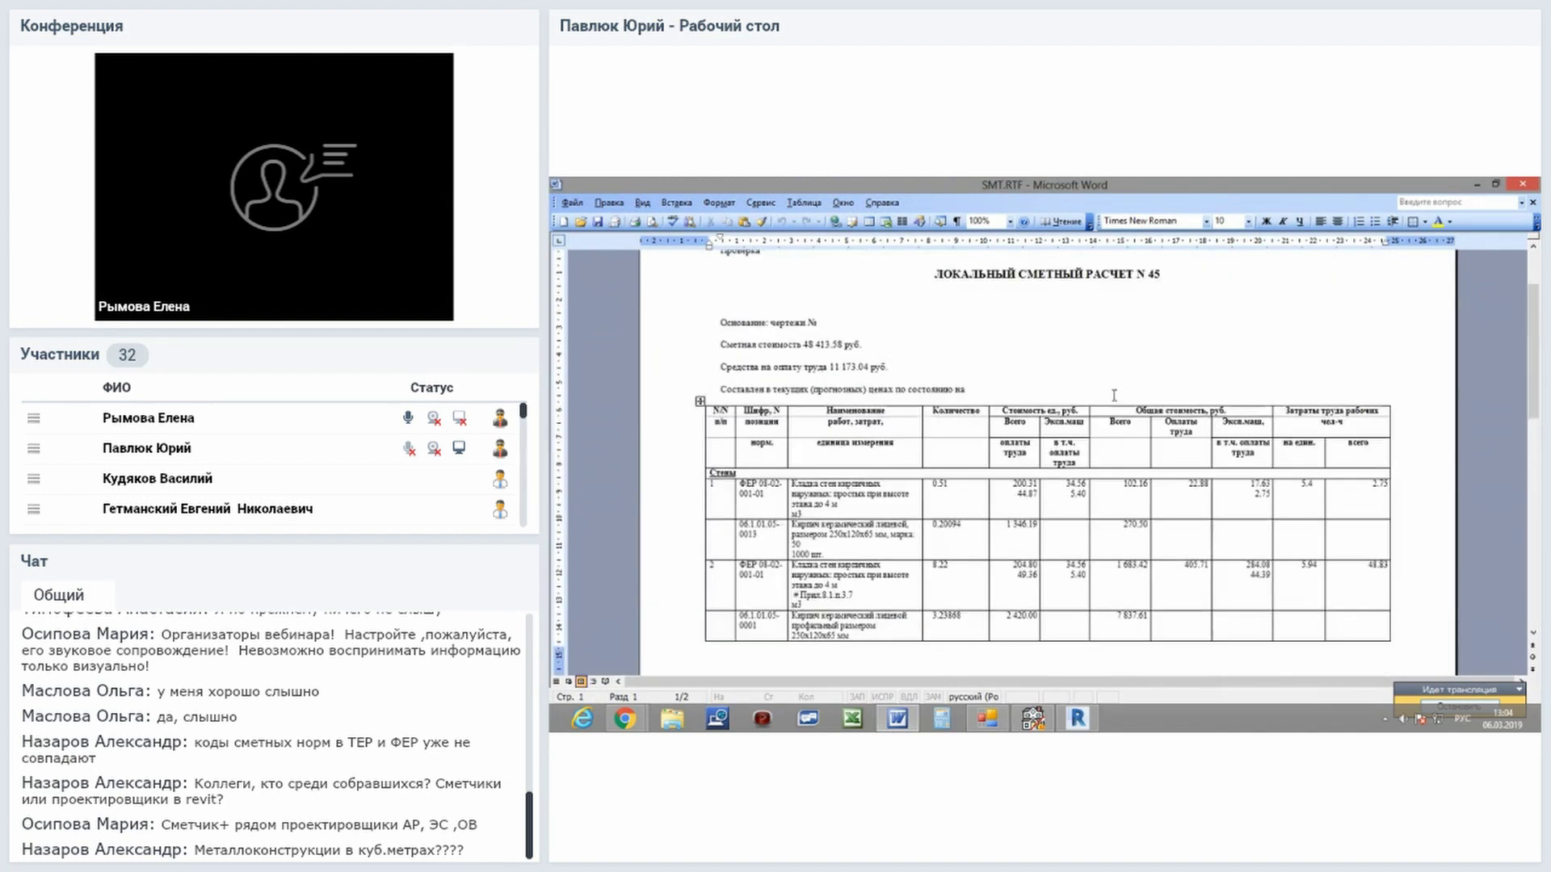
scroll(1114, 396, up, 2)
scroll(1114, 396, up, 2)
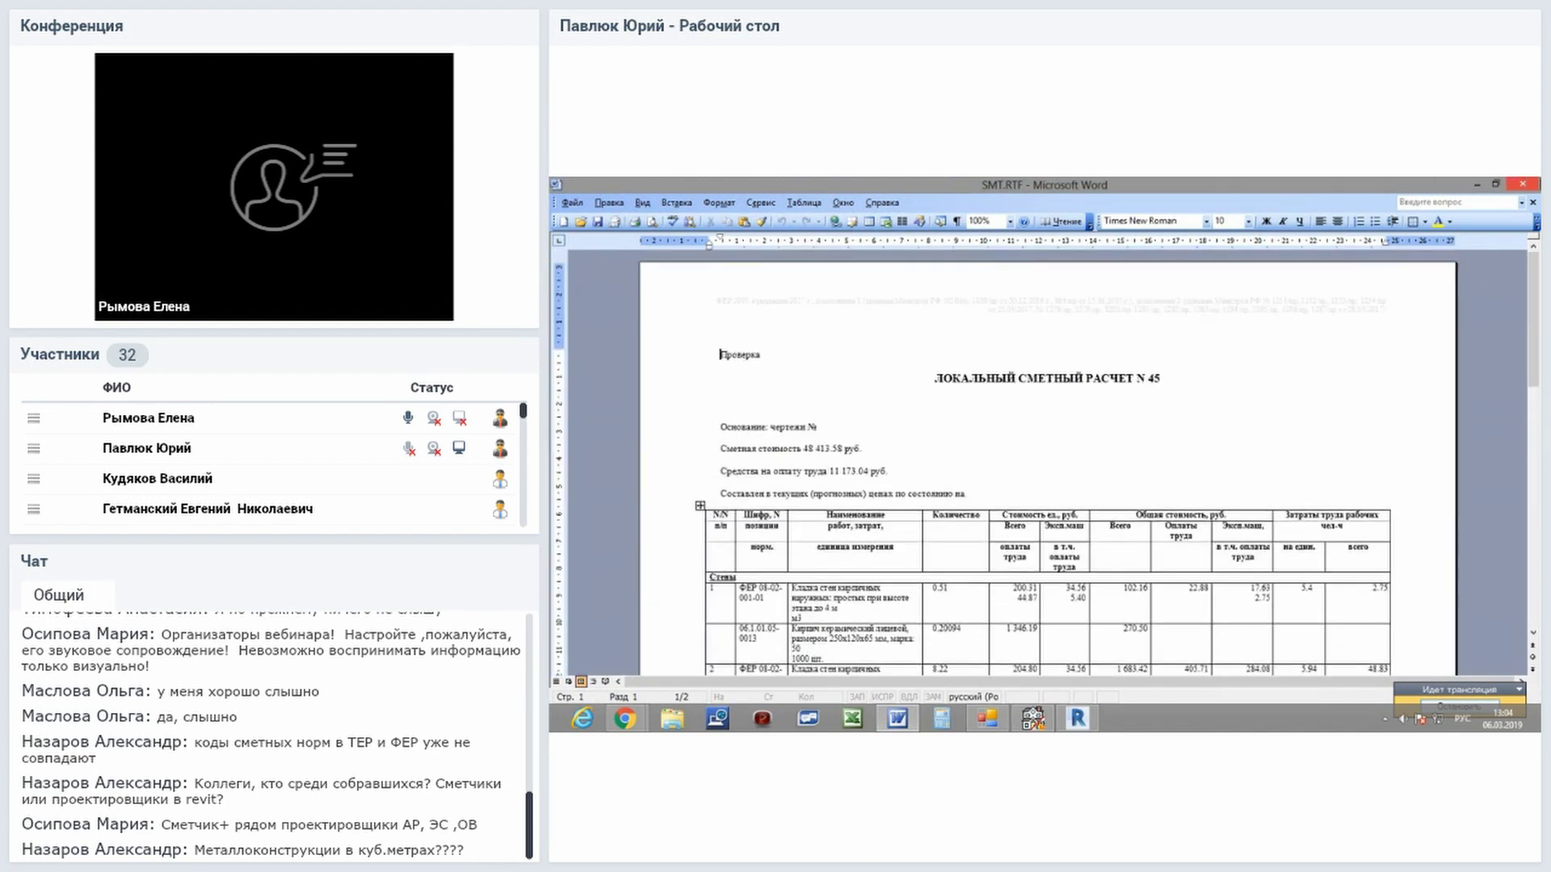
click(1522, 185)
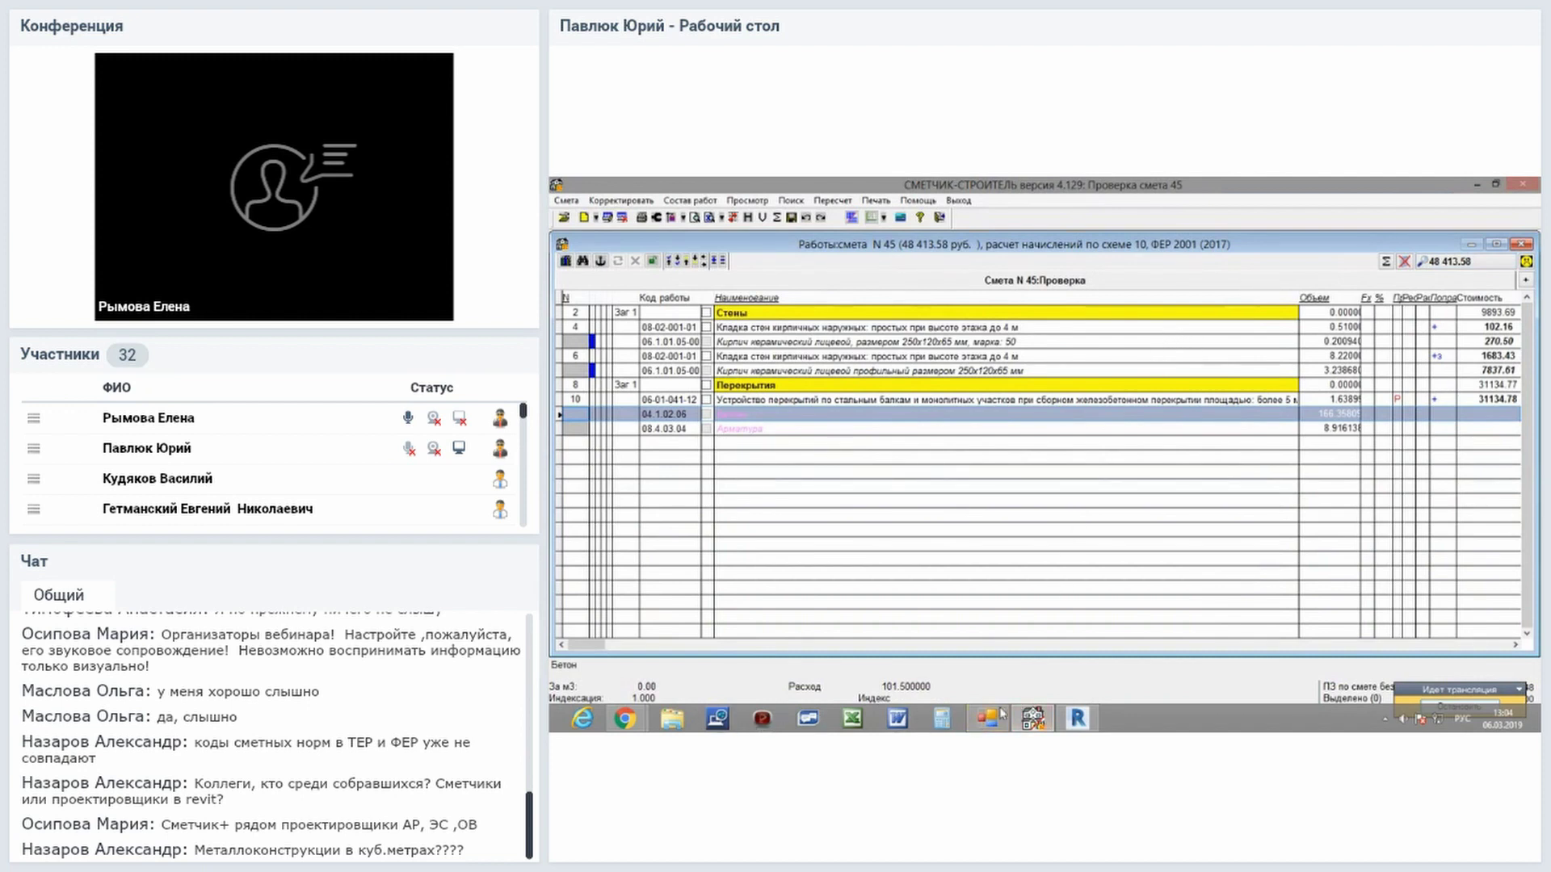
click(1073, 722)
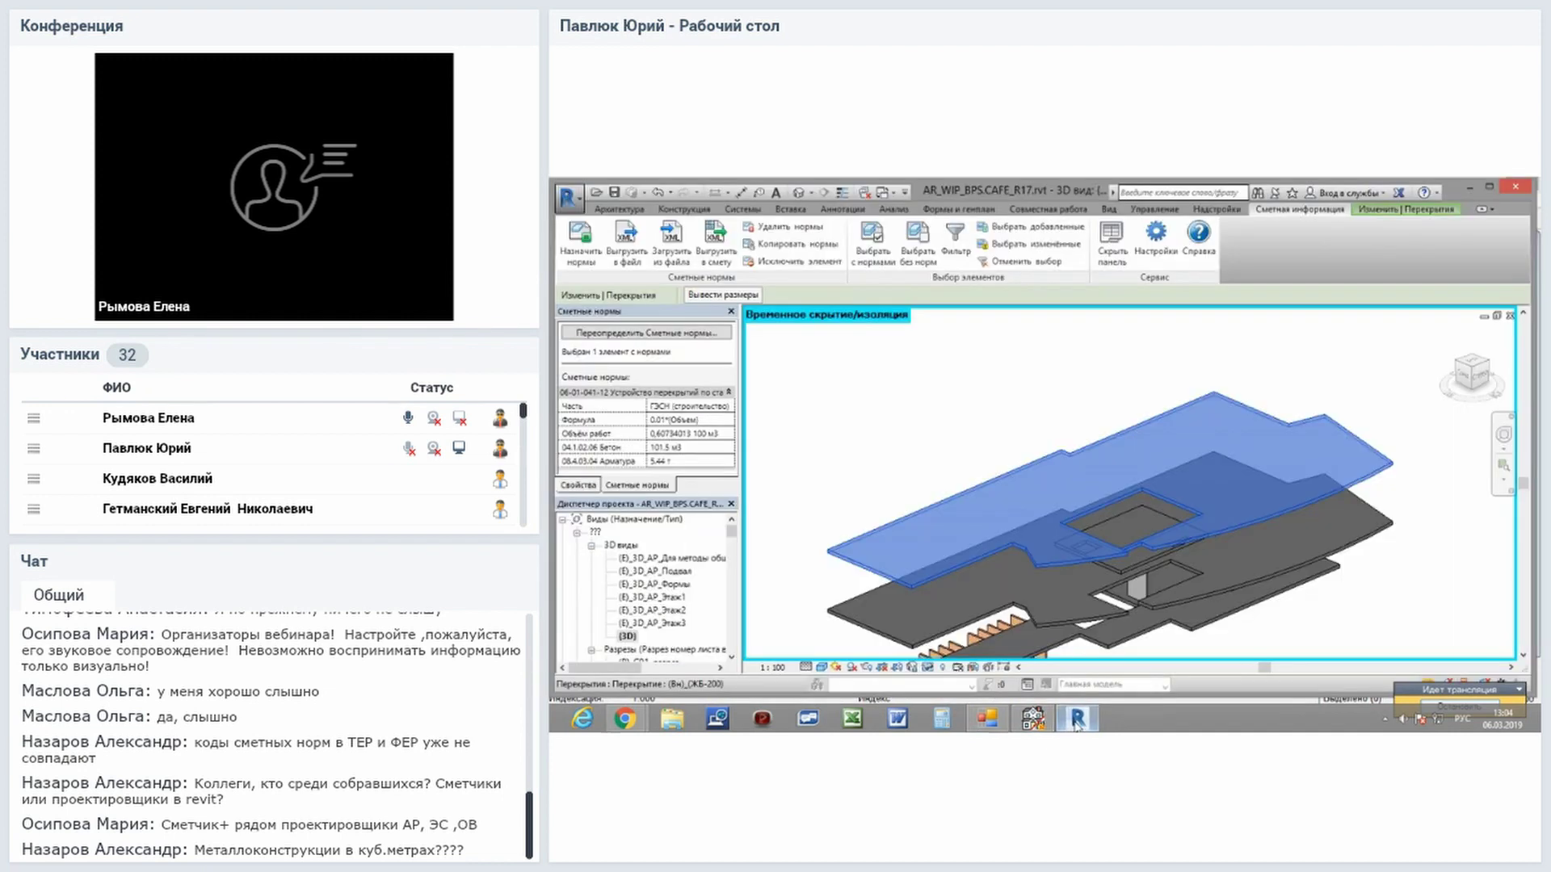
click(993, 450)
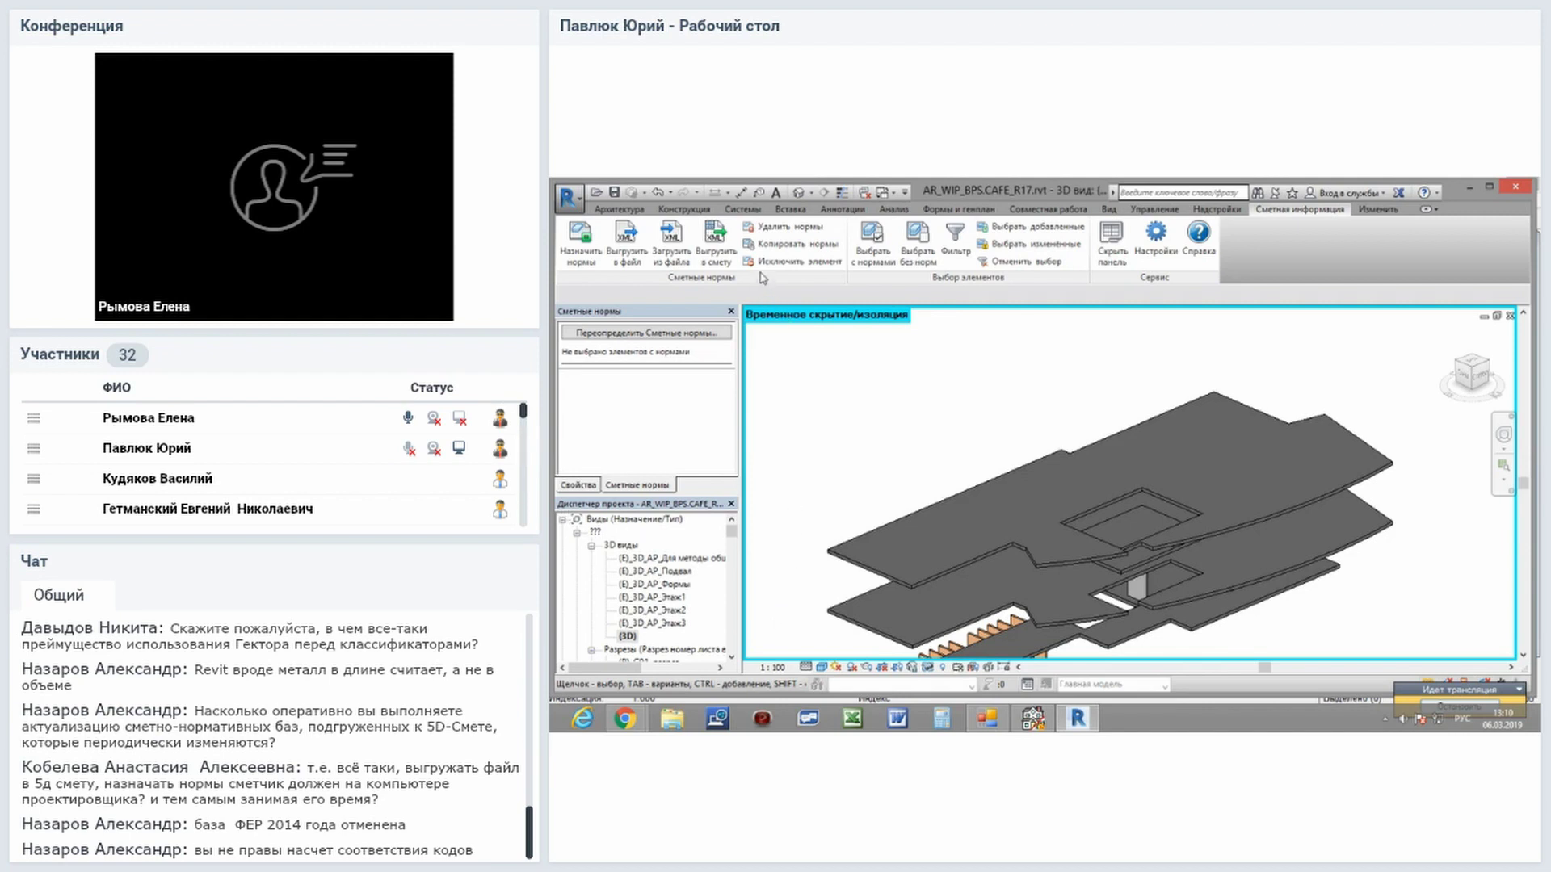
Export the model's norms in XML format, overwriting 2.ARP in the TMP folder.
click(729, 254)
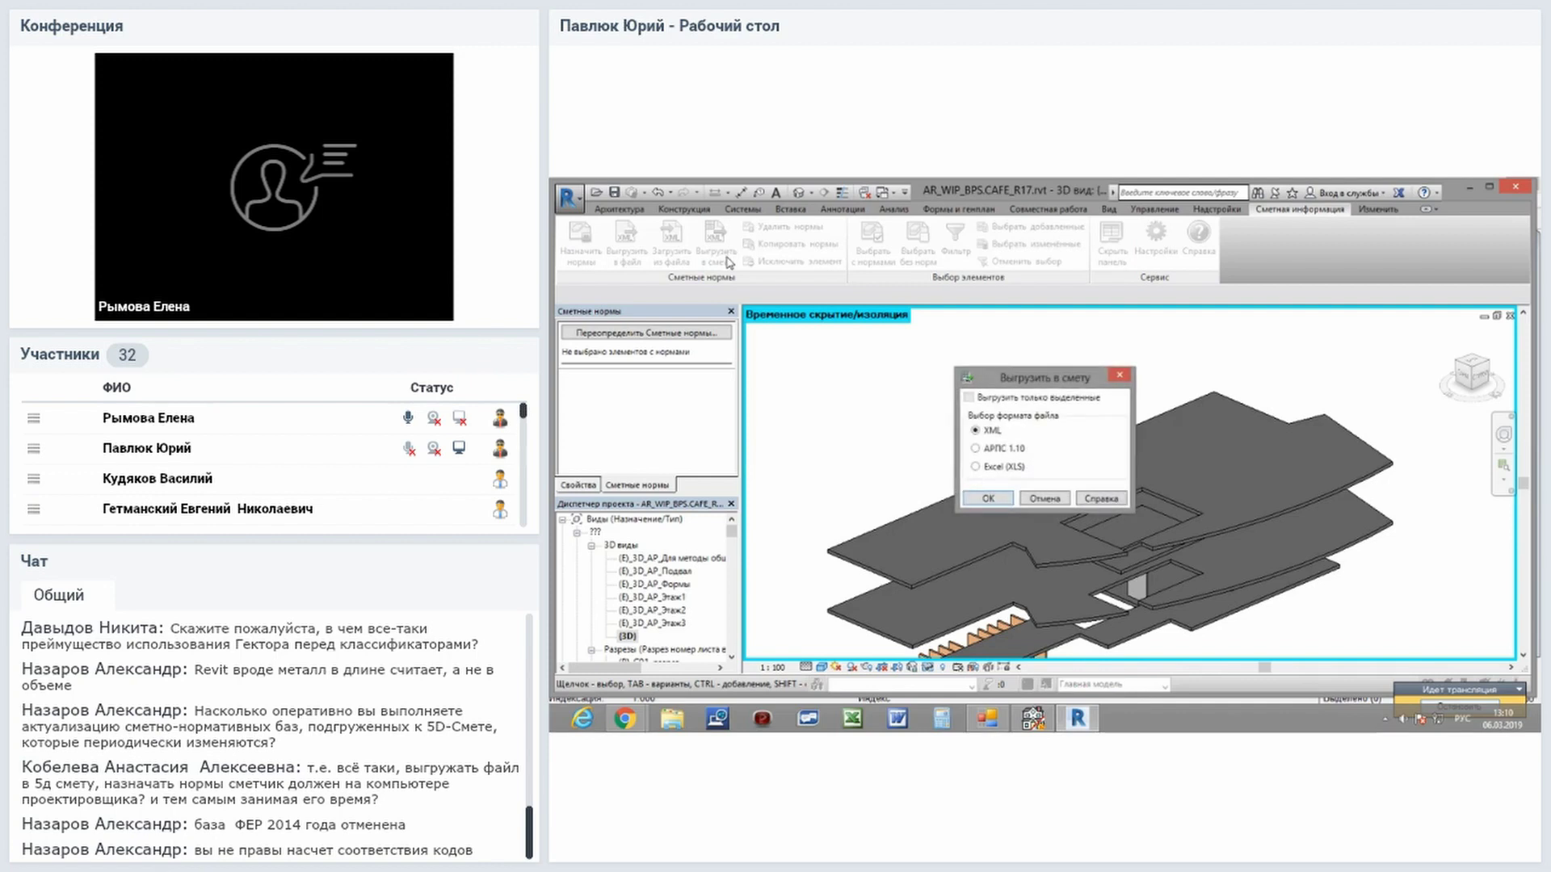
click(983, 499)
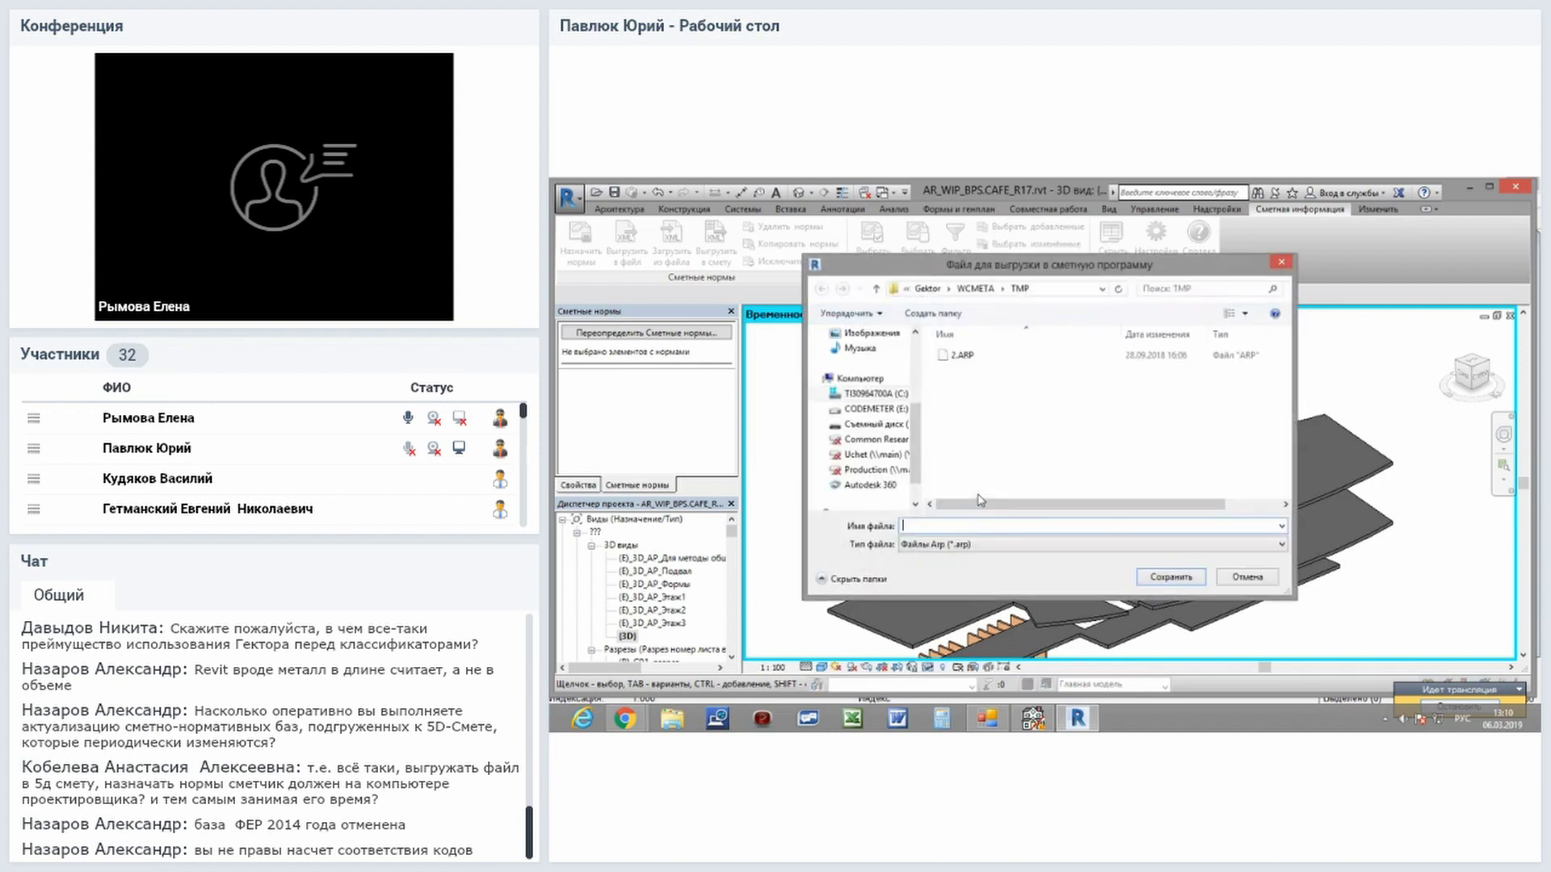
double_click(947, 356)
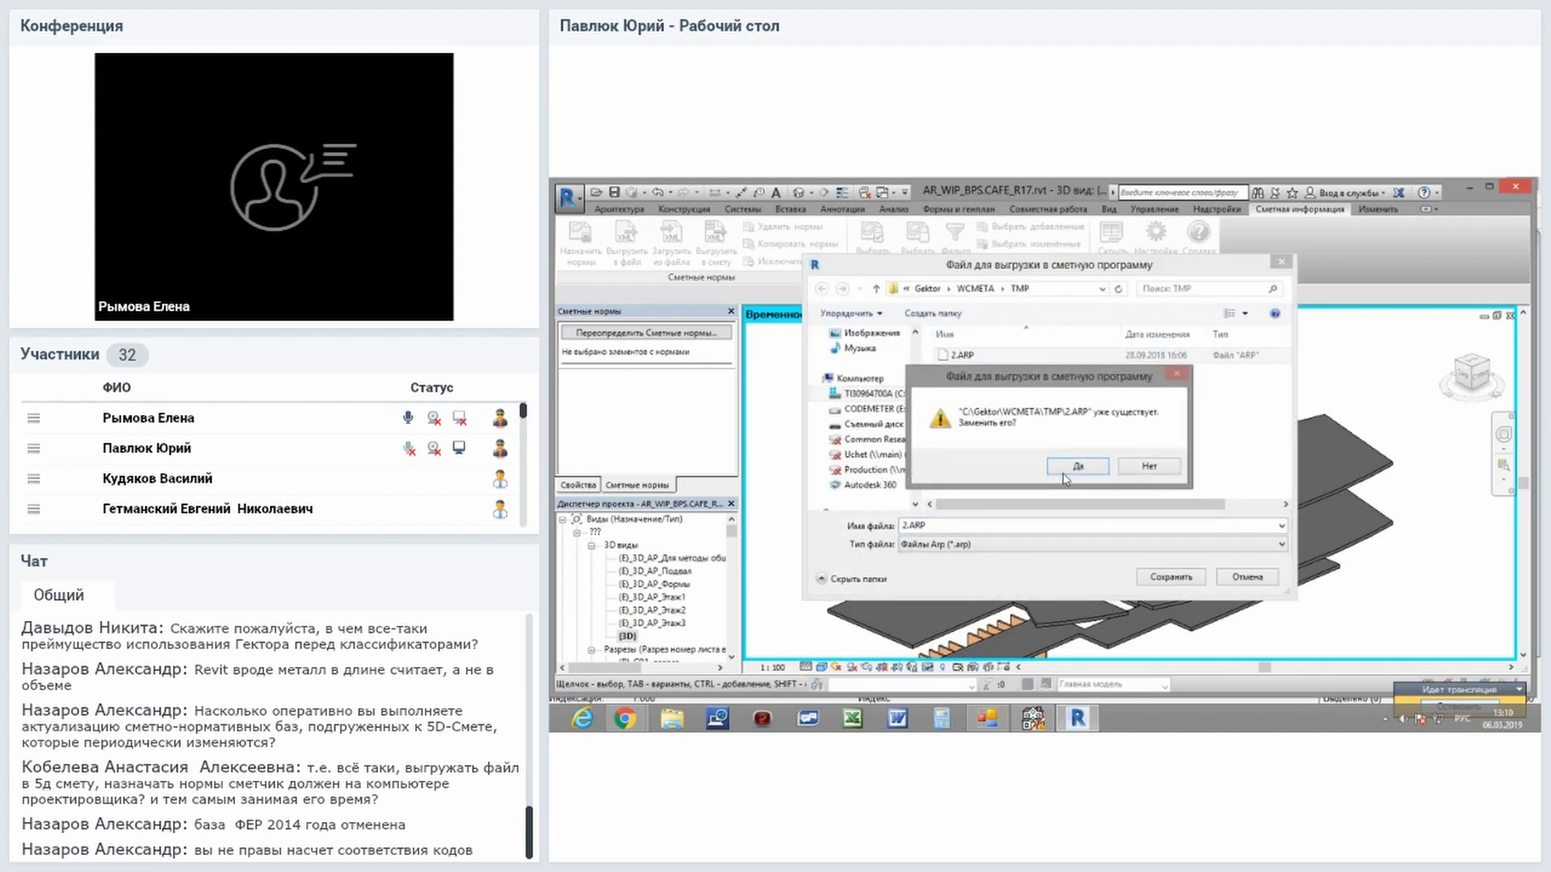
click(1061, 475)
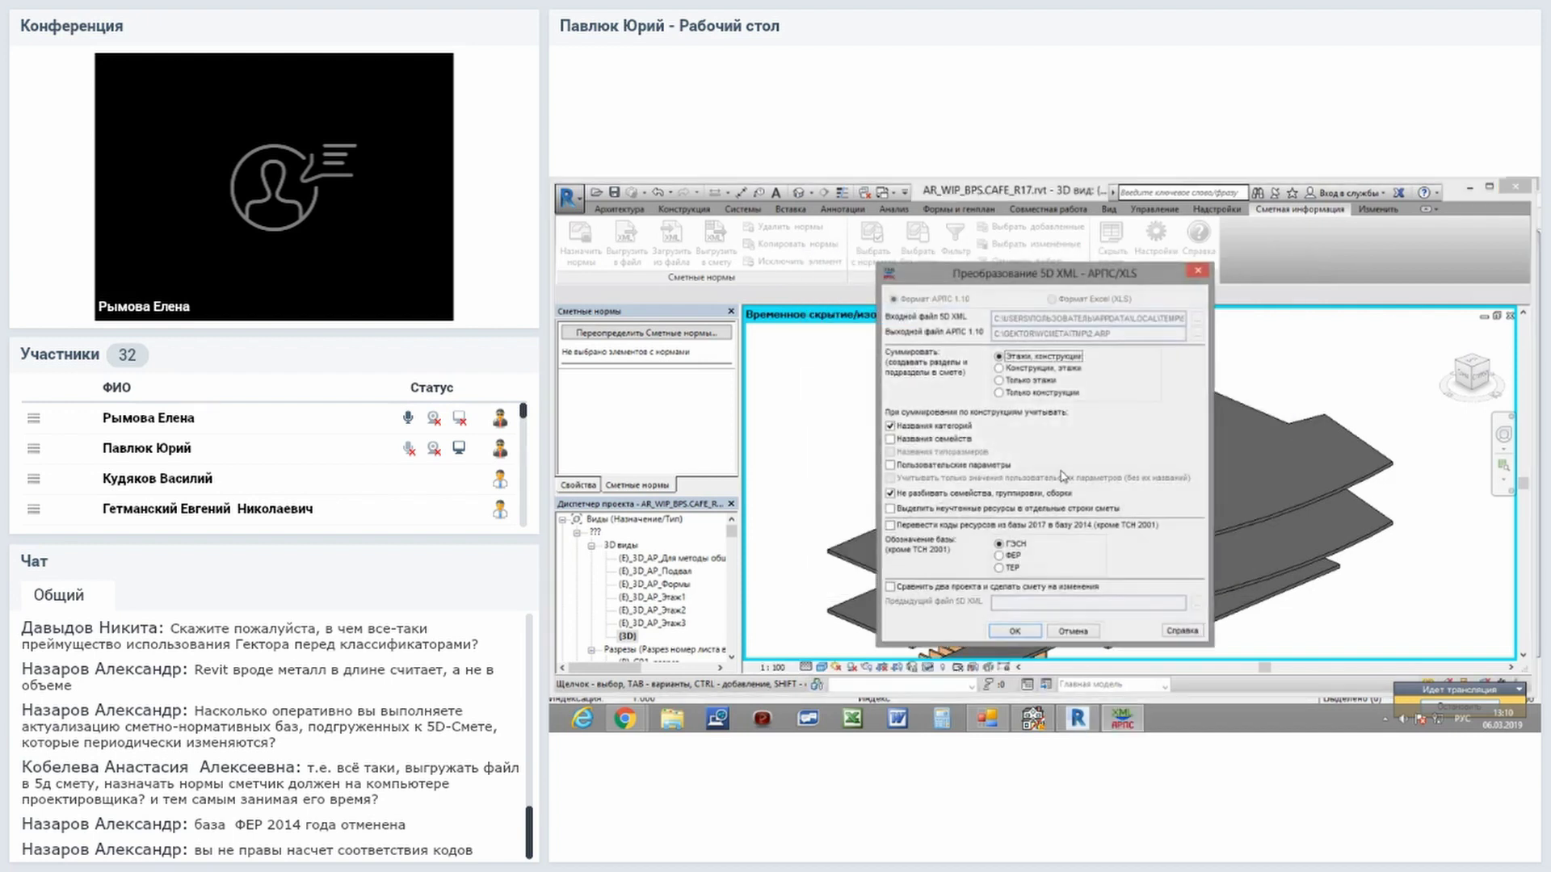